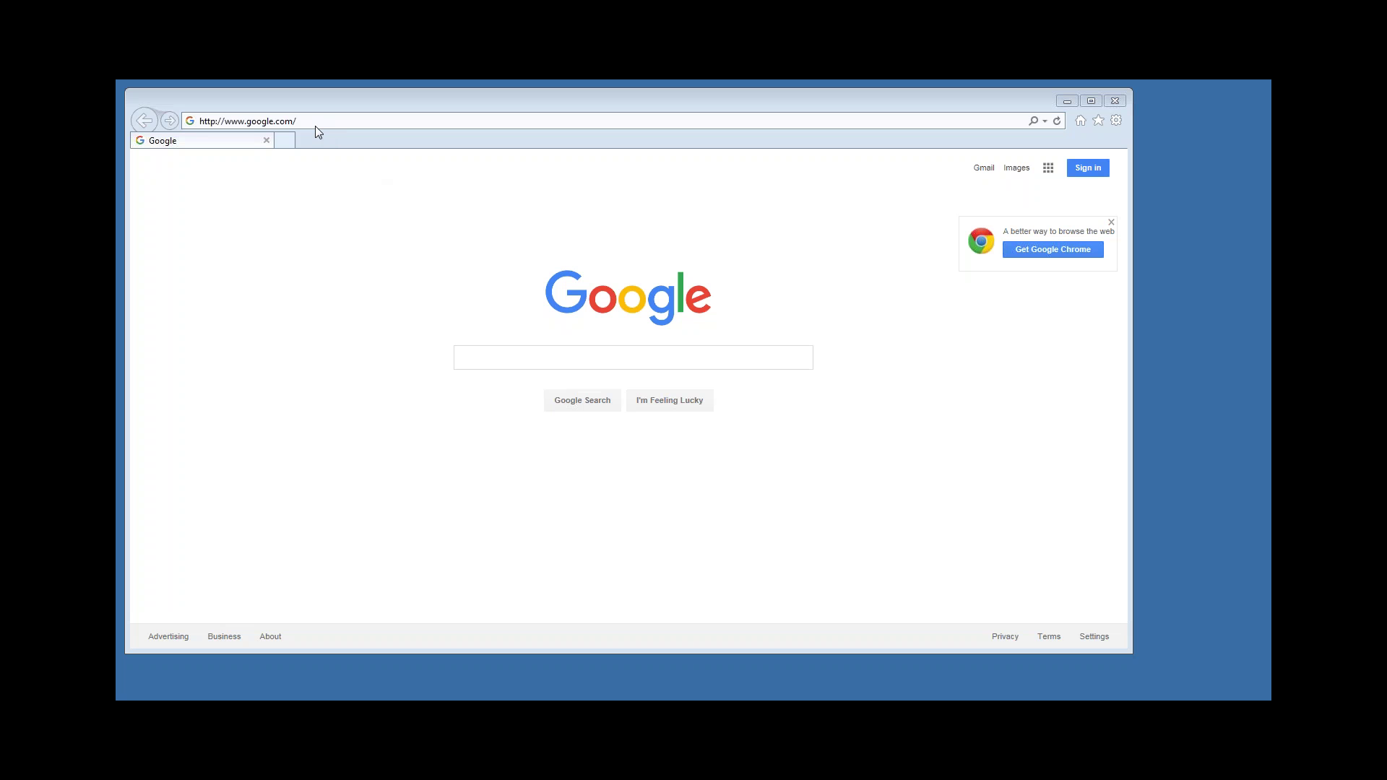
Load the TaxWise Online site (twonline.taxwise.com) in Internet Explorer in place of Google.
left_click(315, 126)
type("htt")
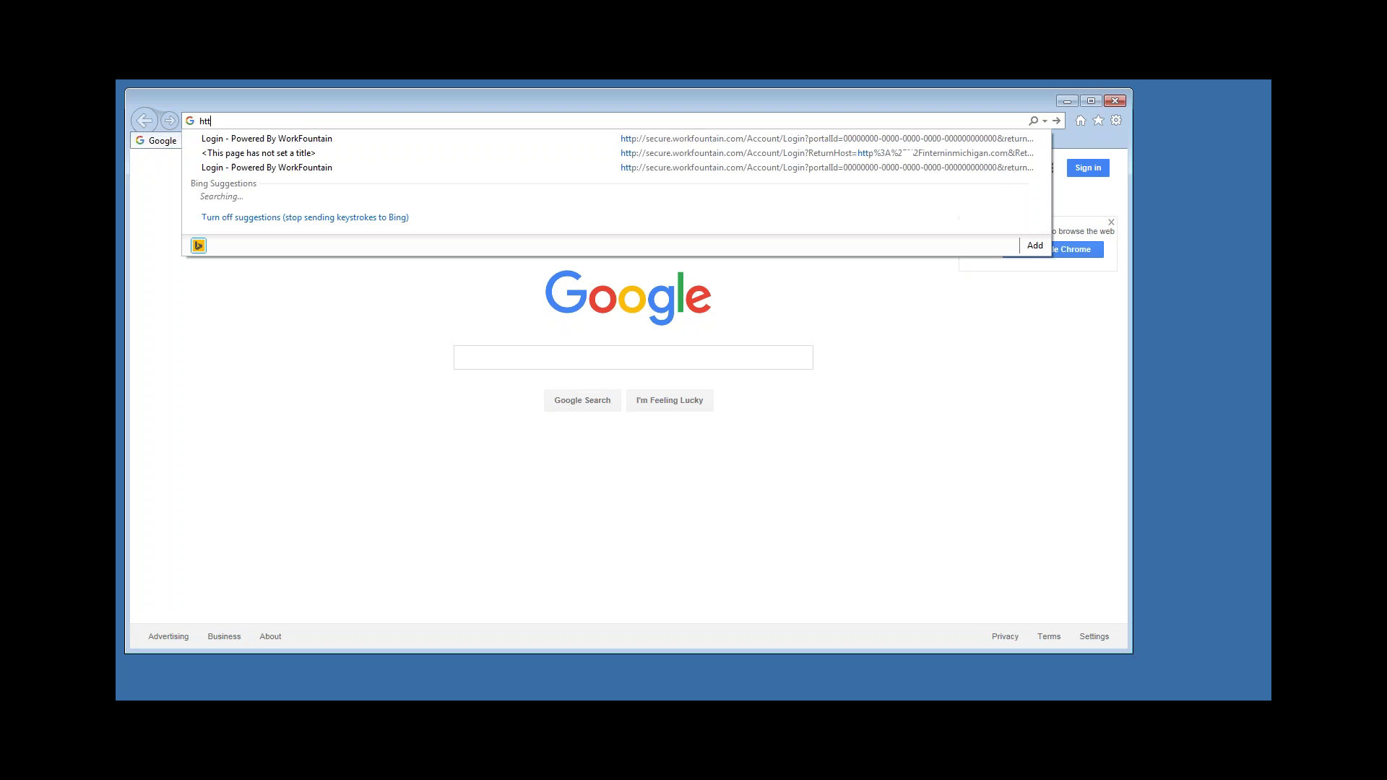
type("ps://twonline.taxwise.com/")
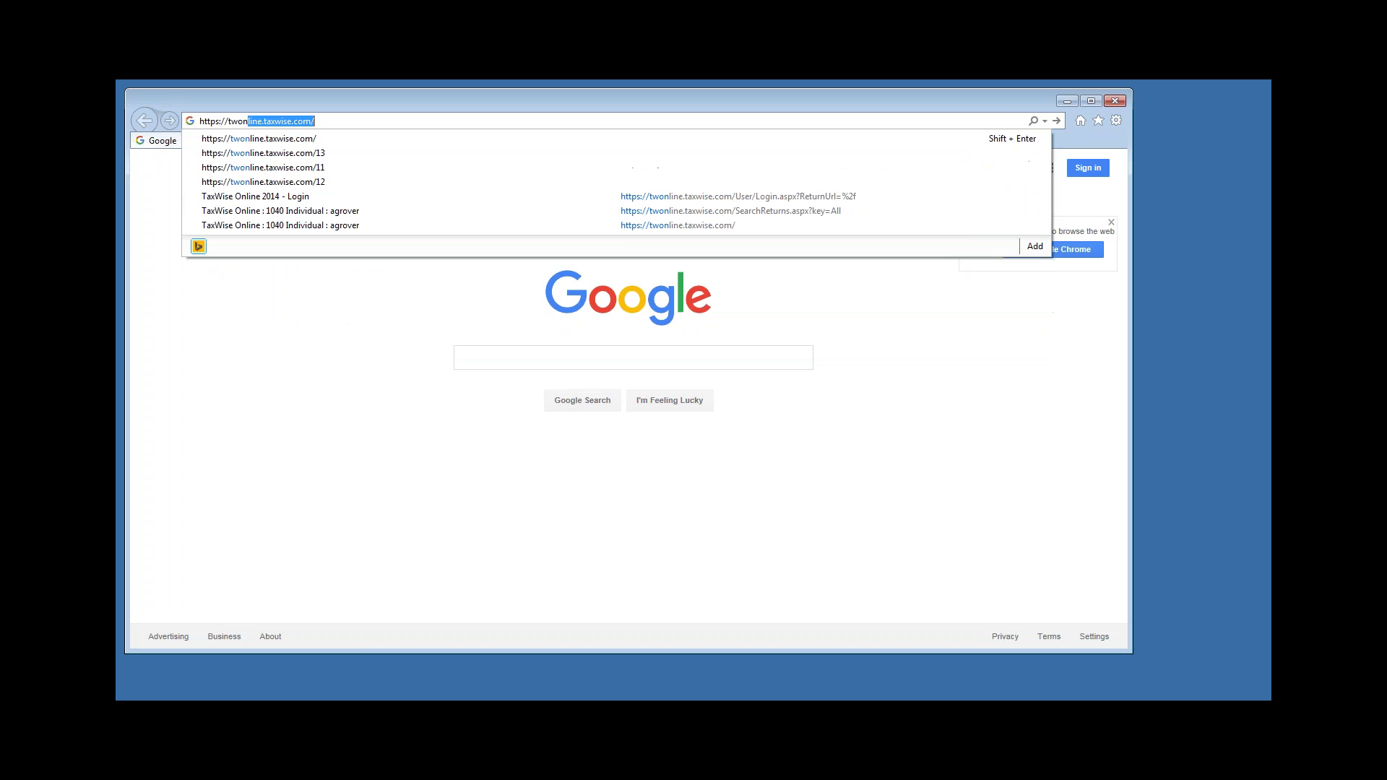
key("End")
key("Return")
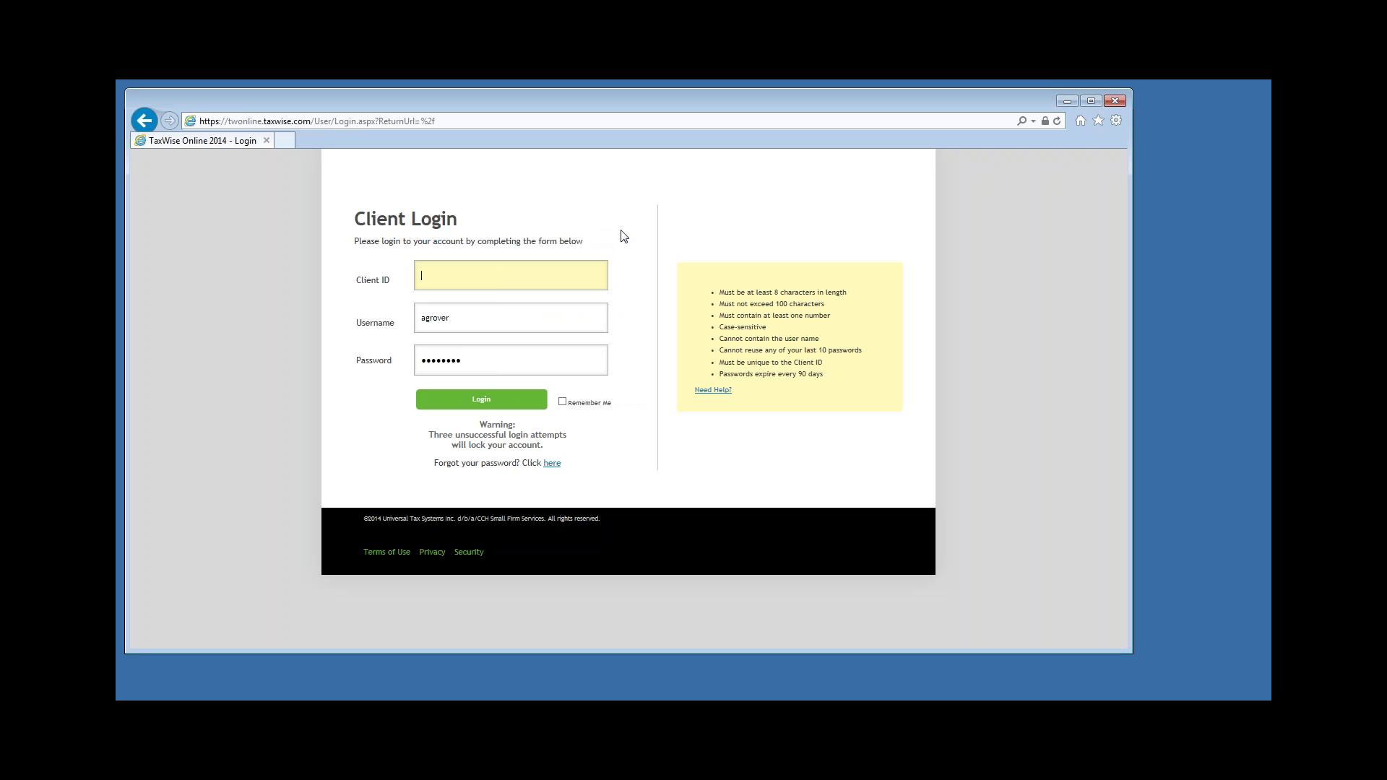
Log in to TaxWise Online with the account's client ID.
left_click(454, 282)
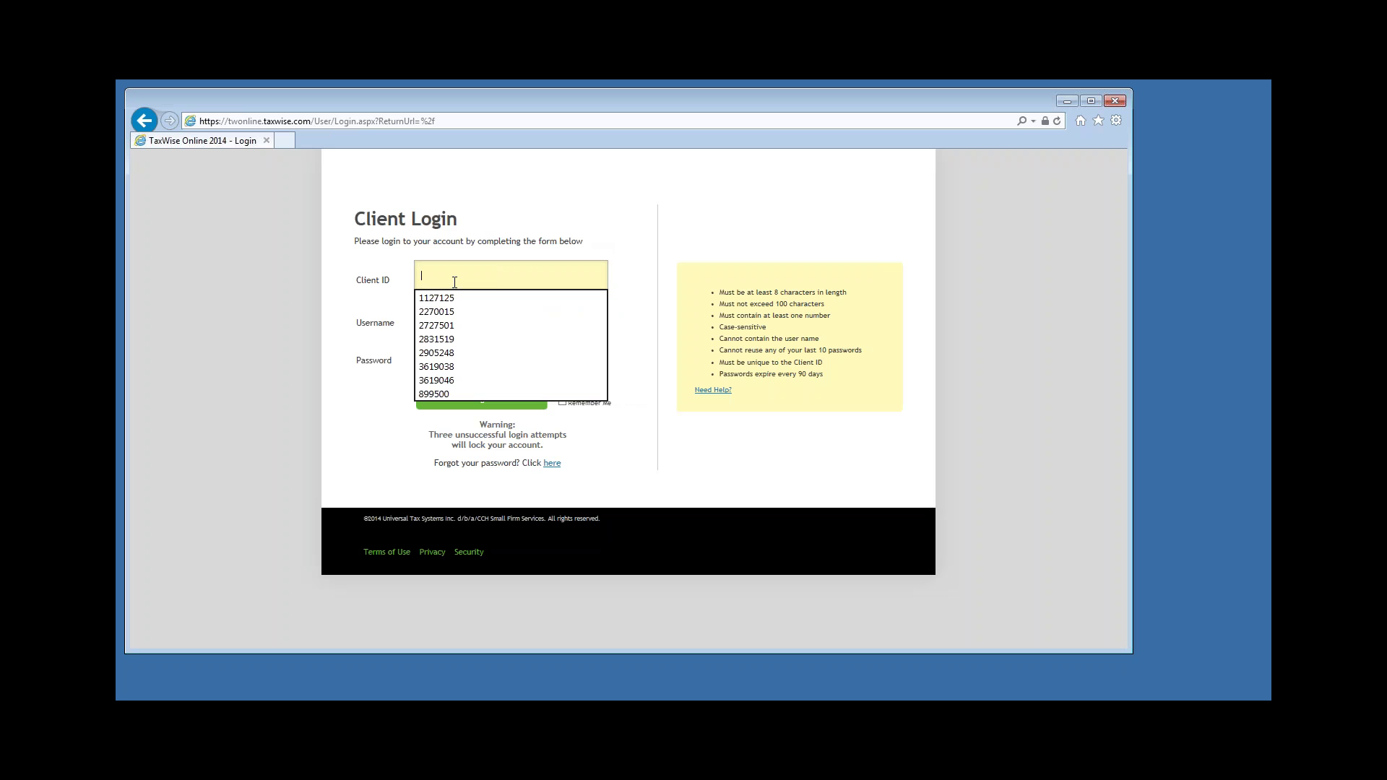
type("22700")
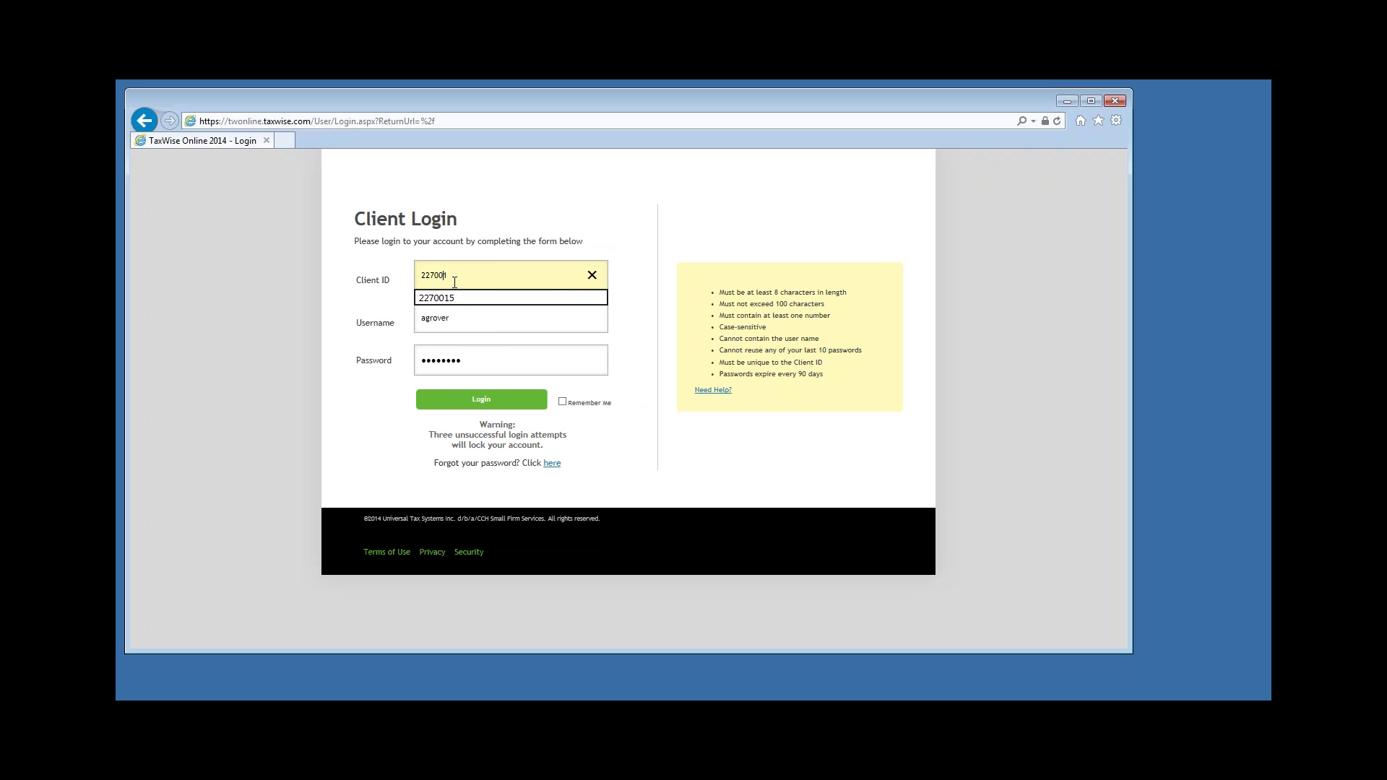
type("15")
left_click(481, 399)
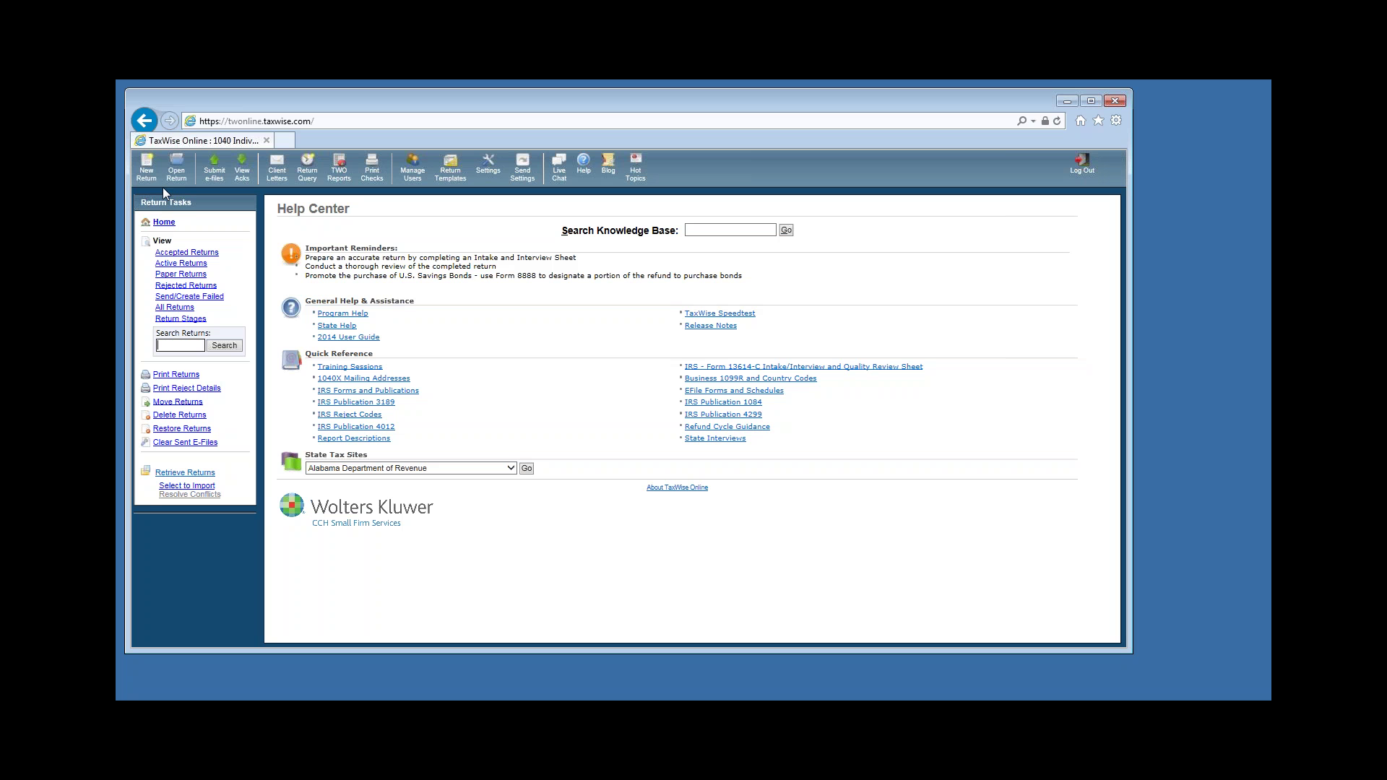
Create a new 2014 return using the taxpayer's confirmed Social Security number and open its tax forms.
left_click(147, 170)
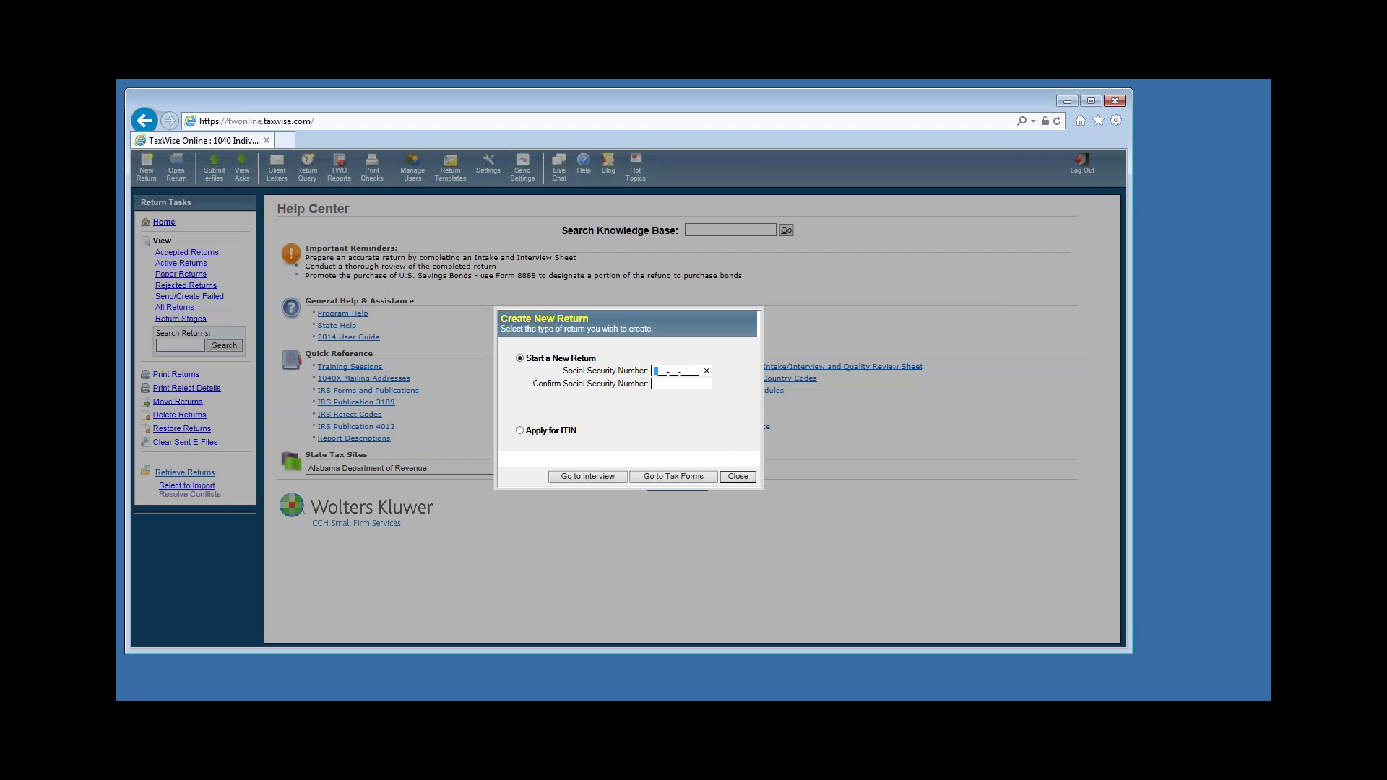
type("031-00-000")
left_click(658, 388)
type("031-00-000")
left_click(674, 478)
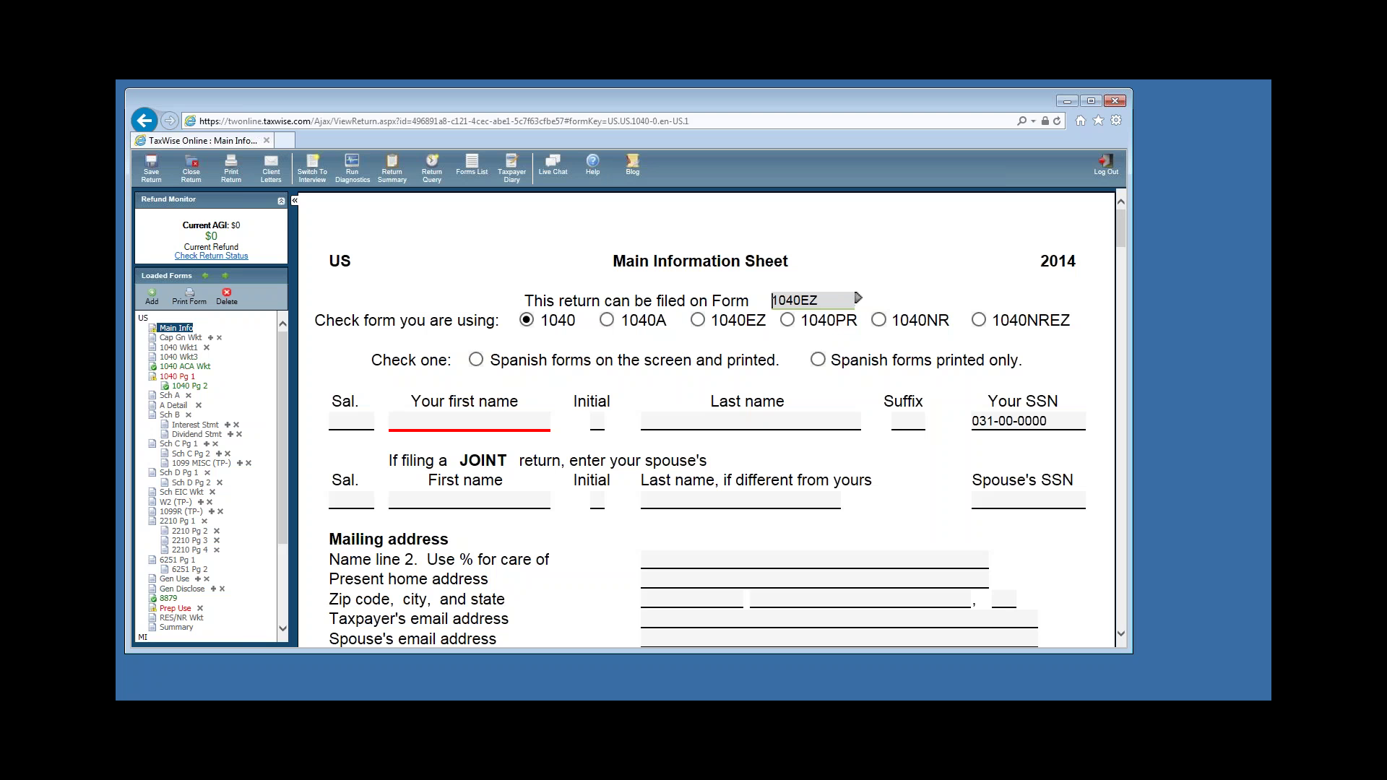
Enter the taxpayer's first and last name on the Main Information Sheet.
left_click(452, 424)
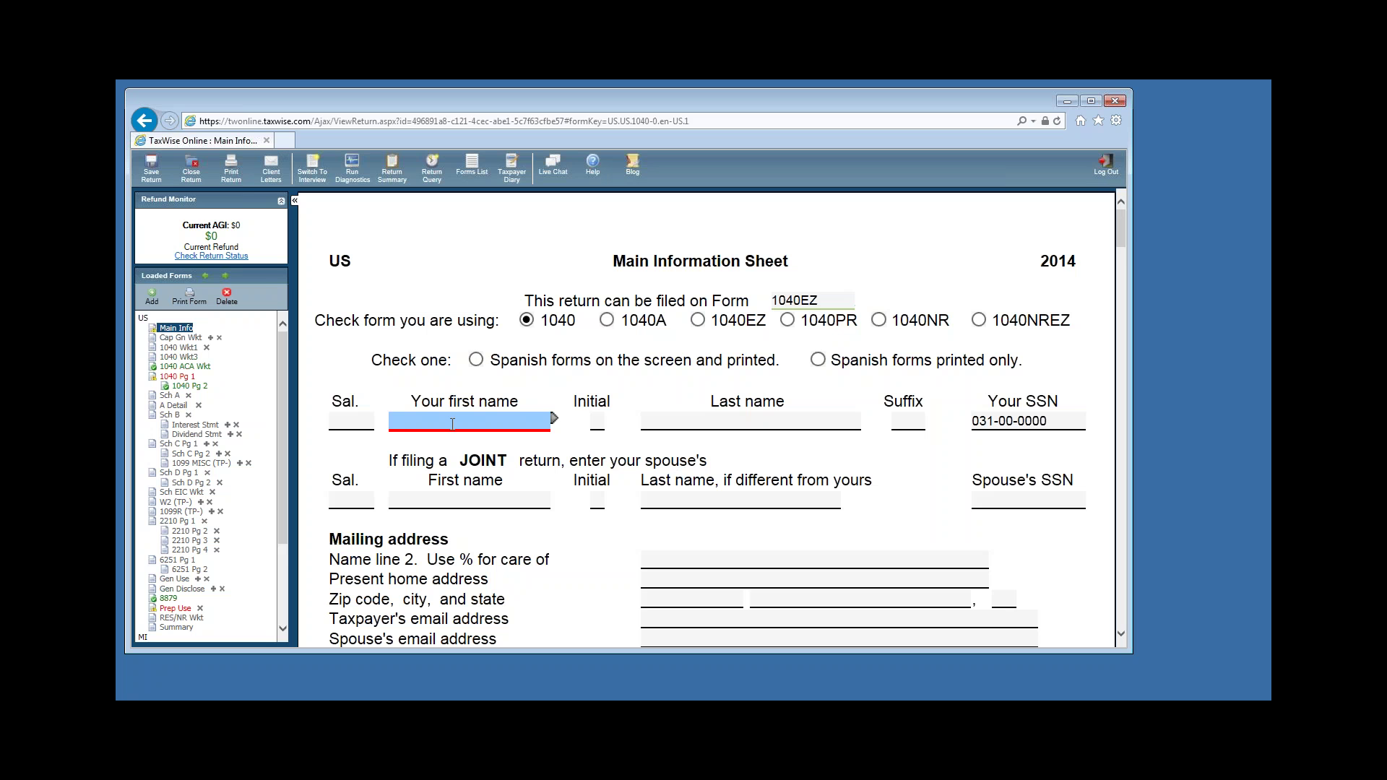
key("Tab")
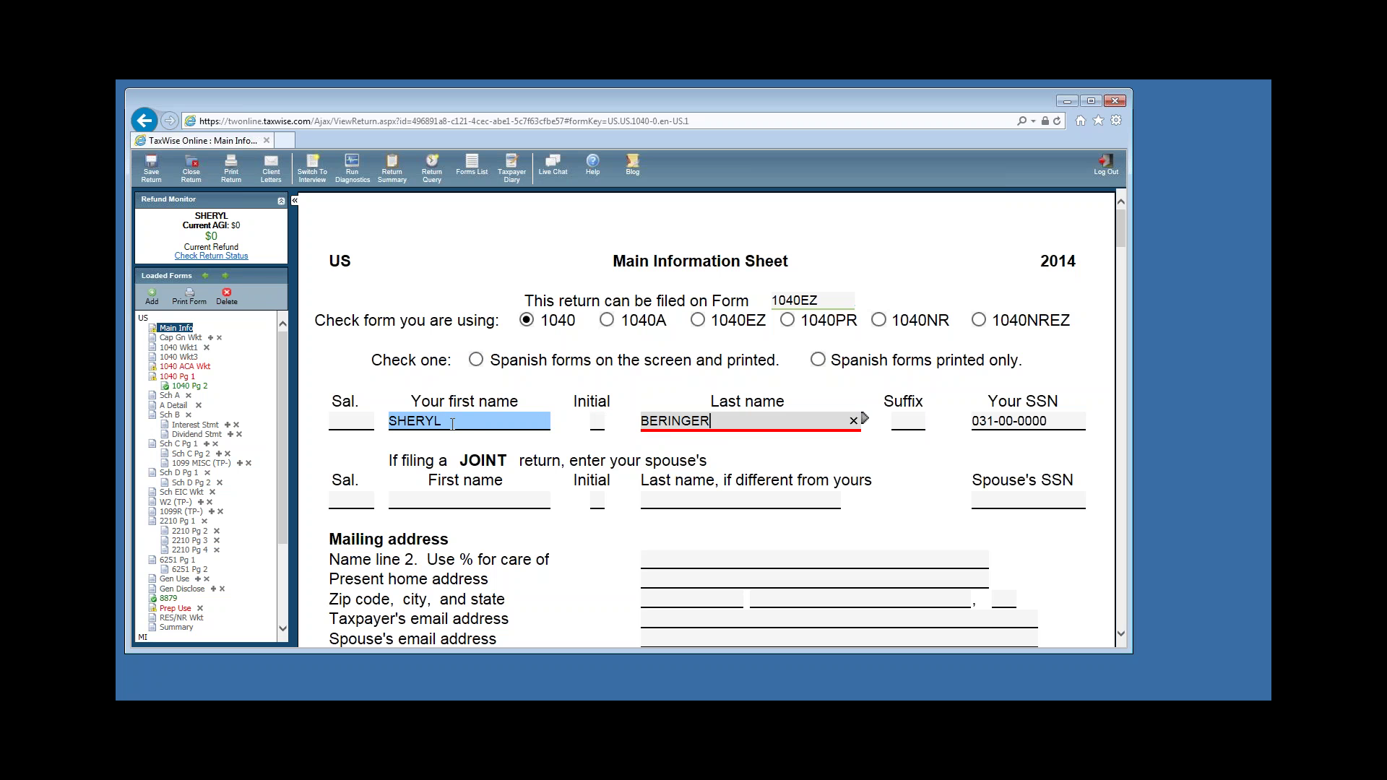
left_click(664, 560)
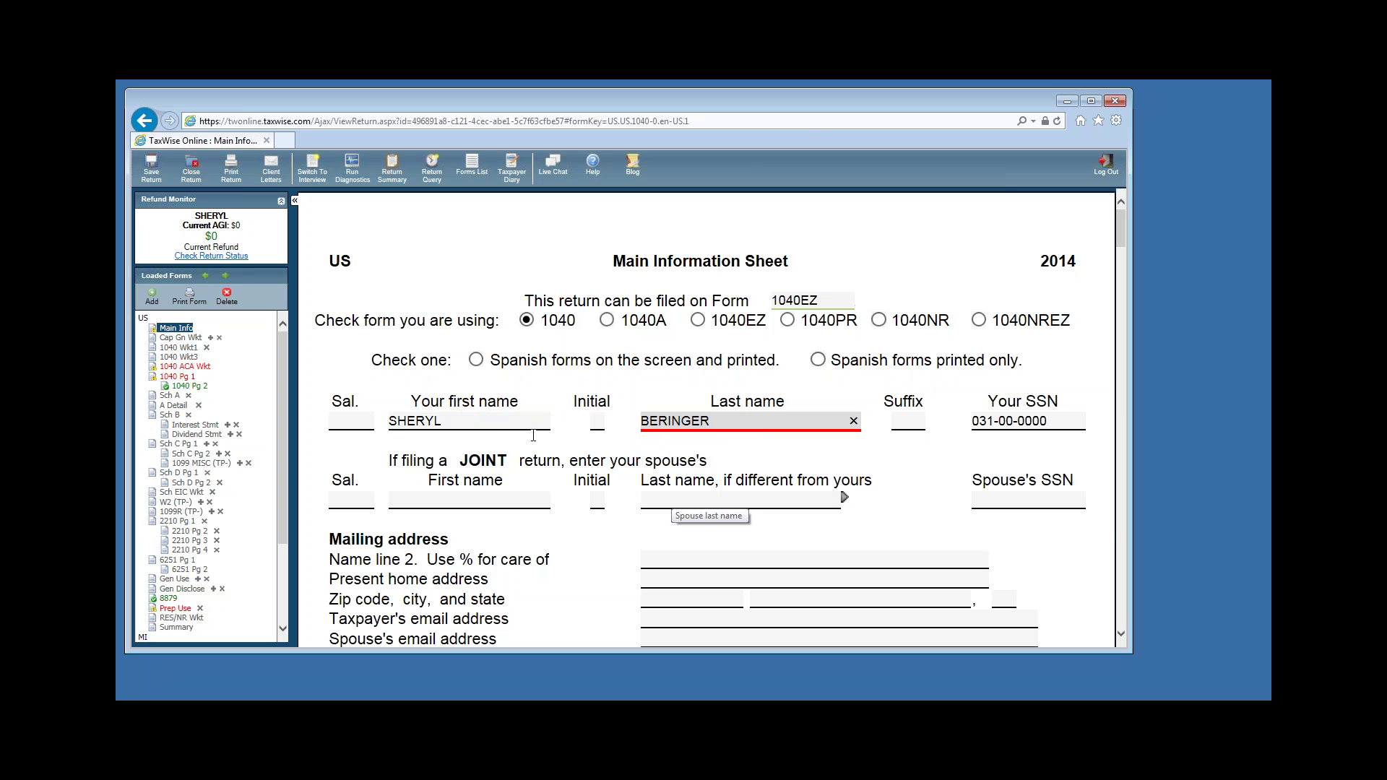
key("shift+Tab")
left_click(689, 428)
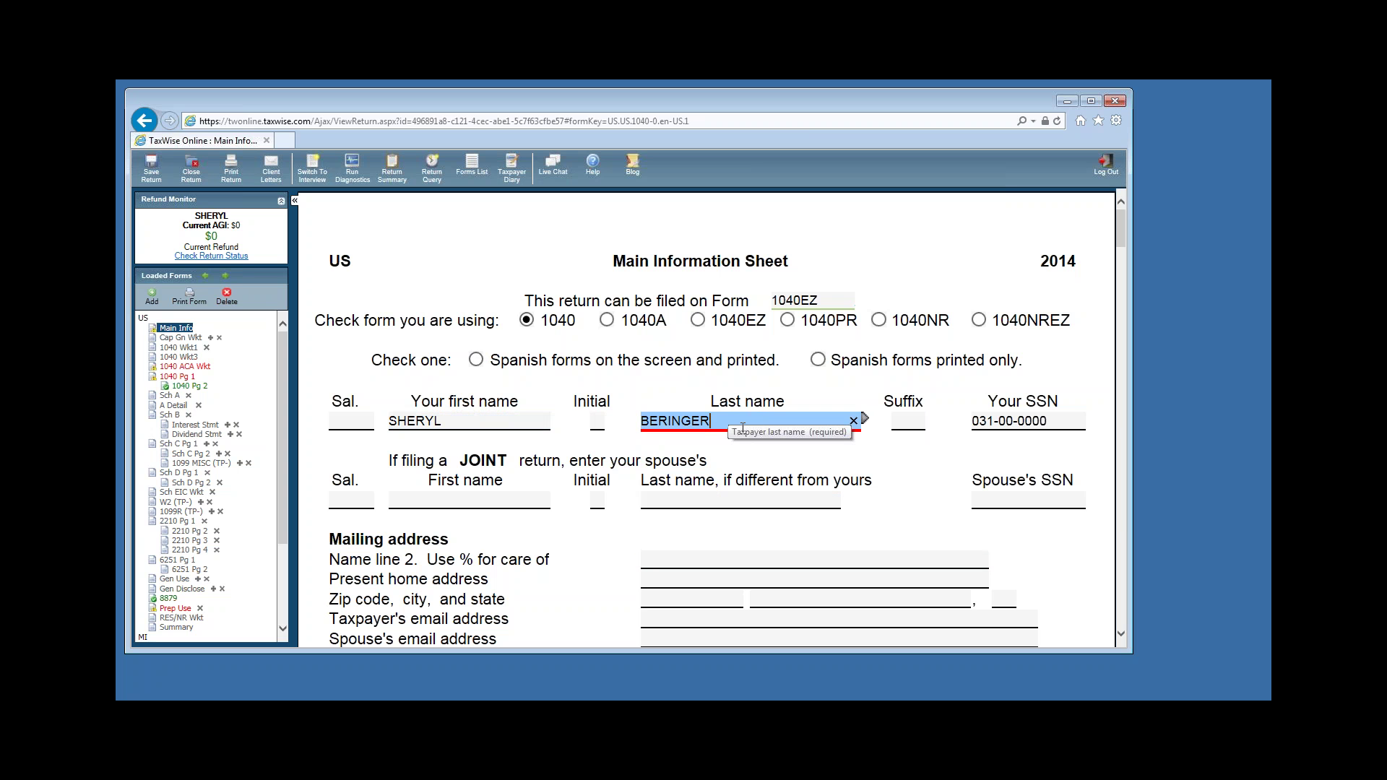
left_click(782, 301)
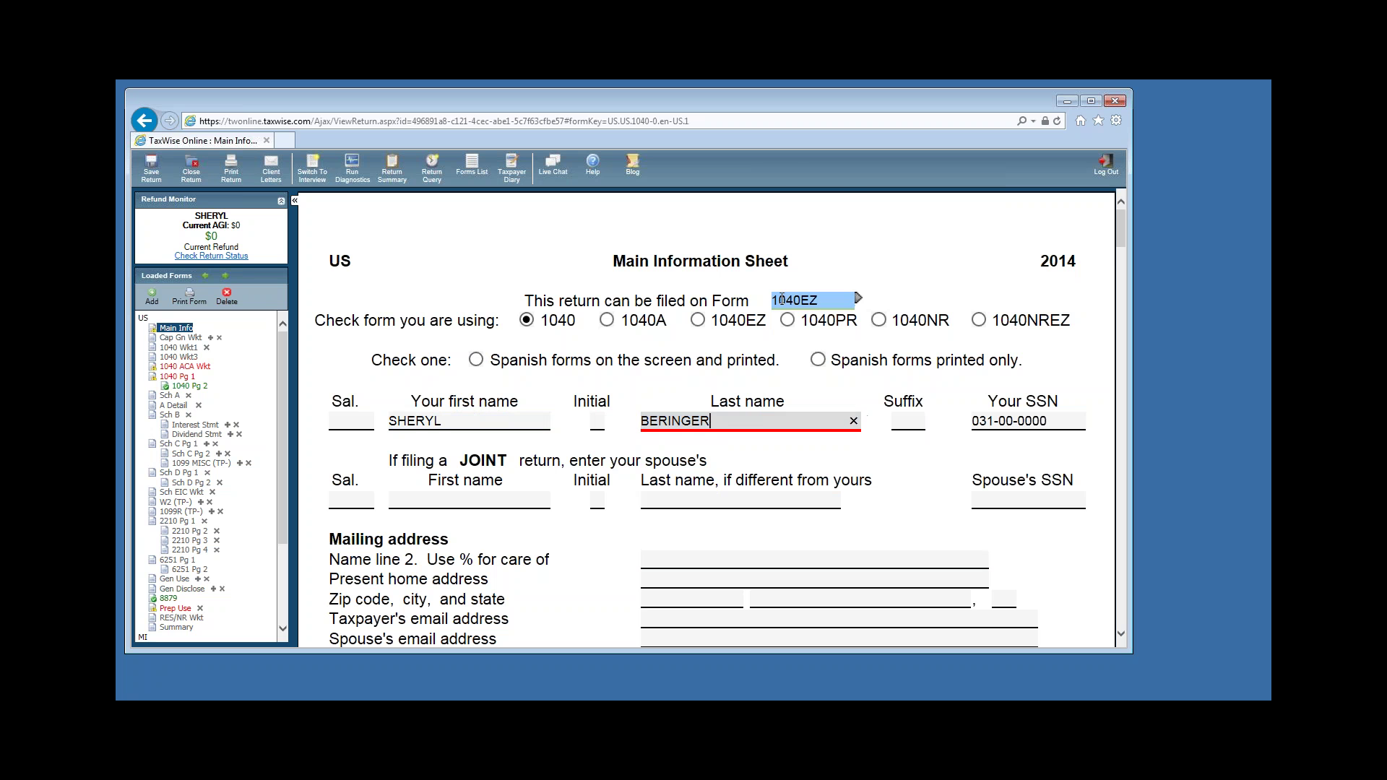
scroll(845, 427, "down", 1)
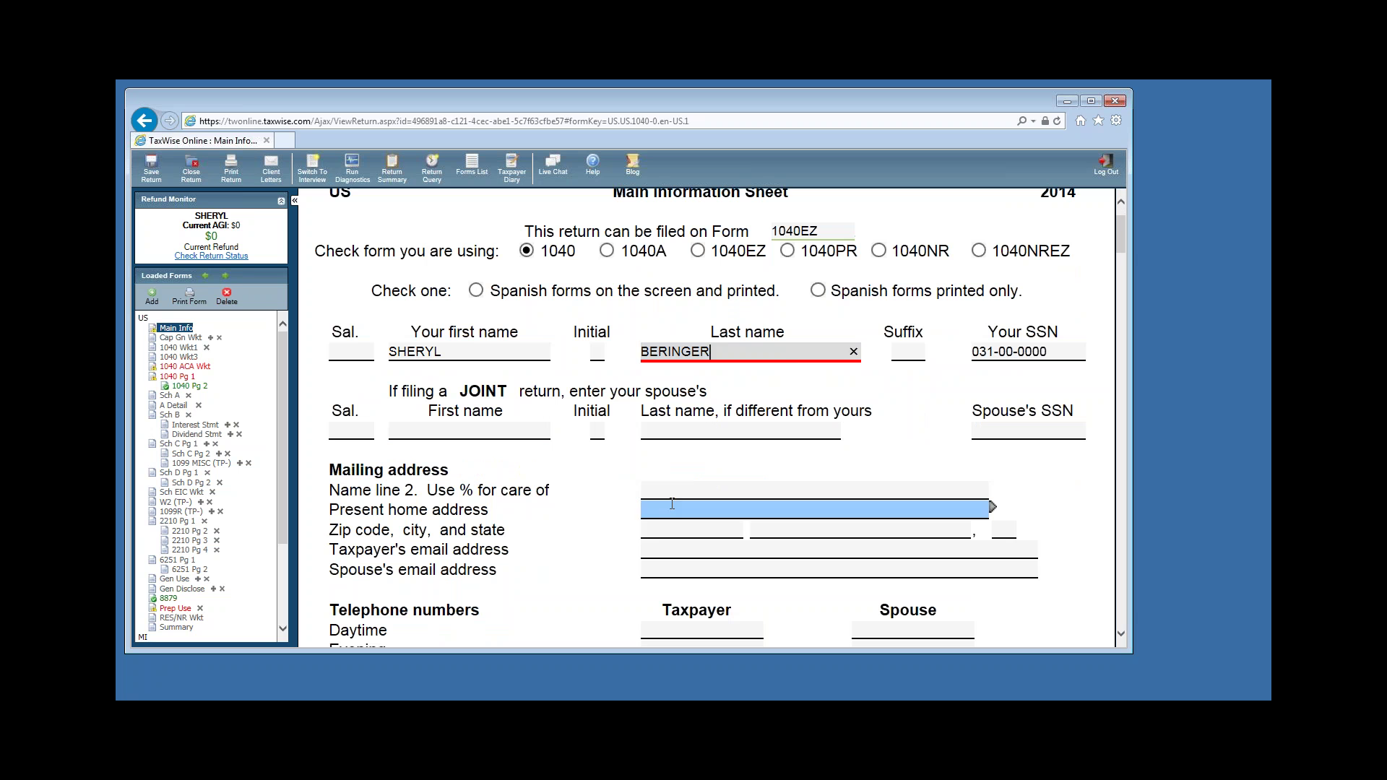
Enter the taxpayer's street address and ZIP code, letting city and state auto-fill.
left_click(695, 508)
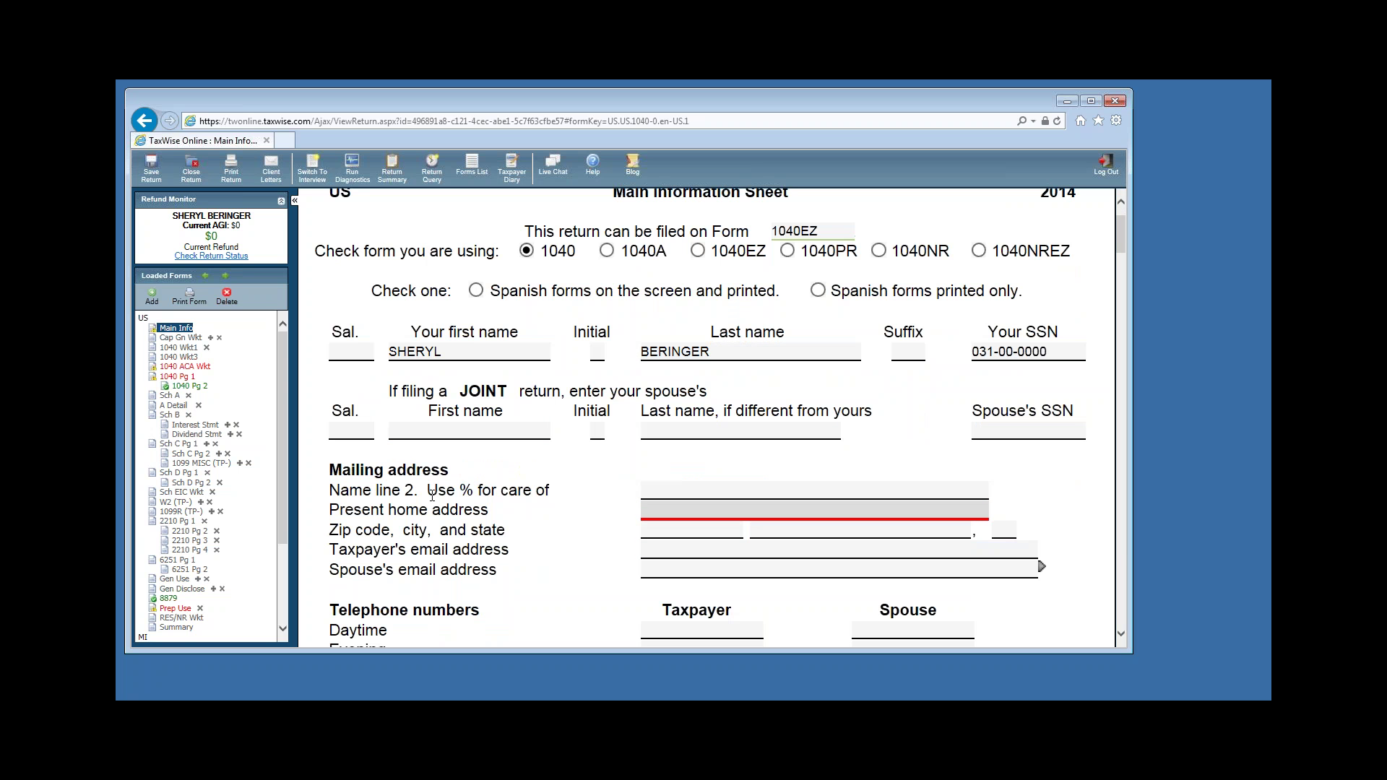
left_click(657, 491)
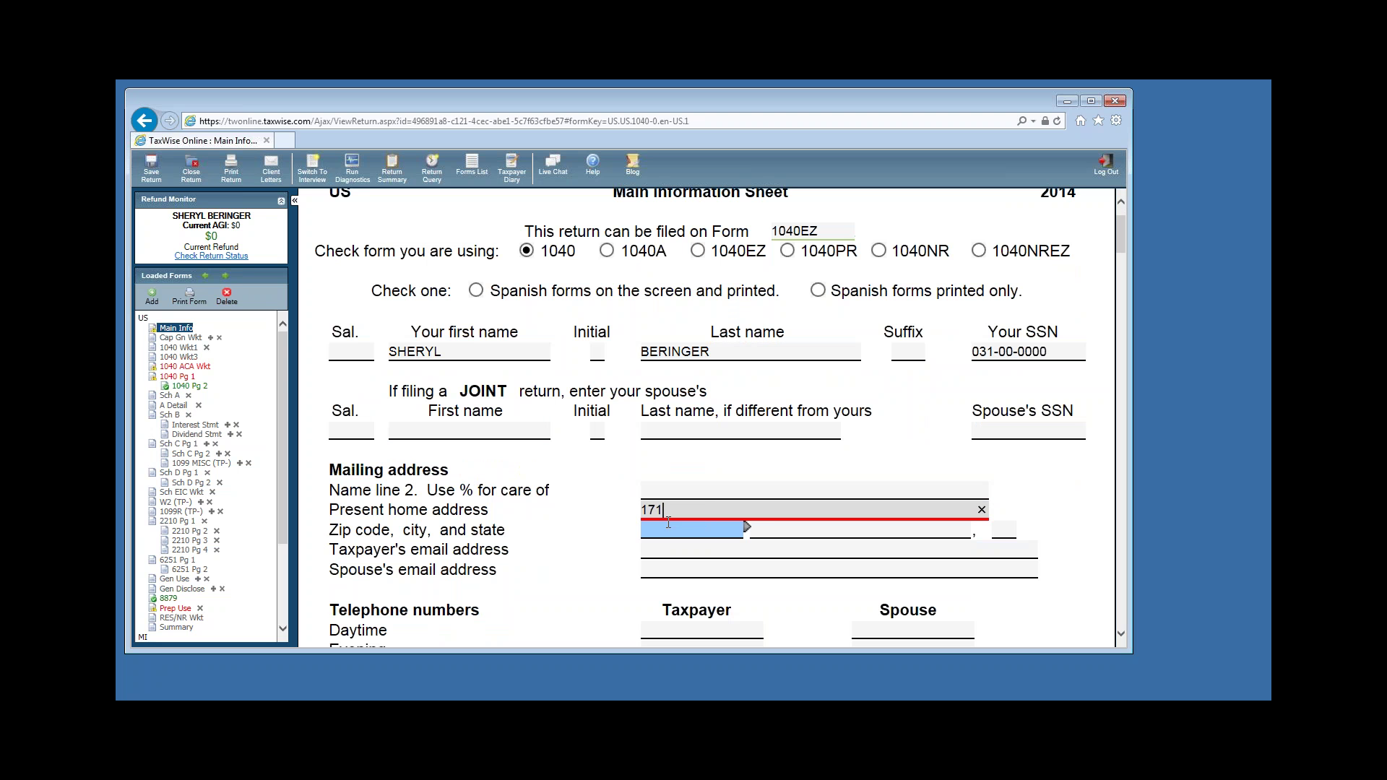
left_click(667, 525)
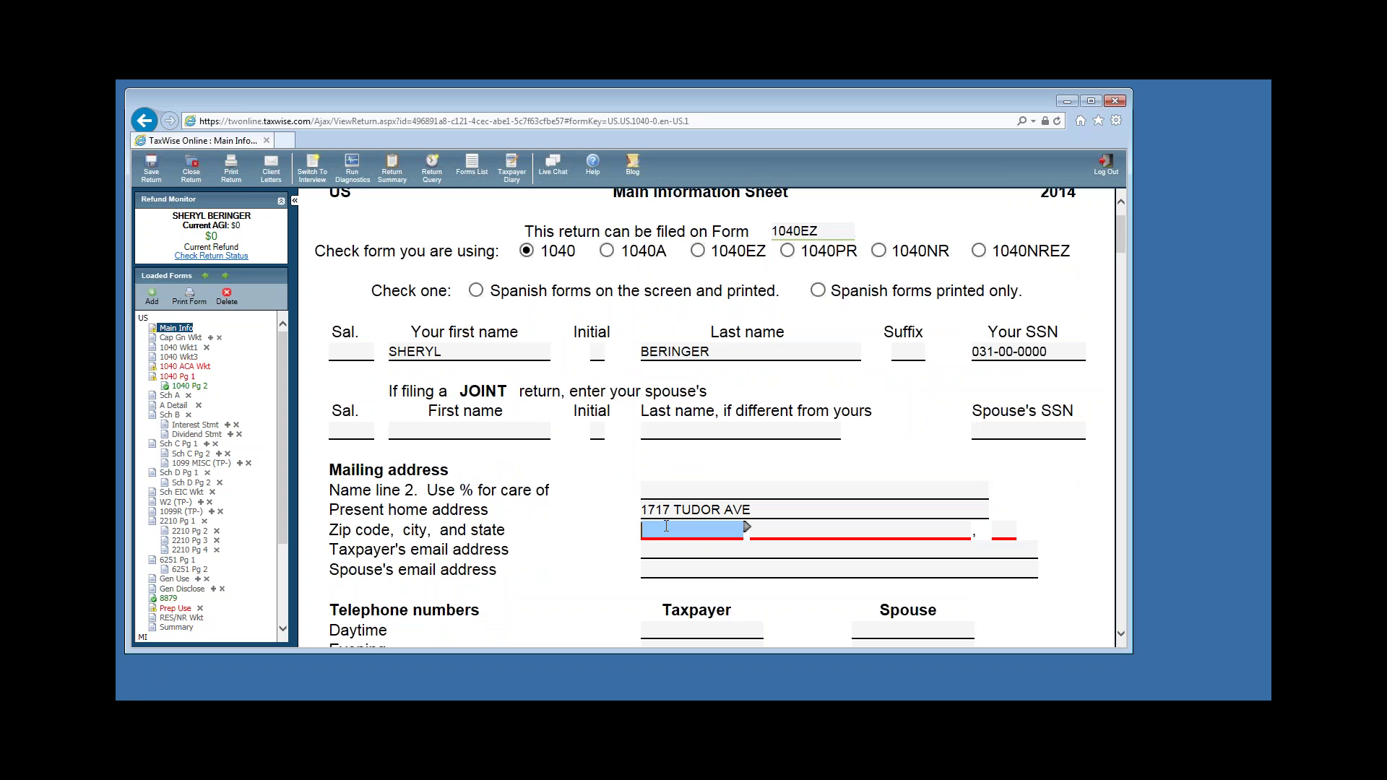
type("49441-")
key("Tab")
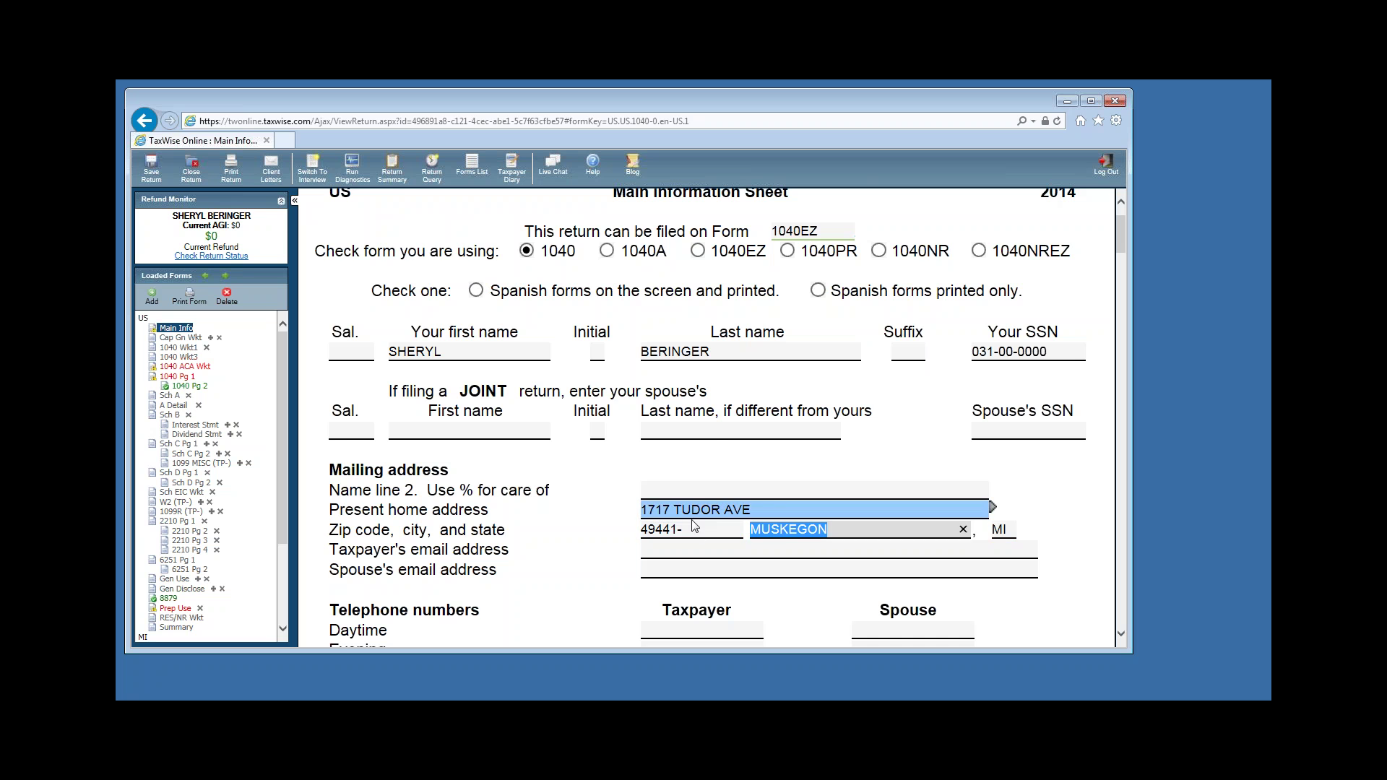
scroll(1015, 526, "down", 5)
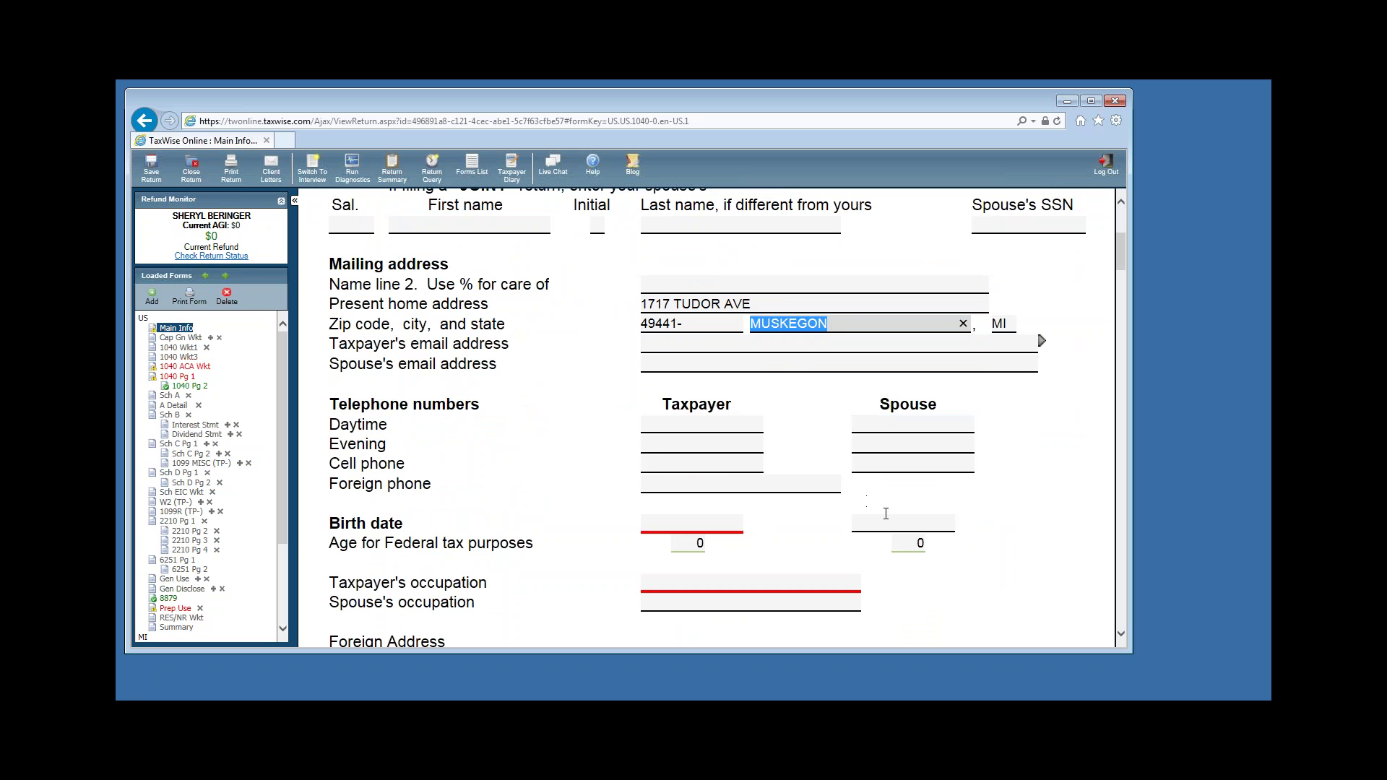
Enter the taxpayer's daytime phone number and birth date.
left_click(674, 429)
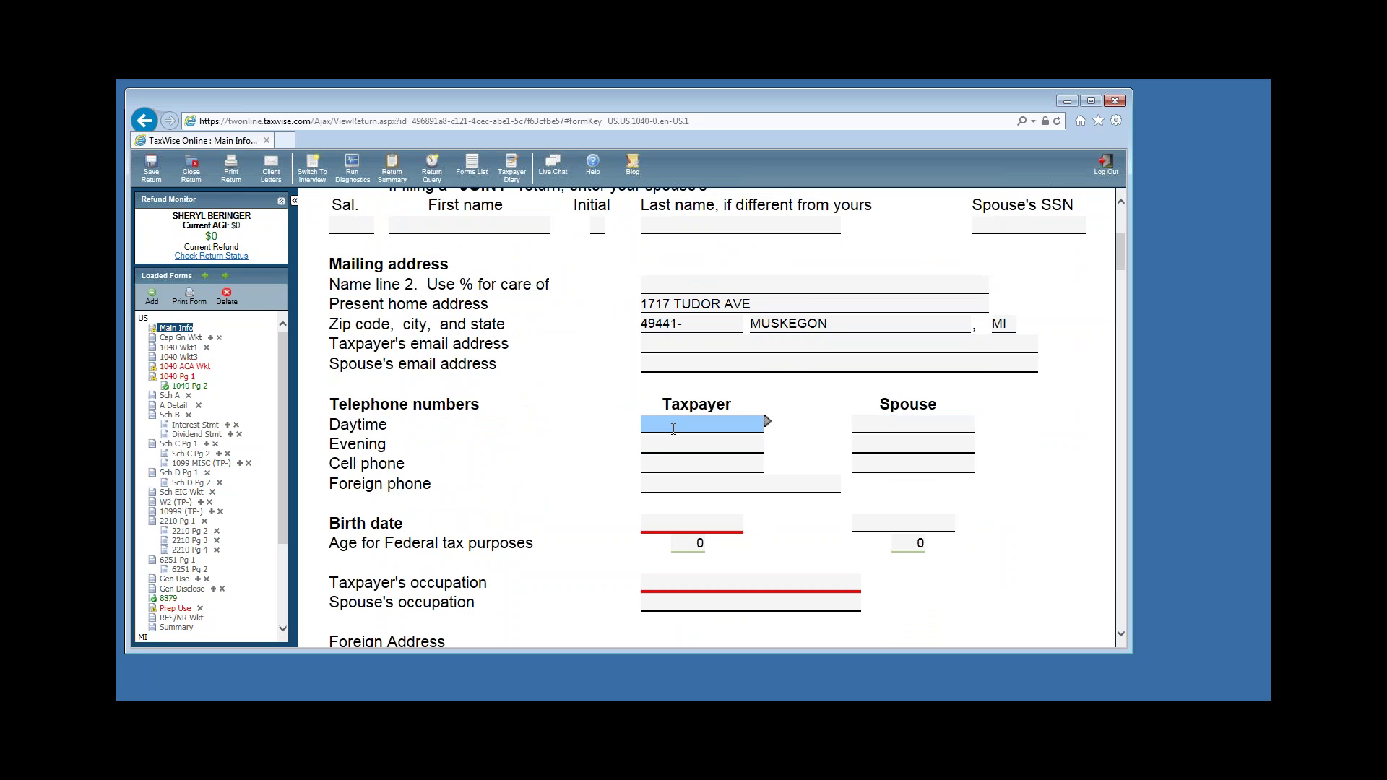
left_click(665, 526)
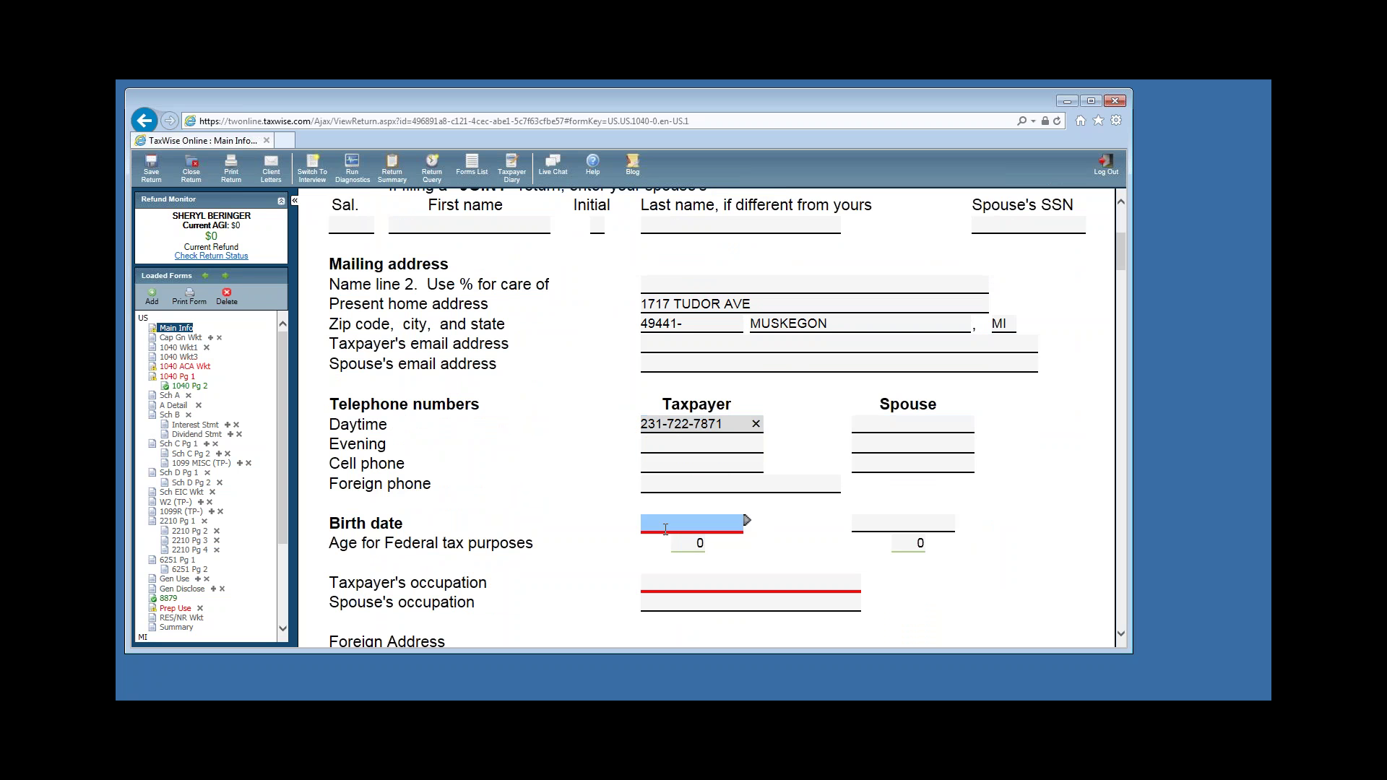
scroll(814, 511, "down", 2)
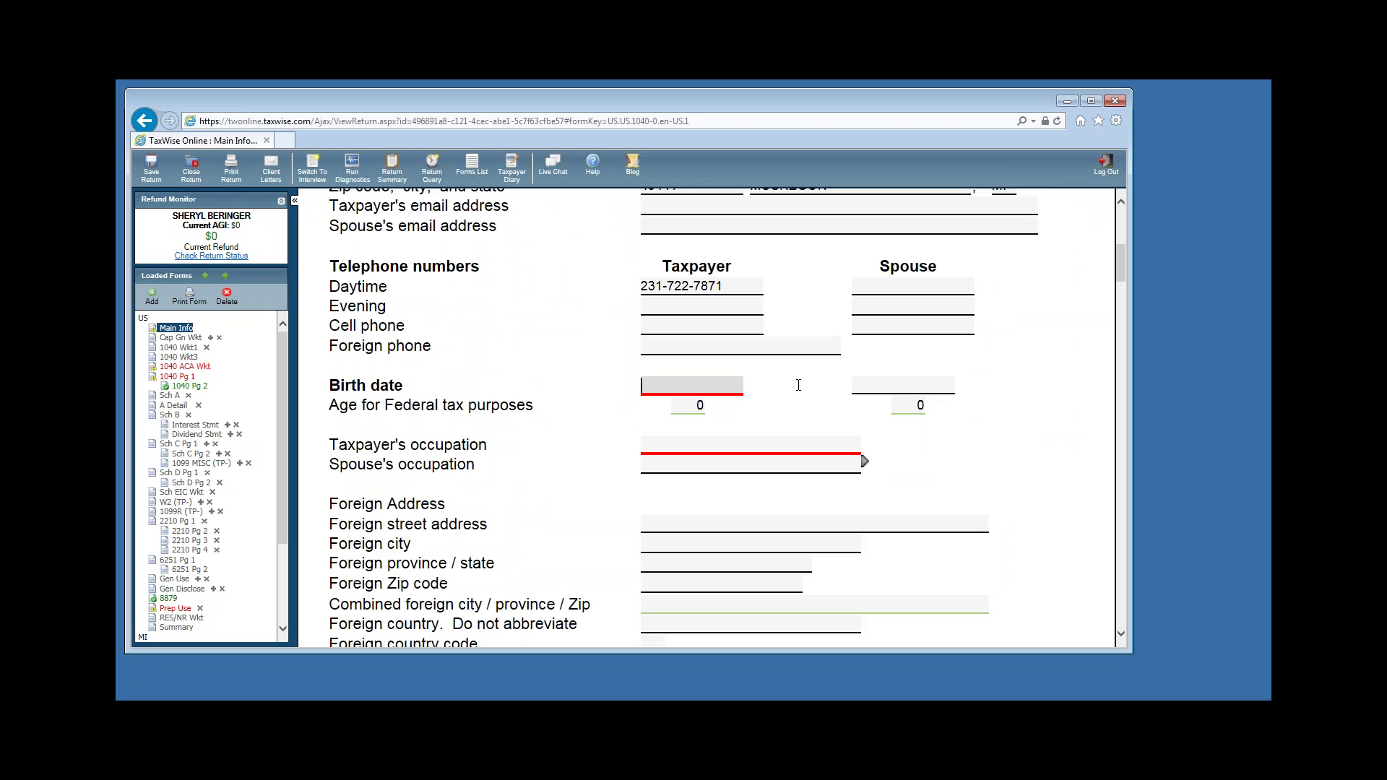
type("12/18/1963")
Set the taxpayer's occupation to SALES MANAGER.
key("Tab")
type("SA")
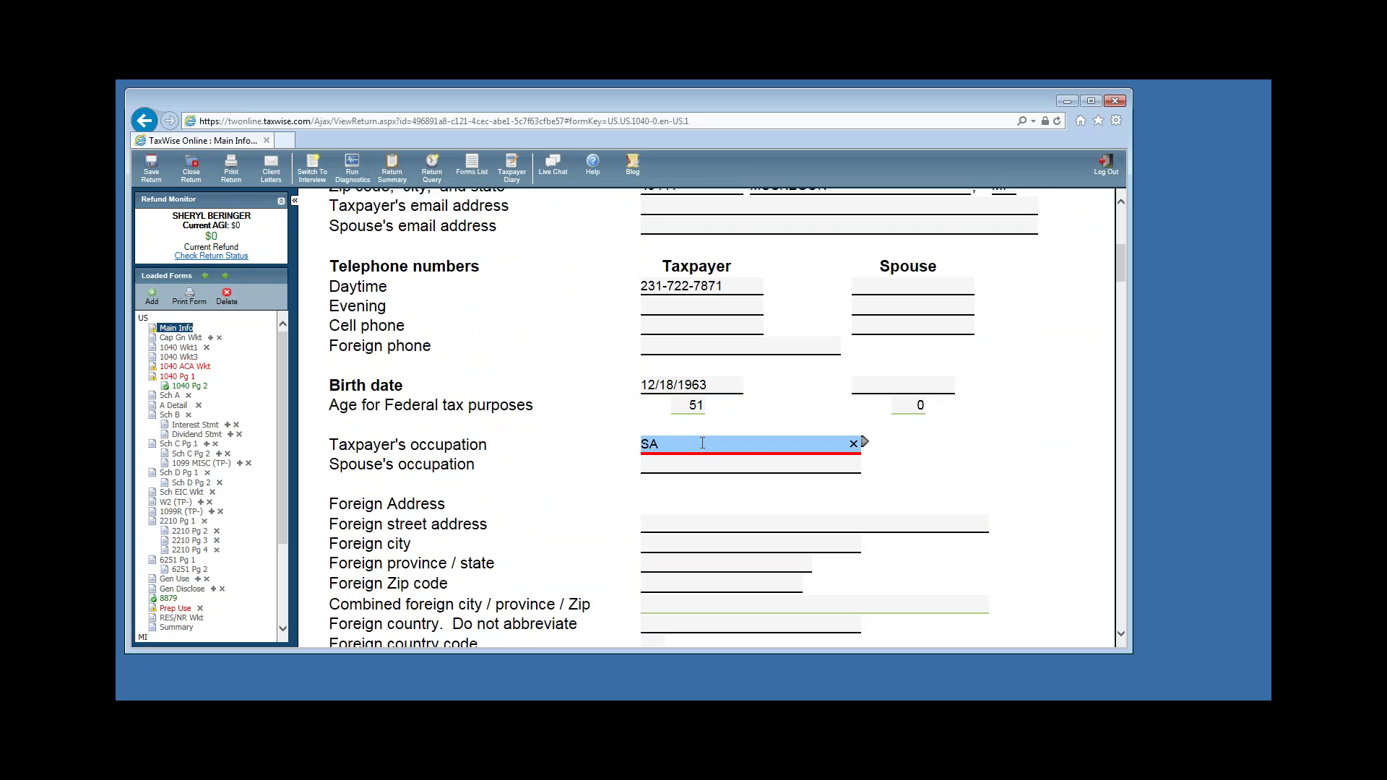
type("LES MAKE")
key("BackSpace")
key("BackSpace")
type("NAGER")
key("Tab")
scroll(795, 462, "down", 4)
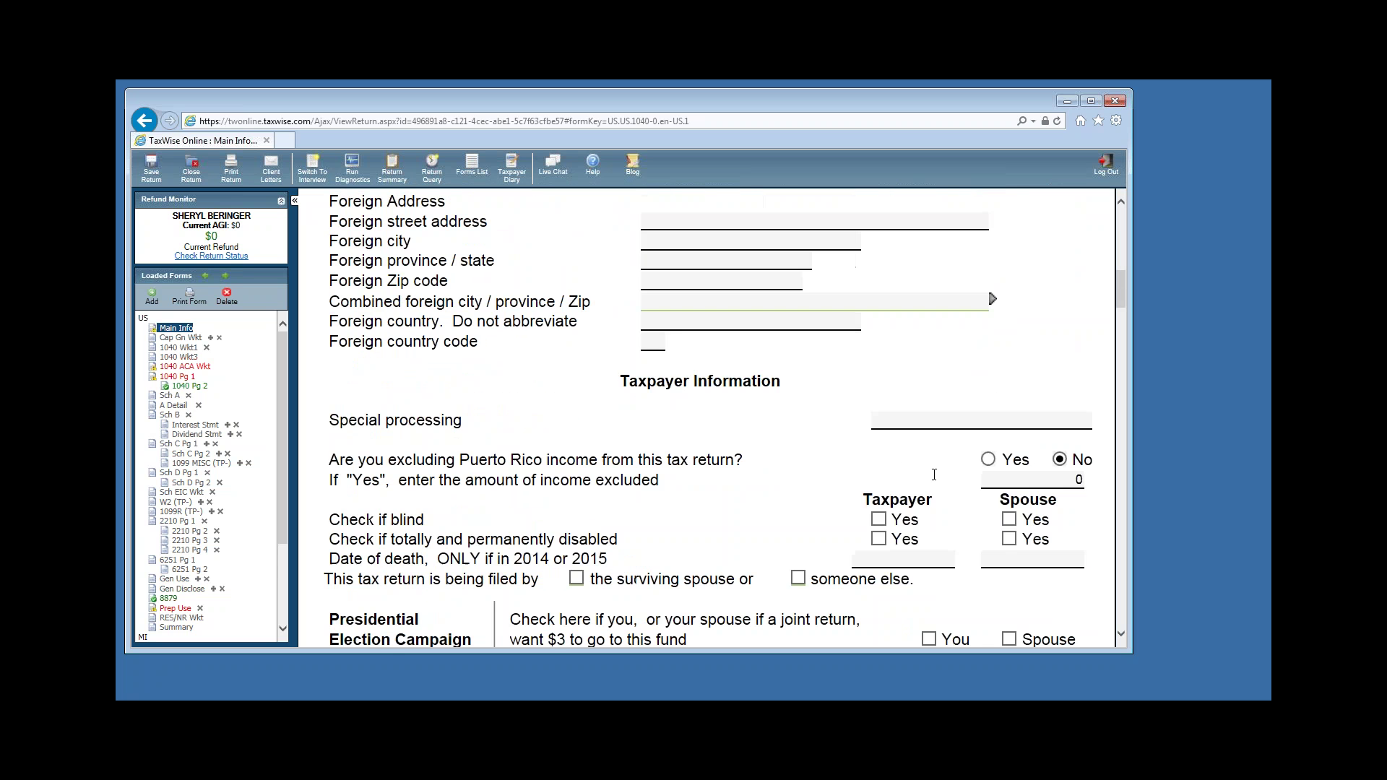
Scroll the Main Information Sheet down to the Filing Status and Exemptions section.
scroll(934, 475, "down", 1)
scroll(626, 358, "up", 1)
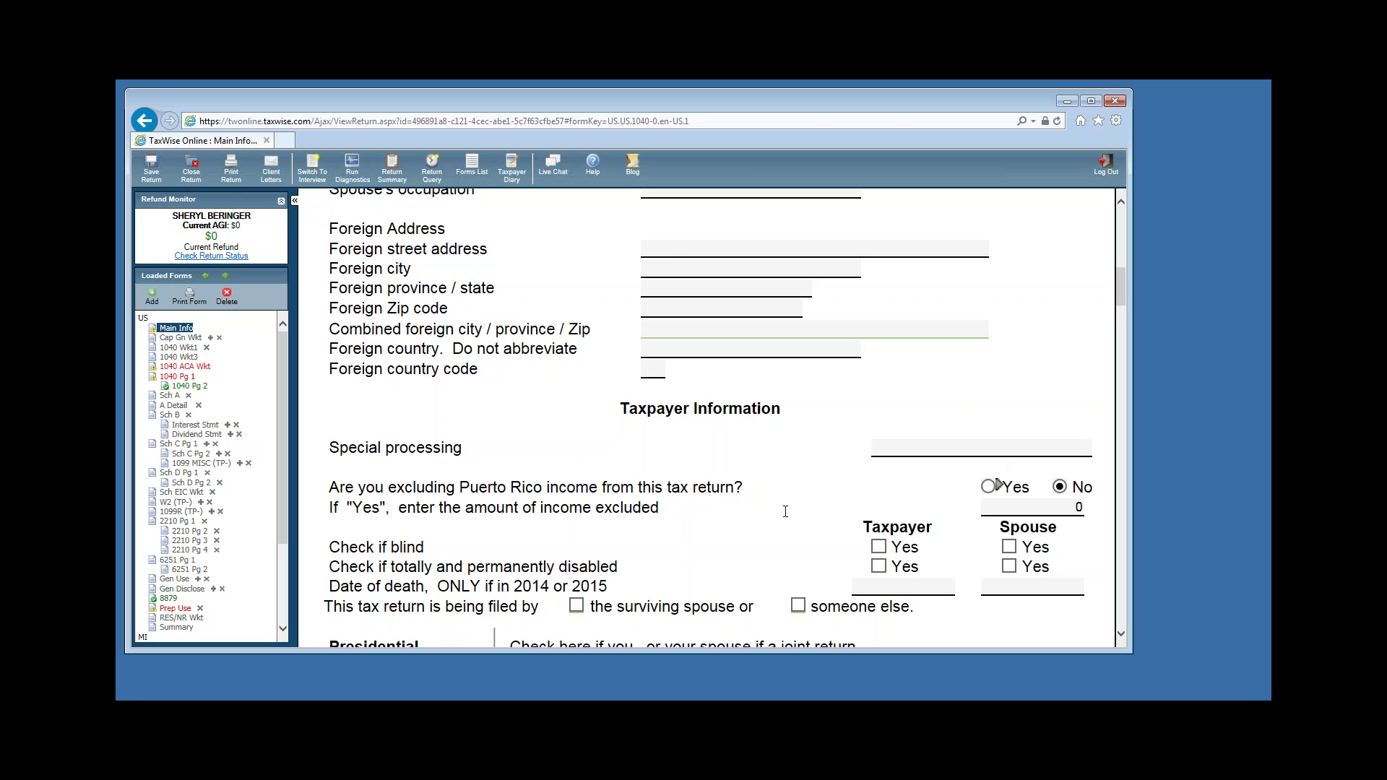
scroll(786, 512, "down", 3)
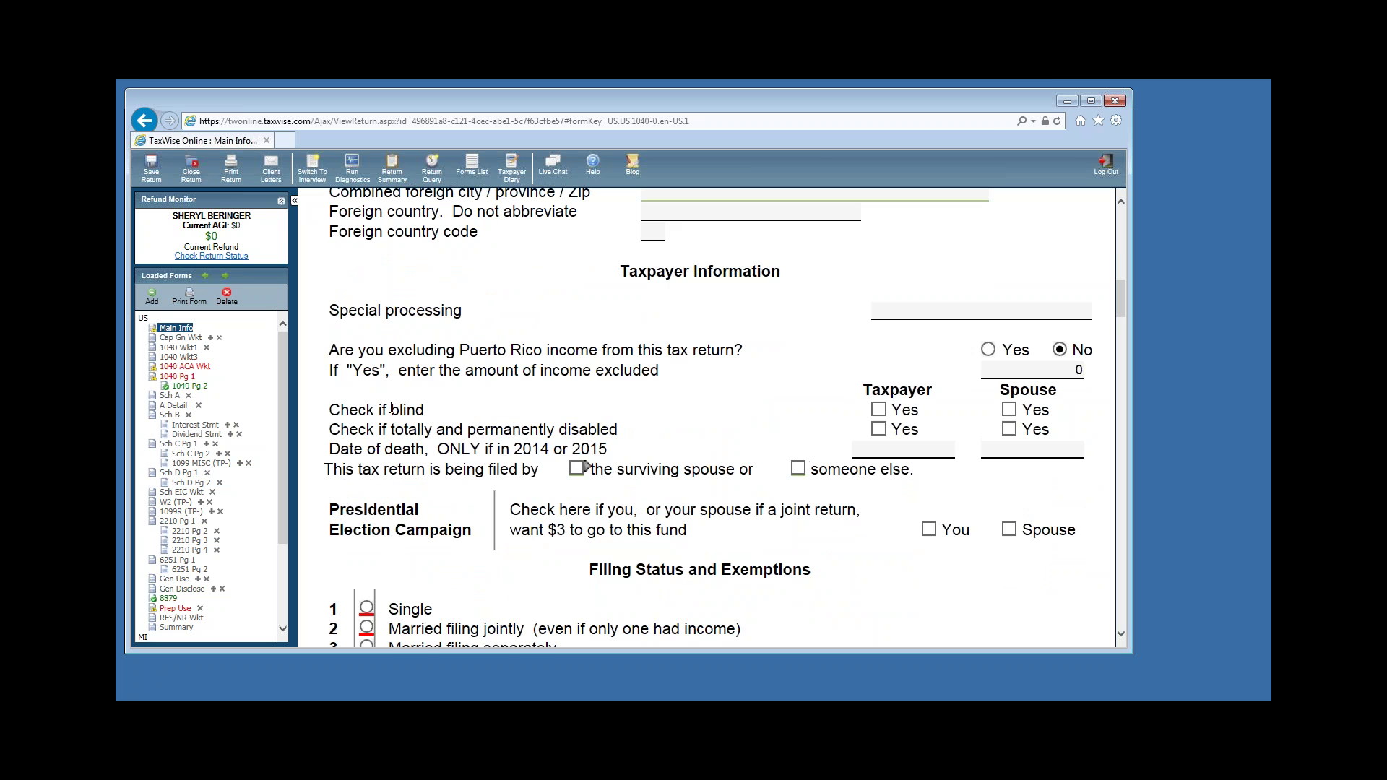
left_click(900, 448)
scroll(953, 495, "down", 3)
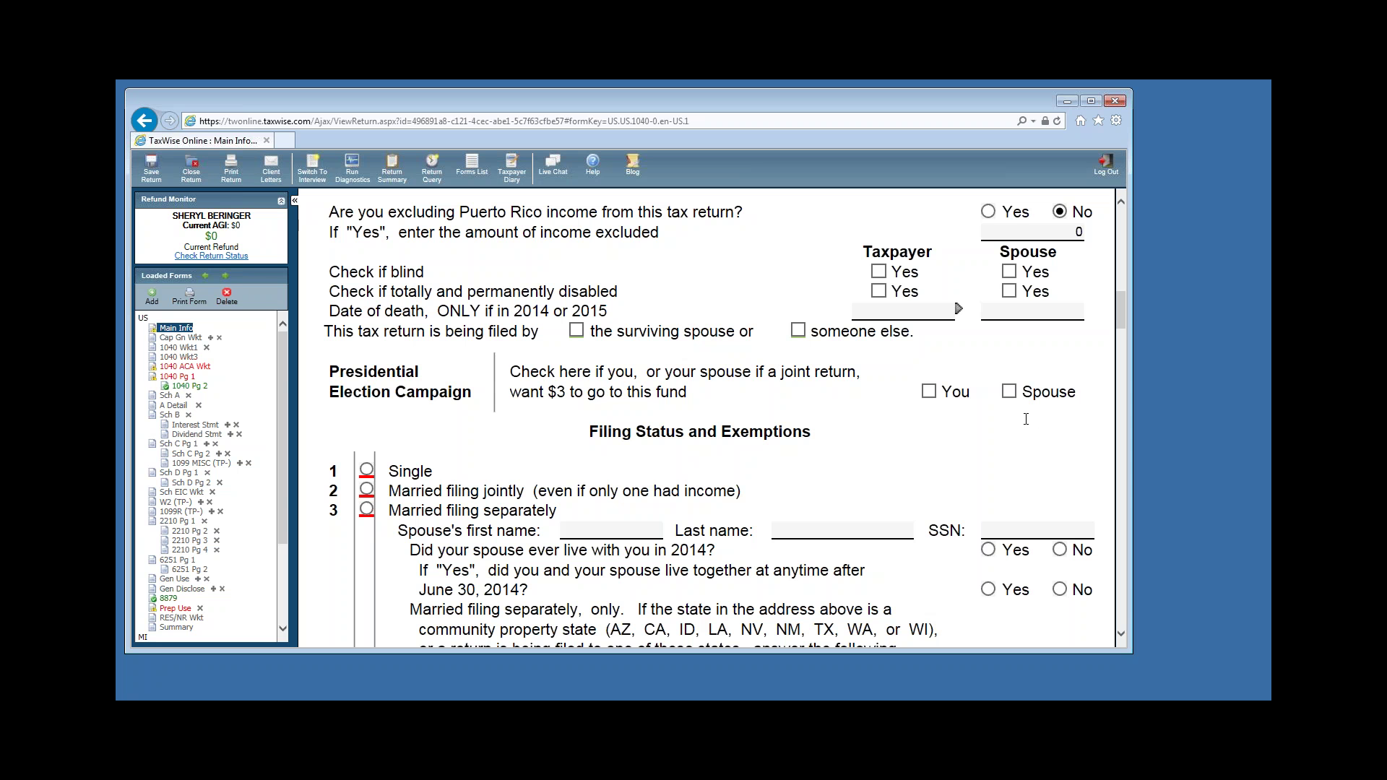
scroll(1026, 438, "down", 3)
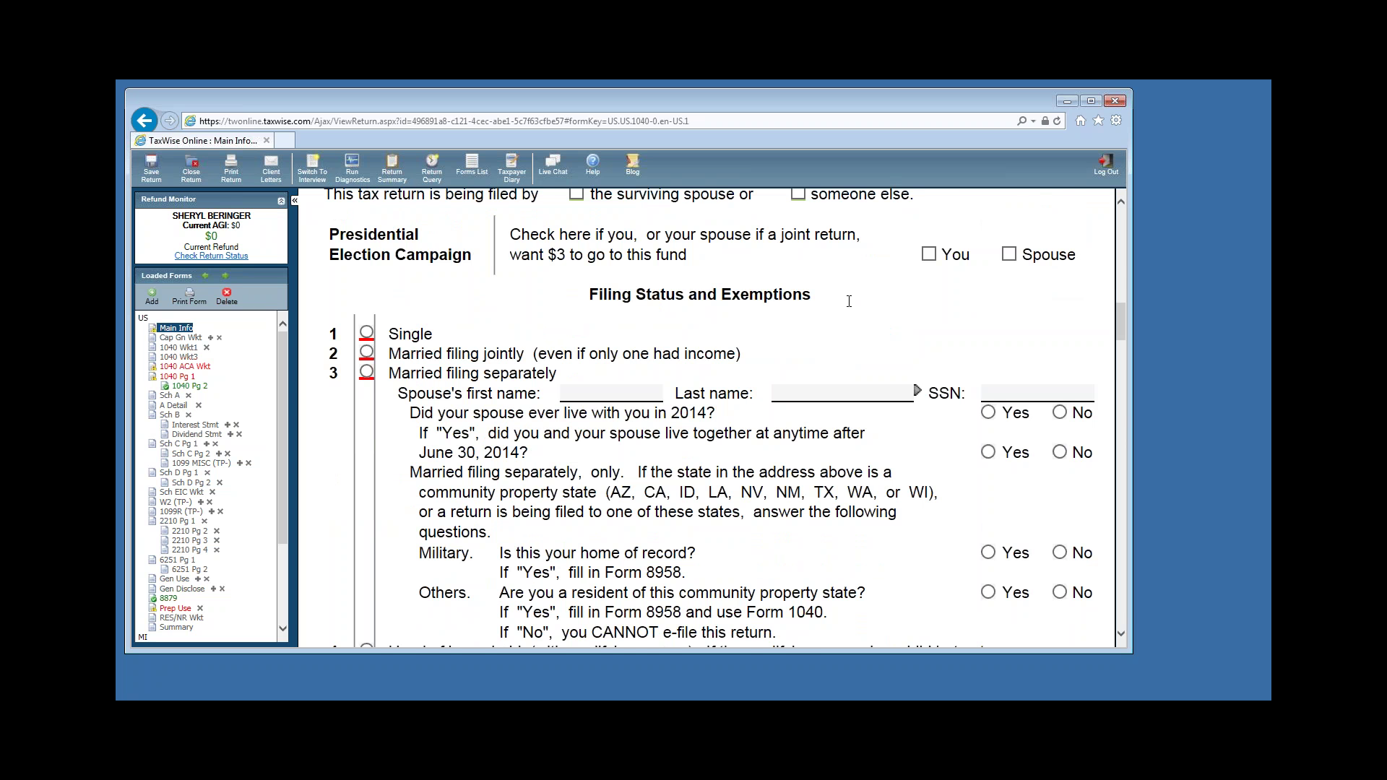
scroll(842, 300, "down", 5)
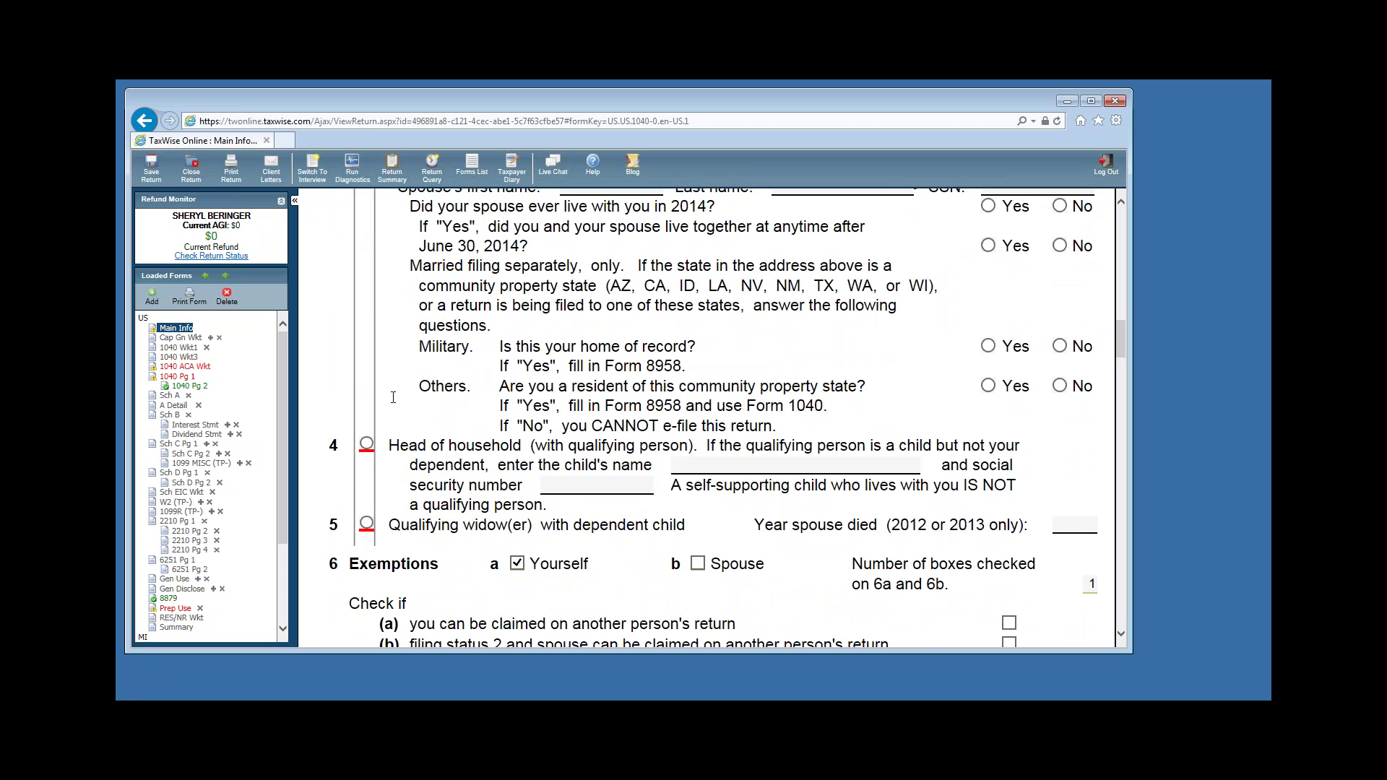
Choose Head of household as filing status and go to the qualifying child's name field.
left_click(366, 443)
left_click(679, 464)
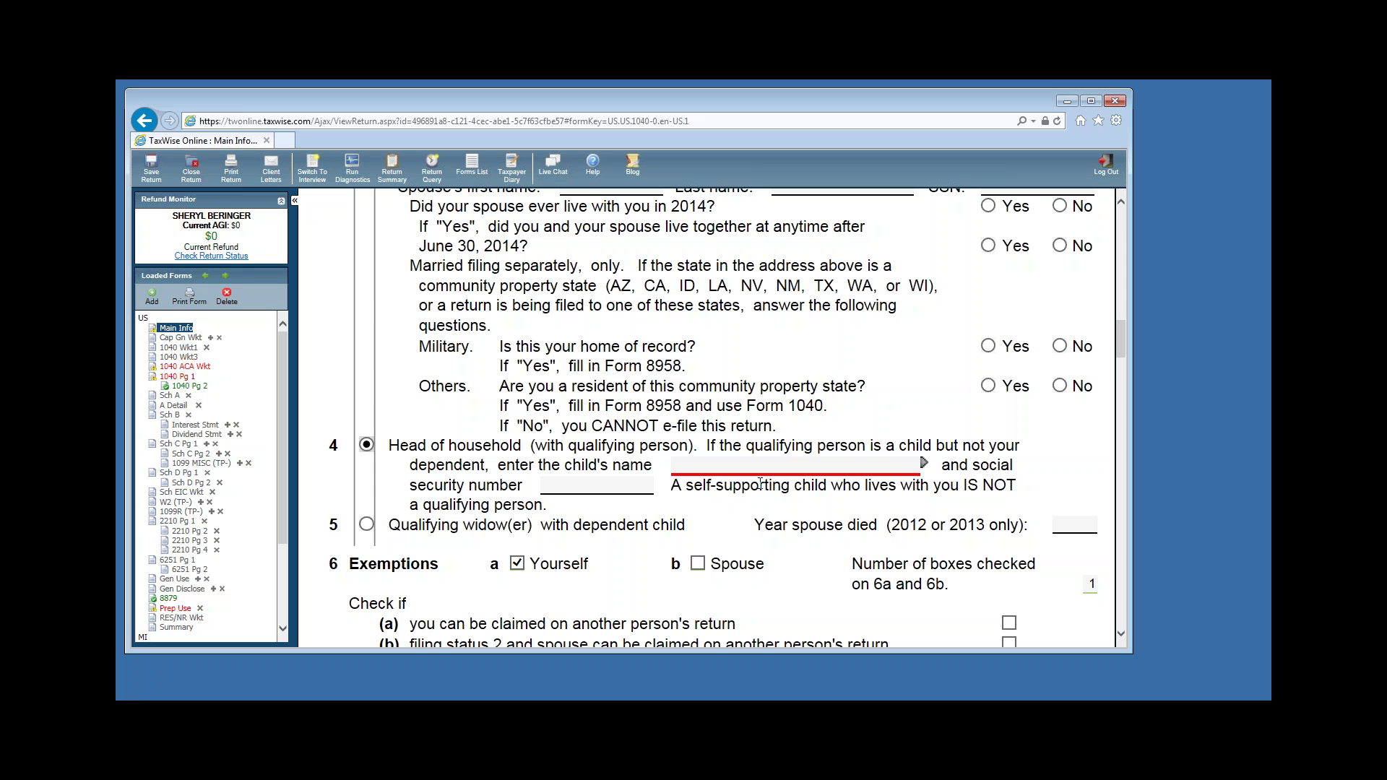
Enter the first dependent's name, birth date and social security number, giving age 14.
scroll(752, 486, "down", 3)
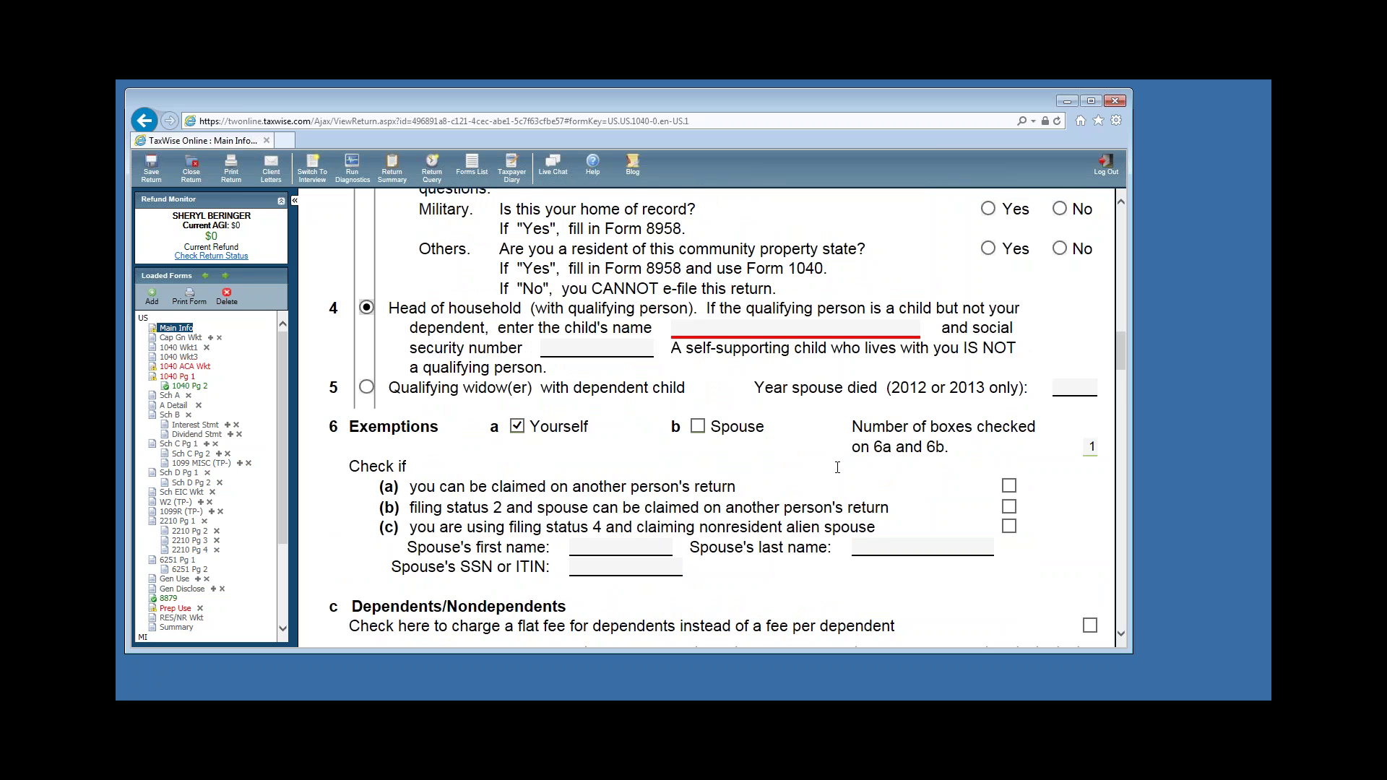
scroll(957, 422, "down", 6)
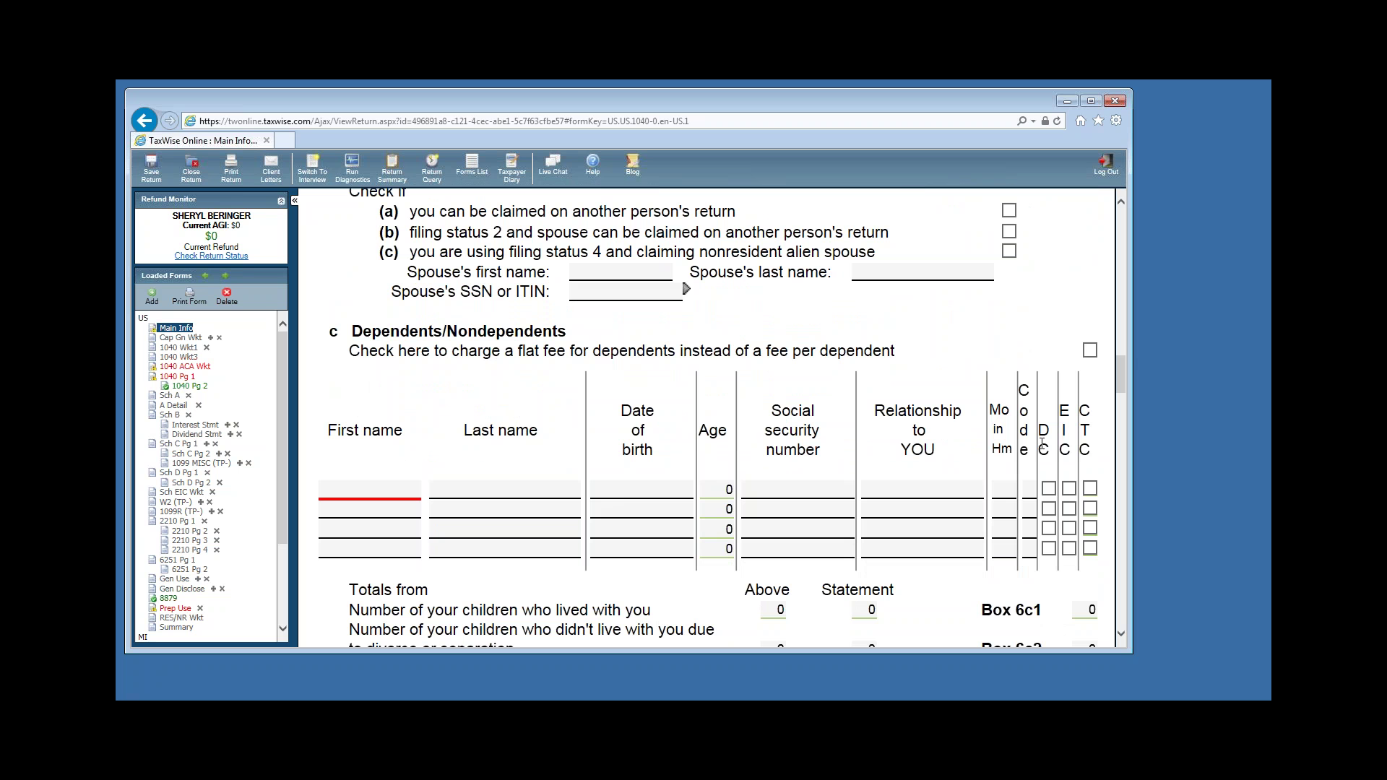
left_click(553, 489)
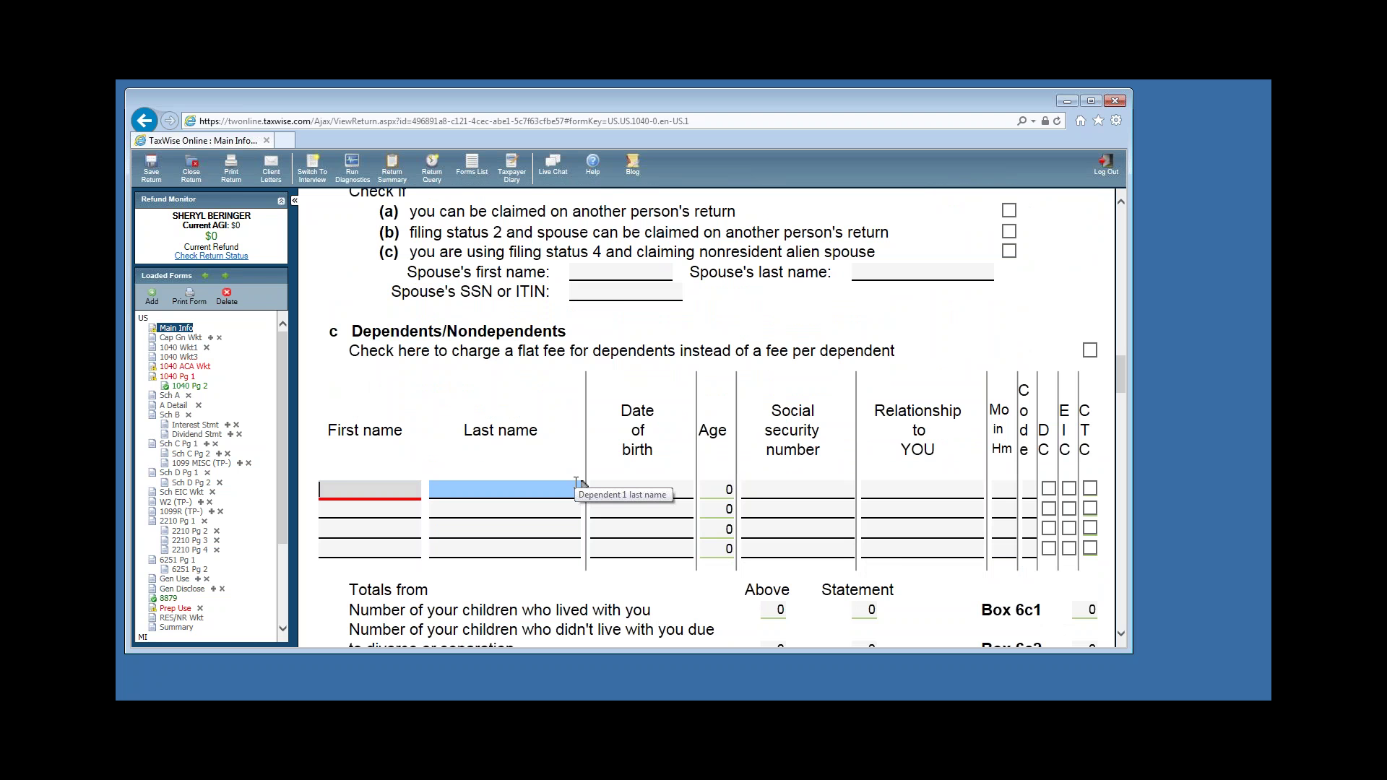
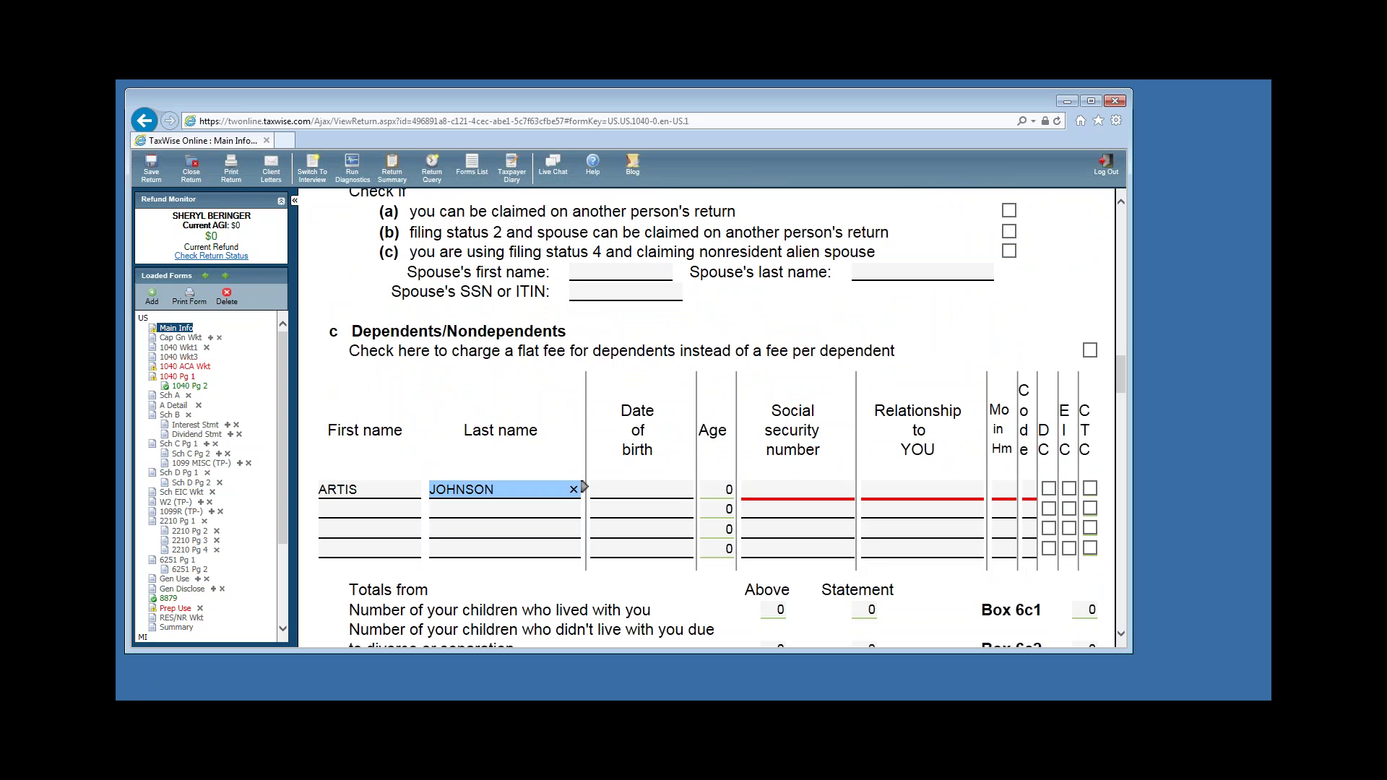
key("Tab")
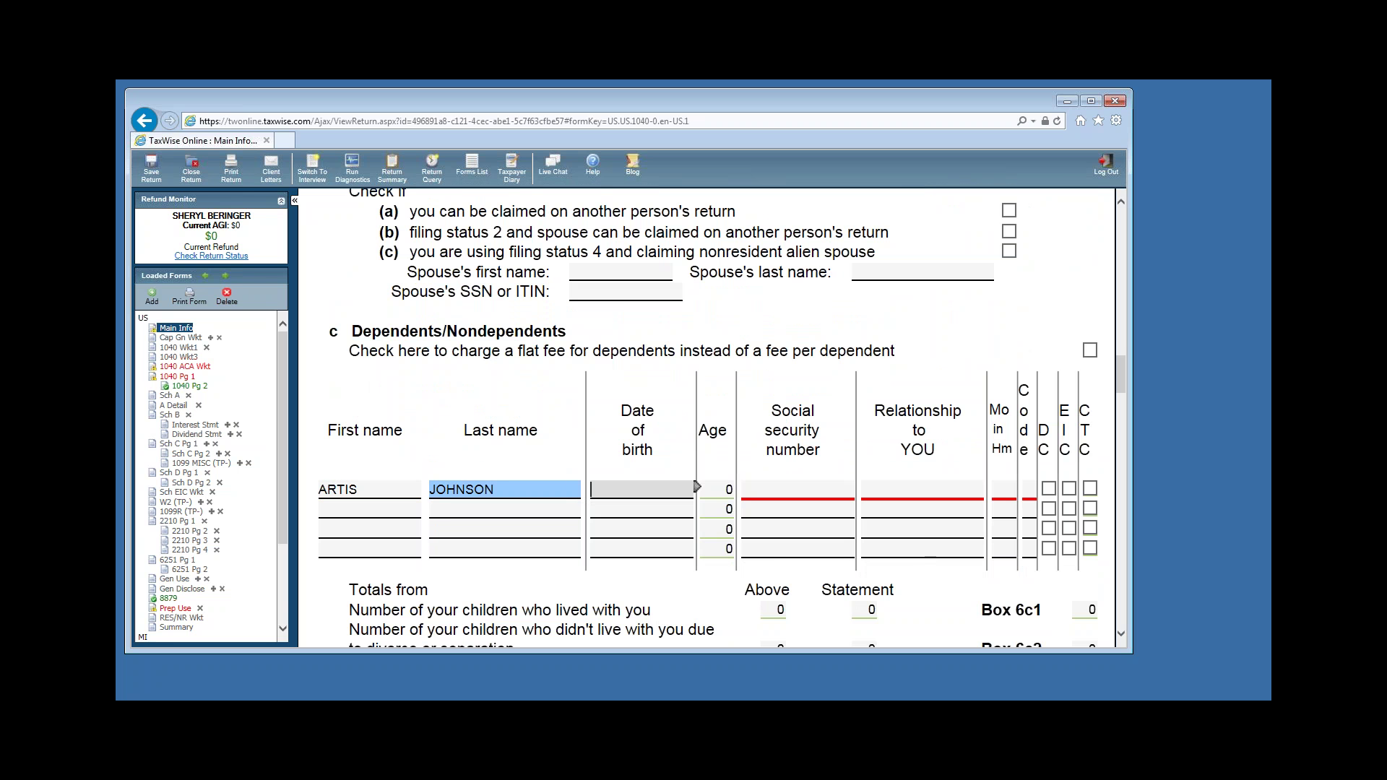
type("12/23/2000")
key("Tab")
key("Tab")
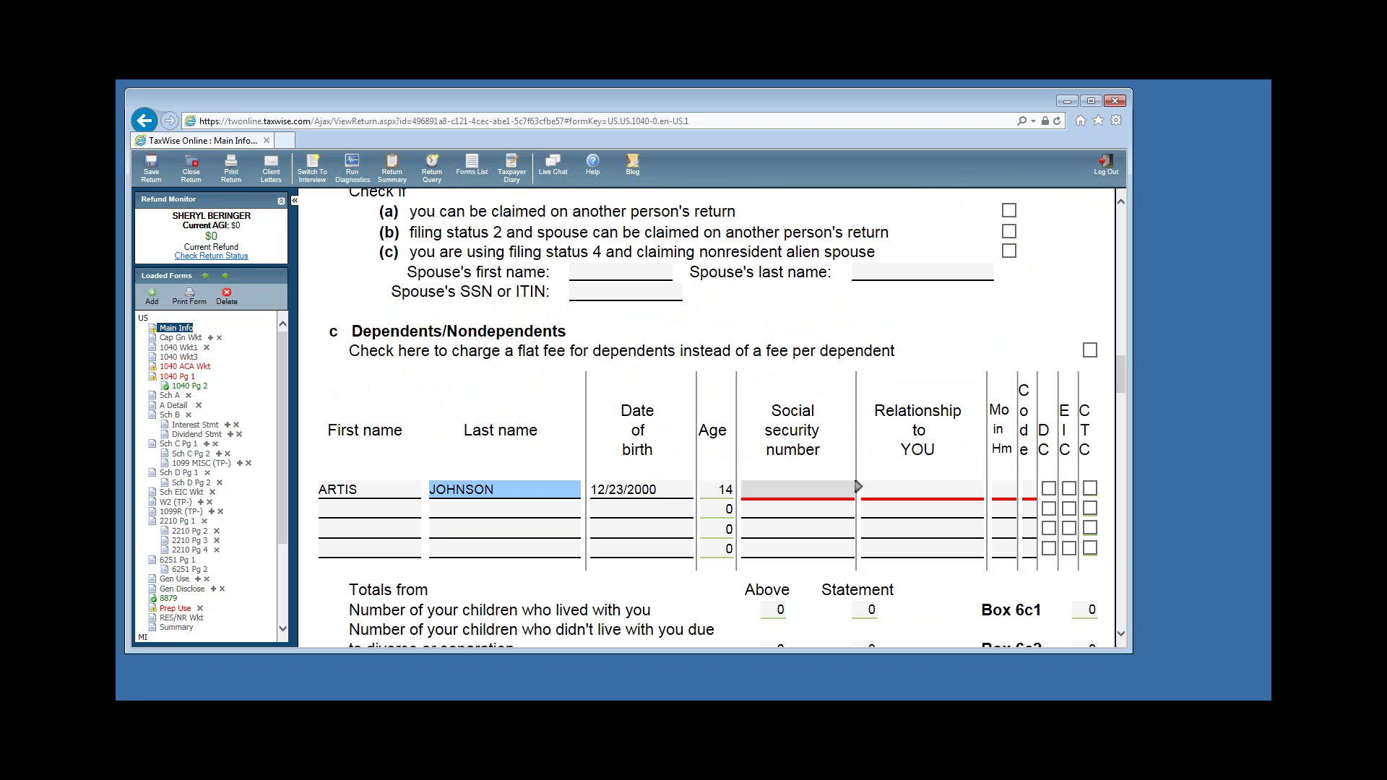
type("033-00-0000")
Set the first dependent's relationship to SON.
left_click(888, 488)
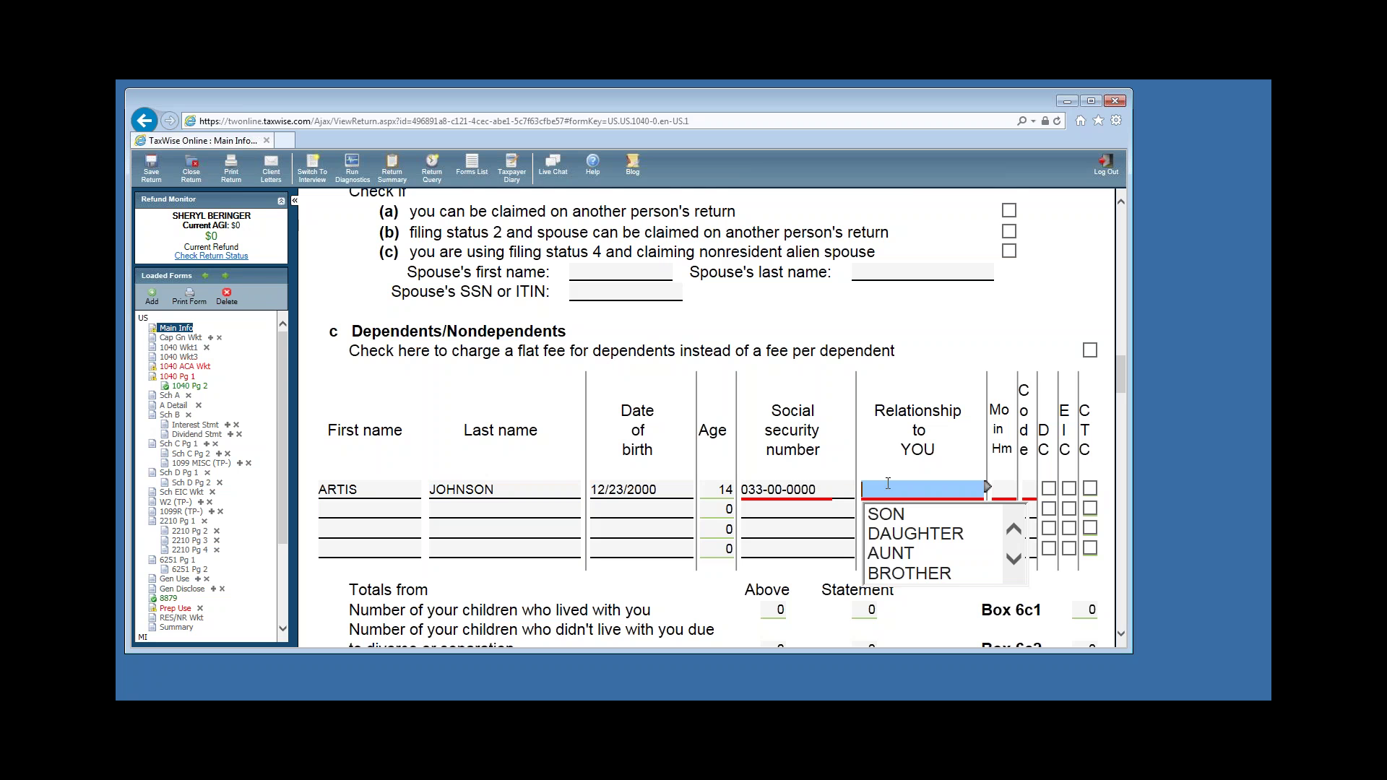
type("DAUGHTER")
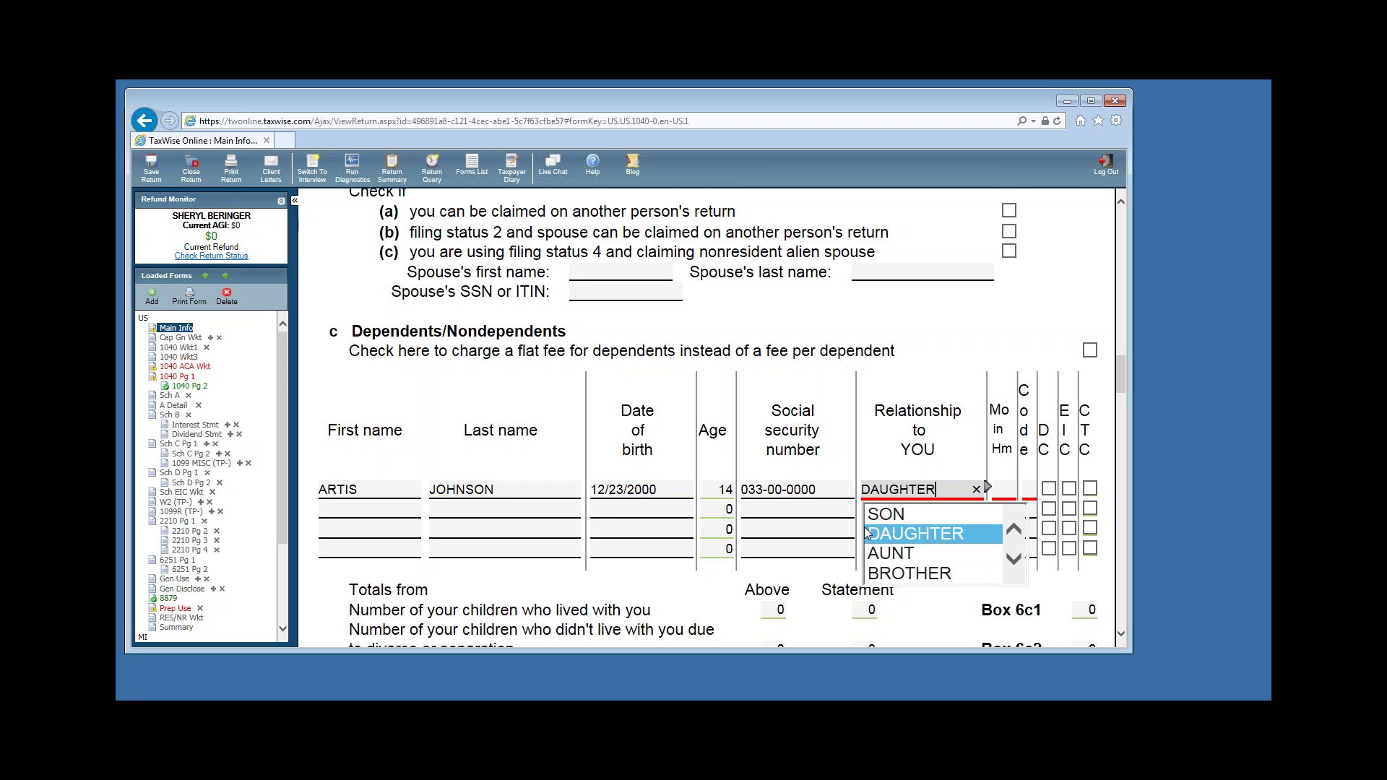
key("shift+Tab")
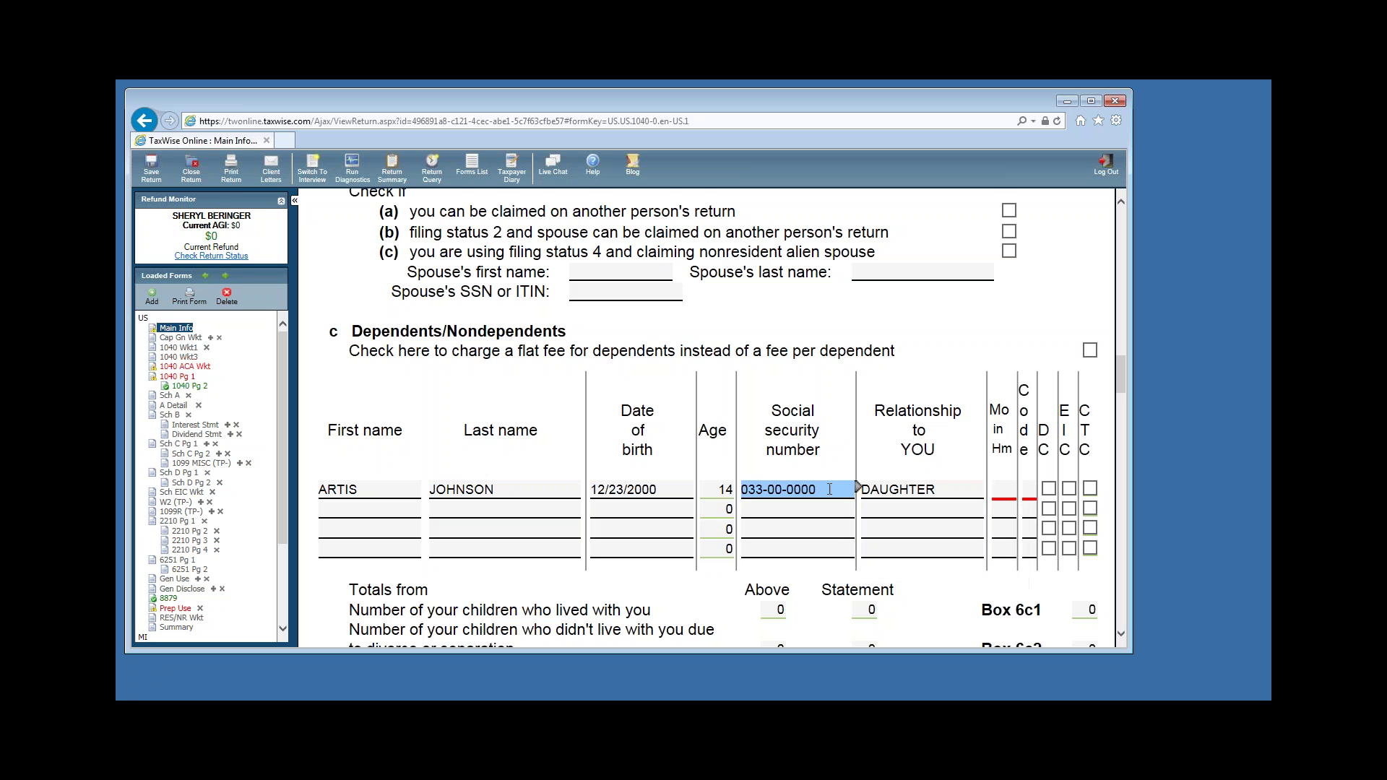
key("Tab")
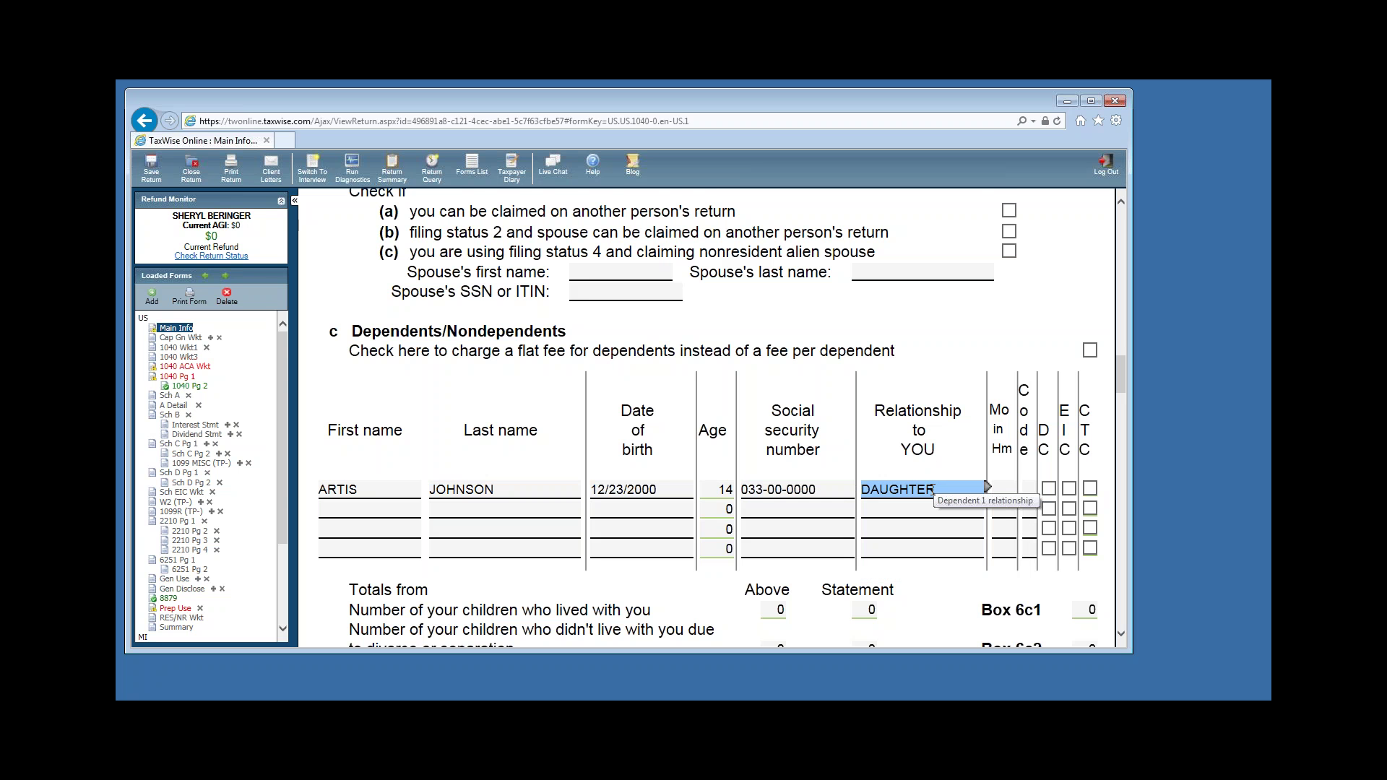
left_click(933, 490)
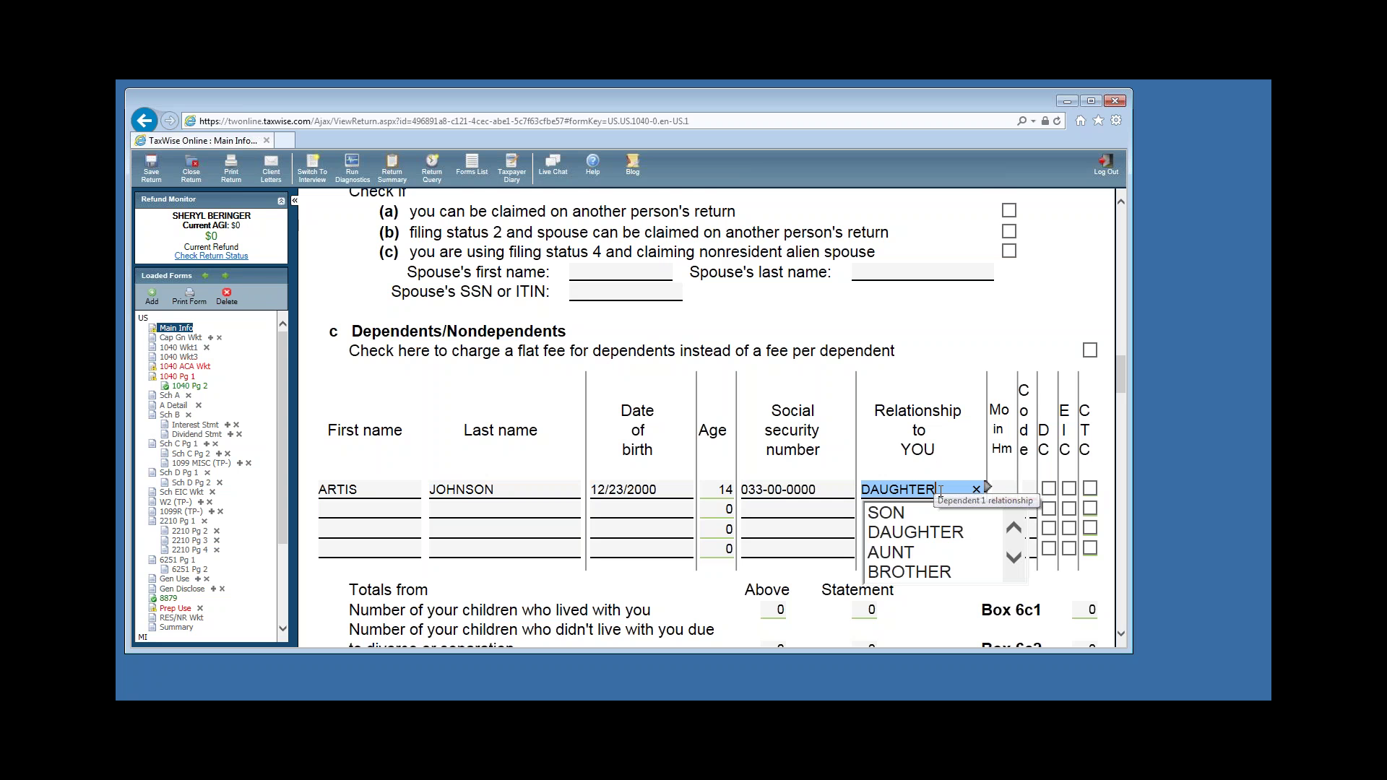
left_click(896, 515)
Give the first dependent 12 months in home, code 1, and claim the EIC.
left_click(1007, 492)
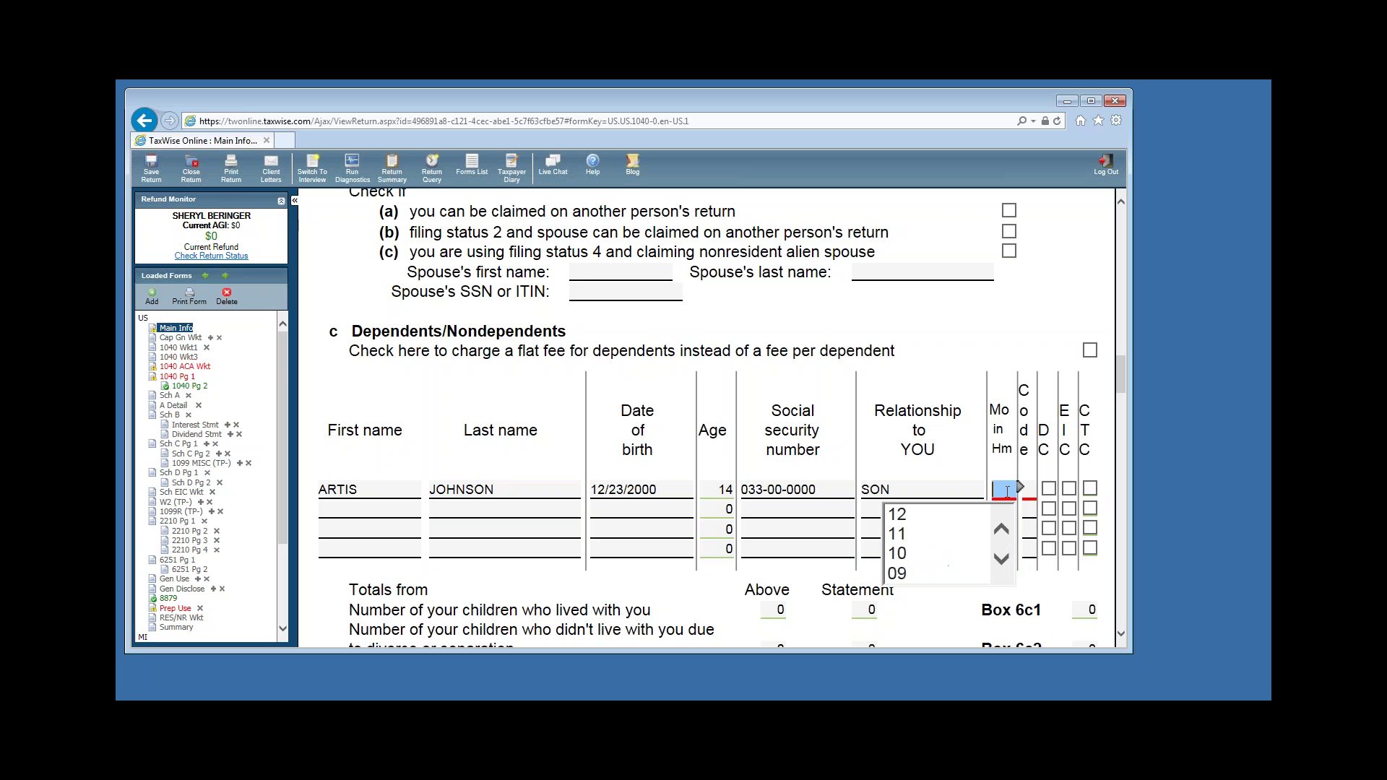
left_click(929, 513)
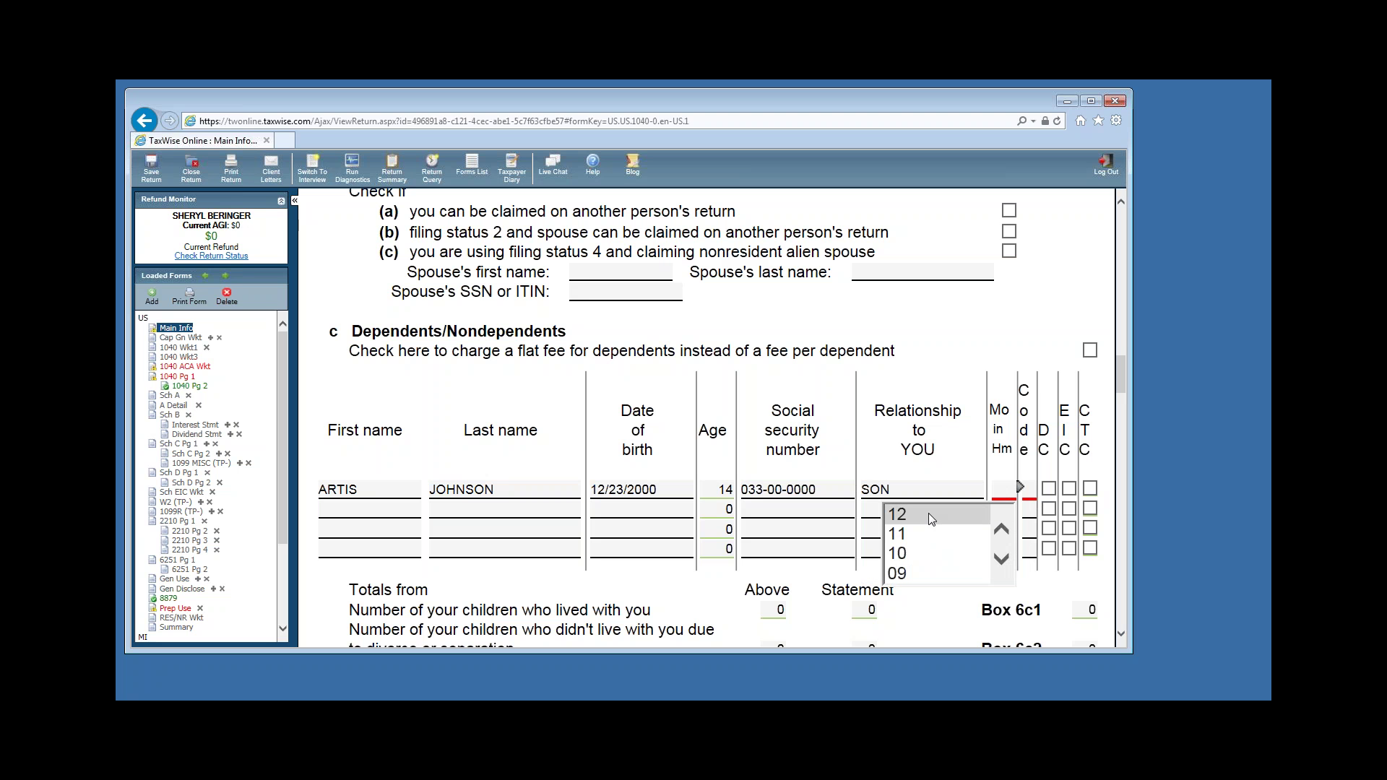
left_click(1029, 493)
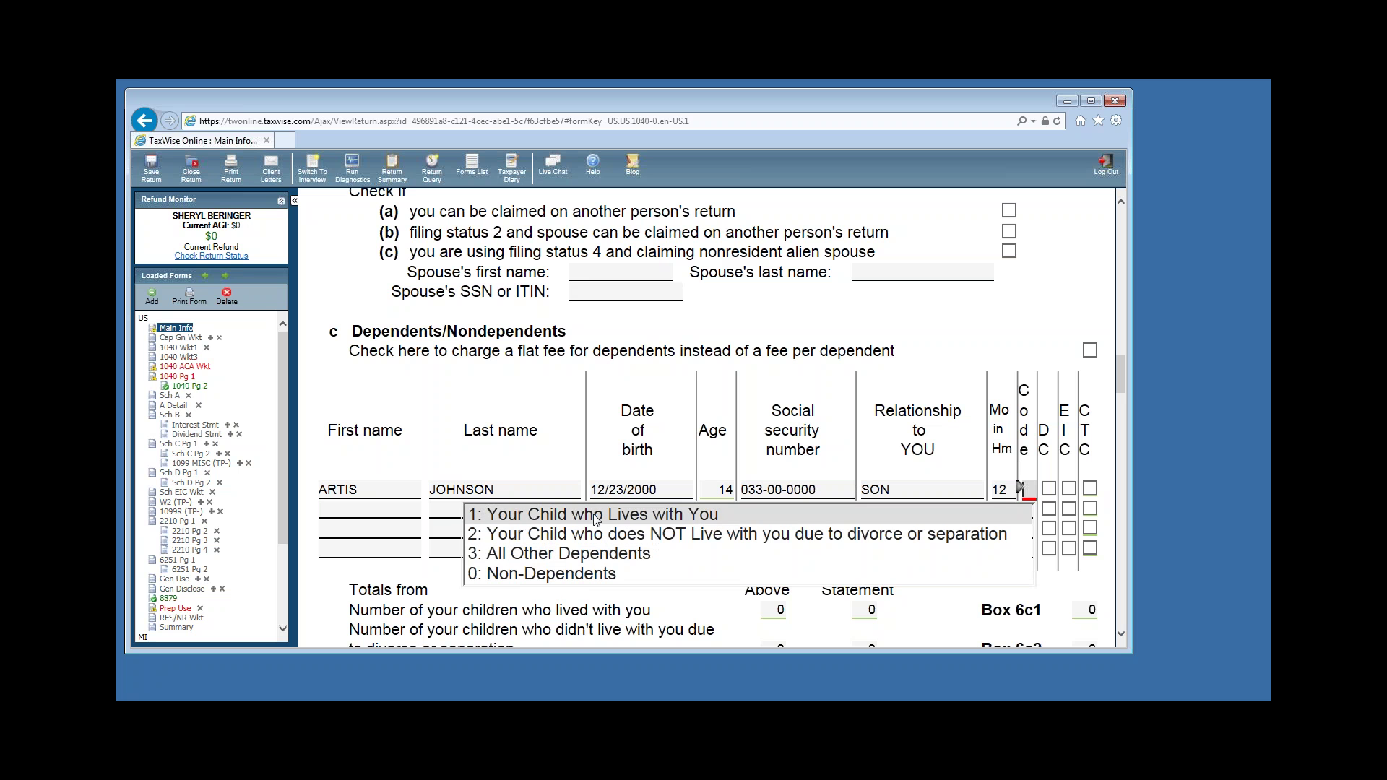
type("1")
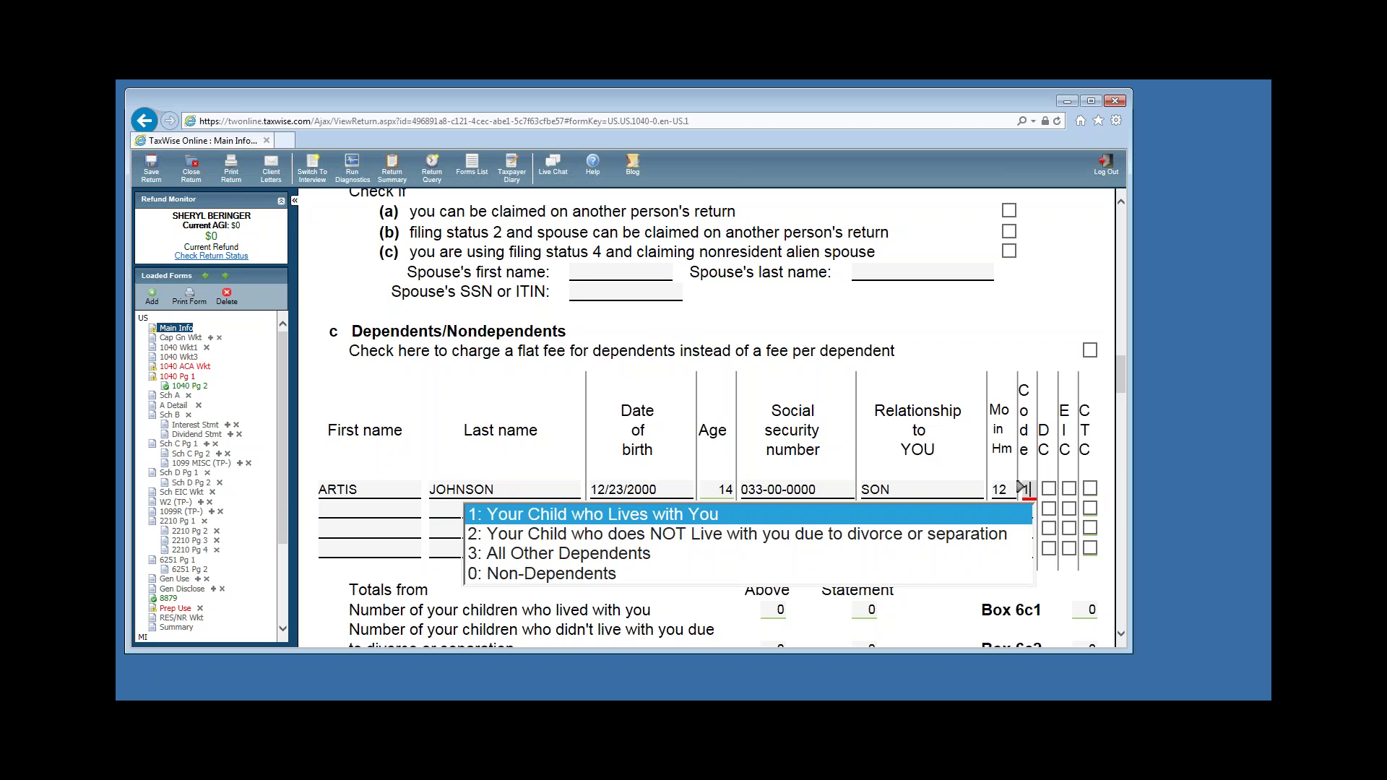
left_click(1011, 490)
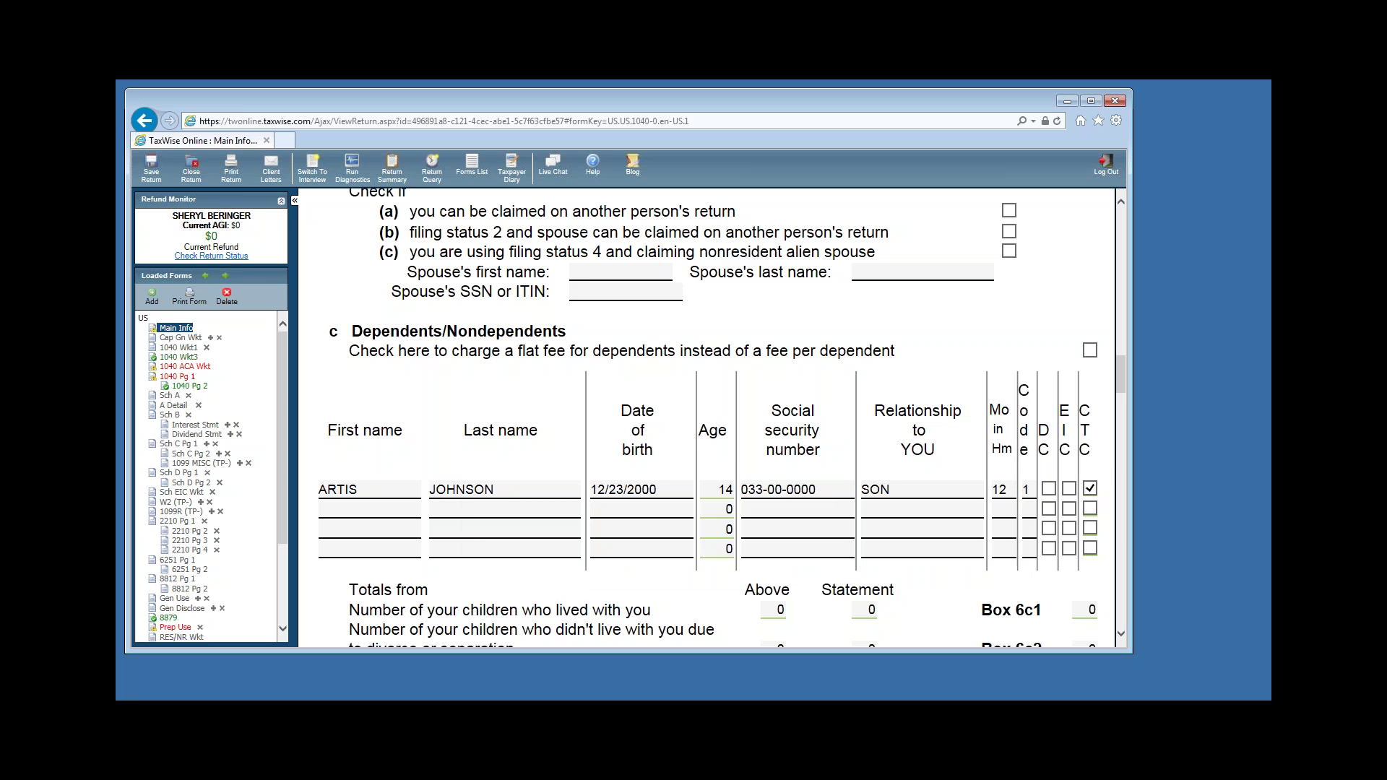
left_click(1070, 491)
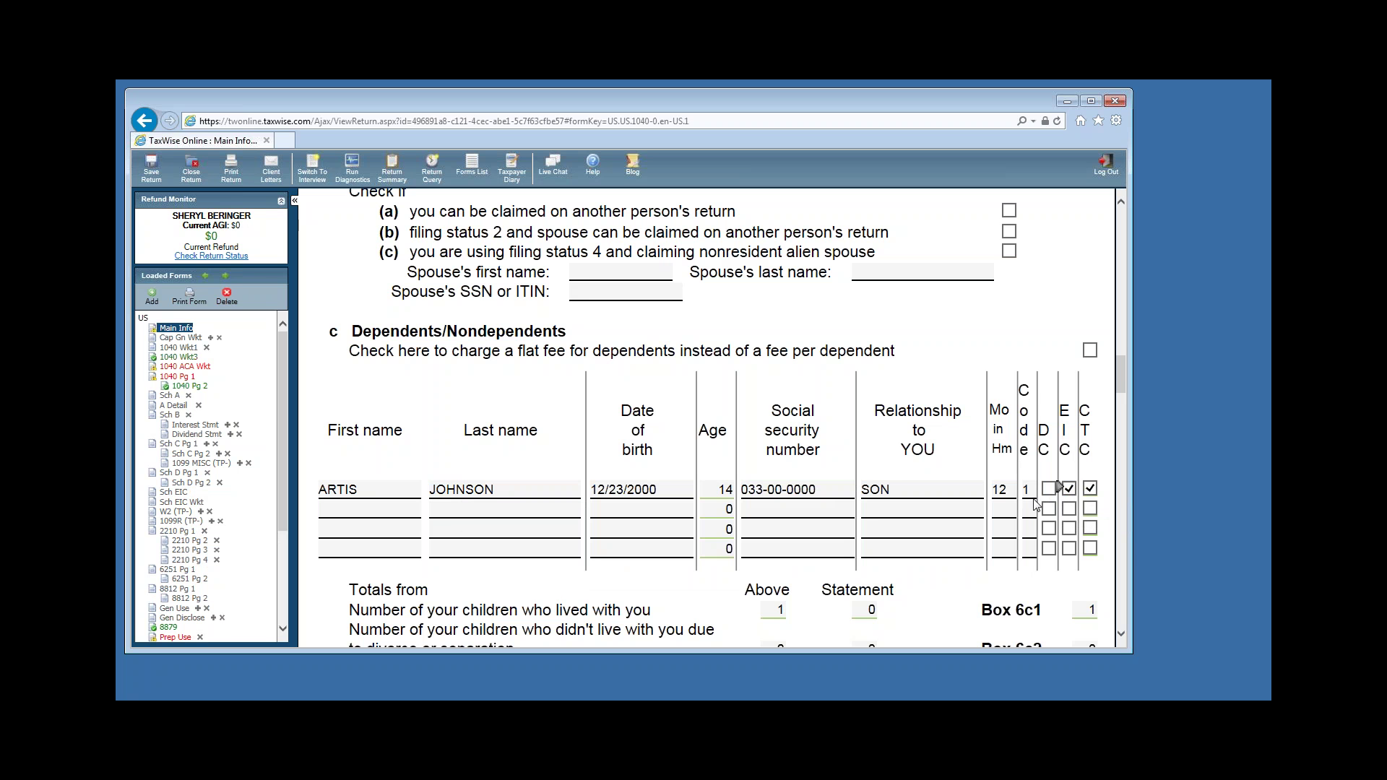
left_click(412, 513)
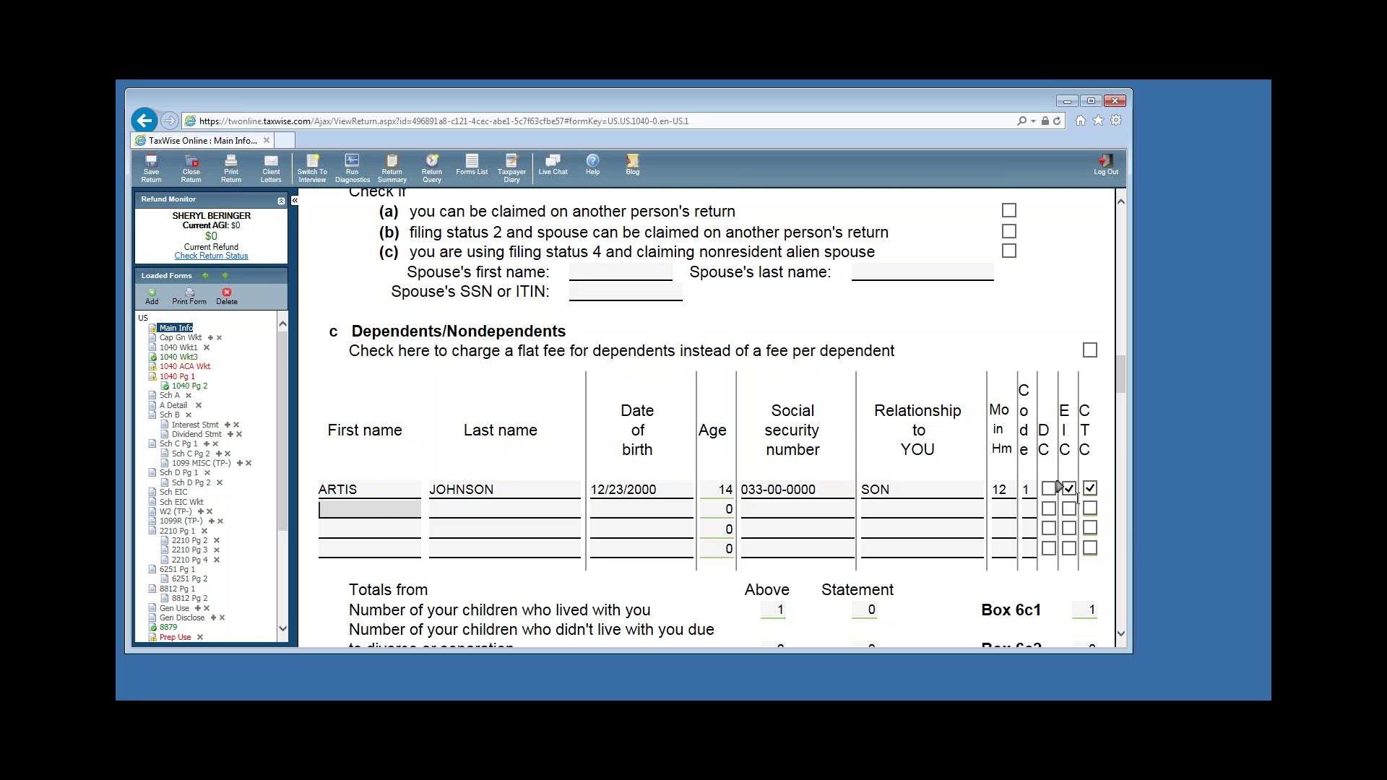
Enter the second dependent's first and last name, birth date and SSN in row 2.
left_click(381, 510)
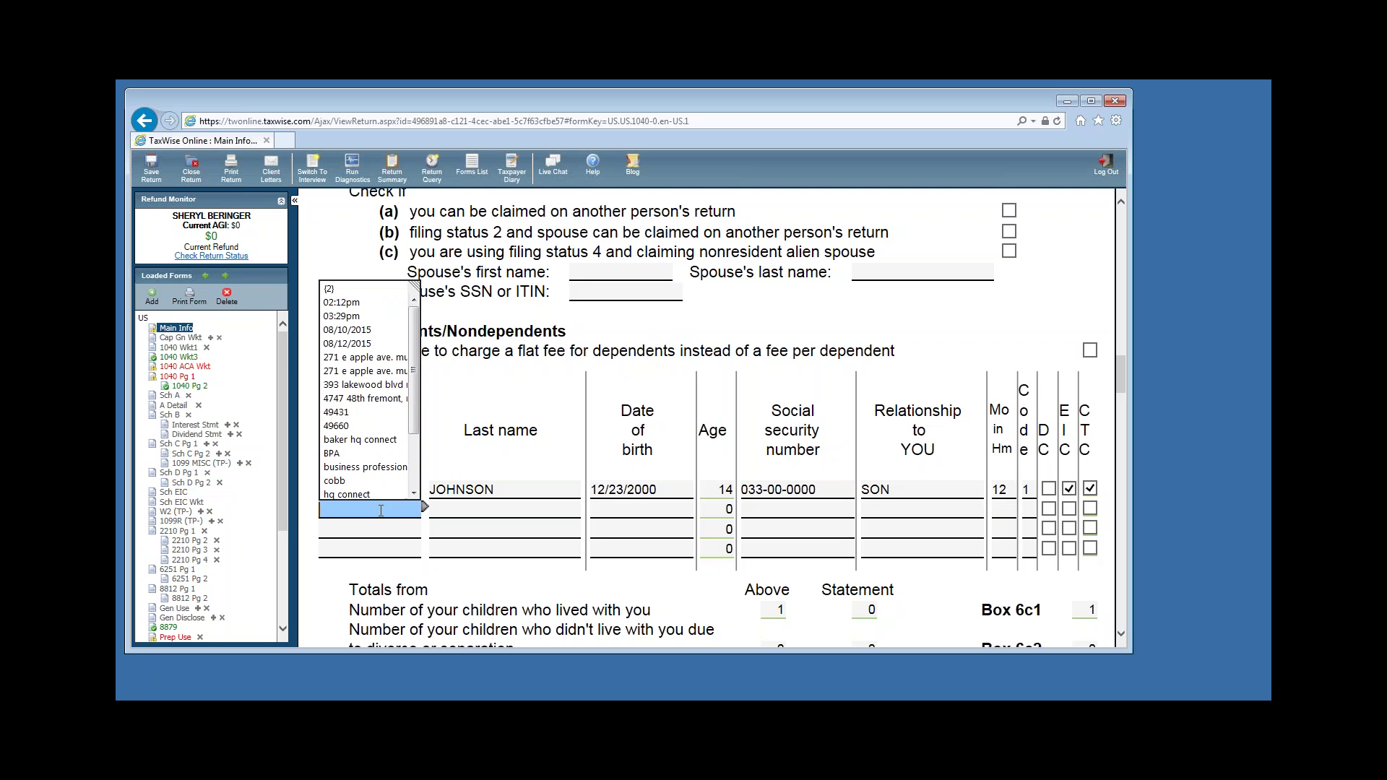
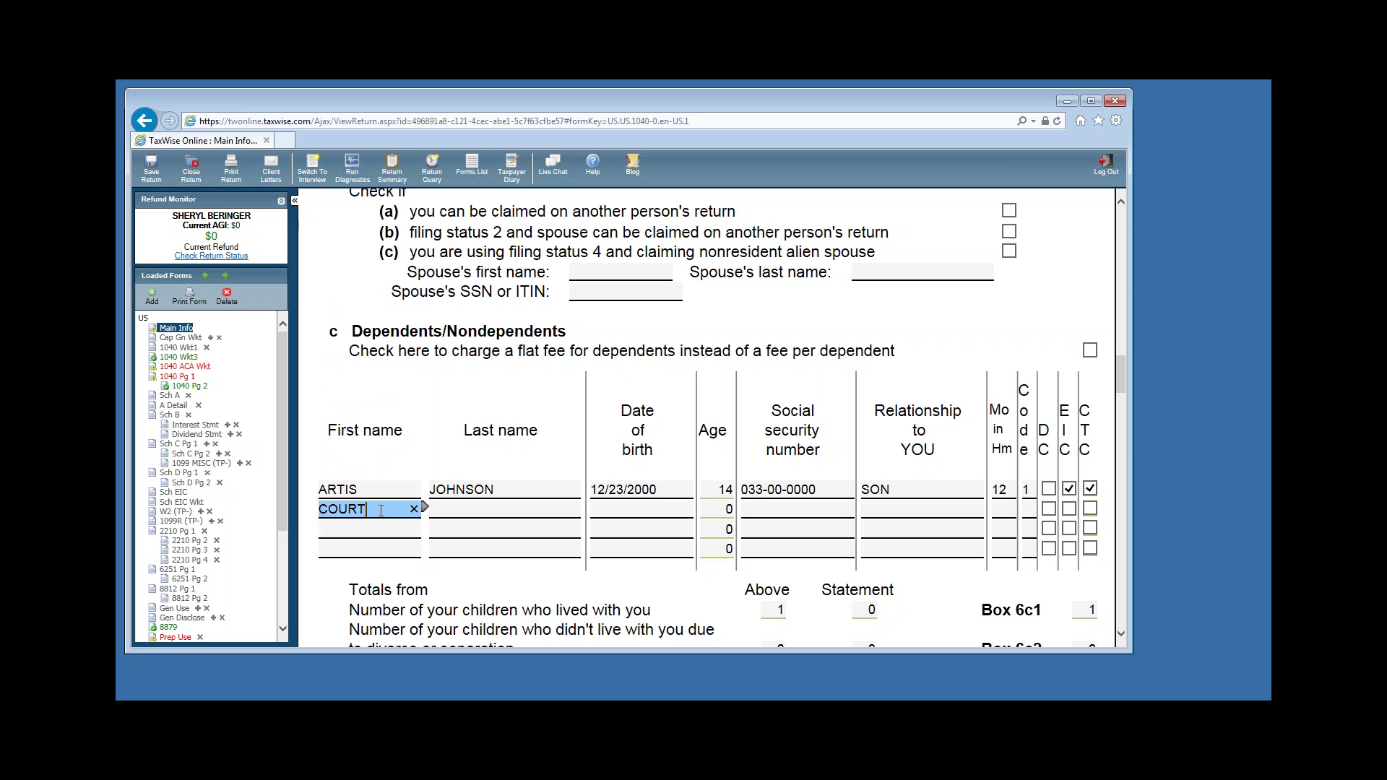
key("Tab")
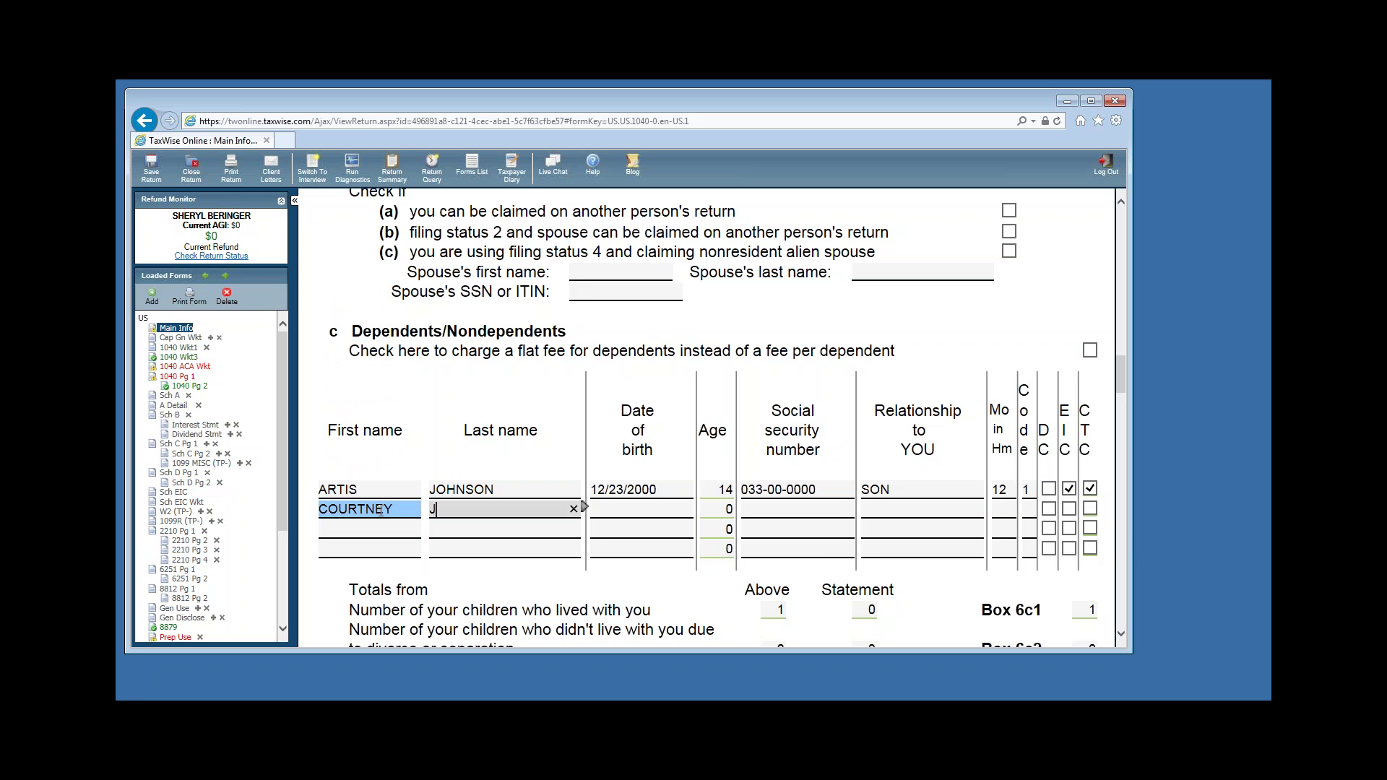
key("Tab")
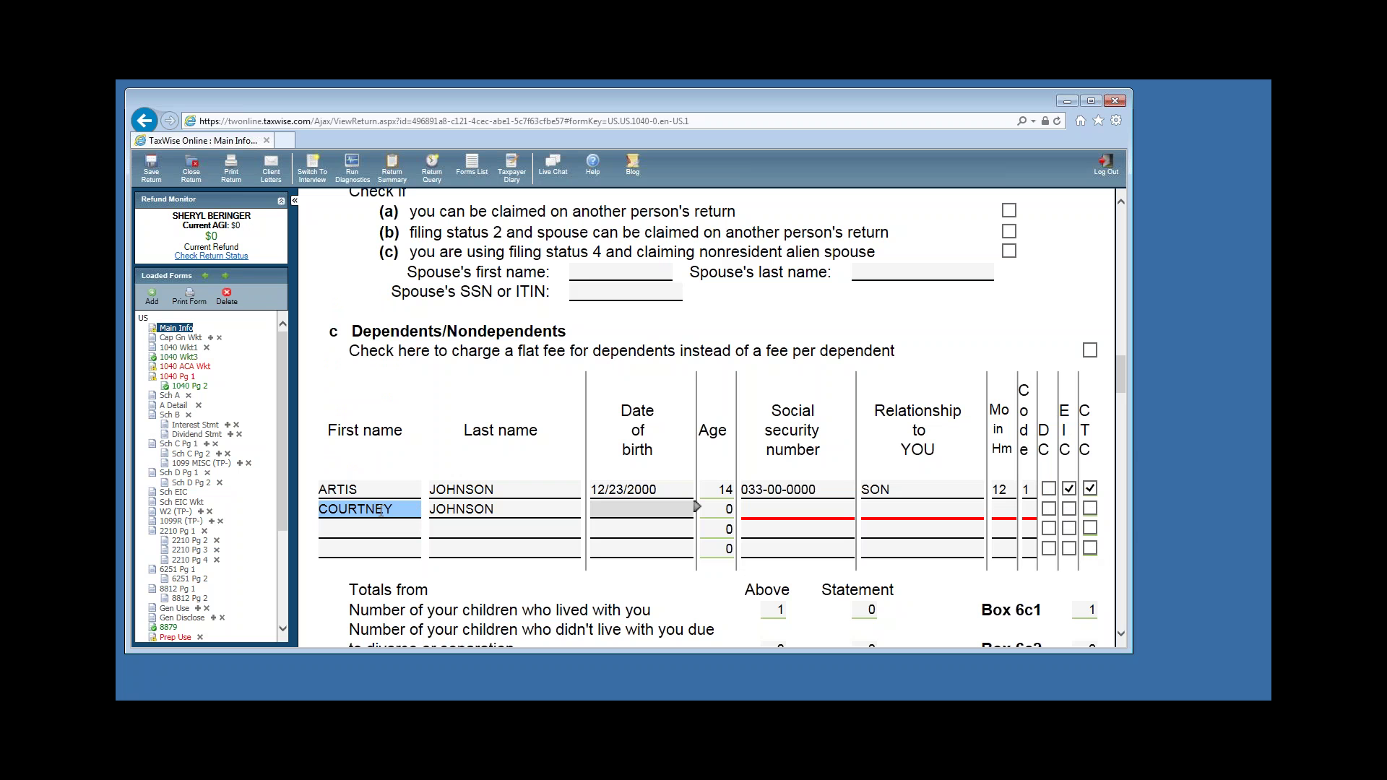
type("03/01/1999")
key("Tab")
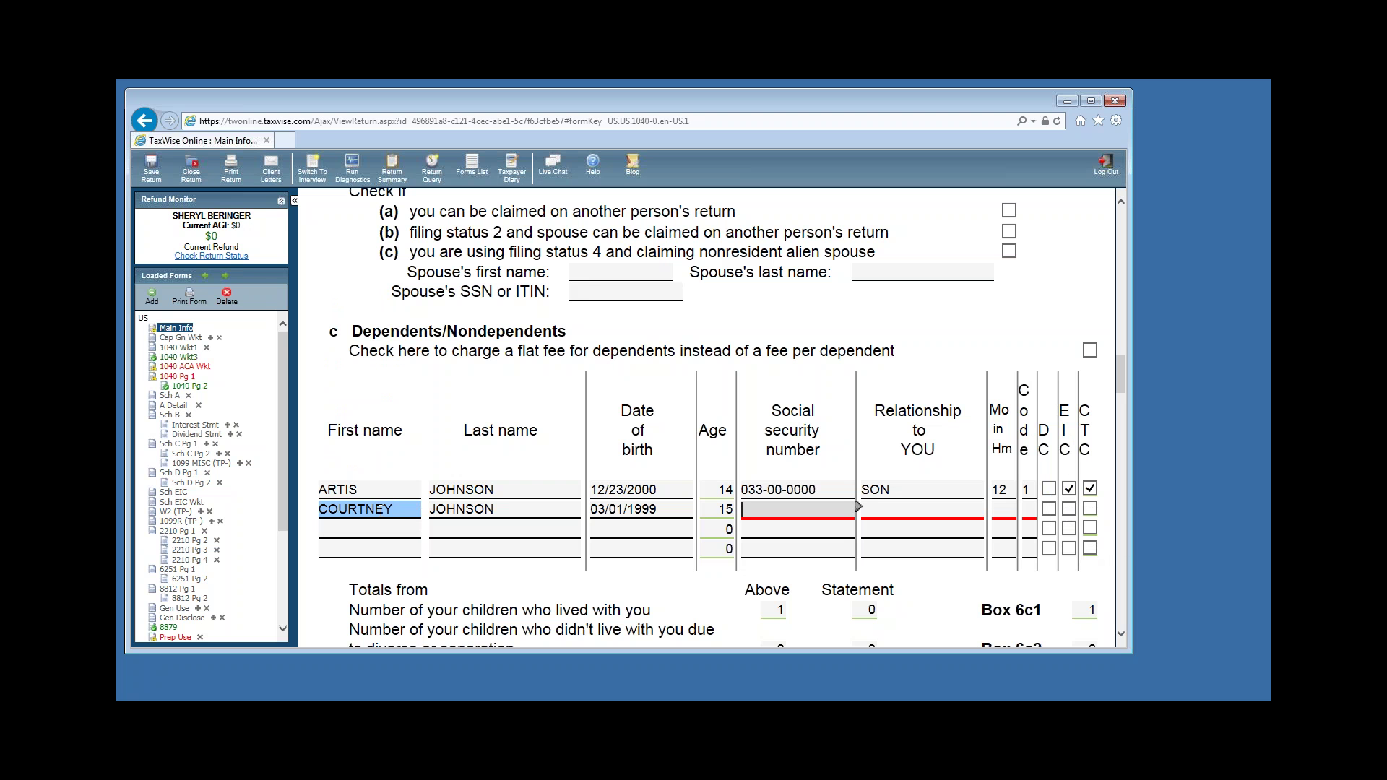
type("032-00-0000")
key("Tab")
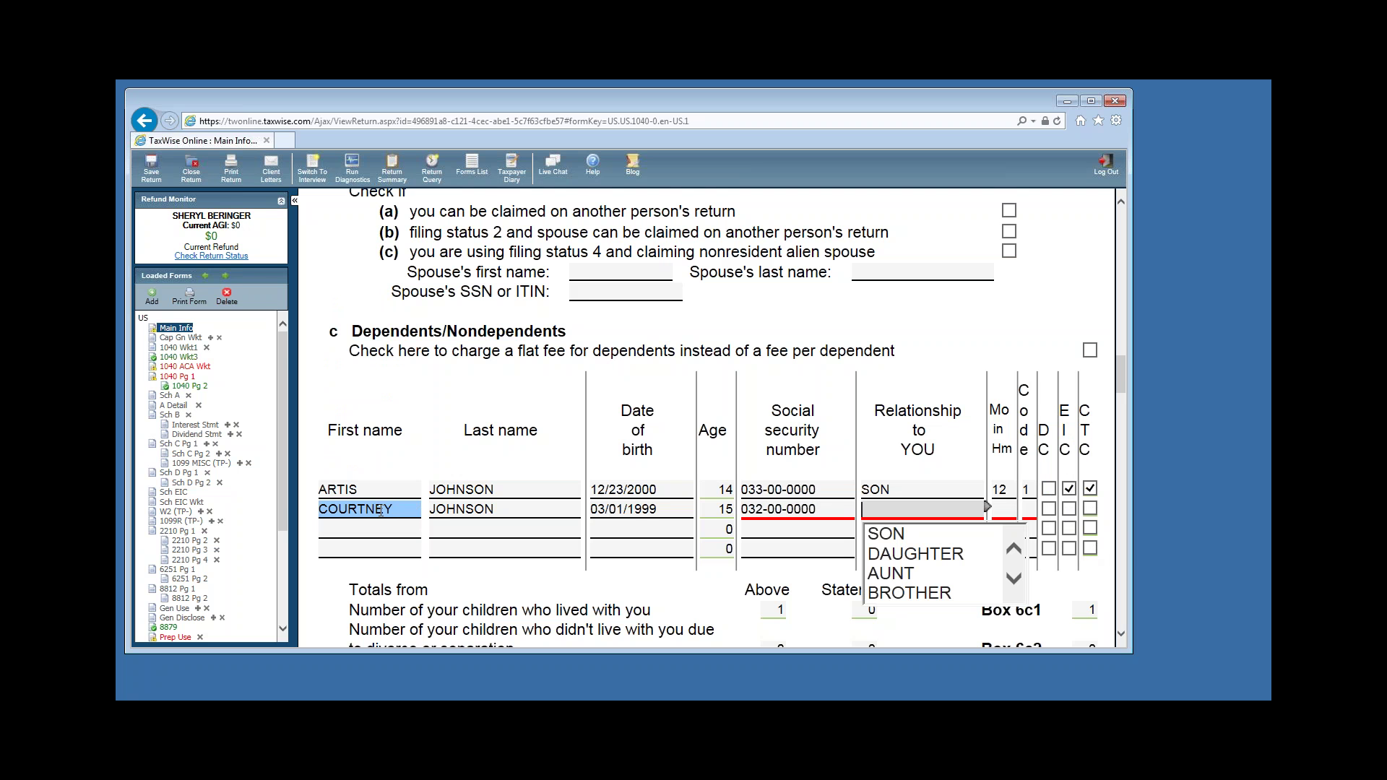
Make her a DAUGHTER, 12 months in home, code 1, with EIC claimed; accept the calculated-entry message.
left_click(914, 554)
left_click(1014, 508)
type("12")
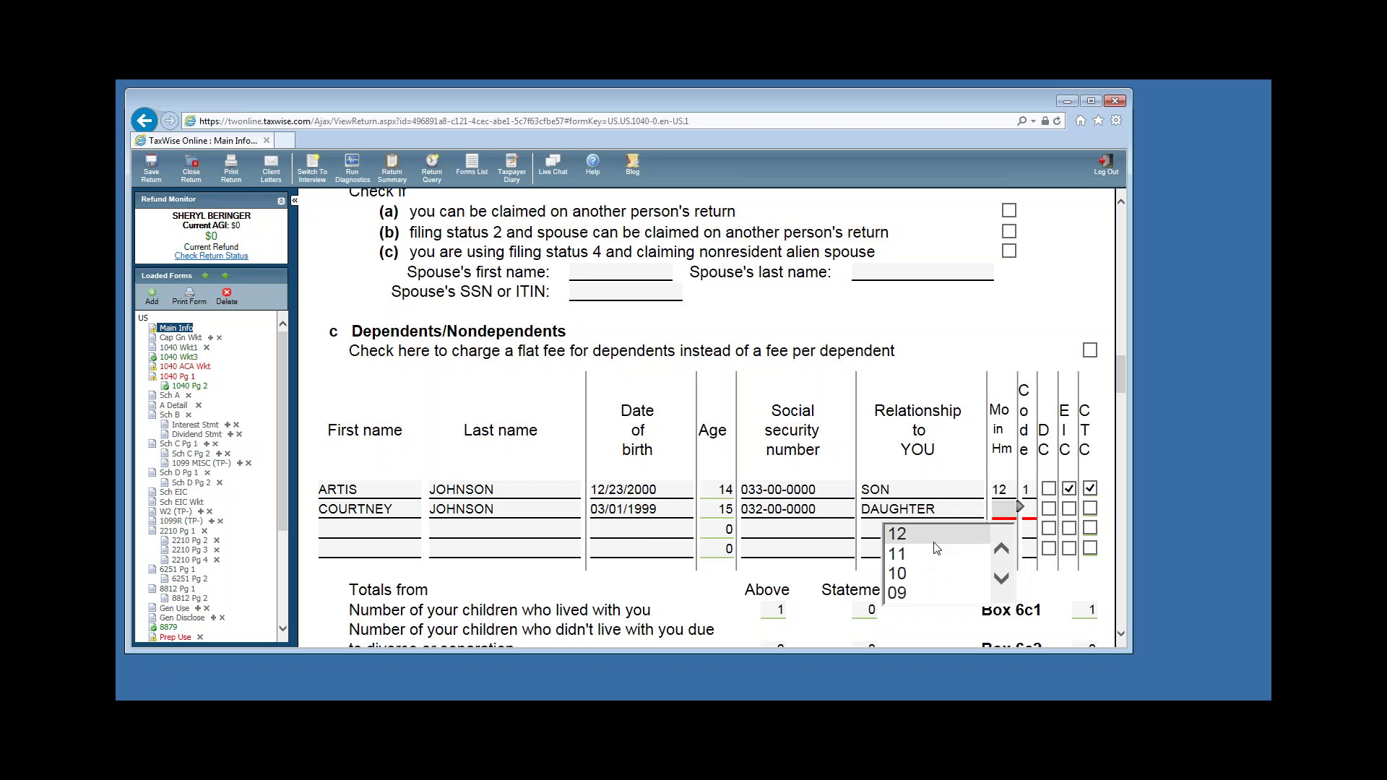
left_click(1028, 515)
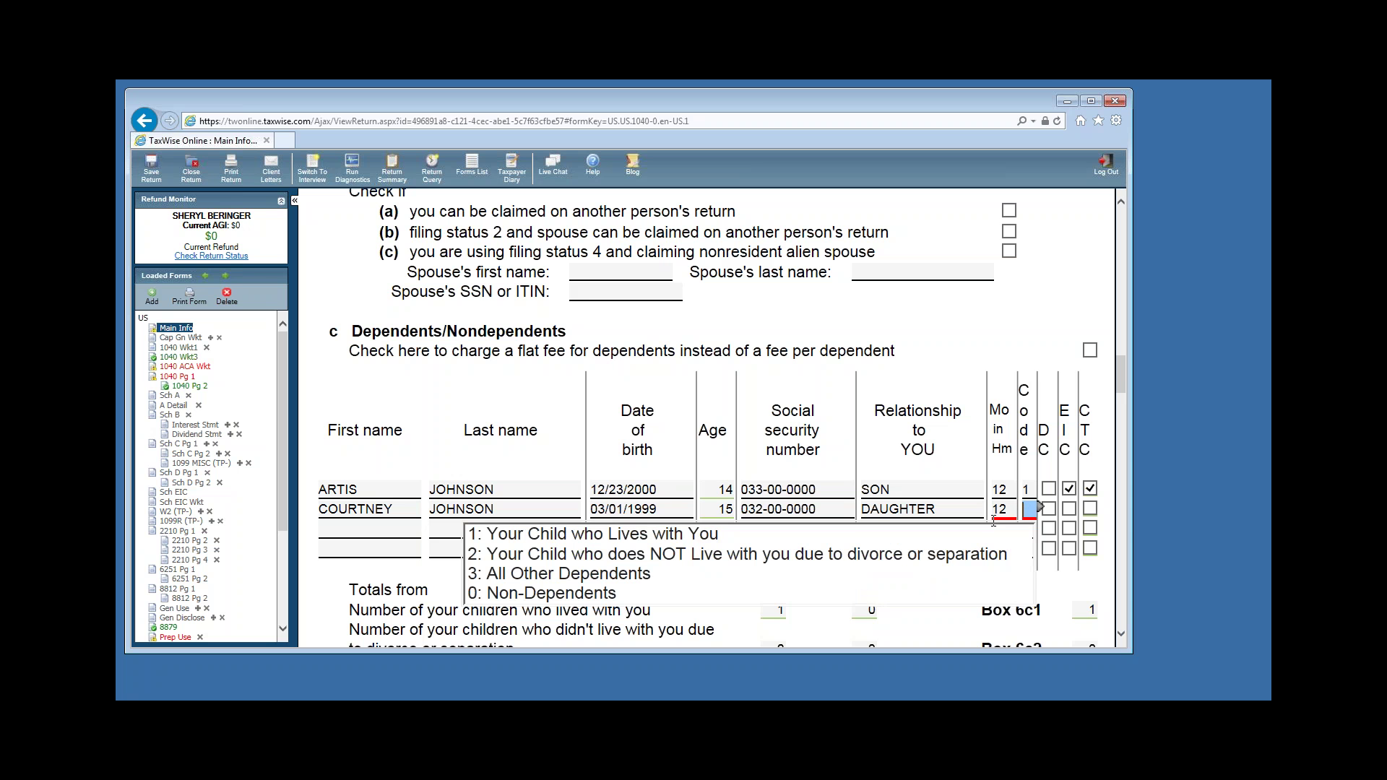
type("1")
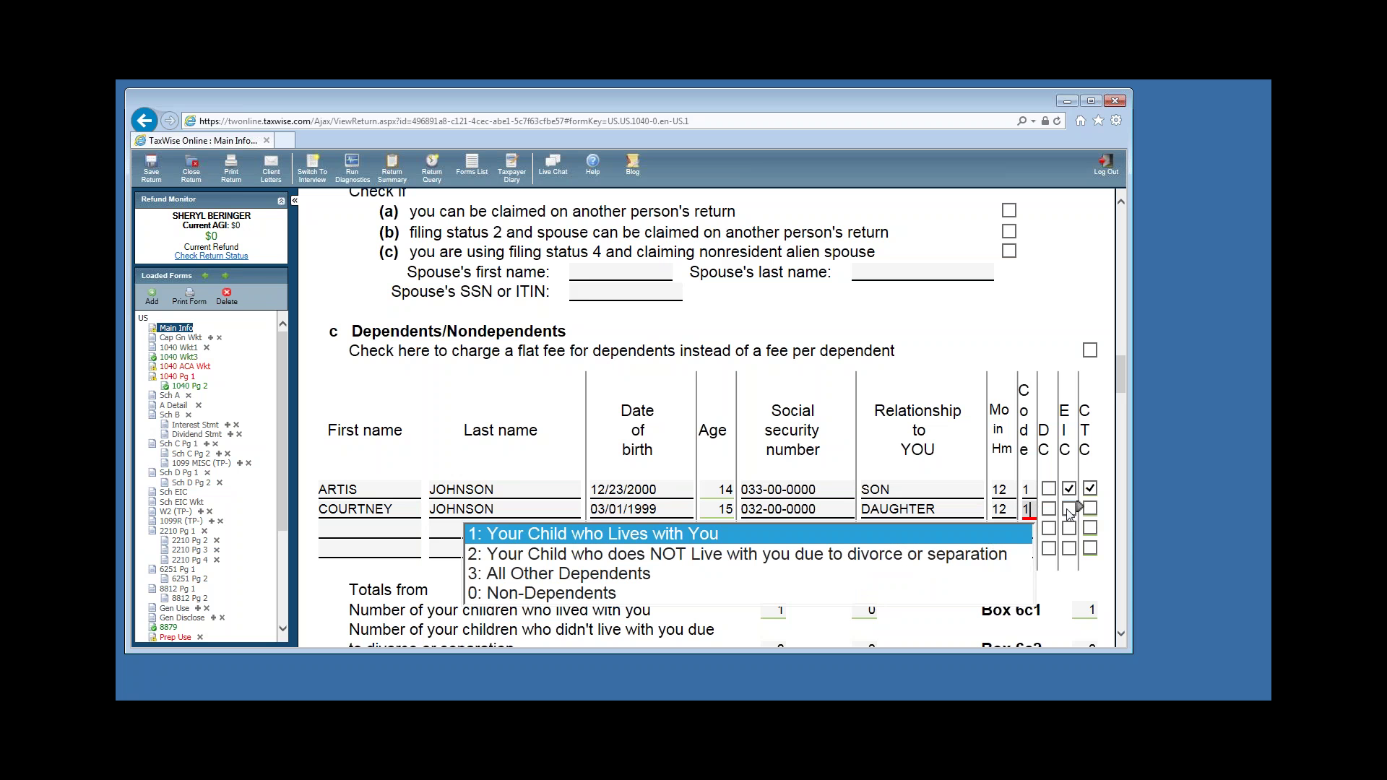
left_click(1069, 509)
left_click(1091, 515)
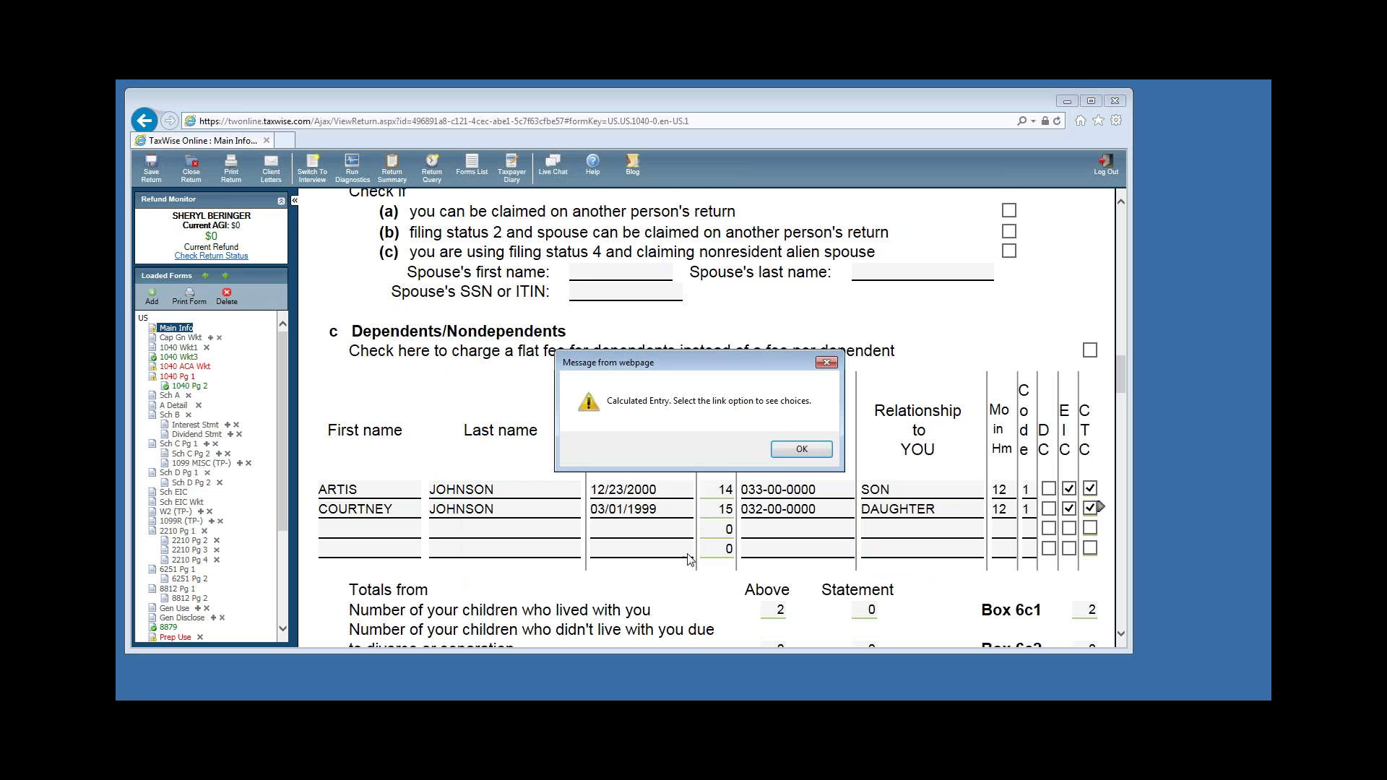
left_click(798, 449)
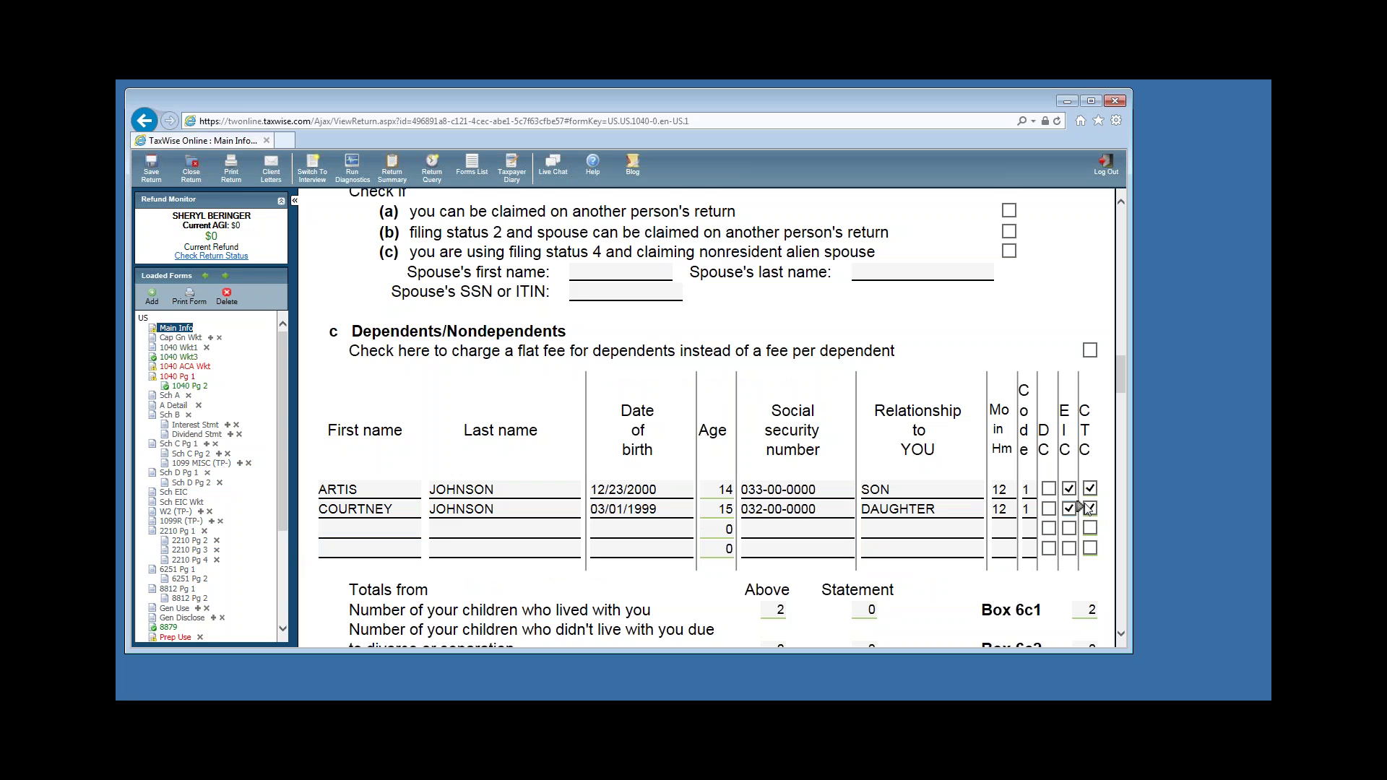
left_click(438, 536)
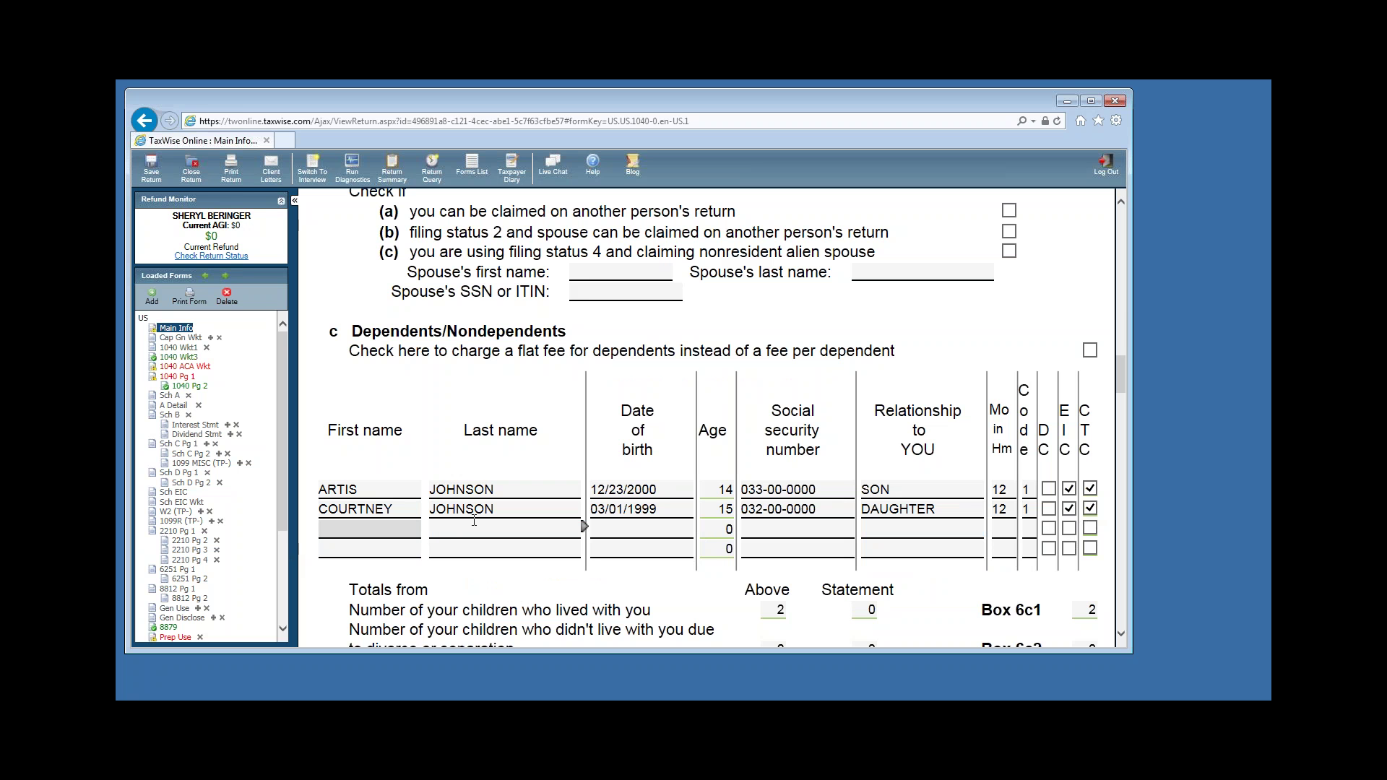
Enter the third dependent's first and last name, birth date and SSN in row 3.
key("Tab")
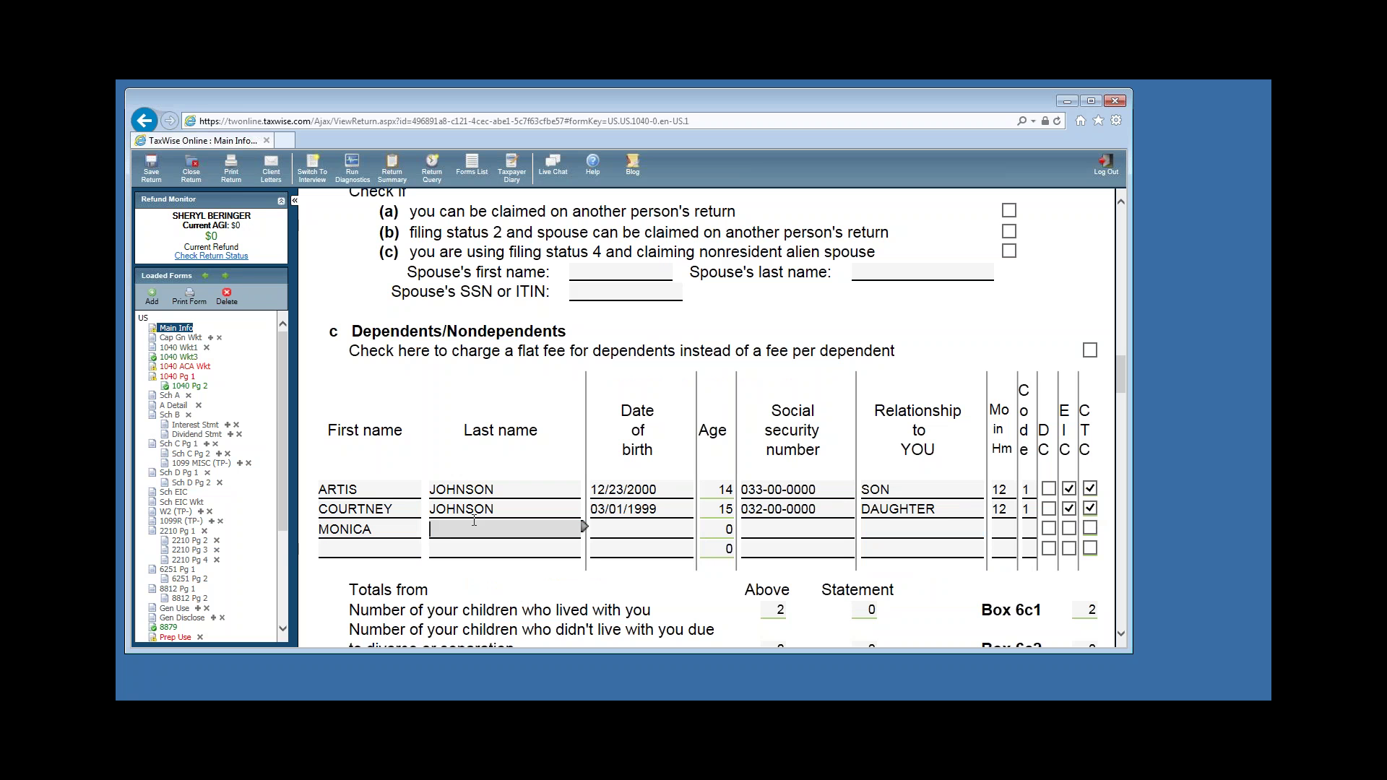
key("Tab")
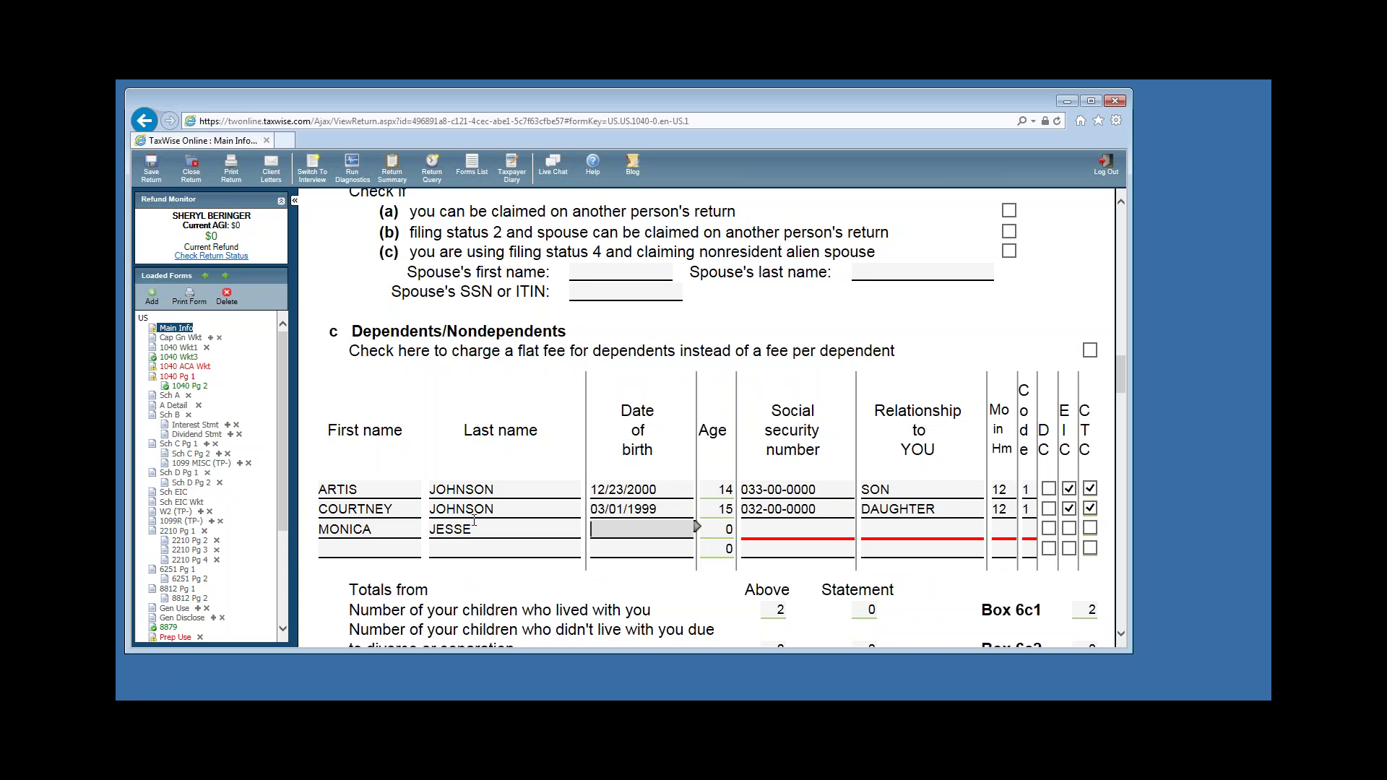
type("05/09/1934")
key("Tab")
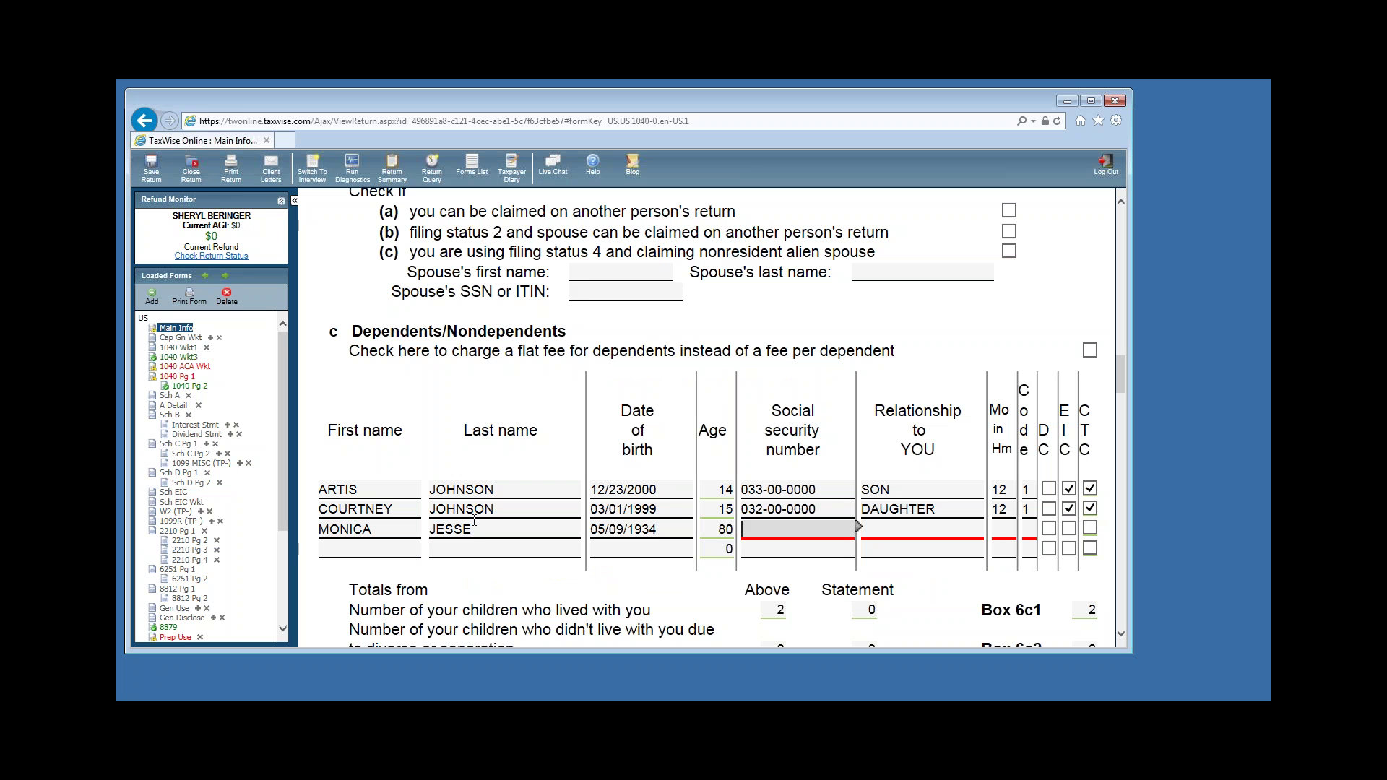
type("0")
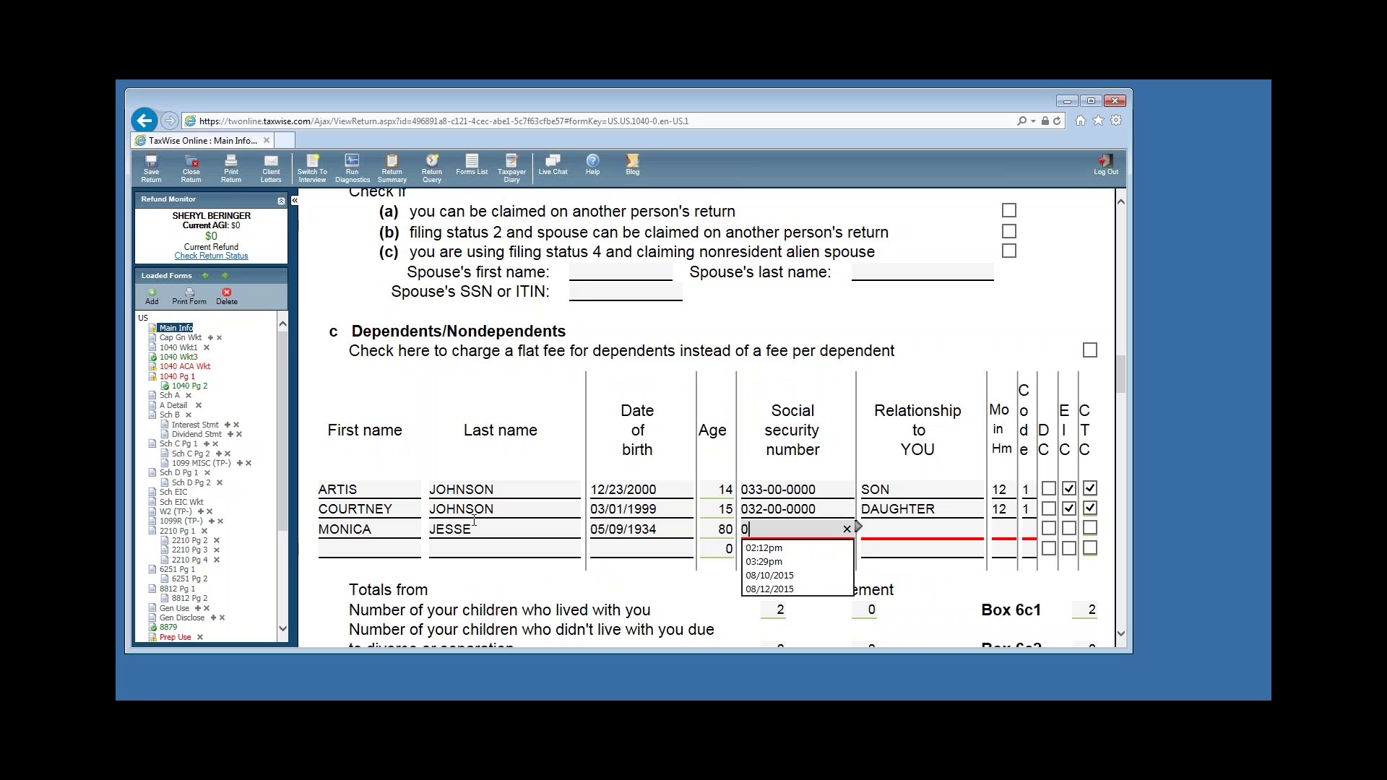
type("34-00-0000")
key("Tab")
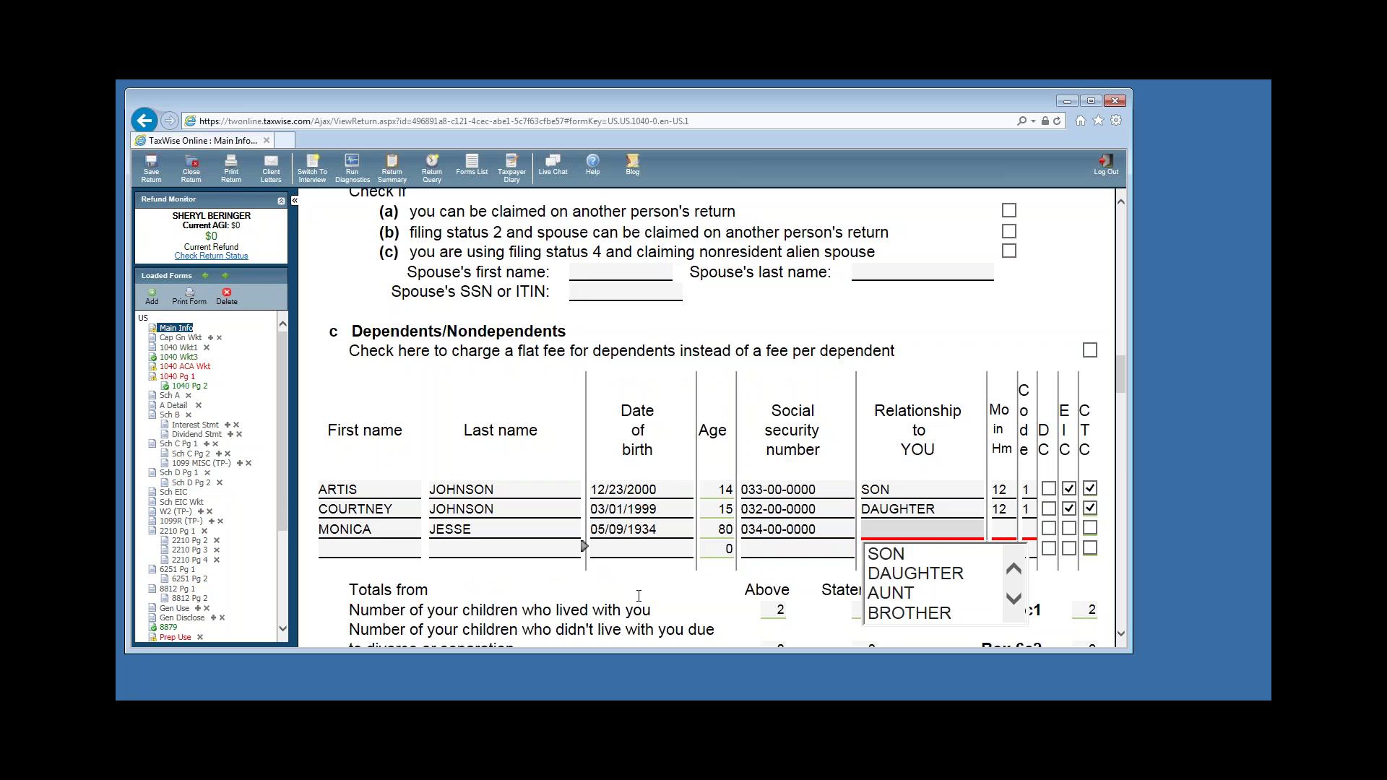
Set the third dependent's relationship to PARENT, 12 months in home, code 3.
left_click(1014, 598)
left_click_drag(1014, 598, 1013, 600)
left_click(902, 593)
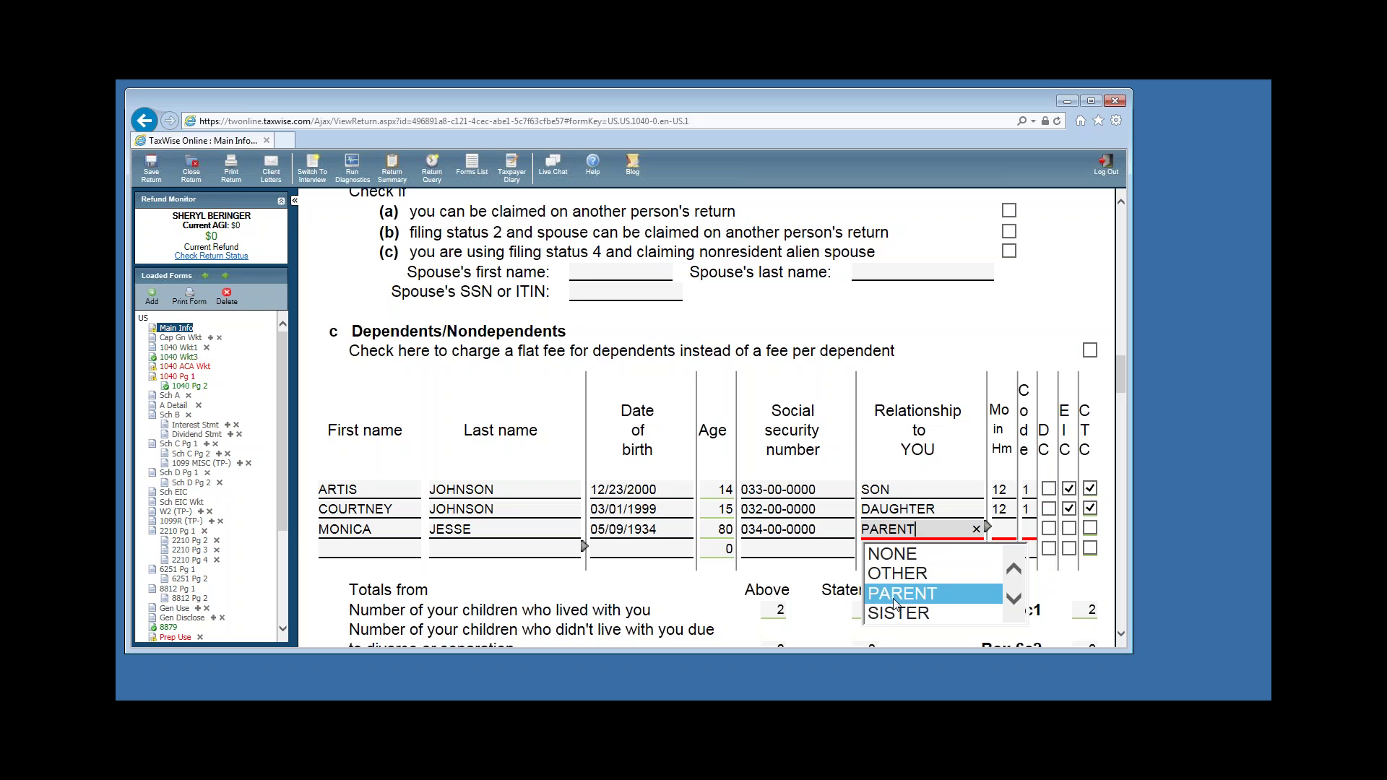
left_click(1009, 531)
type("12")
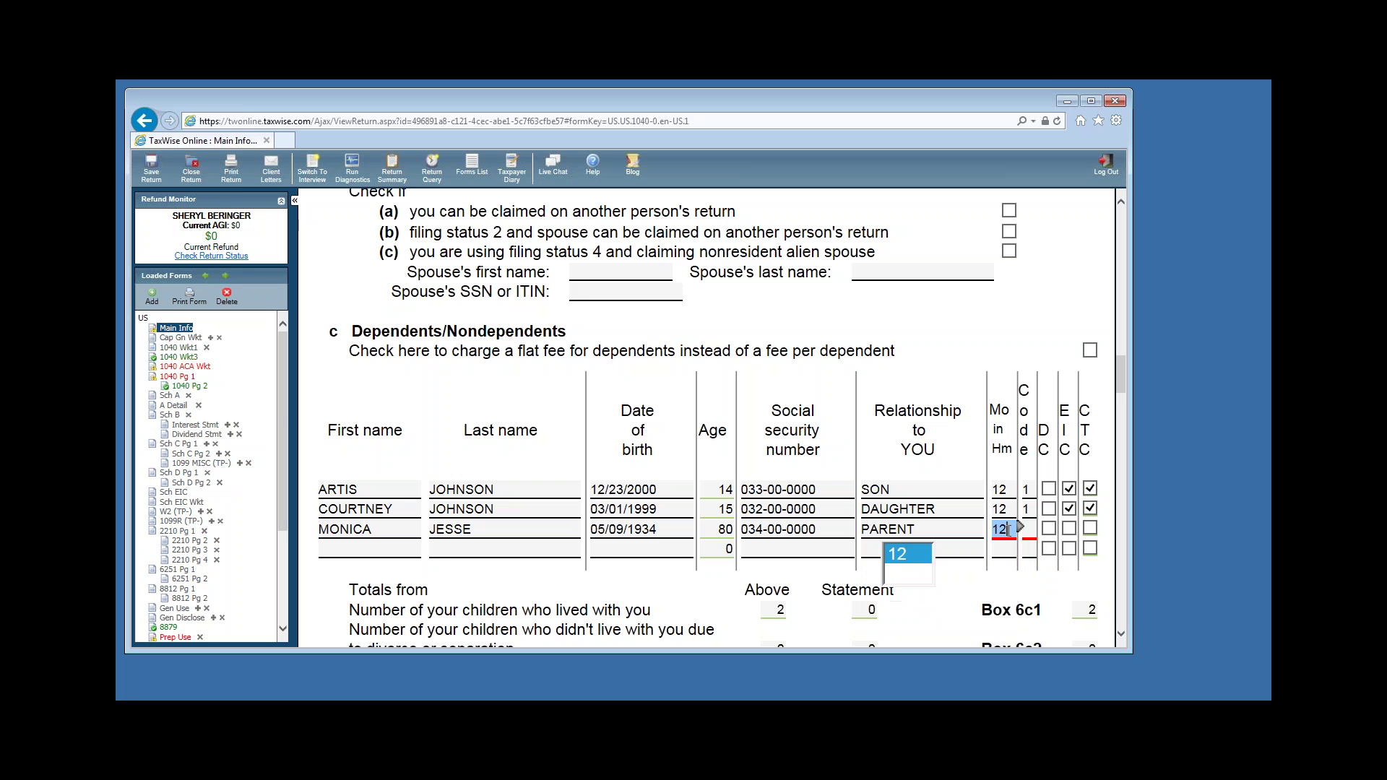
key("Tab")
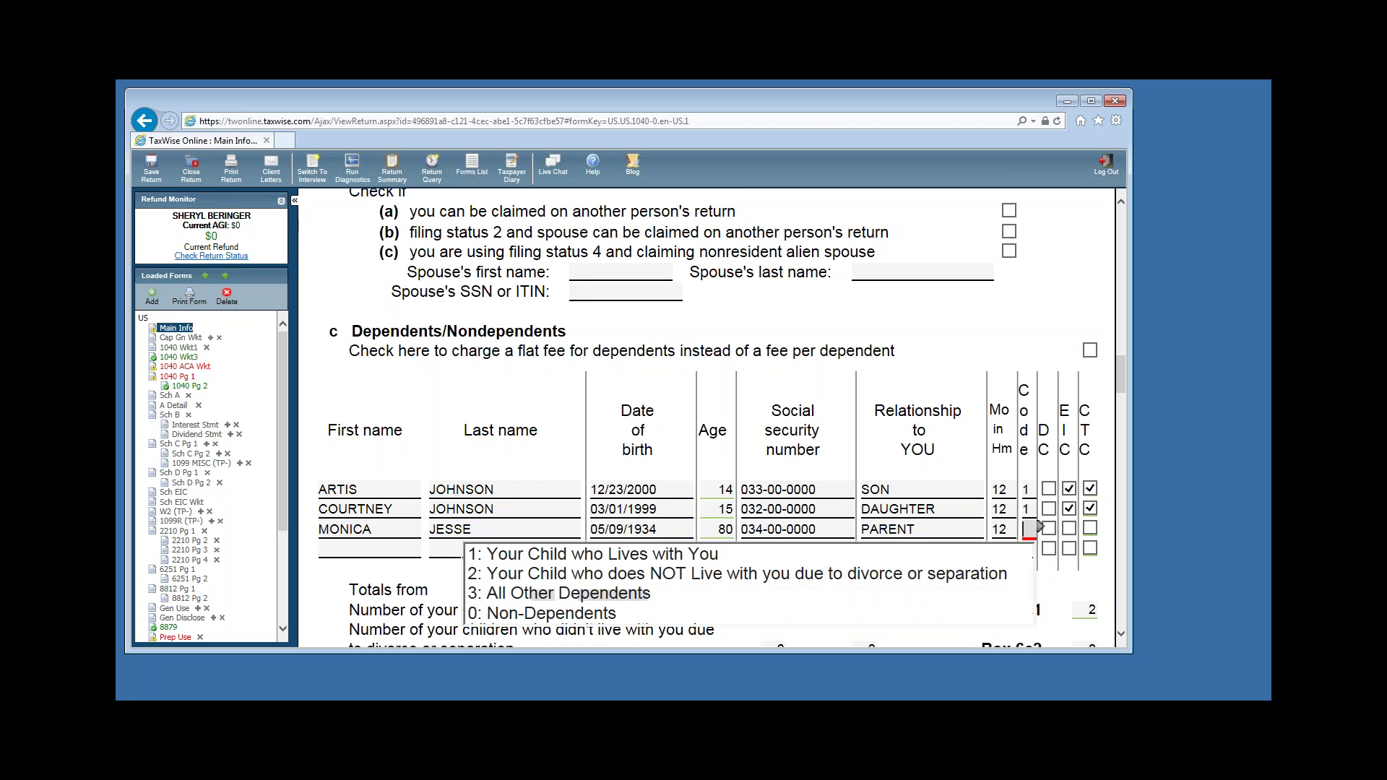
left_click(585, 598)
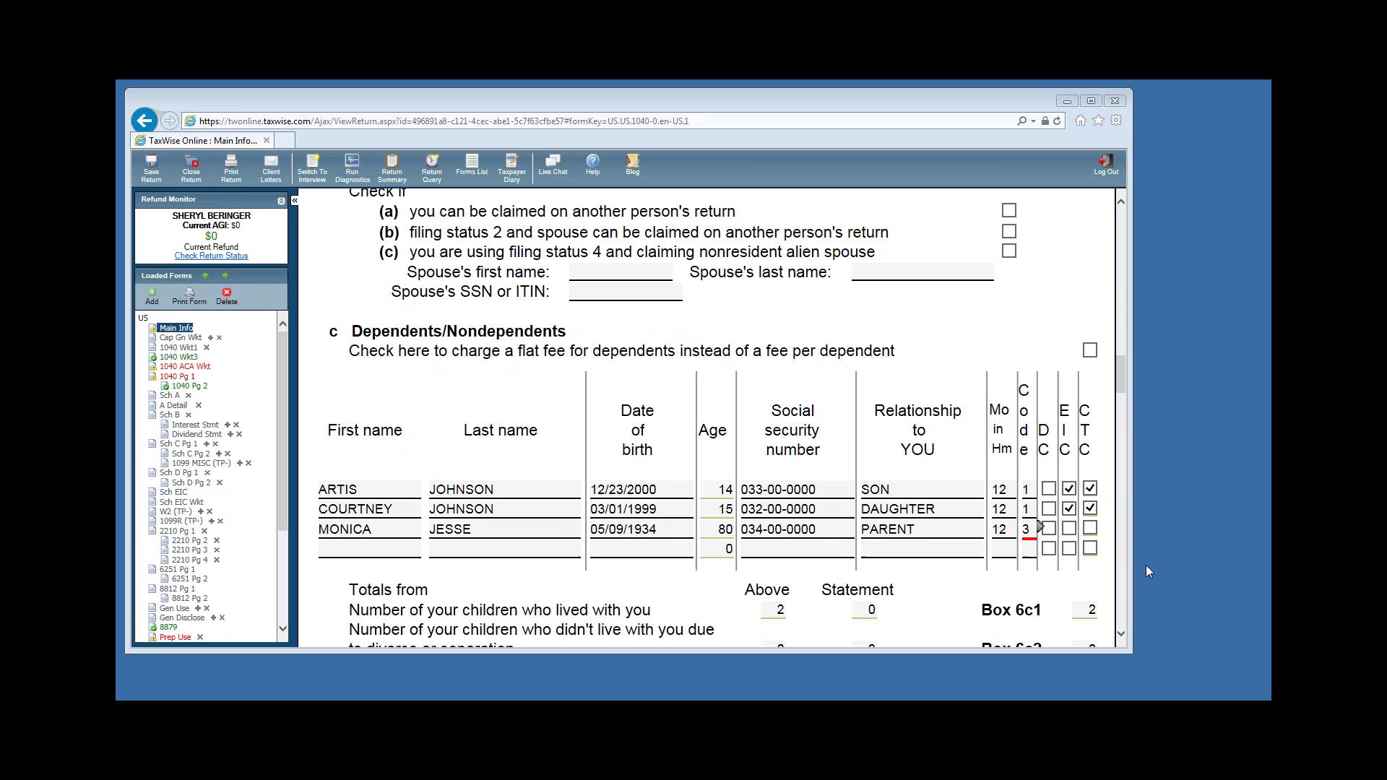
left_click(1101, 527)
Step through the third dependent's credit checkboxes, leaving them unchanged.
key("shift+Tab")
key("Up")
key("Tab")
key("Down")
key("Down")
key("Down")
left_click(1122, 639)
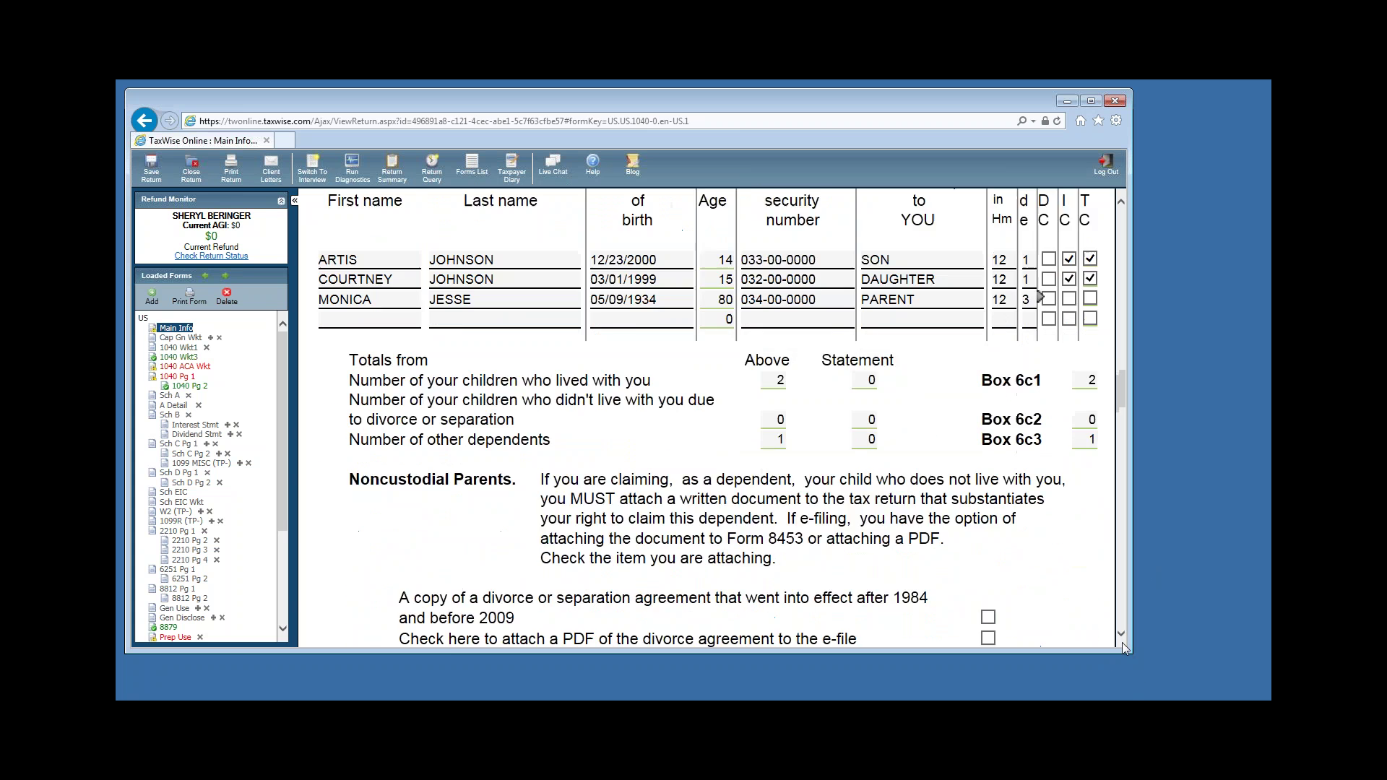
left_click_drag(1124, 641, 1124, 641)
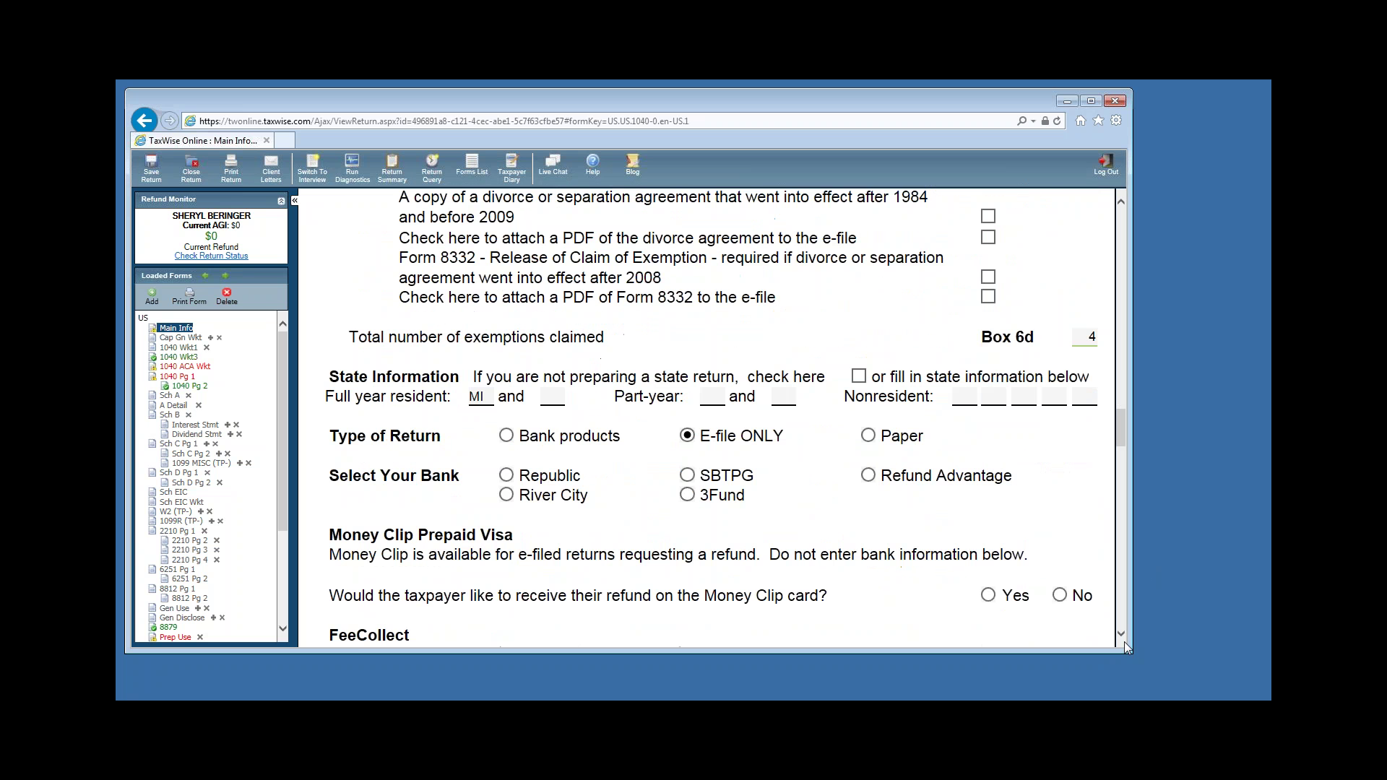
Go over the State Information boxes (full-year resident MI, E-file ONLY), then reach Bank Account Information.
left_click(965, 397)
left_click(712, 397)
left_click(782, 396)
left_click(712, 397)
left_click(782, 394)
left_click(714, 395)
left_click(782, 395)
left_click(714, 396)
left_click(714, 397)
left_click(481, 396)
left_click(482, 396)
left_click(713, 396)
scroll(1124, 644, "down", 3)
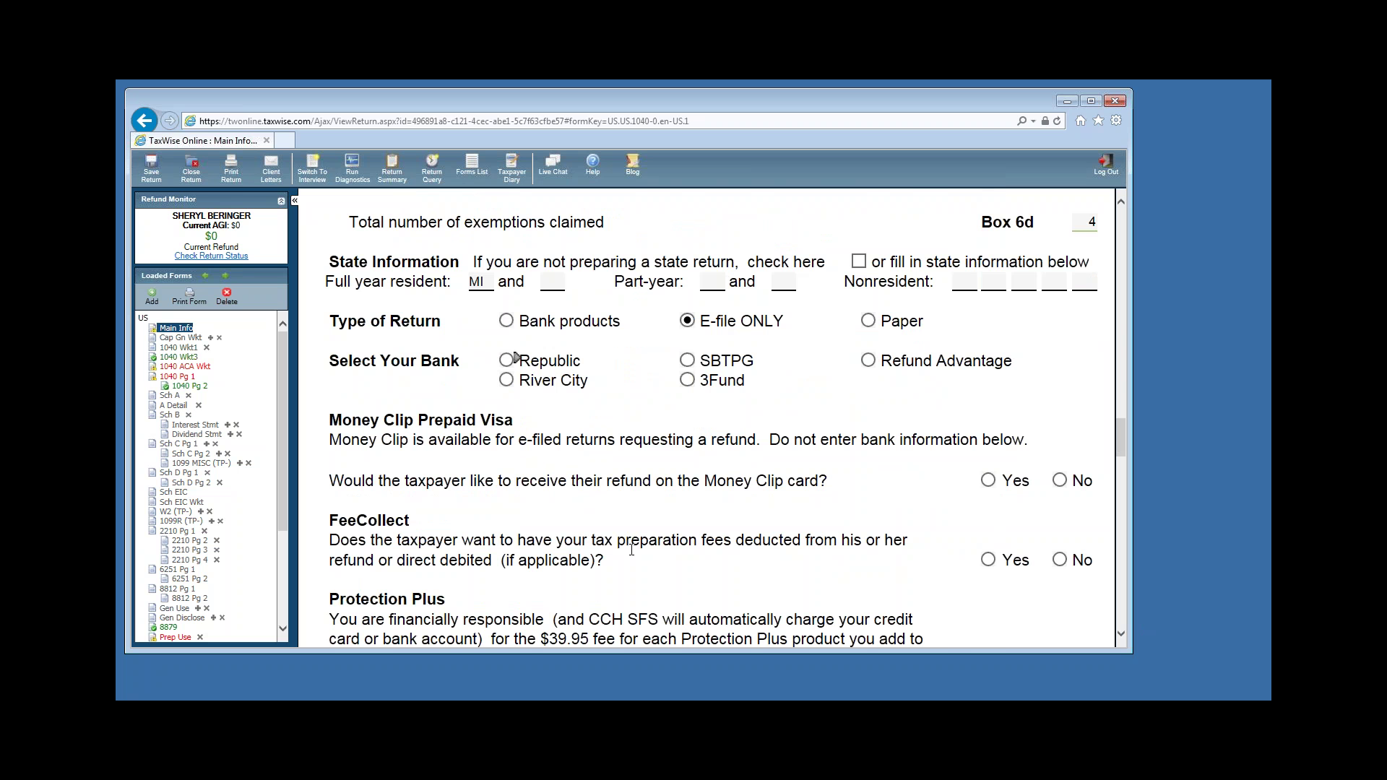
scroll(1122, 635, "down", 5)
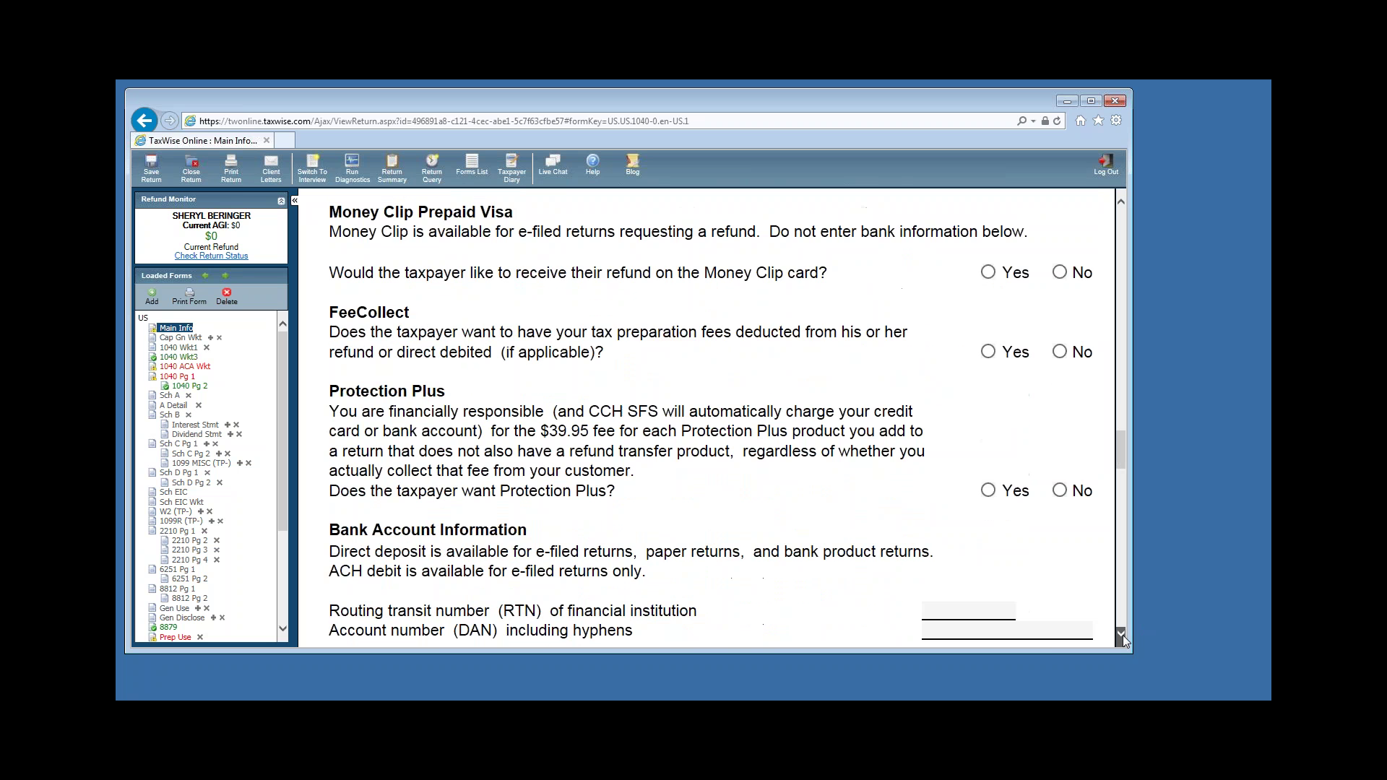
scroll(483, 454, "up", 3)
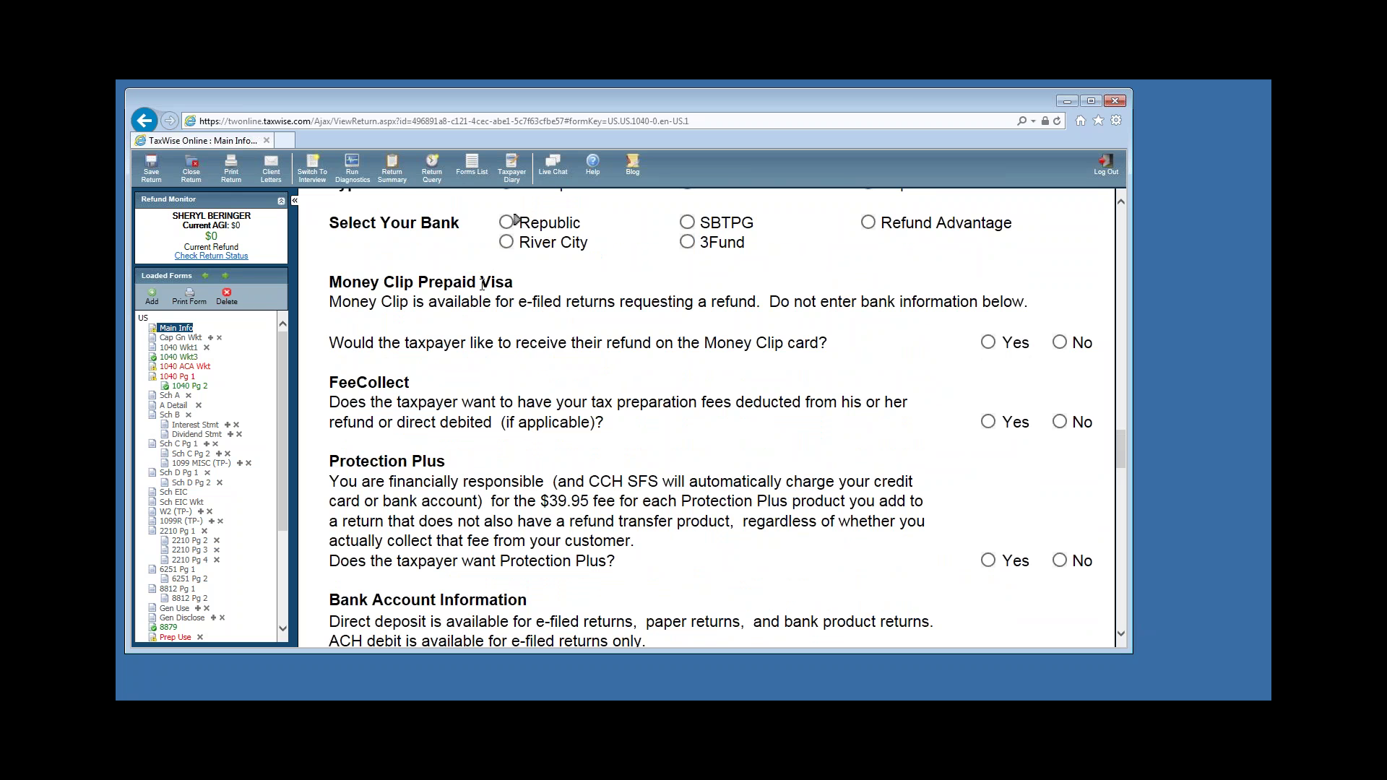
scroll(710, 282, "down", 3)
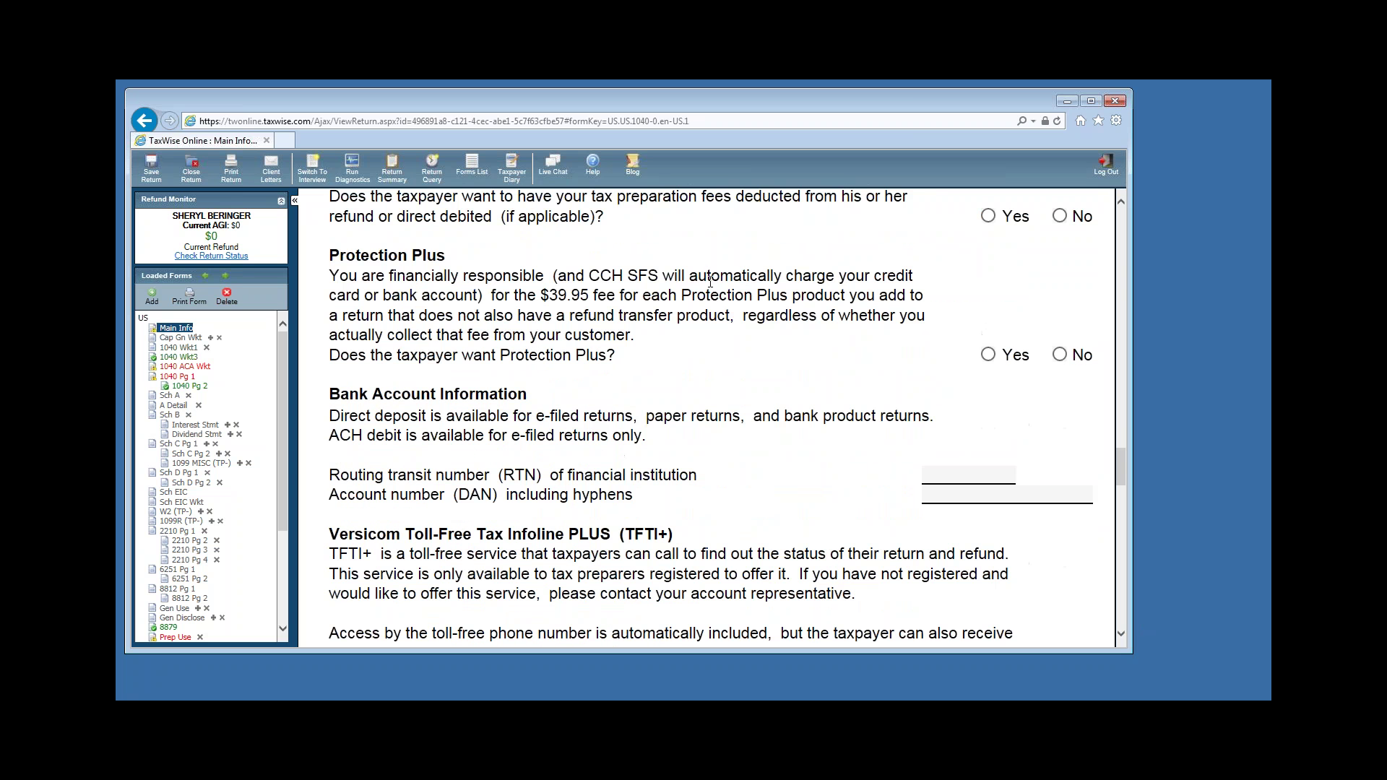
Fill in the bank routing transit number and account number for direct deposit.
left_click(967, 477)
type("062005690")
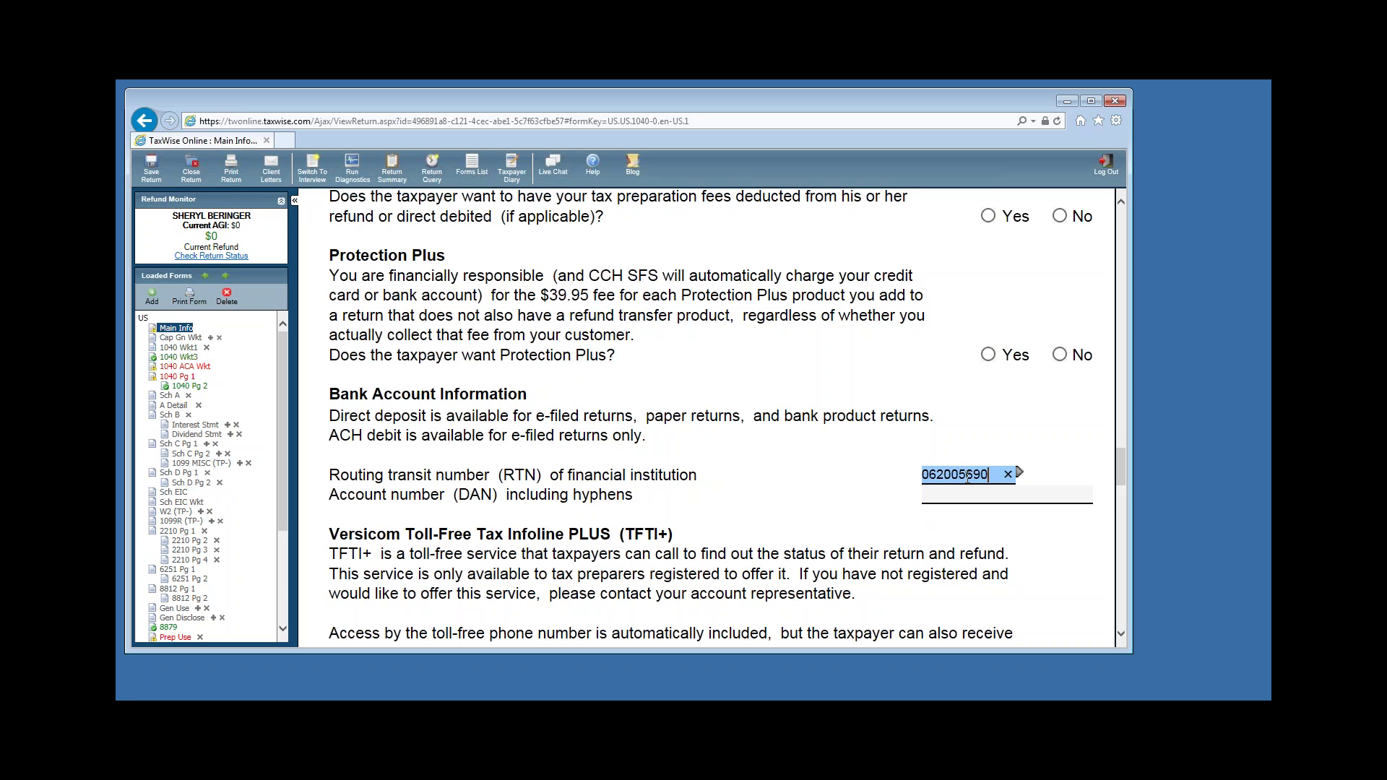
left_click(958, 494)
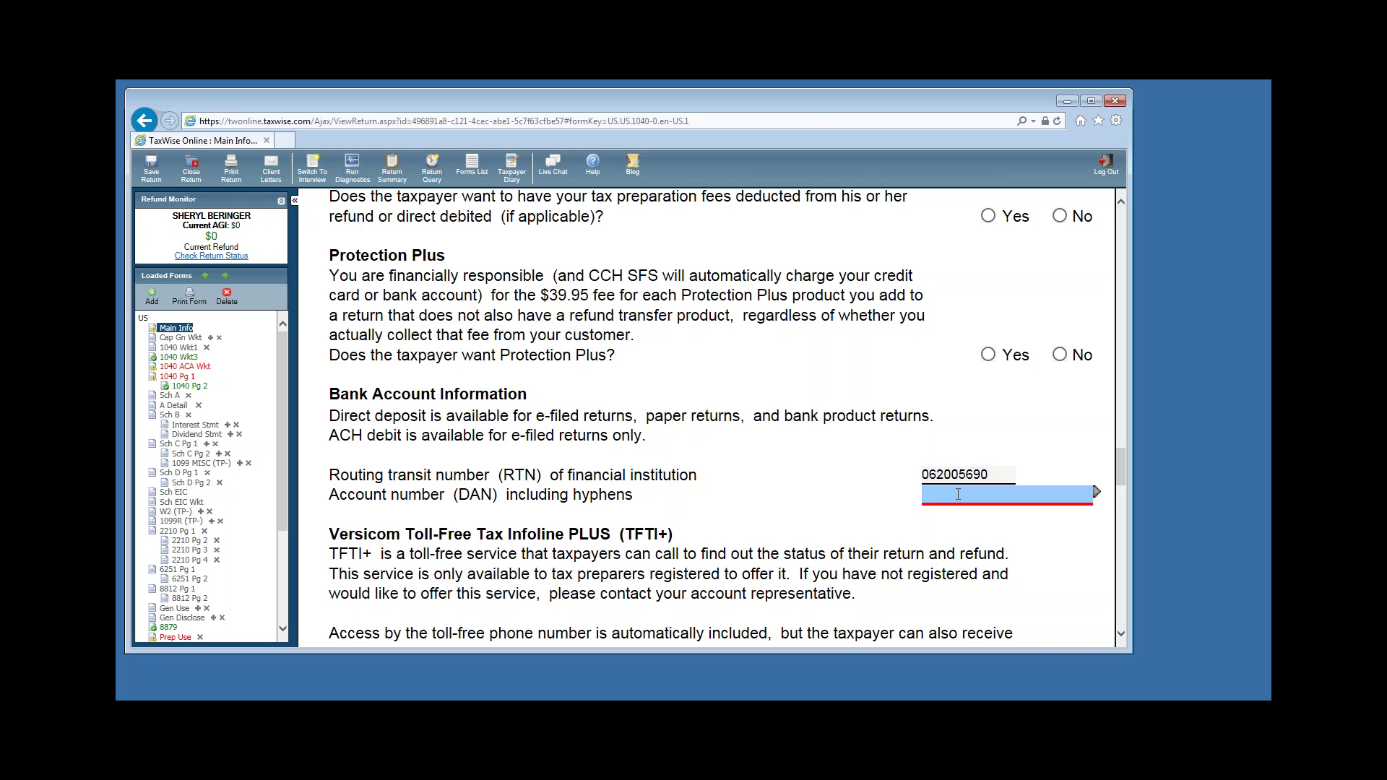
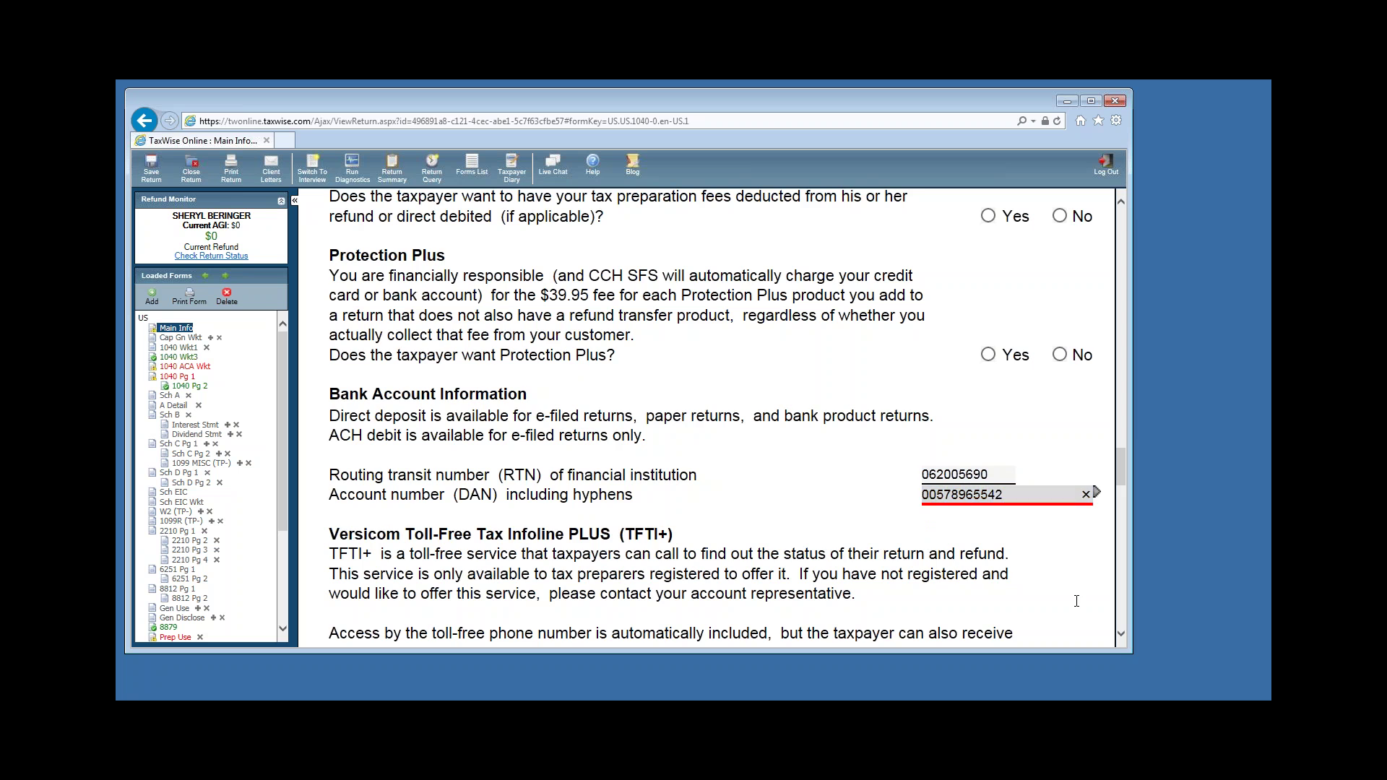
left_click(1123, 637)
scroll(1125, 643, "down", 10)
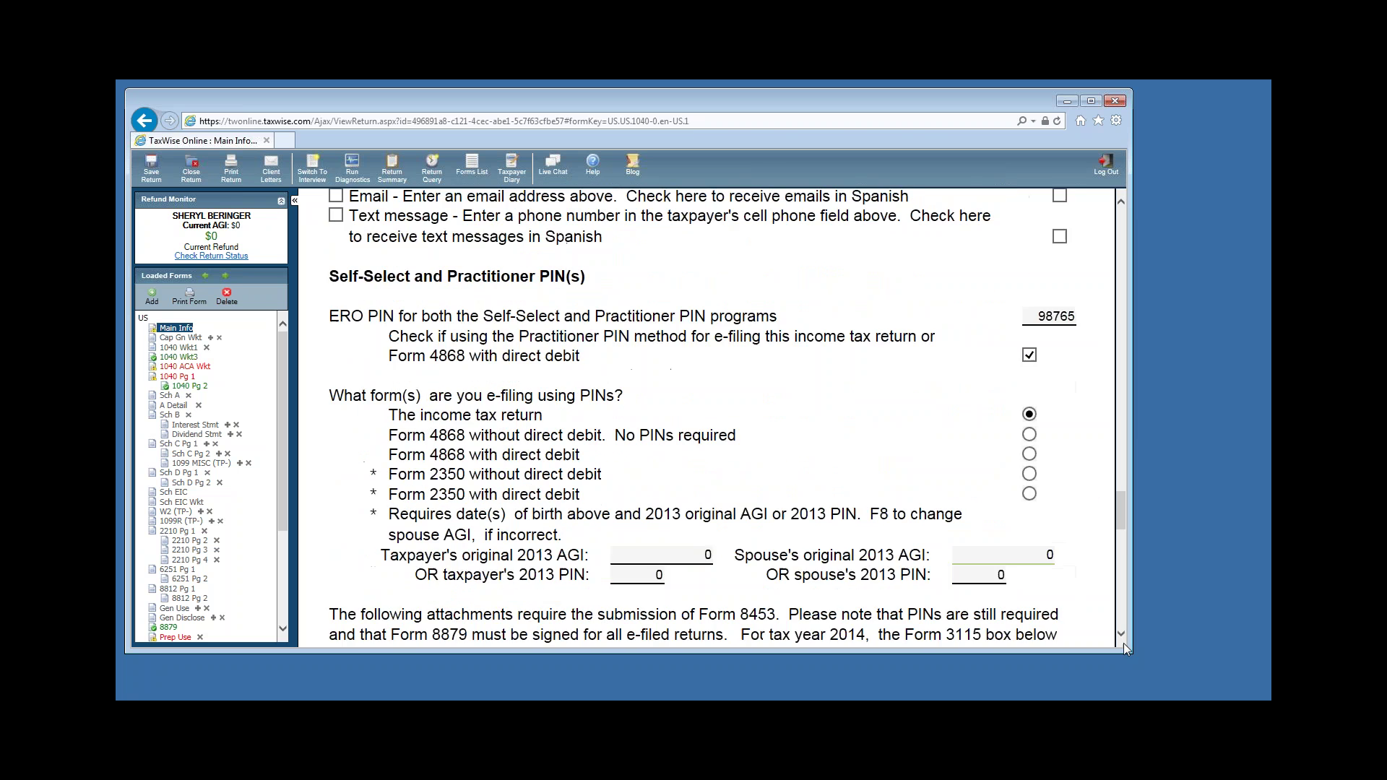
scroll(1125, 640, "up", 3)
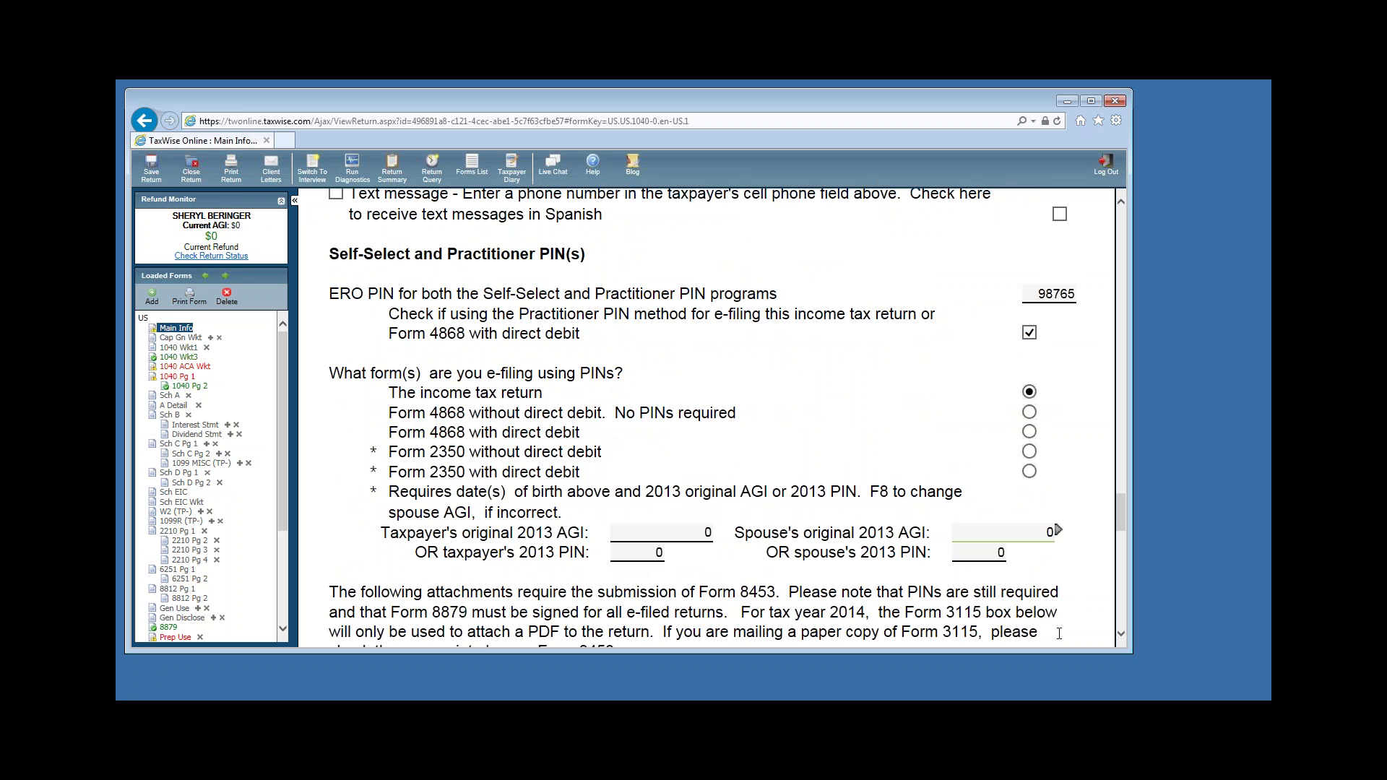
left_click(1123, 638)
left_click(1123, 637)
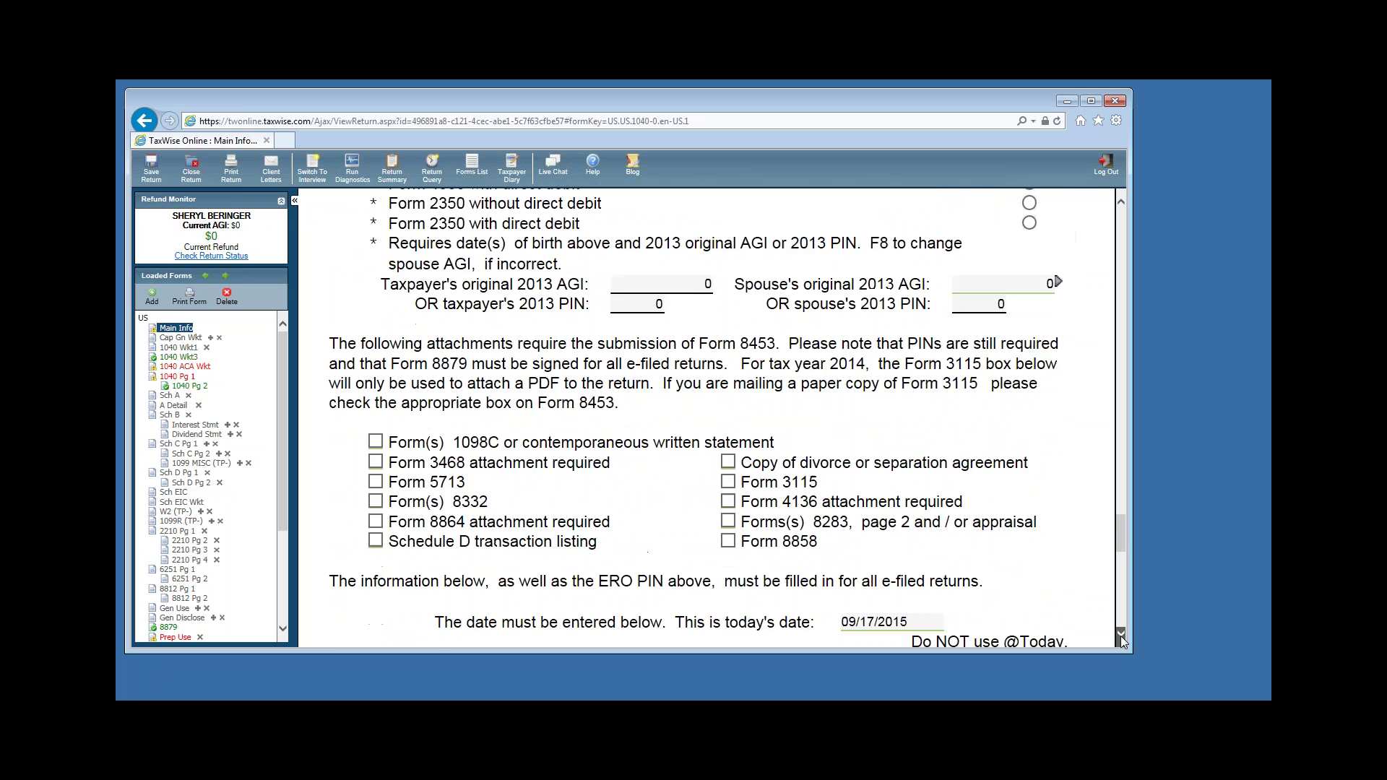
left_click(1122, 637)
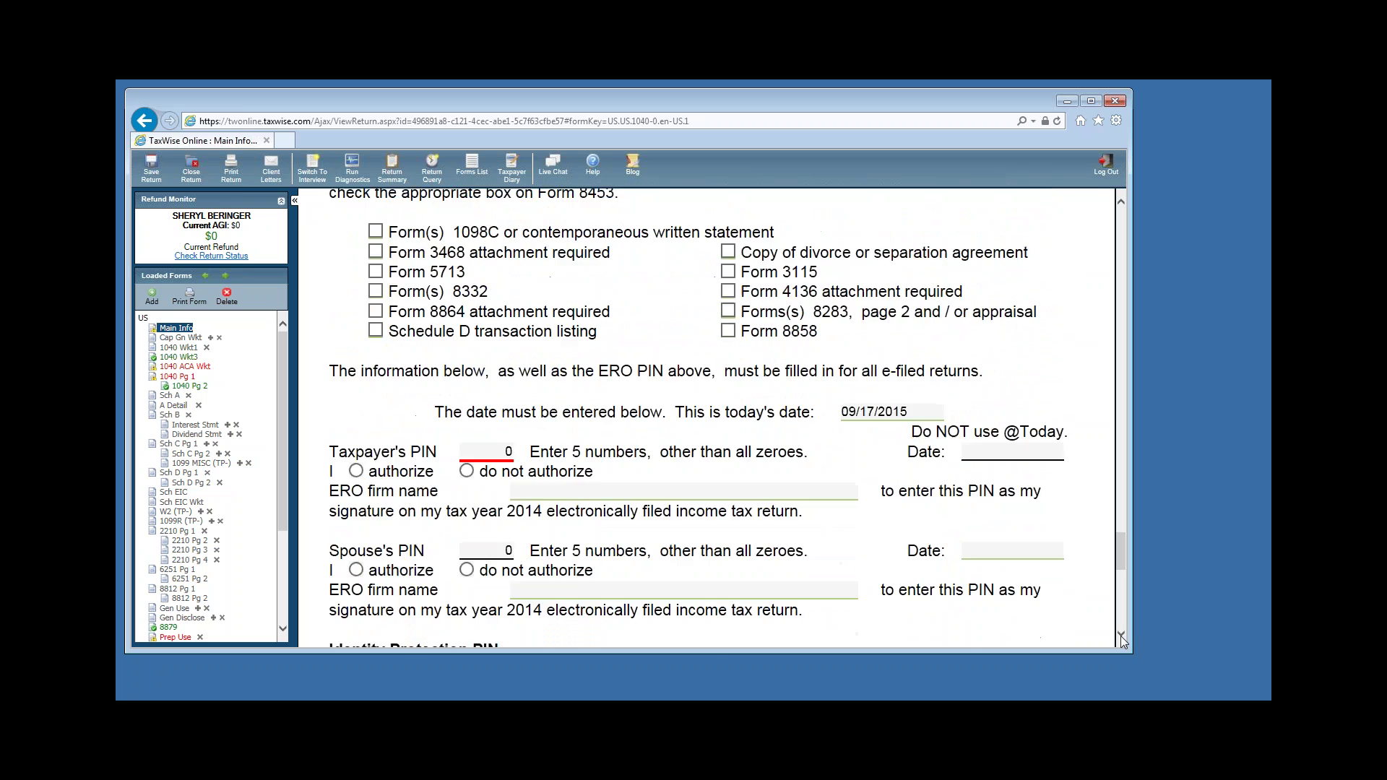
Enter the taxpayer's five-digit e-file PIN on the Main Info sheet.
left_click(1123, 637)
left_click(476, 392)
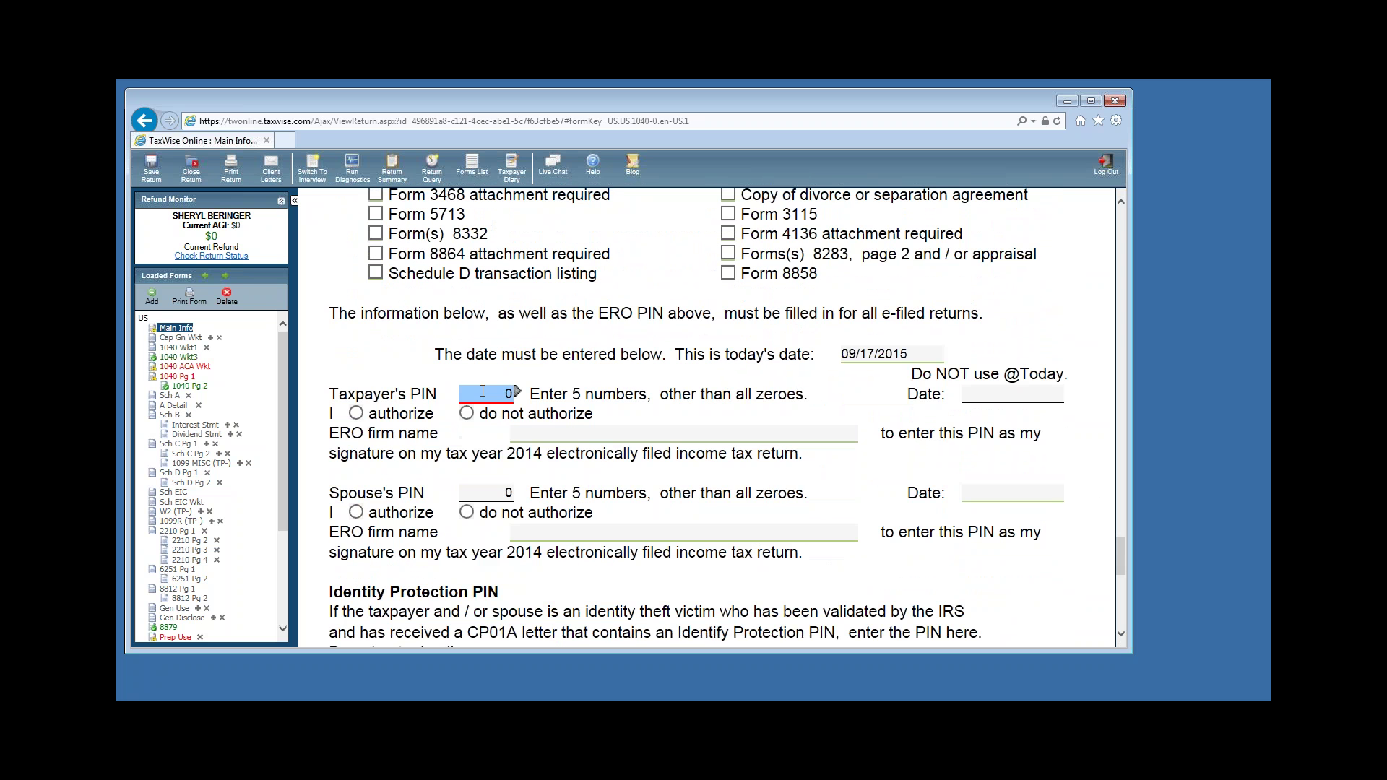
left_click(353, 392)
left_click(484, 397)
type("49")
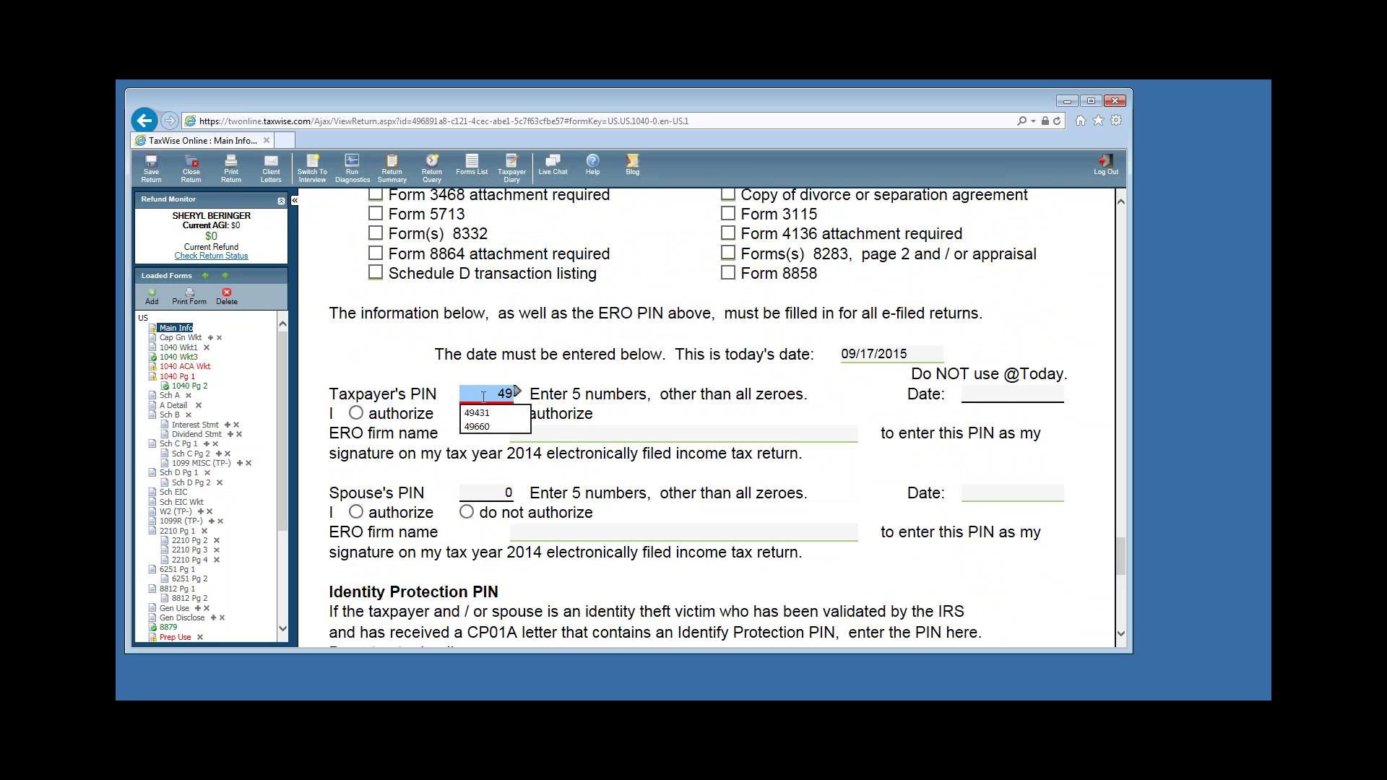
type("441")
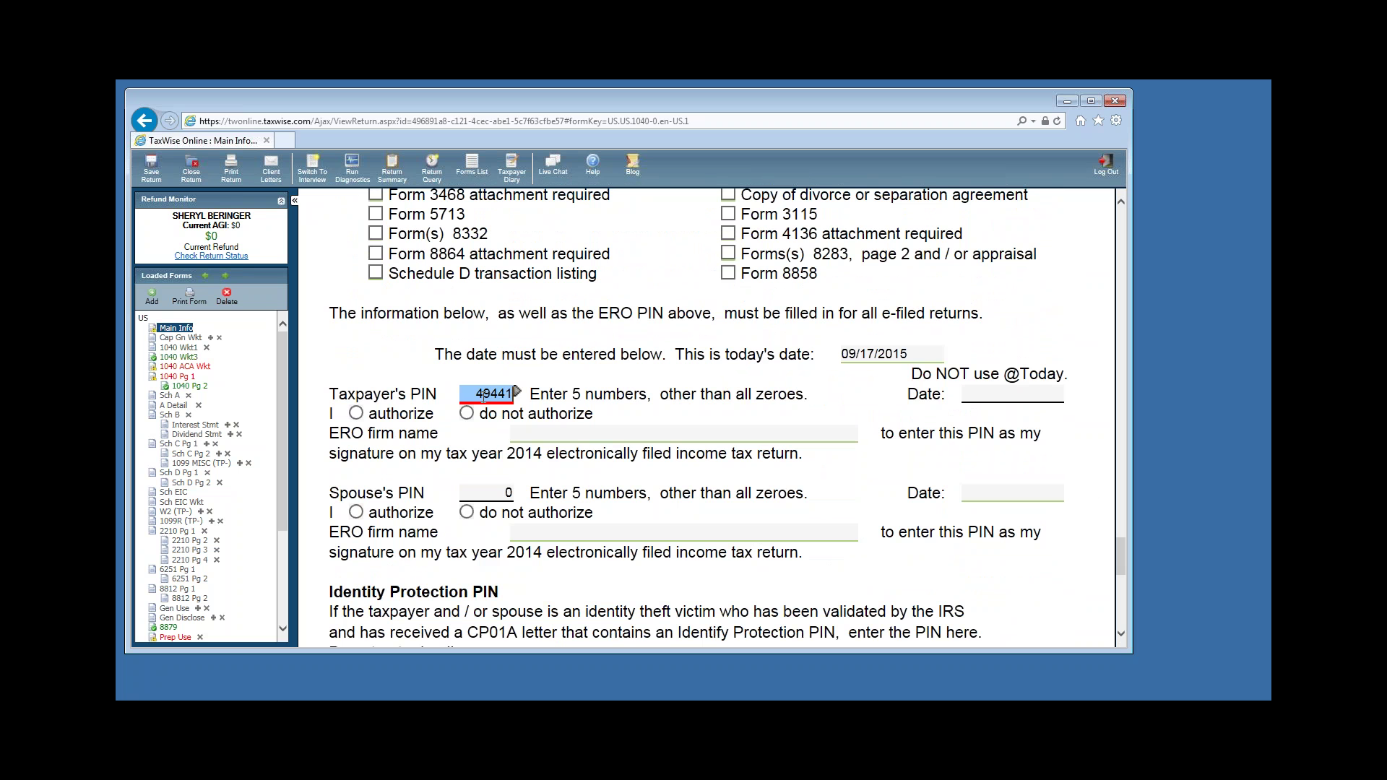
key("Tab")
key("shift+Tab")
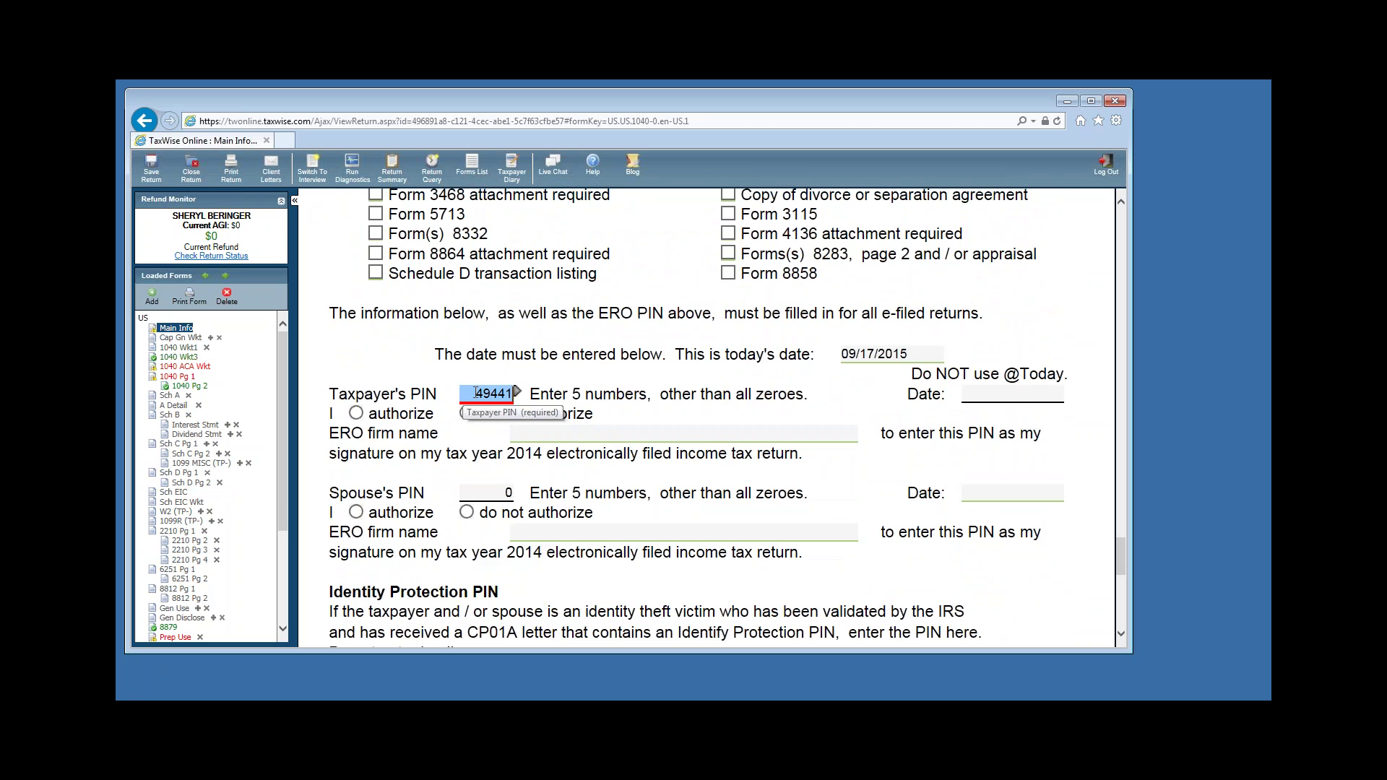
left_click(476, 392)
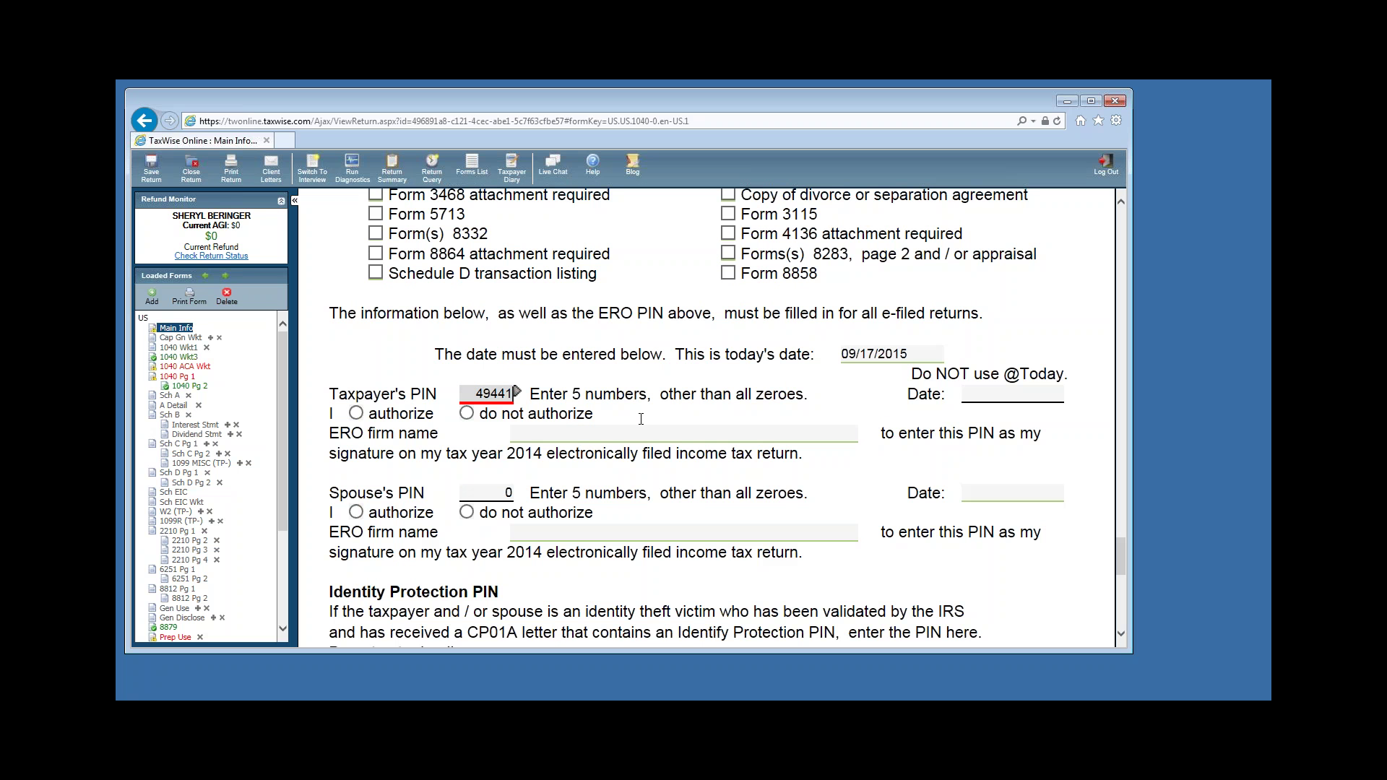
key("Tab")
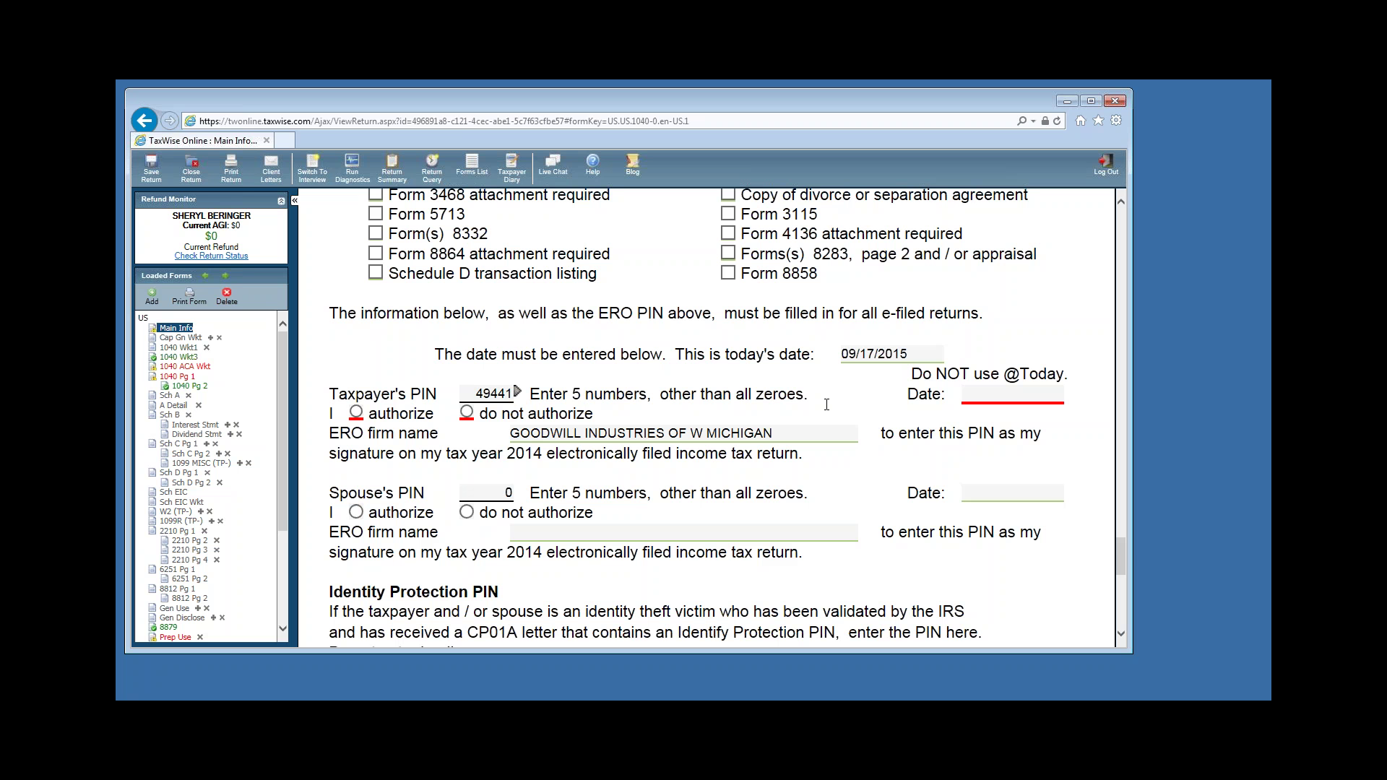
Date the taxpayer's signature 09/17/2015 and authorize the taxpayer's e-file PIN.
left_click(1001, 396)
type("09/")
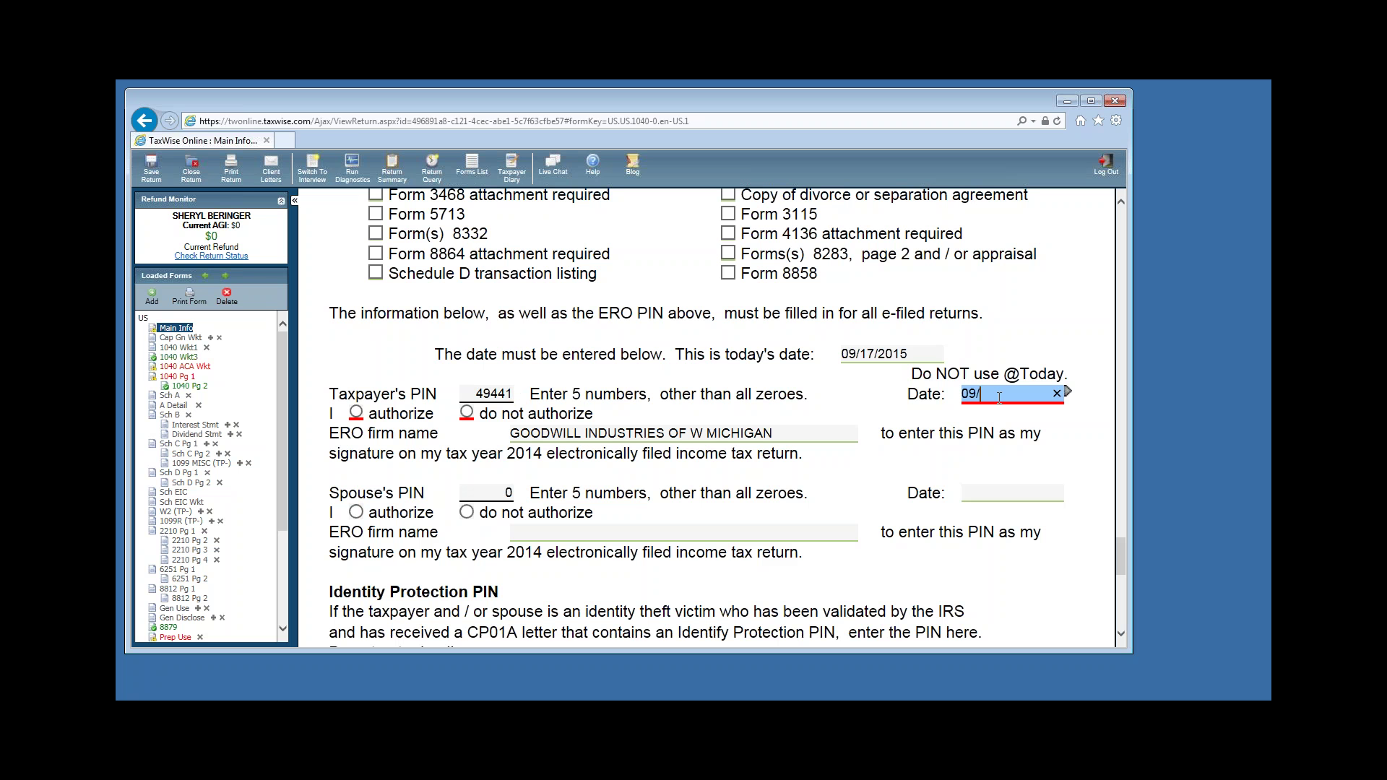
type("17/2010")
key("BackSpace")
type("5")
left_click(356, 413)
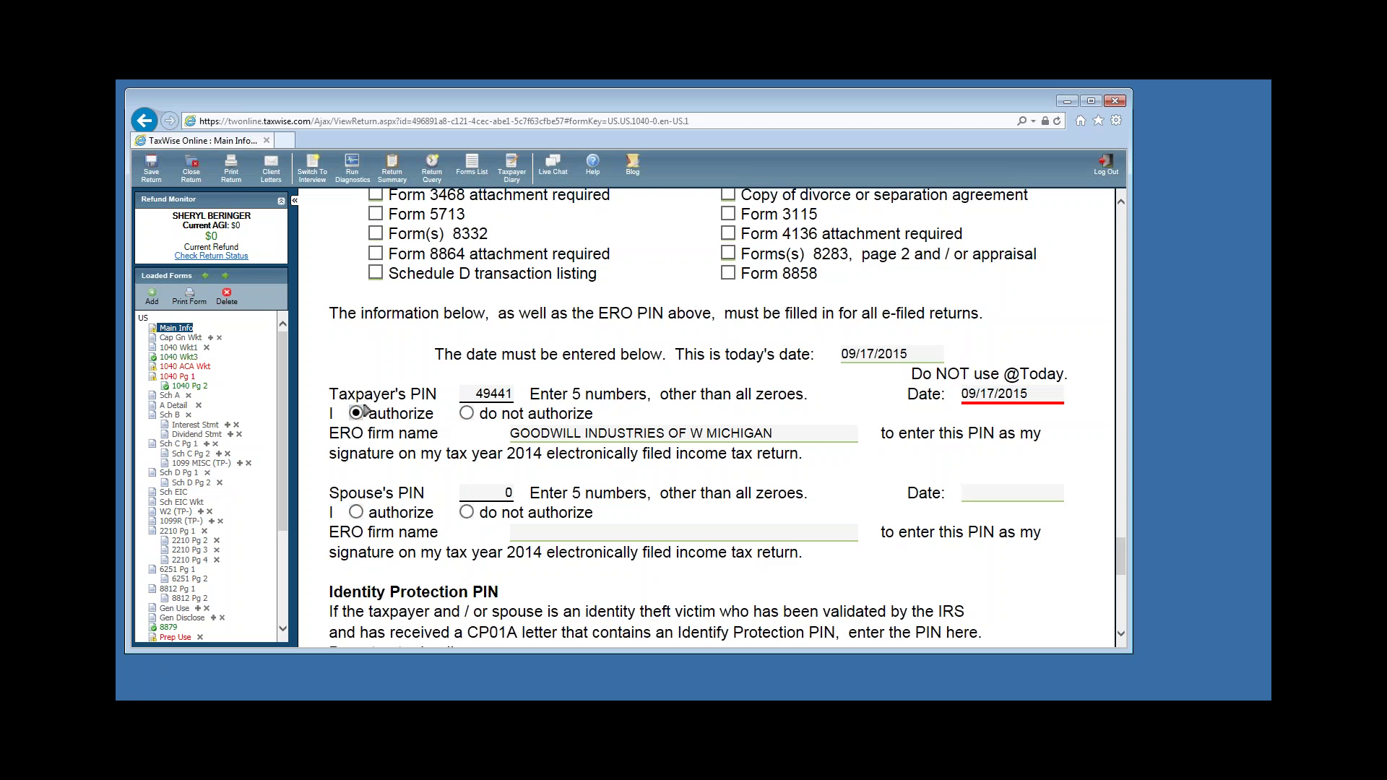
scroll(839, 480, "down", 3)
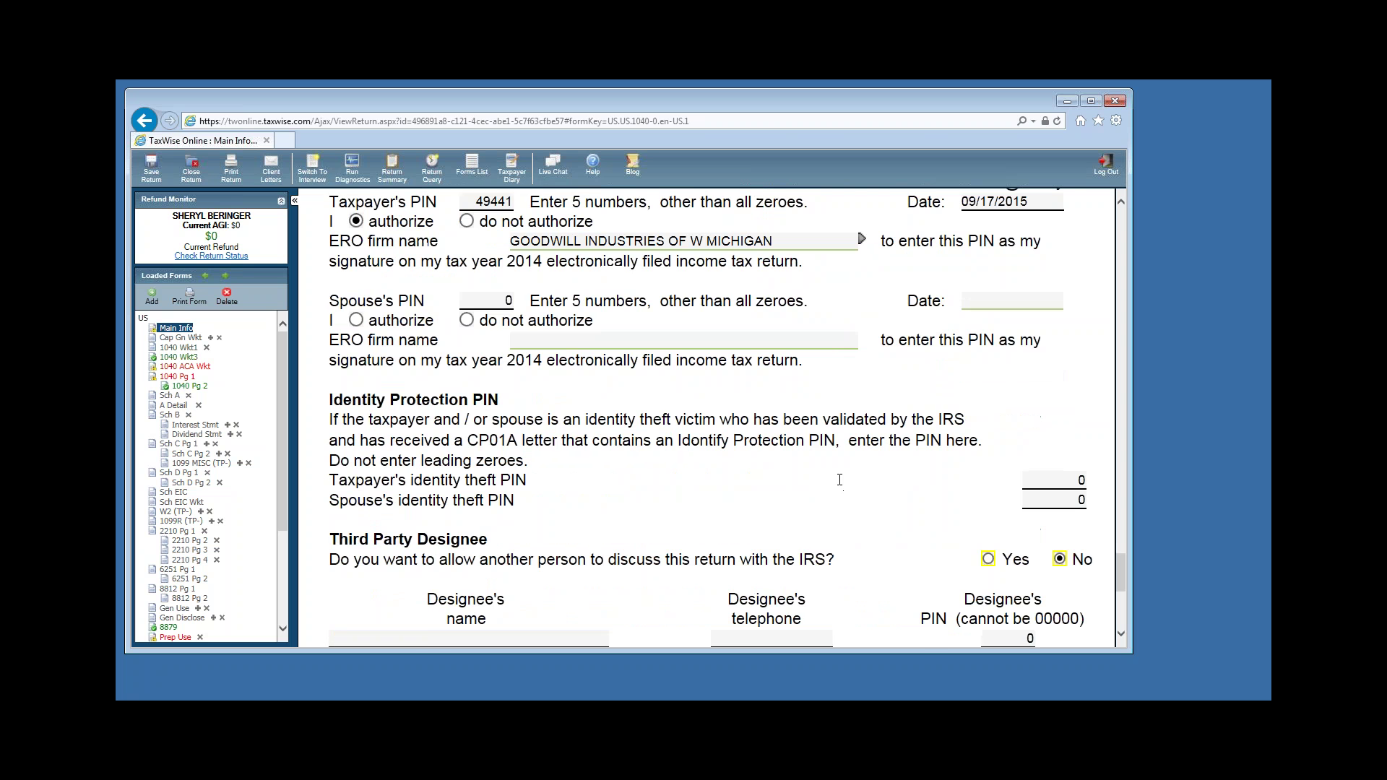
scroll(839, 479, "down", 6)
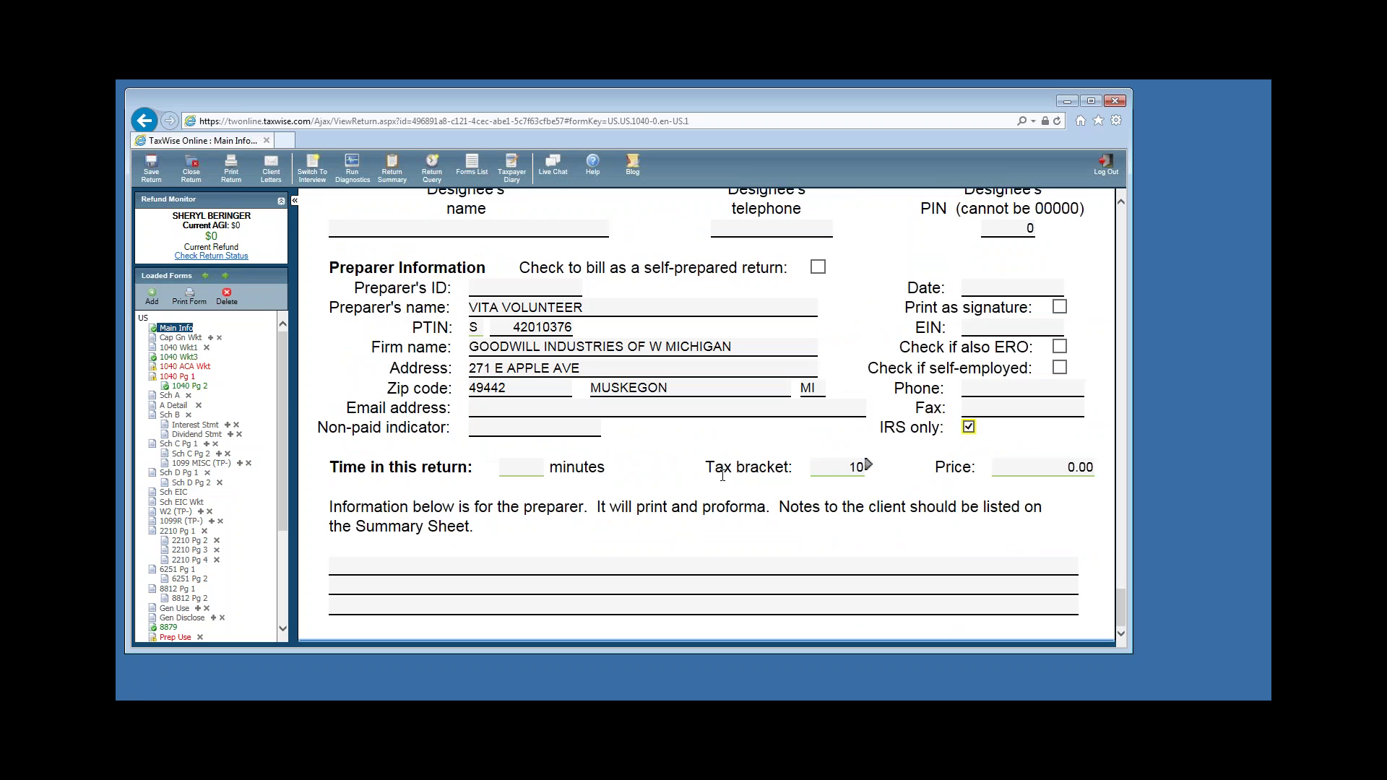
left_click(534, 427)
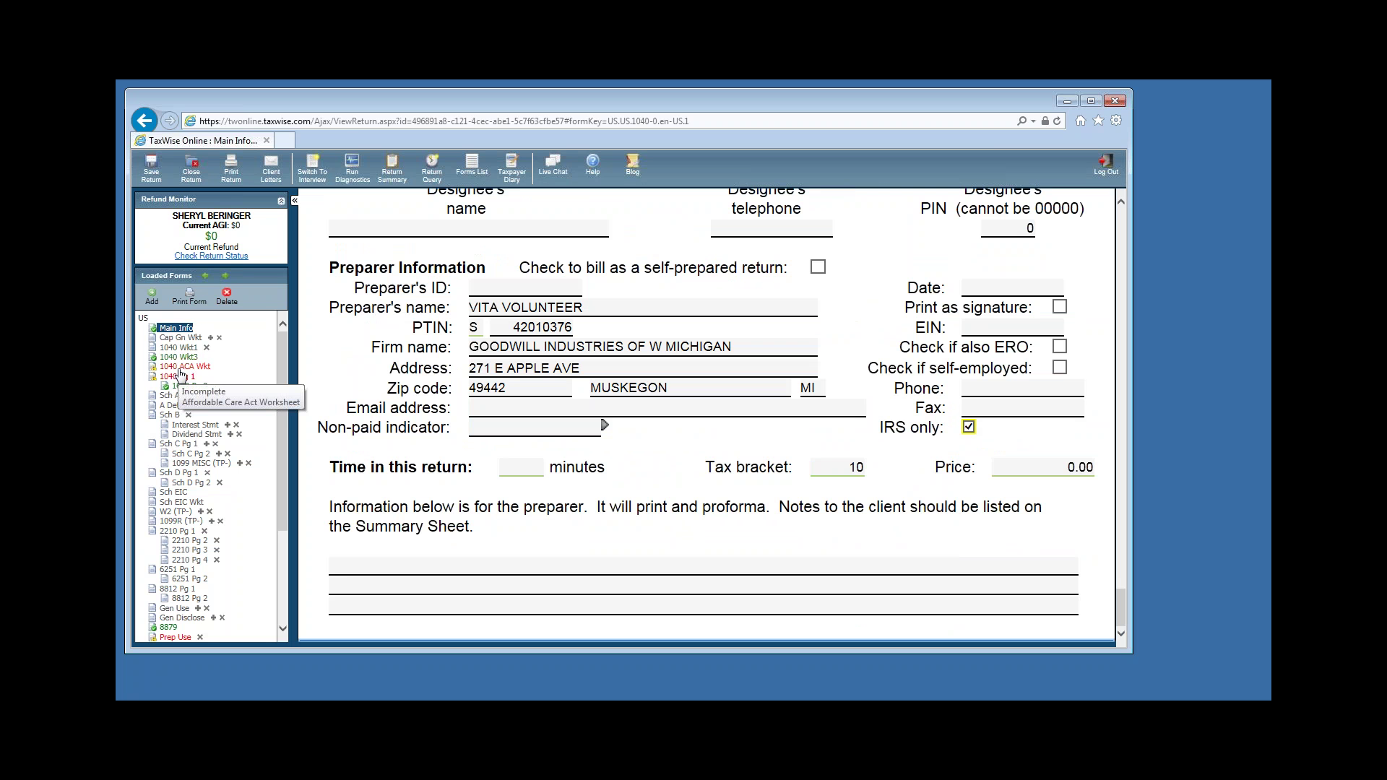
left_click(185, 367)
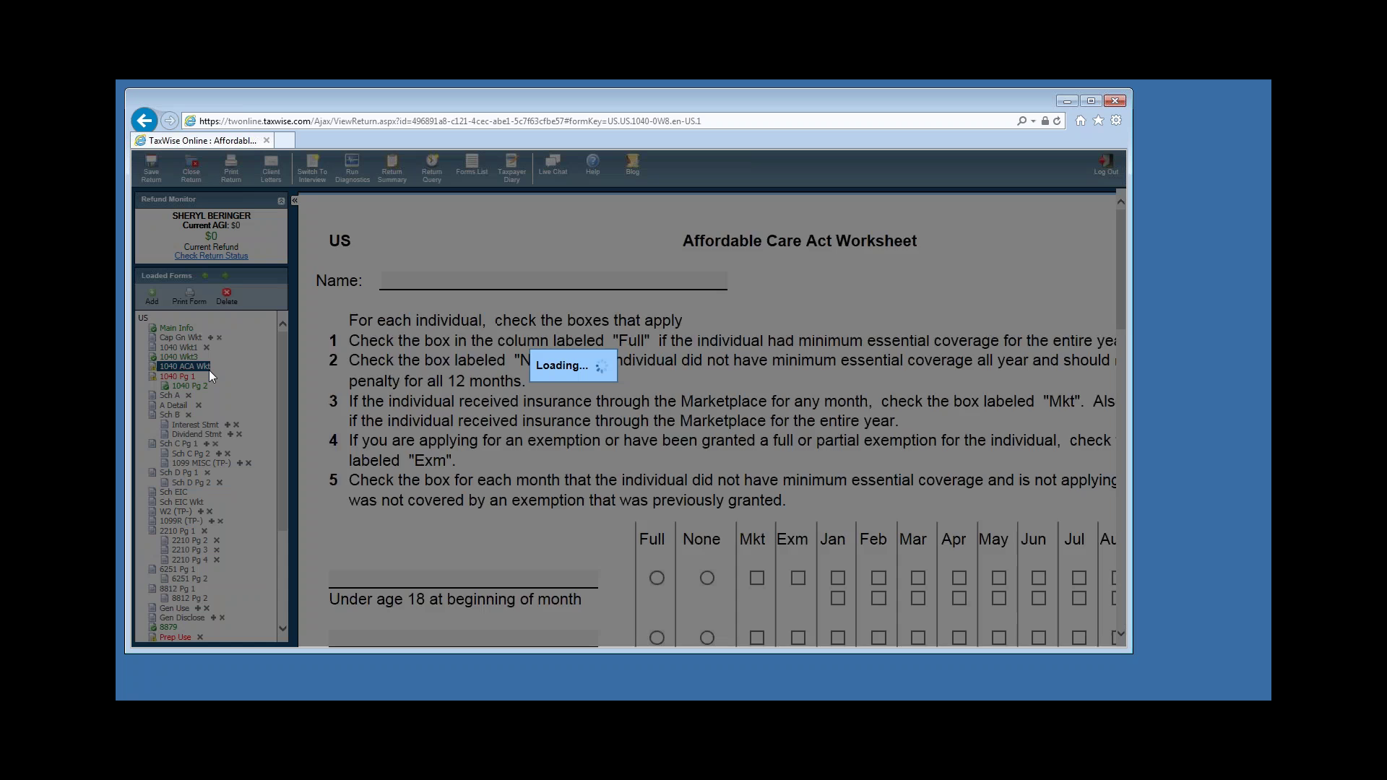
Mark the taxpayer and all three dependents as covered the full year on the ACA Worksheet.
scroll(528, 380, "down", 2)
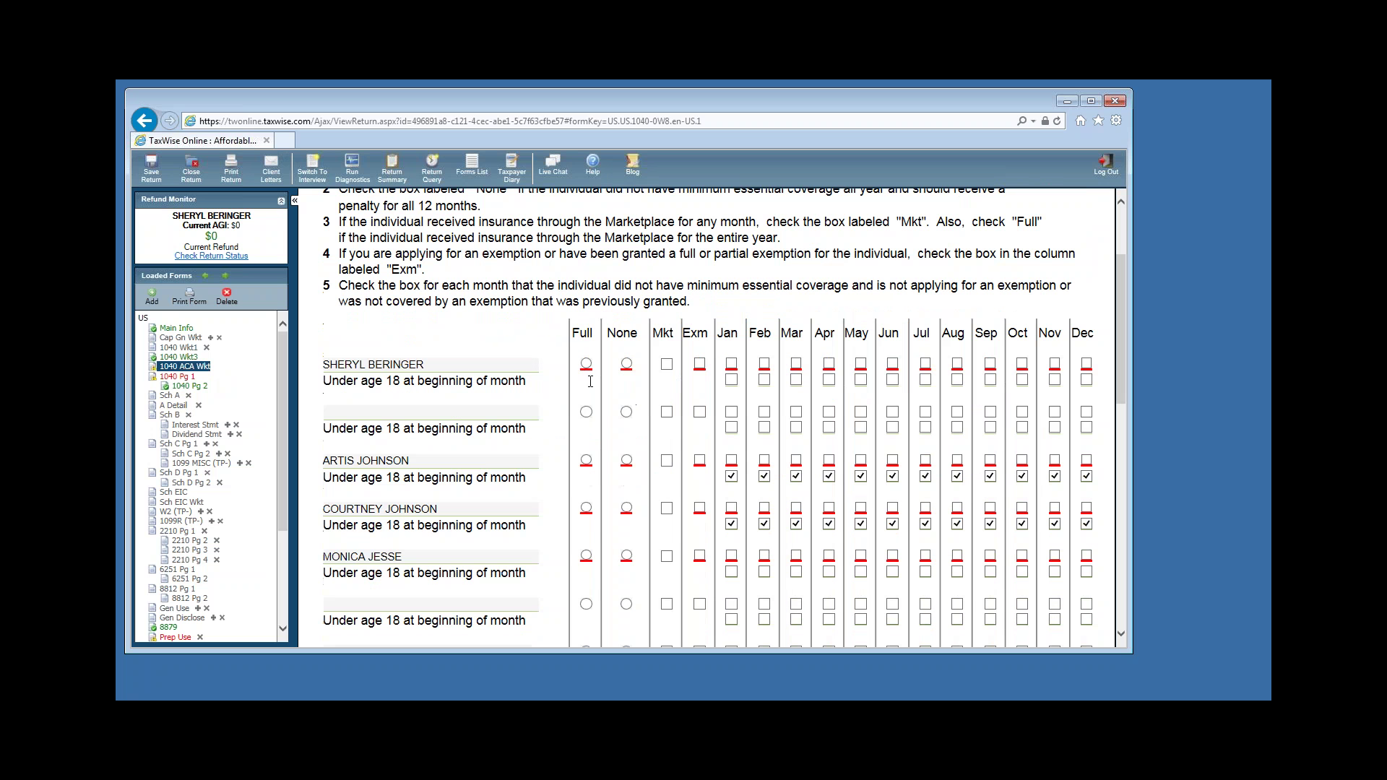
left_click(586, 364)
left_click(586, 460)
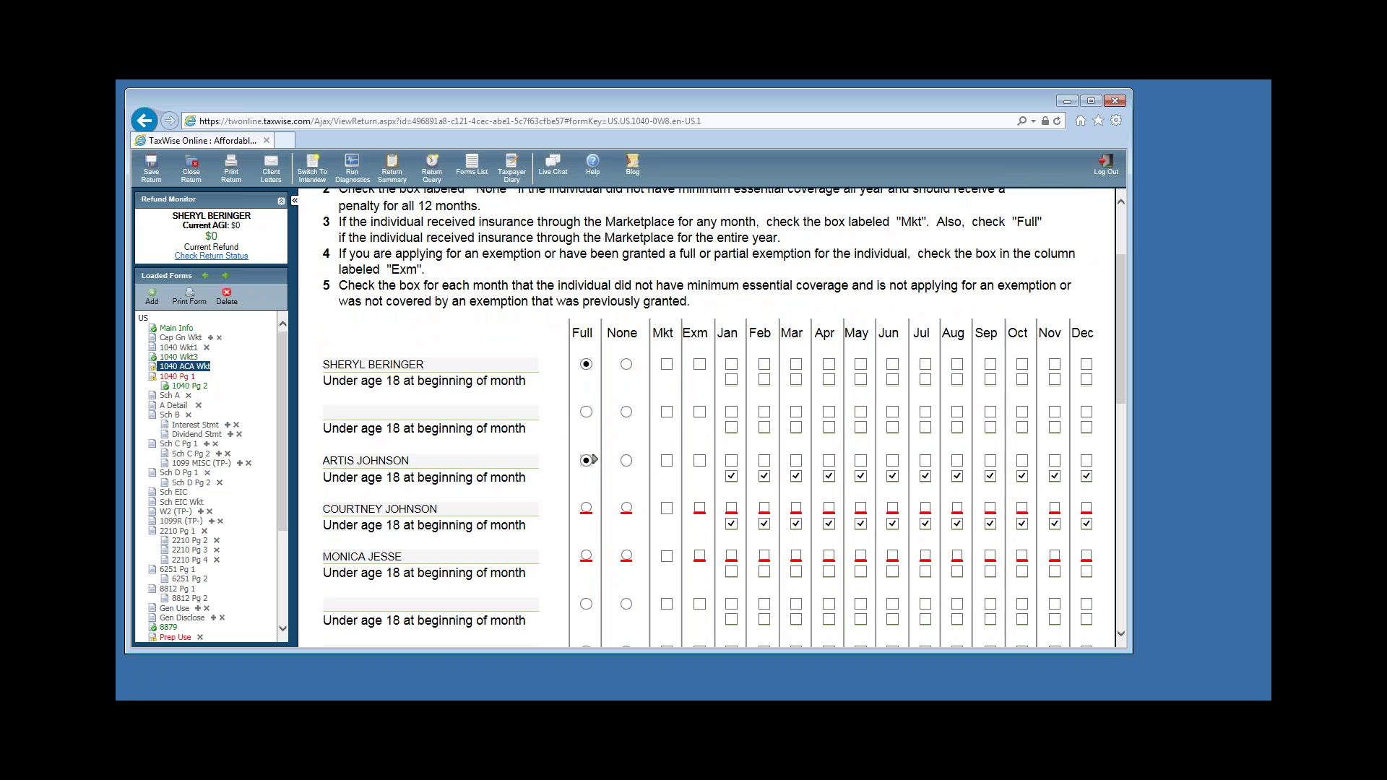
left_click(586, 556)
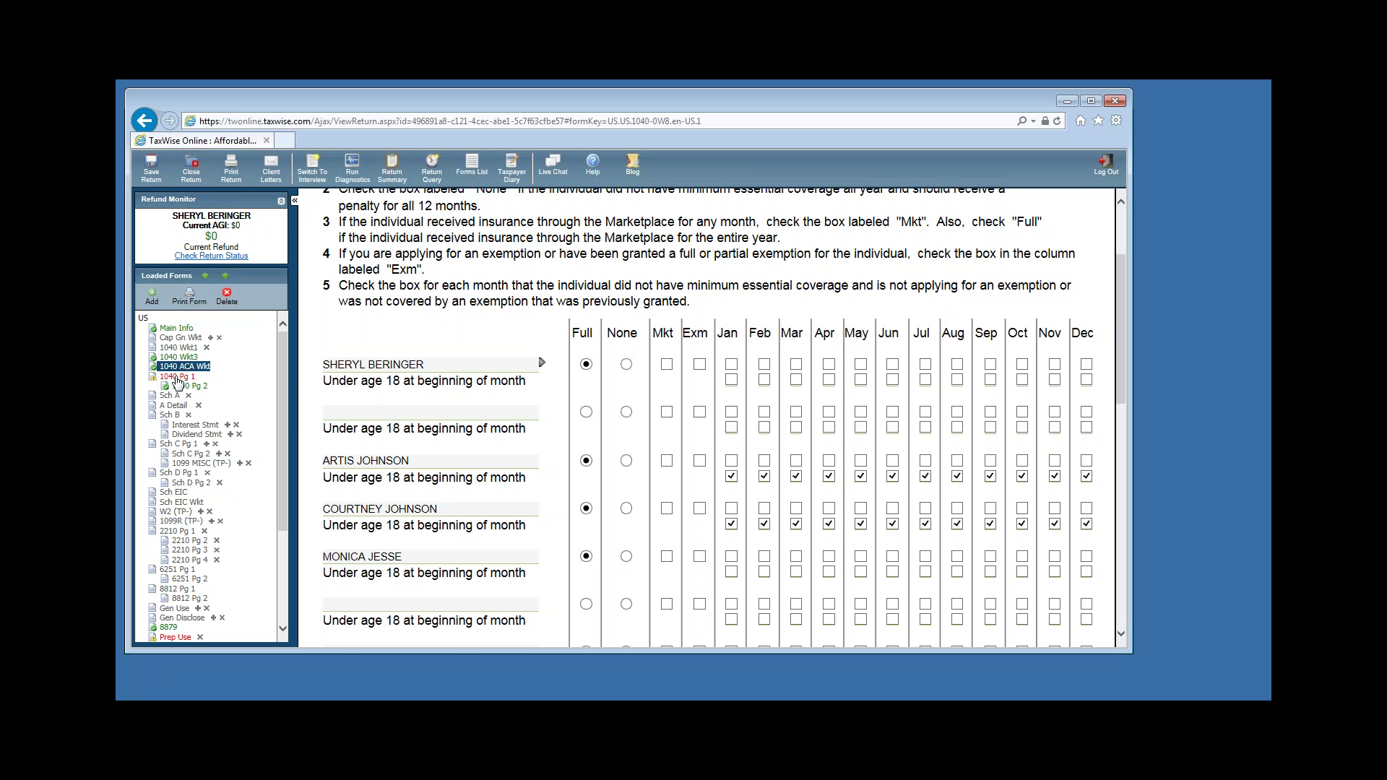
left_click(187, 377)
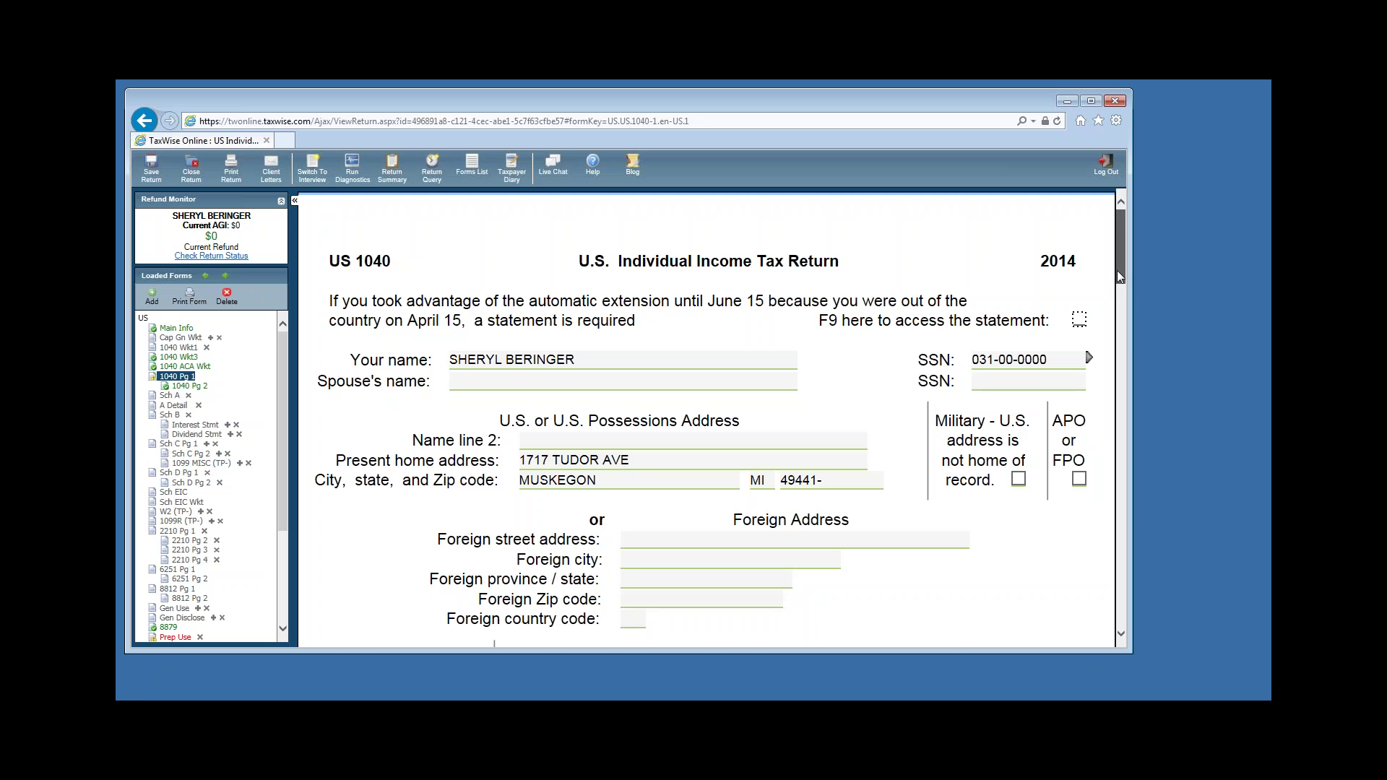
left_click_drag(1117, 270, 1134, 310)
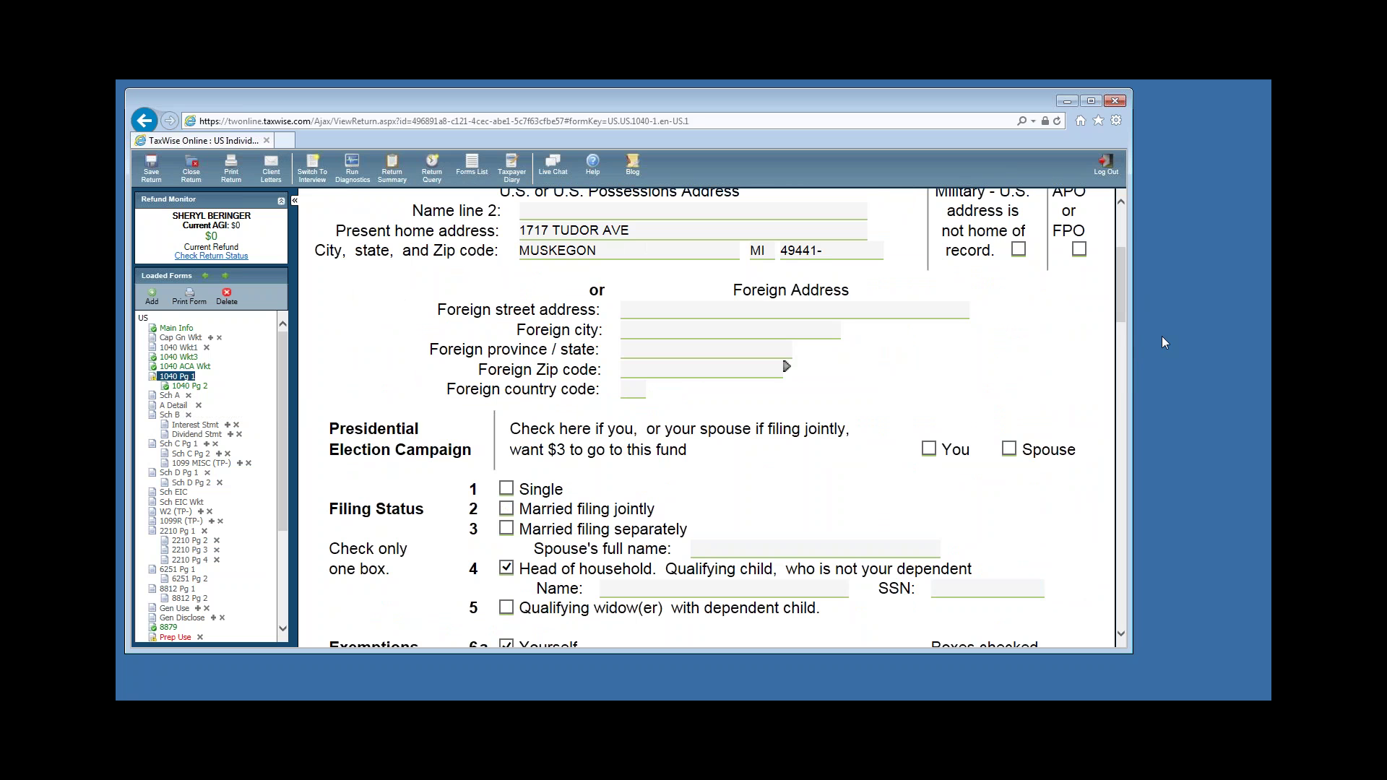
left_click_drag(1137, 299, 1115, 260)
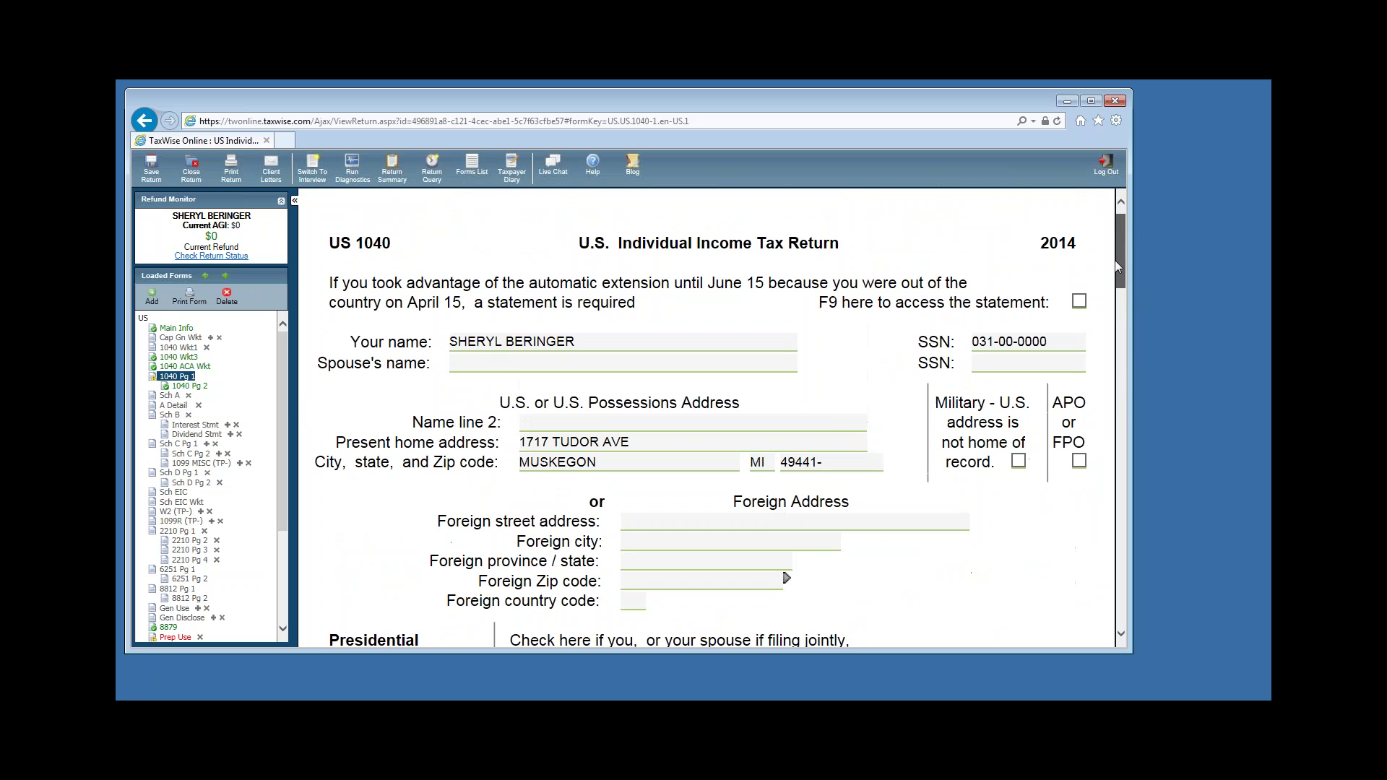
scroll(1103, 283, "down", 2)
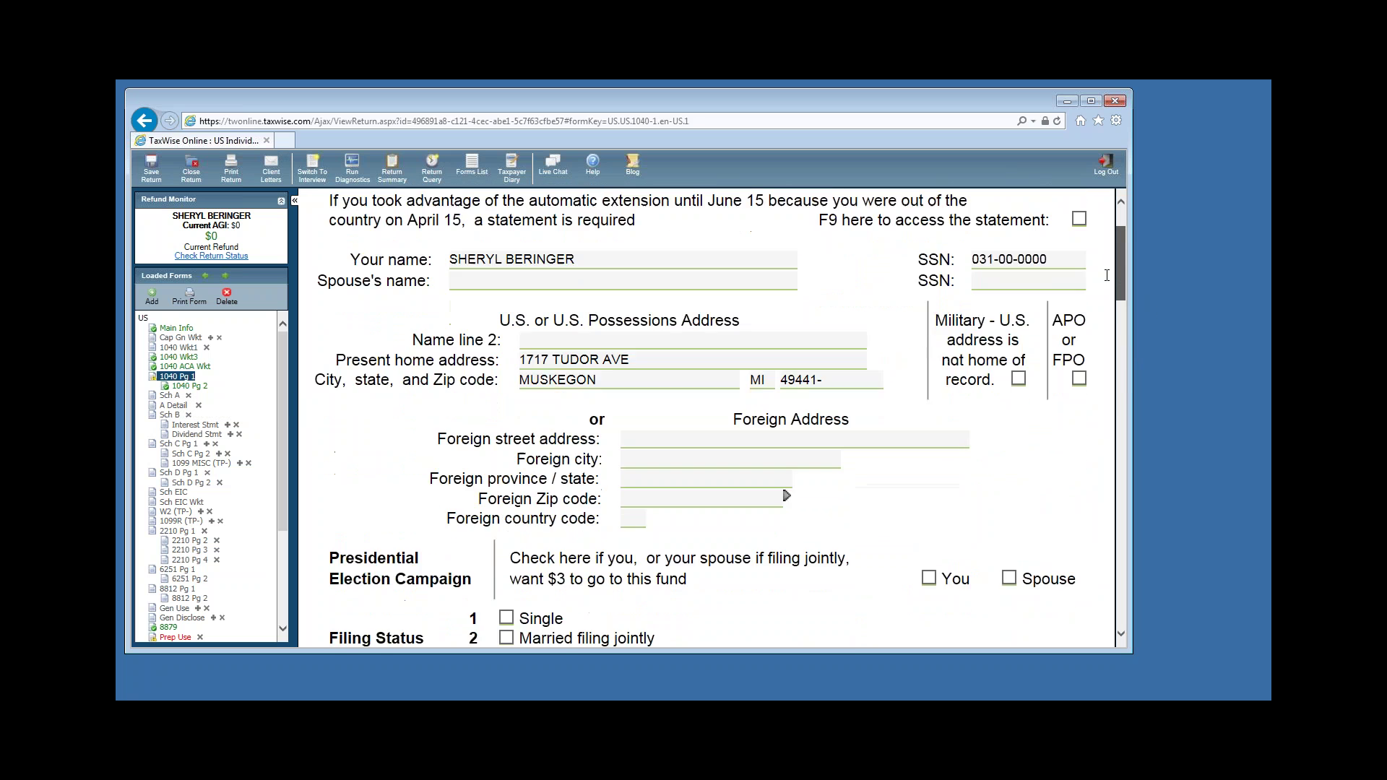
scroll(1103, 283, "down", 10)
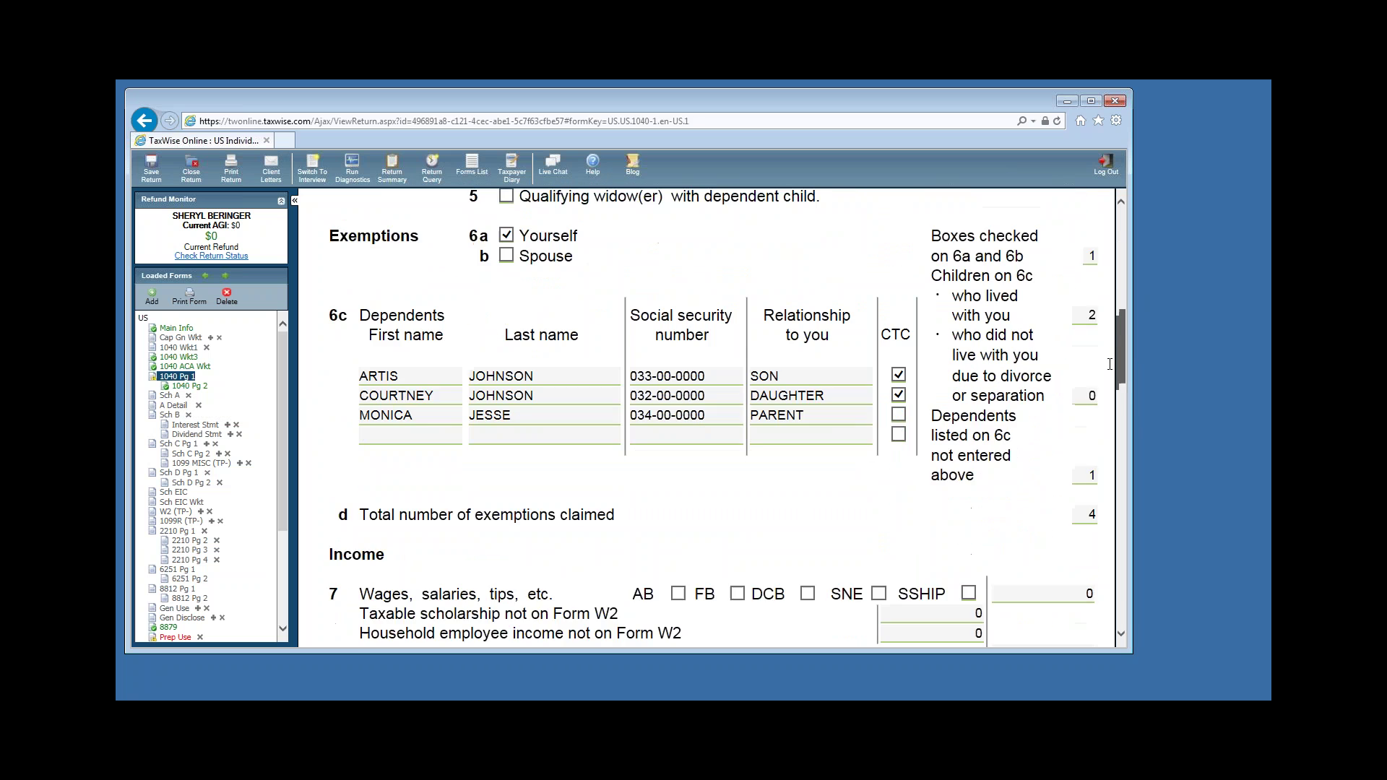
scroll(1114, 380, "down", 3)
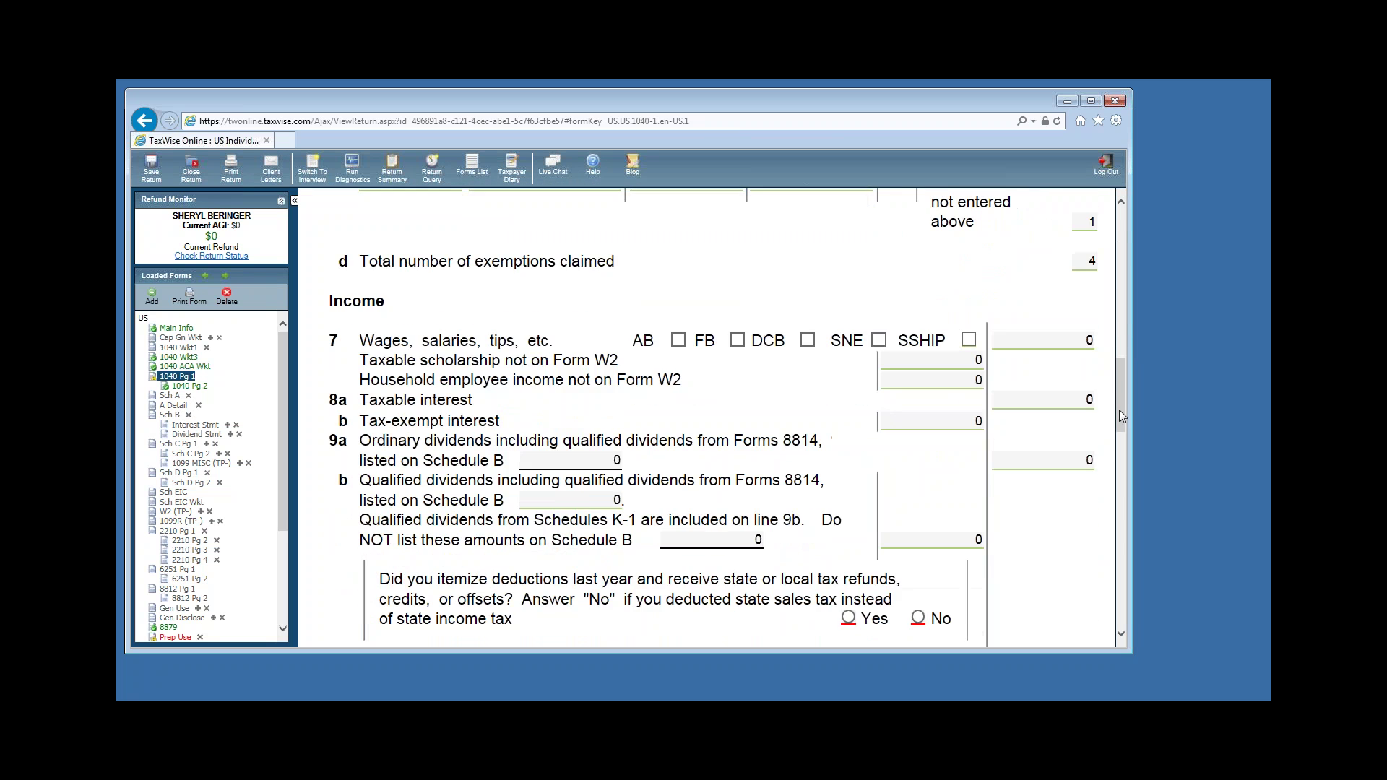
left_click_drag(1120, 409, 1124, 424)
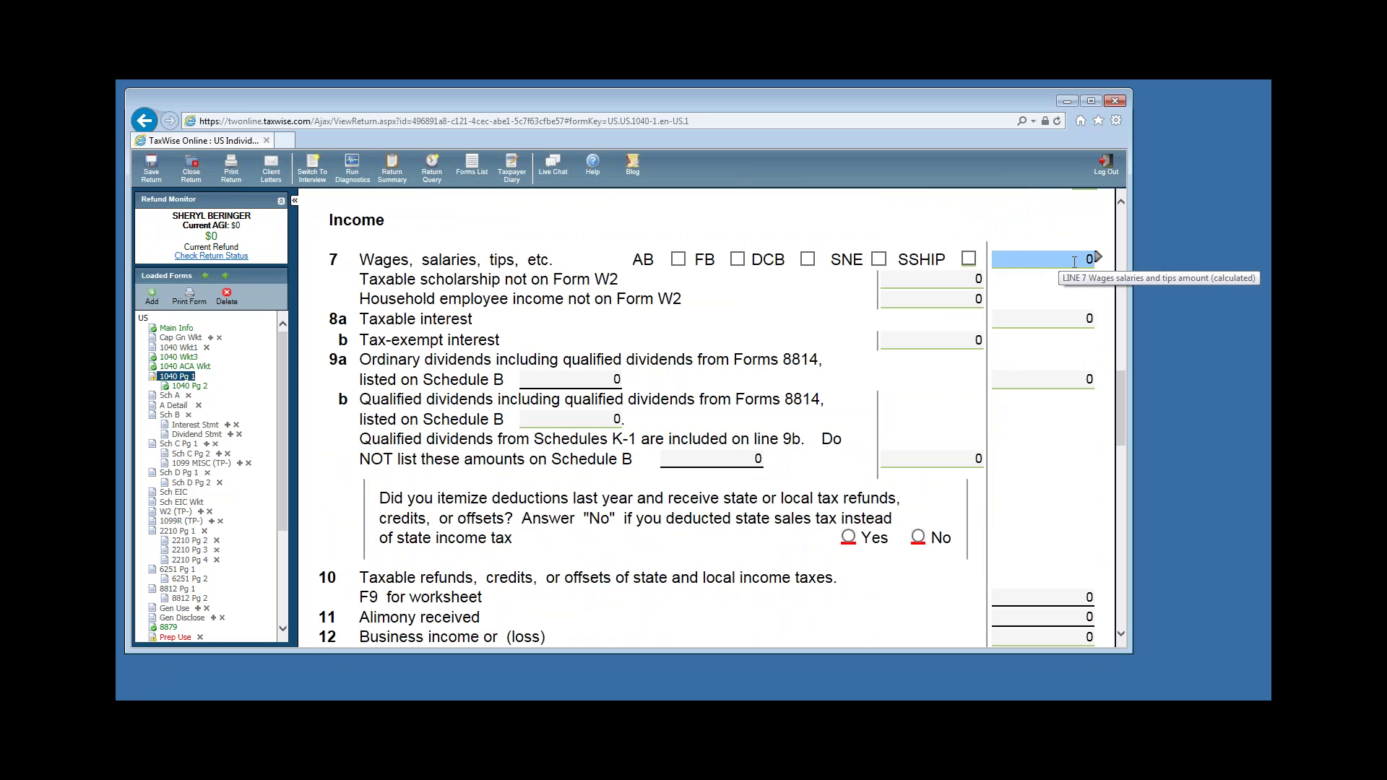
Select the line 7 wages amount on Form 1040 page 1 to show its link and help tools.
left_click(1011, 259)
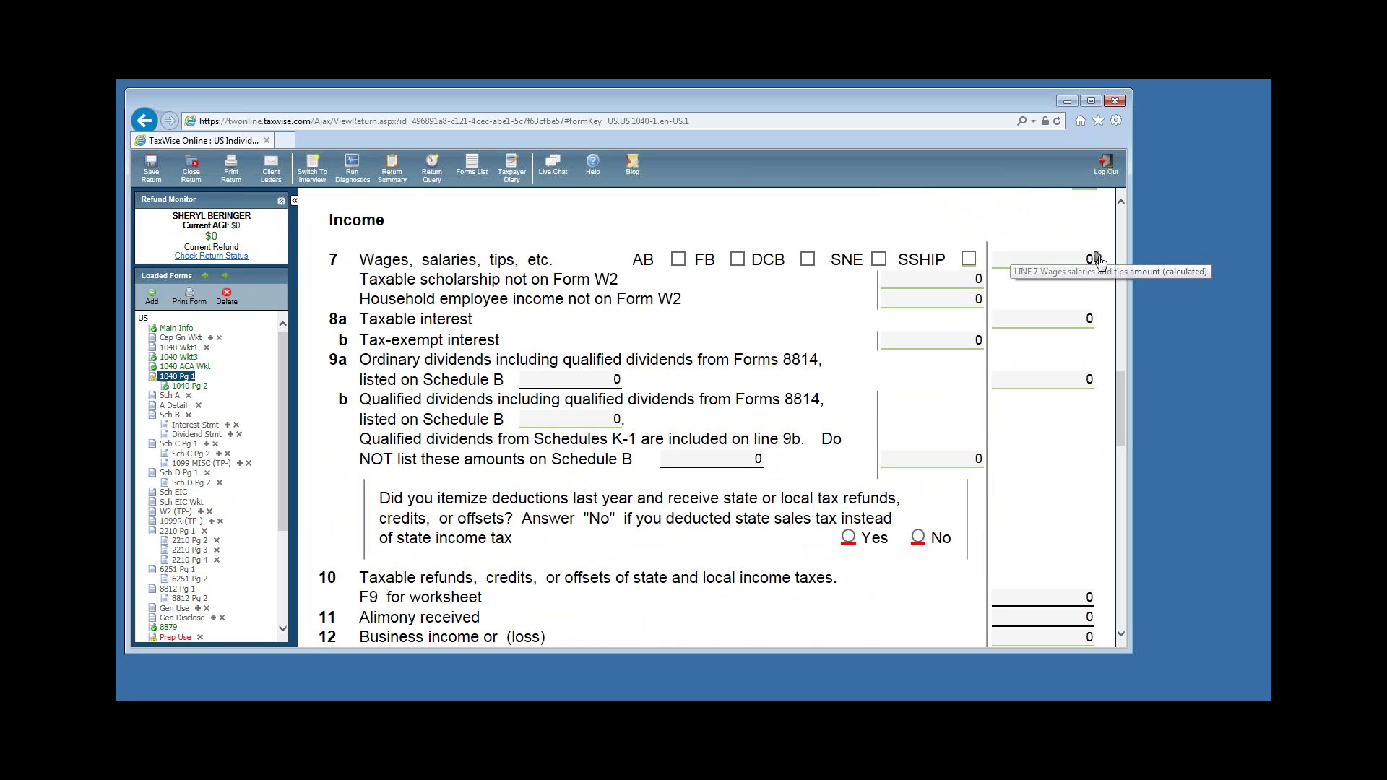
key("Tab")
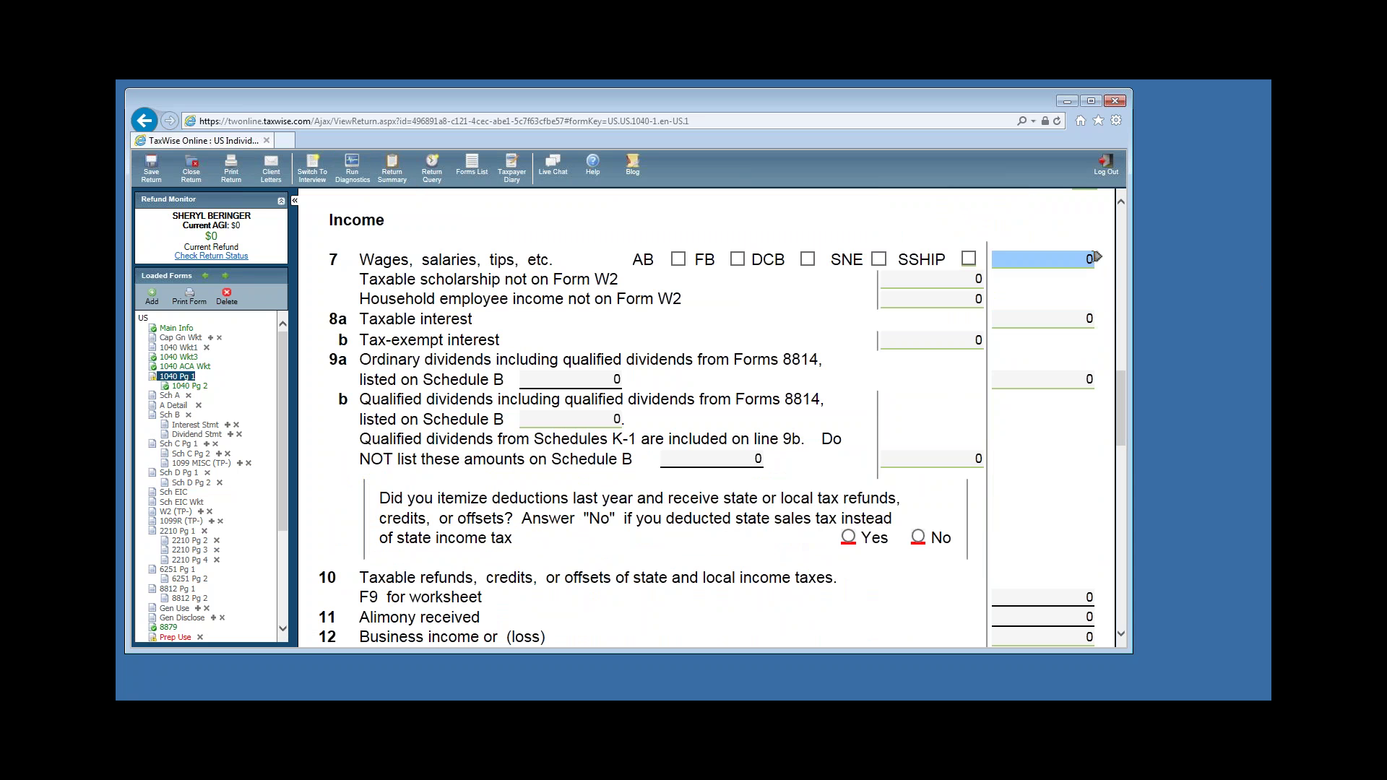
left_click(1098, 259)
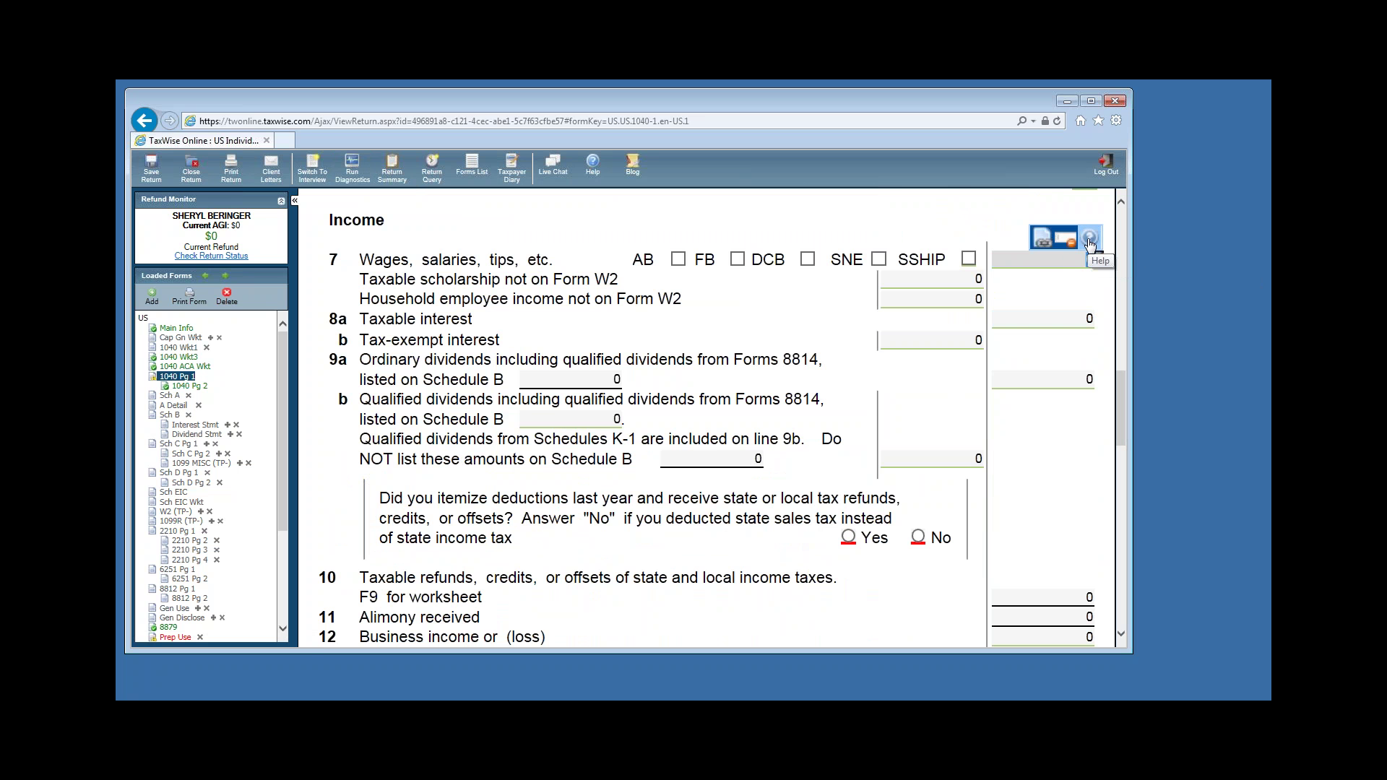
left_click(1091, 244)
Link line 7 to a new W2 - Wage and Tax Statement from the New forms list.
left_click(1045, 243)
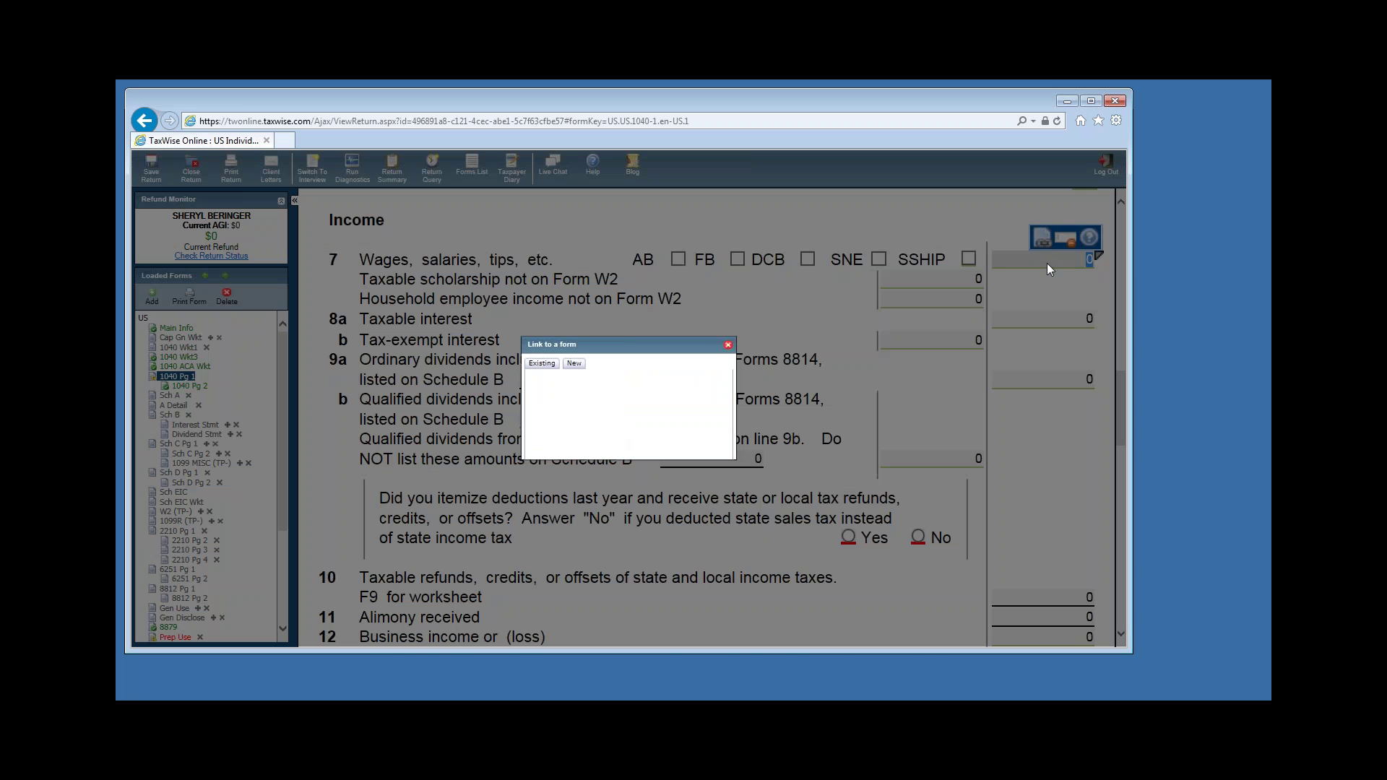
left_click(574, 363)
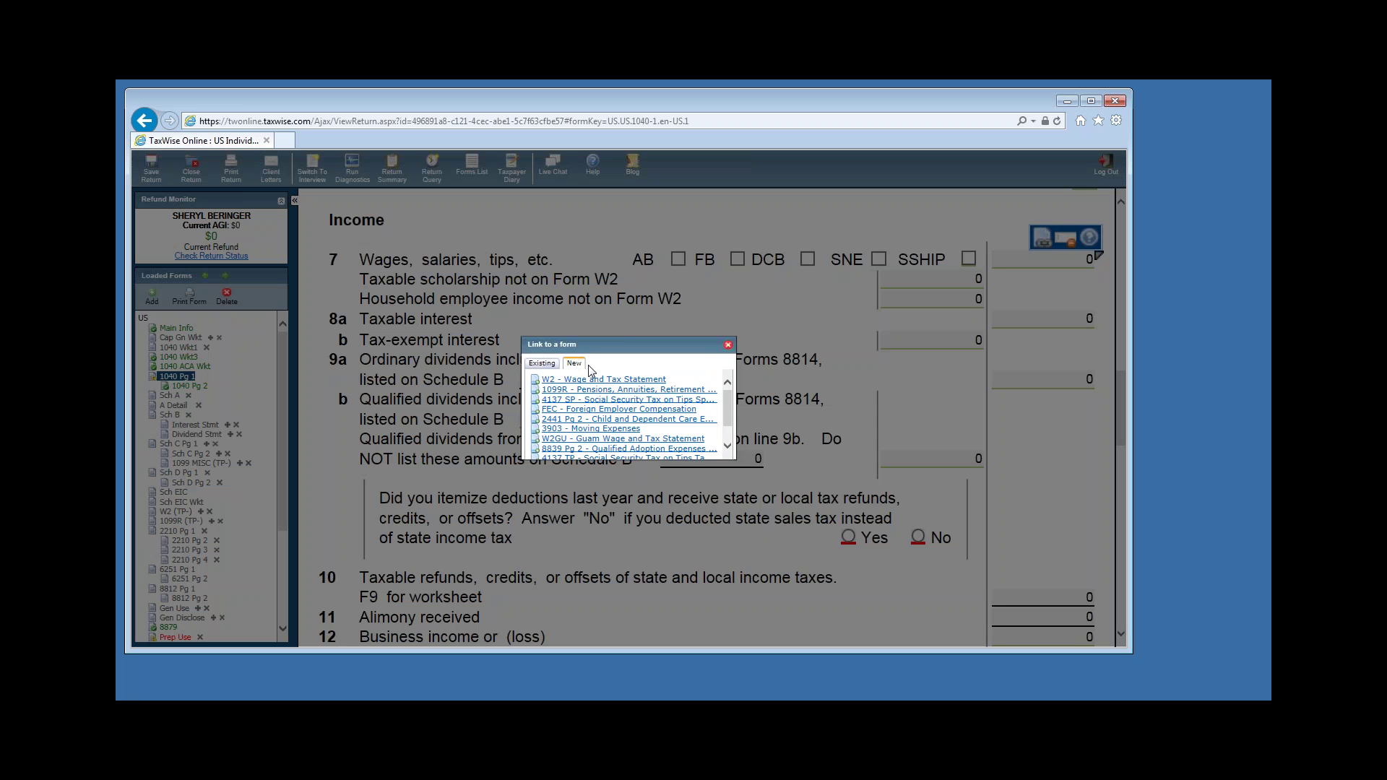
left_click(591, 381)
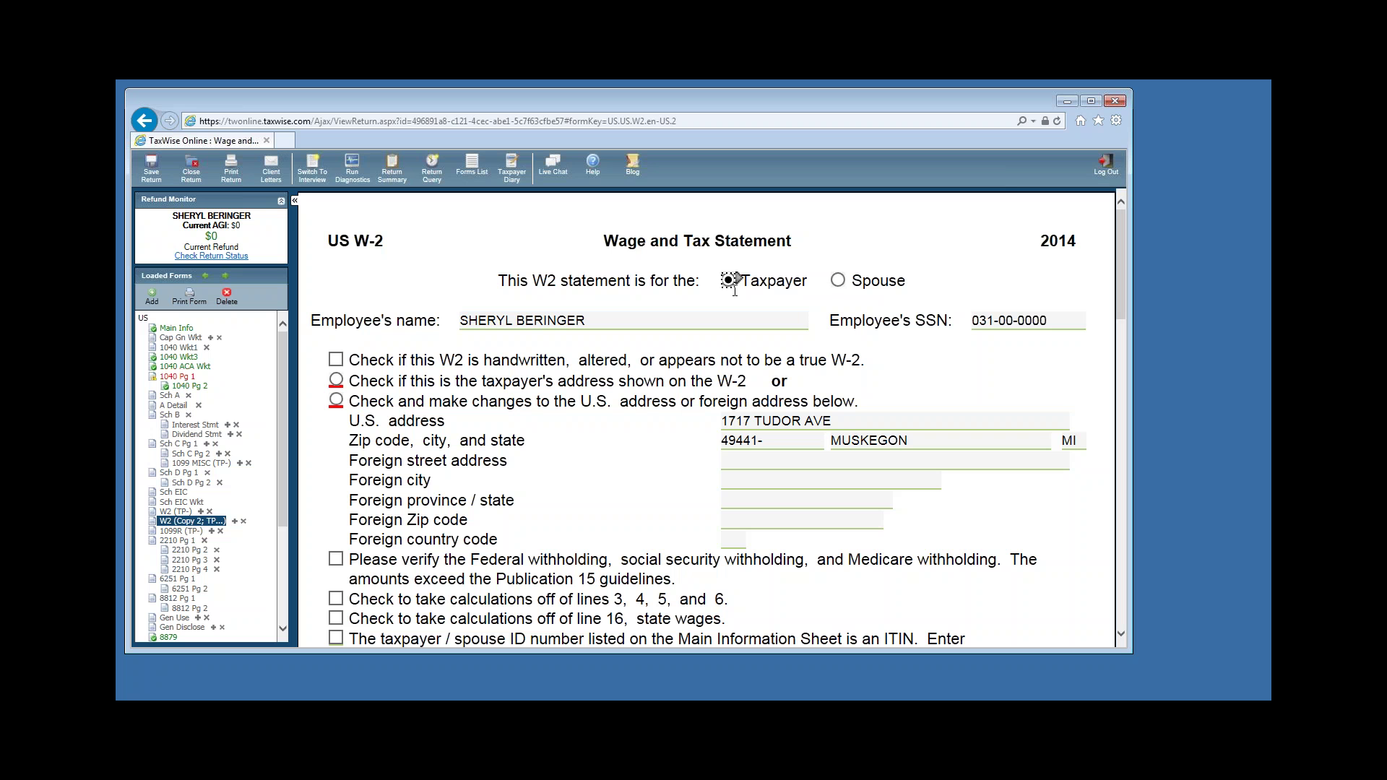
Keep the carried-over name and SSN and mark the taxpayer's address as the one on the W-2.
left_click(774, 313)
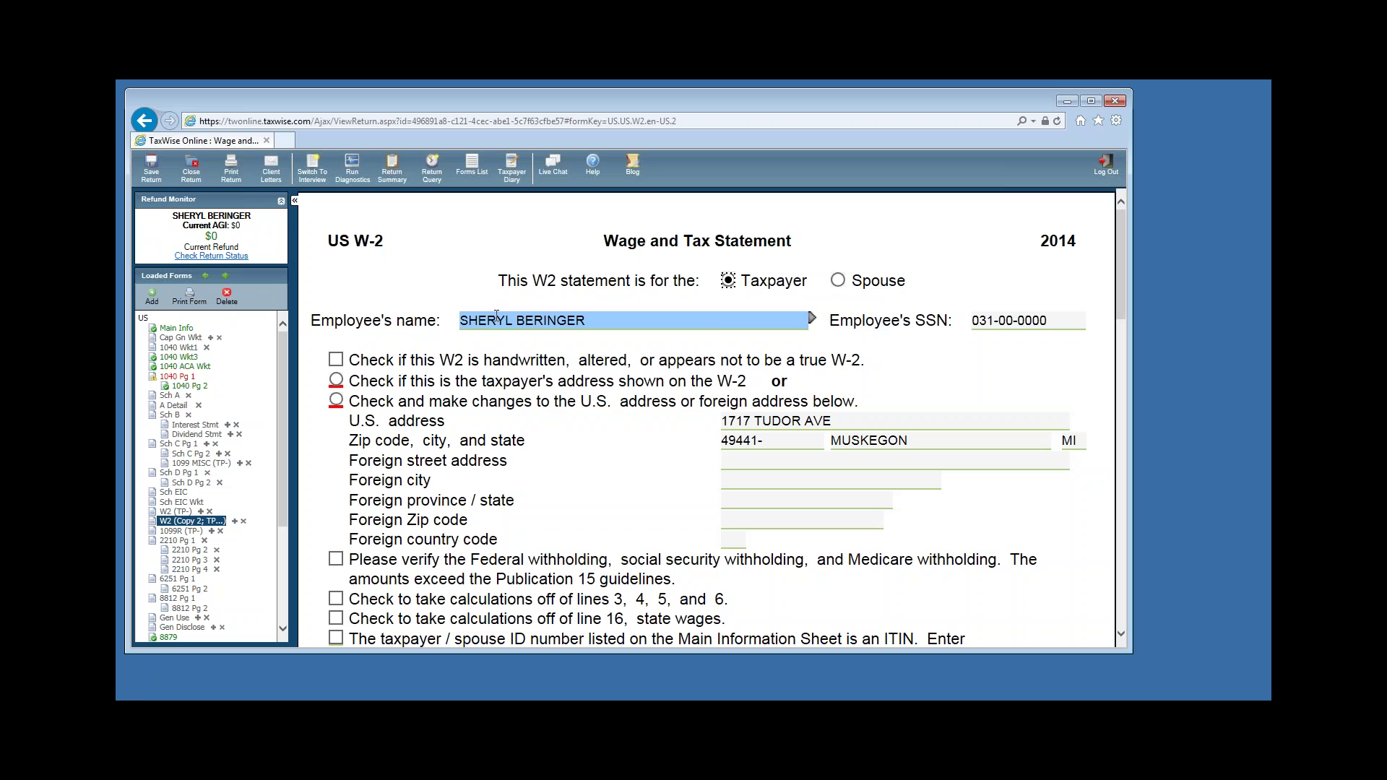
key("Tab")
key("Tab")
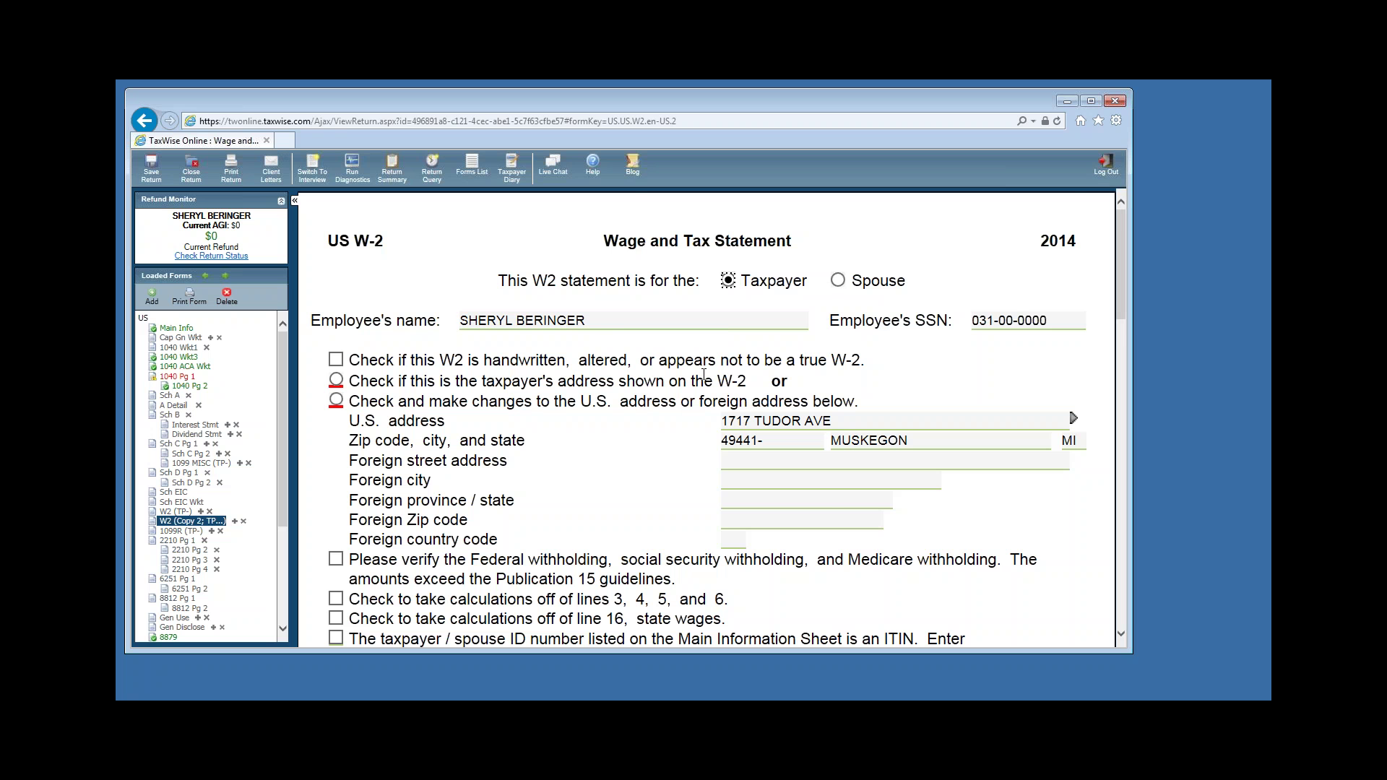
key("Tab")
scroll(686, 477, "down", 1)
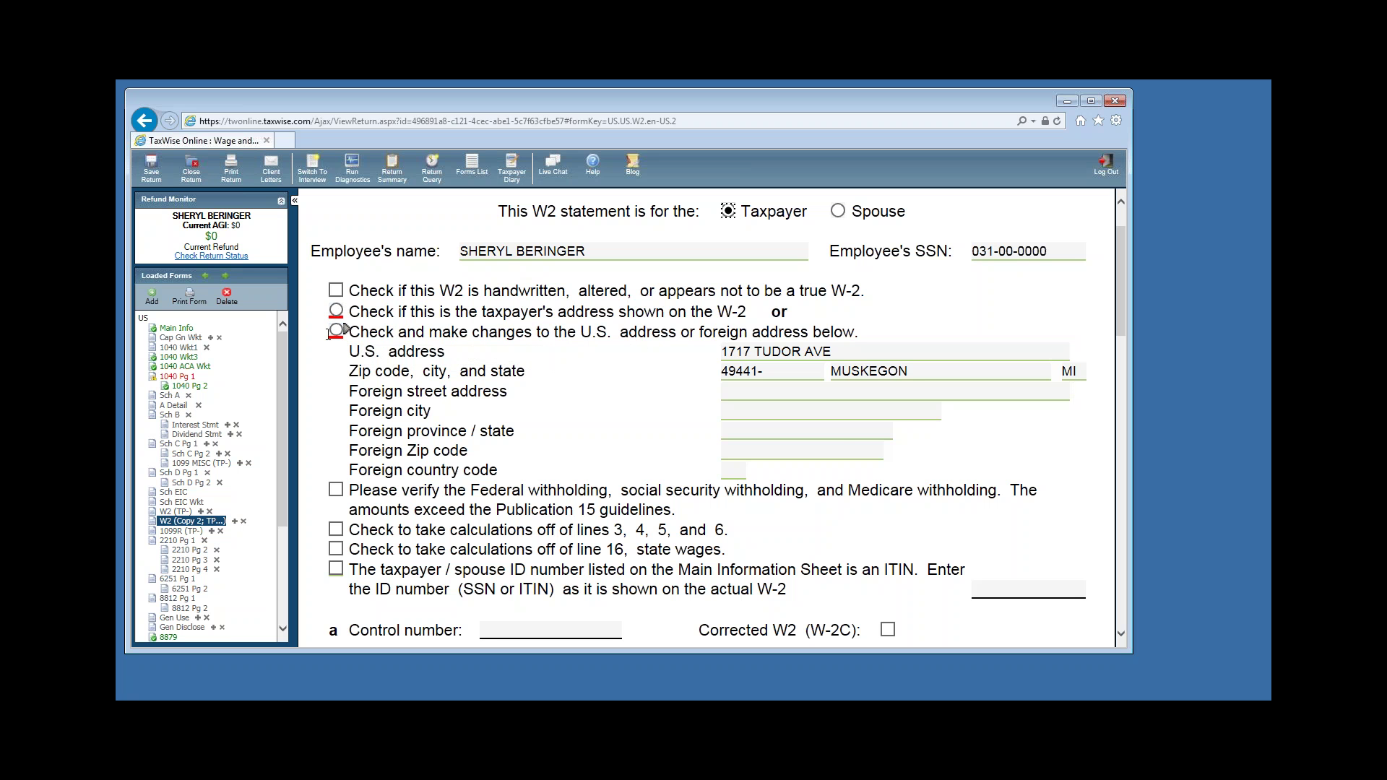
left_click(336, 330)
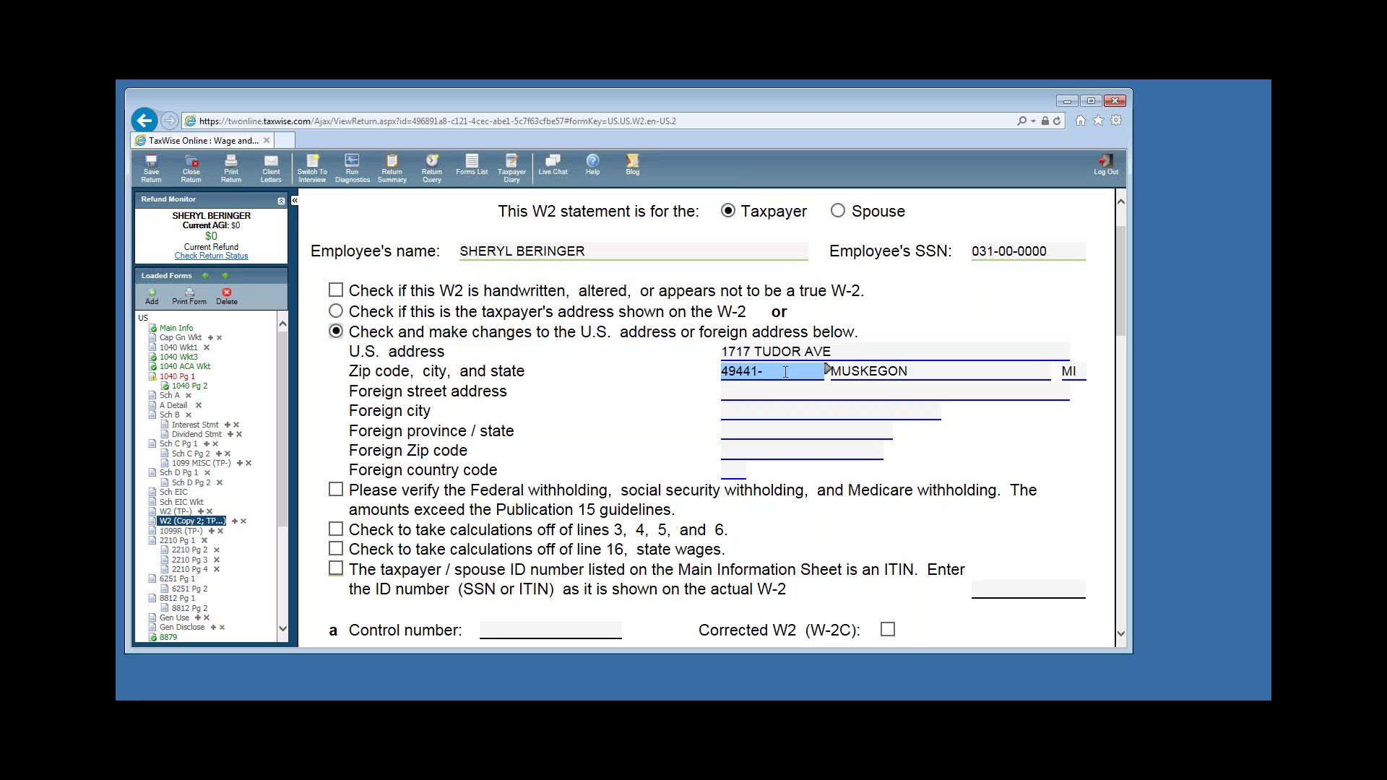
left_click(336, 331)
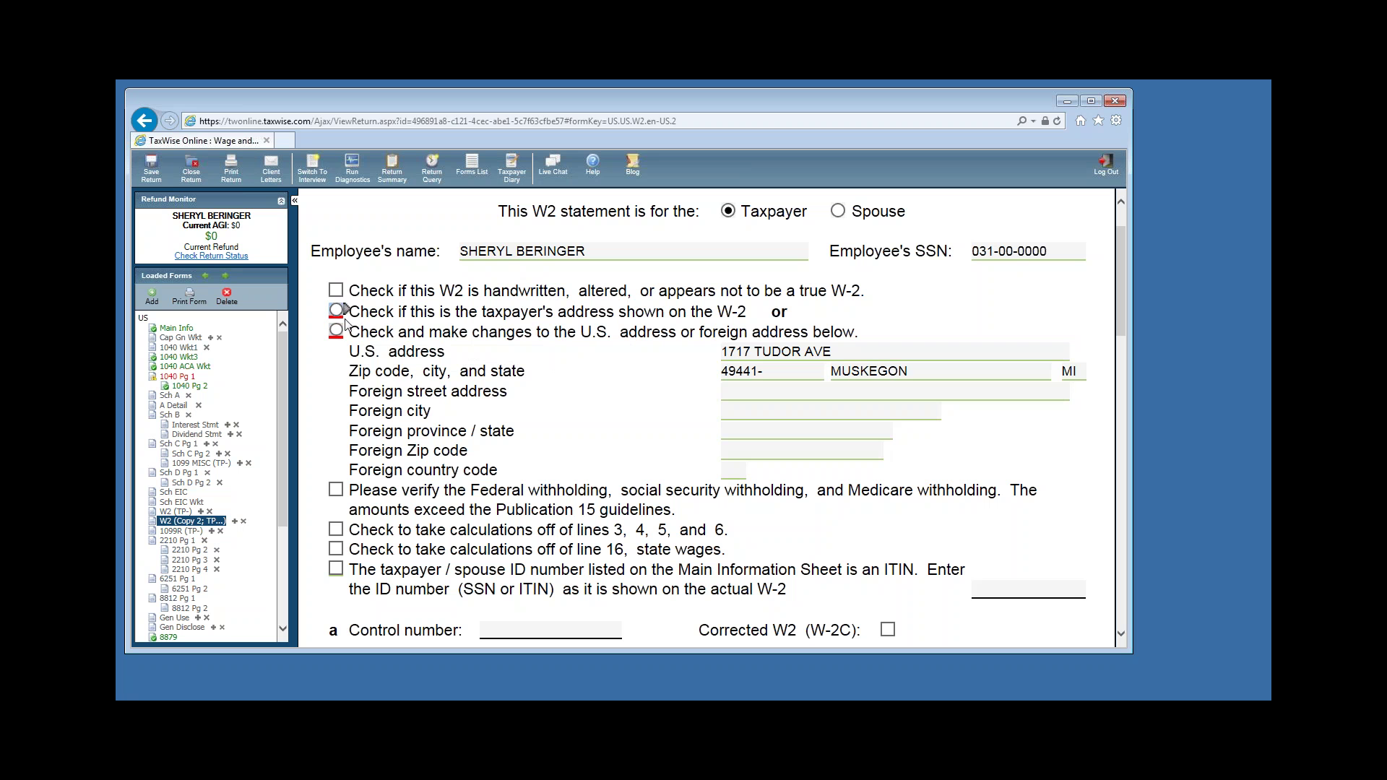
left_click(337, 311)
Enter the employer ID and employer name WASHINGTON ASSOCIATES INC on the W-2.
scroll(1125, 639, "down", 5)
scroll(1124, 643, "down", 1)
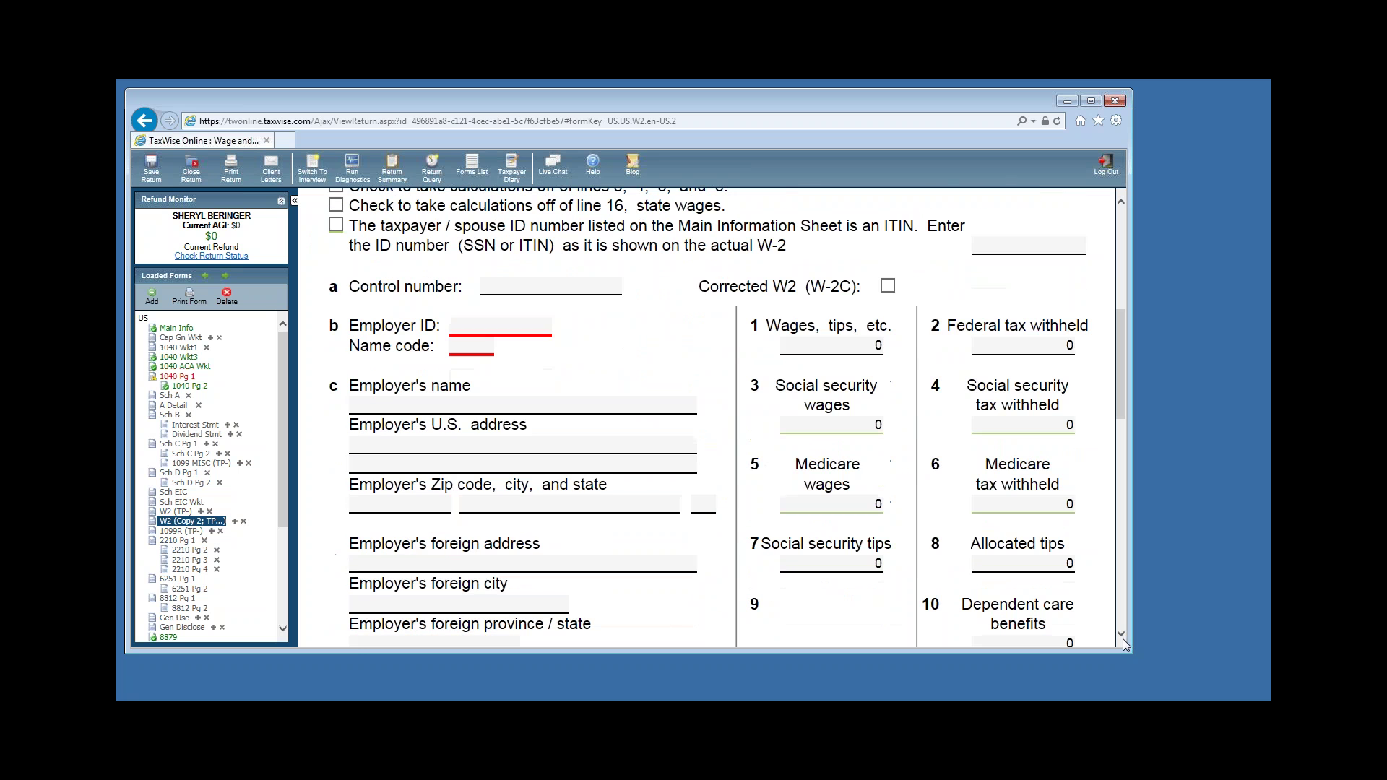
left_click(467, 332)
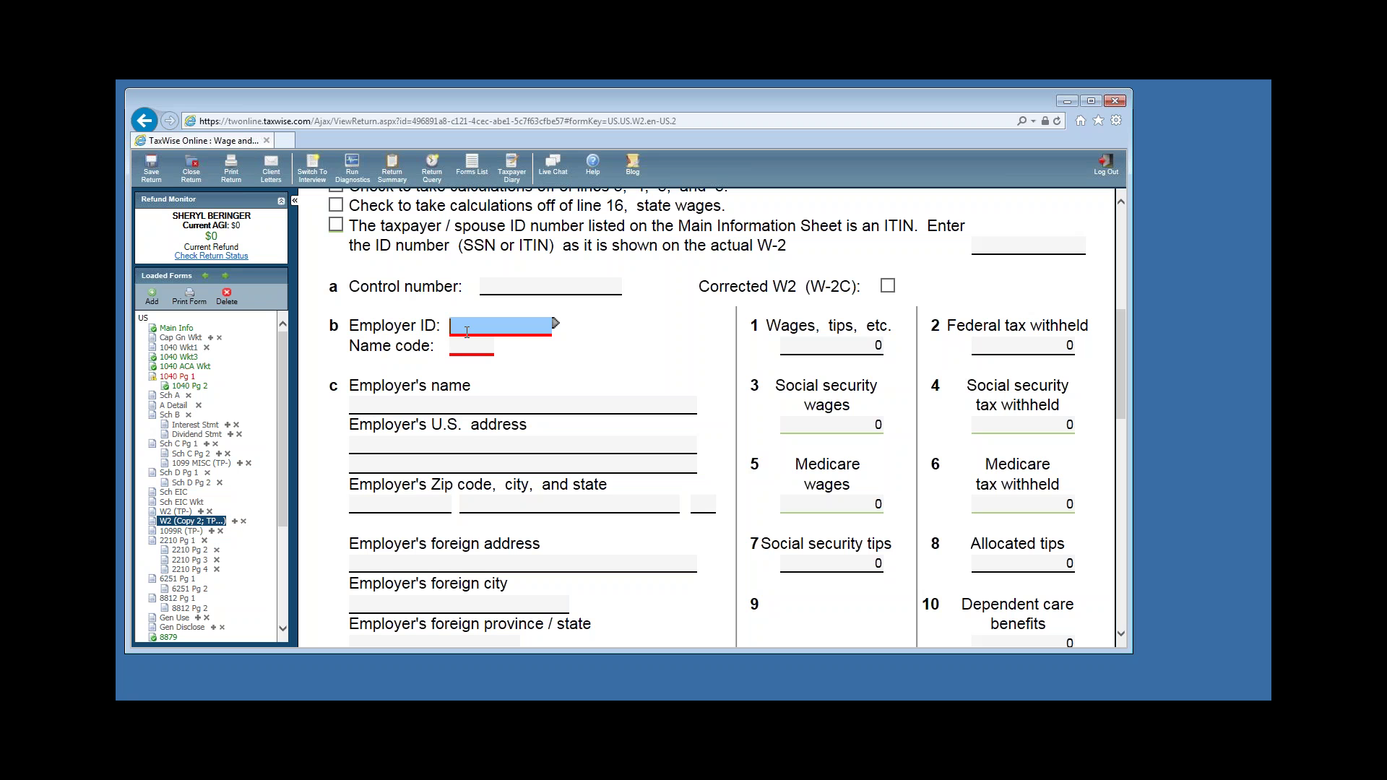
type("11-0")
type("000000")
left_click(429, 403)
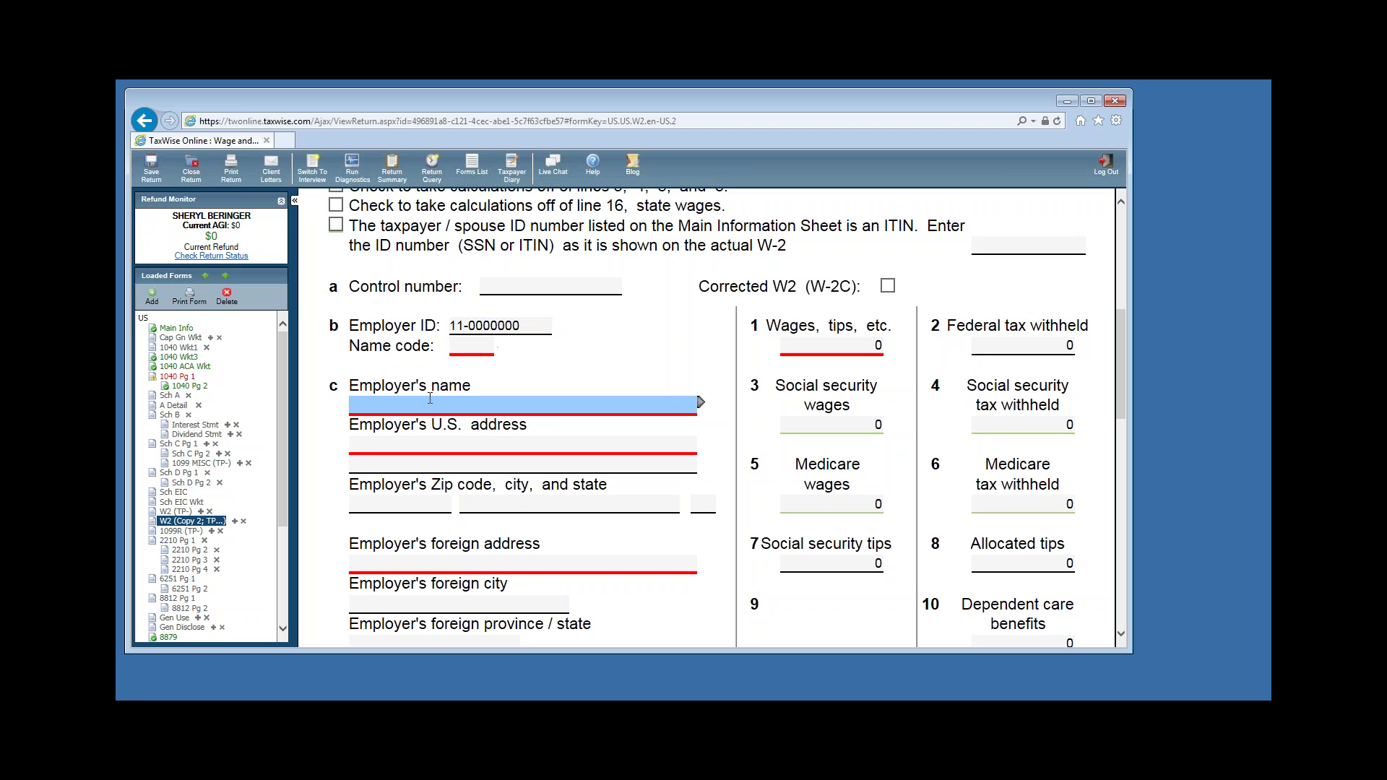
type("WASHINGTON ASSOCIATES INC")
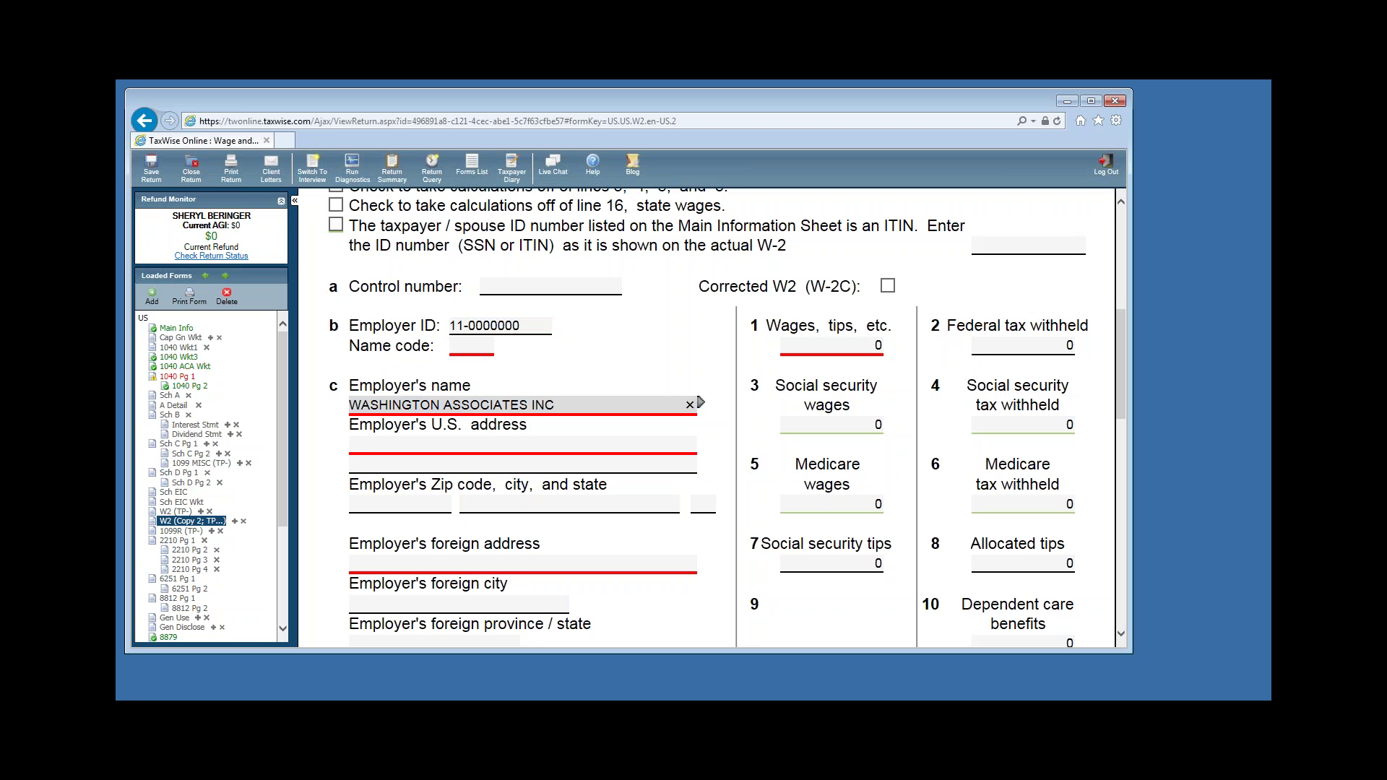
Enter the employer's street address and ZIP code so city and state fill in automatically.
left_click(414, 442)
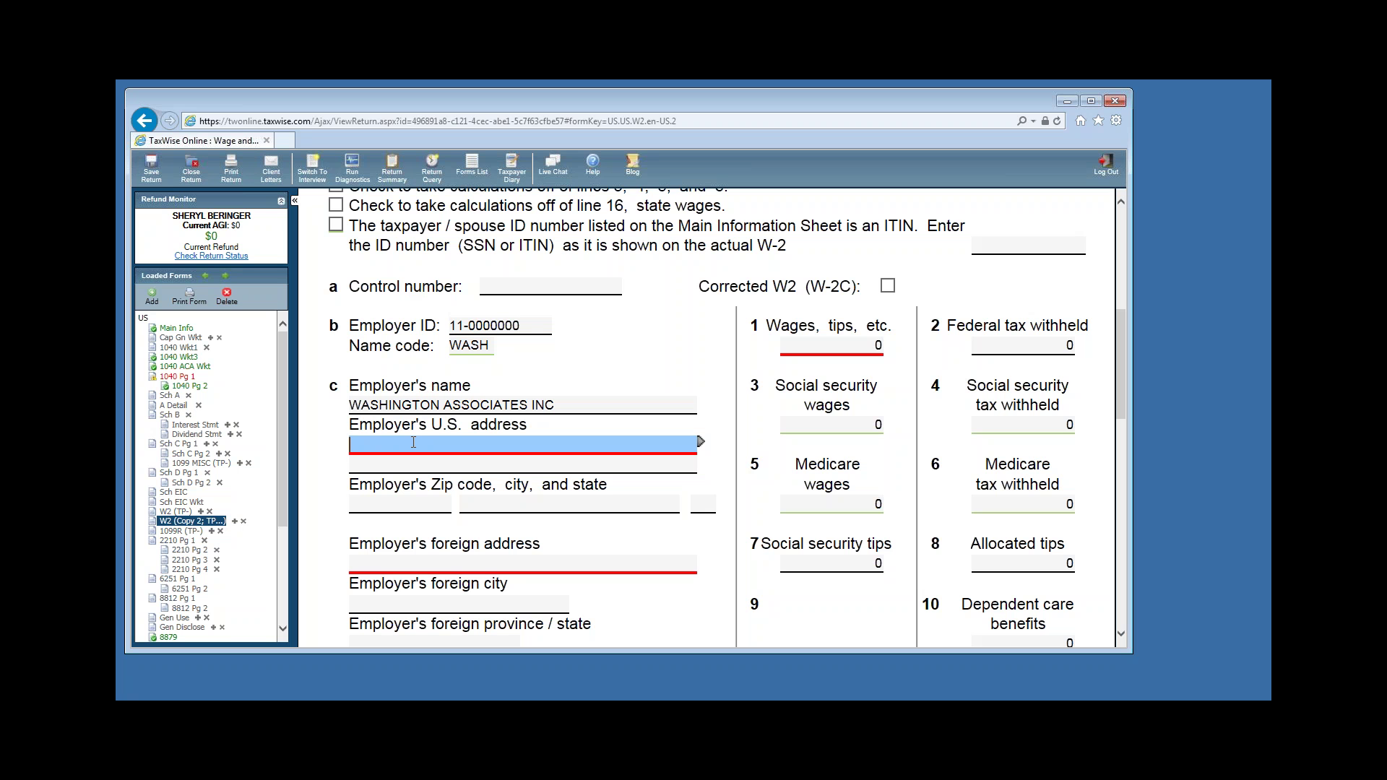
left_click(405, 501)
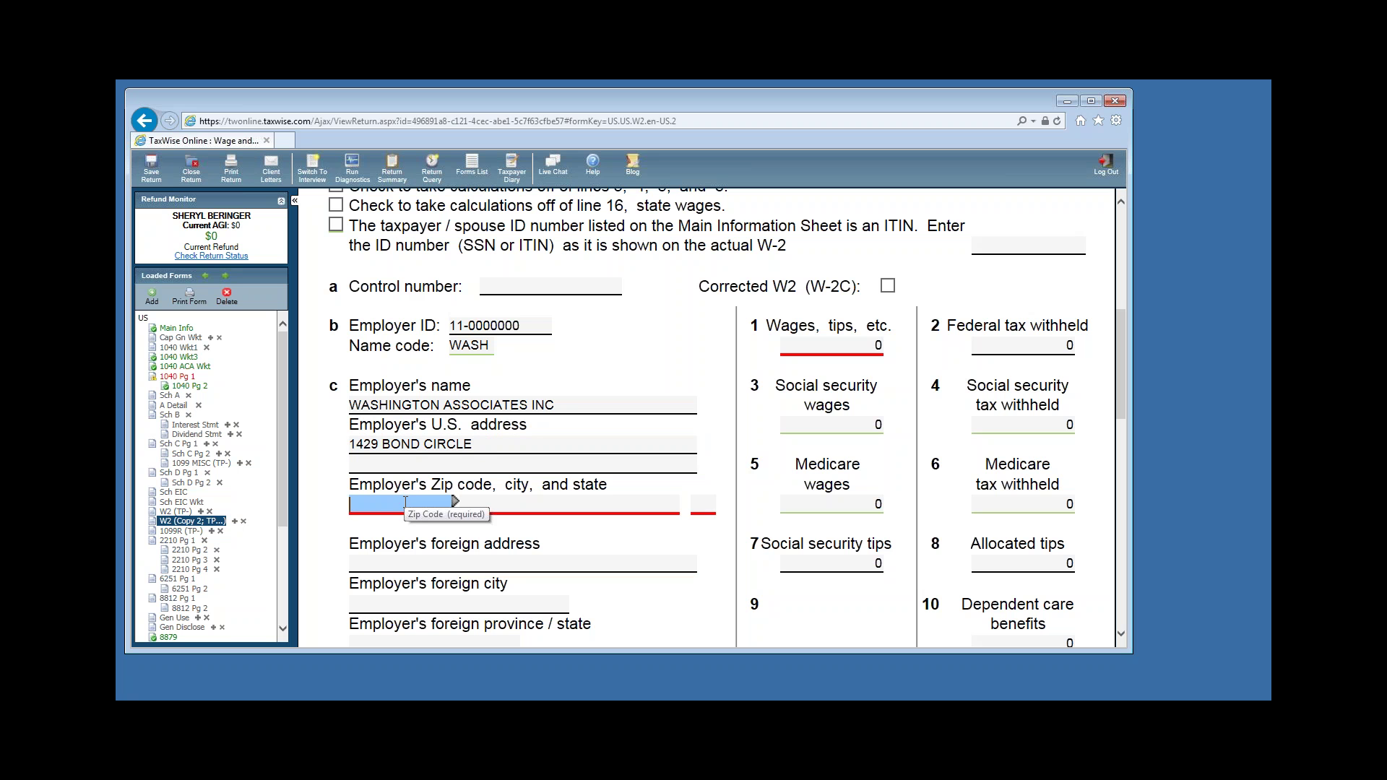
type("28215-")
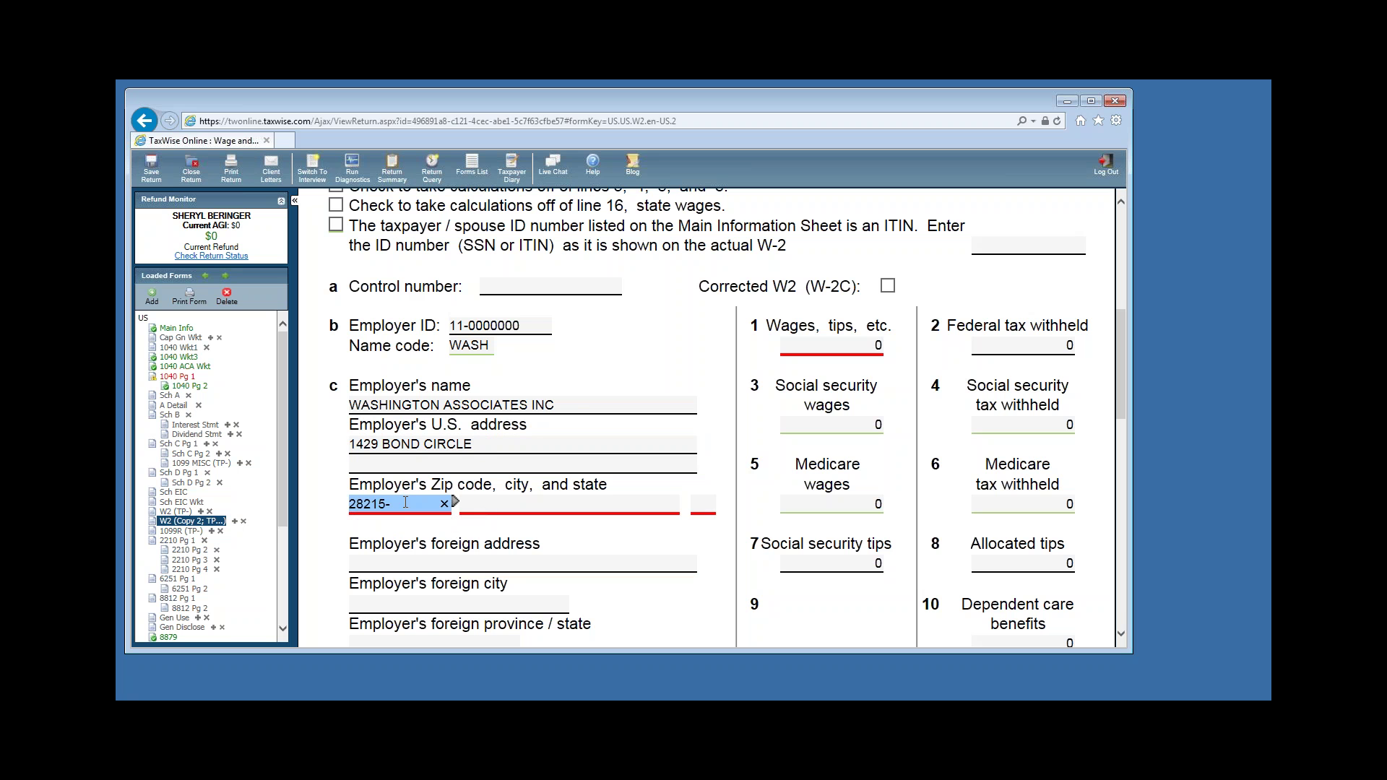
left_click(695, 504)
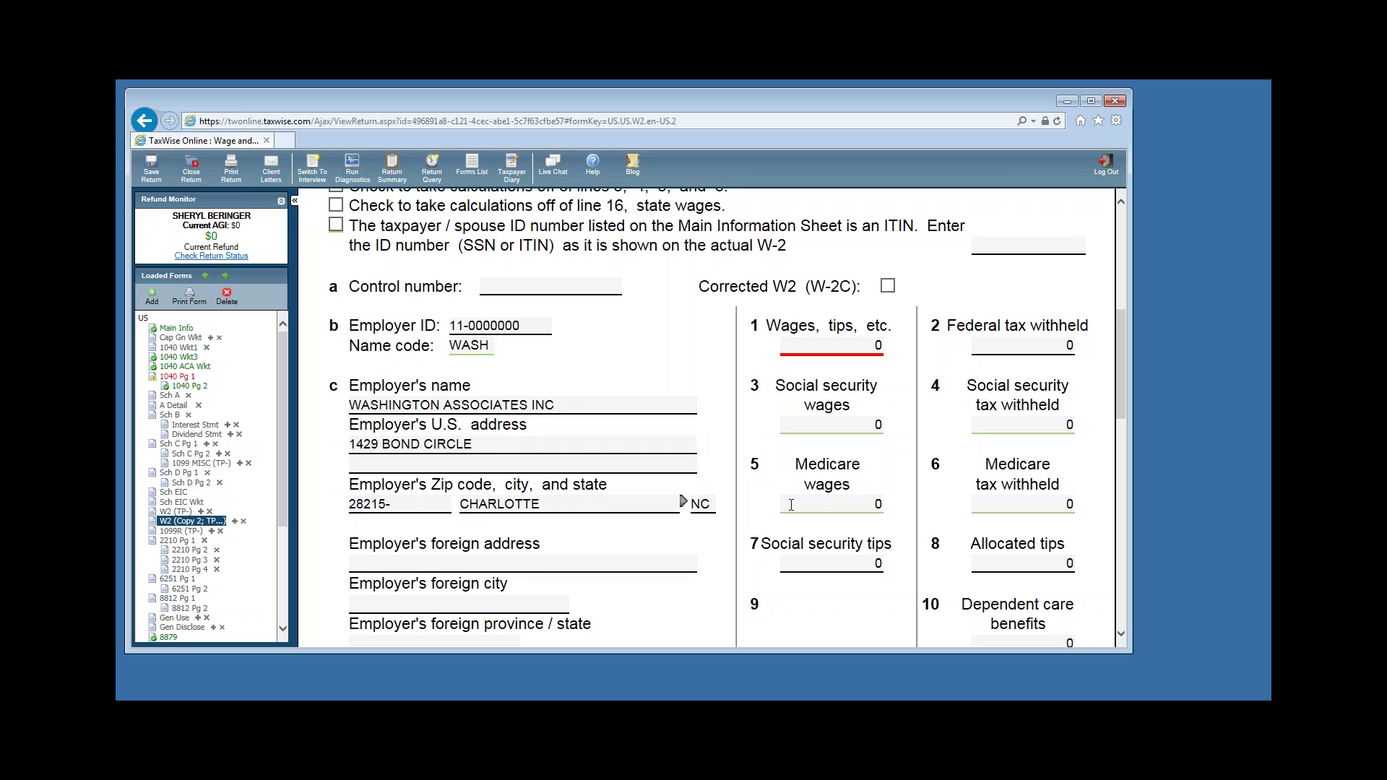
Enter W-2 wages of 35229 in box 1 and federal tax withheld of 1026 in box 2.
left_click(809, 346)
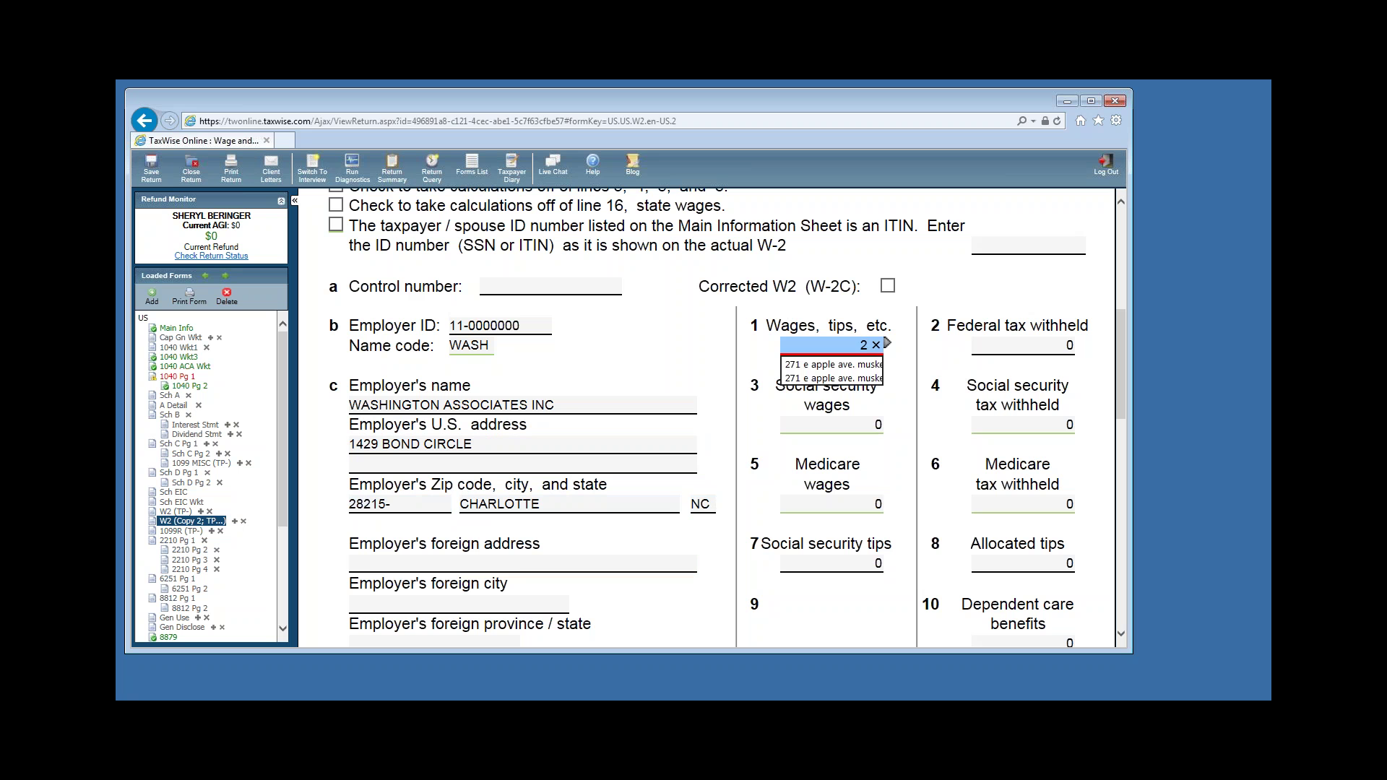
type("35")
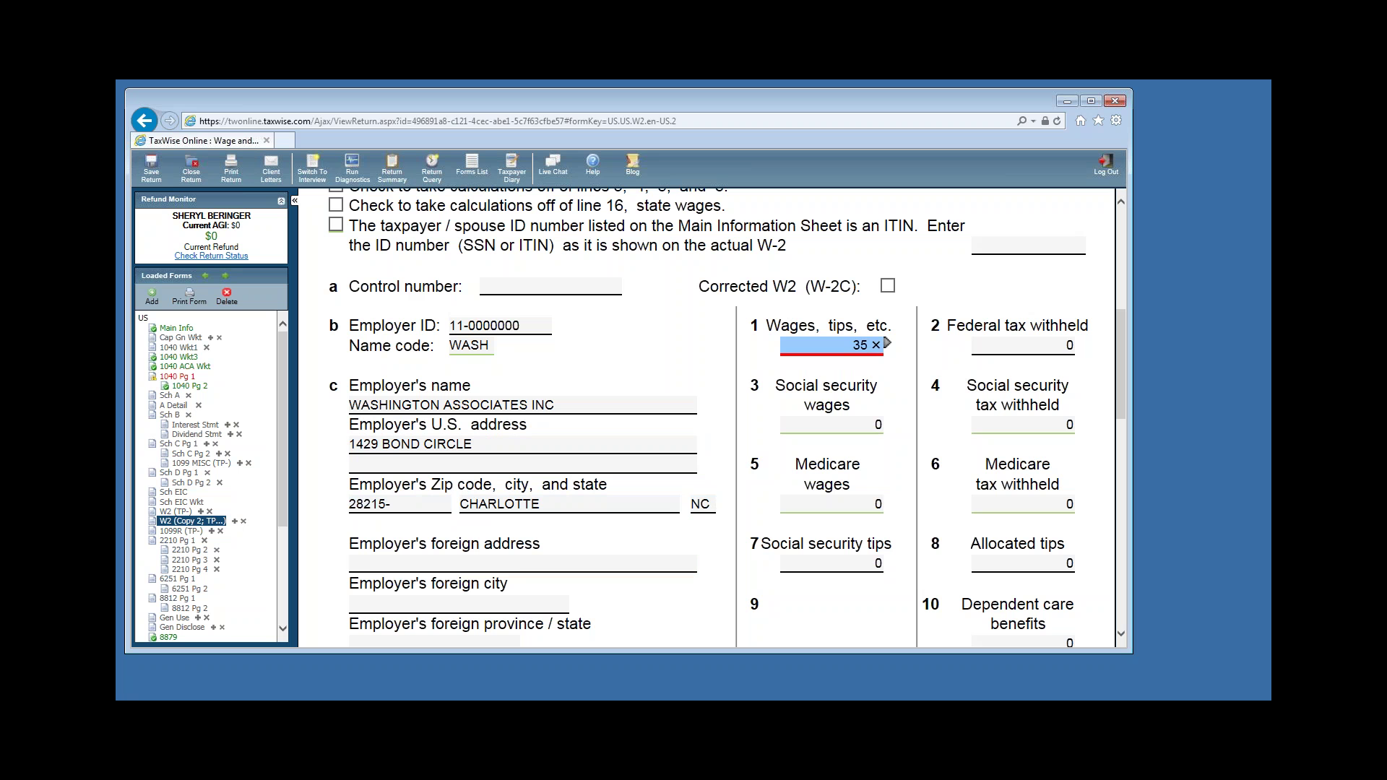
type("229")
left_click(997, 344)
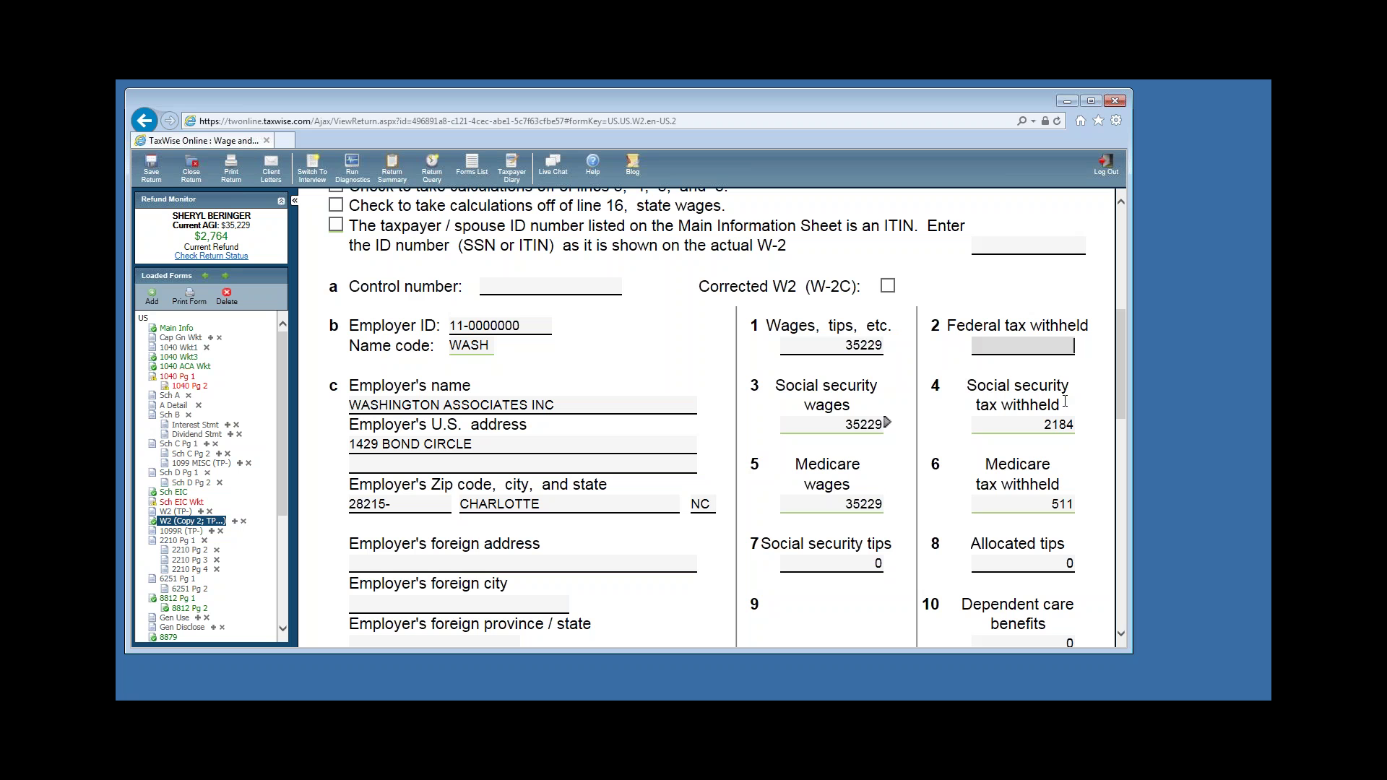
type("10")
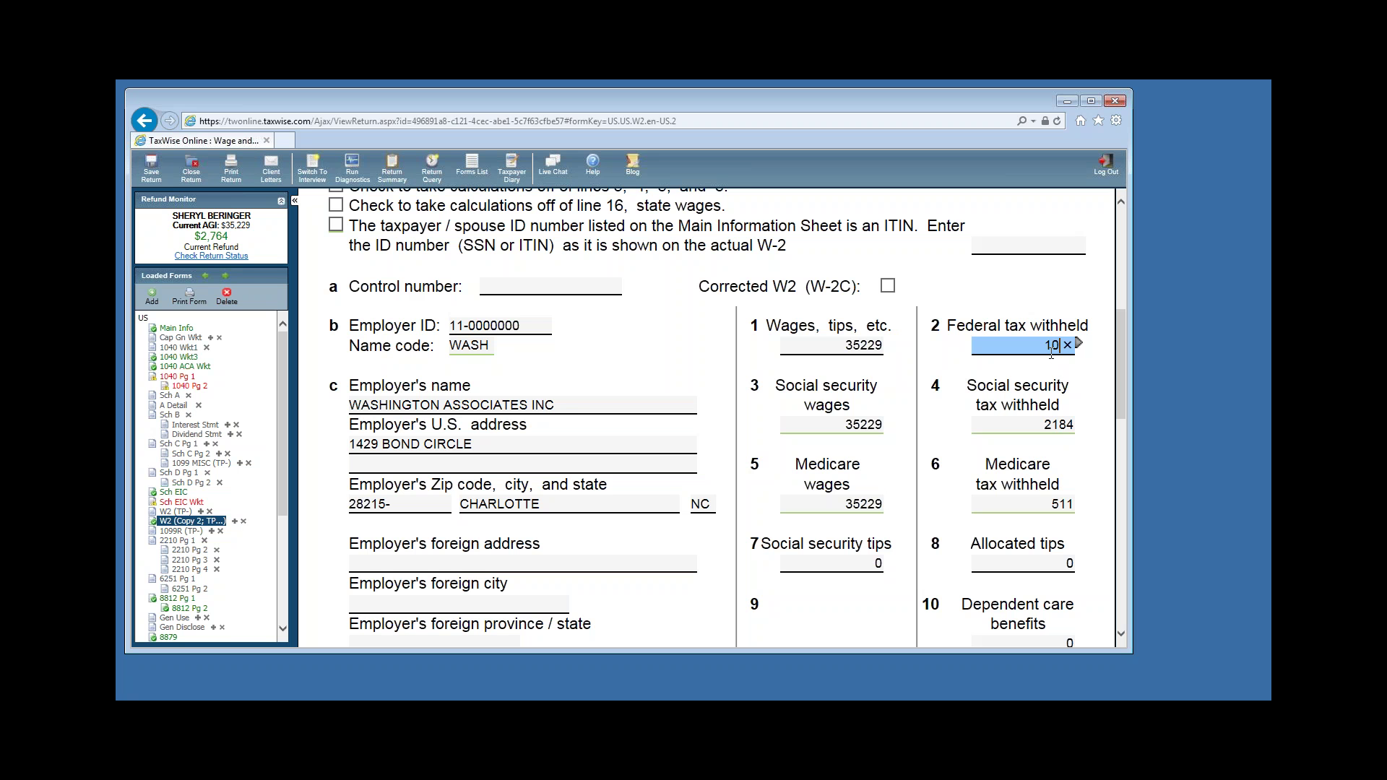
type("26")
key("Tab")
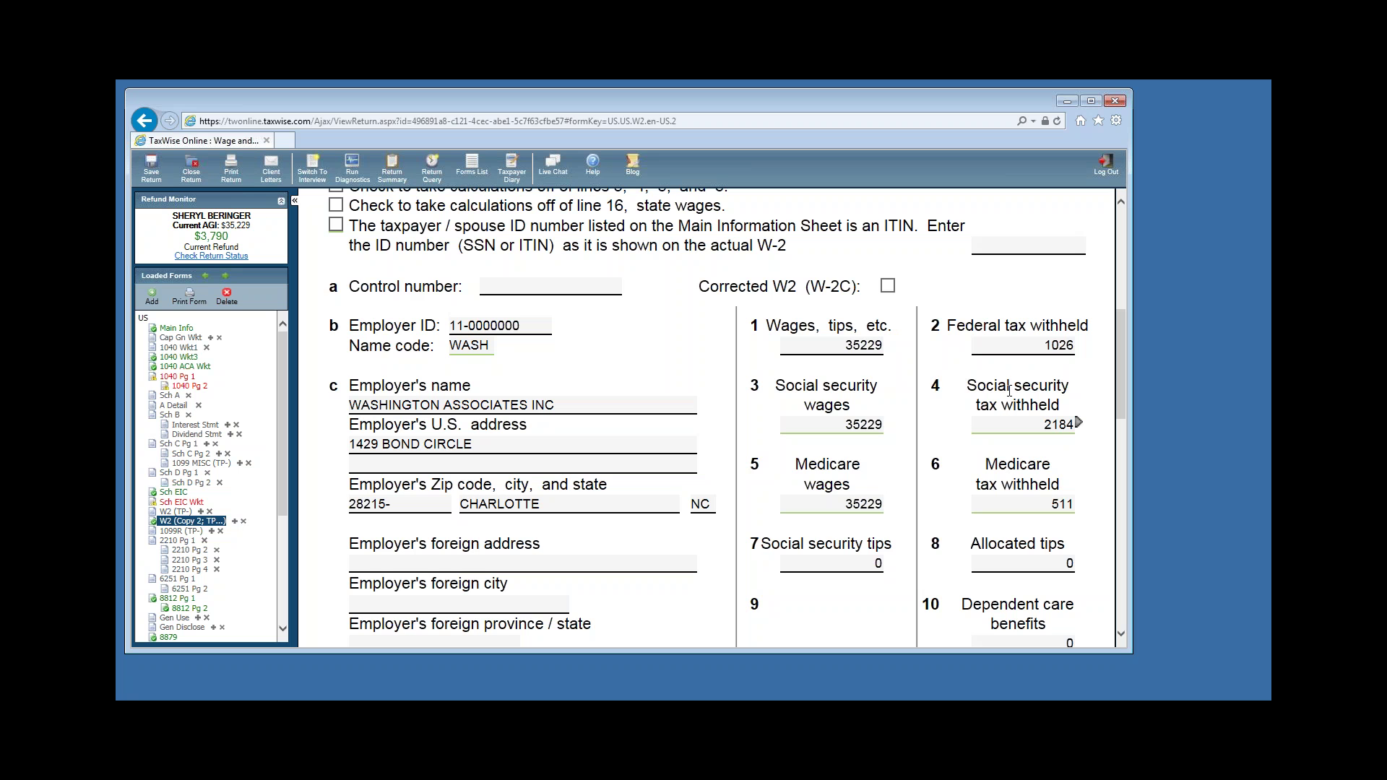
Check the Retirement plan box in box 13 of the W-2.
scroll(1008, 391, "down", 1)
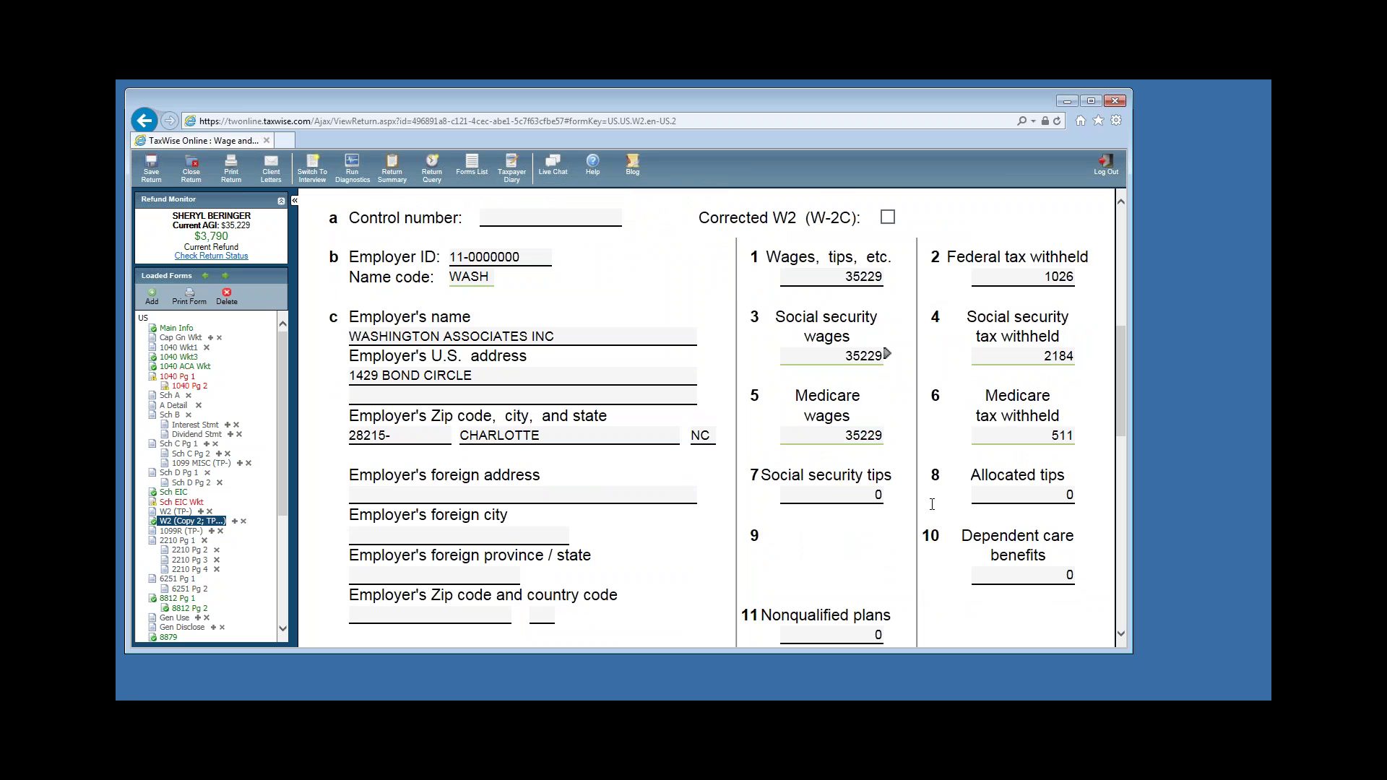
scroll(977, 488, "down", 1)
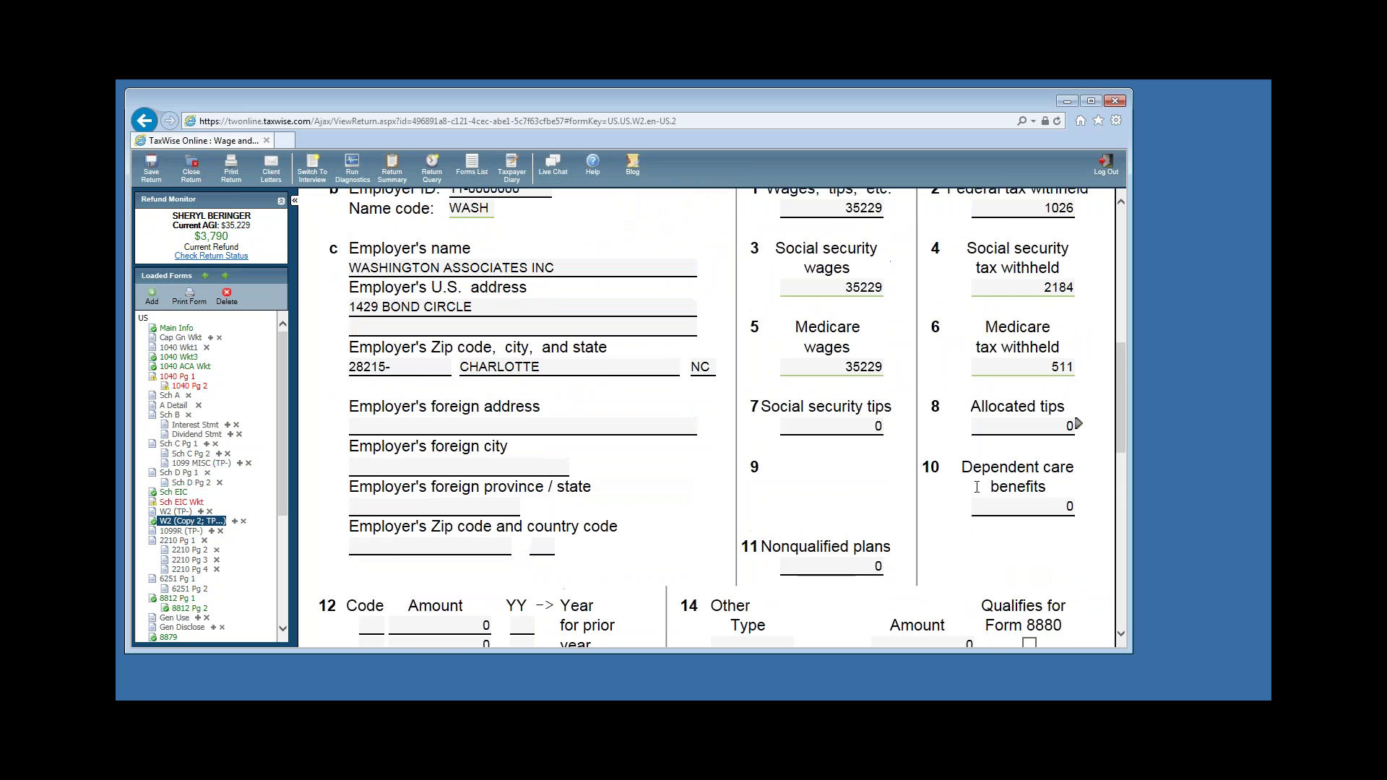
scroll(977, 487, "down", 3)
left_click(488, 558)
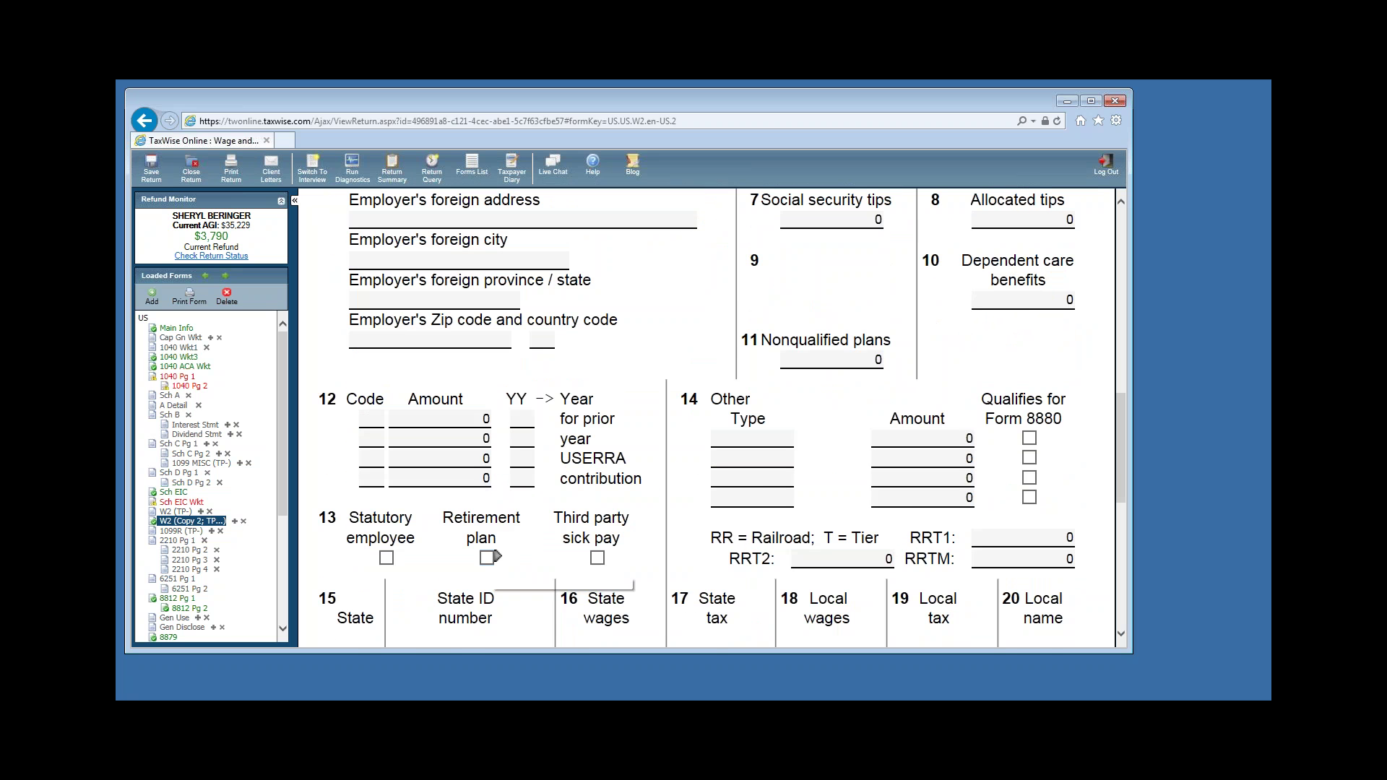
left_click(487, 558)
Add a box 12 entry with code D and amount 1200.
left_click(375, 421)
left_click(402, 419)
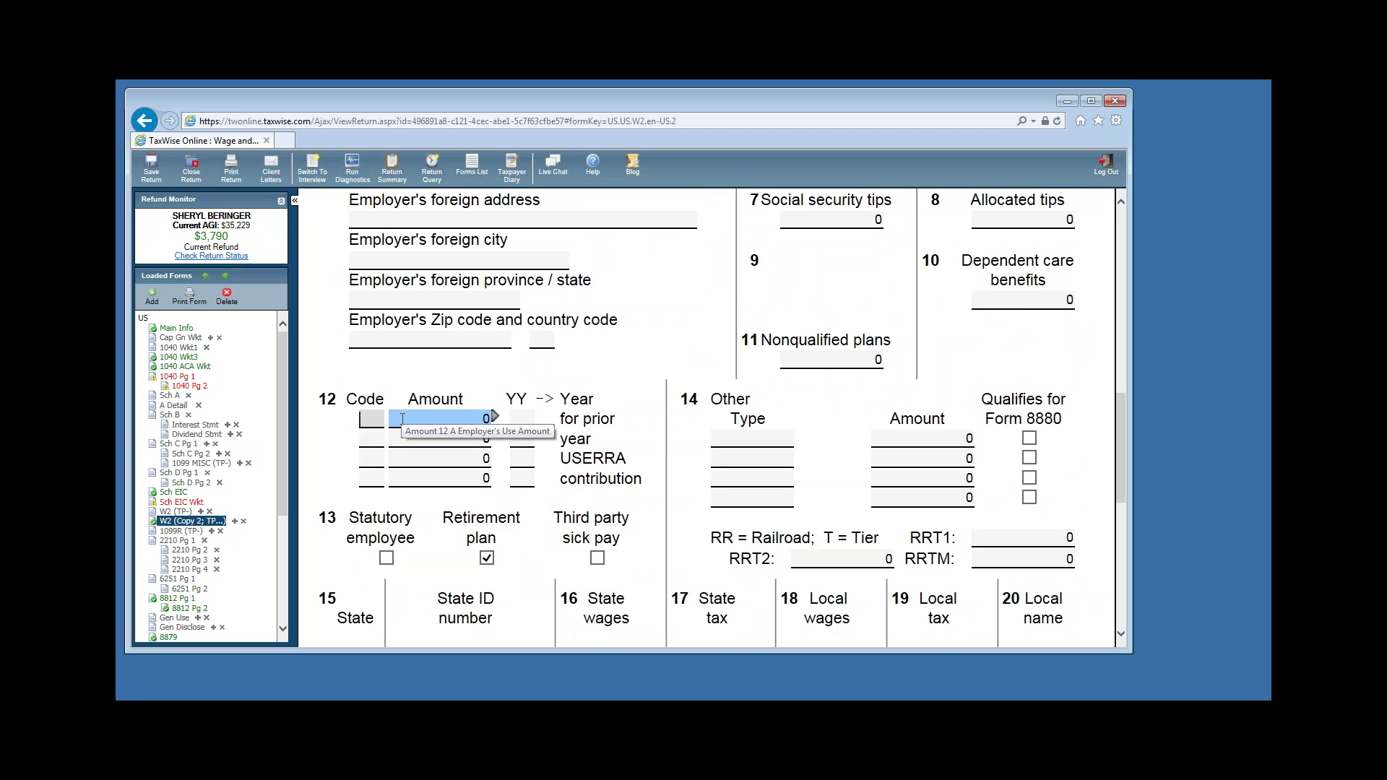
type("D")
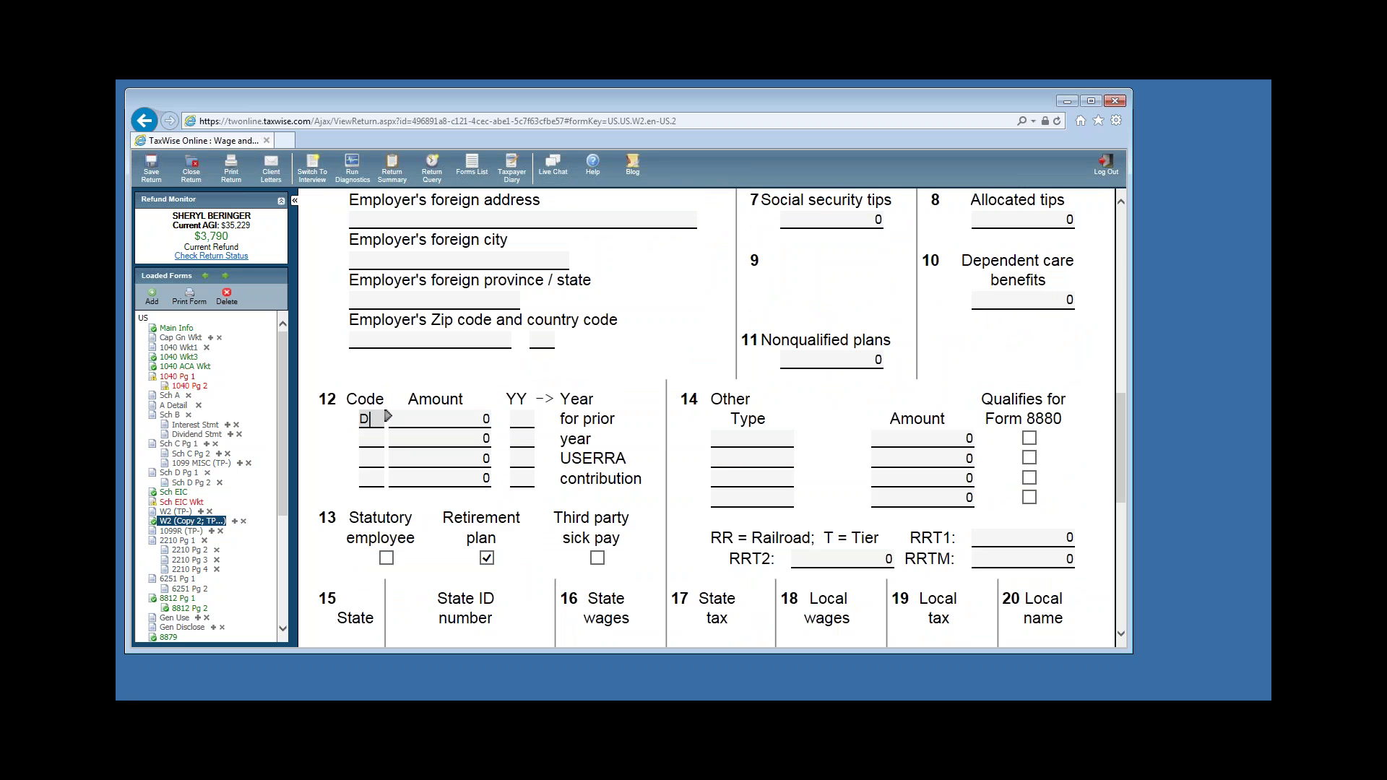
key("Tab")
type("1200")
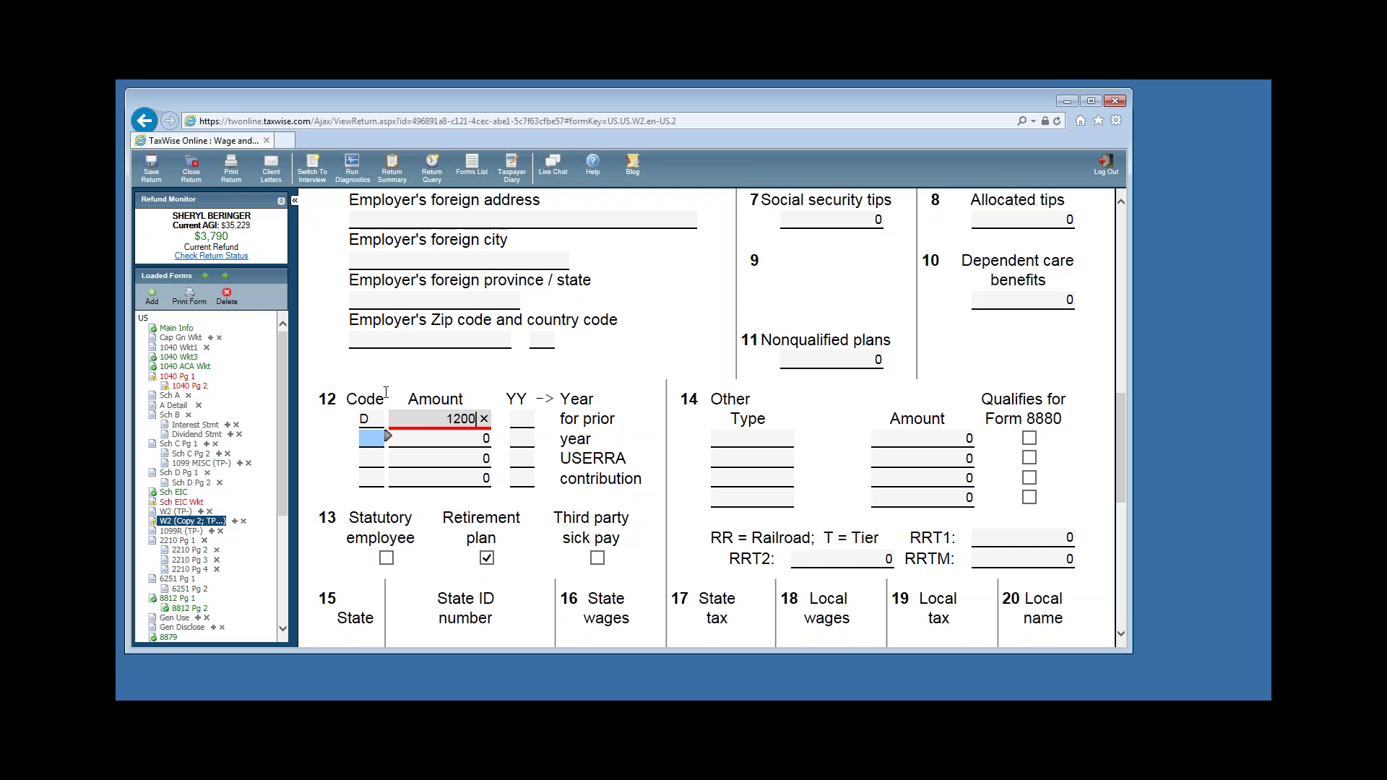
key("Tab")
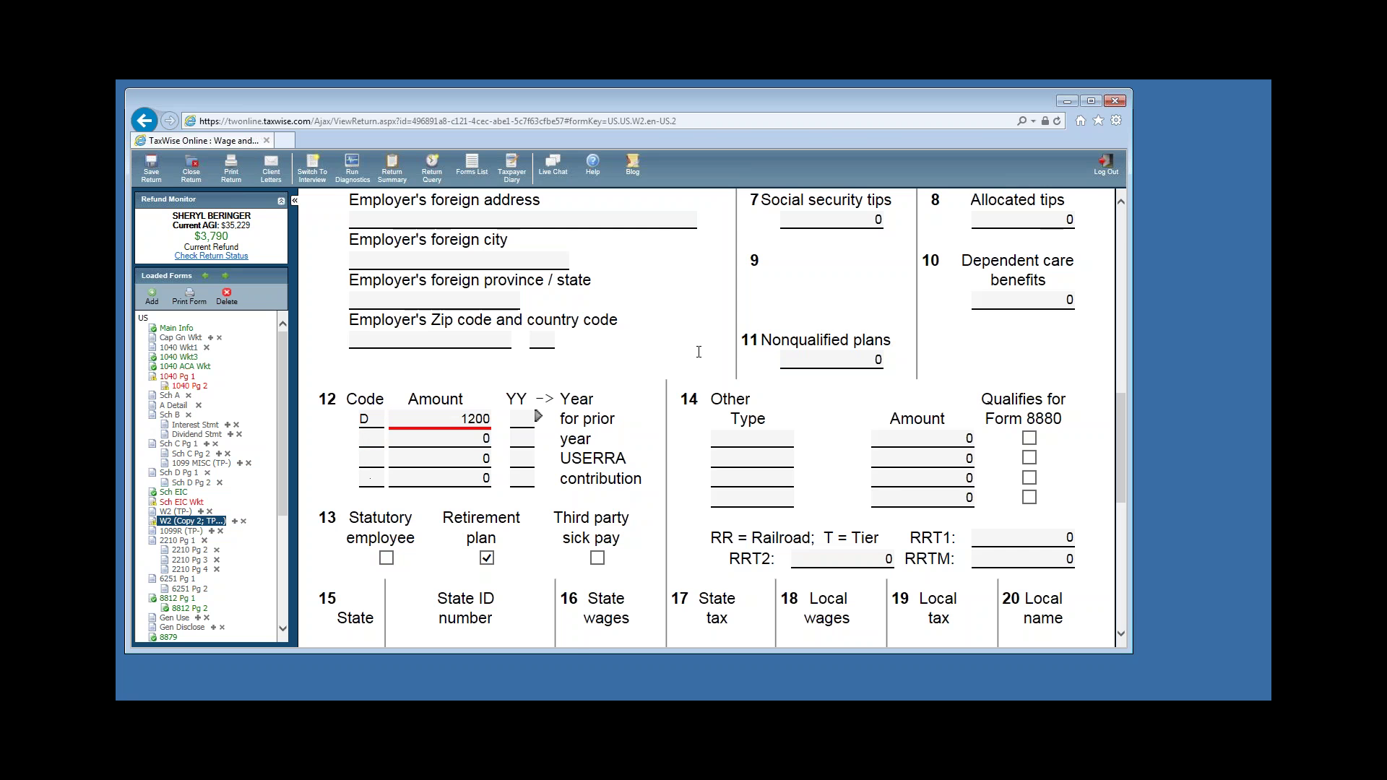
scroll(722, 357, "up", 1)
scroll(722, 357, "up", 3)
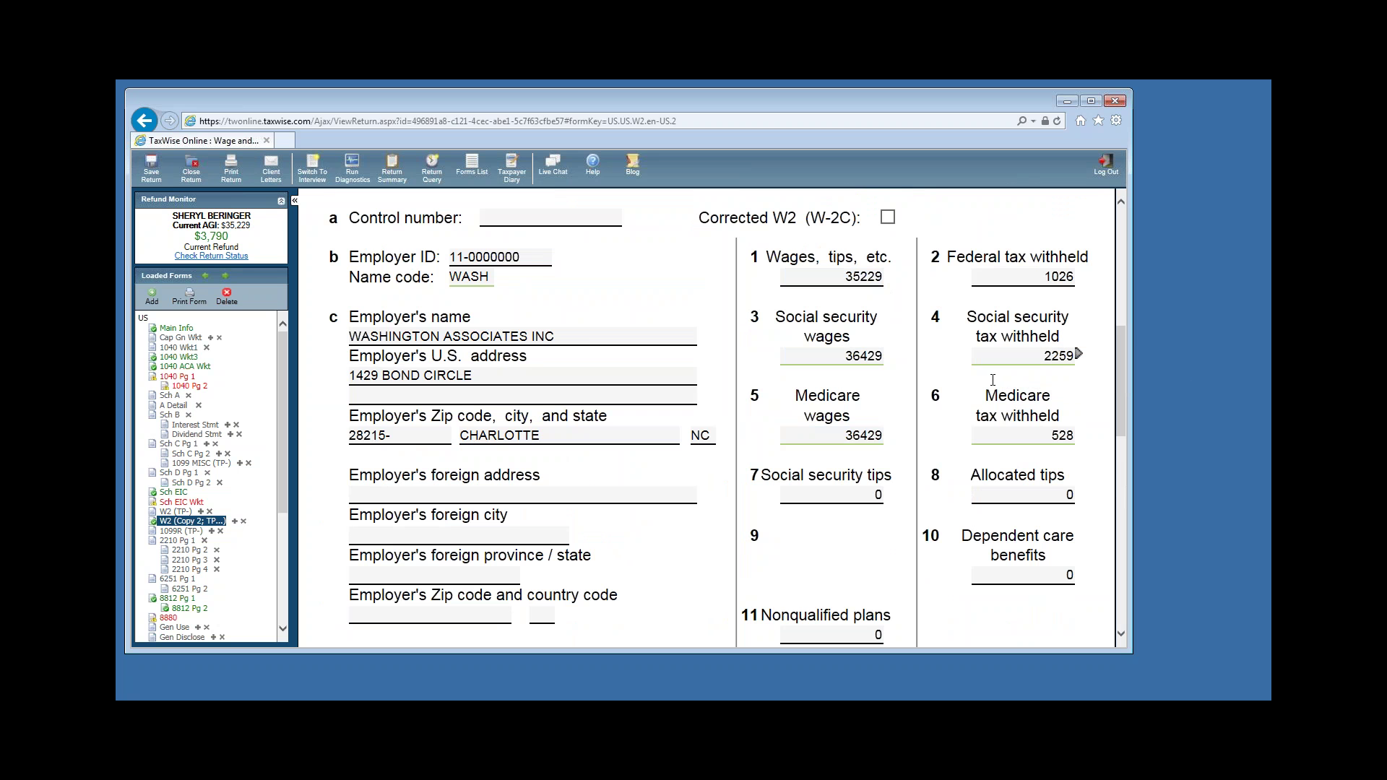
Turn off automatic calculation for boxes 3–6 and override social security tax withheld to 1530.
scroll(993, 379, "up", 3)
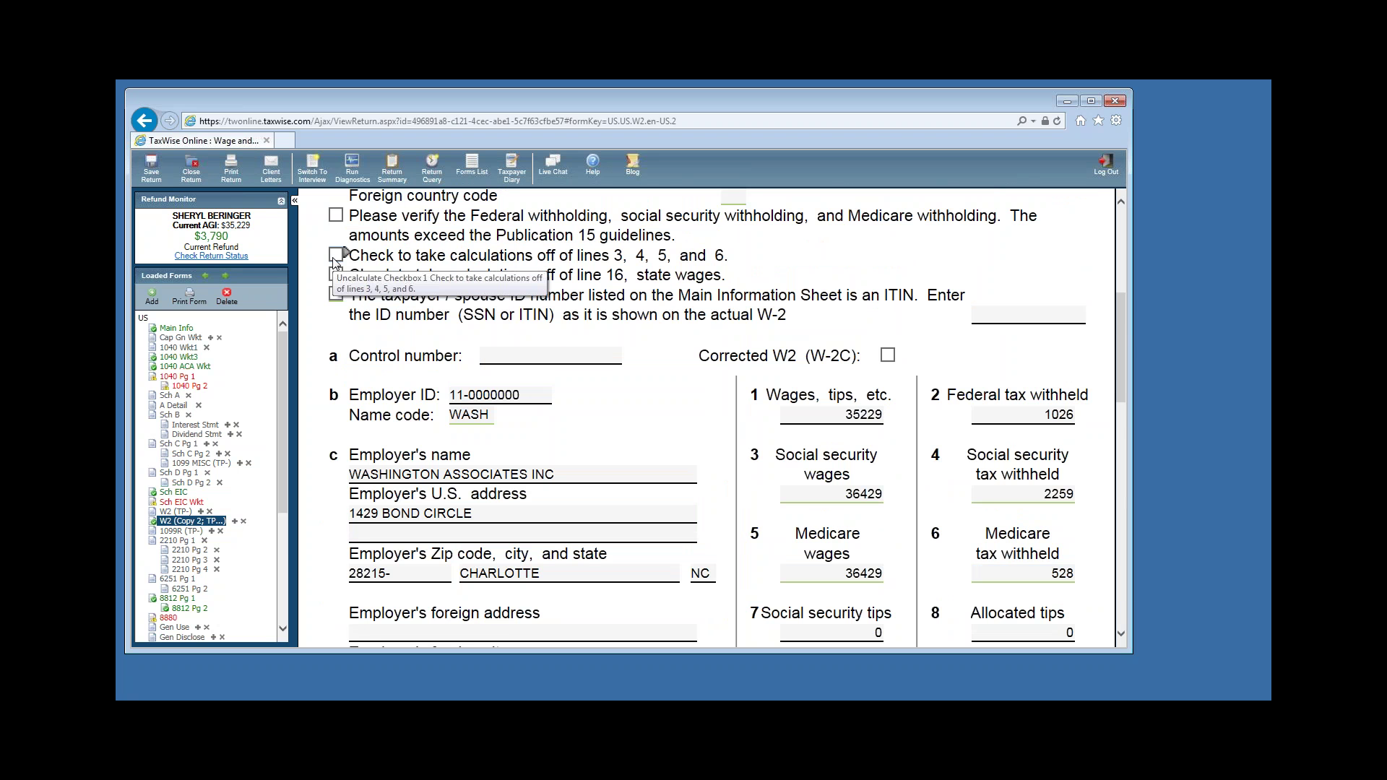
left_click(335, 255)
left_click(1045, 497)
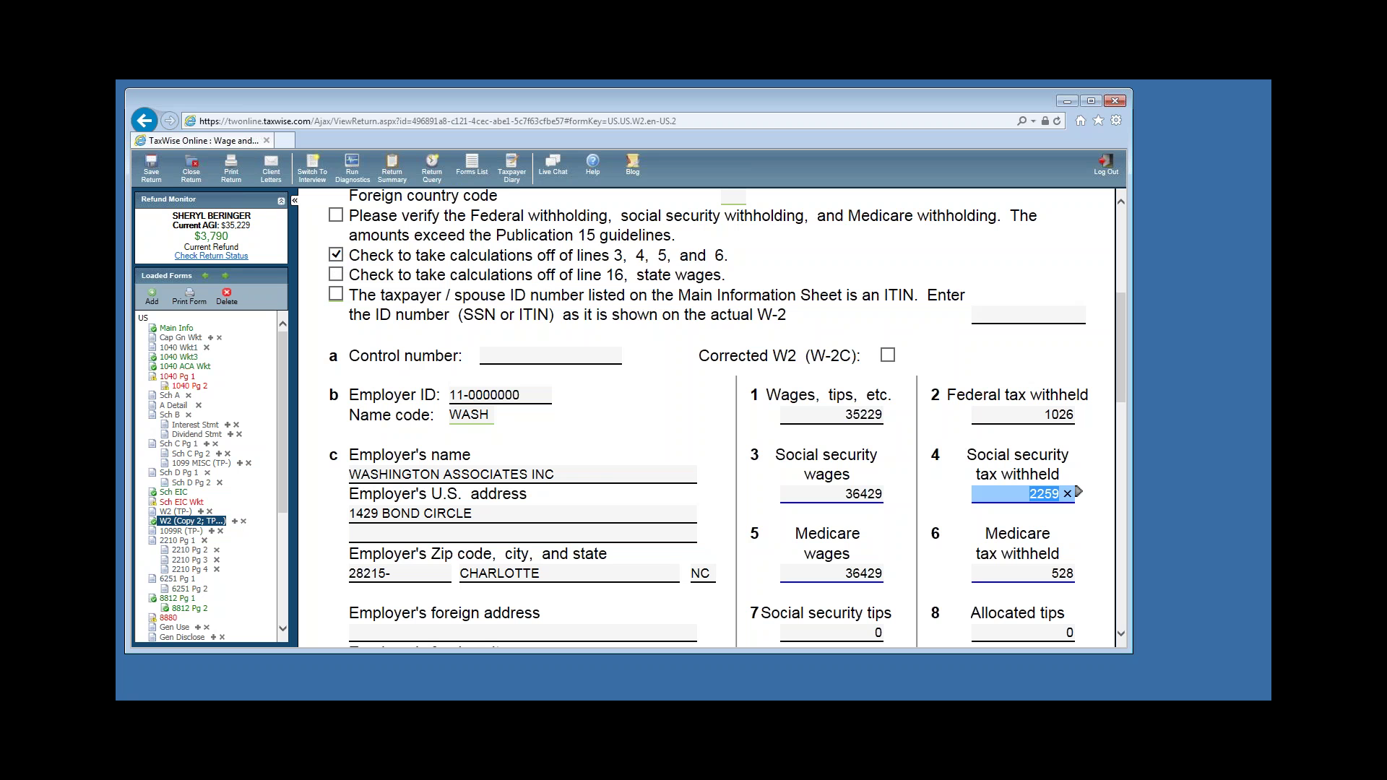
type("1530")
left_click(1081, 514)
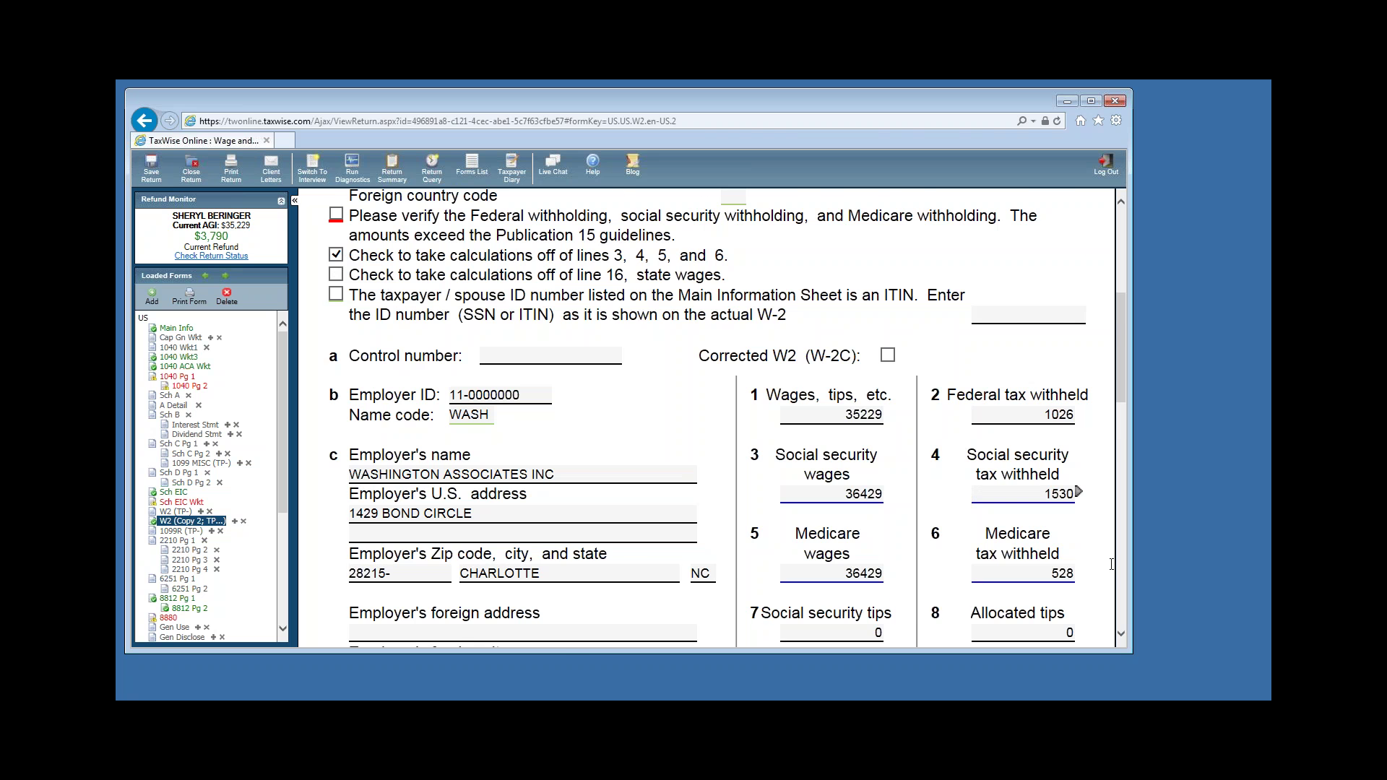
scroll(1082, 514, "down", 3)
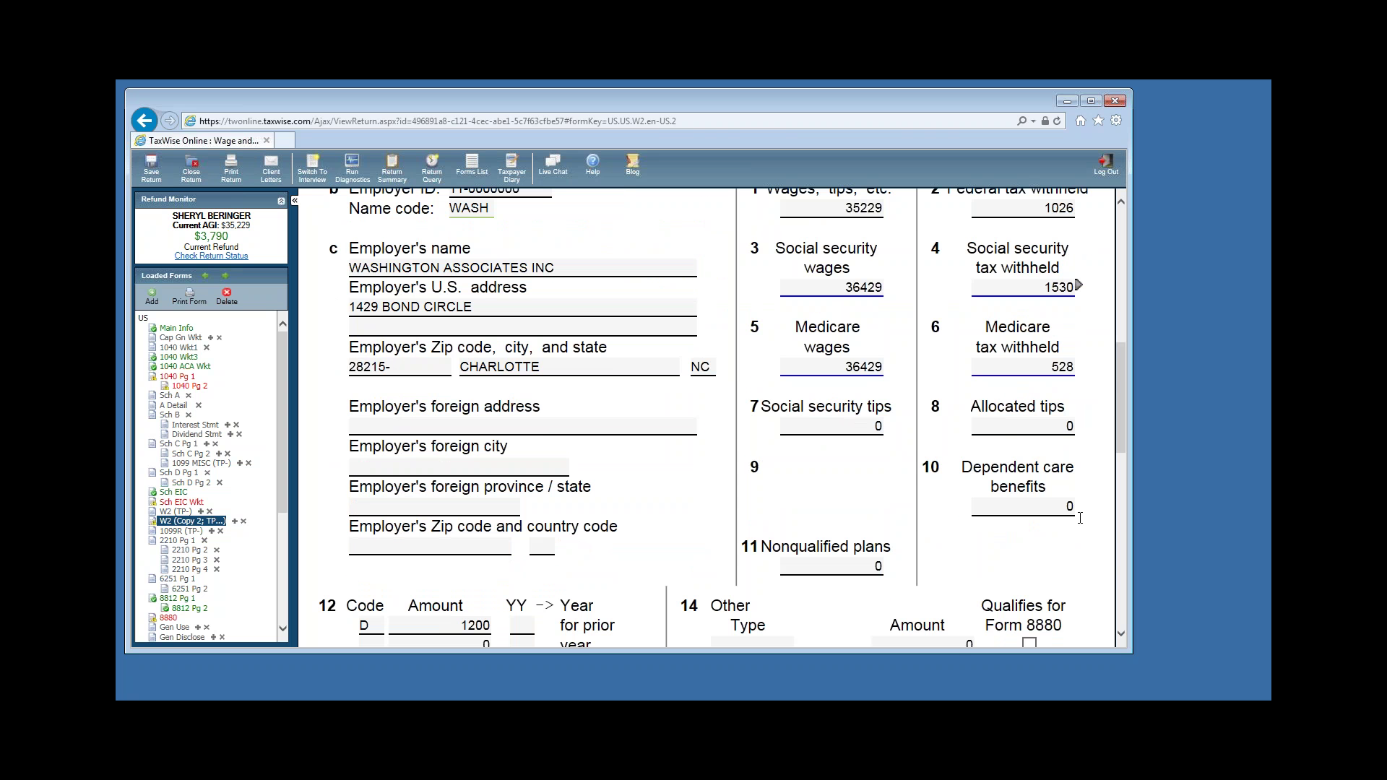
scroll(1080, 518, "down", 3)
Enter state MI, the employer's state ID and state tax of 360 in the W-2 state row.
left_click(1060, 508)
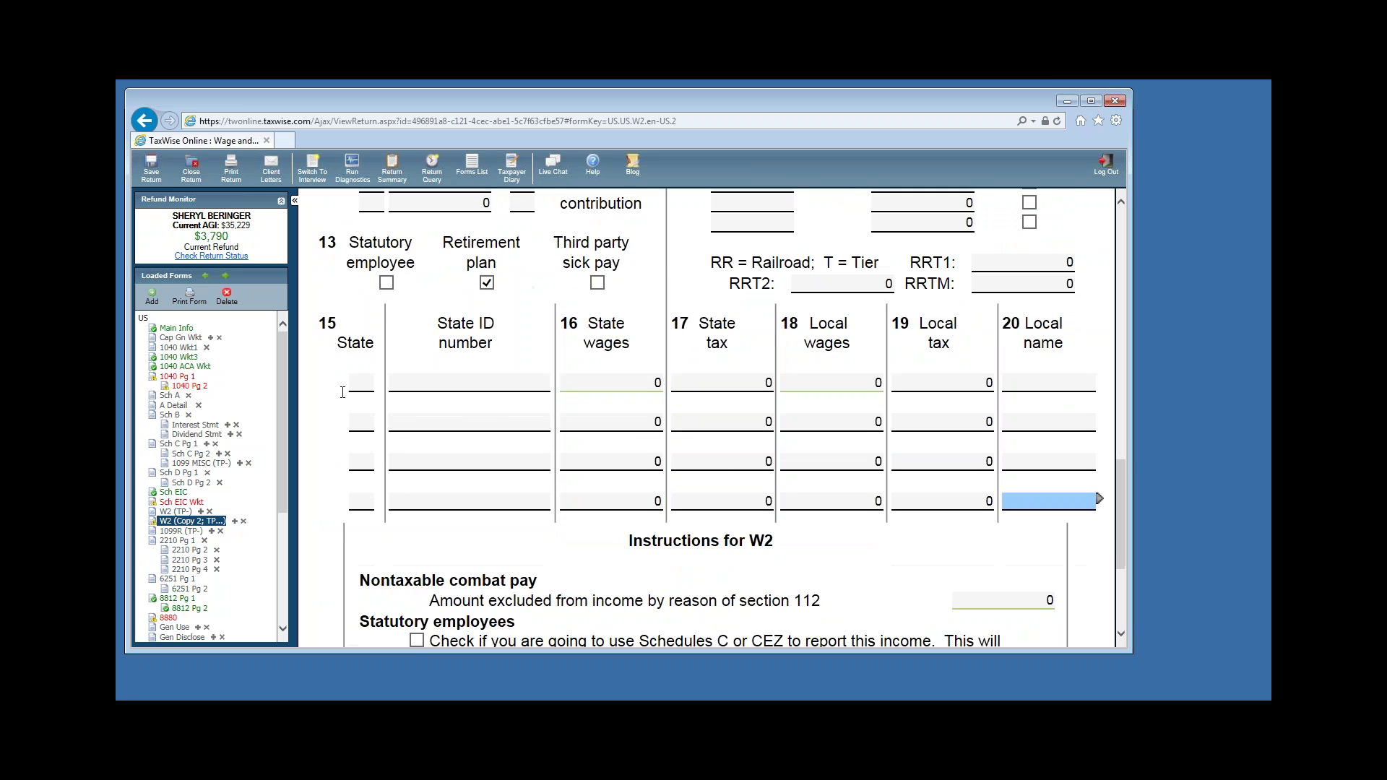
left_click(361, 383)
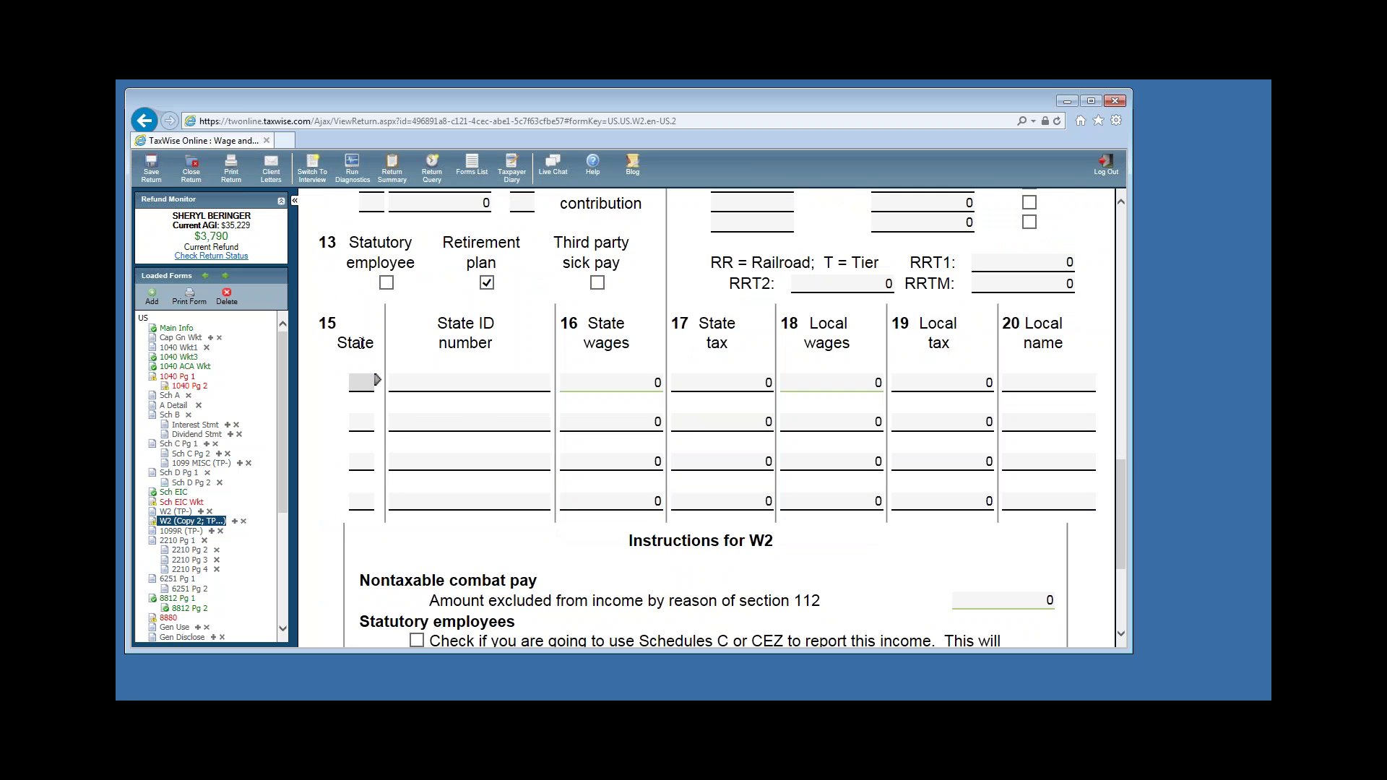
type("MI")
key("Tab")
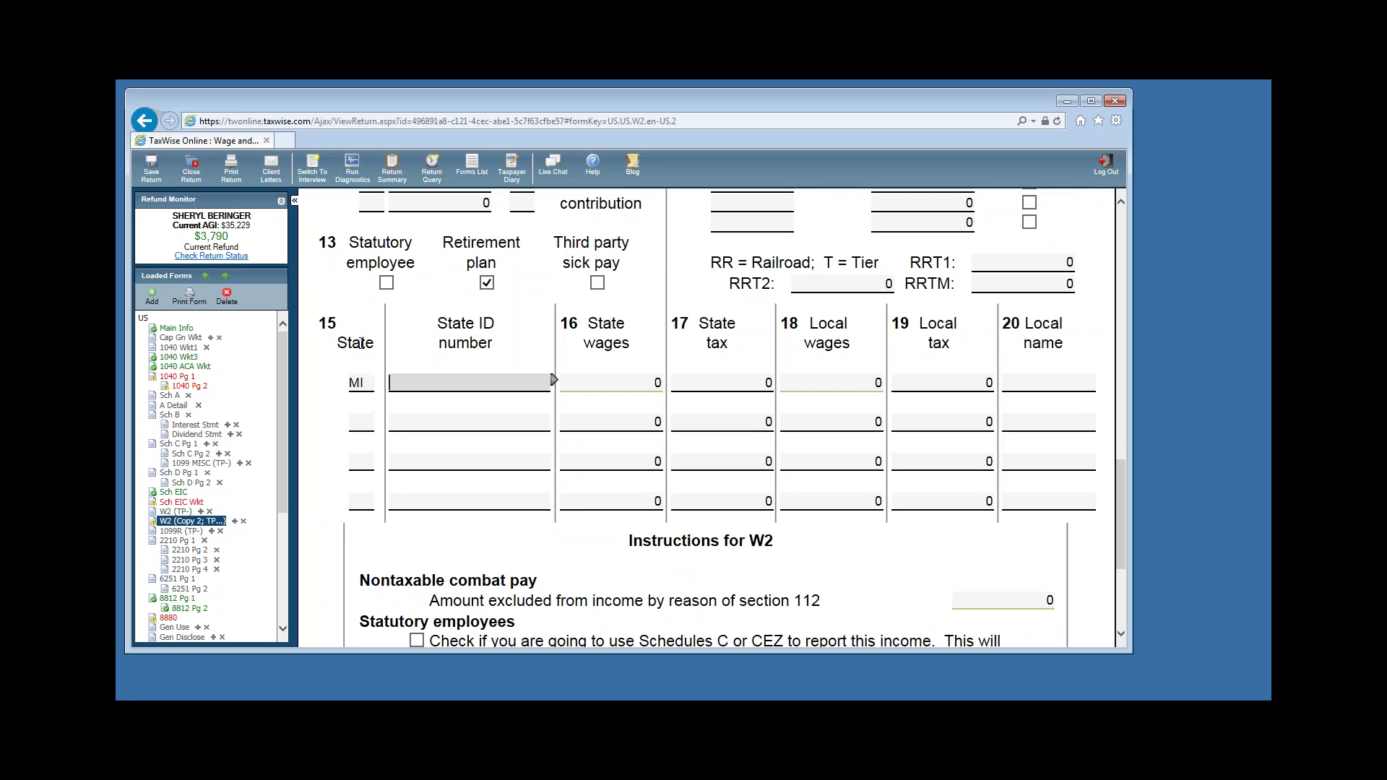
type("345789123")
left_click(702, 384)
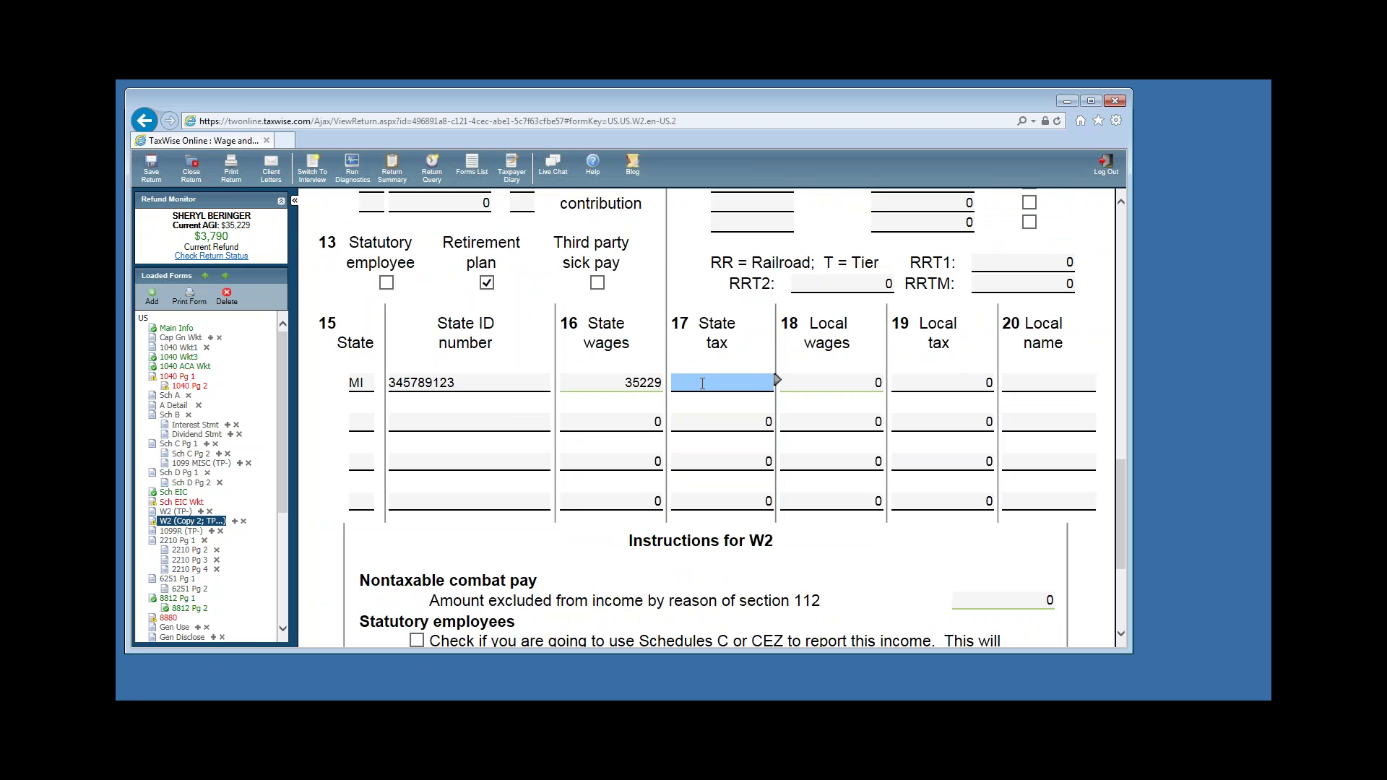
type("360")
Enter local tax of 344 with locality name MUSKEGON.
left_click(979, 383)
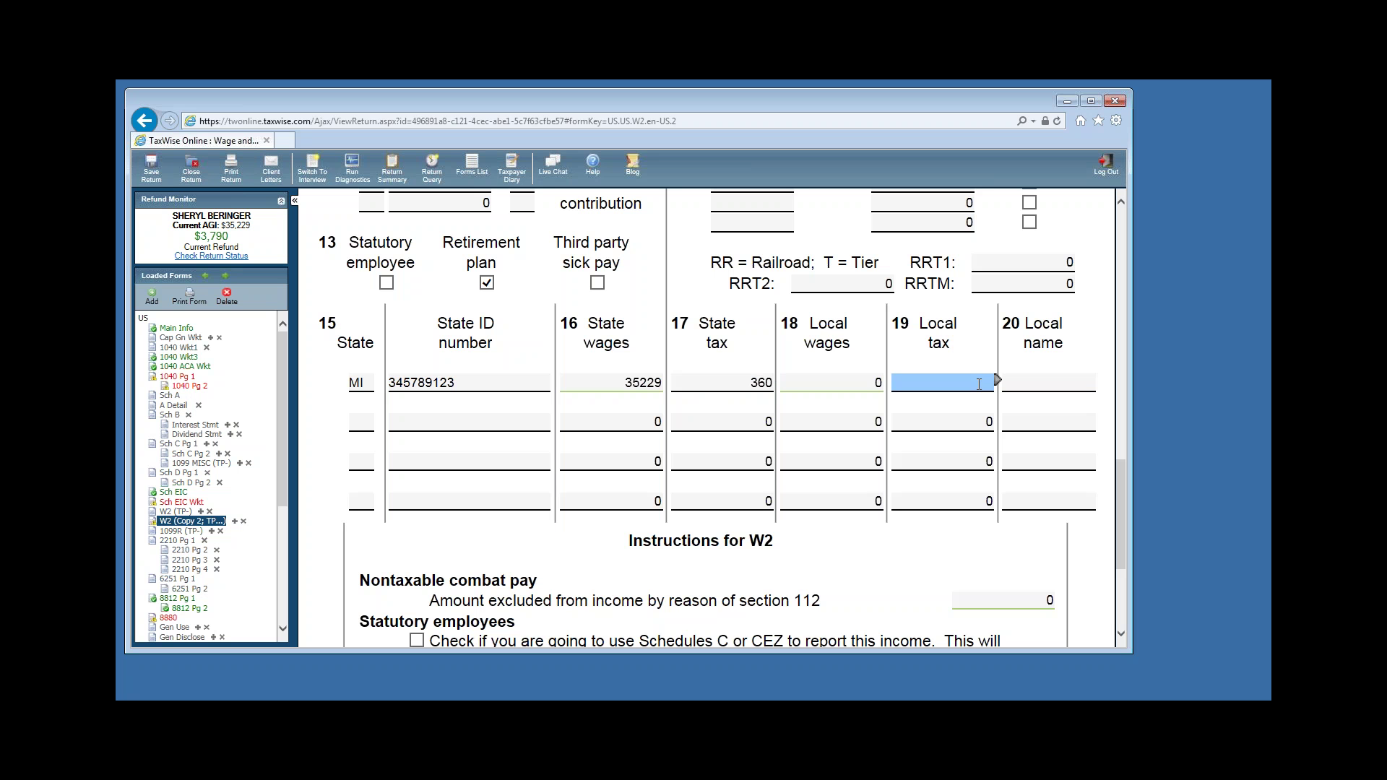
type("344")
key("Tab")
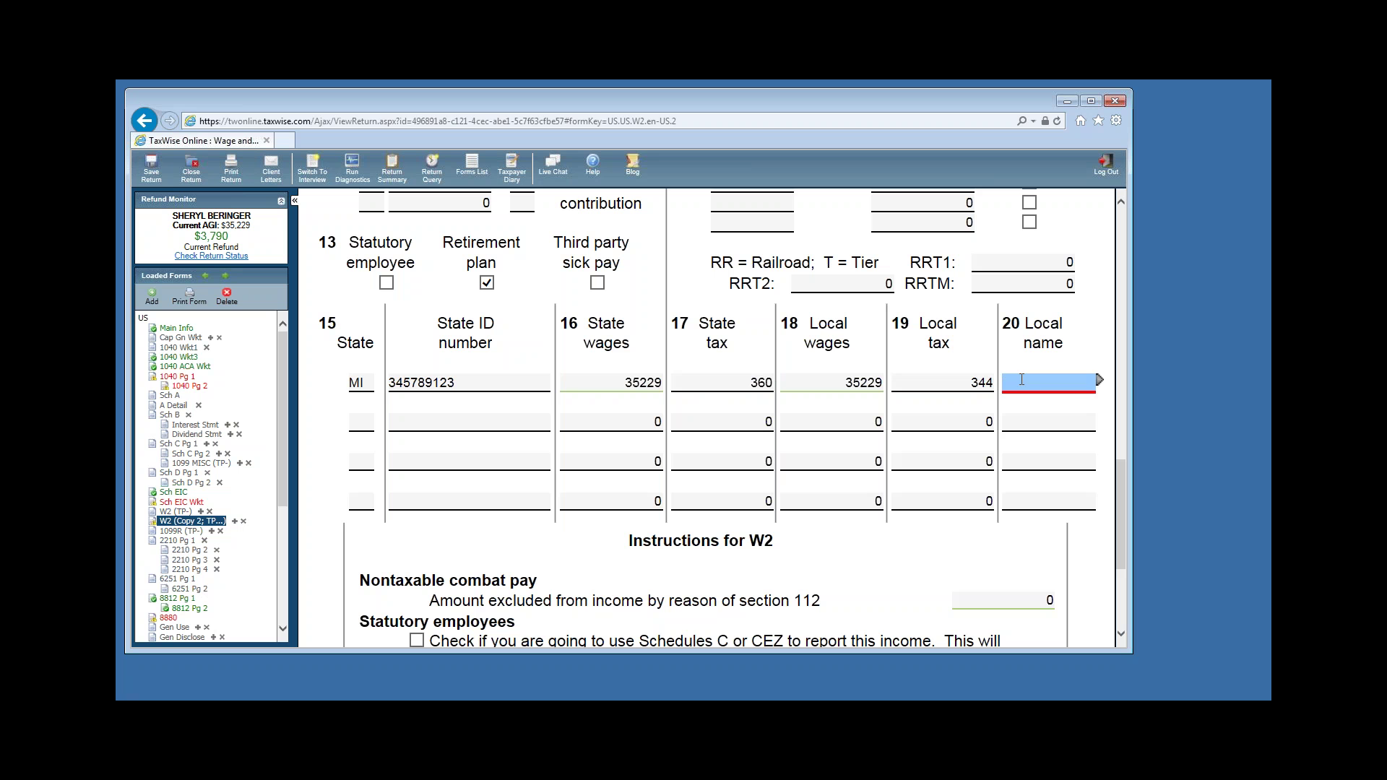
type("MUSKEGON")
key("Down")
left_click(1025, 385)
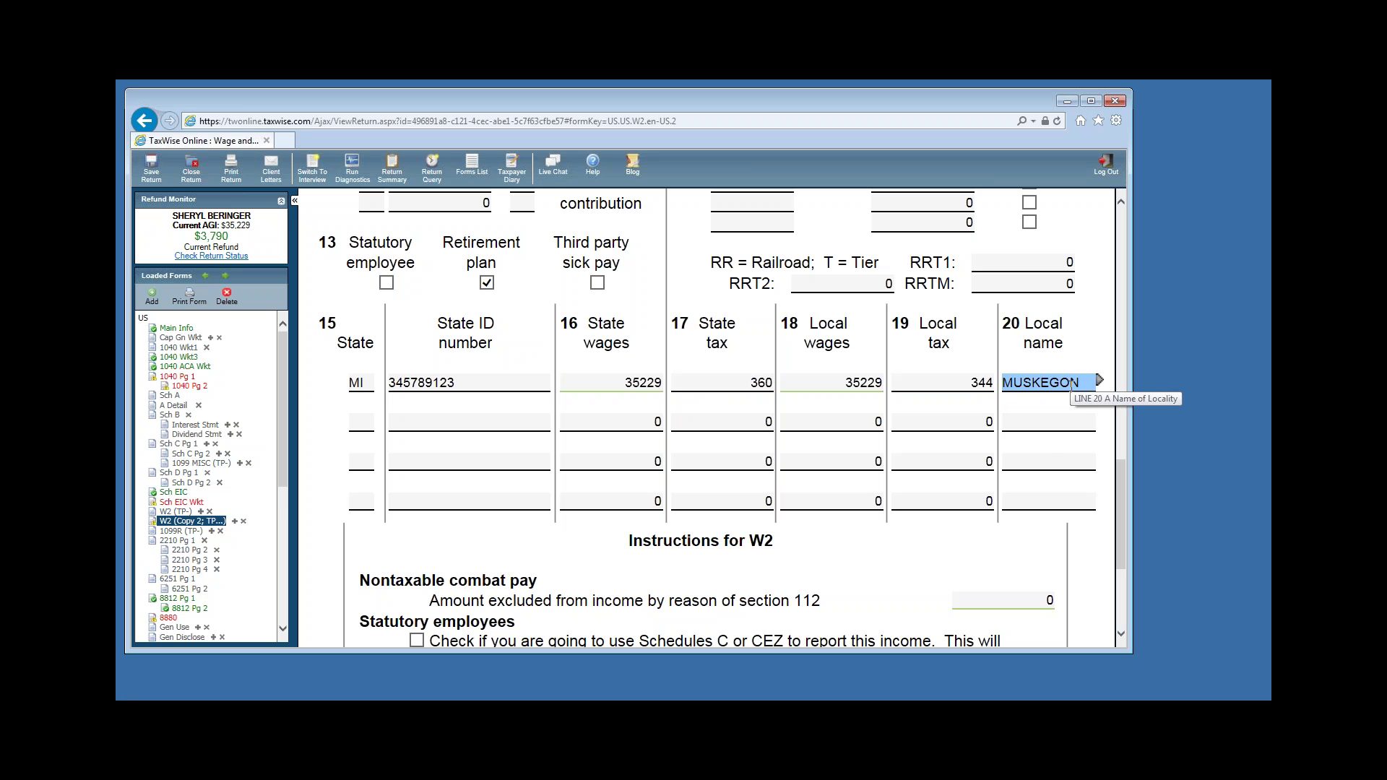
Mark the W-2 federal withholding as verified and return to Form 1040 page 1.
scroll(1001, 526, "down", 3)
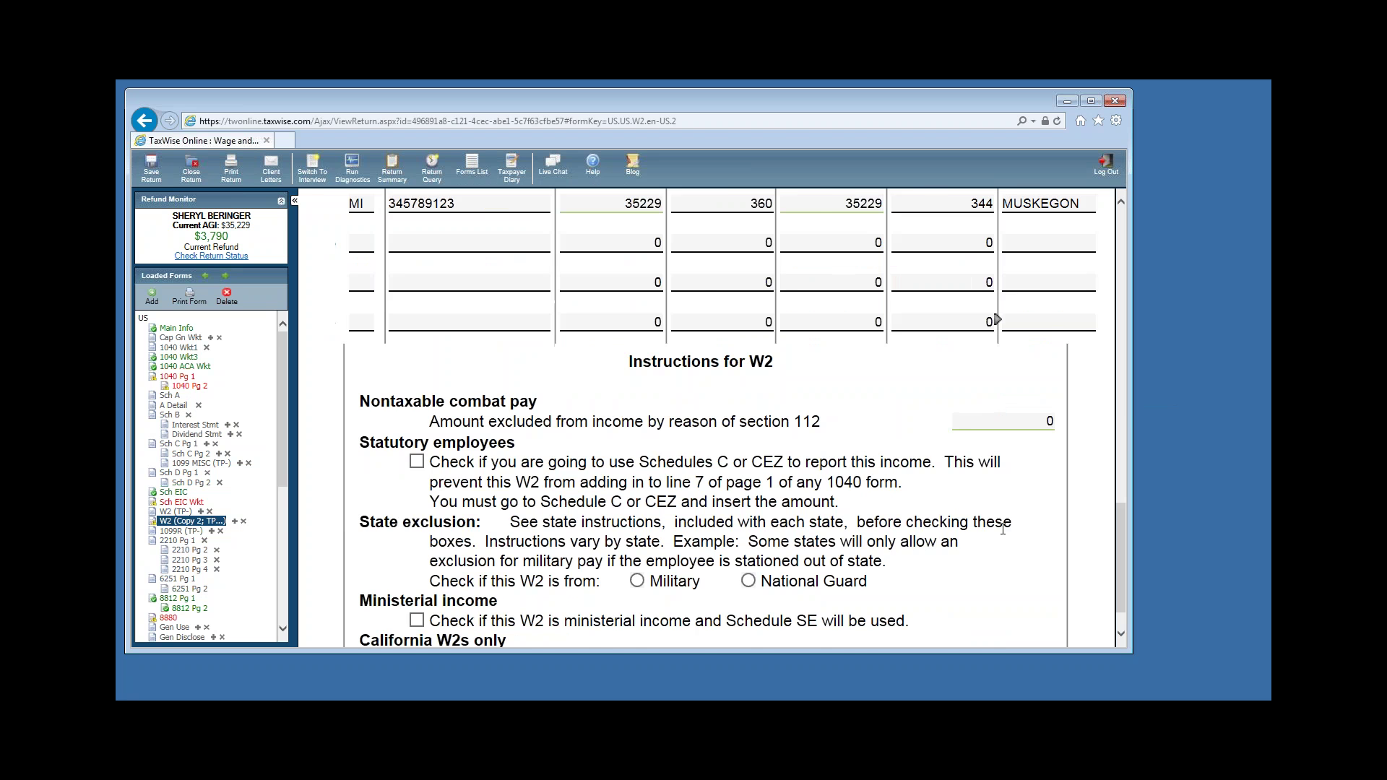
scroll(1002, 529, "up", 4)
scroll(1003, 529, "up", 5)
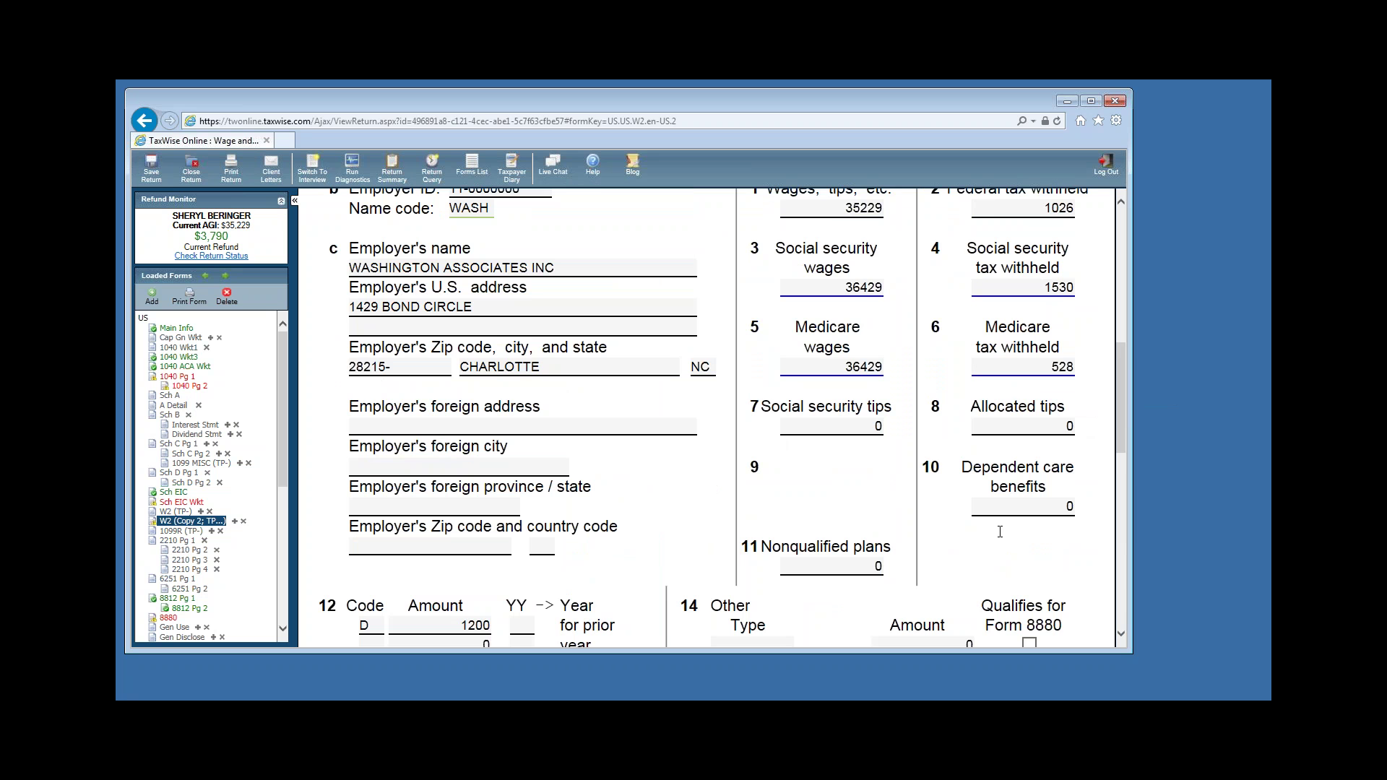
scroll(1041, 519, "up", 4)
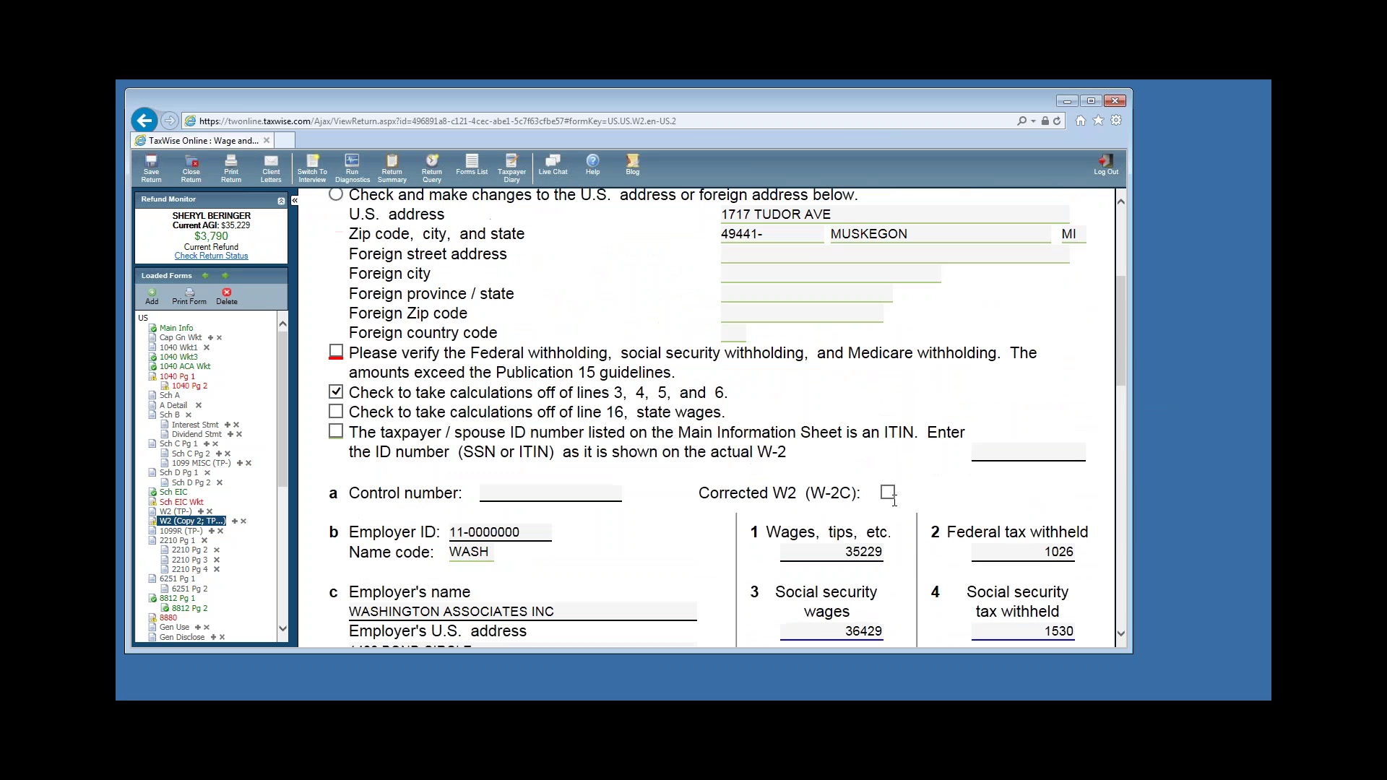
left_click(337, 353)
left_click(179, 378)
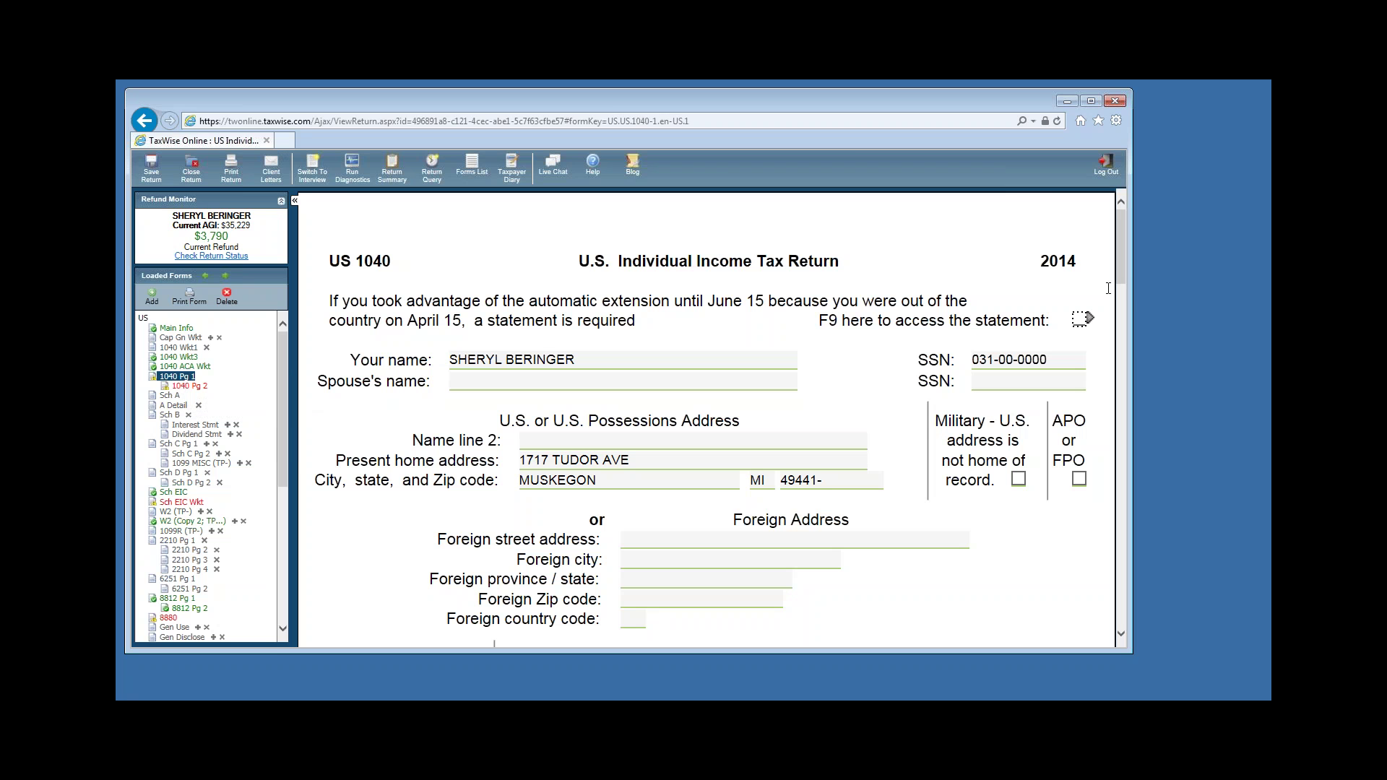
scroll(1125, 284, "down", 3)
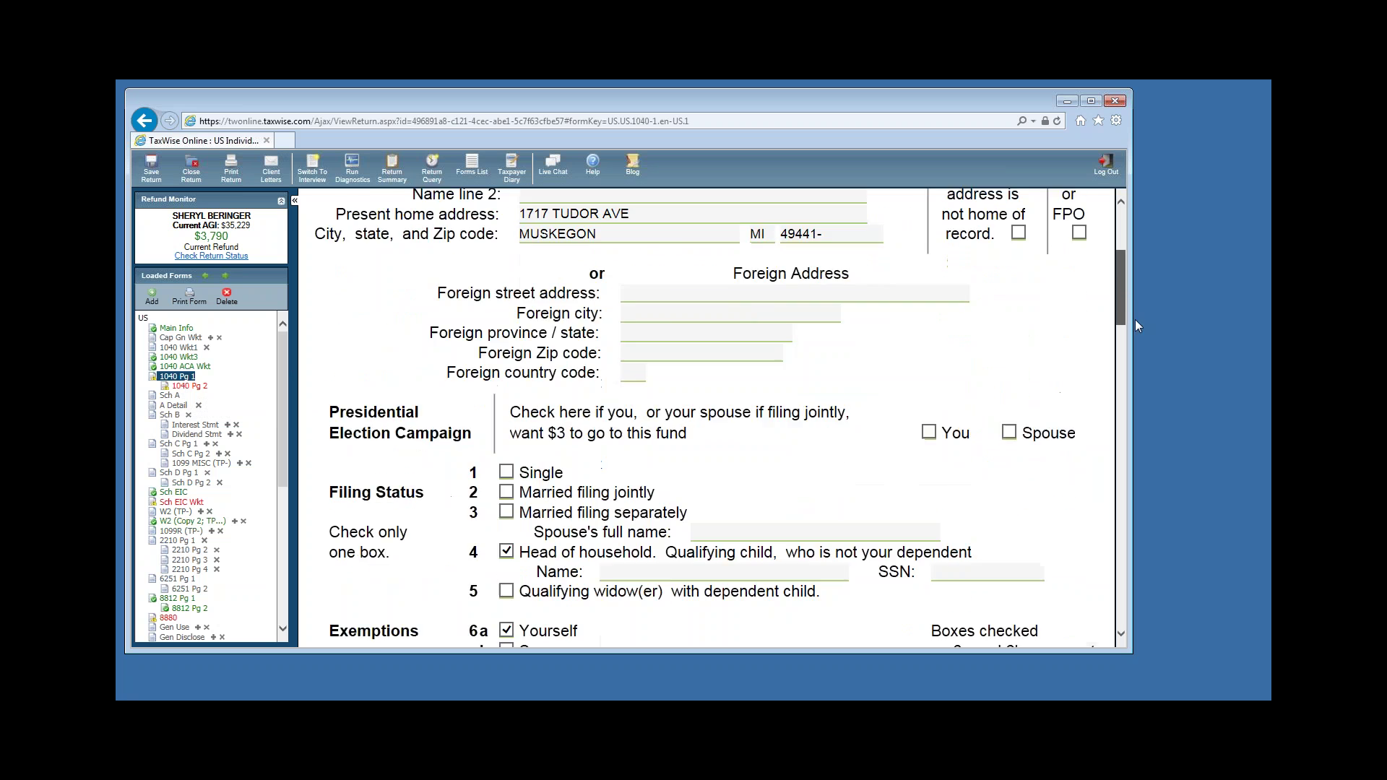
scroll(1138, 325, "down", 10)
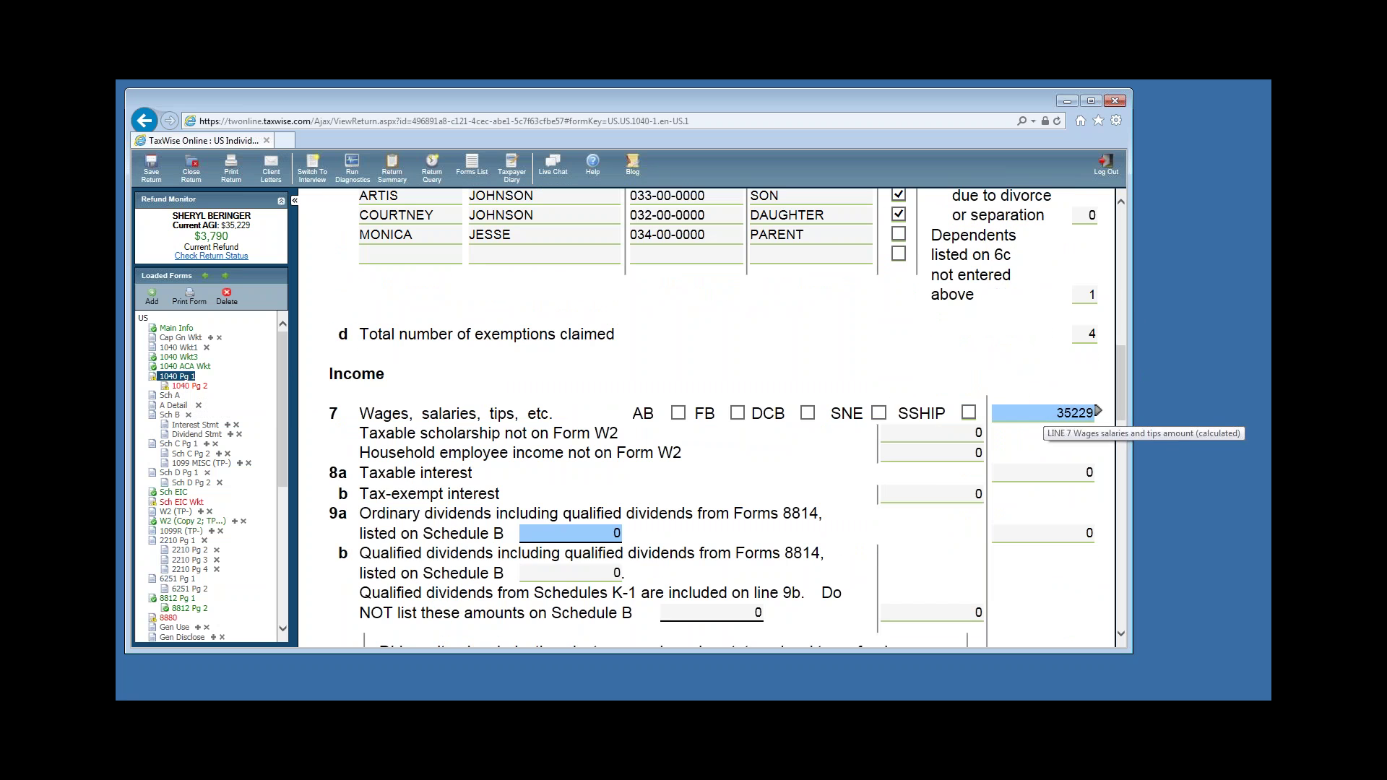
left_click_drag(1117, 378, 1146, 465)
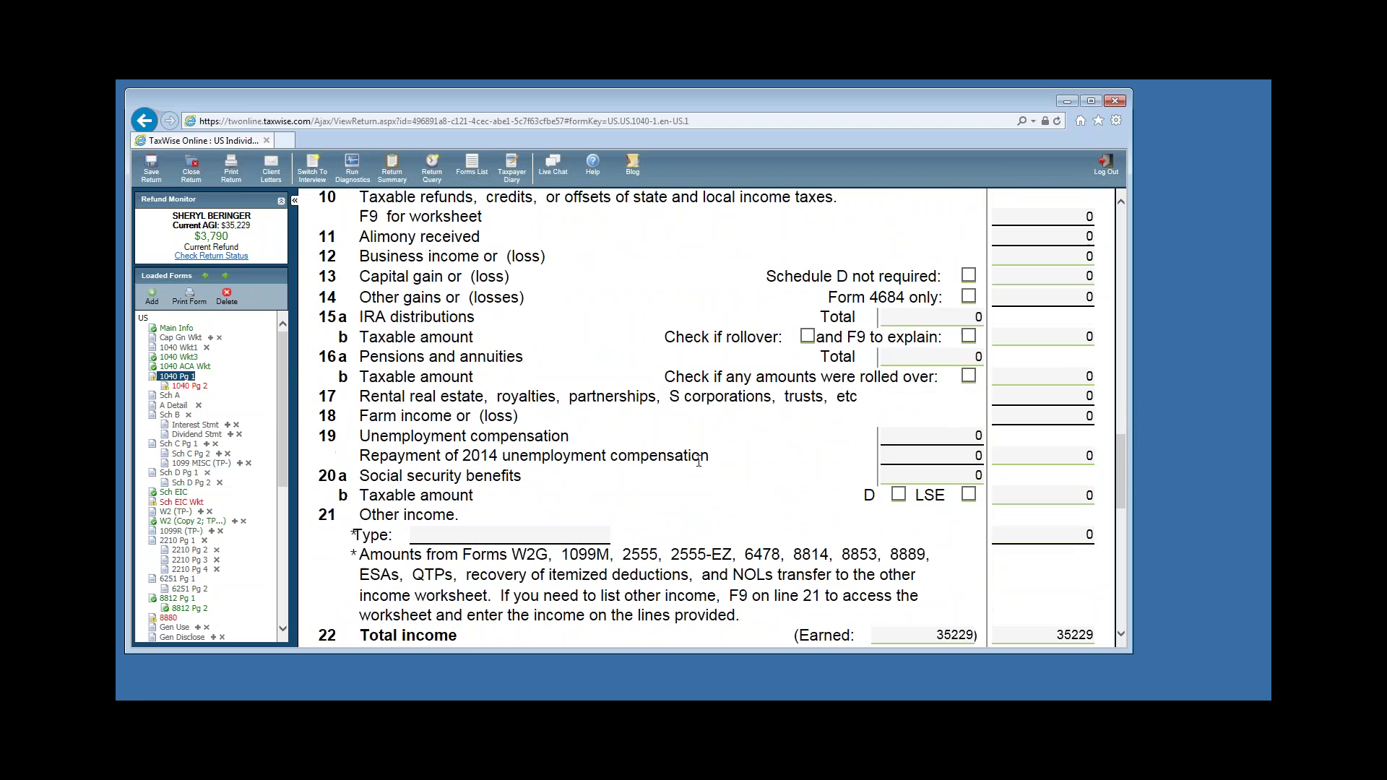
left_click(975, 438)
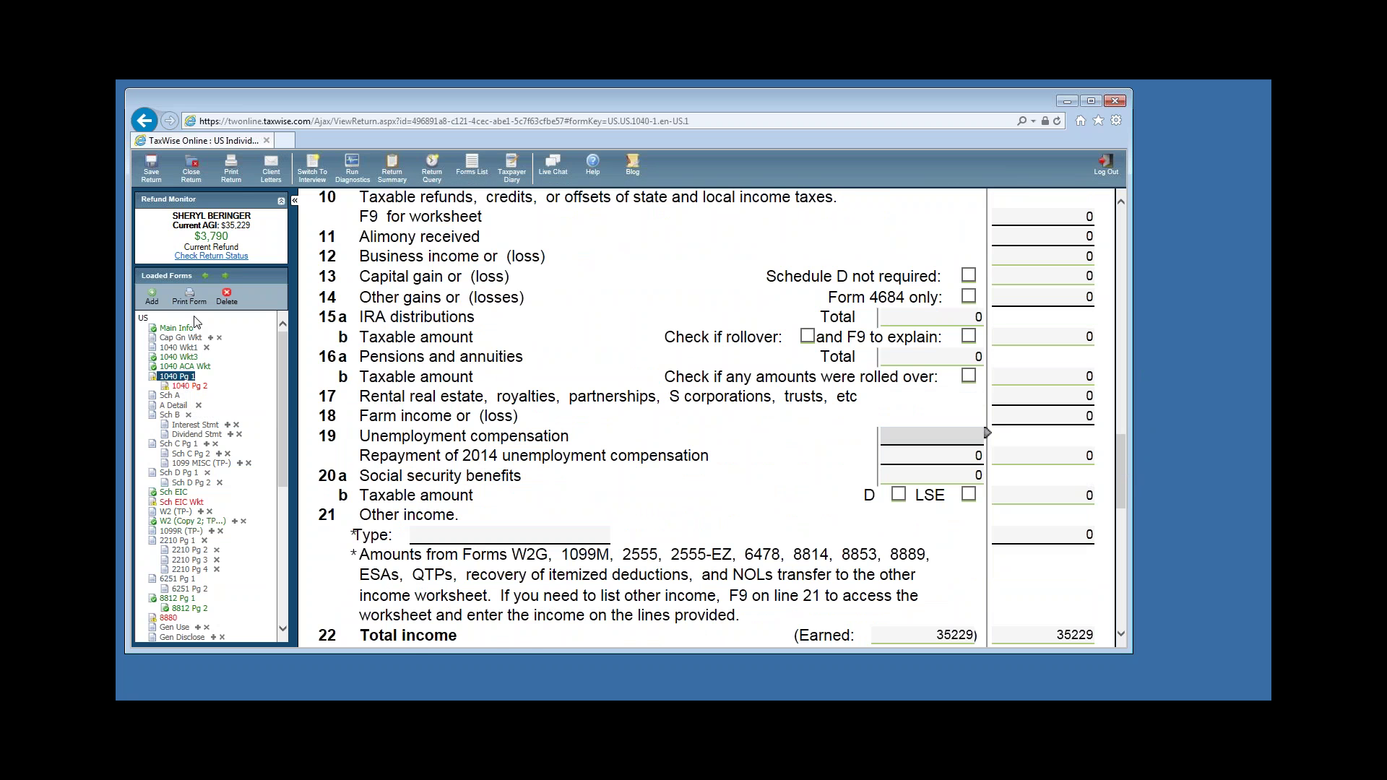
scroll(731, 477, "up", 7)
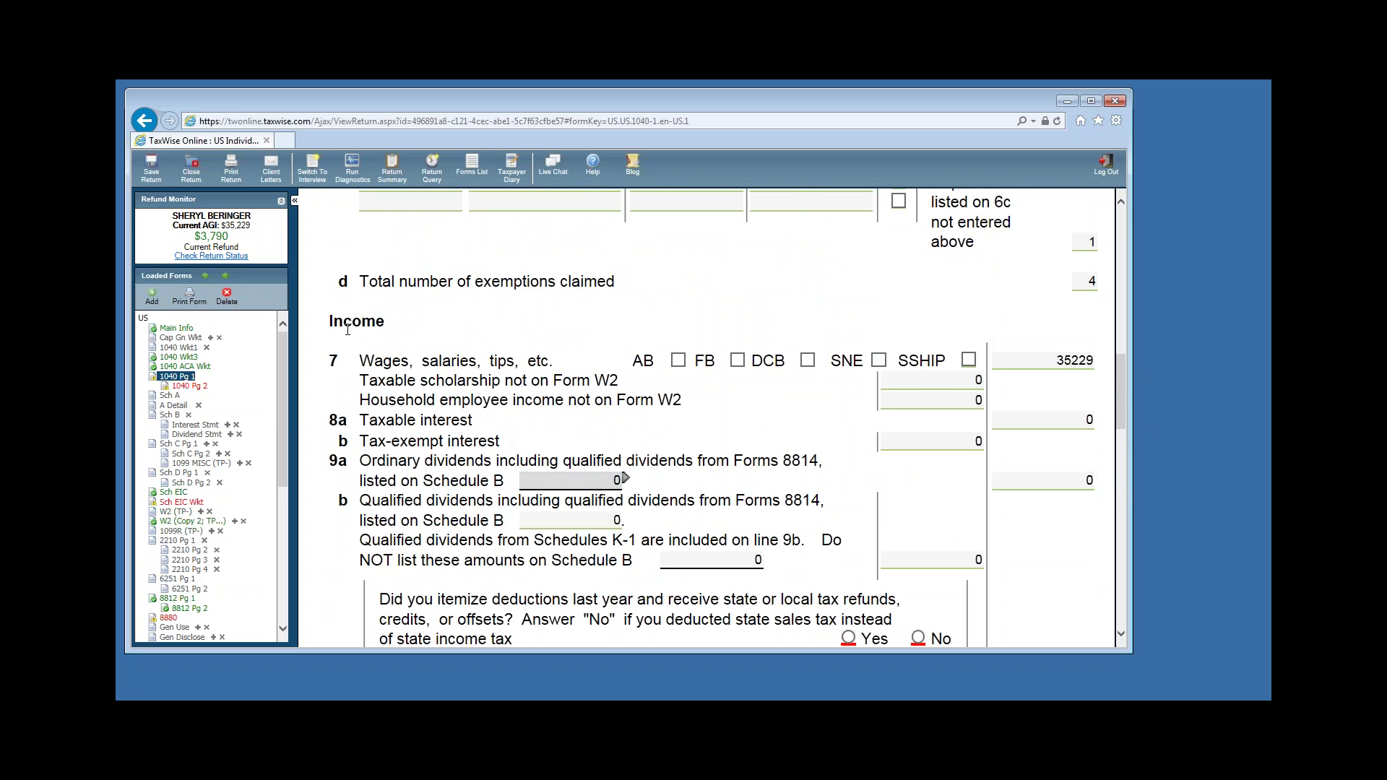
scroll(348, 326, "down", 5)
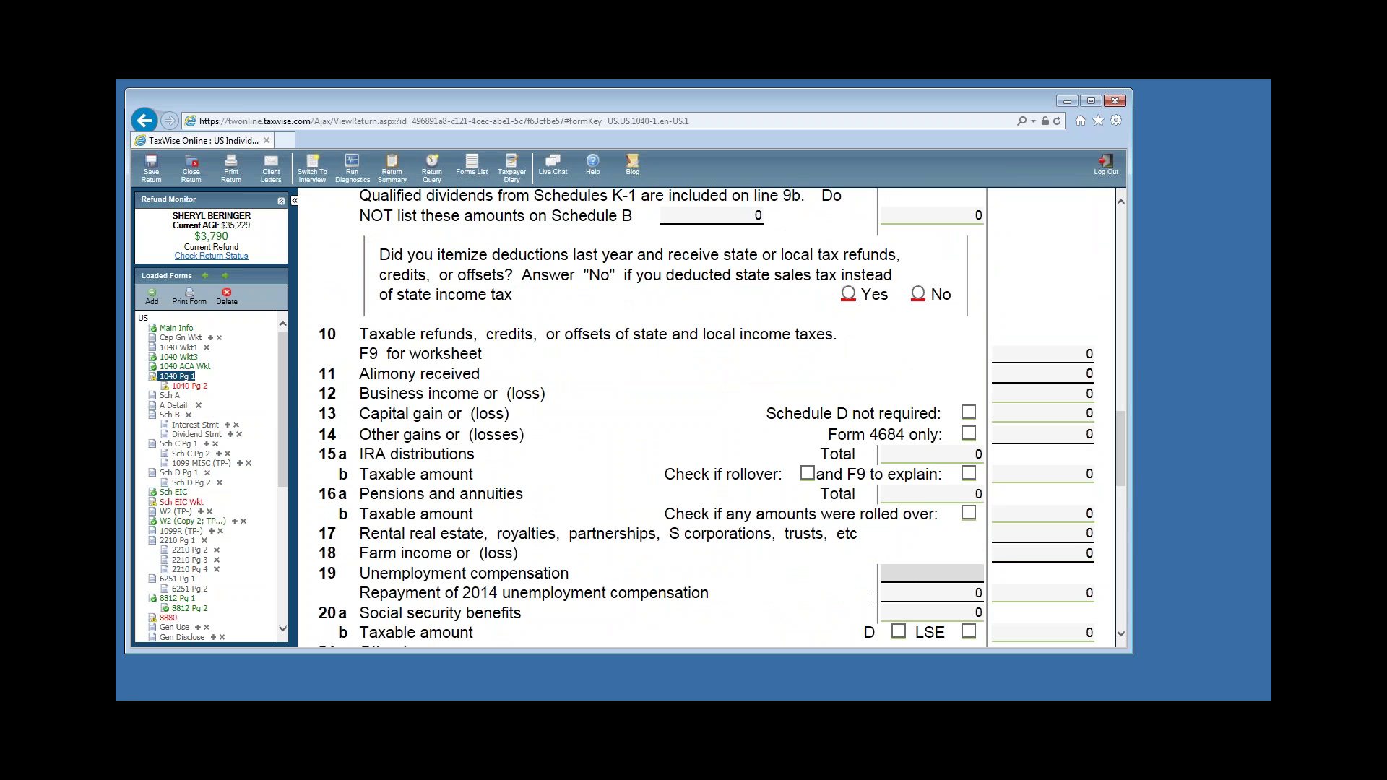
Link a new 1099-G Unemployment Benefits worksheet to line 19 of Form 1040.
left_click(932, 573)
left_click(934, 567)
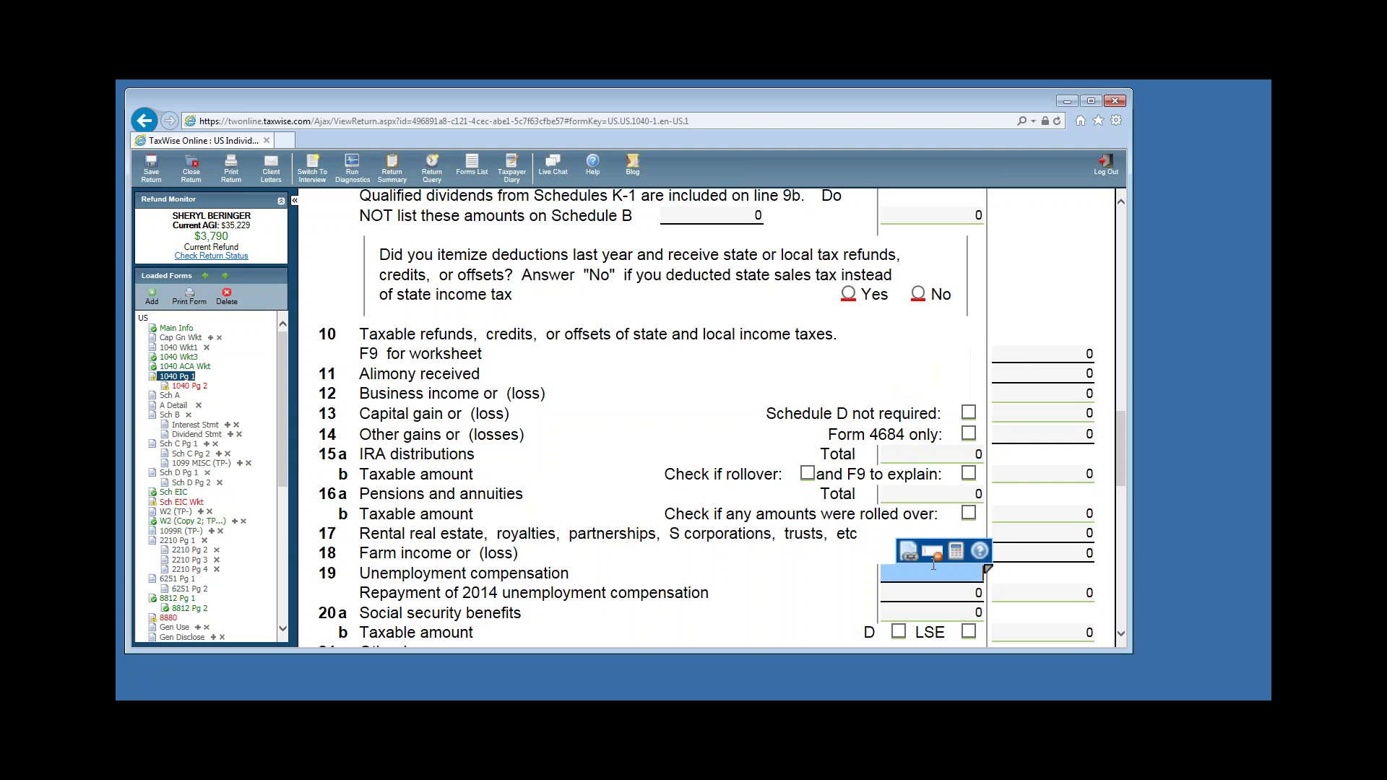
left_click(909, 552)
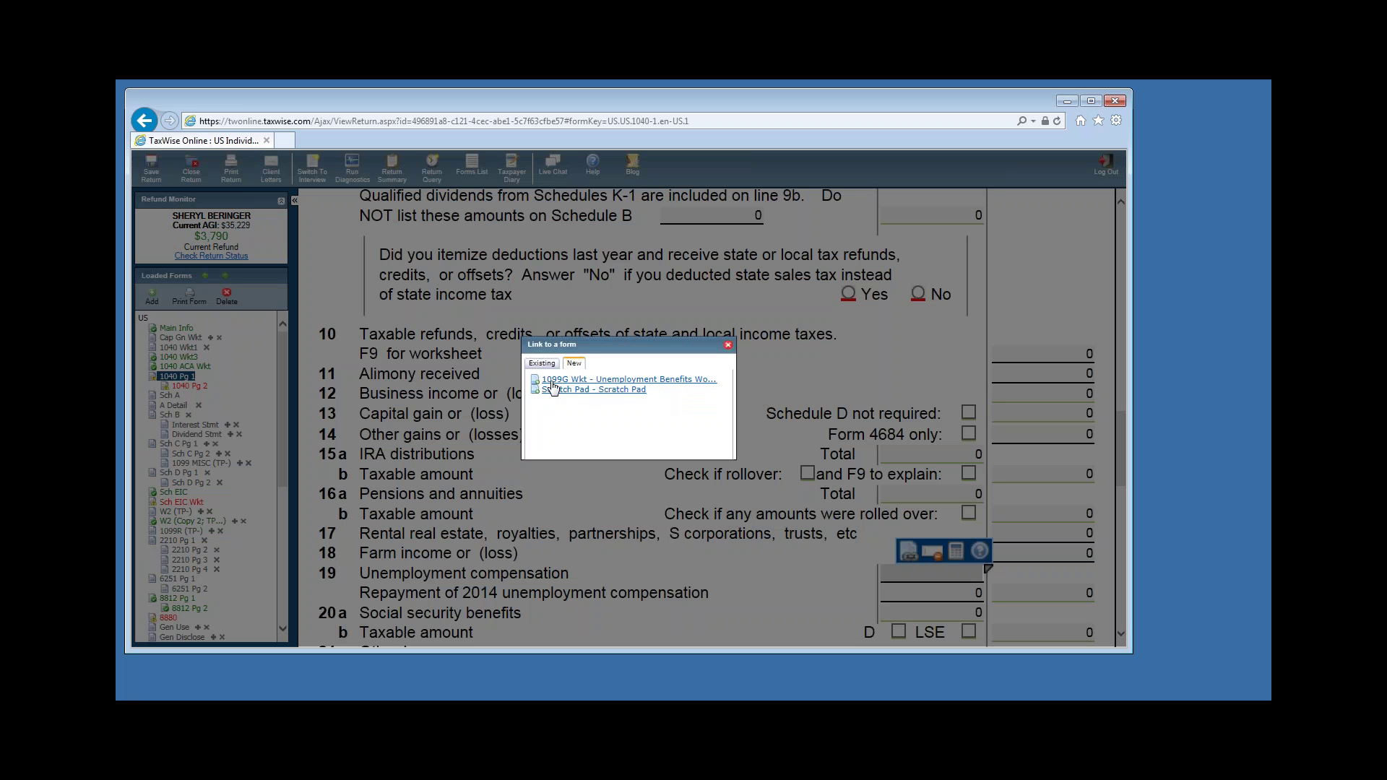
left_click(659, 380)
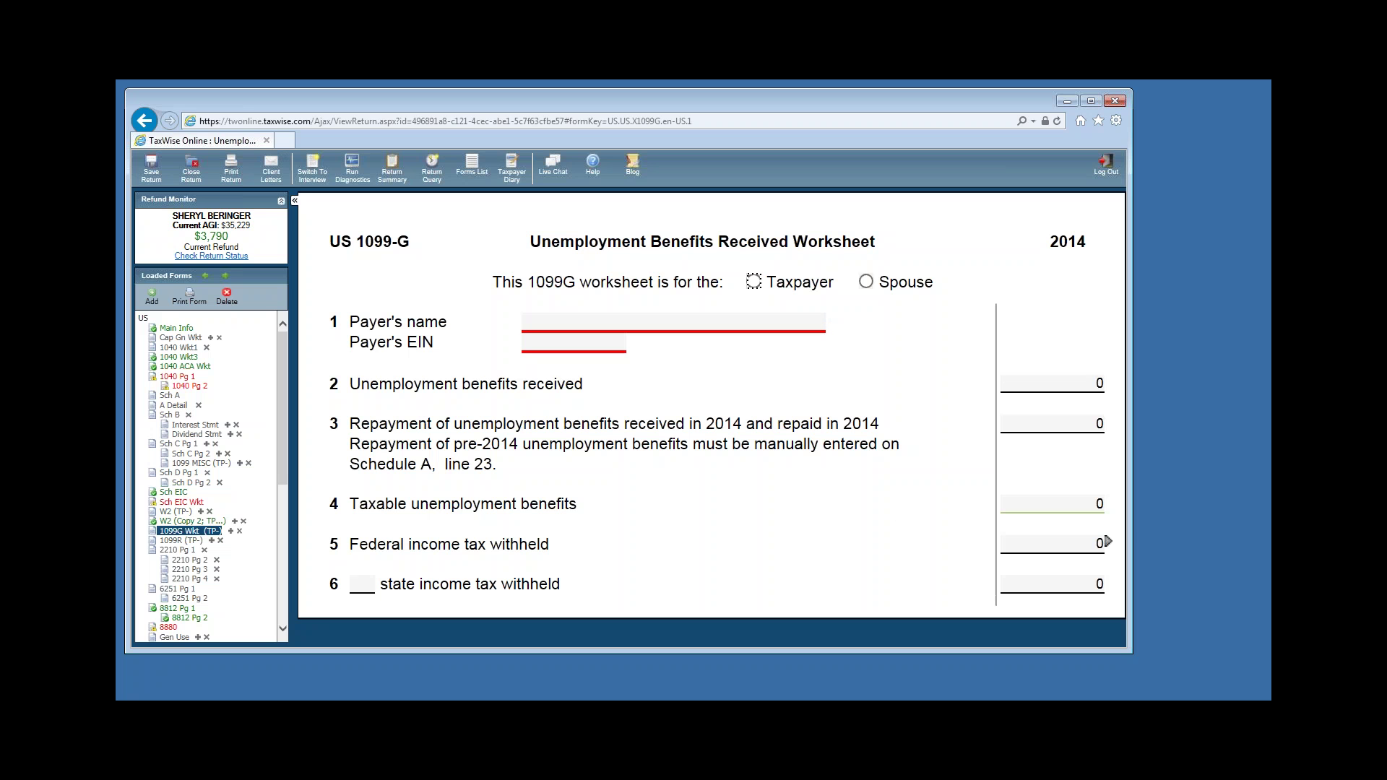
Assign the 1099-G to the taxpayer with payer EMPLOYMENT SECURITY COMMISSION and its EIN.
left_click(753, 283)
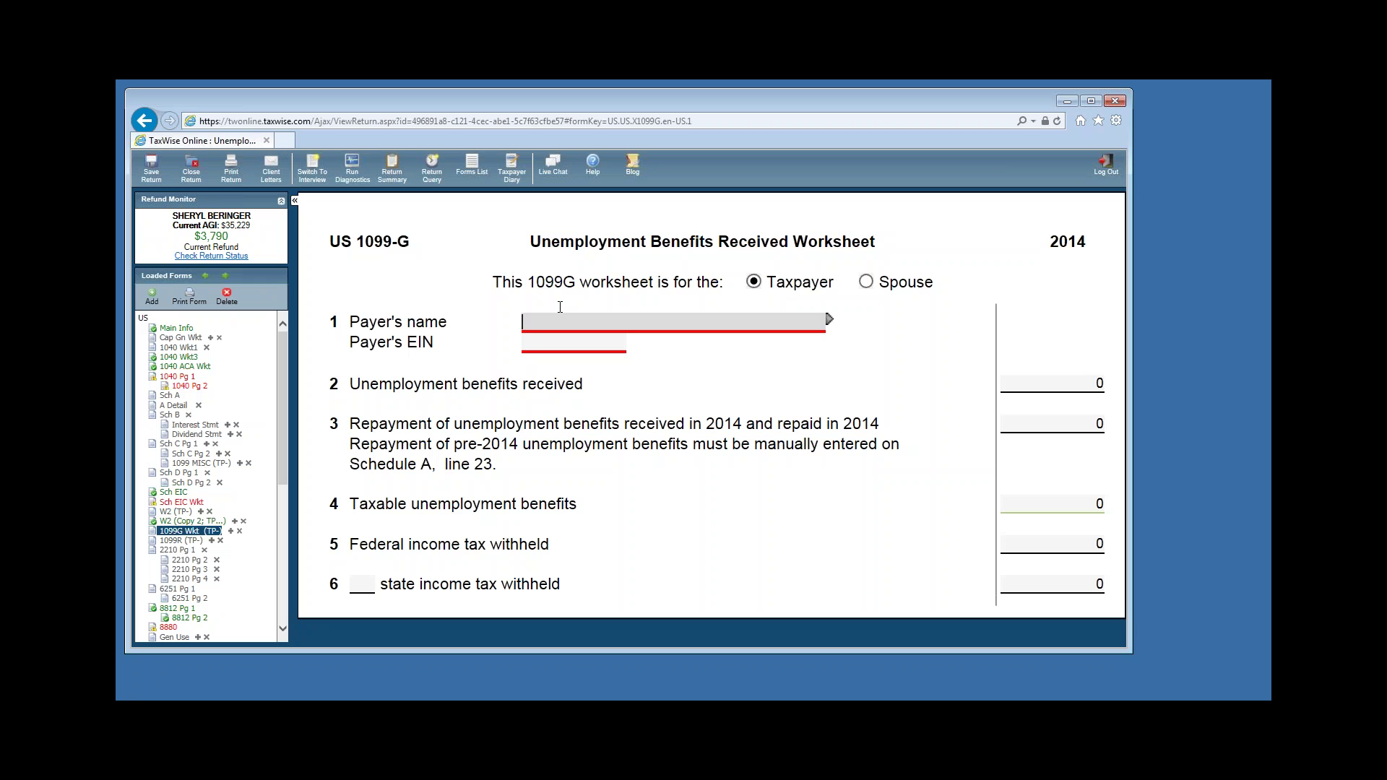
type("EMPLOYMENT SECURITY COMMISSION")
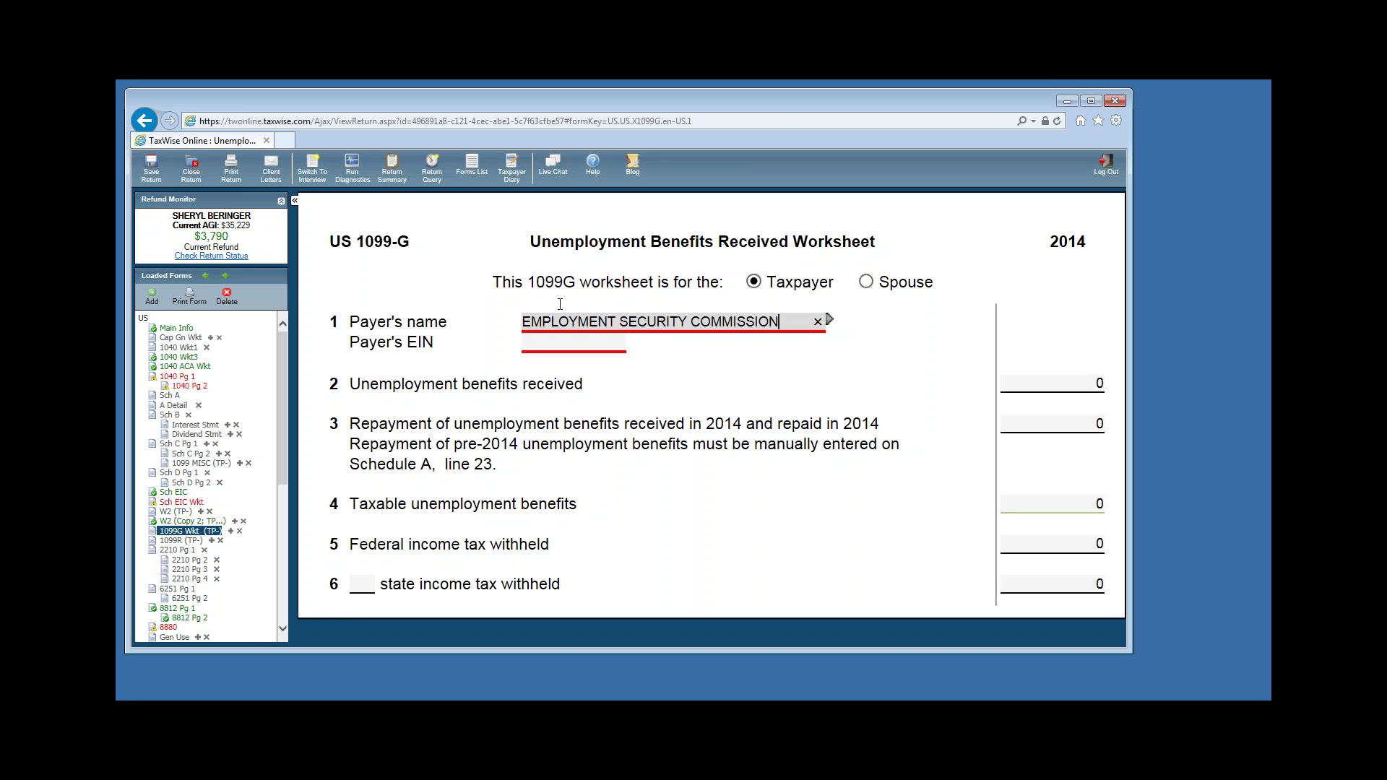
key("Return")
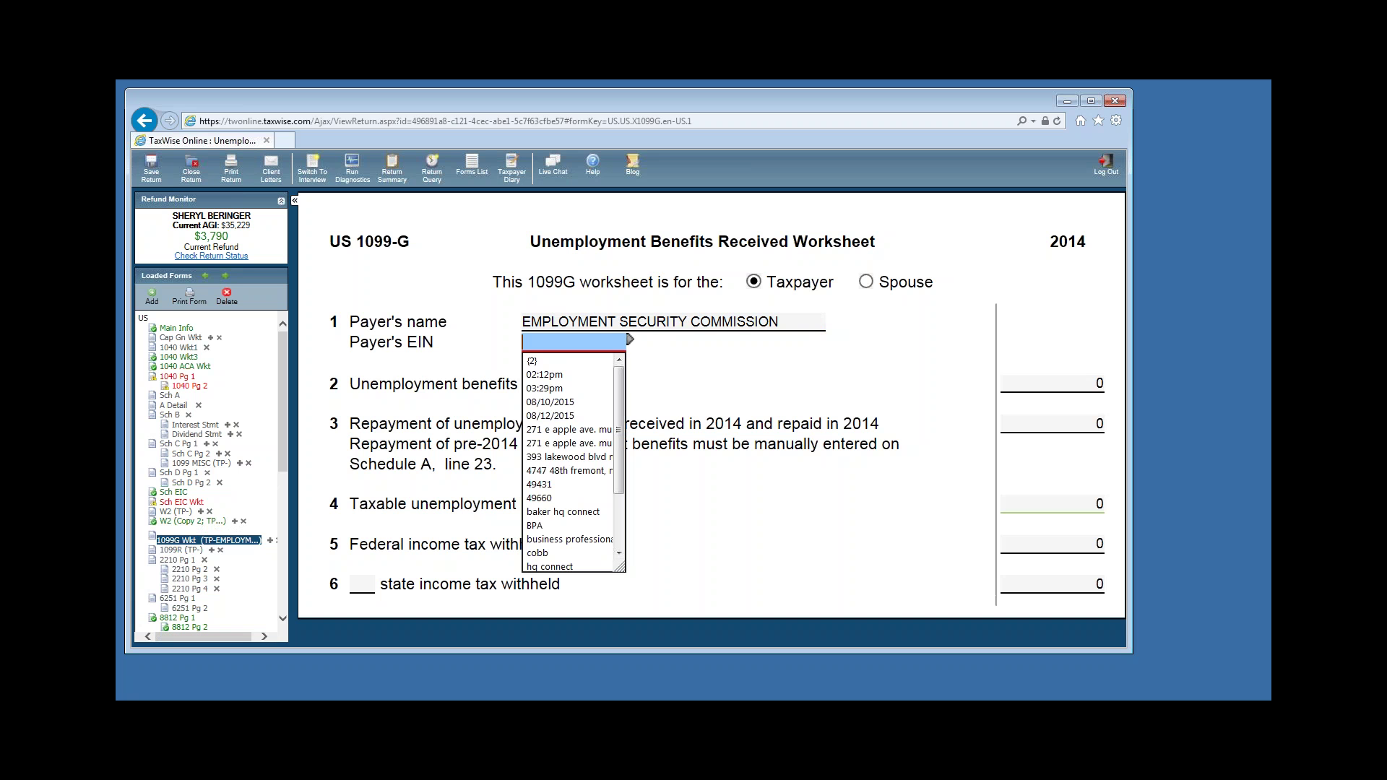
type("20-3000")
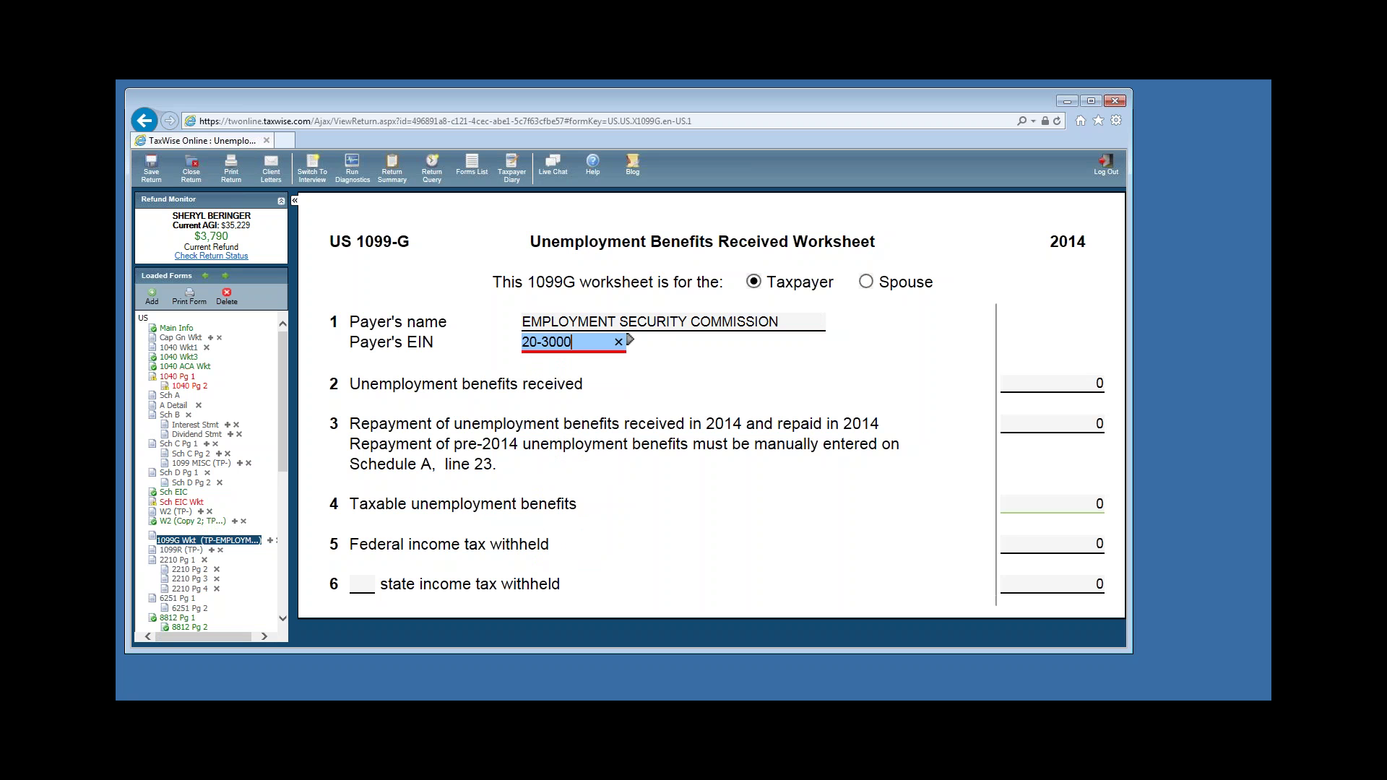
type("000")
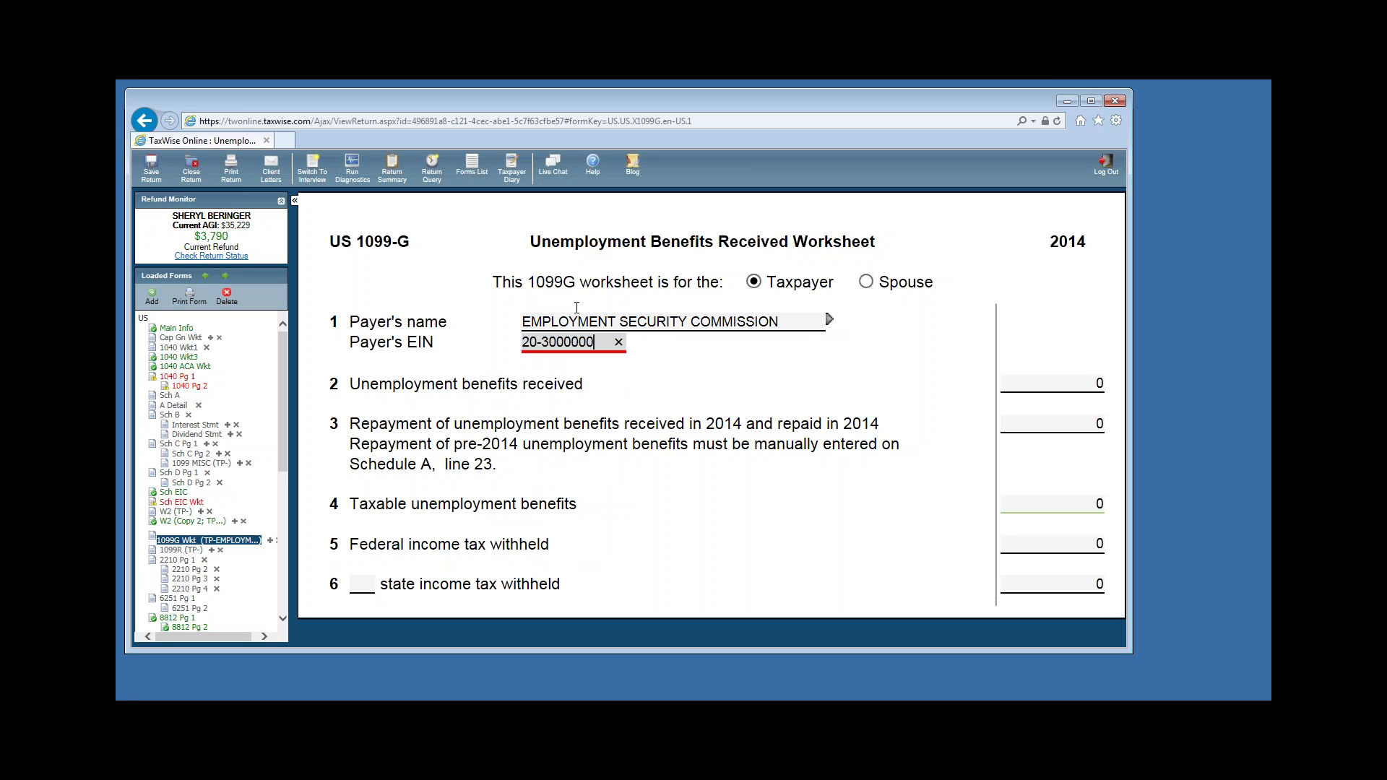
Enter 2400 unemployment benefits on line 2 and 240 federal tax withheld on line 5.
left_click(1046, 390)
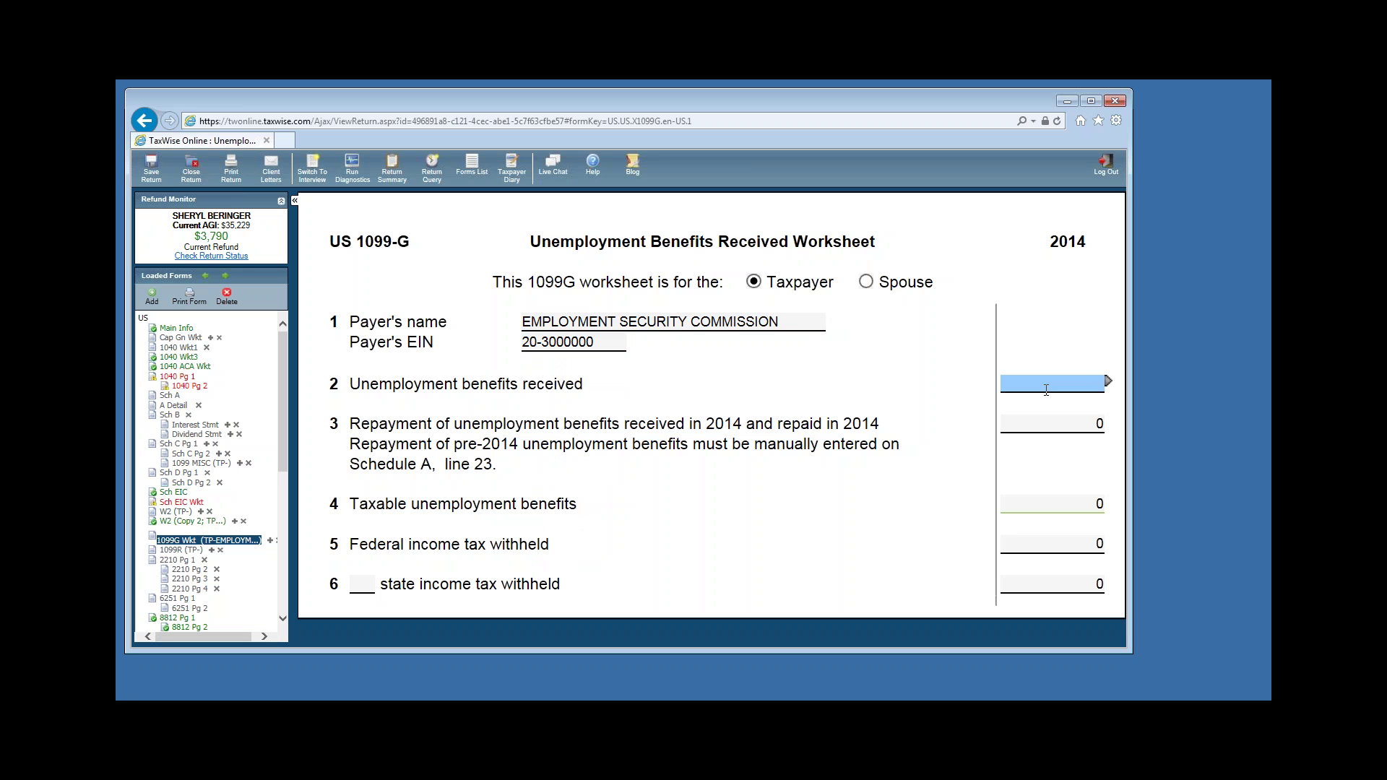
type("2400")
left_click(1041, 391)
key("Tab")
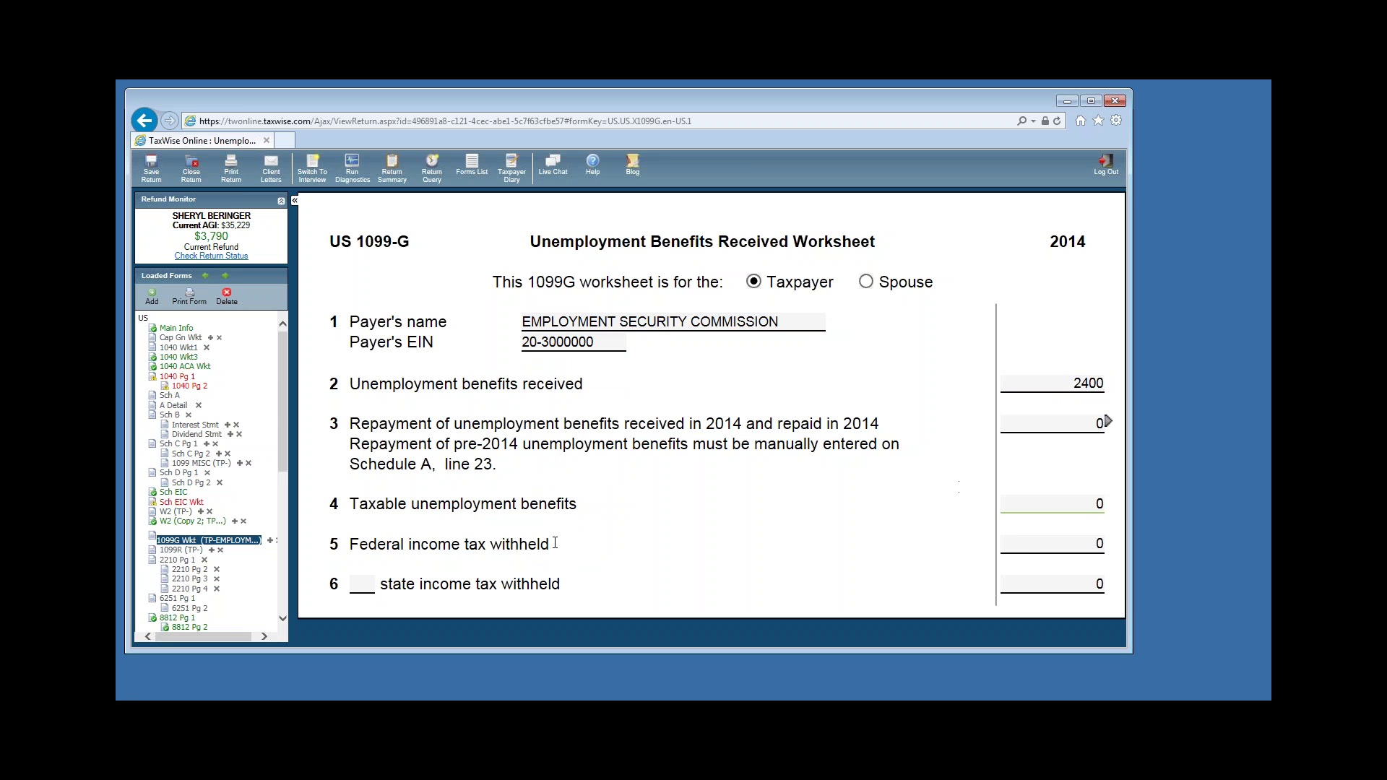
left_click(1027, 548)
type("24")
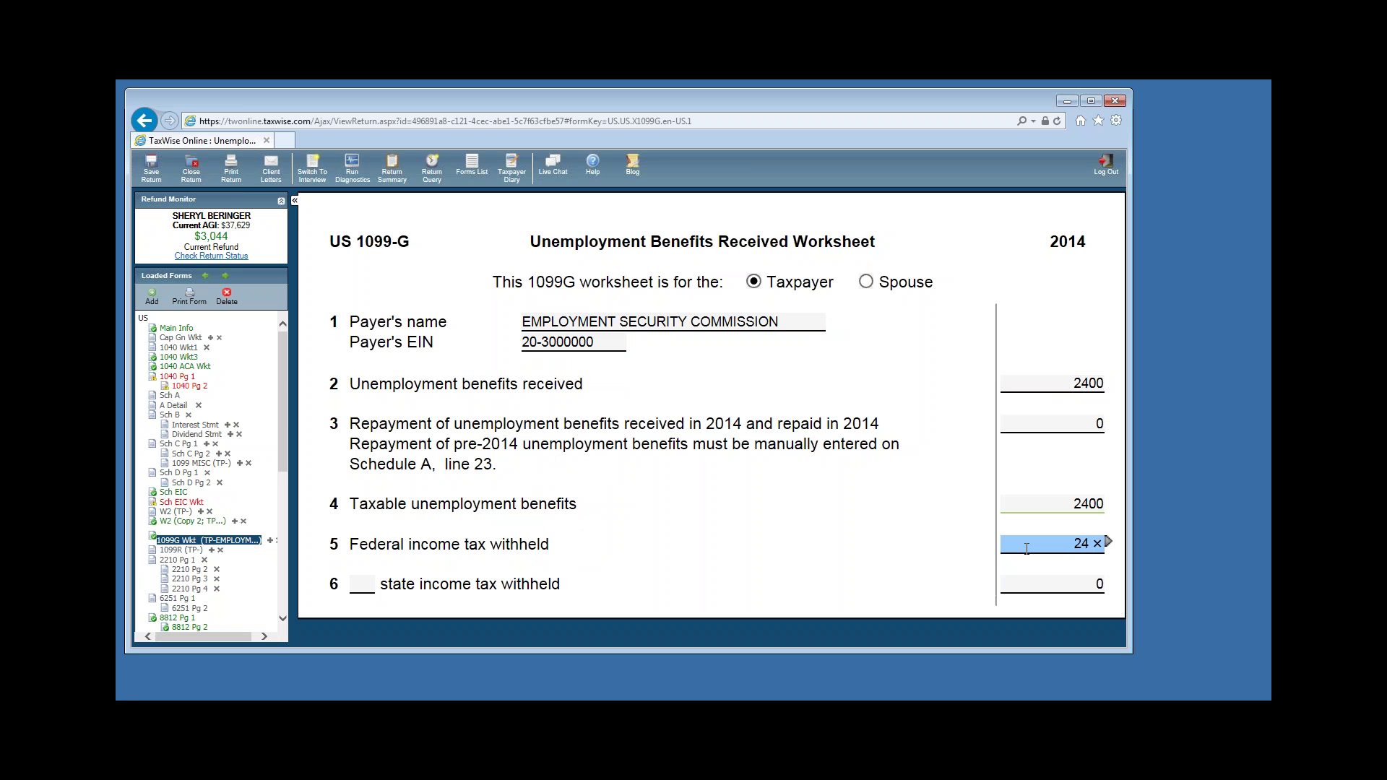
type("0")
left_click(932, 587)
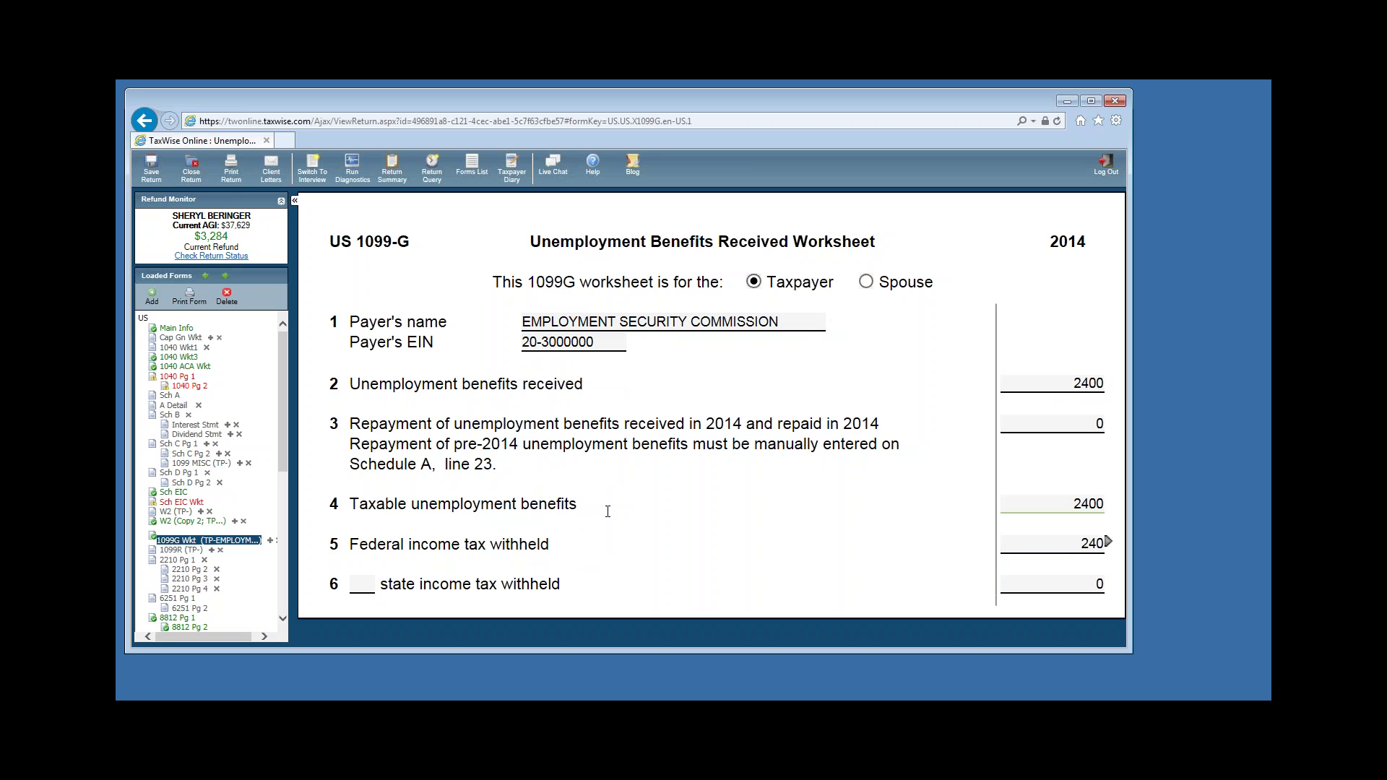
left_click(178, 377)
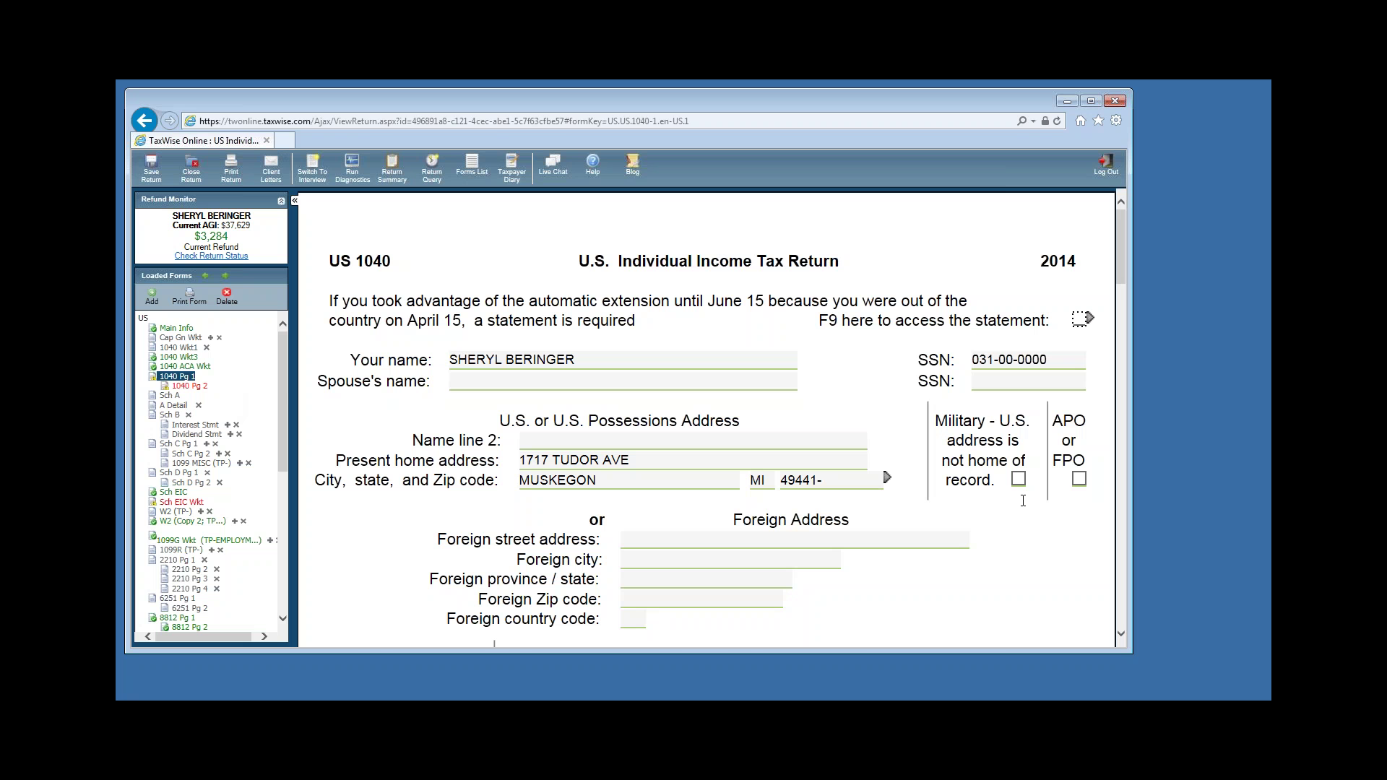
Scroll 1040 page 1 to line 19 to confirm 2400 unemployment and total income 37629.
scroll(1030, 526, "down", 9)
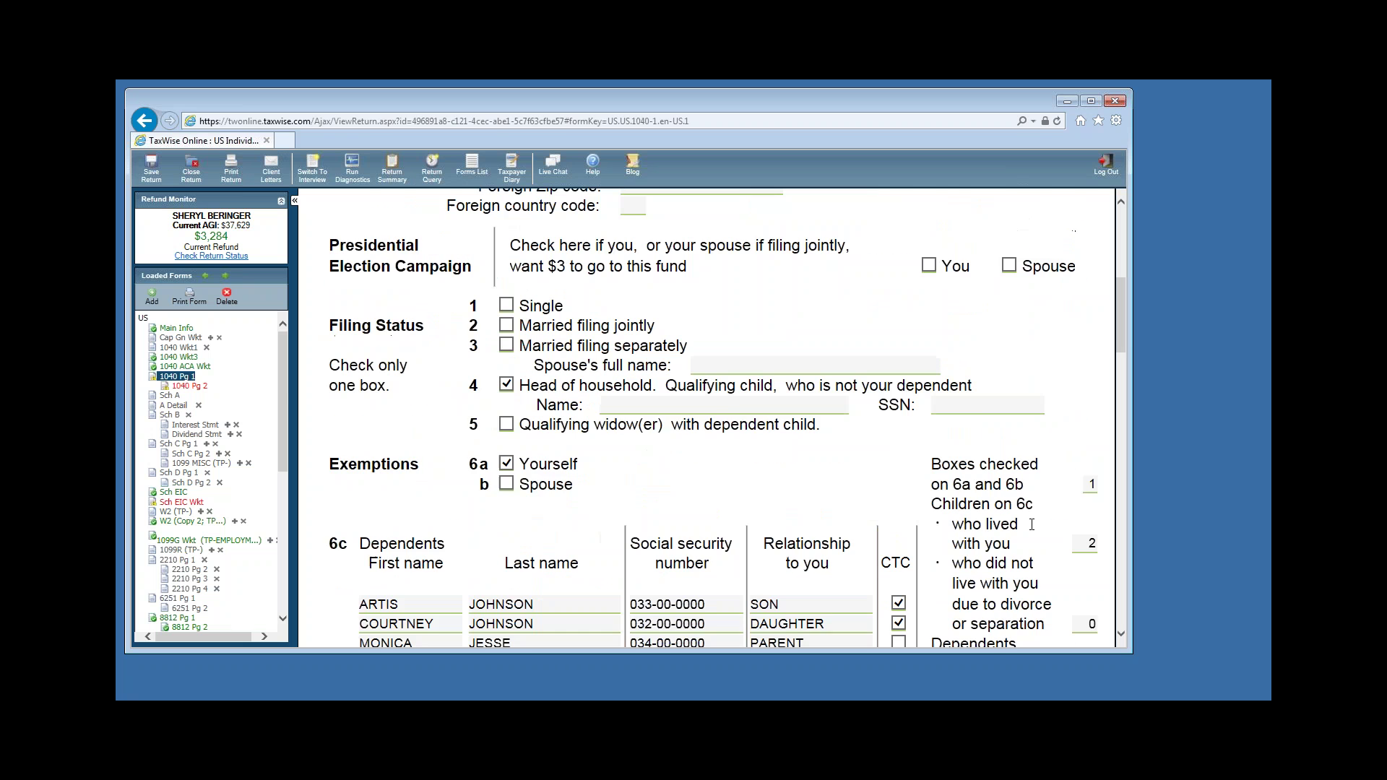
scroll(1030, 526, "down", 7)
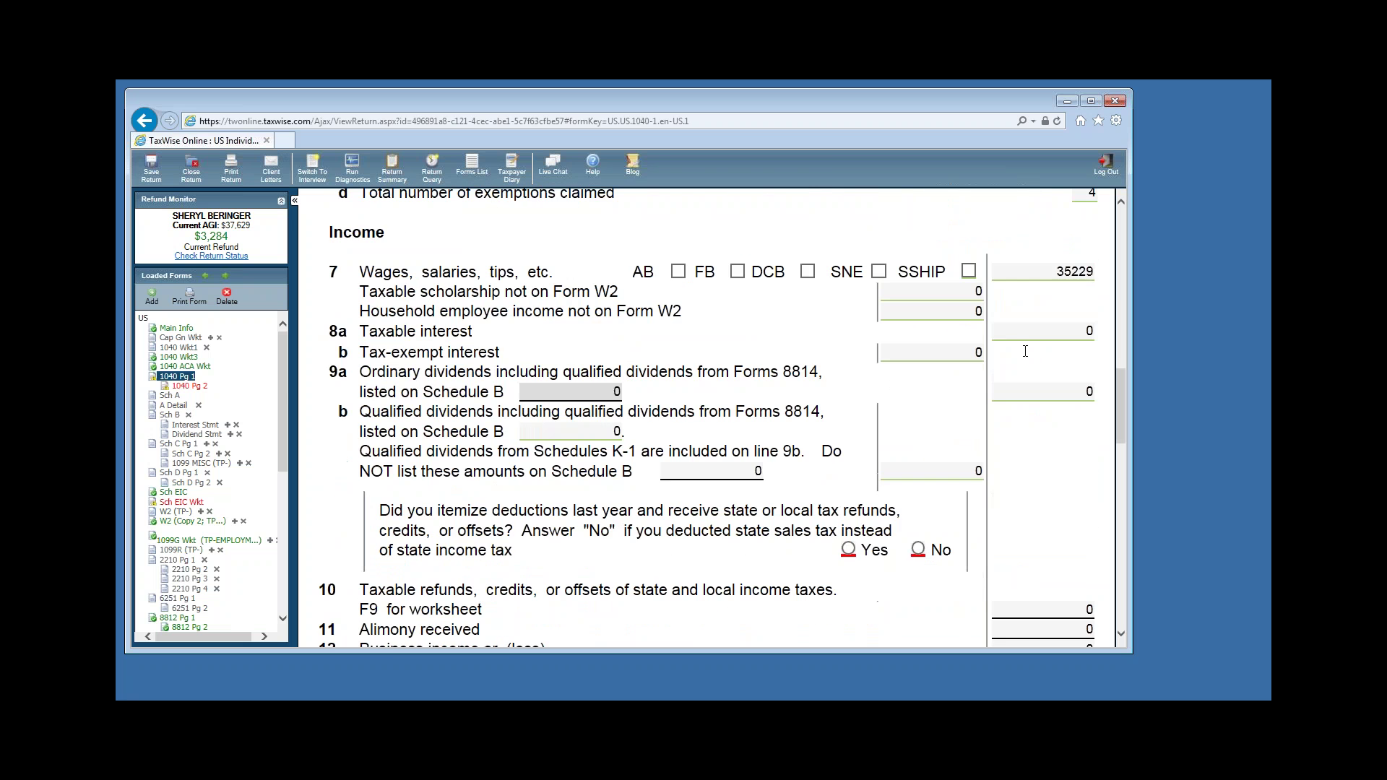
scroll(1016, 538, "down", 6)
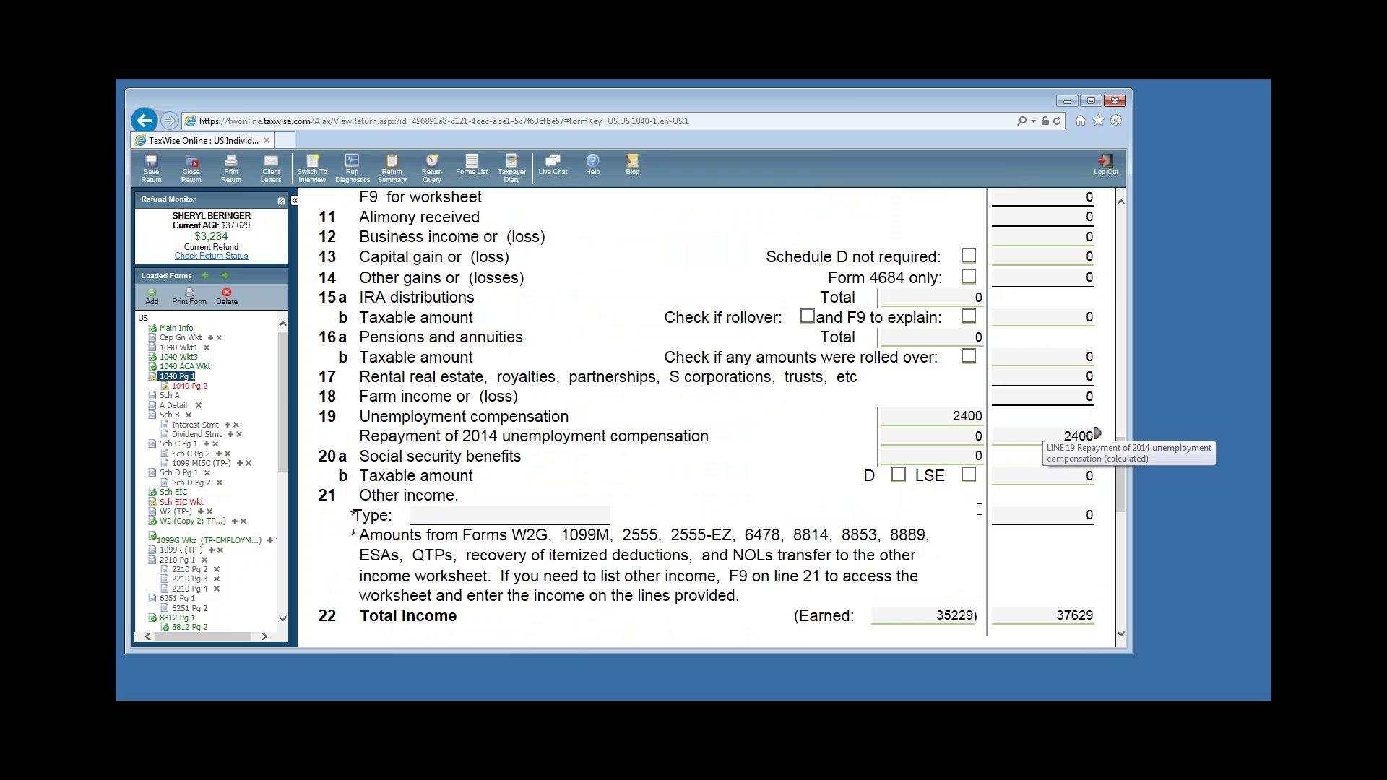
scroll(939, 469, "up", 5)
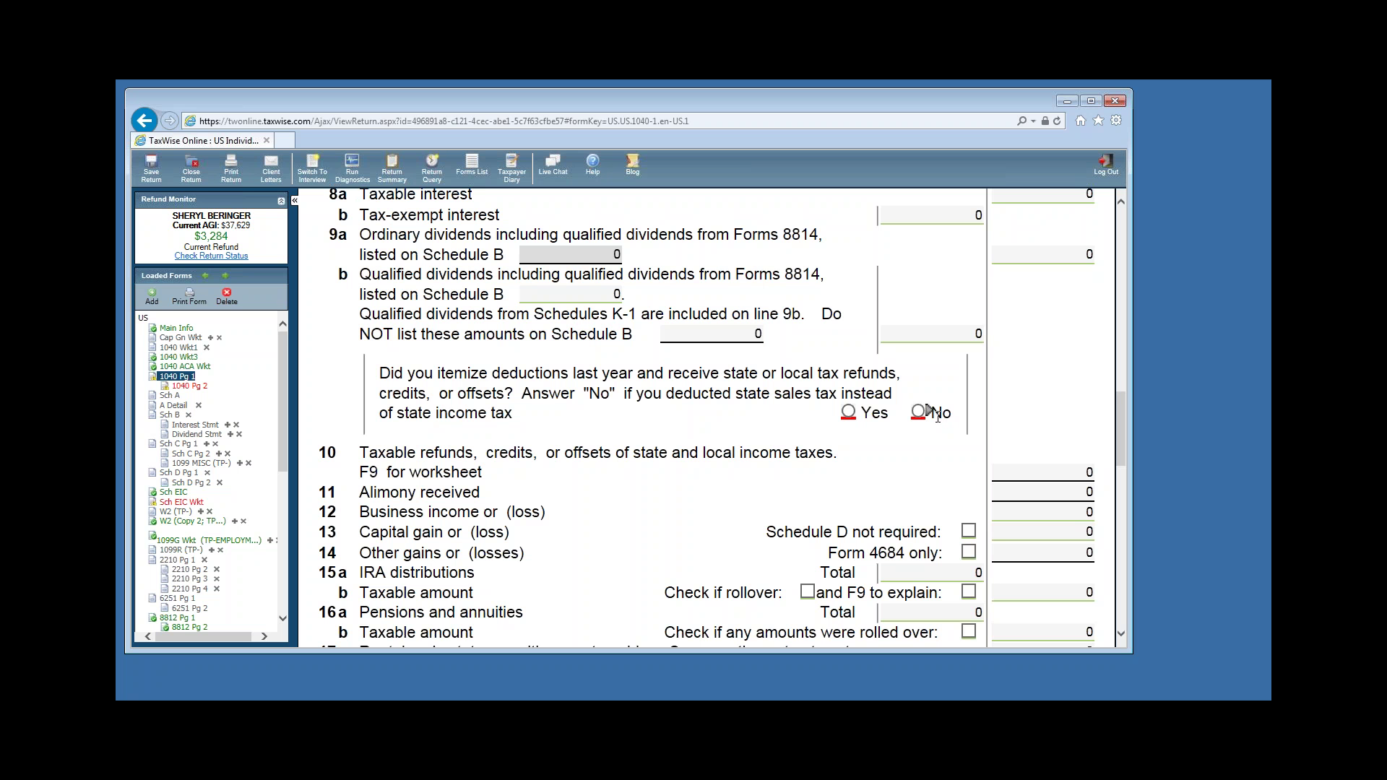
Answer No to itemizing deductions last year and delete the 0 from line 33 student loan interest.
left_click(919, 413)
scroll(1027, 396, "down", 6)
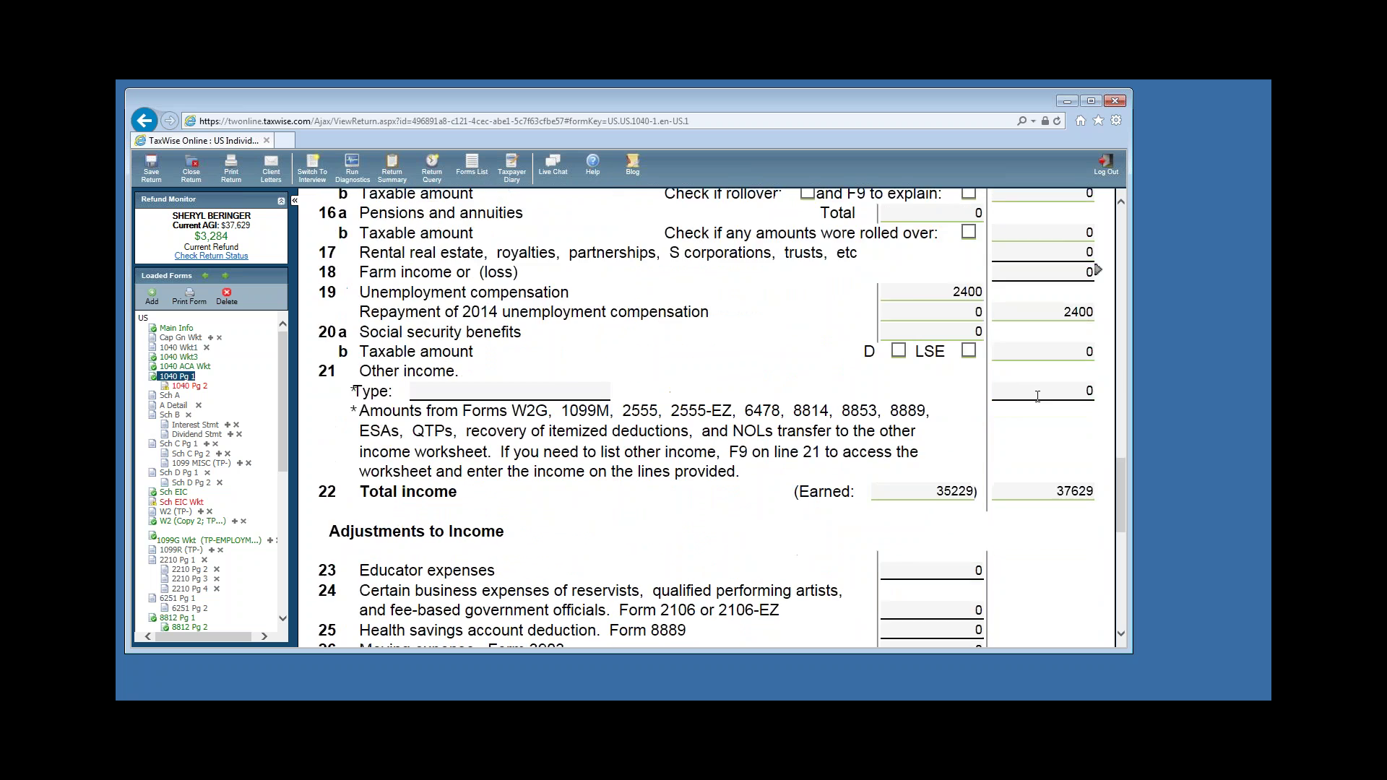
scroll(1038, 396, "down", 5)
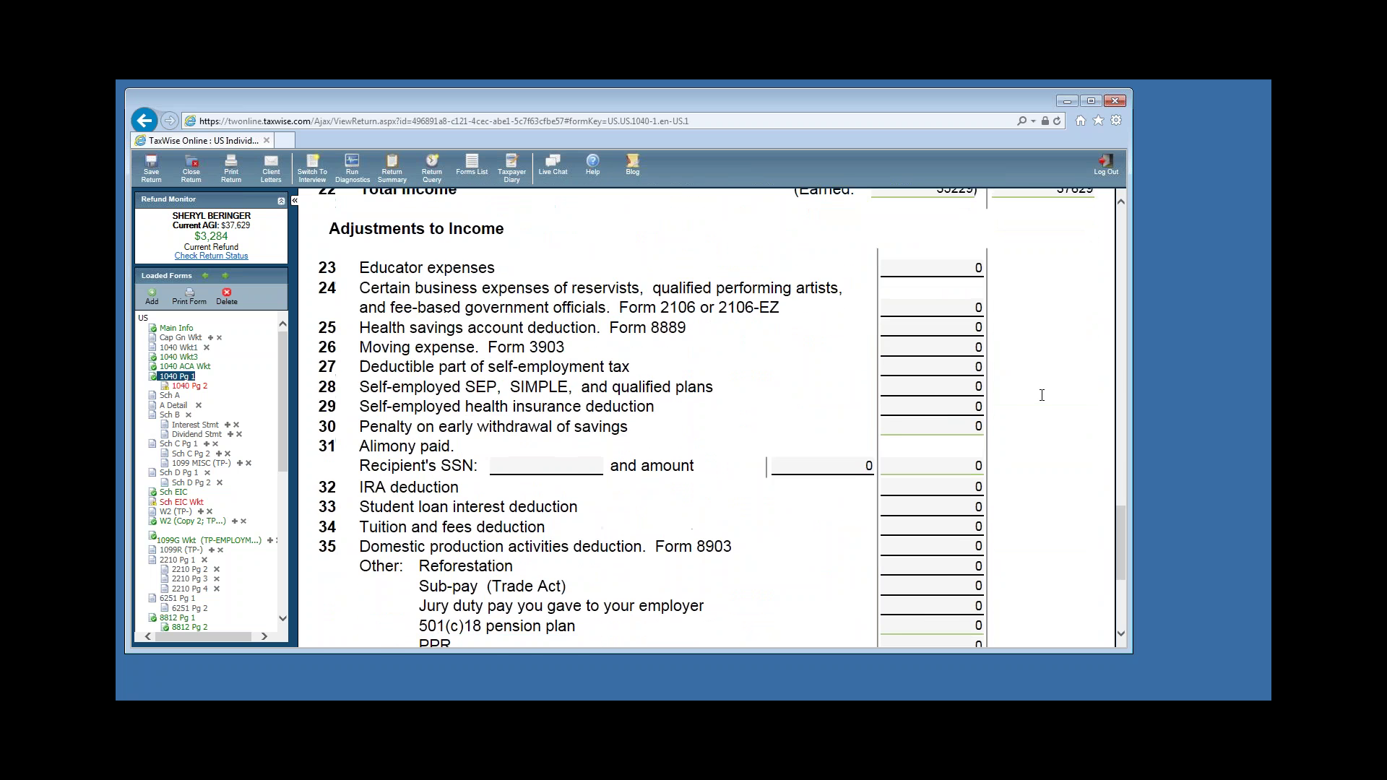
scroll(1042, 396, "down", 1)
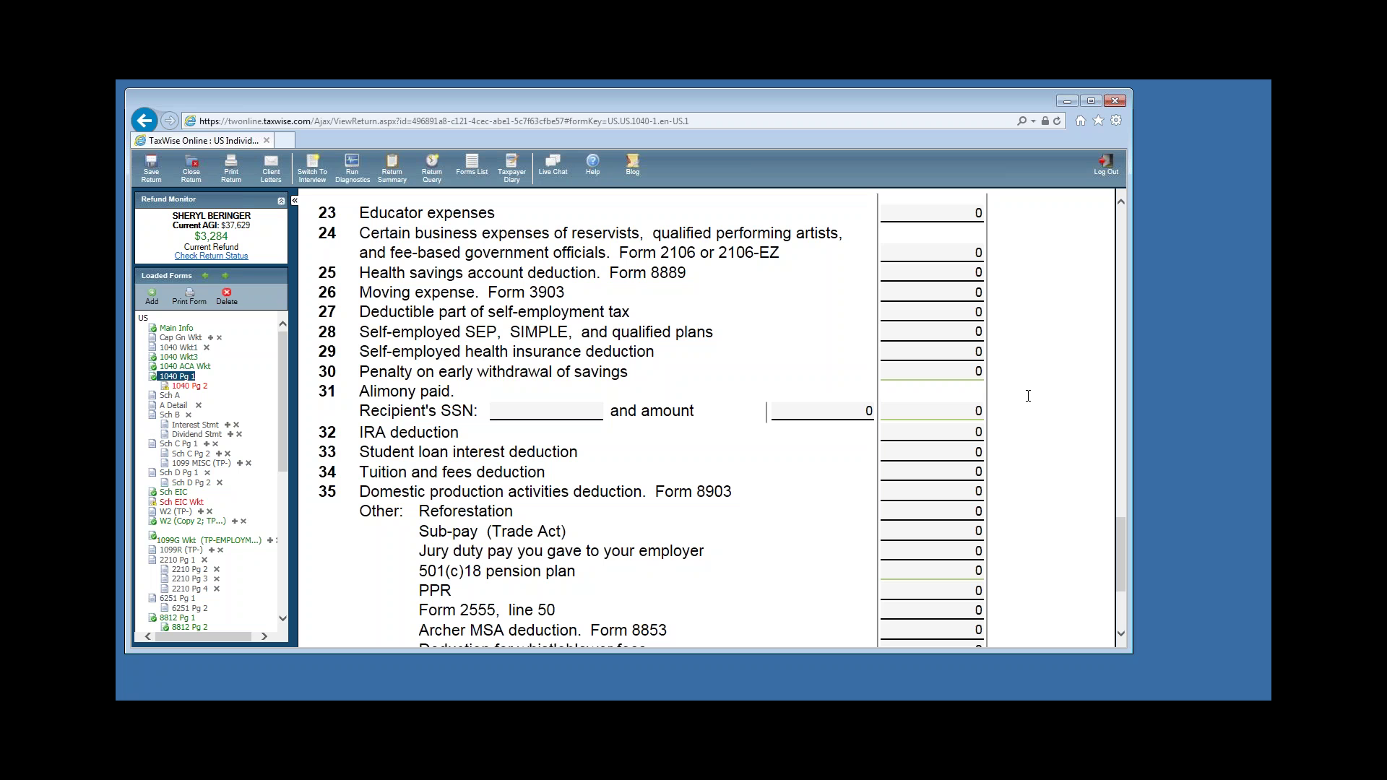
left_click(906, 454)
key("Delete")
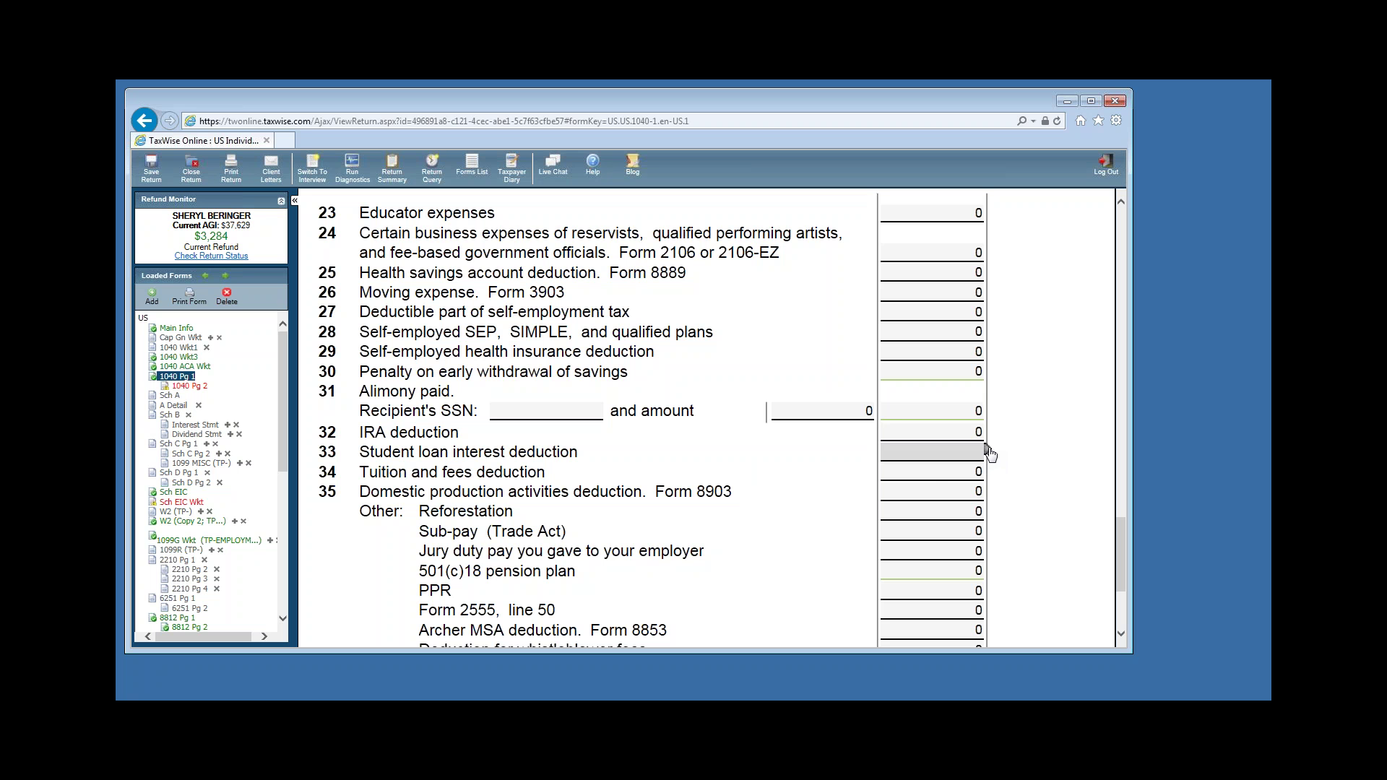
Link line 33 to the 1040 Wkt2 Student Loan worksheet and enter 396 paid by the taxpayer.
mouse_move(986, 449)
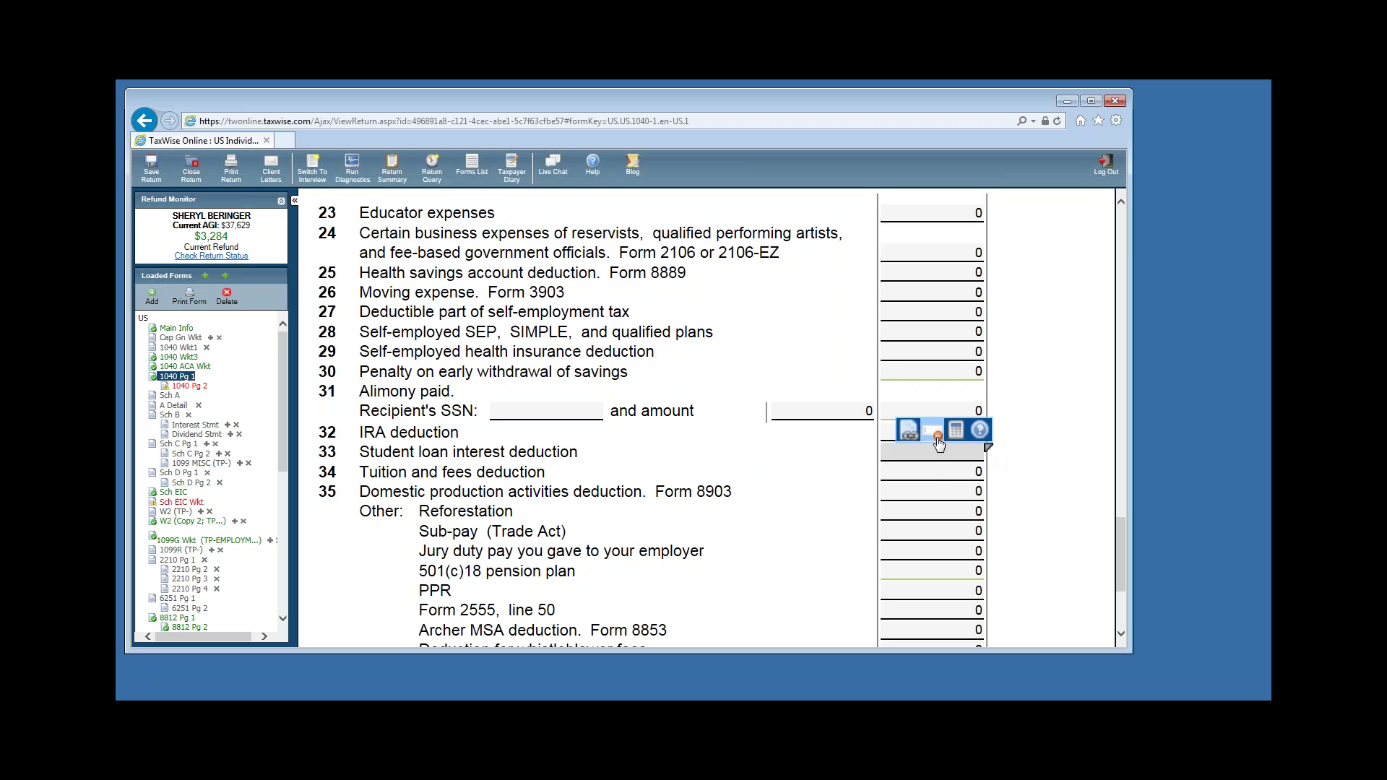
left_click(909, 434)
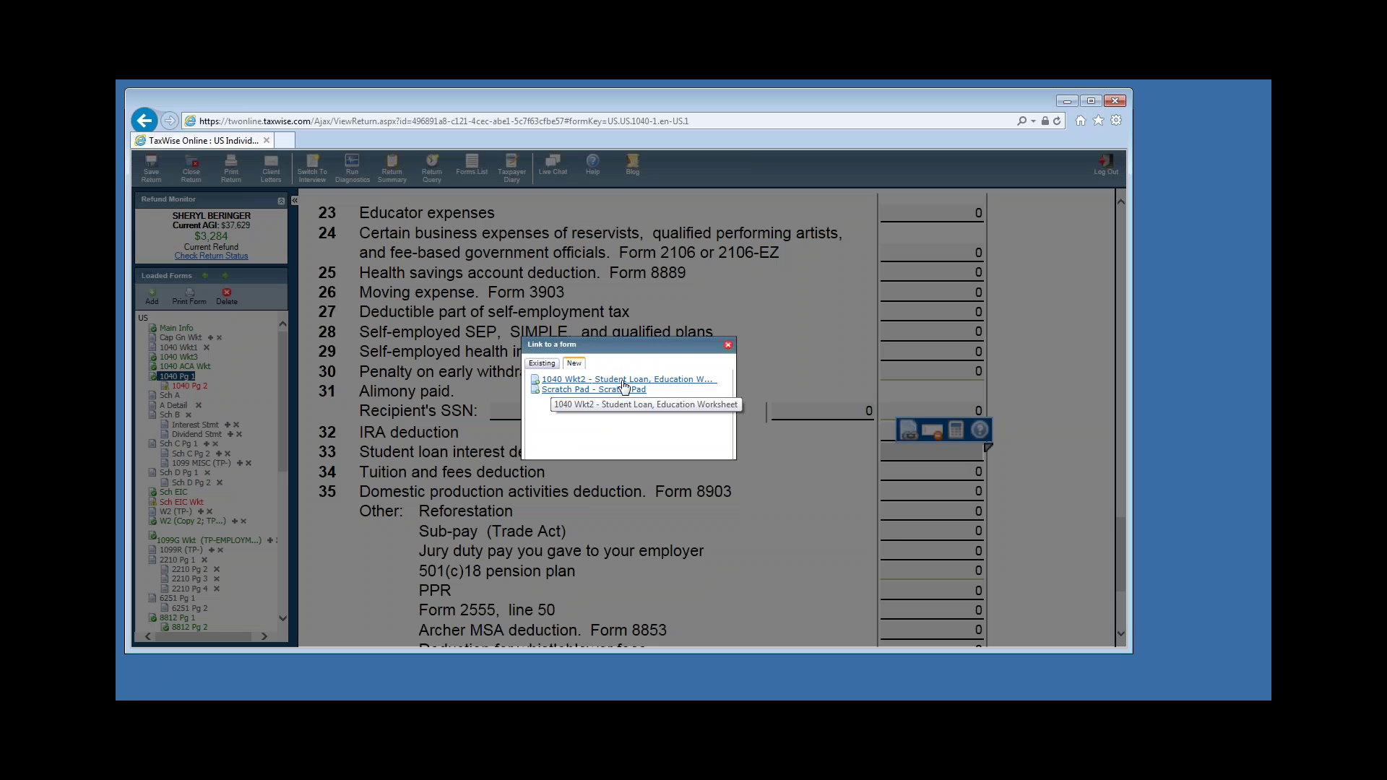
left_click(562, 380)
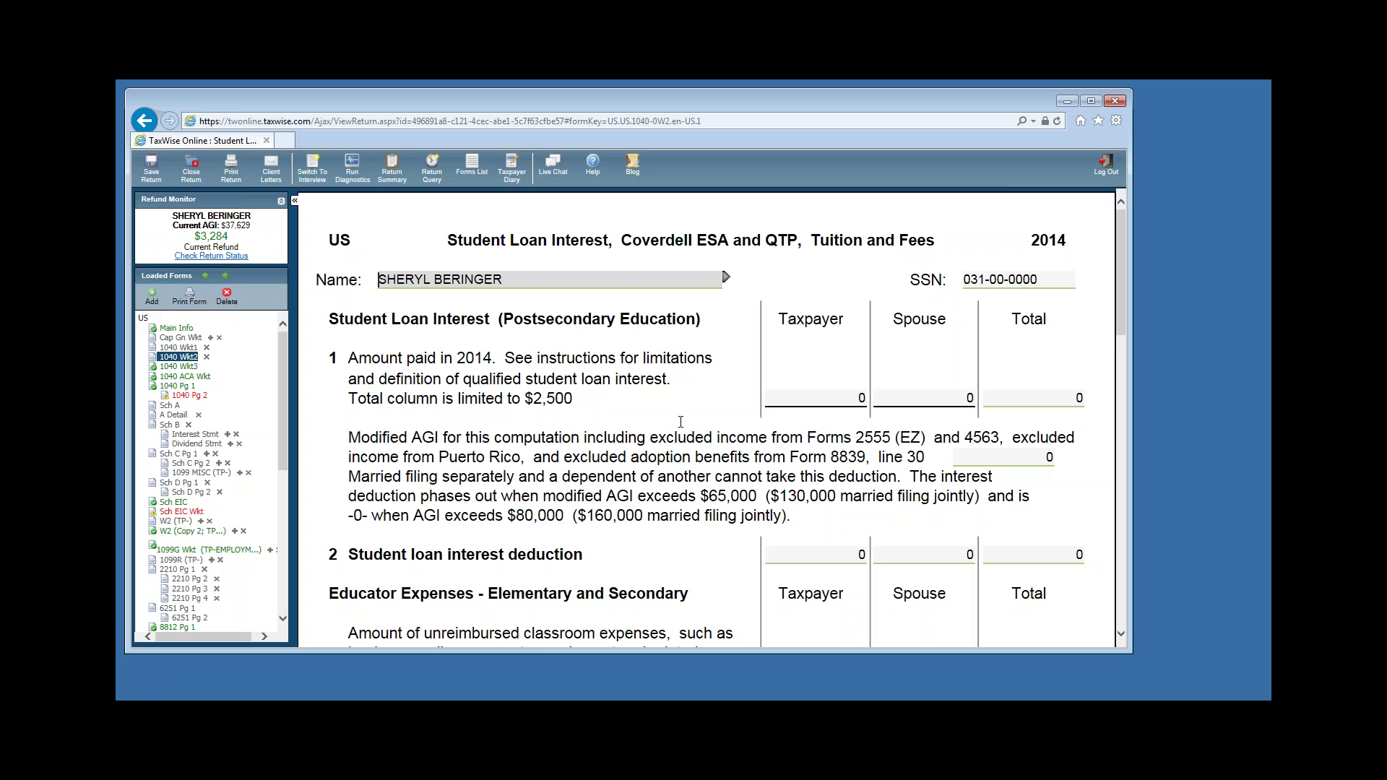
left_click(825, 402)
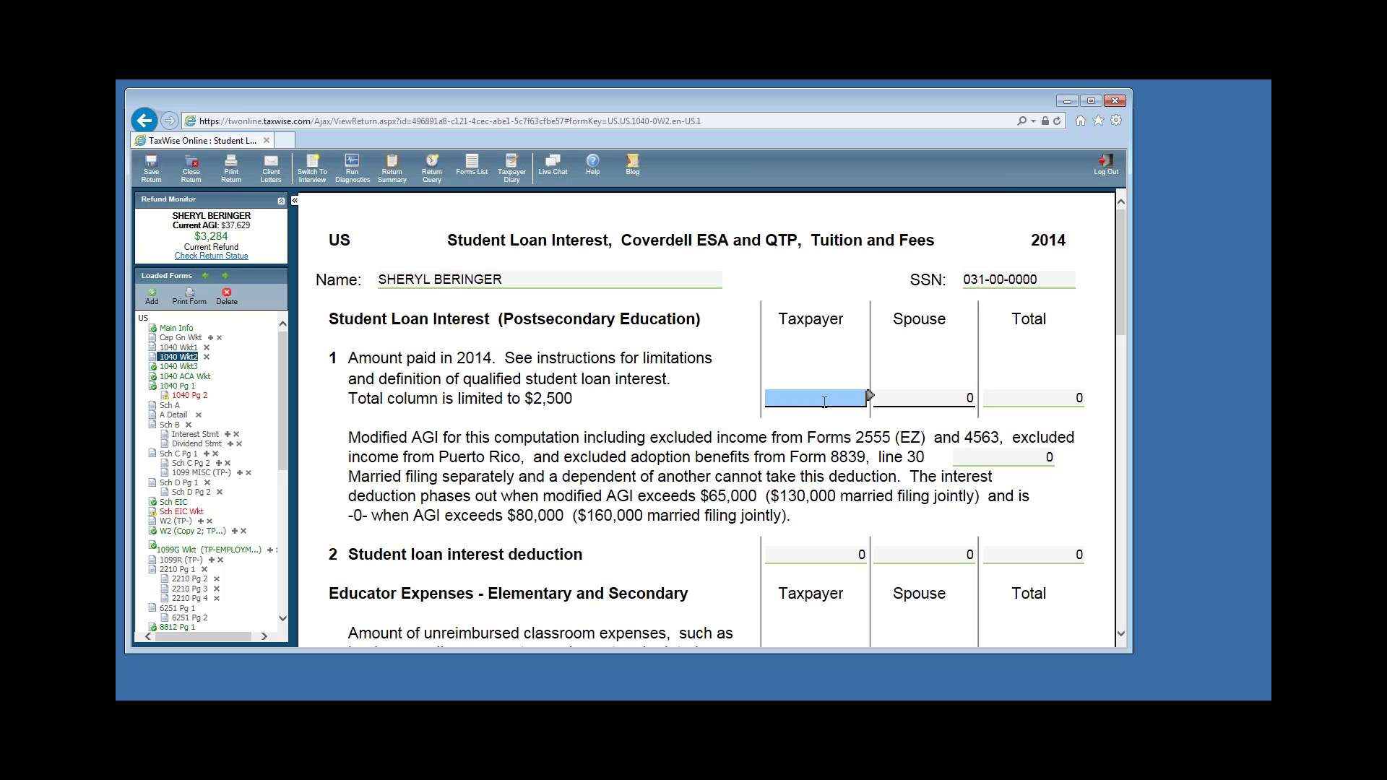
type("396")
left_click(180, 386)
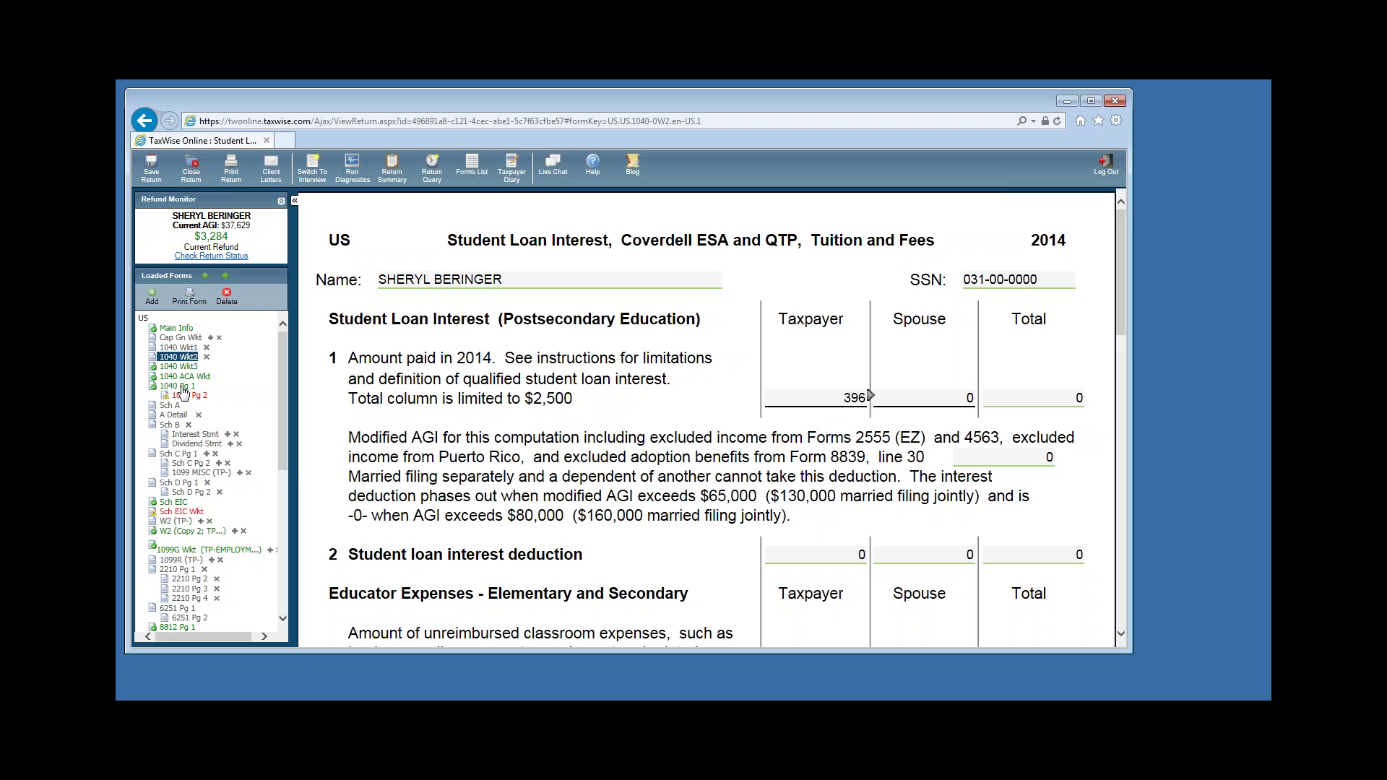
scroll(1072, 537, "down", 9)
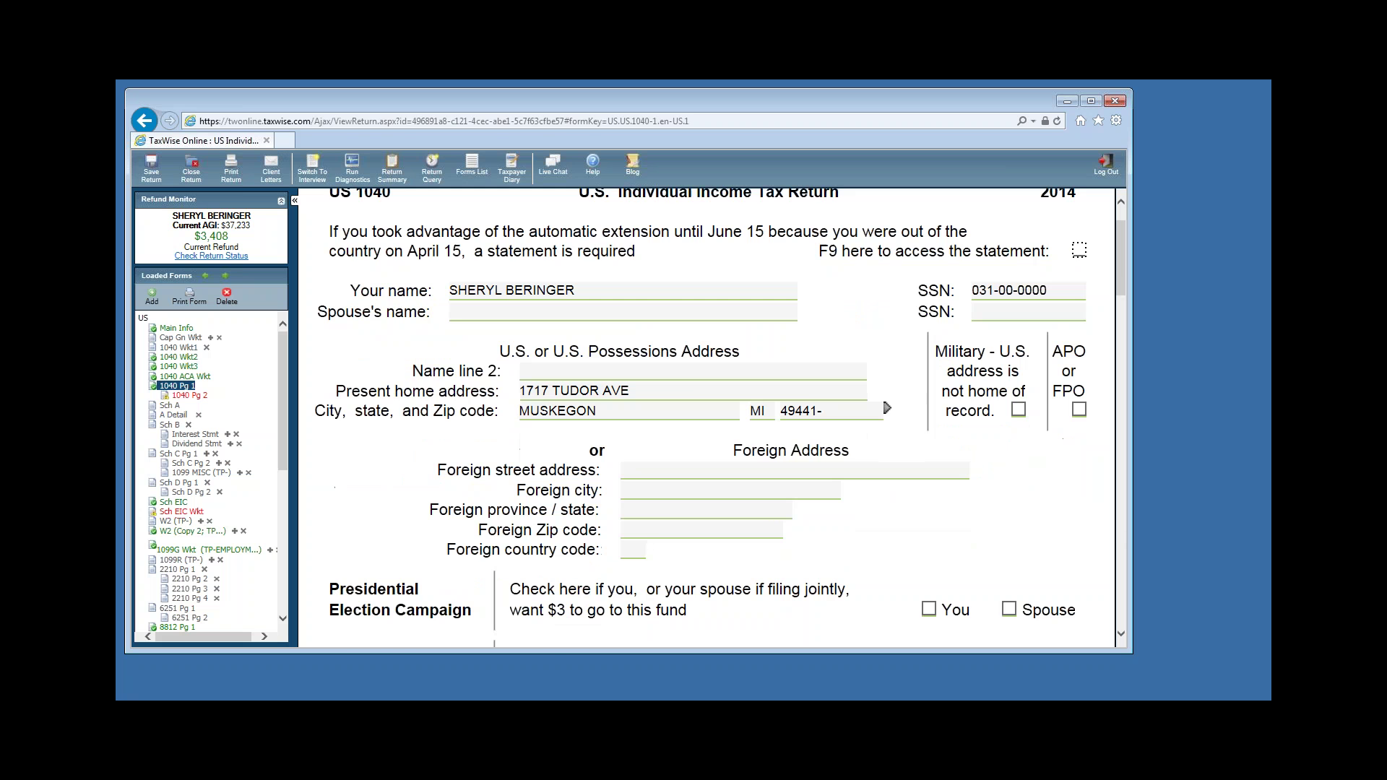
Verify line 33 shows 396 and AGI is 37233, then move to 1040 page 2.
scroll(1071, 537, "down", 6)
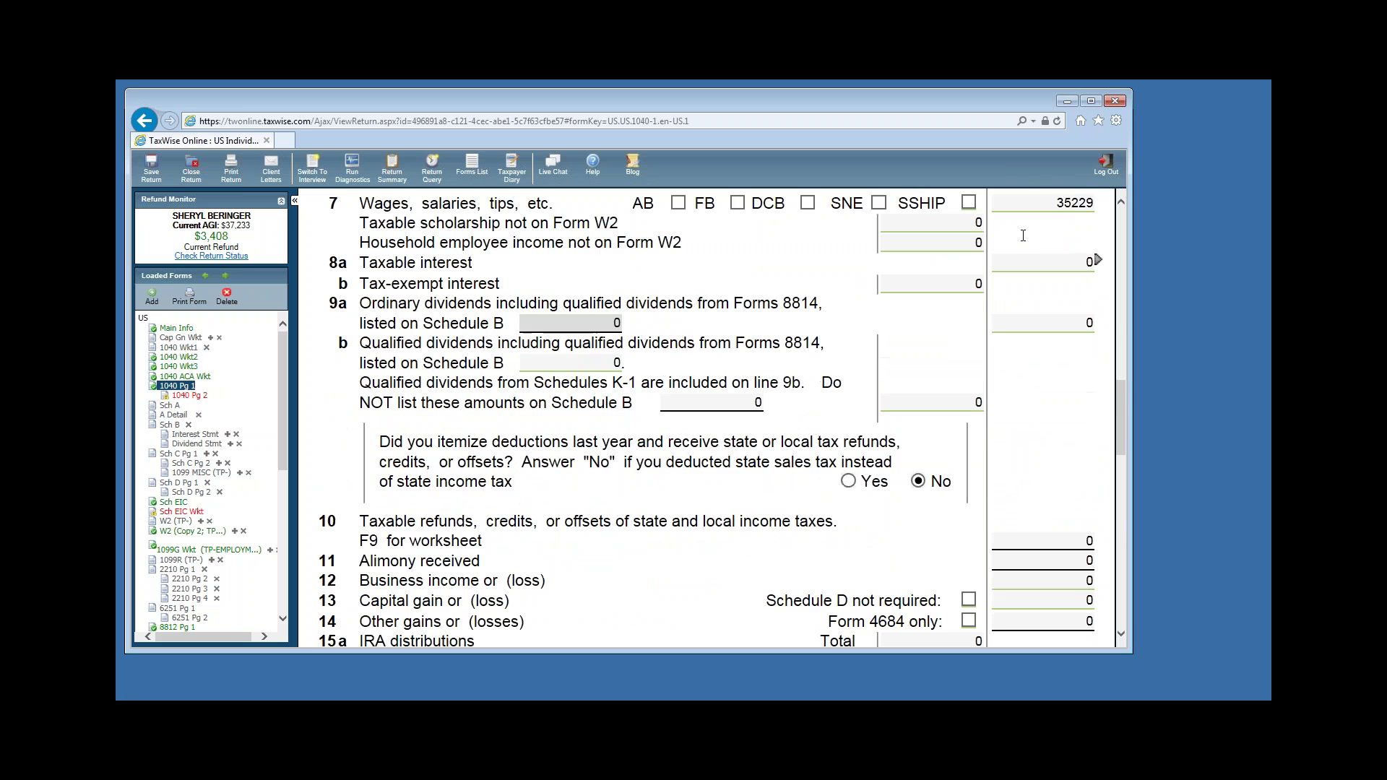
scroll(1031, 226, "down", 5)
key("Tab")
key("Tab")
key("Tab")
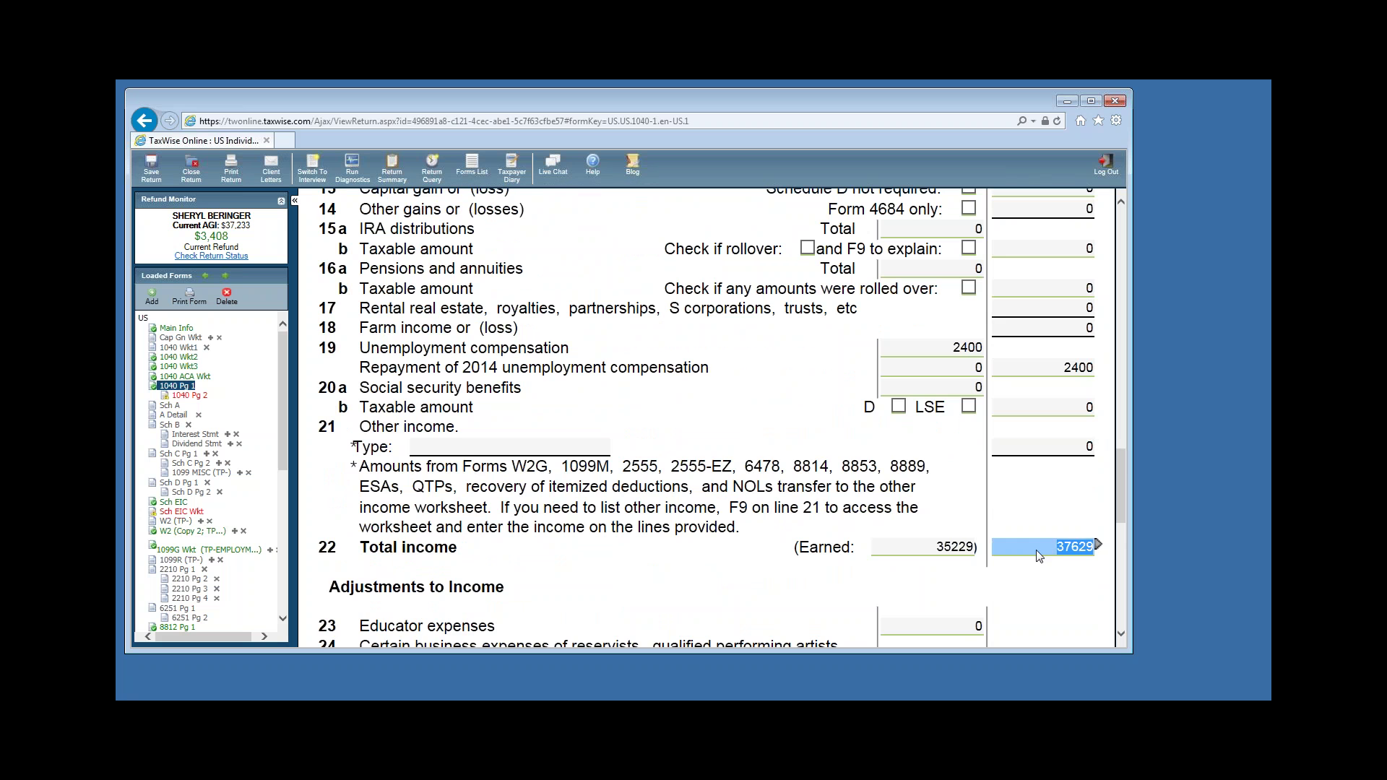
scroll(1037, 548, "down", 5)
scroll(1038, 547, "down", 2)
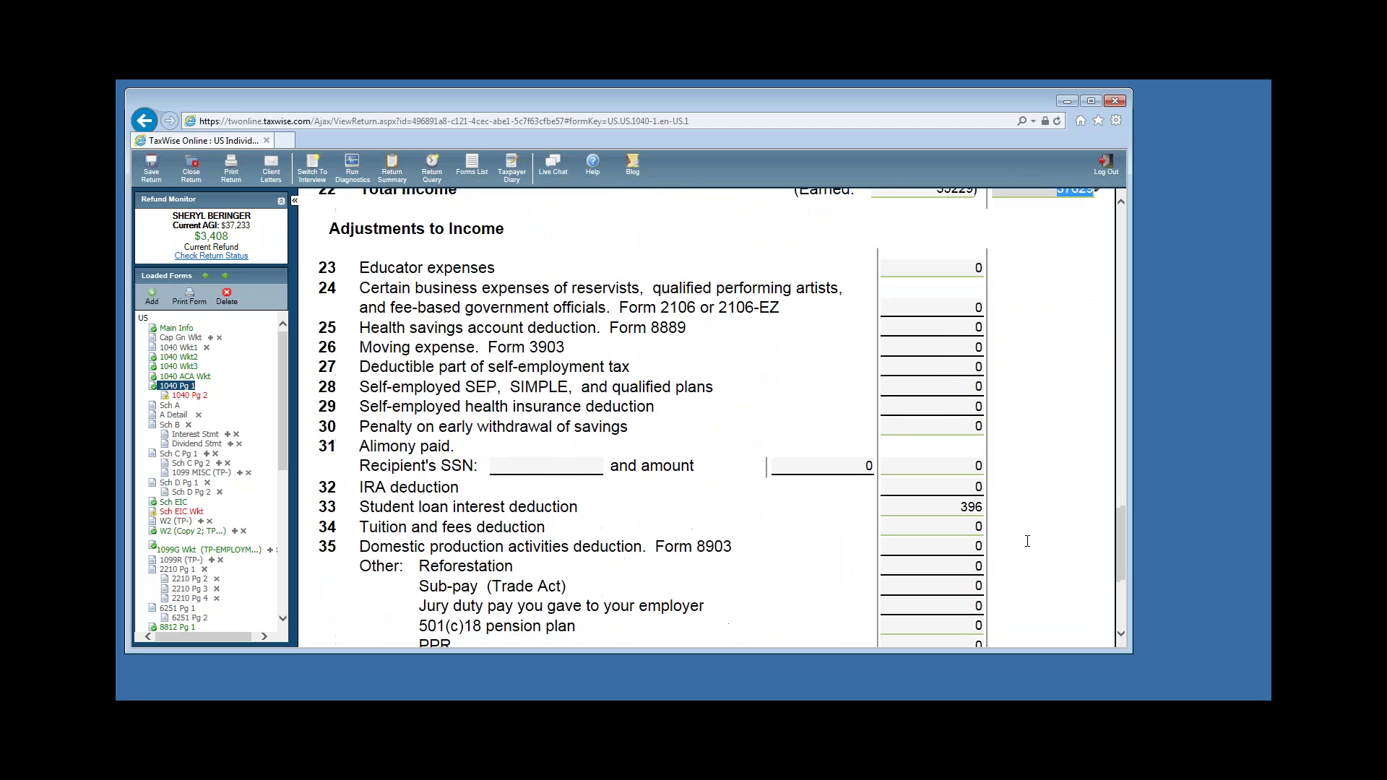
left_click(929, 452)
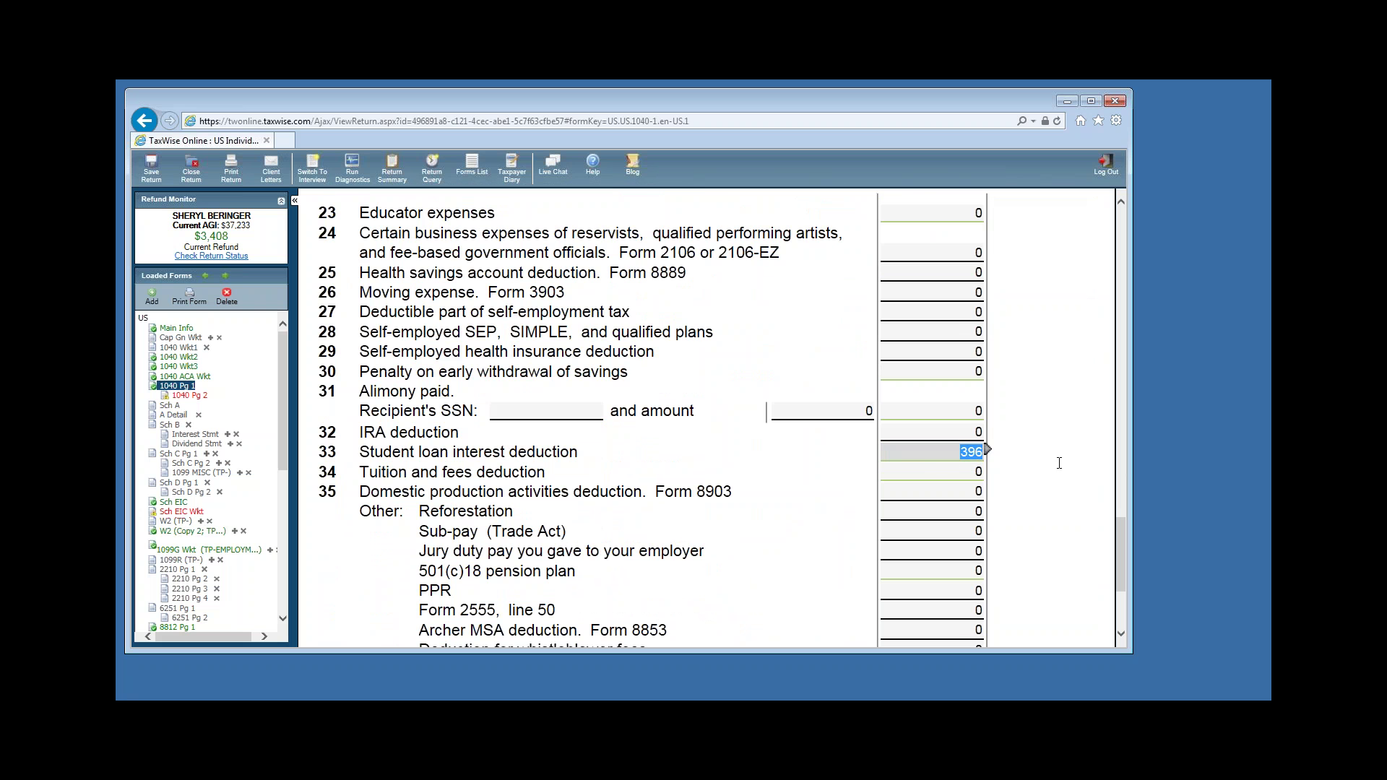
scroll(1067, 461, "up", 2)
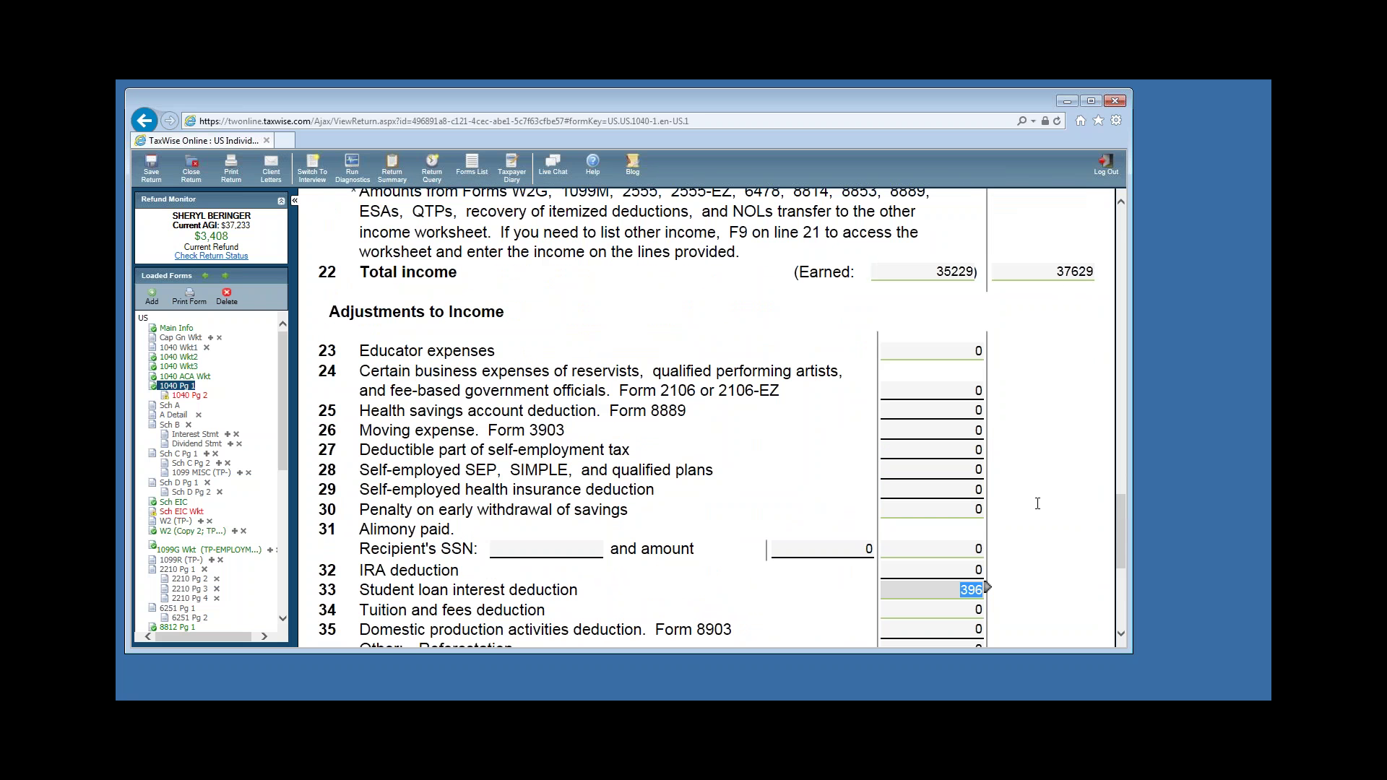
scroll(1038, 498, "down", 4)
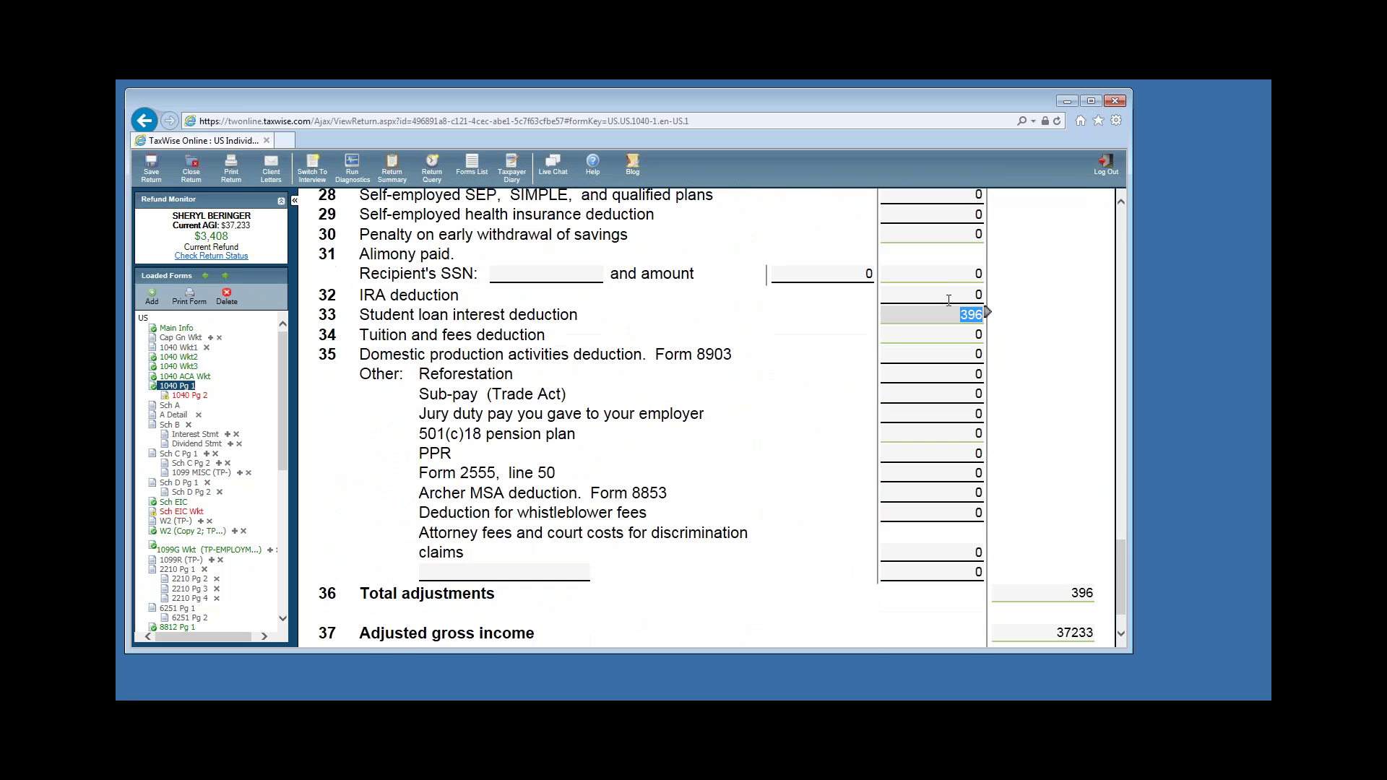
left_click(1076, 633)
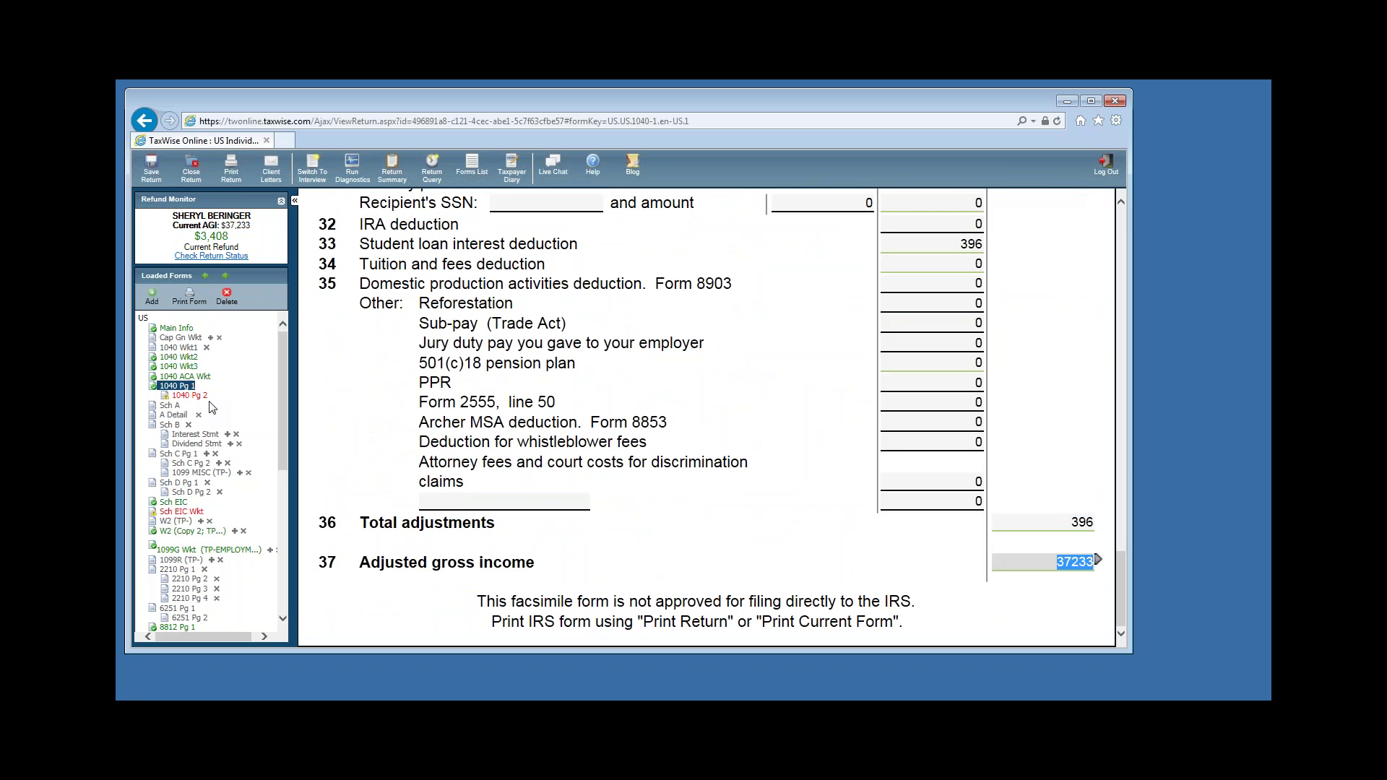
left_click(189, 395)
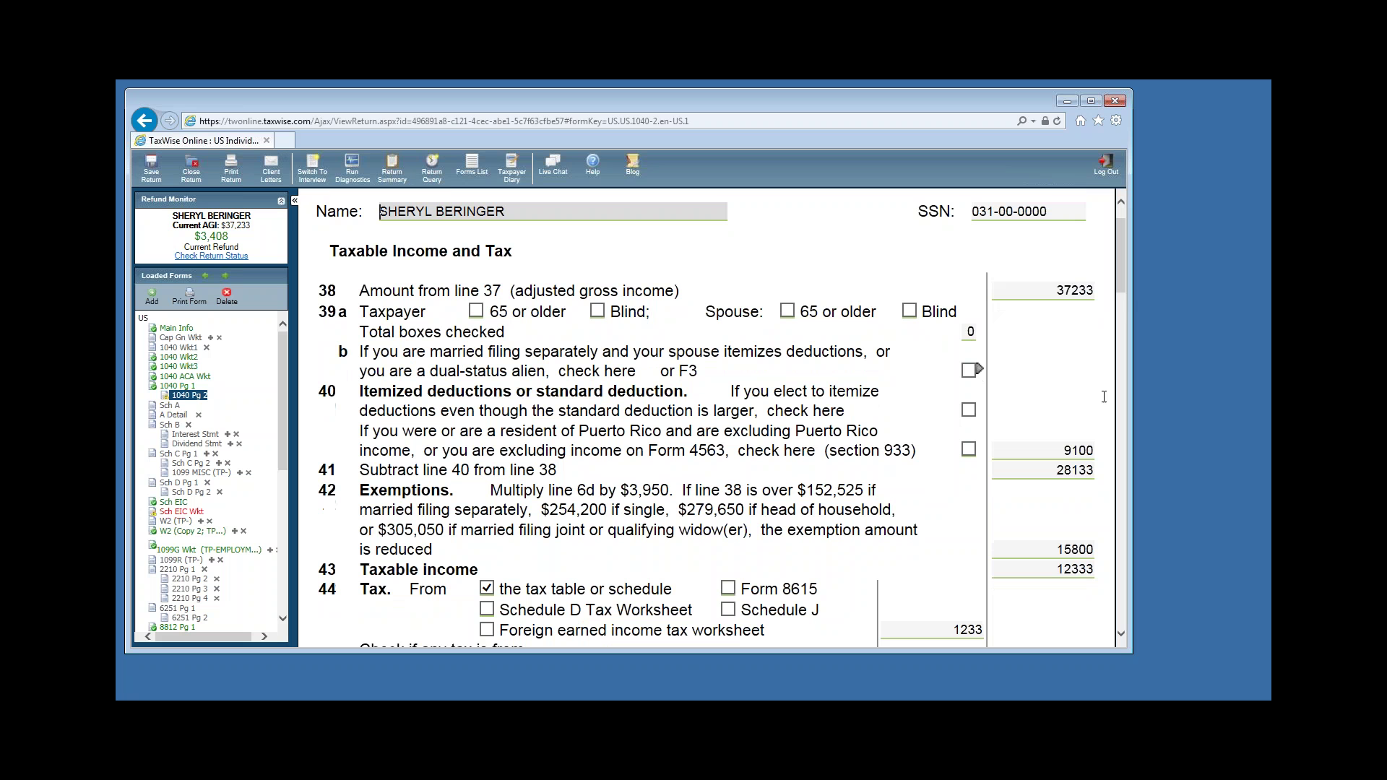
left_click(1019, 289)
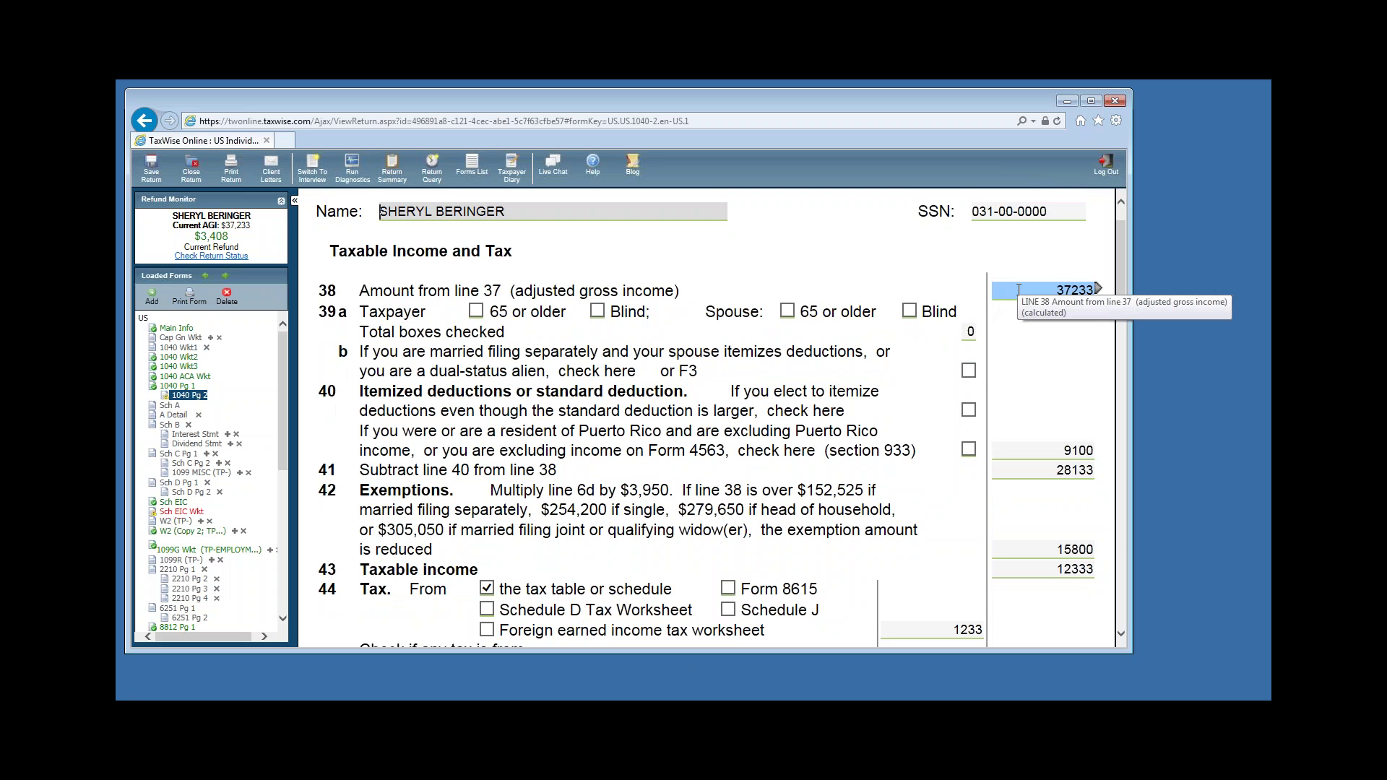
left_click(1006, 454)
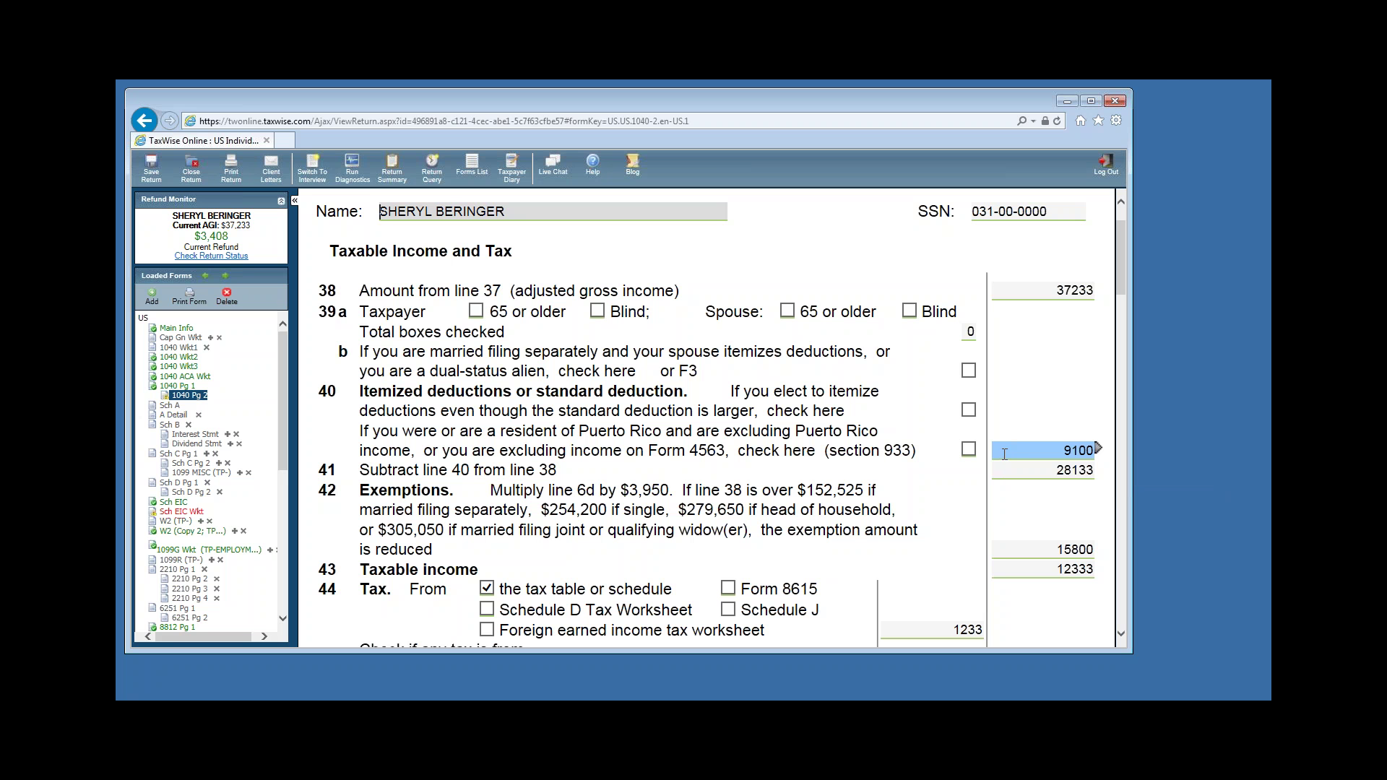
left_click(1005, 453)
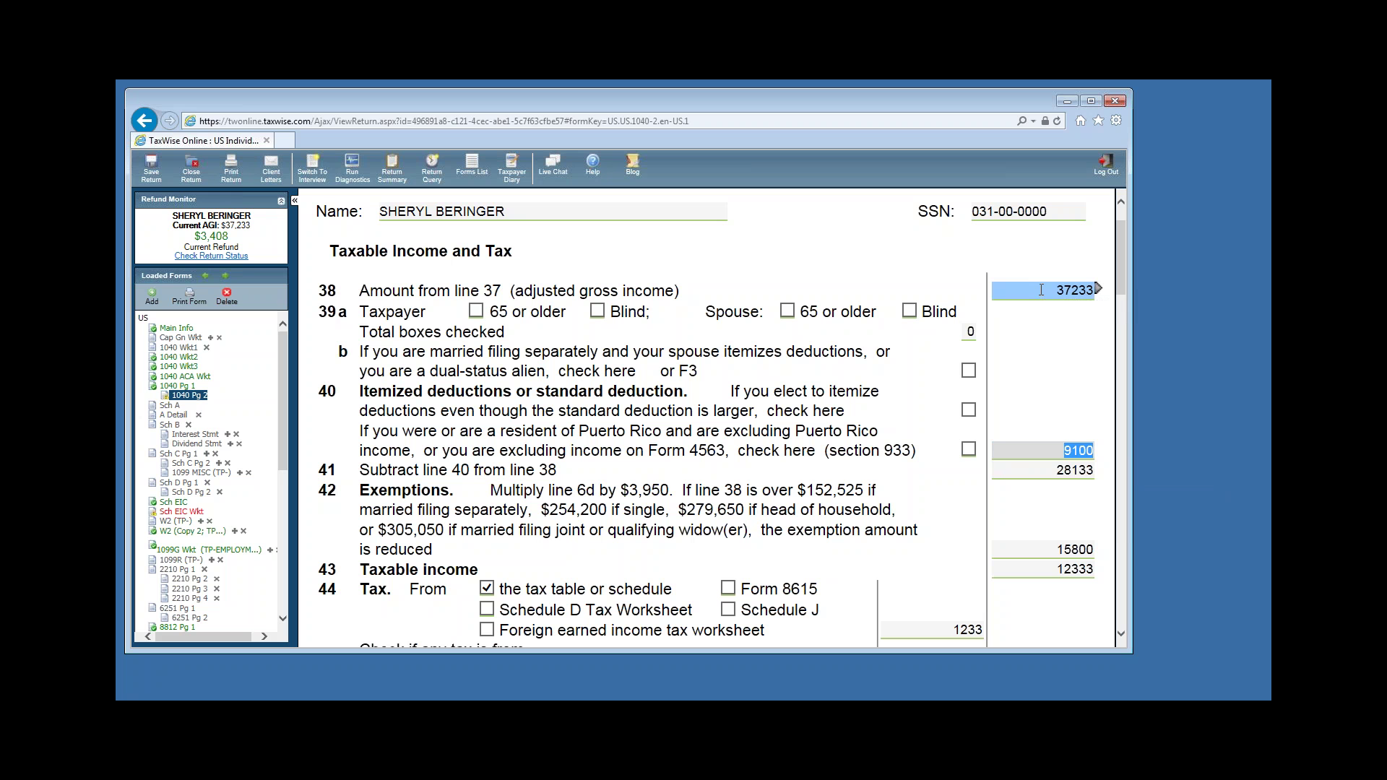
left_click(1042, 473)
scroll(1046, 471, "down", 1)
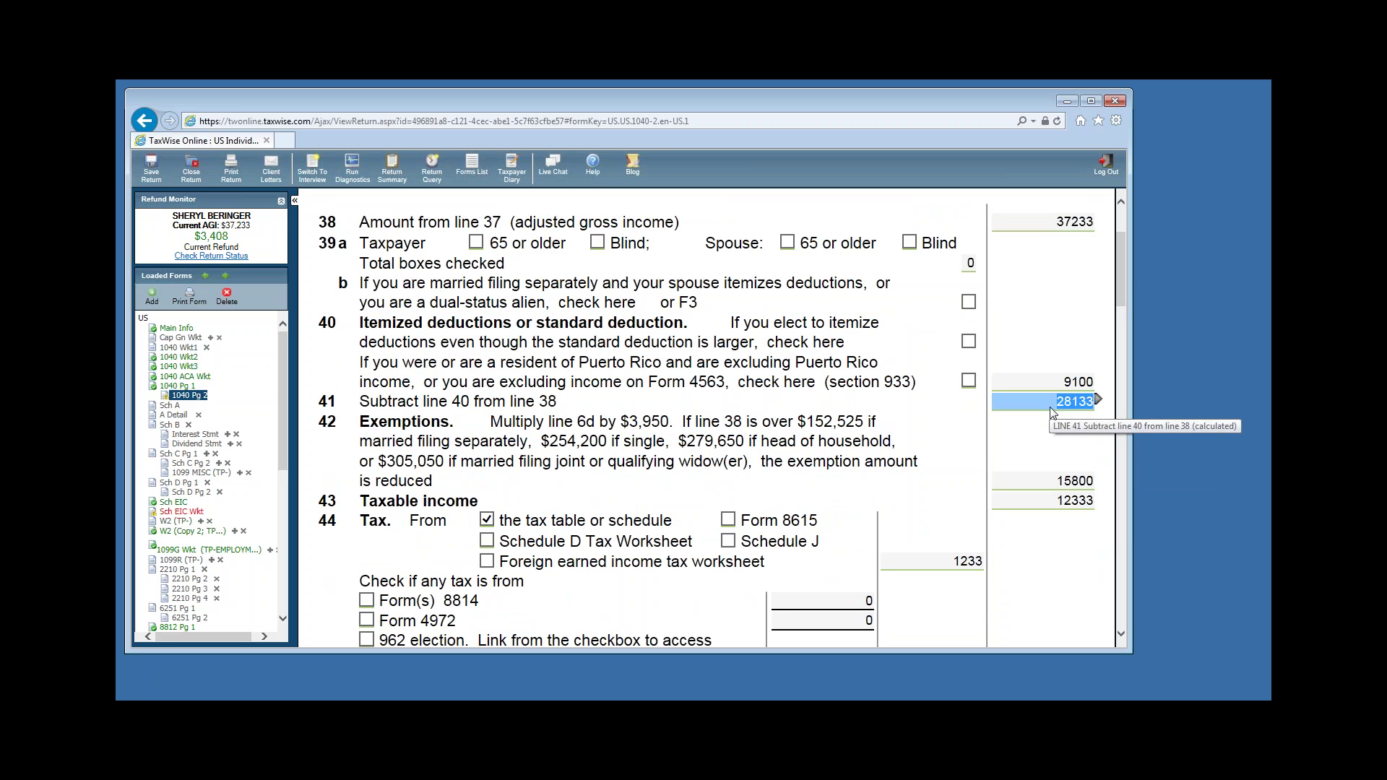
left_click(1016, 480)
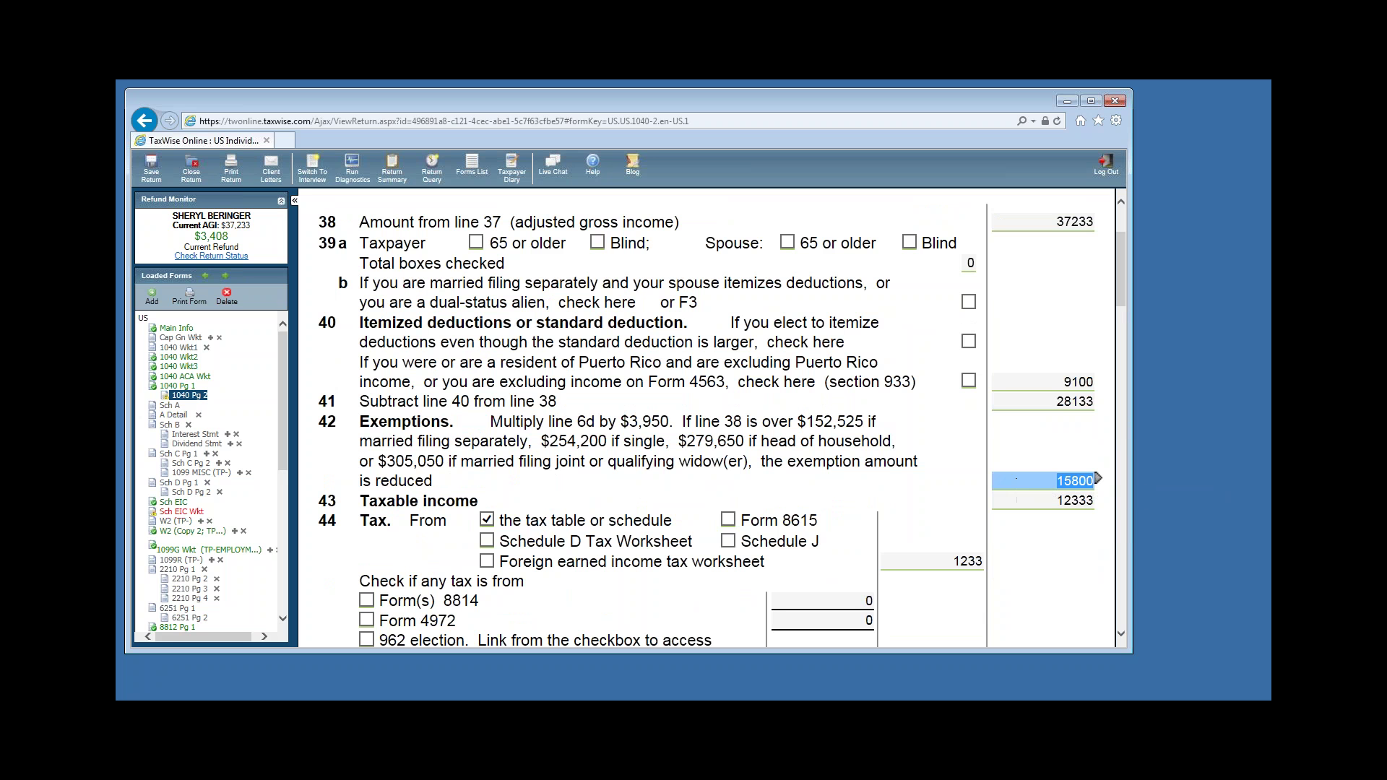
scroll(1016, 479, "down", 1)
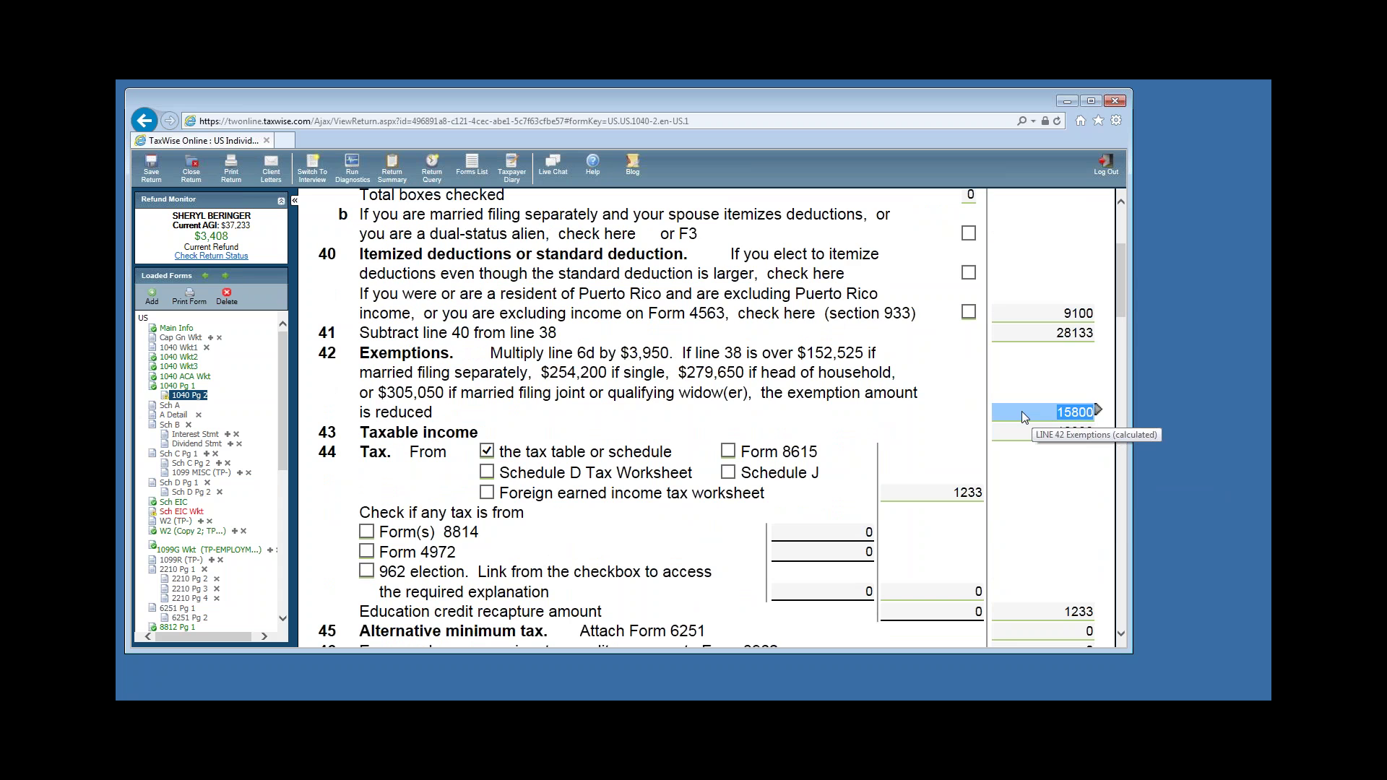
left_click(1060, 336)
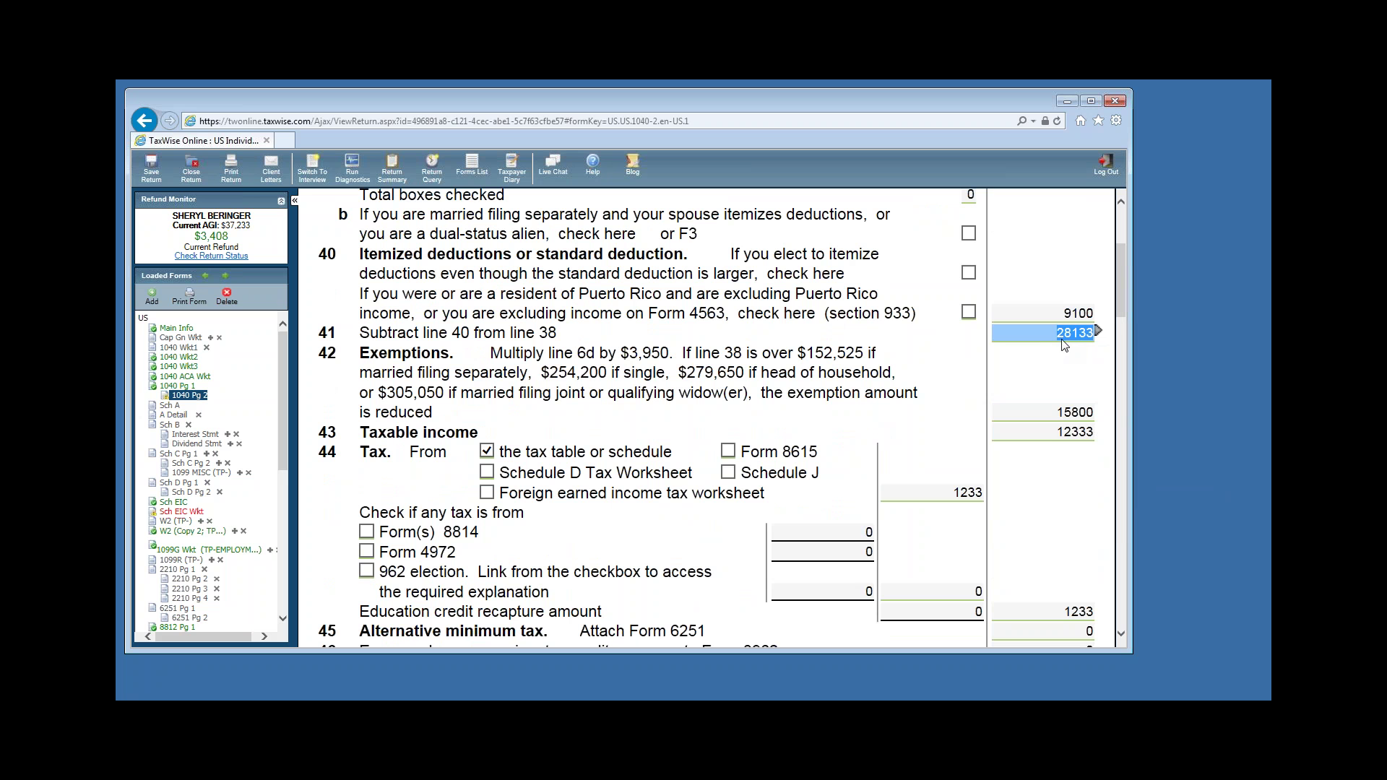
left_click(1049, 434)
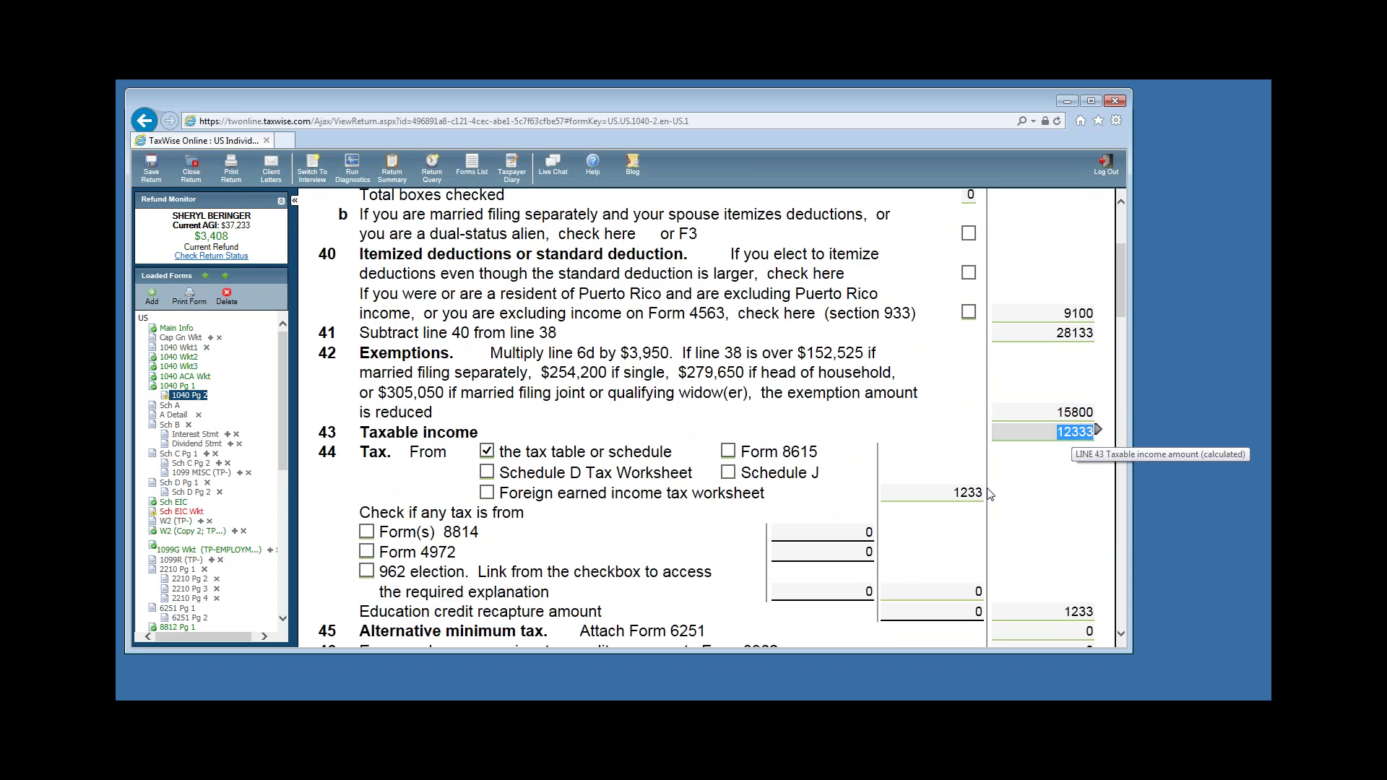
key("Tab")
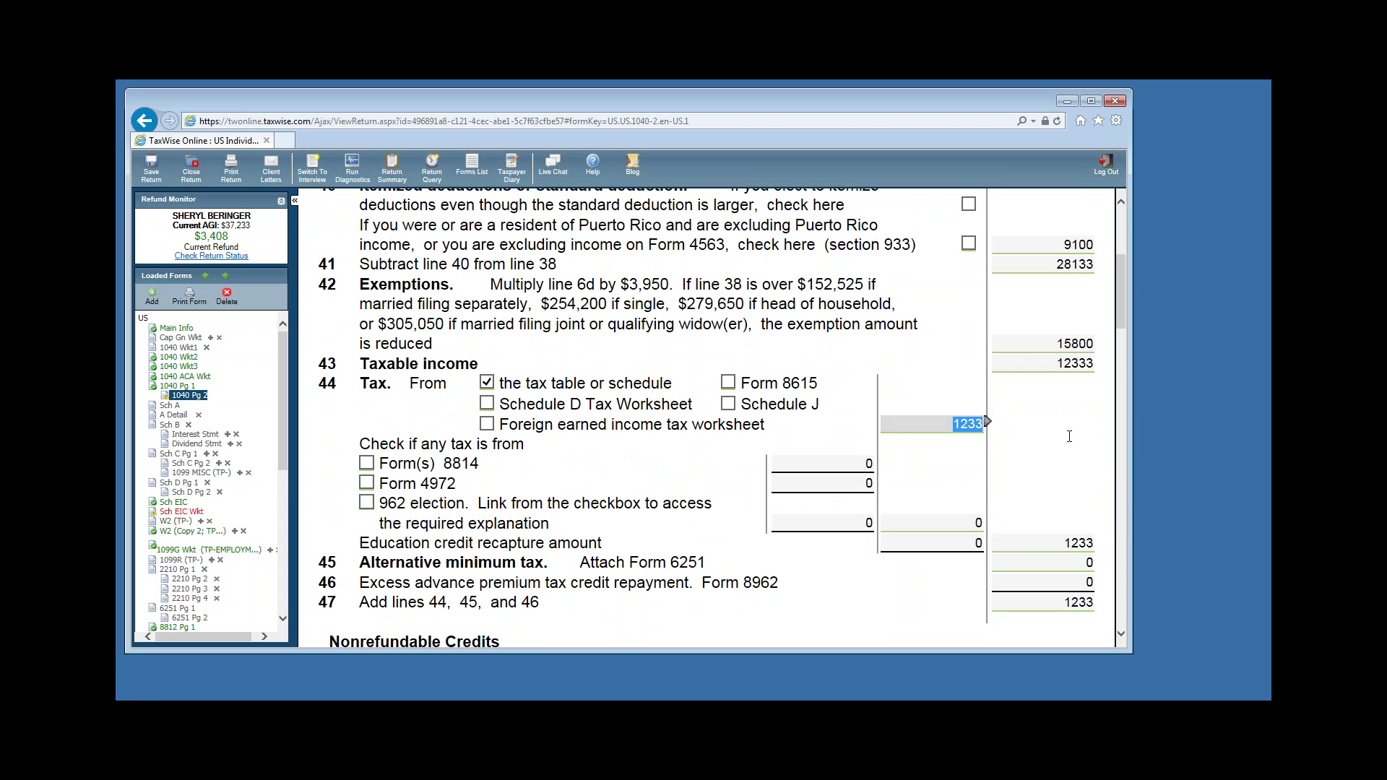
scroll(1069, 437, "down", 2)
left_click(1084, 440)
scroll(1085, 441, "down", 2)
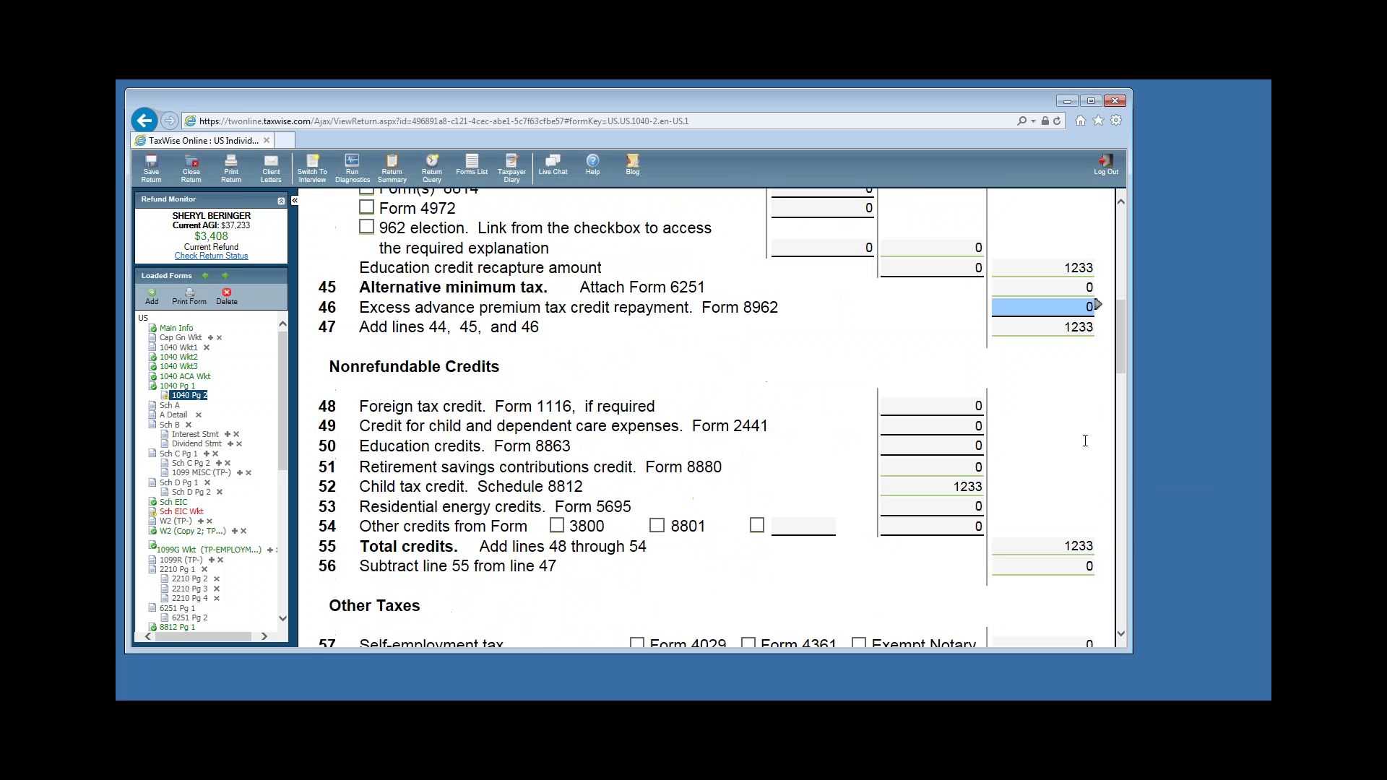
key("Tab")
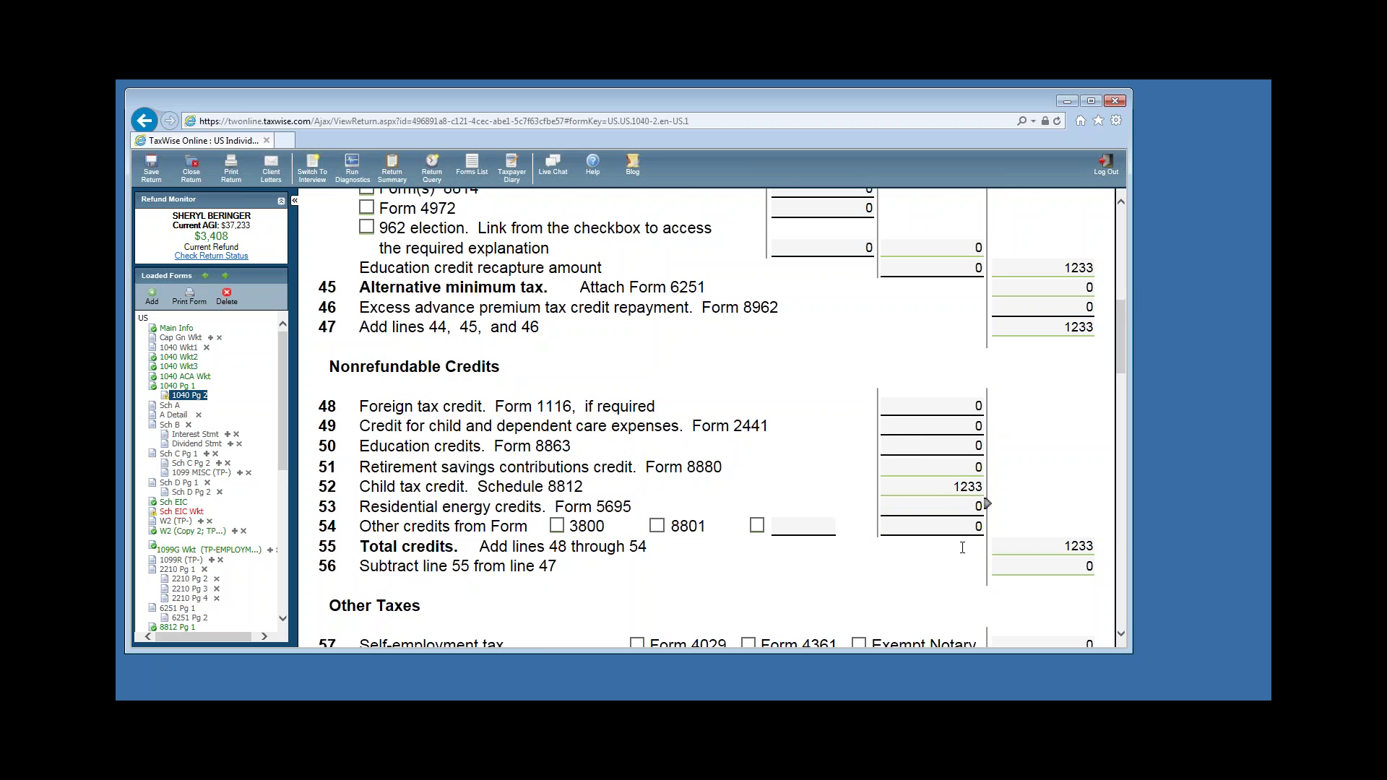
left_click(948, 534)
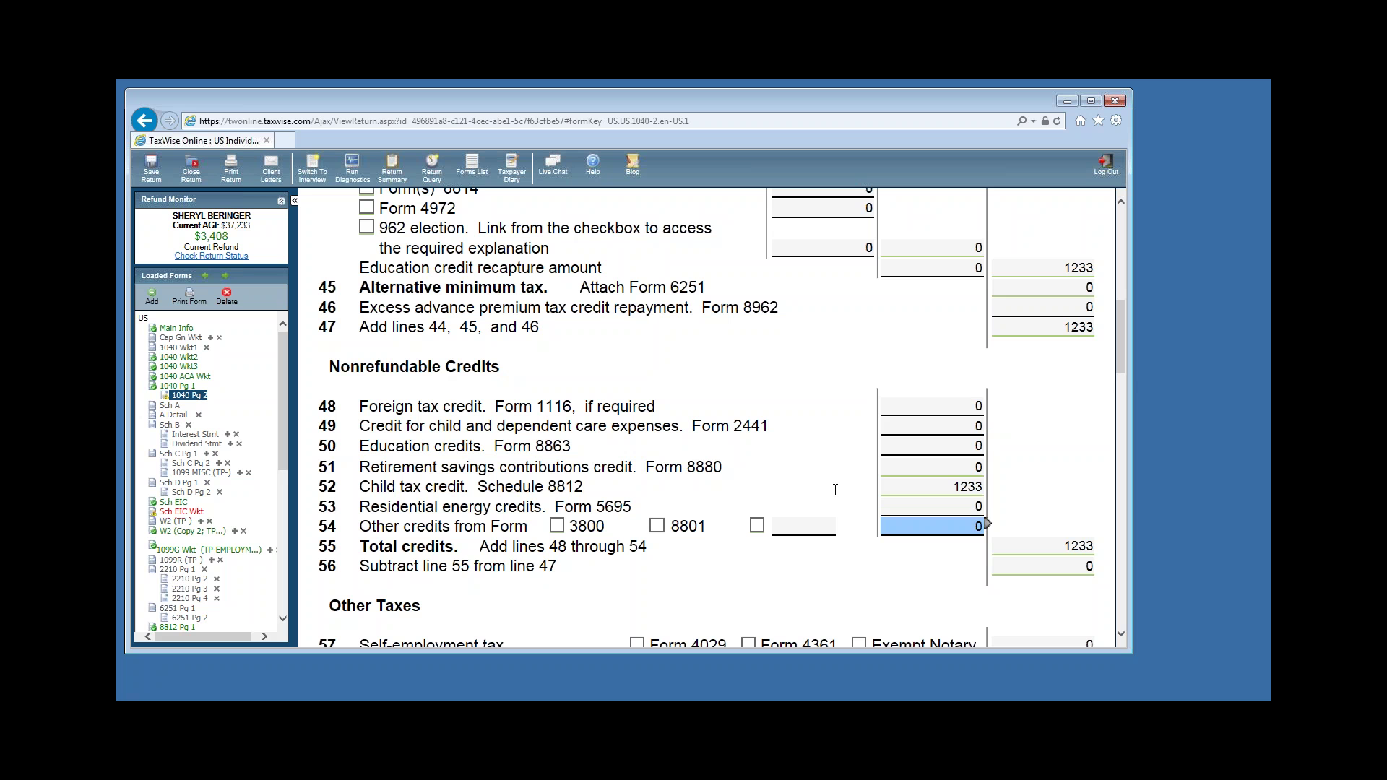
left_click(930, 491)
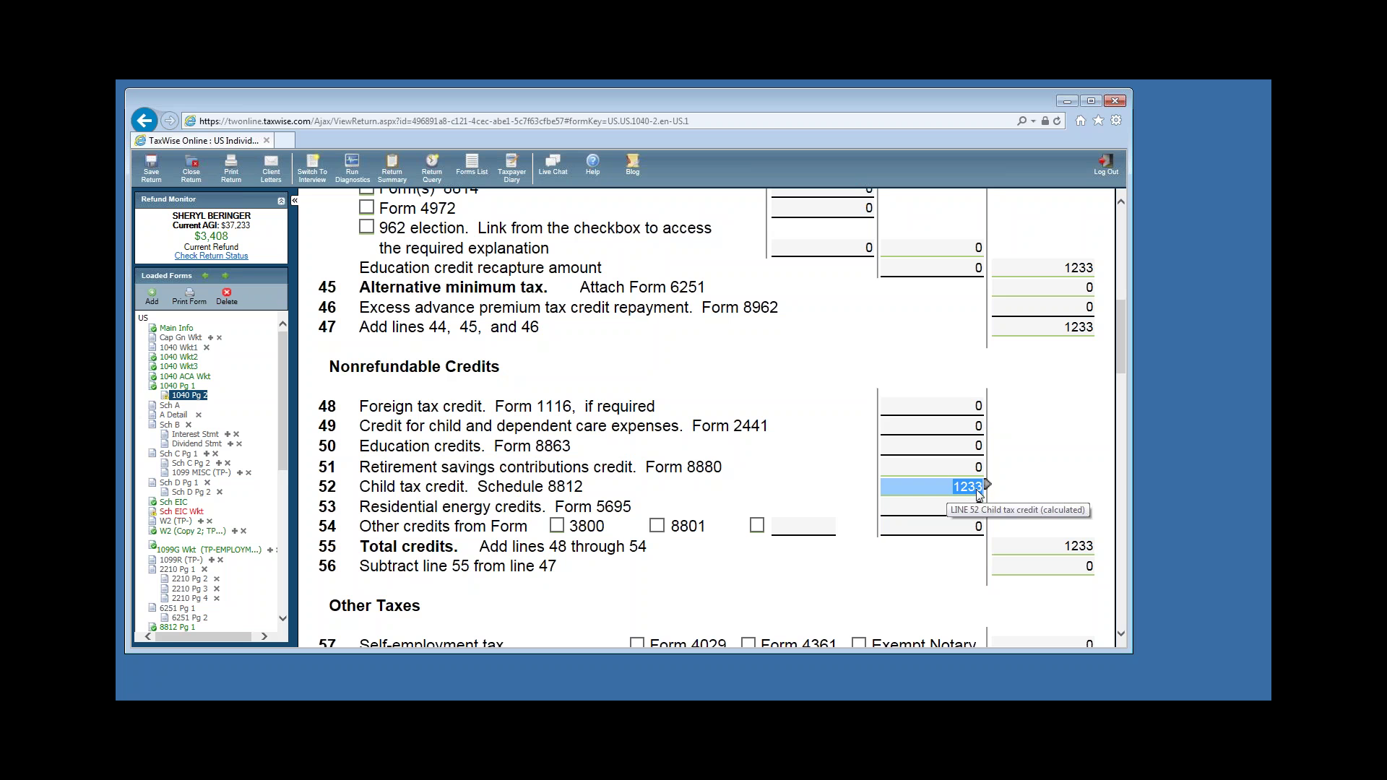
left_click(1081, 547)
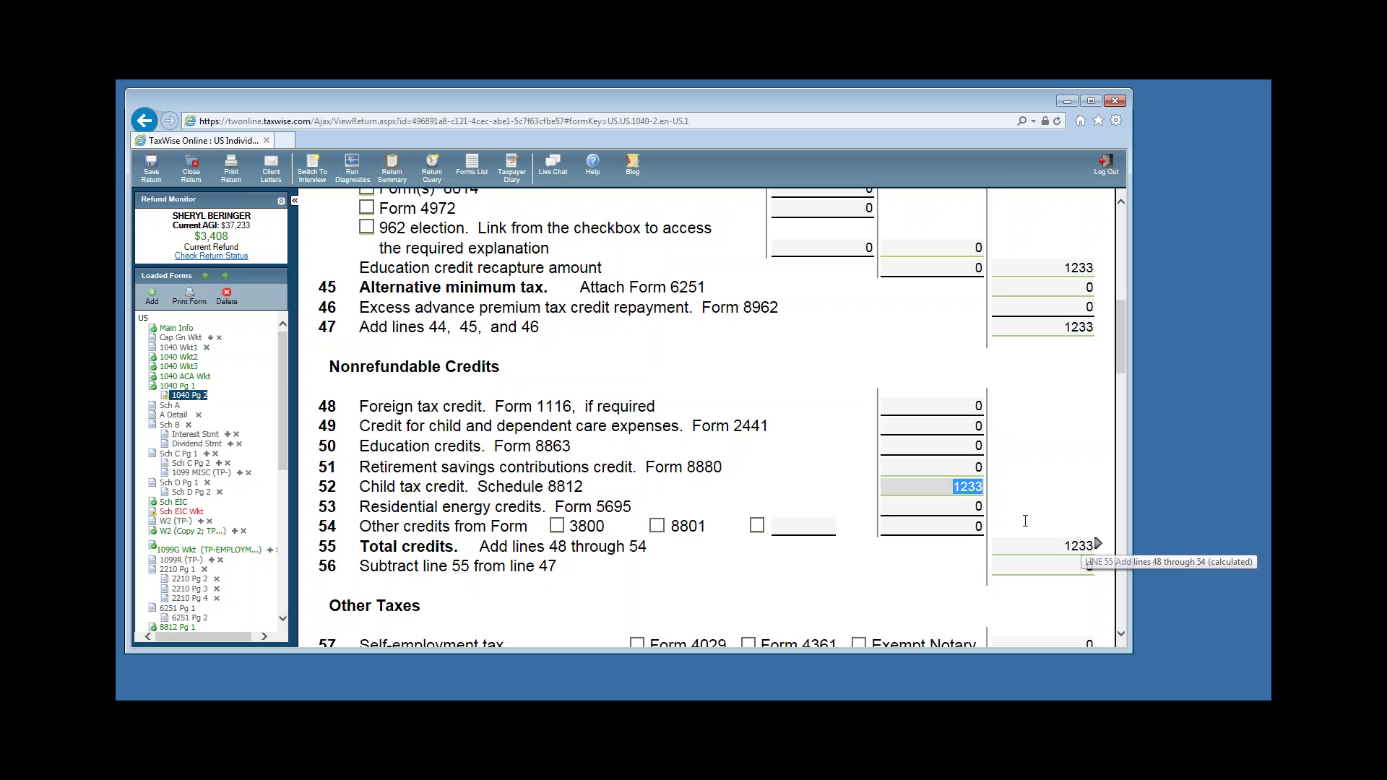
scroll(1070, 509, "down", 1)
left_click(1075, 504)
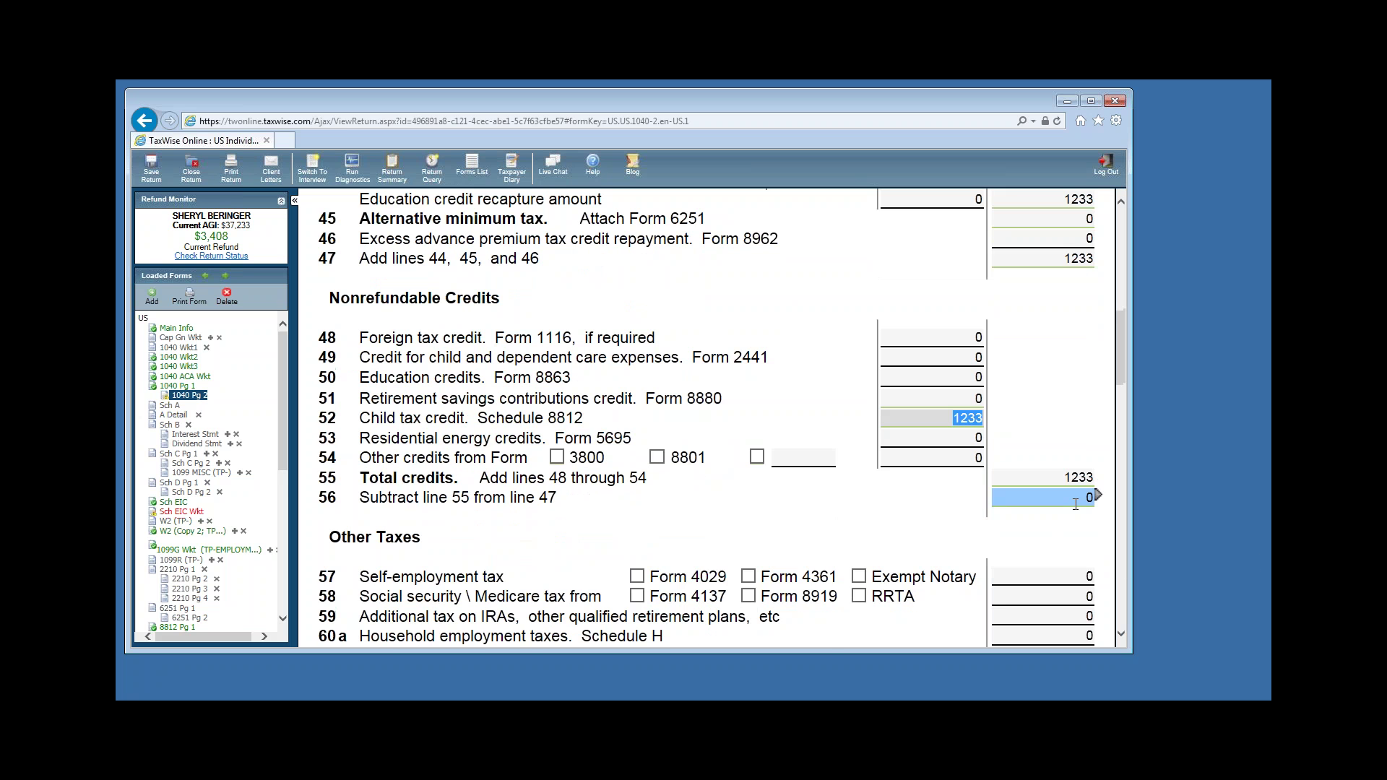
scroll(1075, 504, "down", 1)
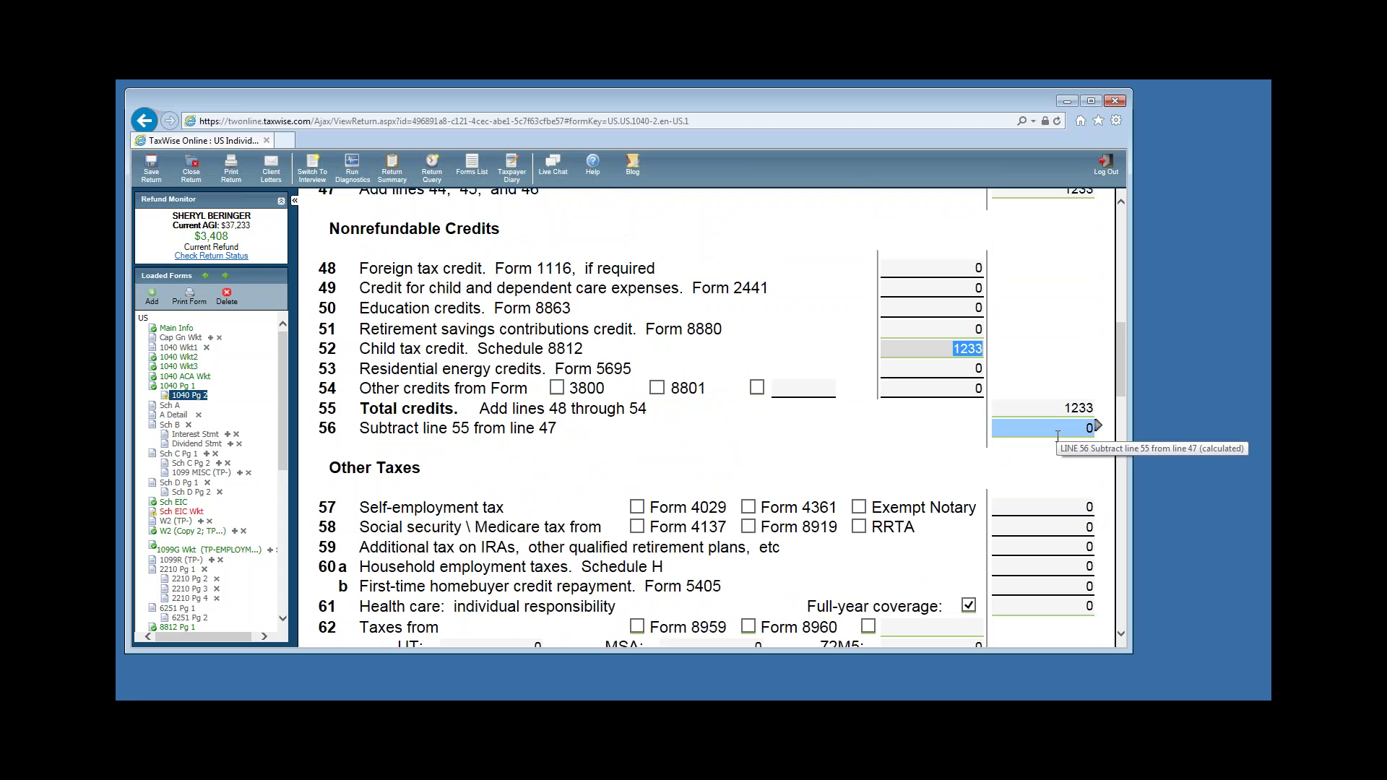
scroll(1057, 435, "down", 1)
left_click(1057, 437)
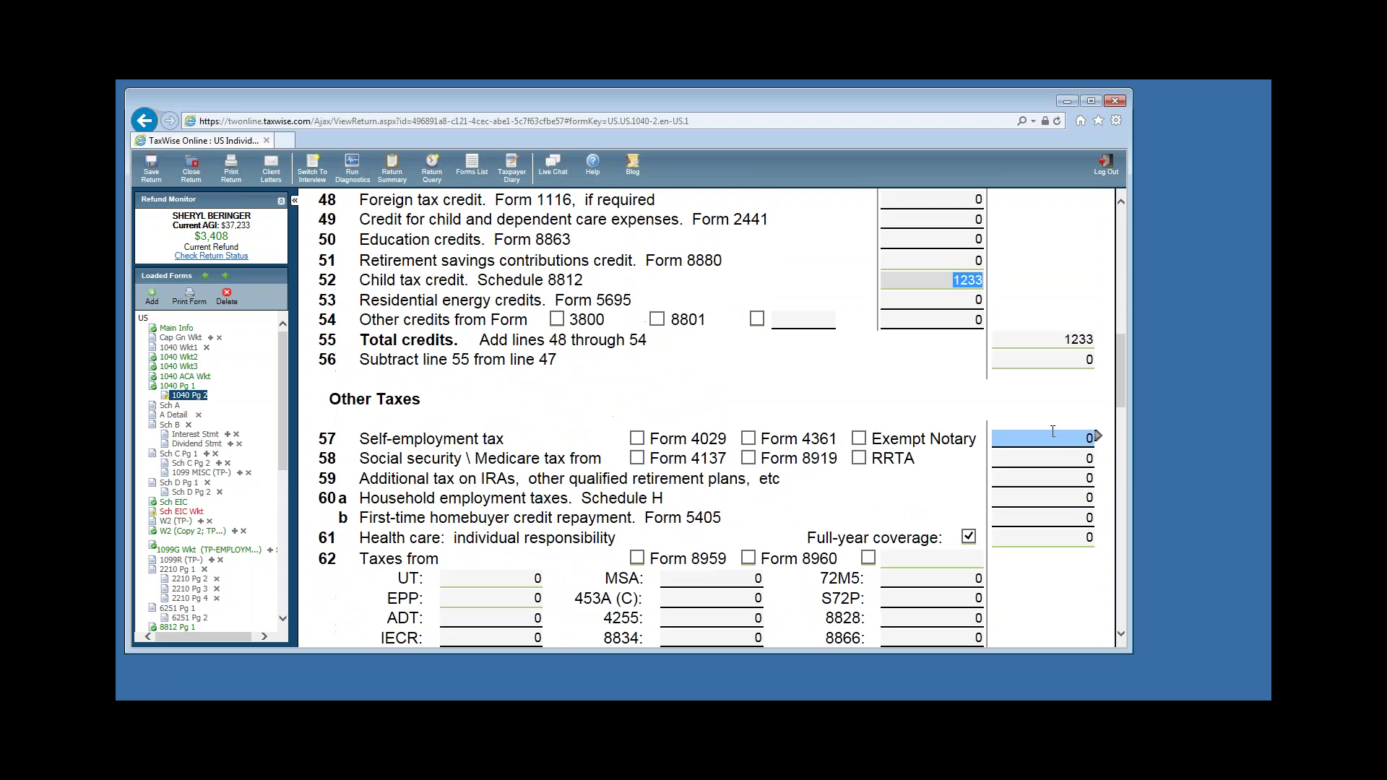
scroll(1052, 429, "down", 1)
left_click(1053, 430)
scroll(1052, 430, "down", 3)
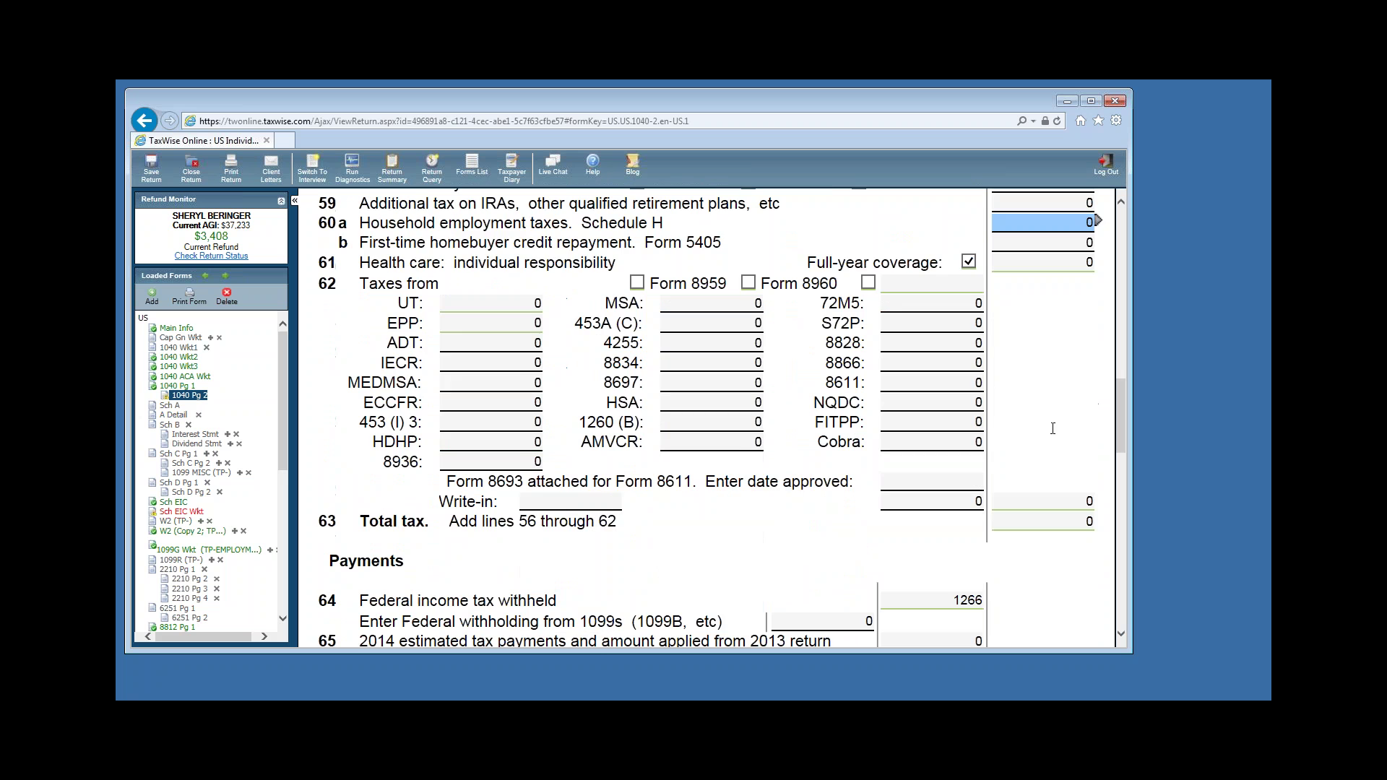
scroll(1053, 429, "down", 5)
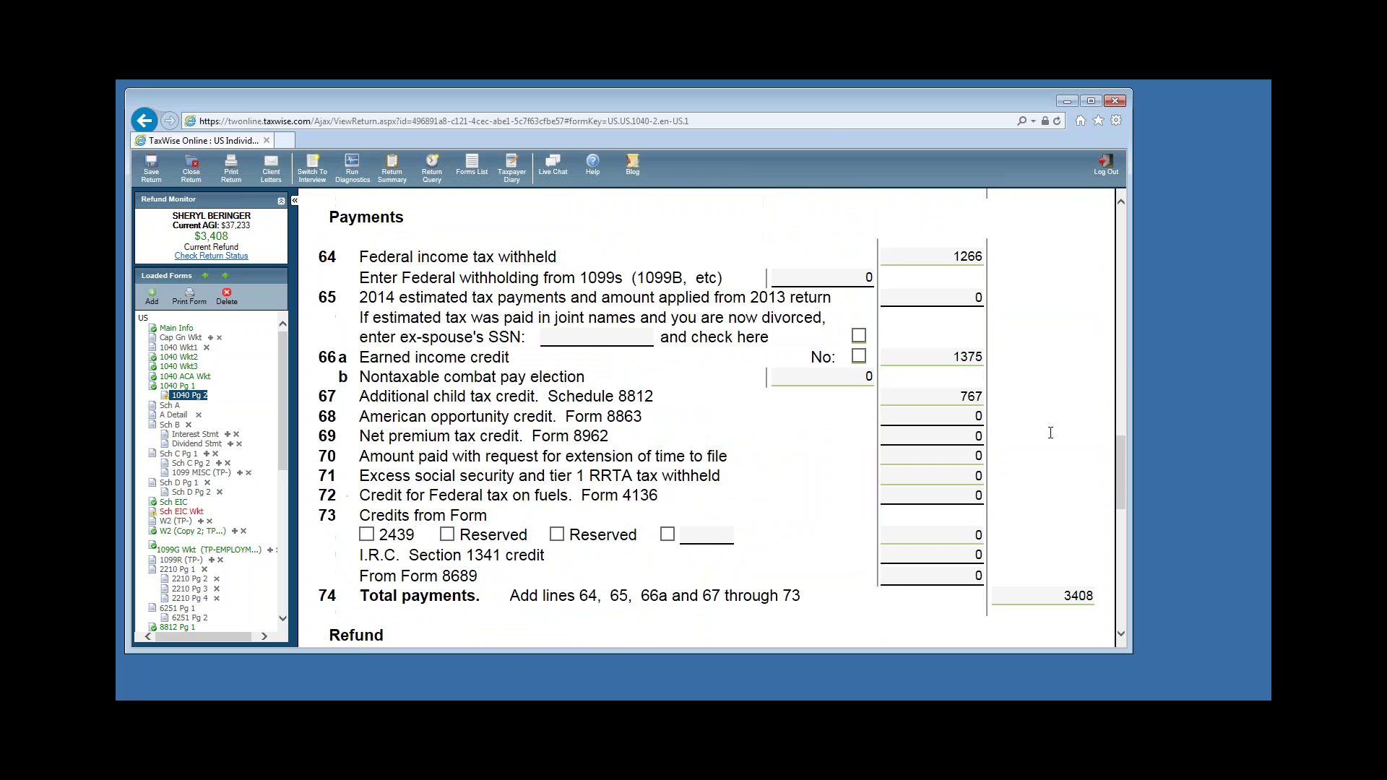
Review the 1266 federal withholding on line 64 and the line 66a EIC, then open Sch EIC Wkt.
scroll(1070, 437, "up", 1)
left_click(954, 326)
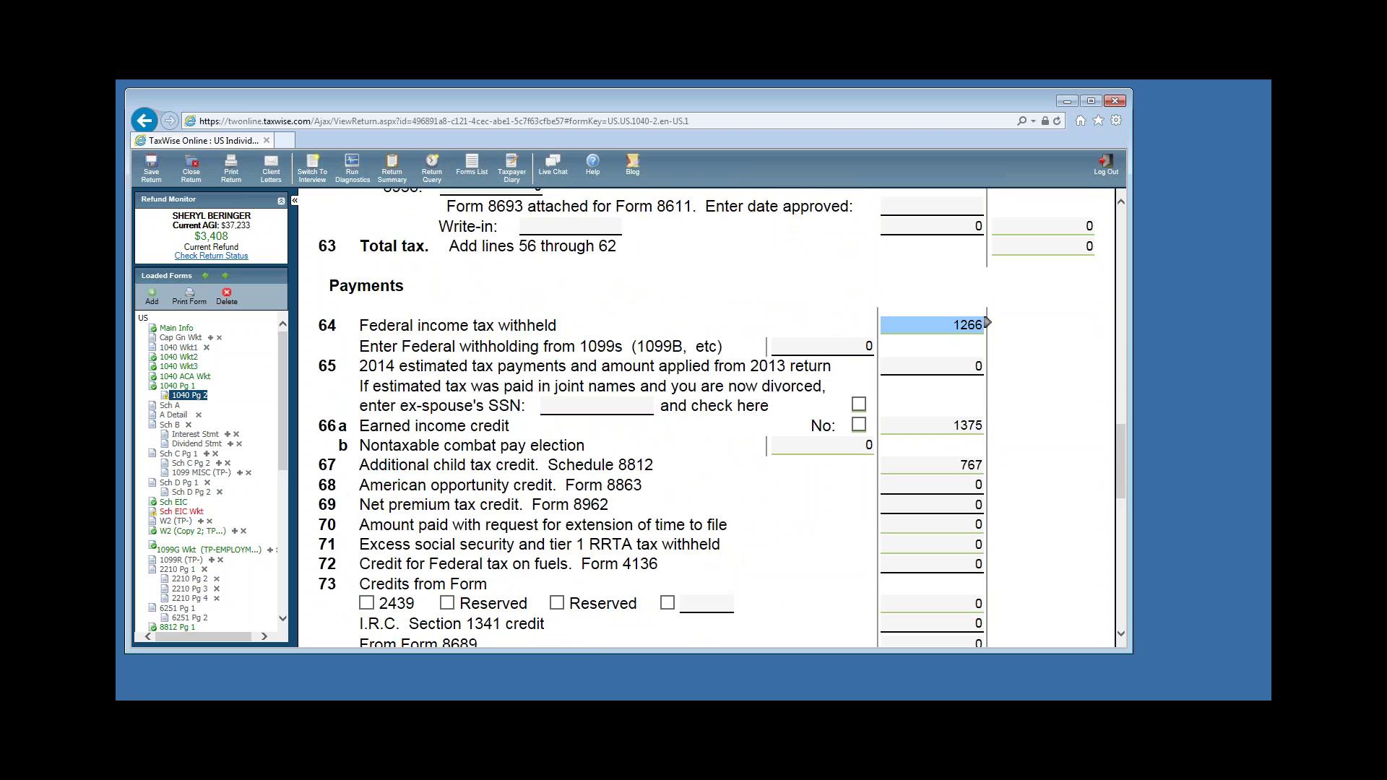
double_click(954, 326)
left_click(931, 429)
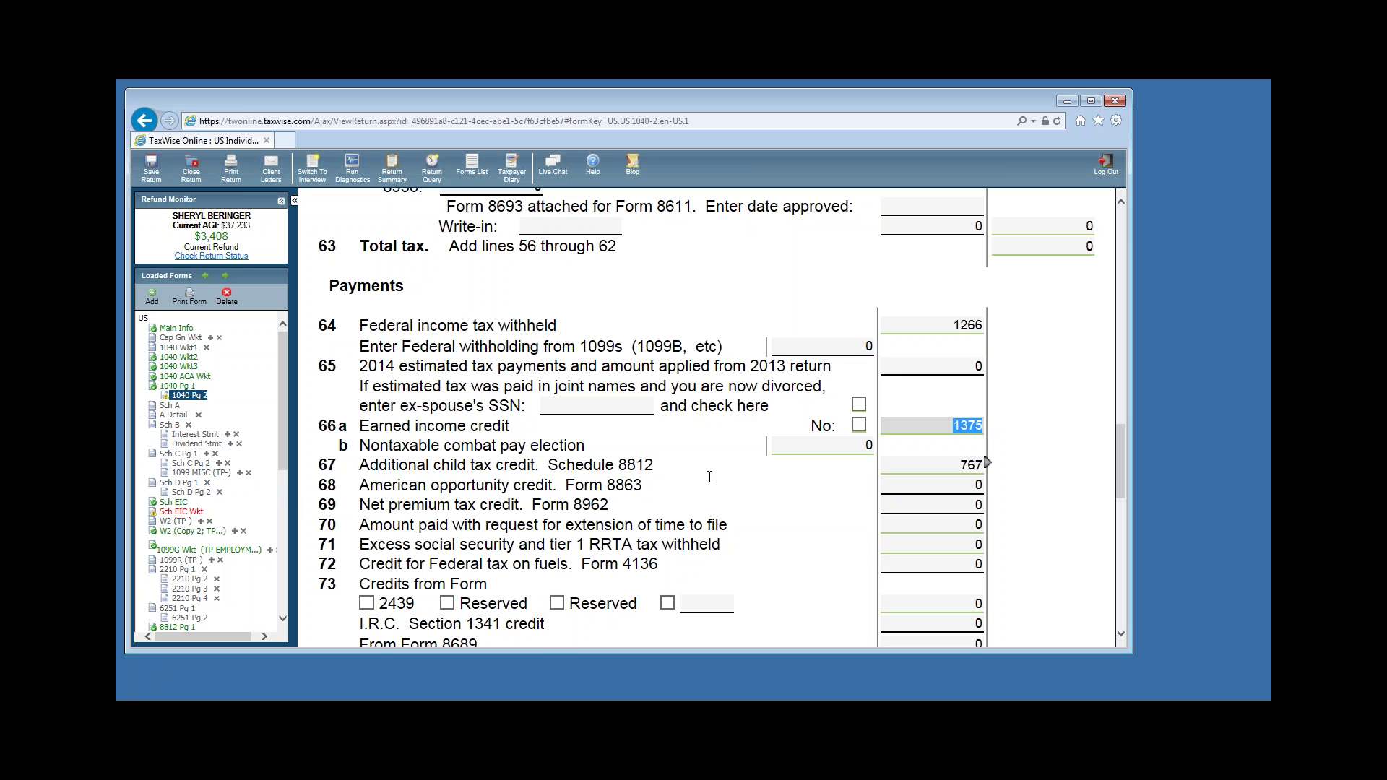
left_click(172, 513)
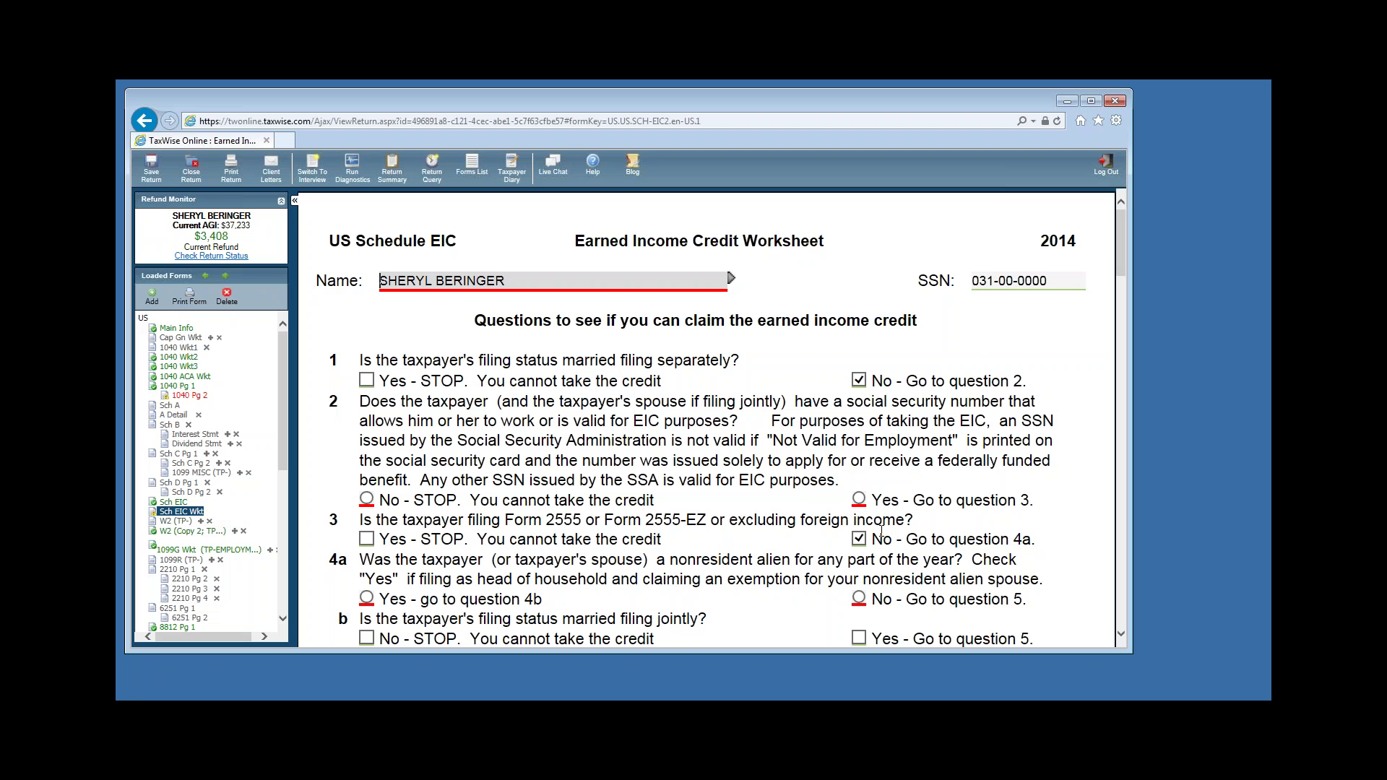
Answer the taxpayer EIC questions: Yes to valid SSN, No to nonresident alien, No to being a qualifying child.
left_click(858, 500)
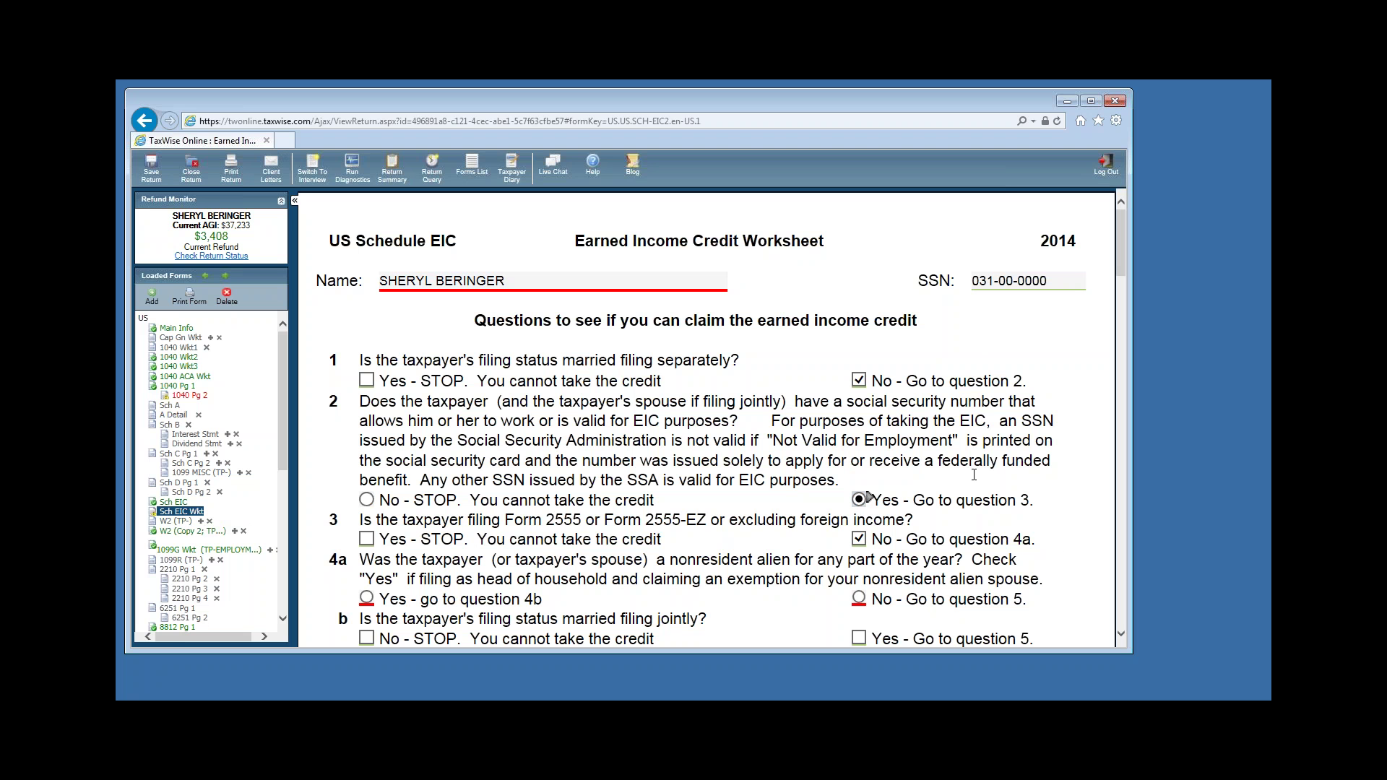
scroll(974, 475, "down", 2)
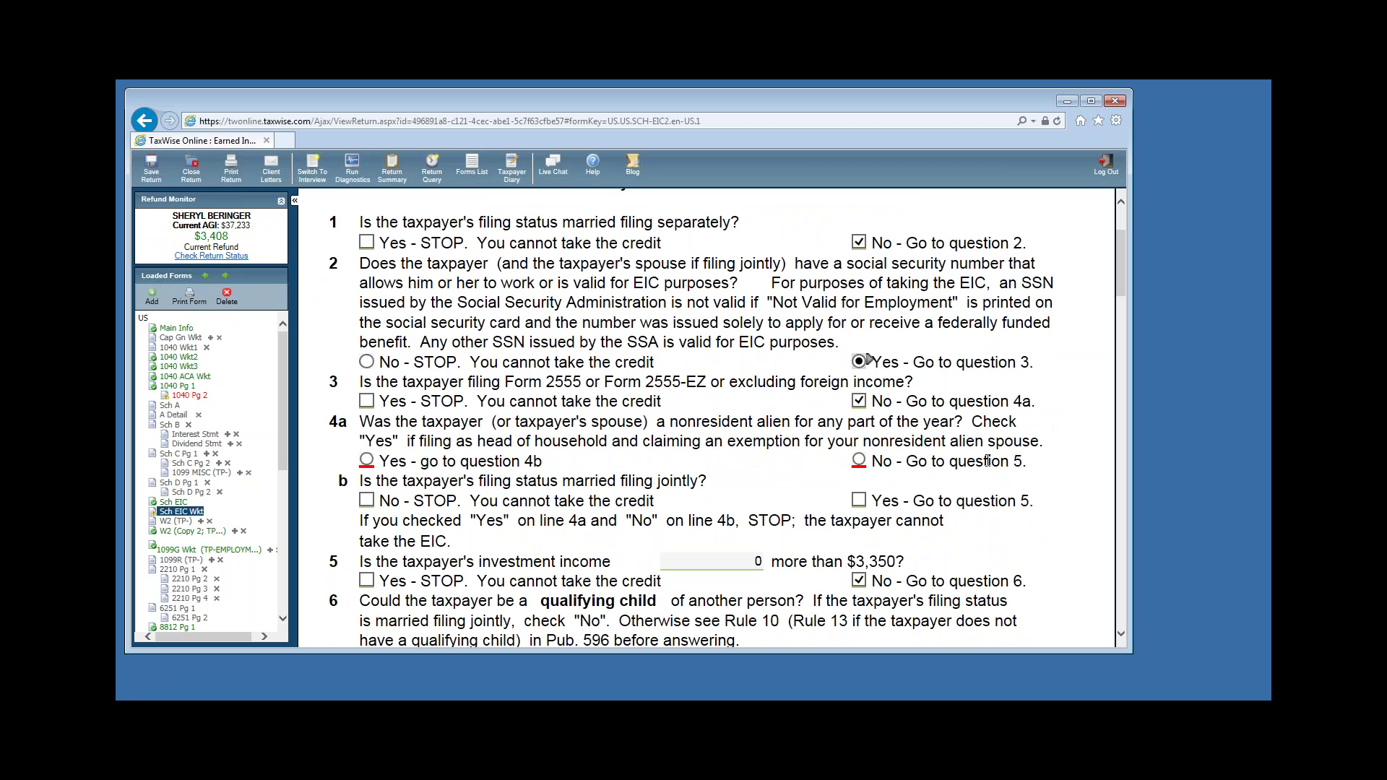
left_click(878, 457)
scroll(937, 481, "down", 1)
scroll(937, 482, "down", 2)
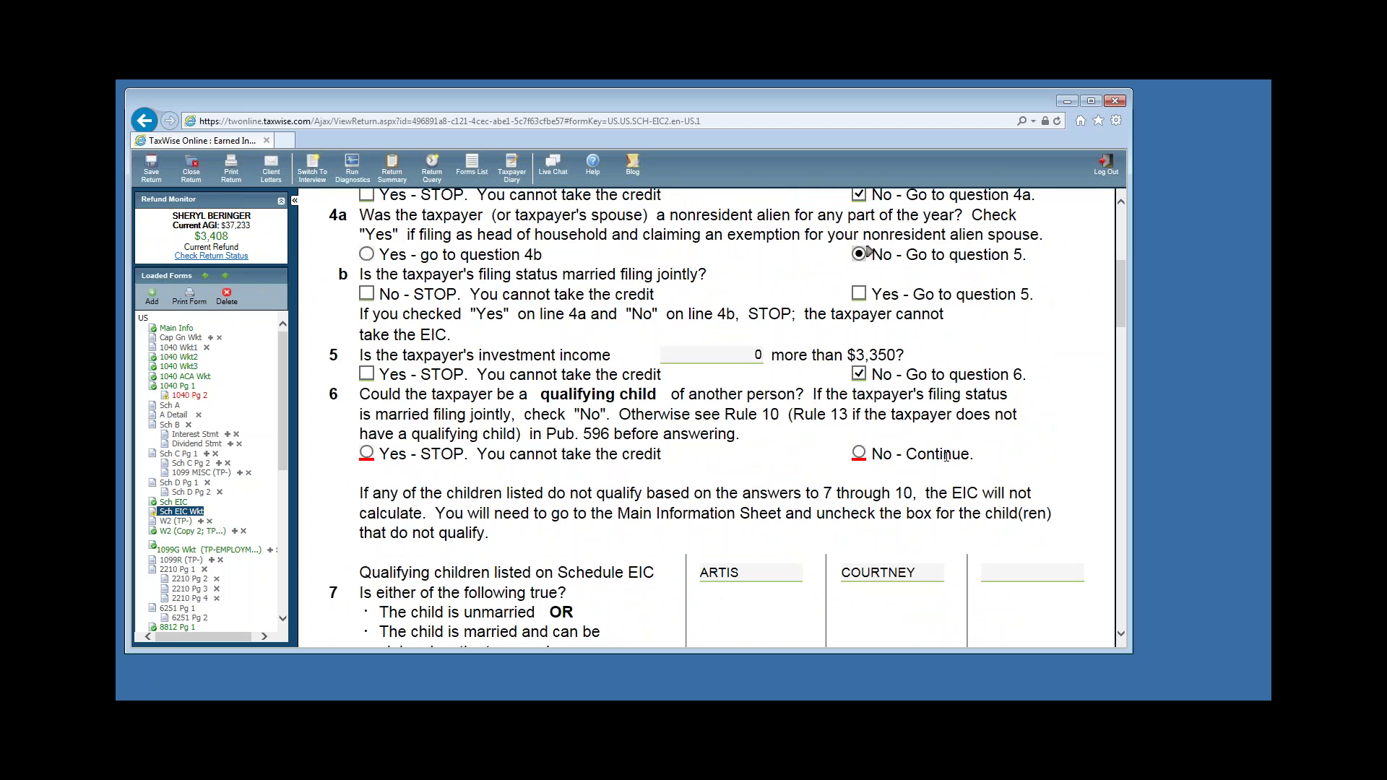
left_click(858, 454)
For both children, answer Yes to questions 7 and 8, No to 9a, and confirm valid SSNs.
scroll(1123, 323, "down", 4)
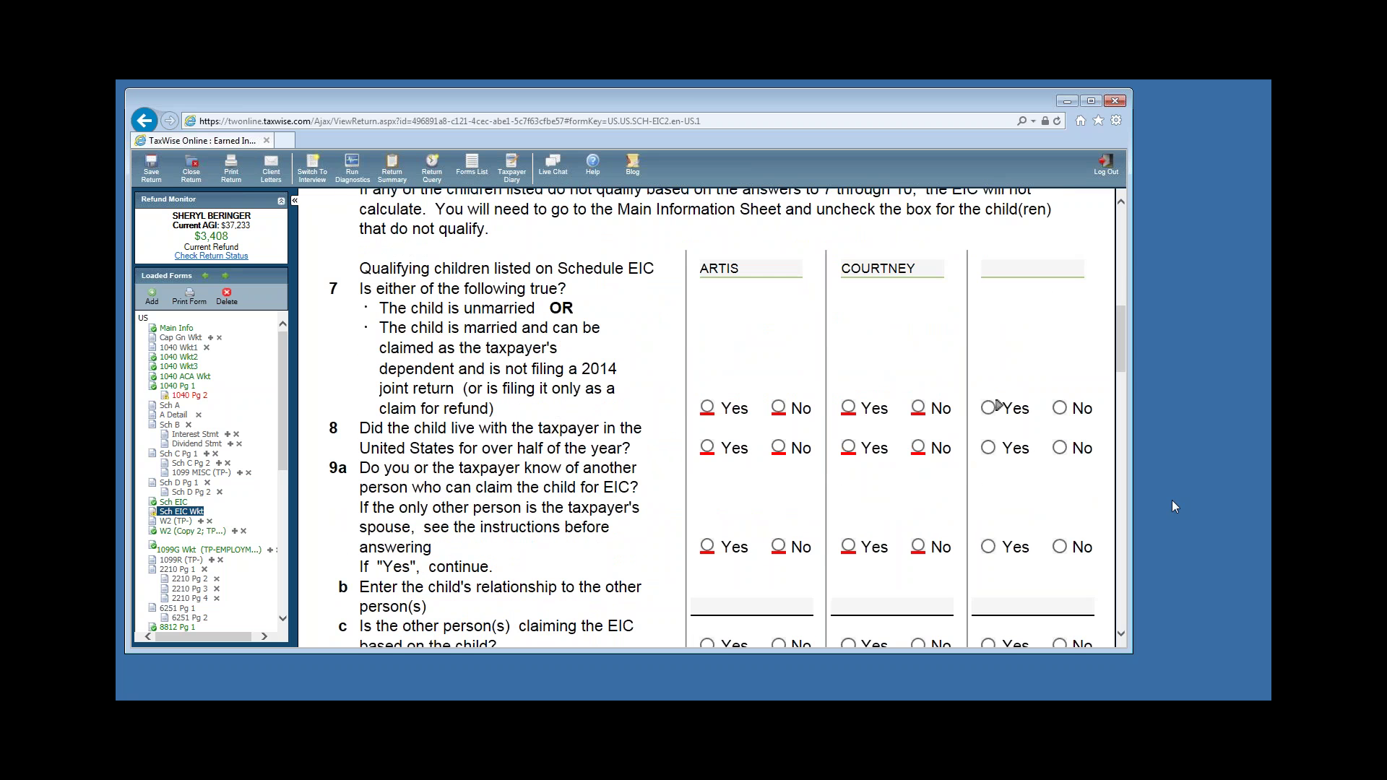
left_click(707, 409)
left_click(848, 408)
left_click(707, 448)
left_click(848, 448)
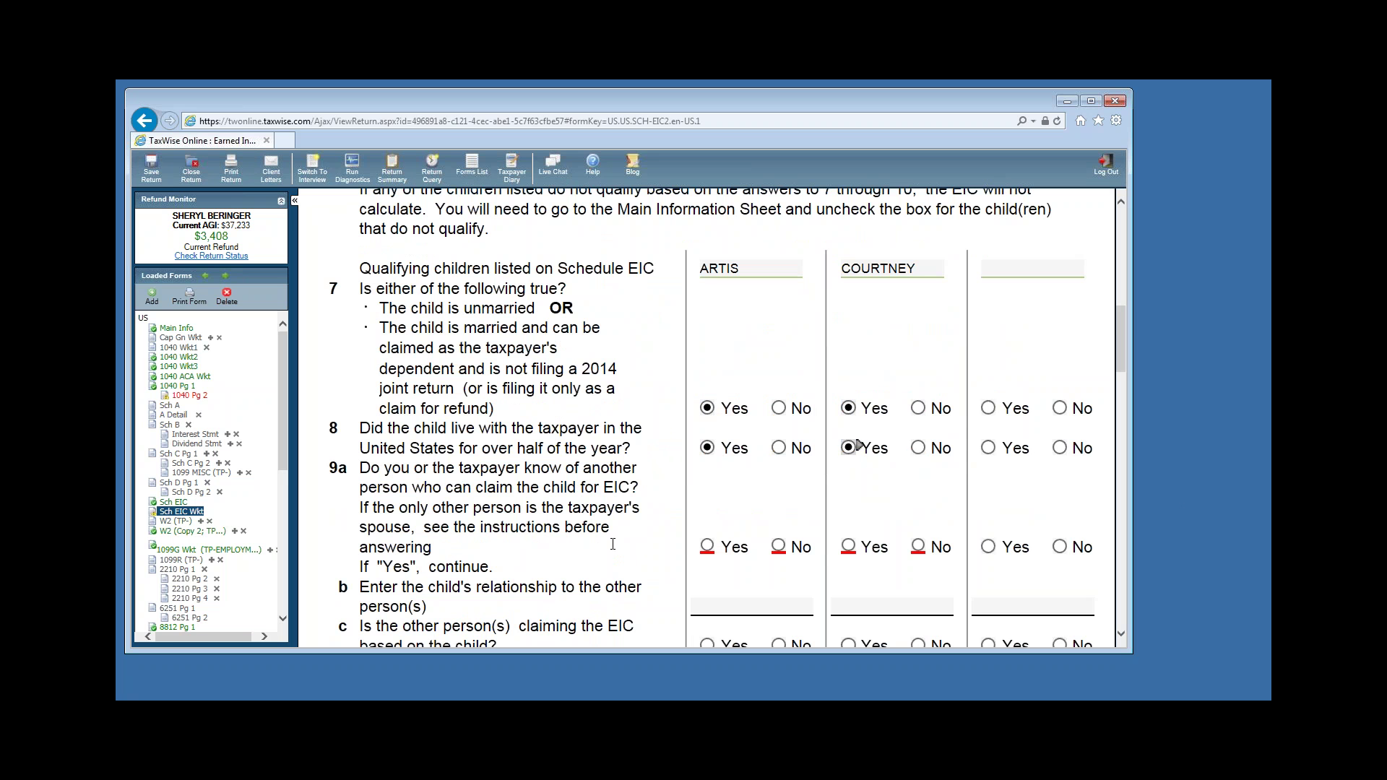
left_click(778, 547)
left_click(918, 547)
scroll(846, 581, "down", 5)
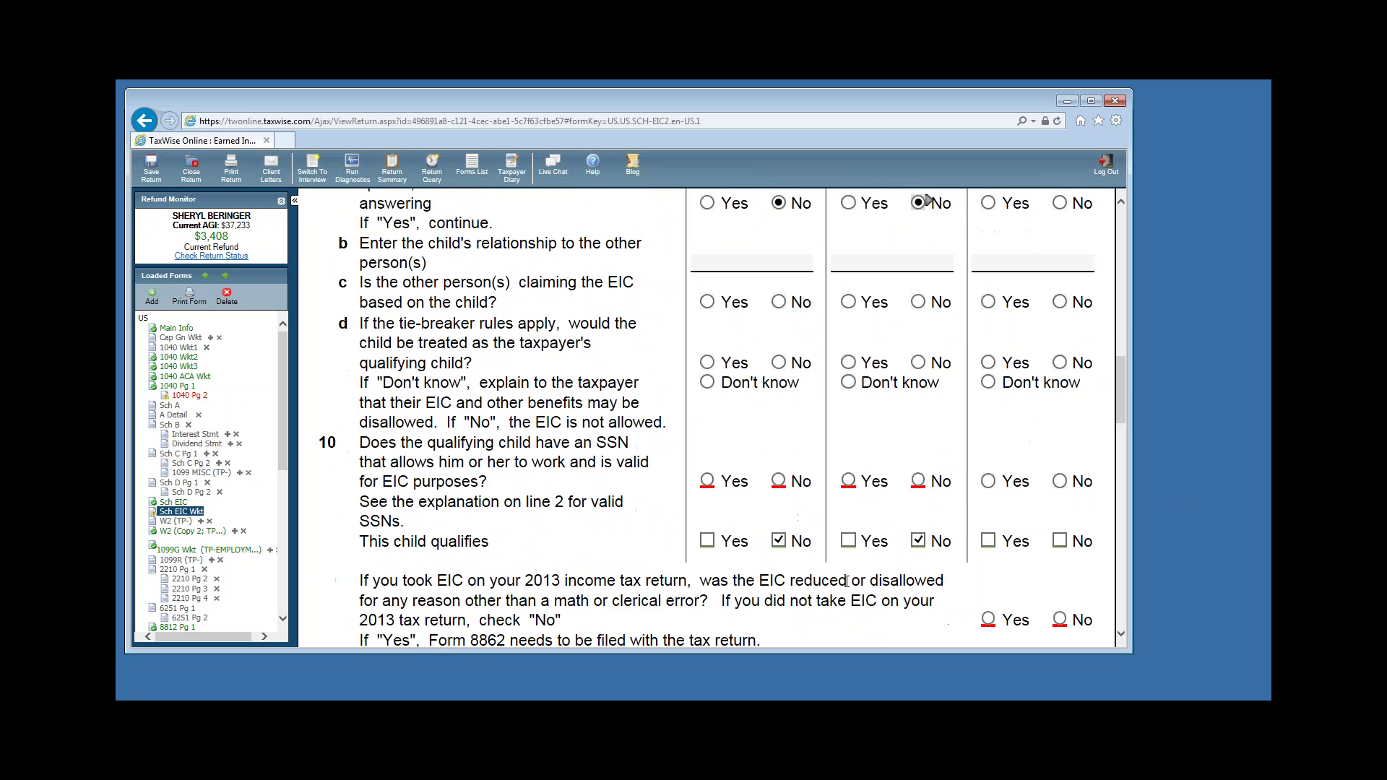
left_click(707, 481)
left_click(849, 480)
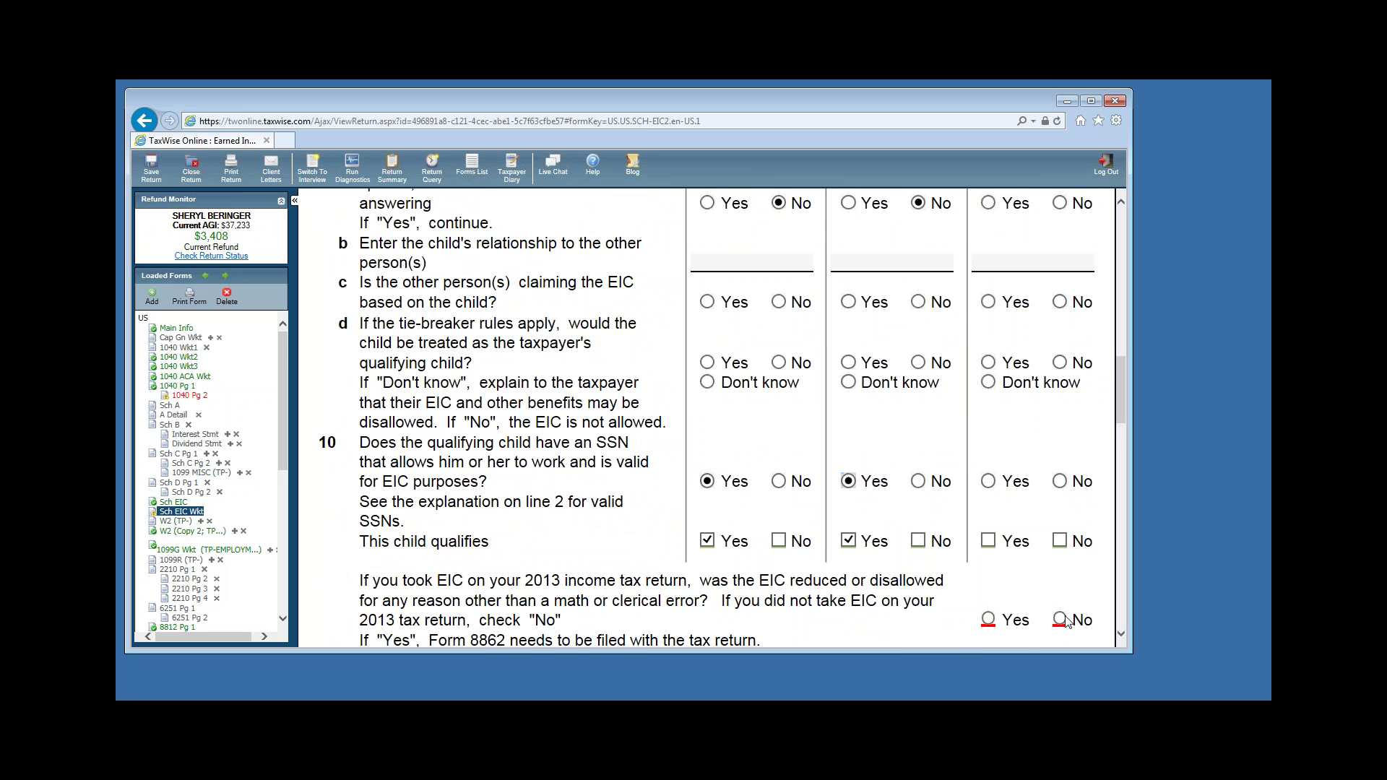
Answer No to the 2013 EIC reduction question and confirm the 1375 credit on line 9.
scroll(1063, 620, "down", 2)
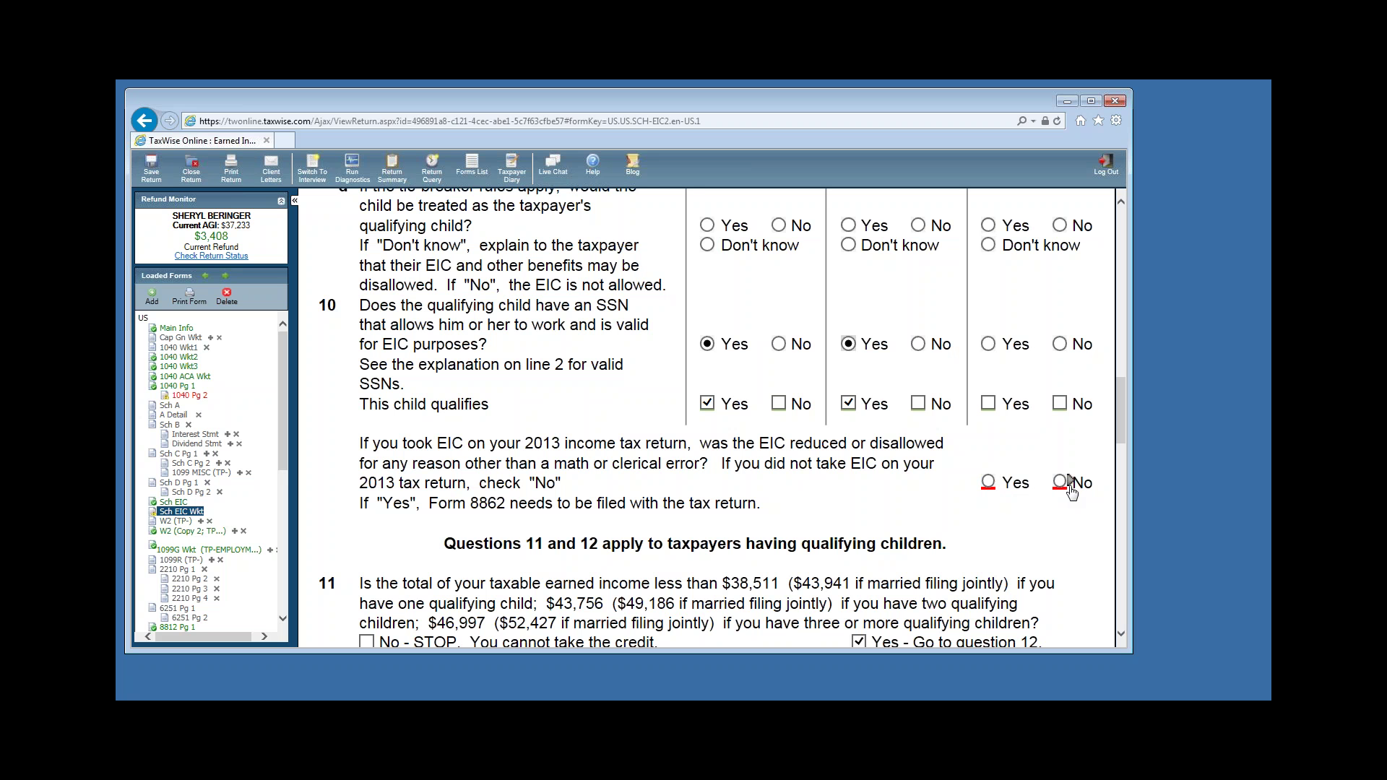
left_click(1060, 483)
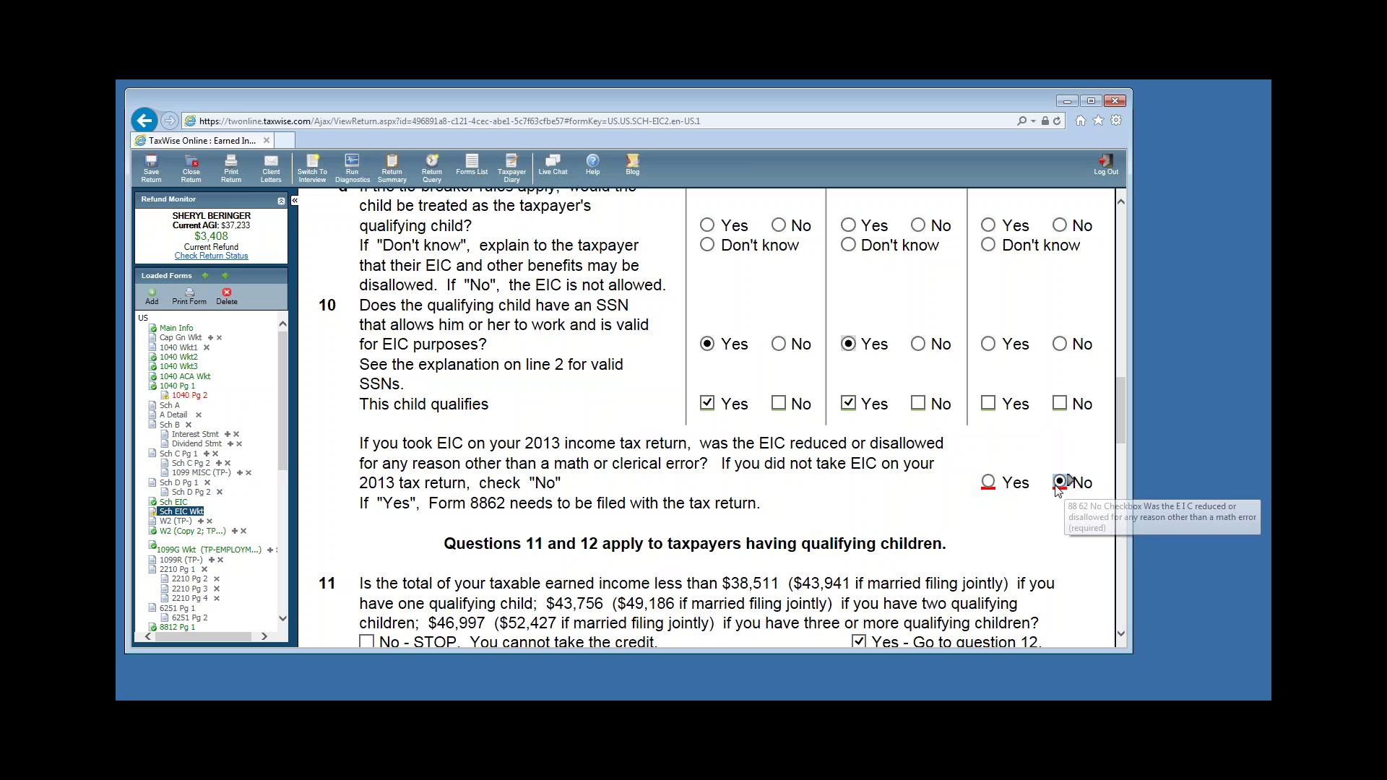
left_click(1121, 635)
scroll(1125, 637, "down", 15)
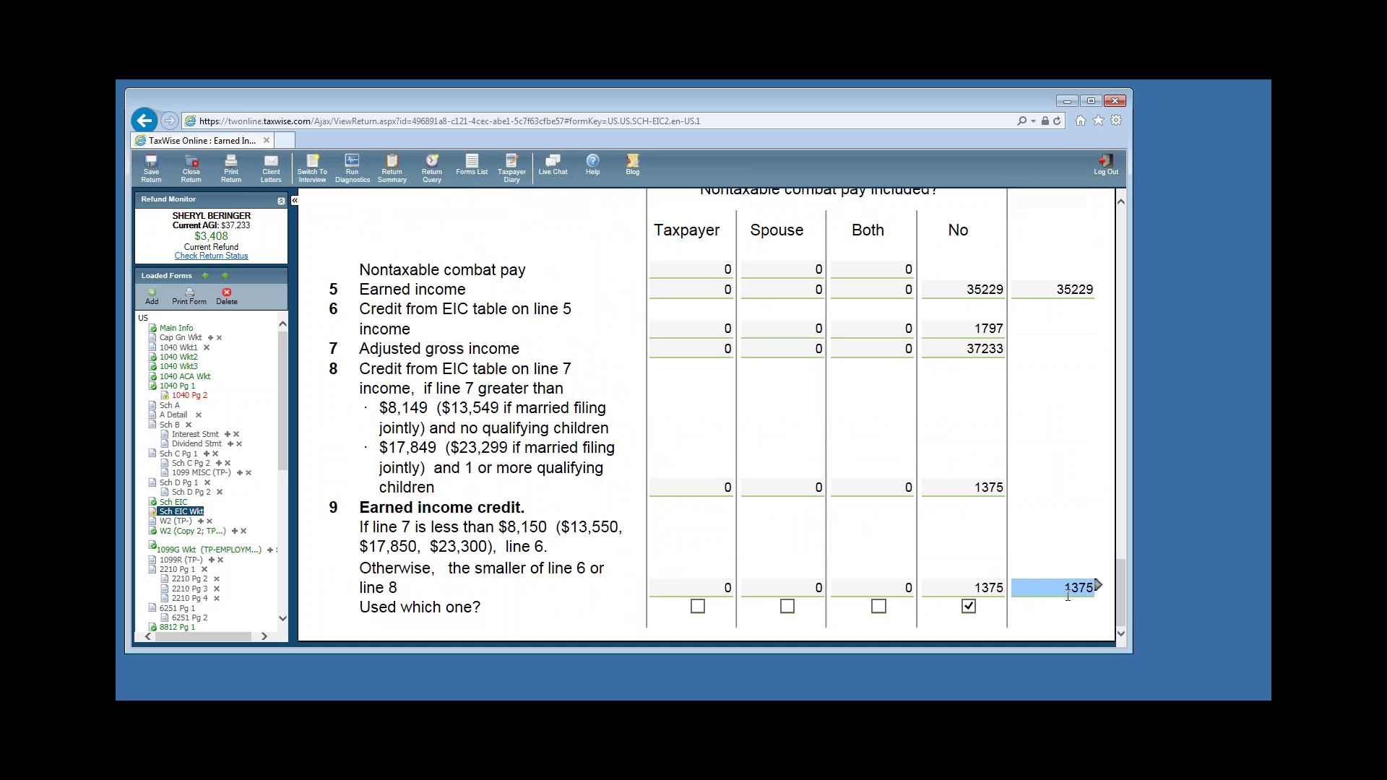
left_click(1070, 587)
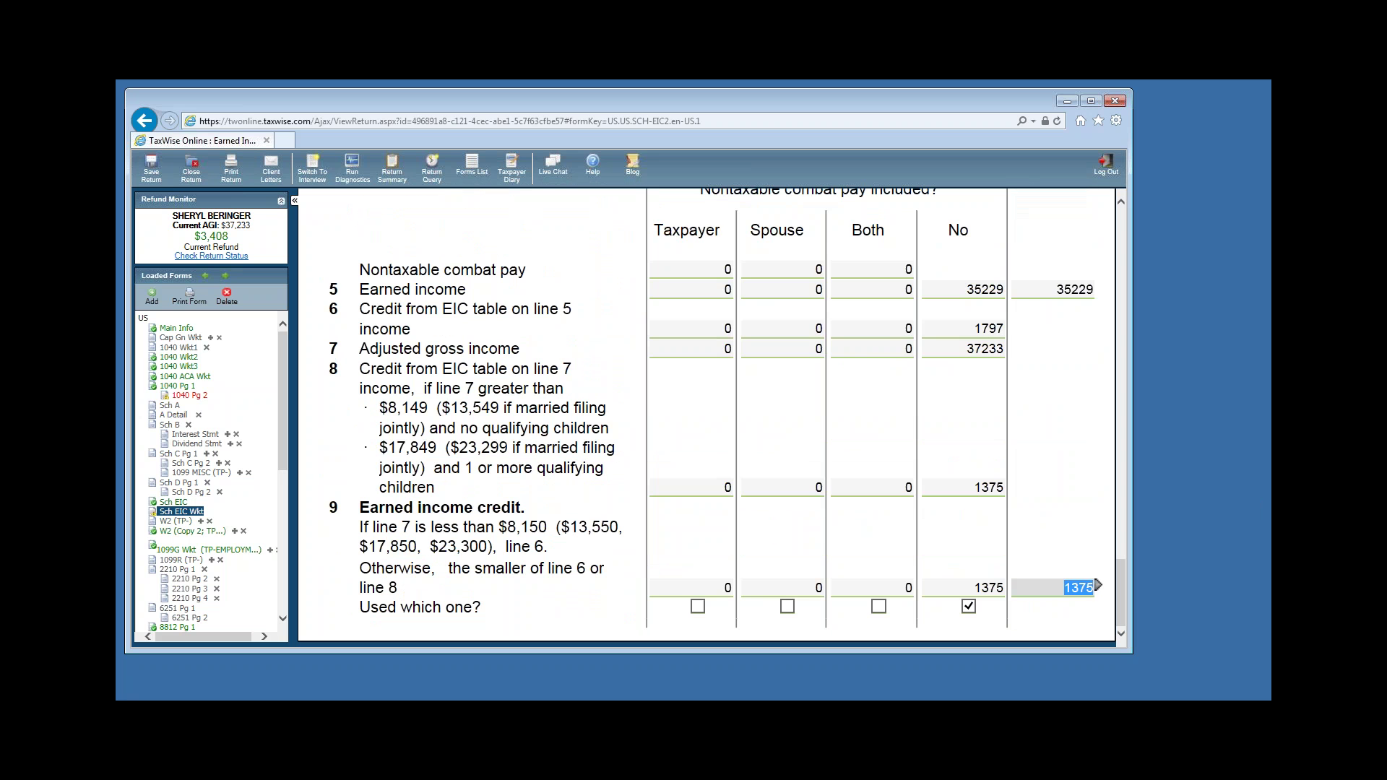
scroll(674, 423, "up", 10)
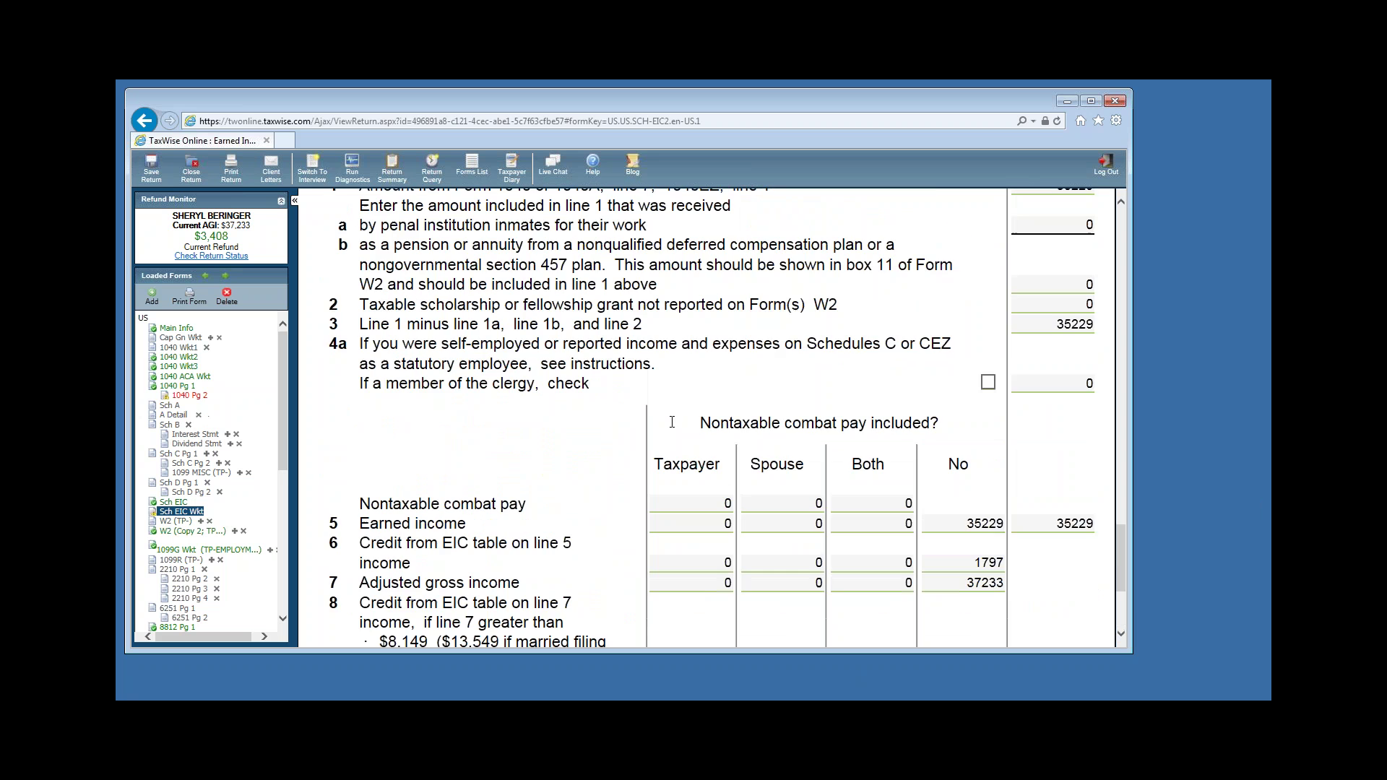
scroll(674, 423, "up", 15)
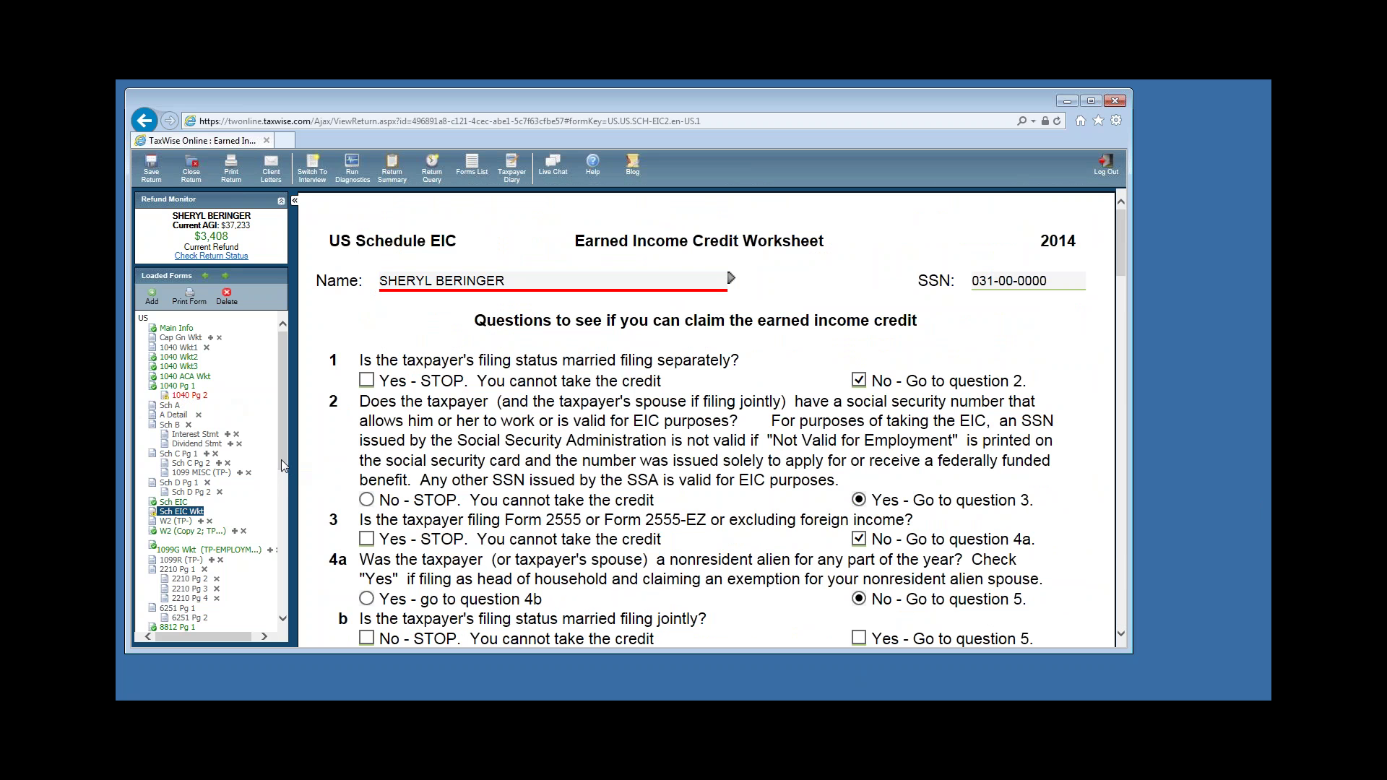
left_click_drag(282, 410, 286, 468)
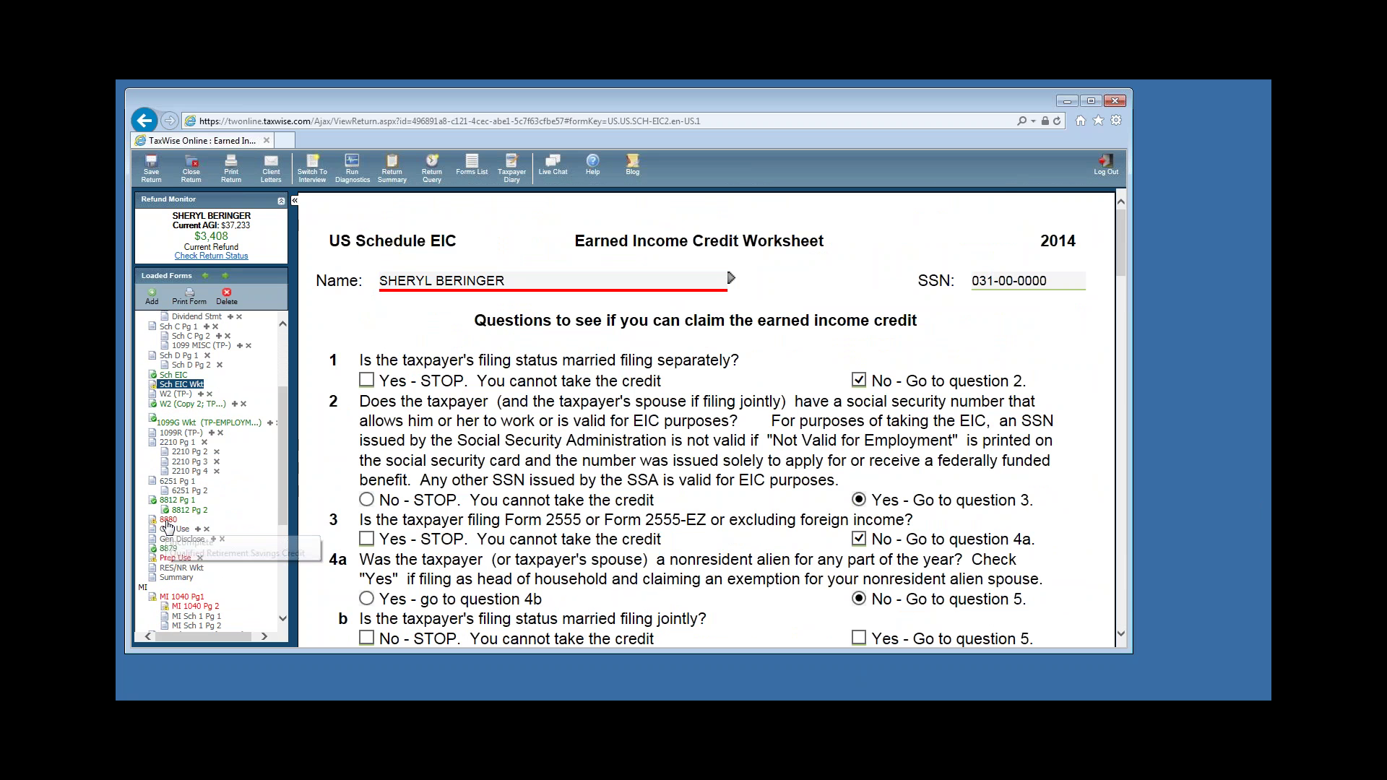
left_click(168, 521)
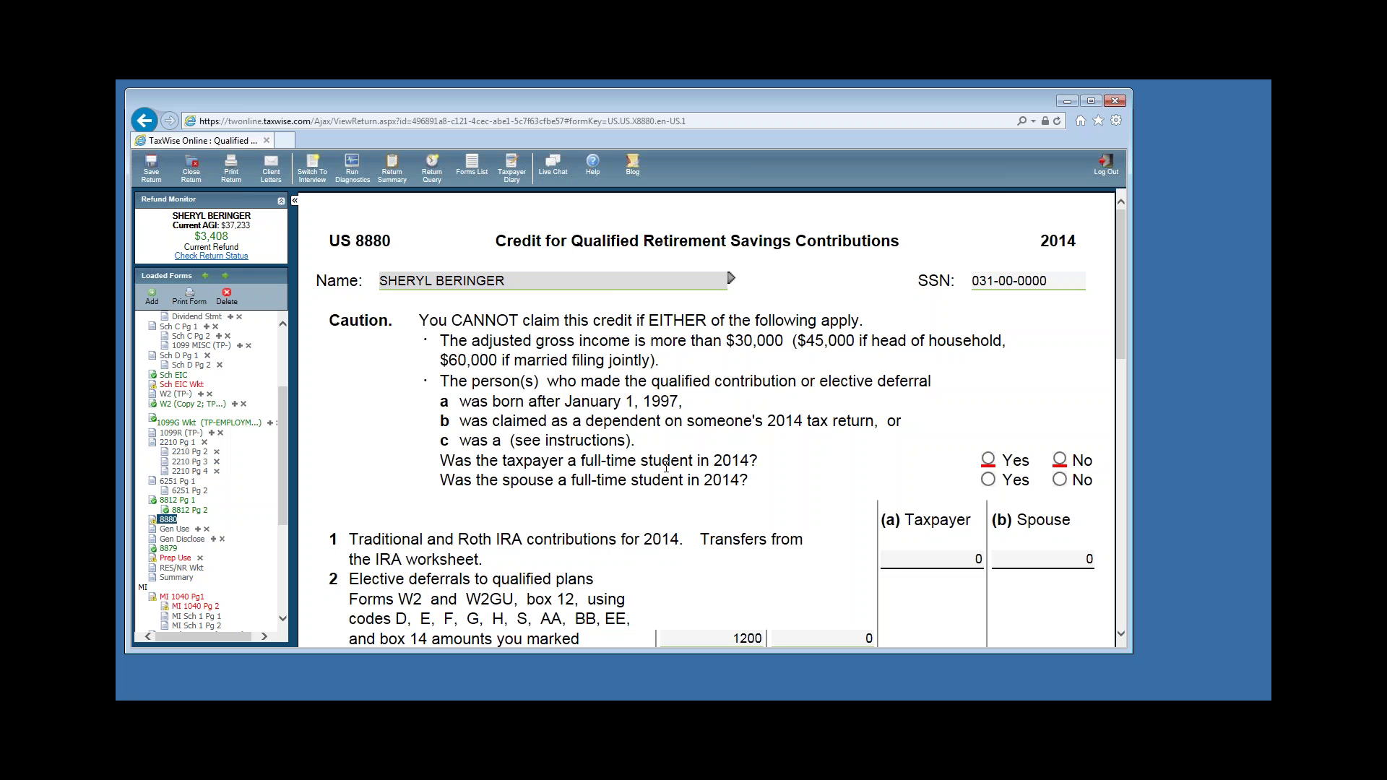
left_click(1060, 460)
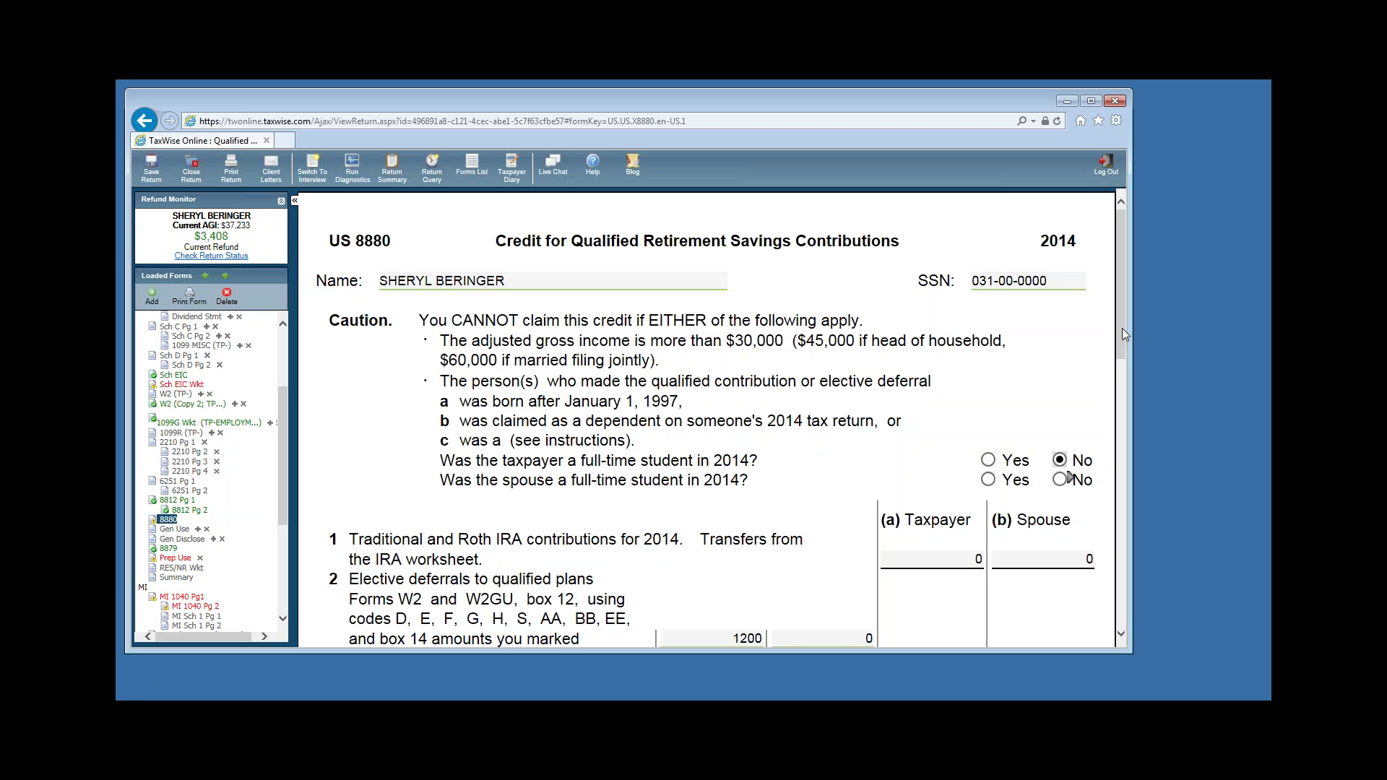
scroll(1125, 334, "down", 3)
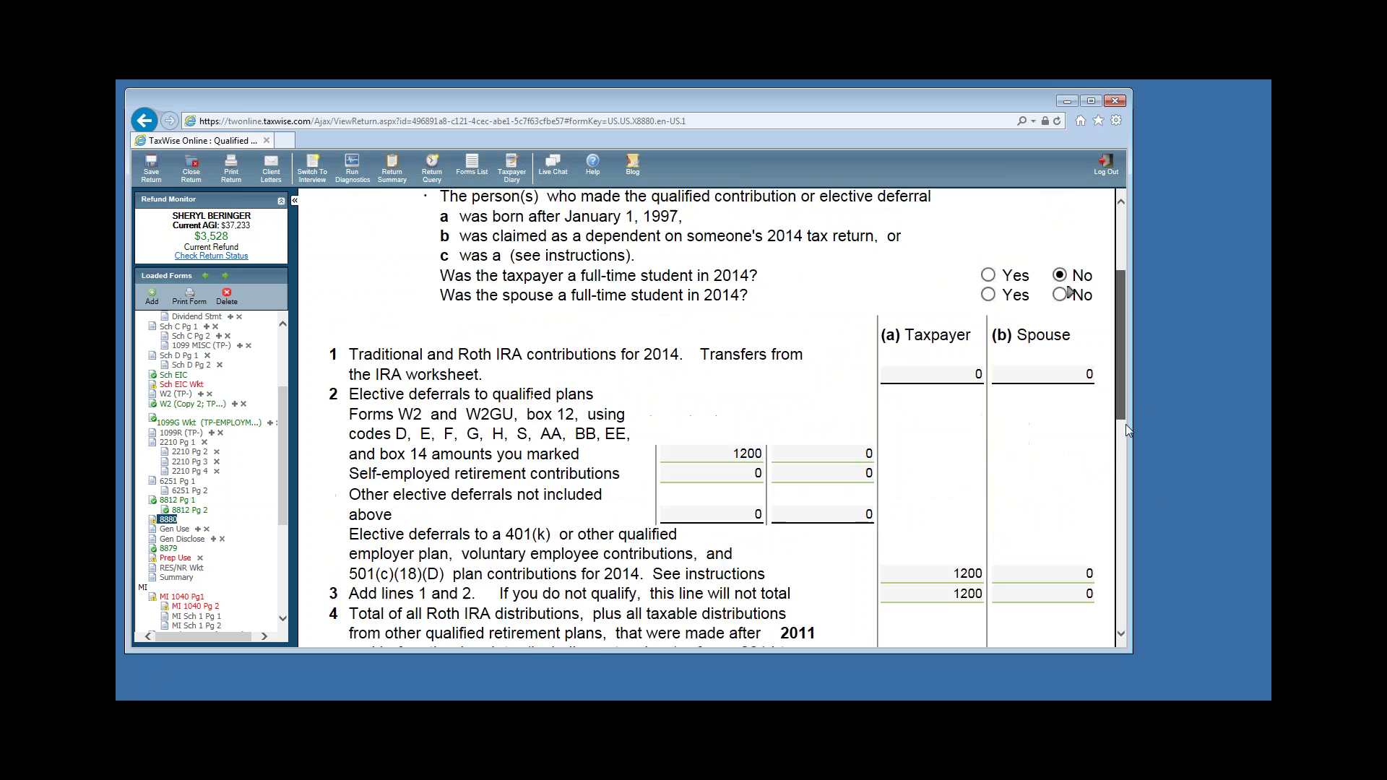
scroll(1128, 431, "down", 5)
left_click(1087, 572)
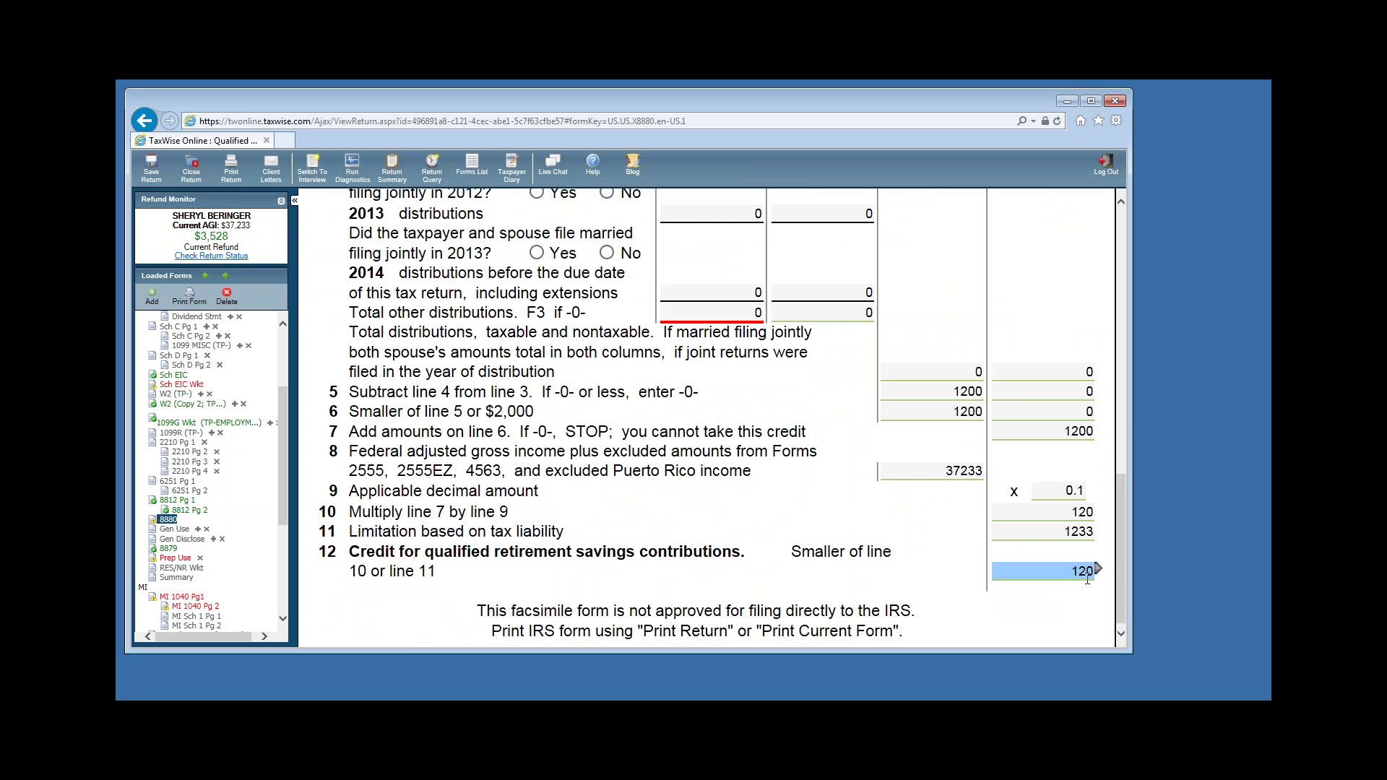
left_click(177, 386)
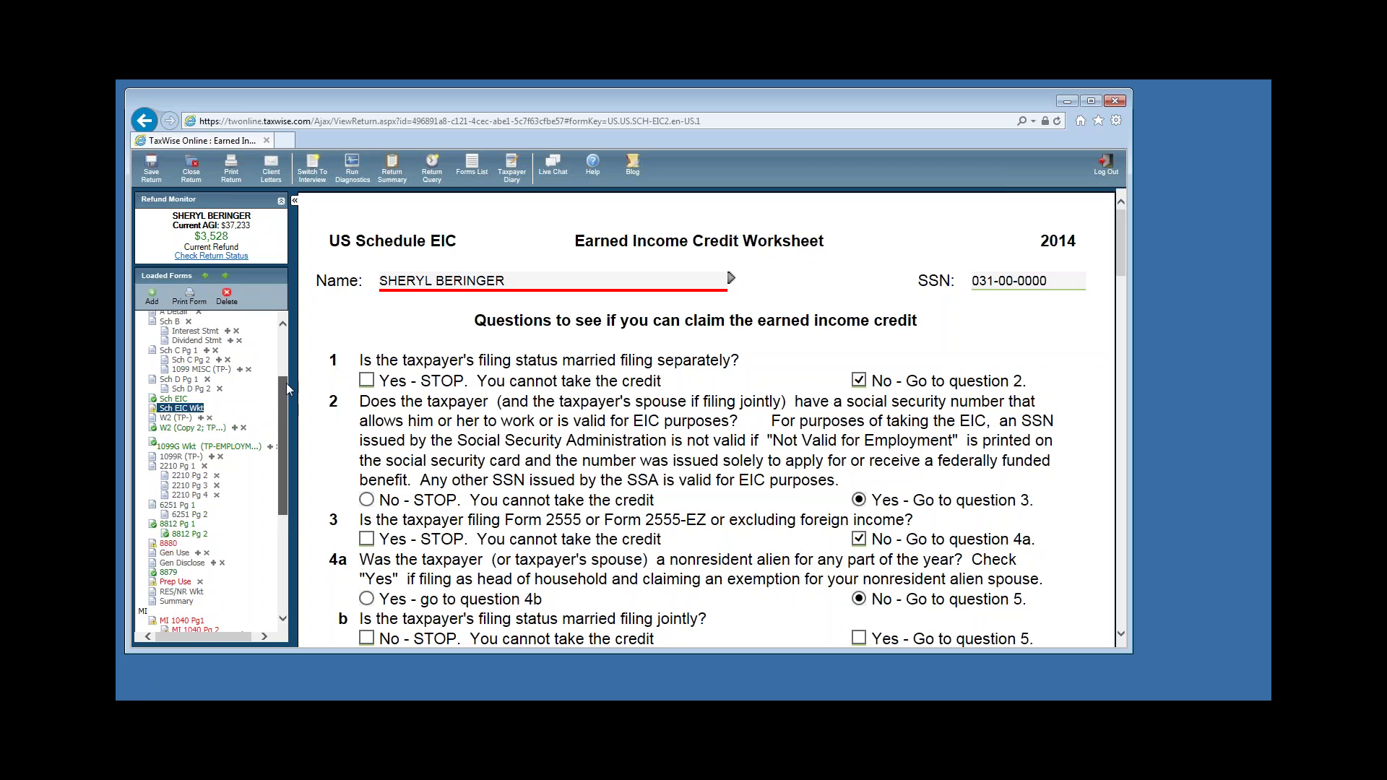
scroll(286, 383, "up", 3)
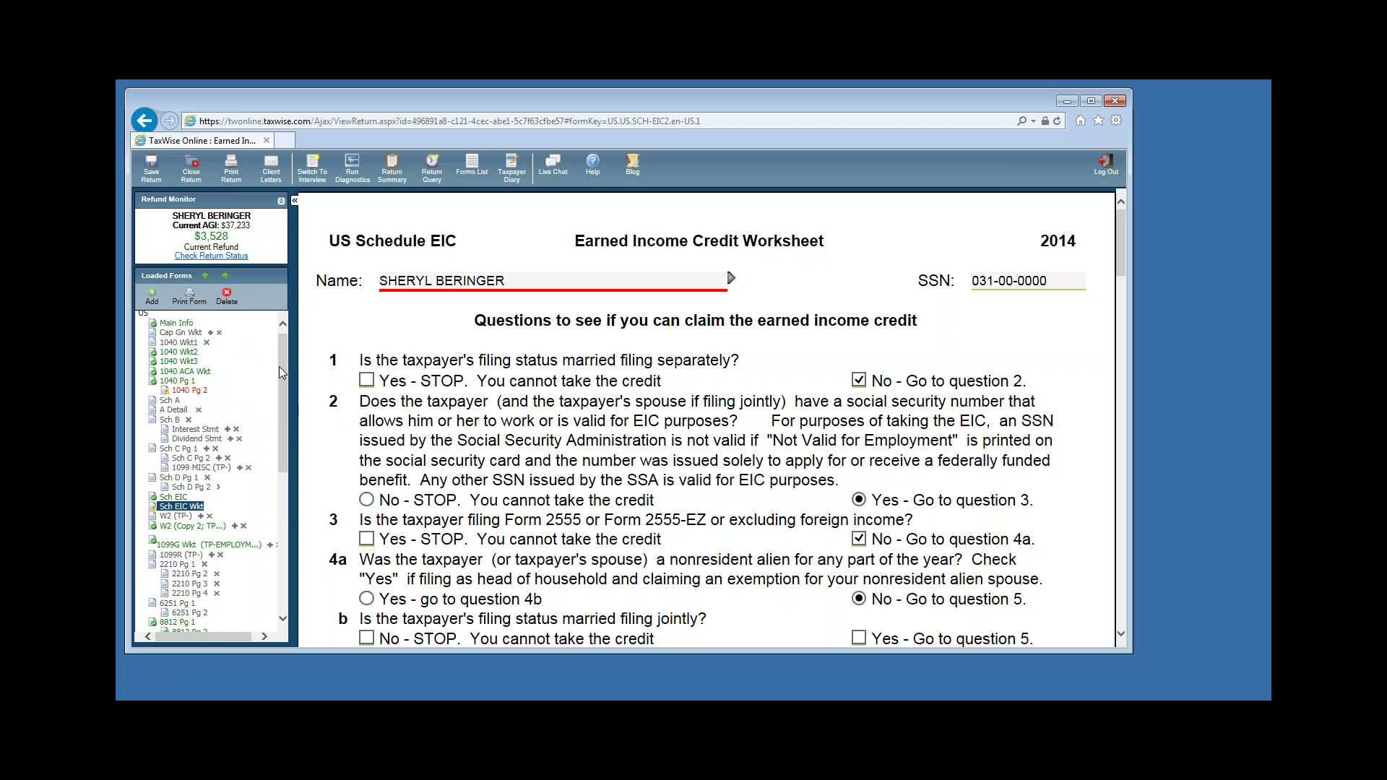
Open 1040 page 2 and review the retirement savings and child tax credits on lines 51–52.
left_click(180, 394)
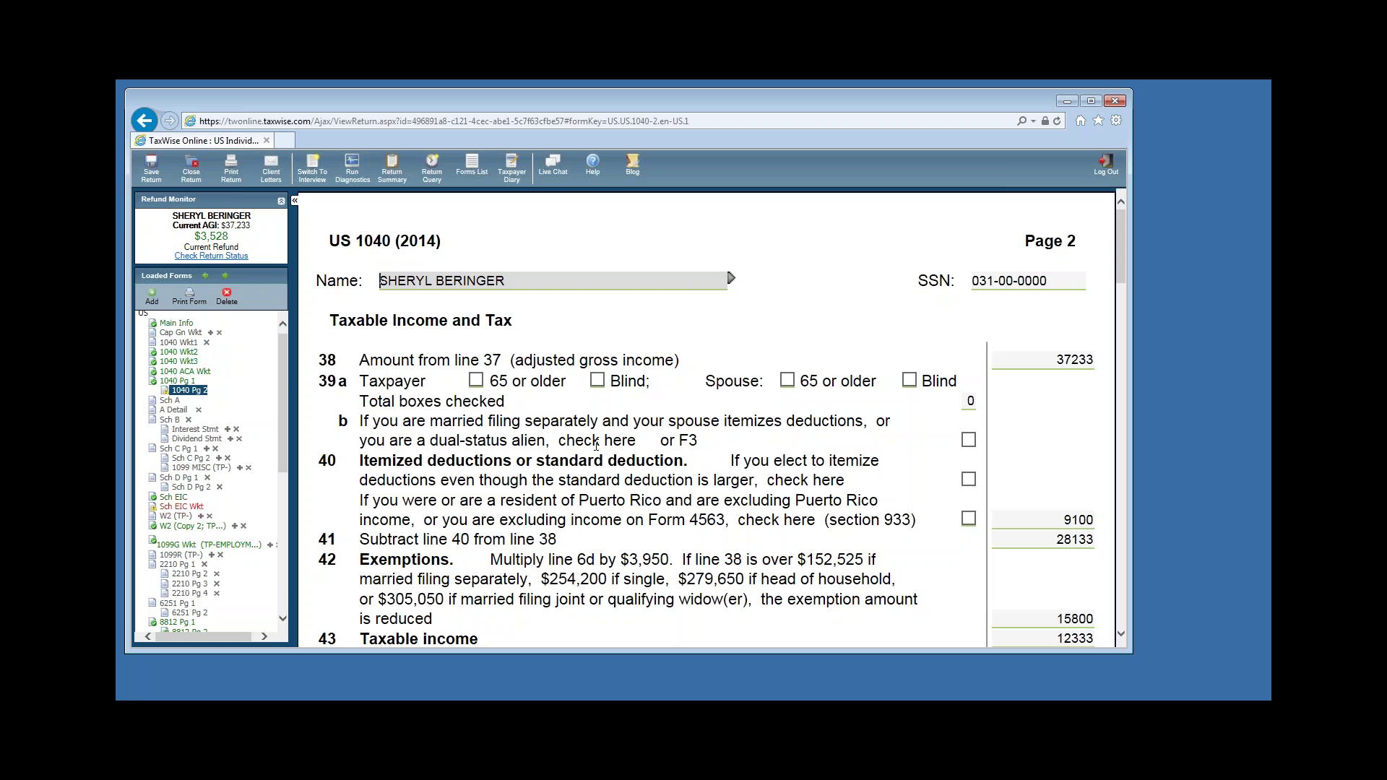
left_click(1121, 634)
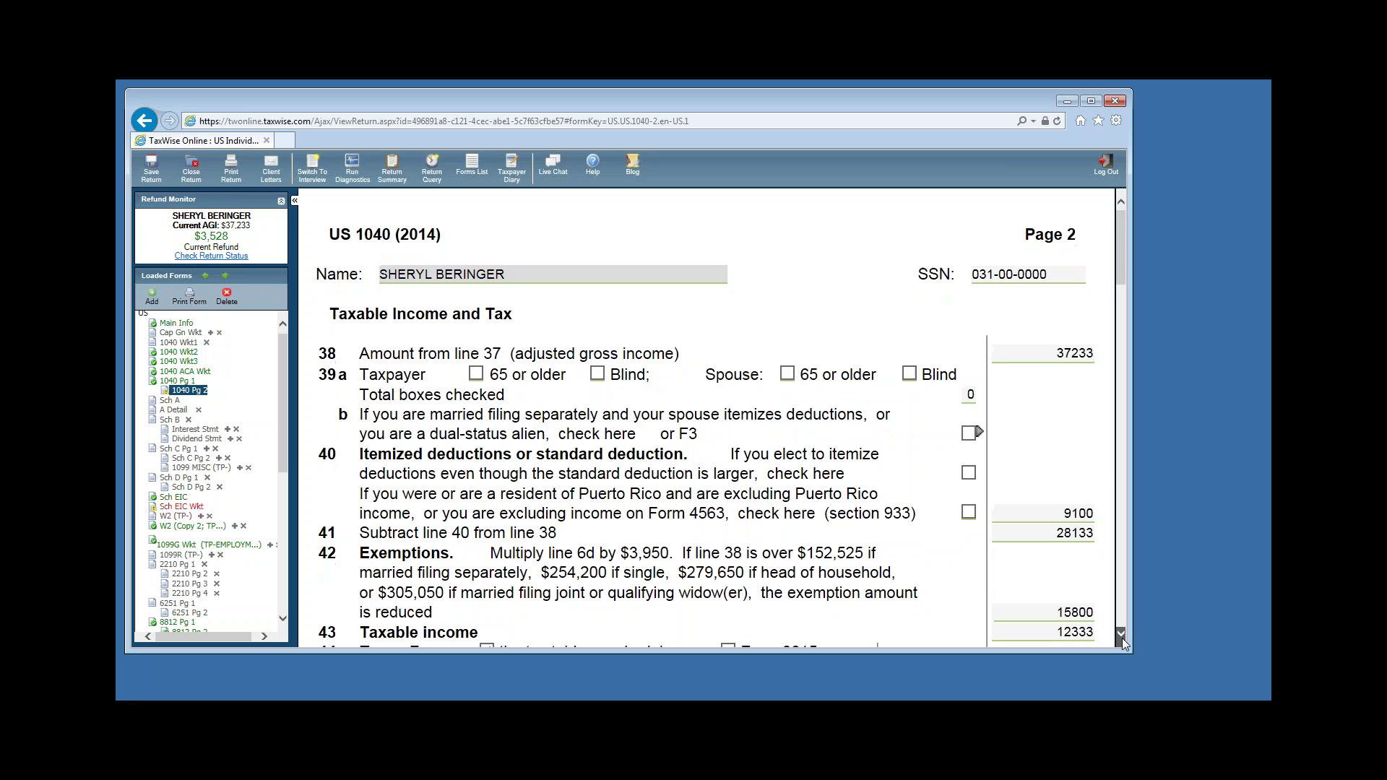
scroll(1123, 637, "down", 5)
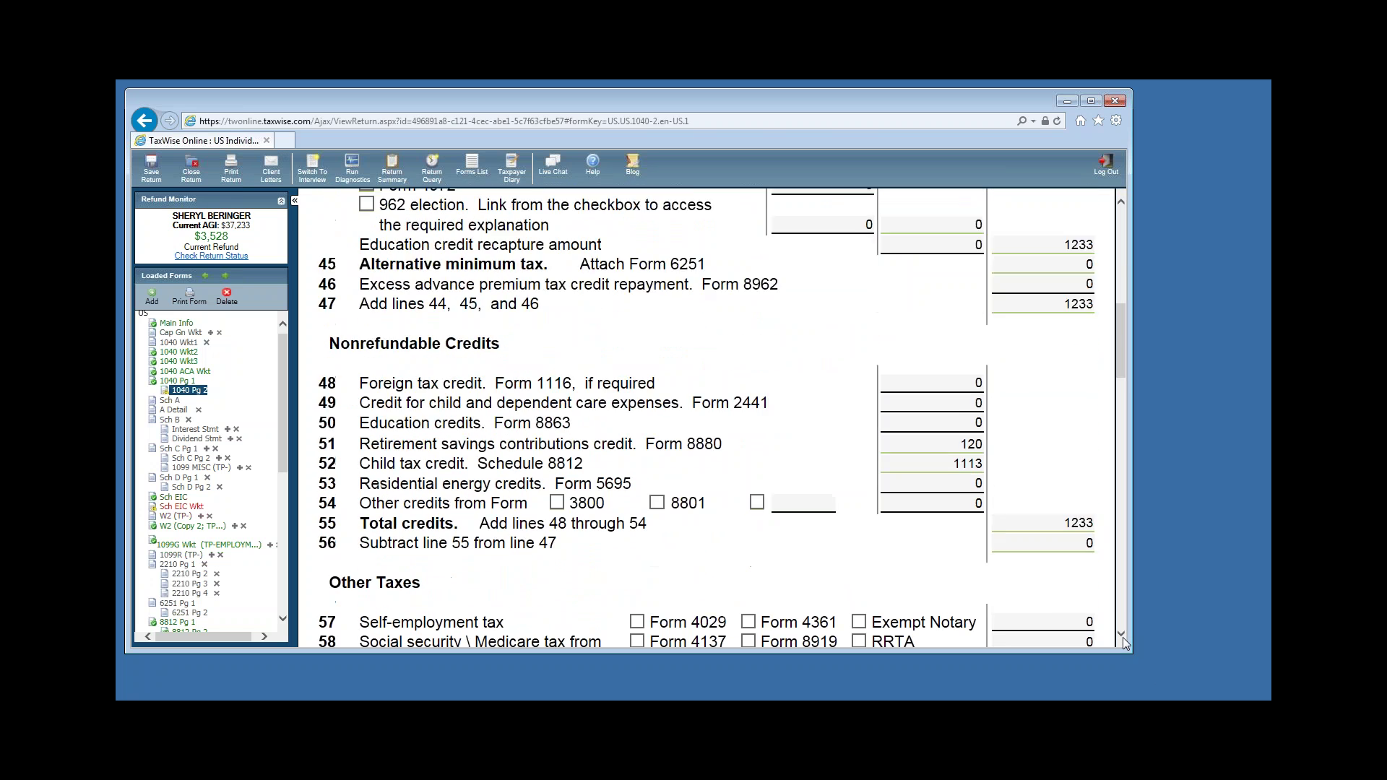
left_click(973, 403)
left_click(973, 387)
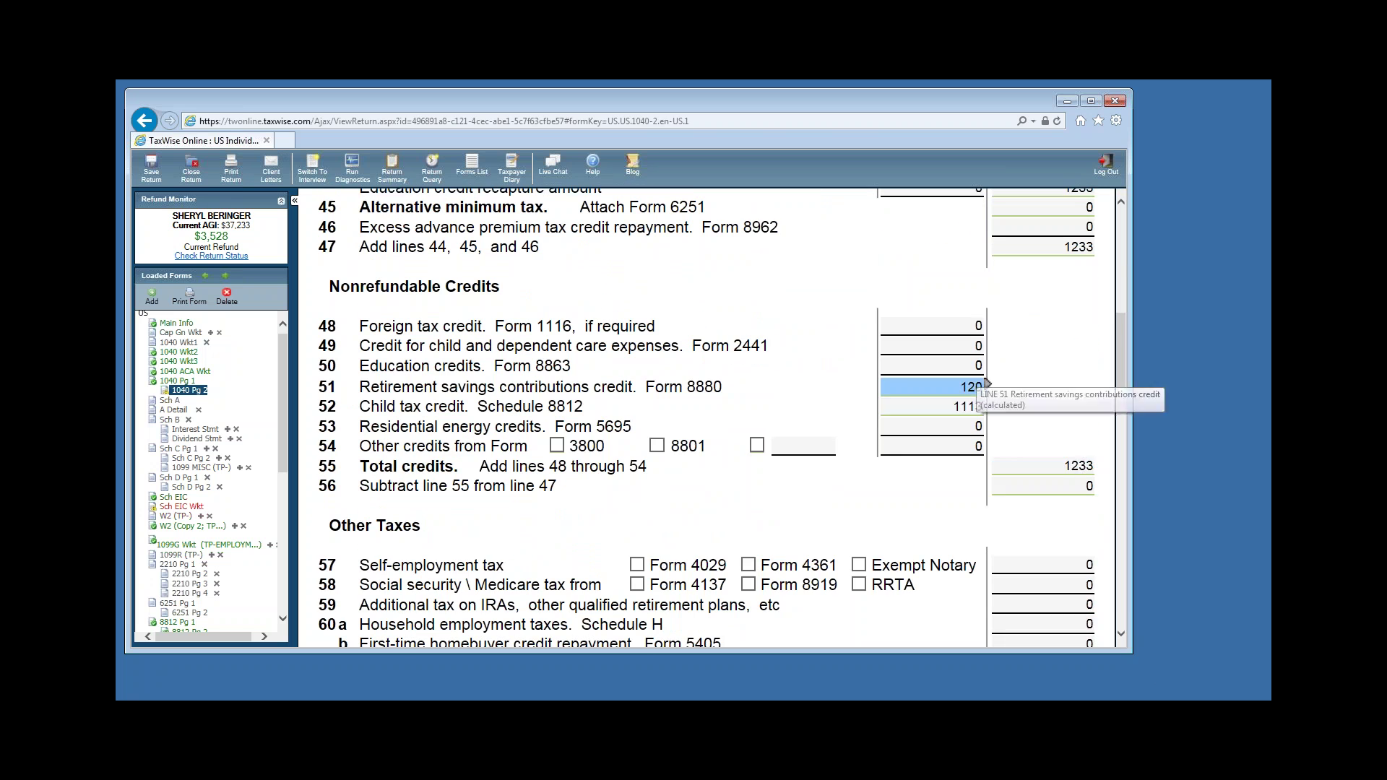
scroll(1136, 466, "down", 6)
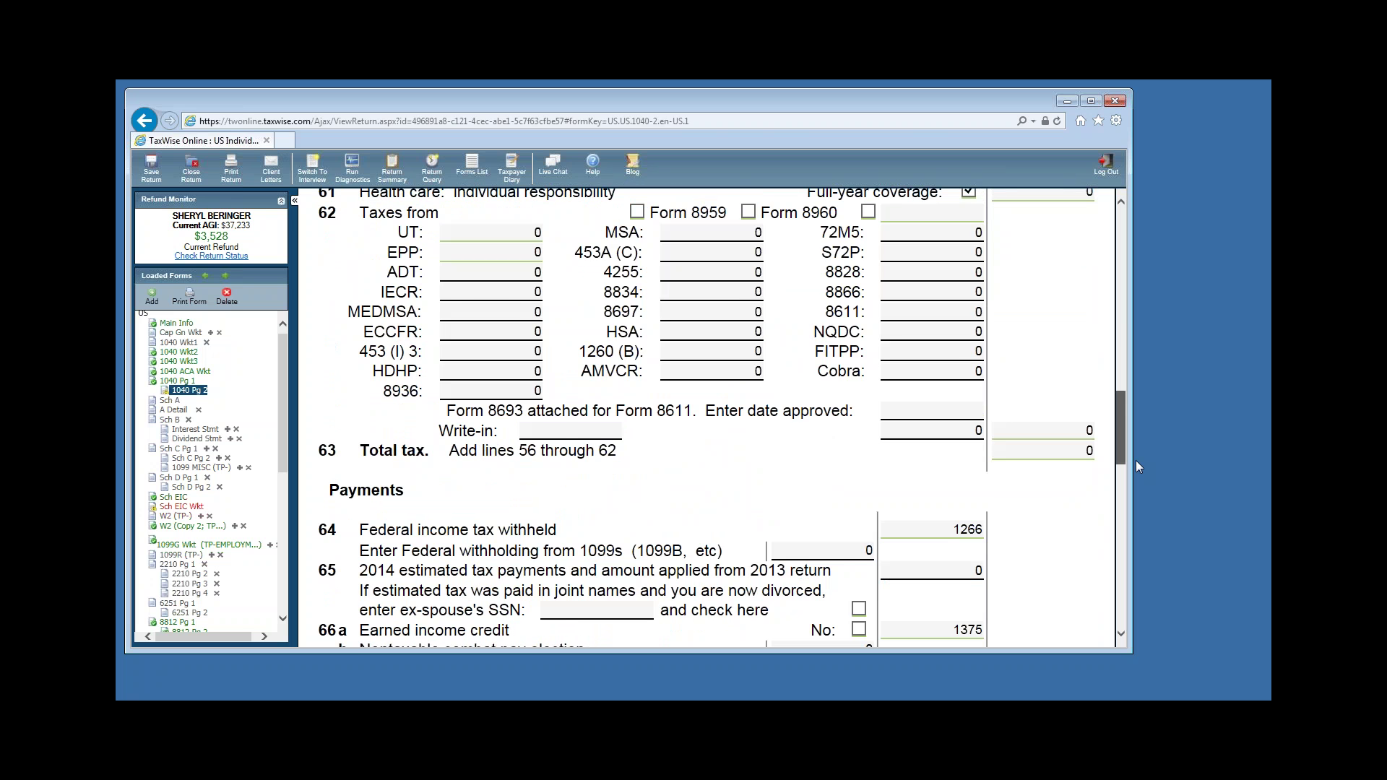
scroll(1136, 466, "down", 5)
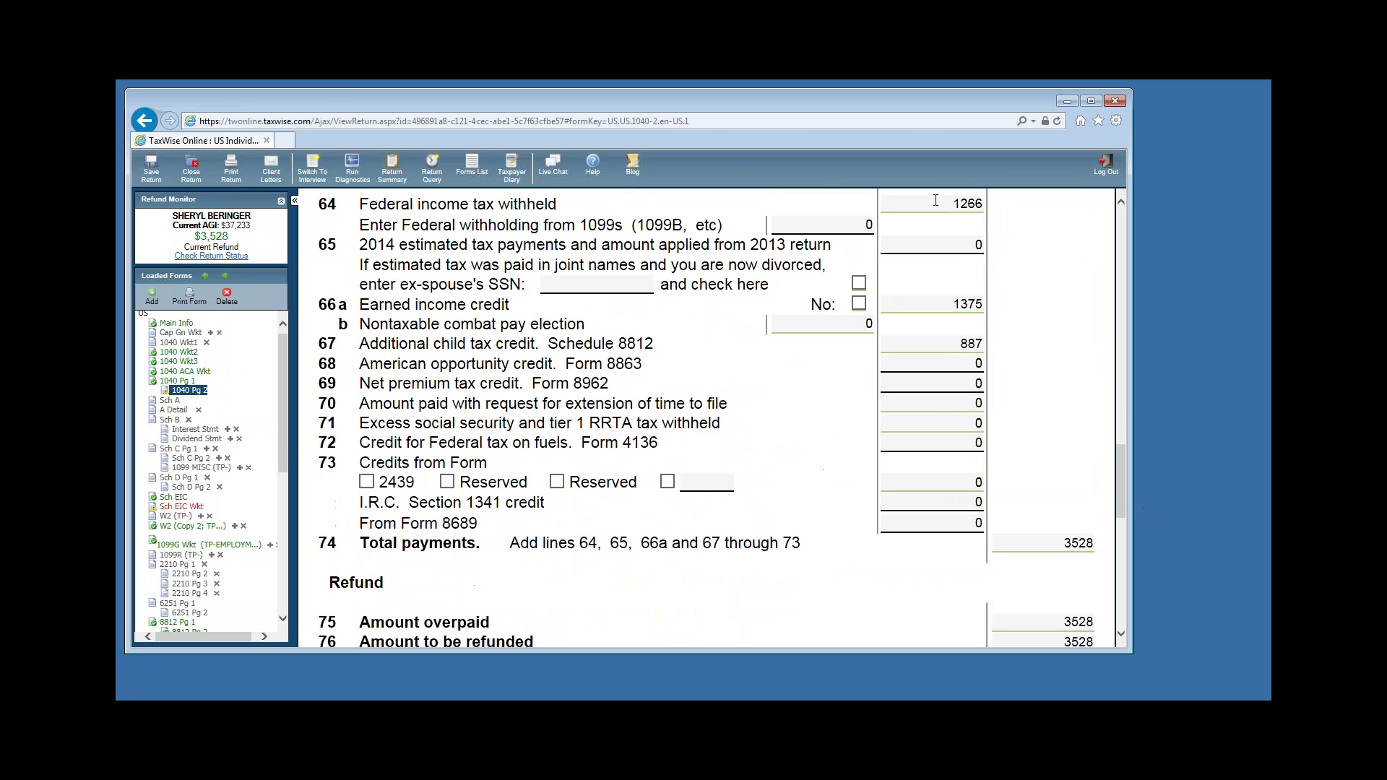
Review withholding, EIC, additional child tax credit and line 79, confirming the 3528 refund.
left_click(948, 204)
left_click(950, 343)
left_click(952, 304)
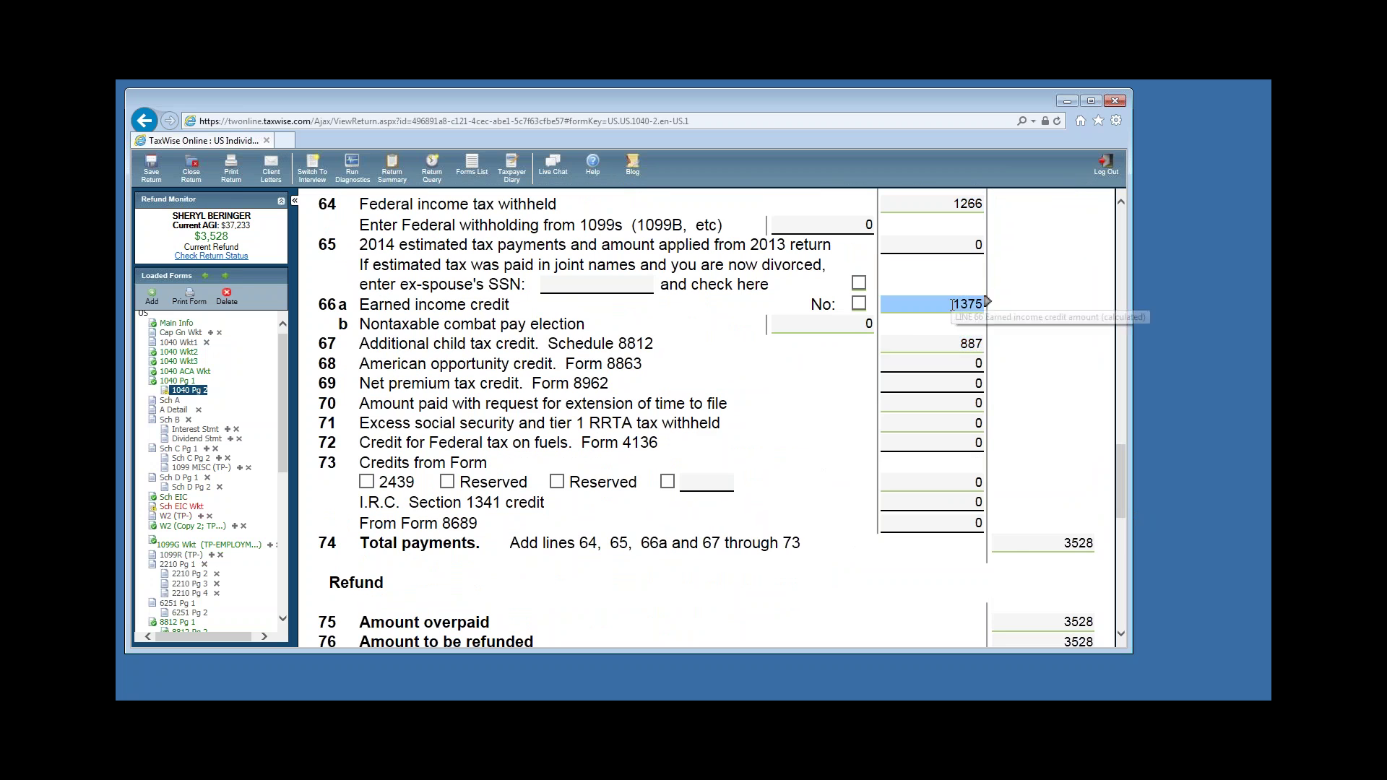
left_click_drag(1122, 495, 1125, 524)
left_click(1059, 499)
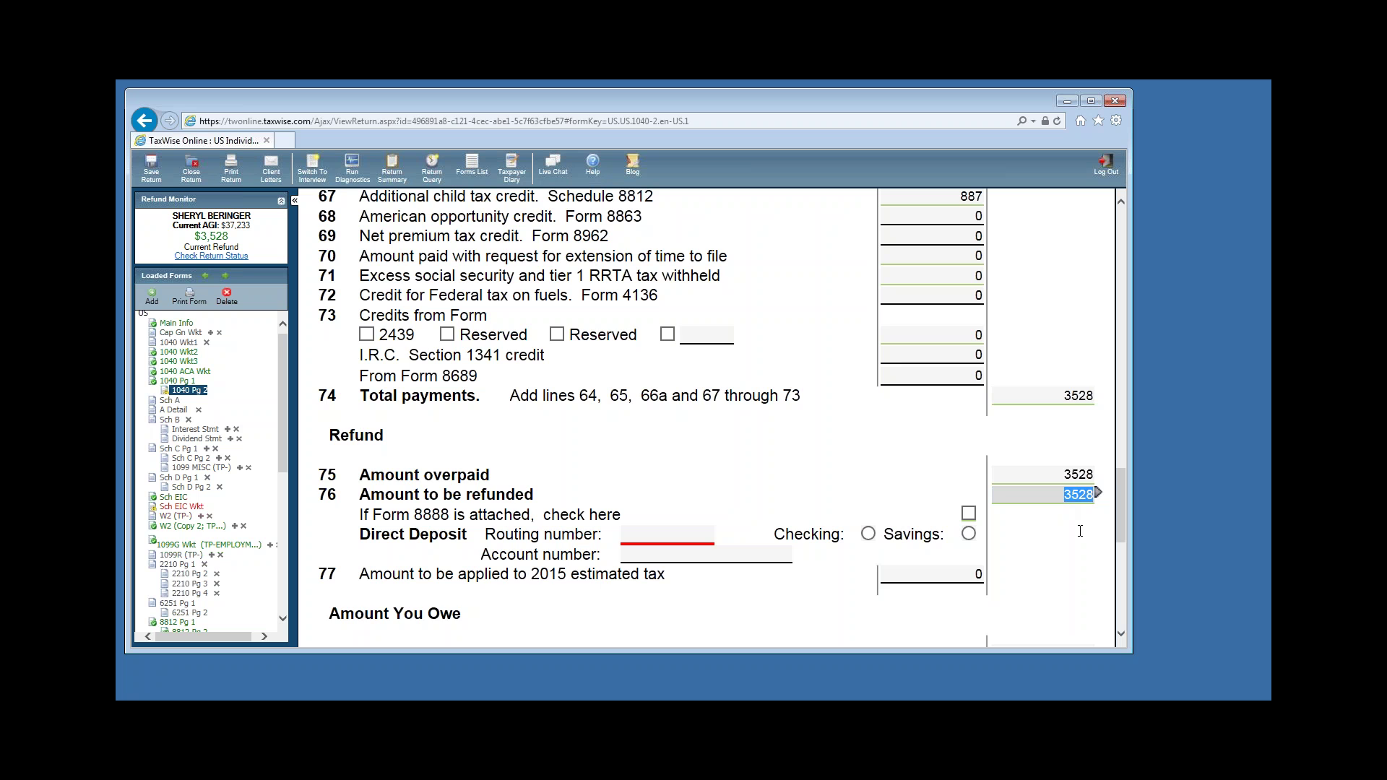
scroll(939, 520, "down", 2)
left_click(971, 540)
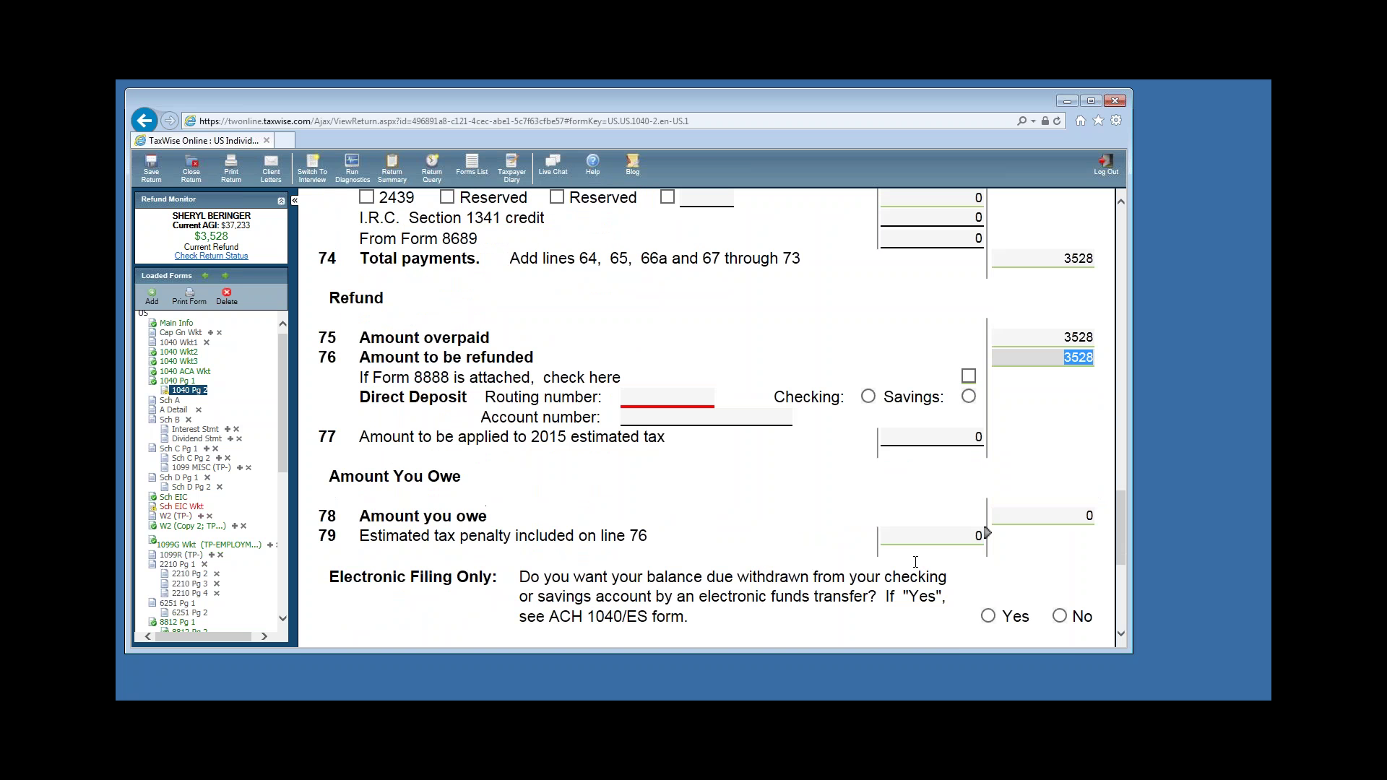
key("Up")
key("Up")
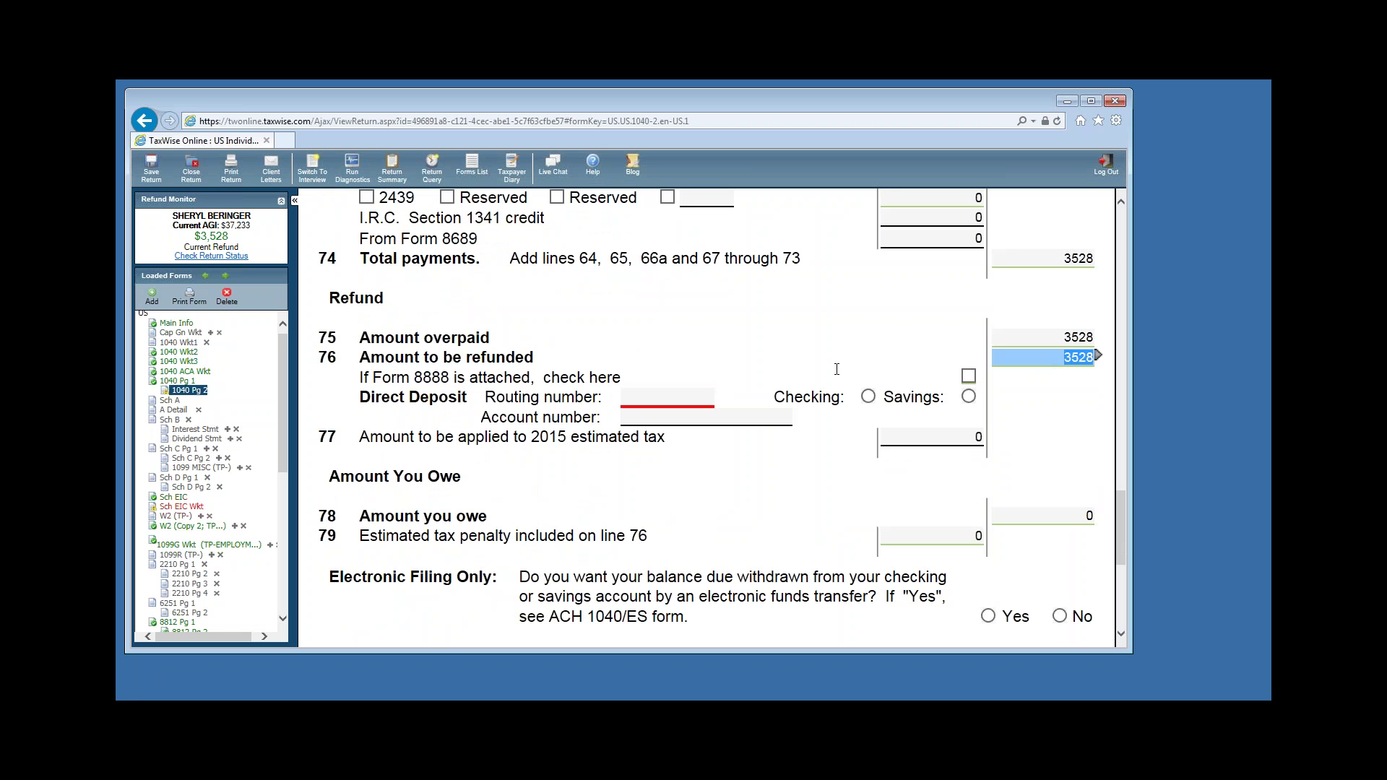
Enter the refund's direct deposit routing and account numbers and mark the account as Checking.
left_click(639, 394)
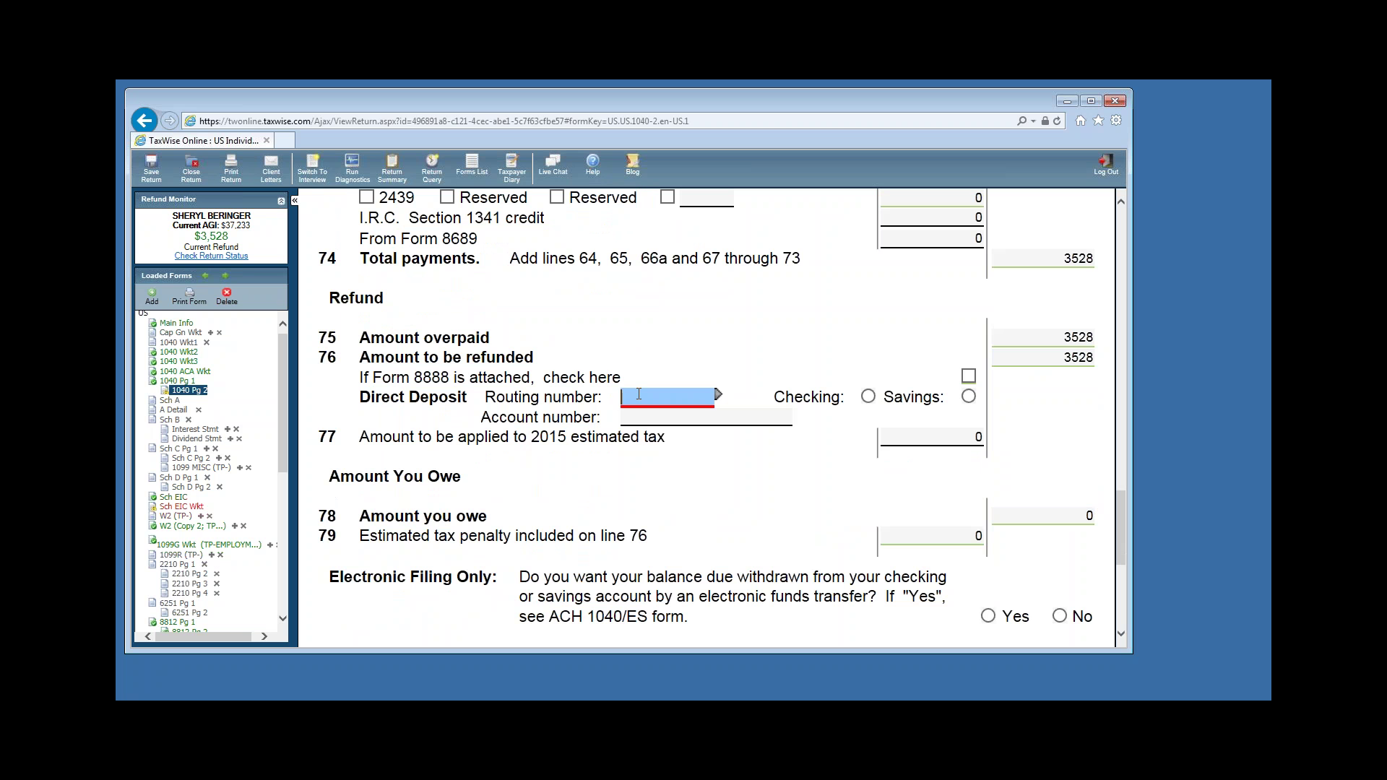
type("062005690")
left_click(628, 417)
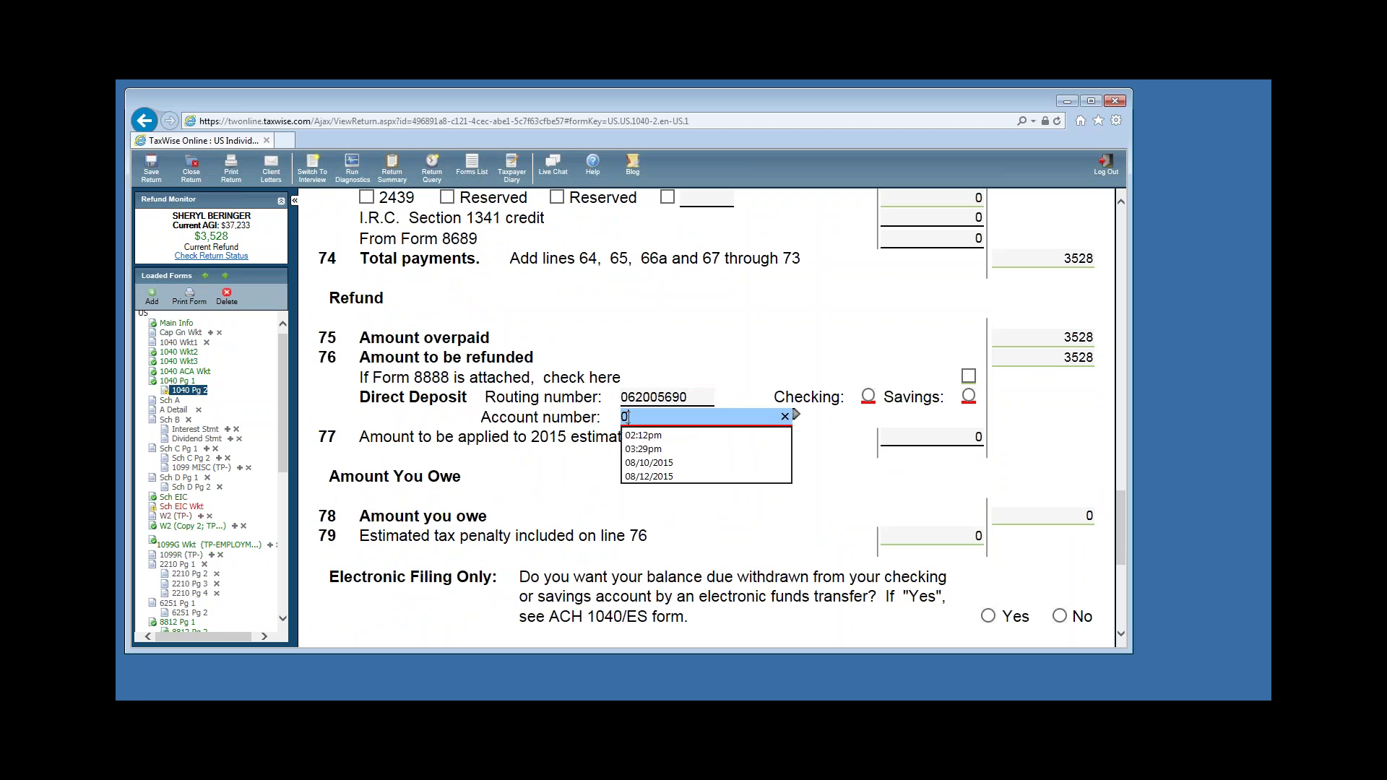
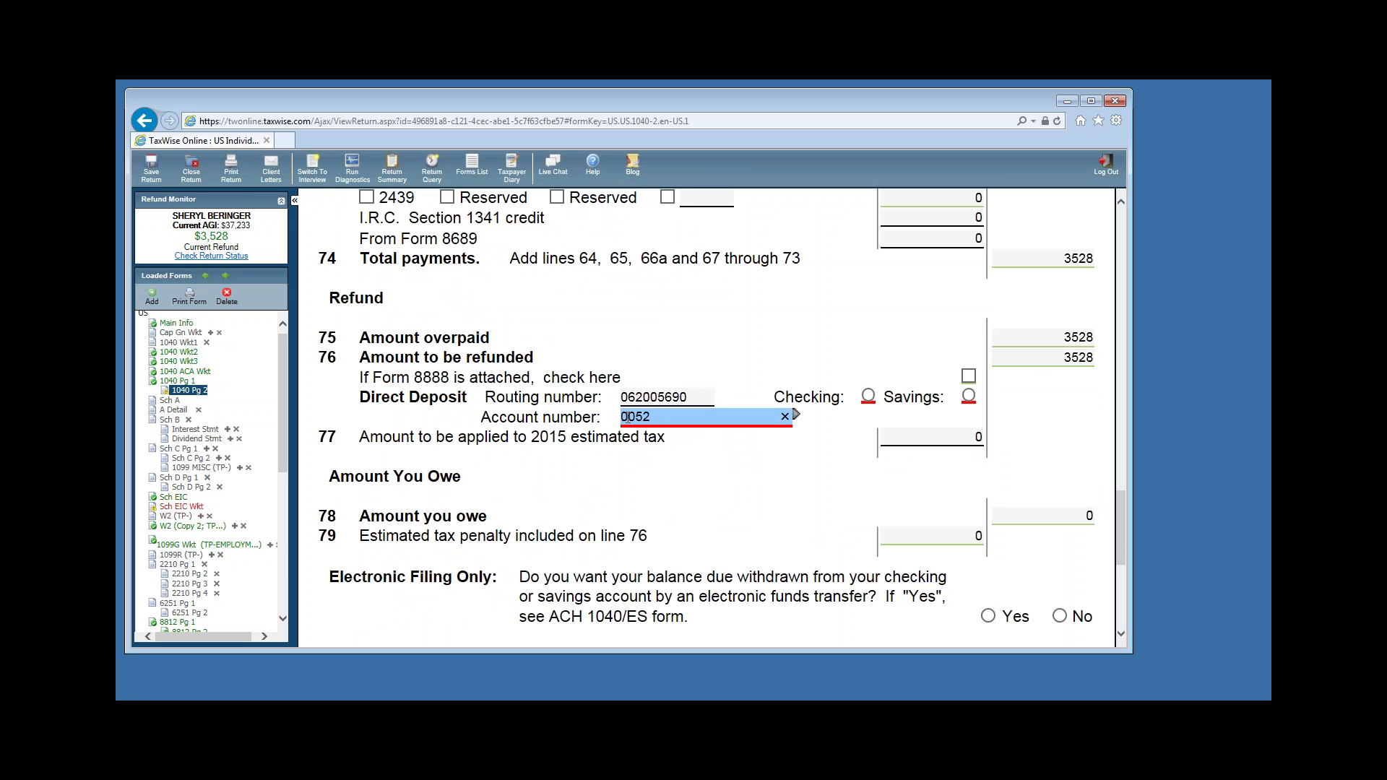
key("Tab")
key("Tab")
key("space")
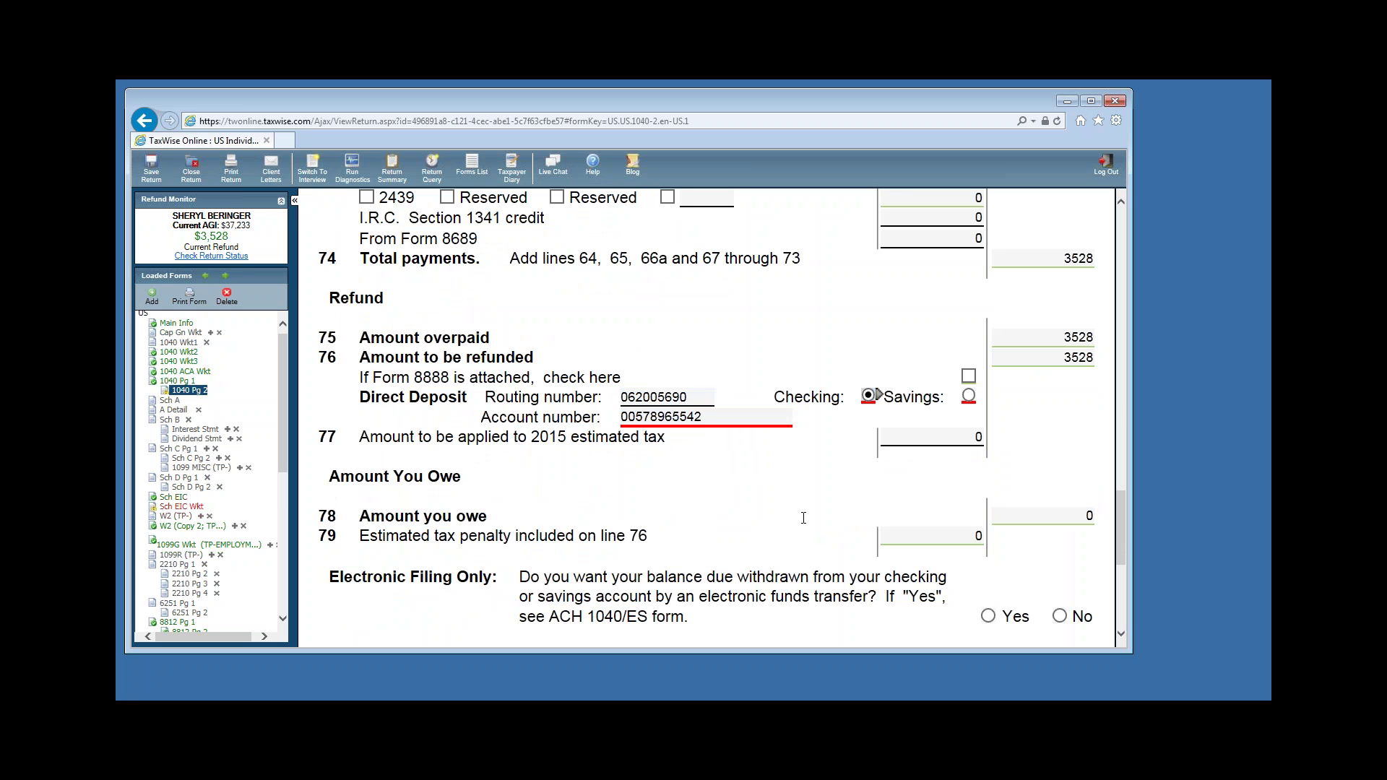
Review the rest of page 2: 0 amount owed, no third-party designee, occupation and preparer details.
scroll(815, 501, "down", 2)
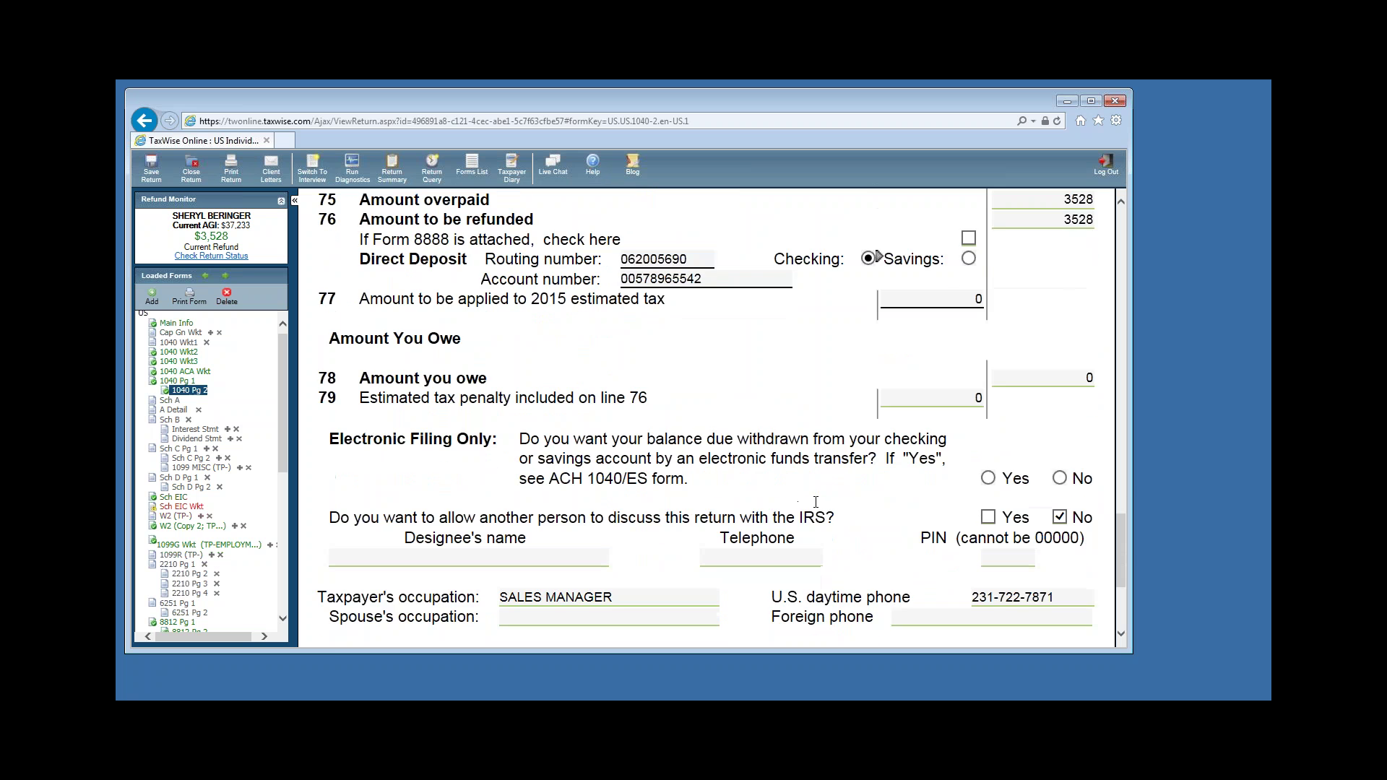
scroll(625, 493, "down", 2)
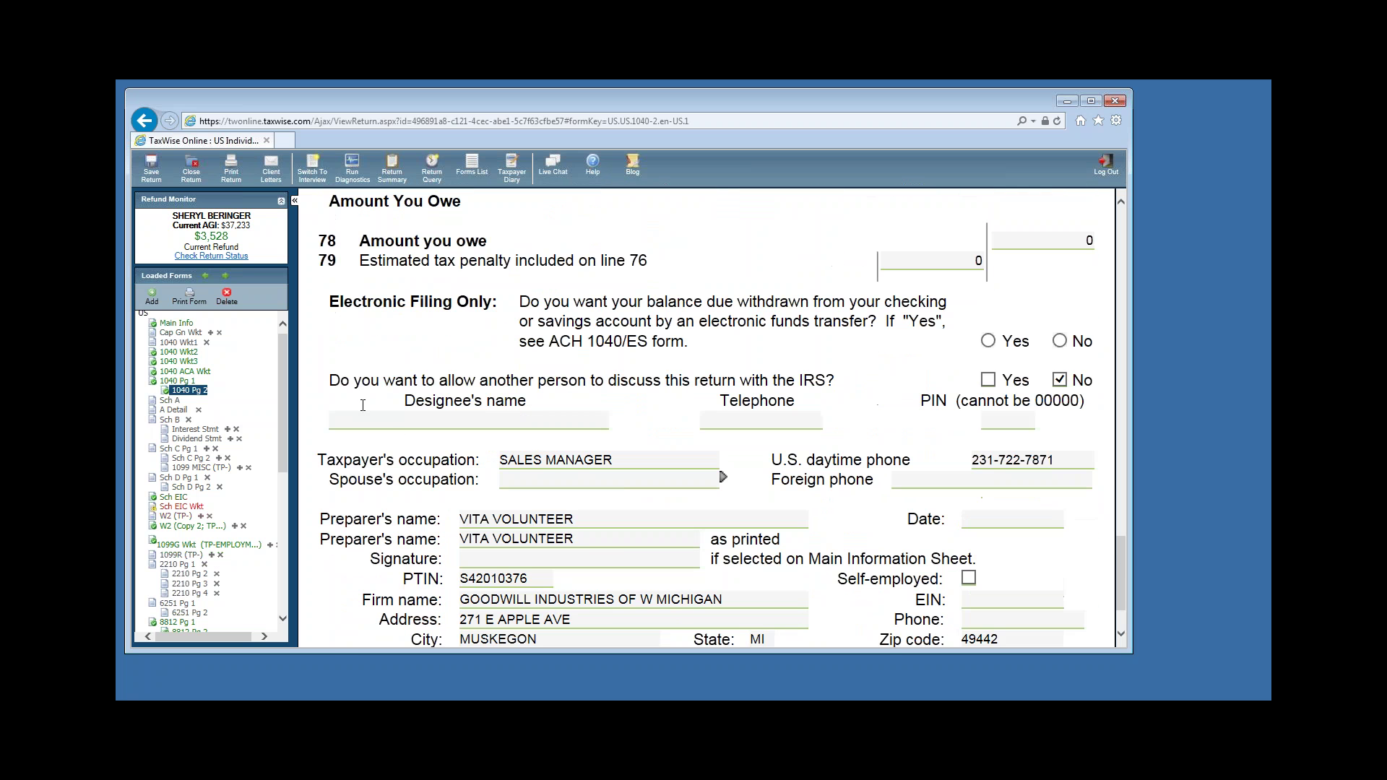
left_click(363, 407)
left_click_drag(285, 404, 288, 518)
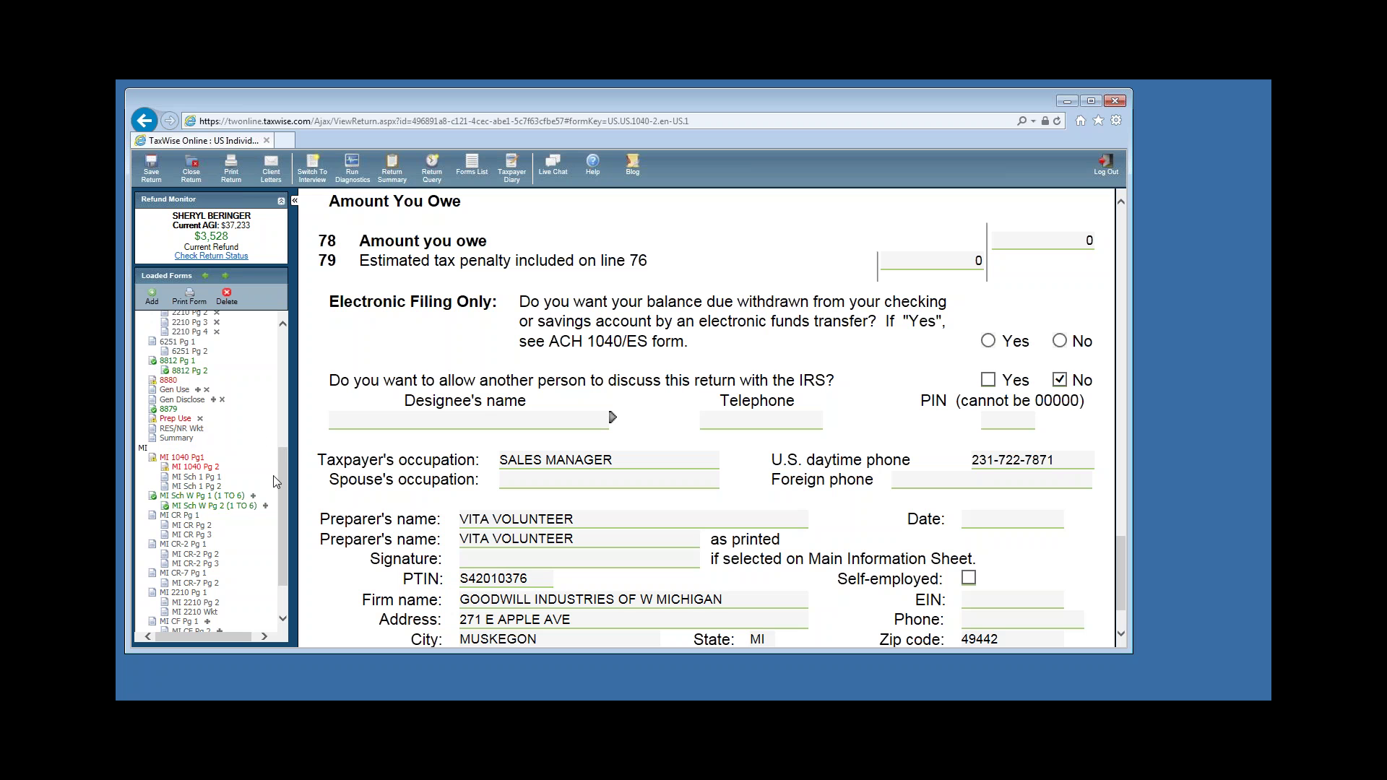
scroll(275, 477, "down", 1)
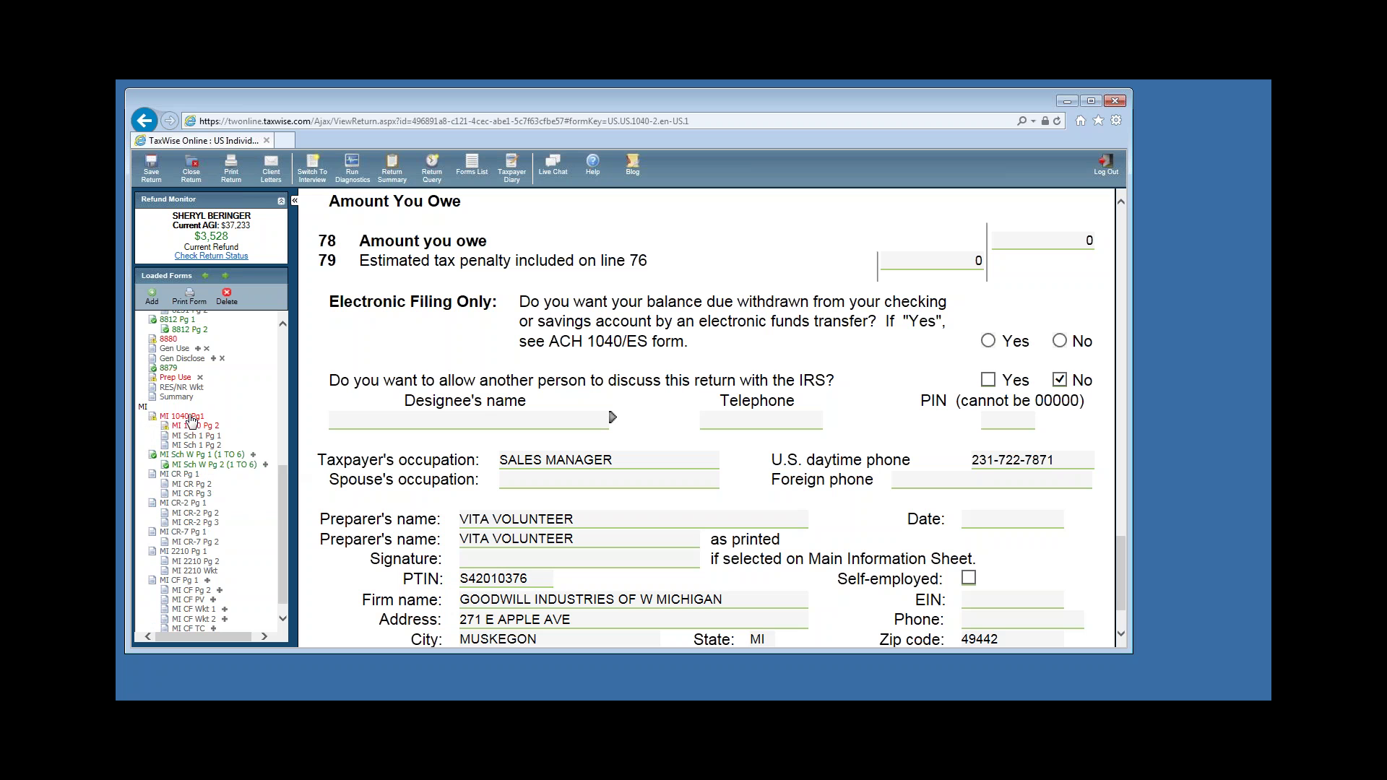
Enter school district code 61010 on MI 1040 page 1 and review down to the 902 tax on line 20.
left_click(186, 417)
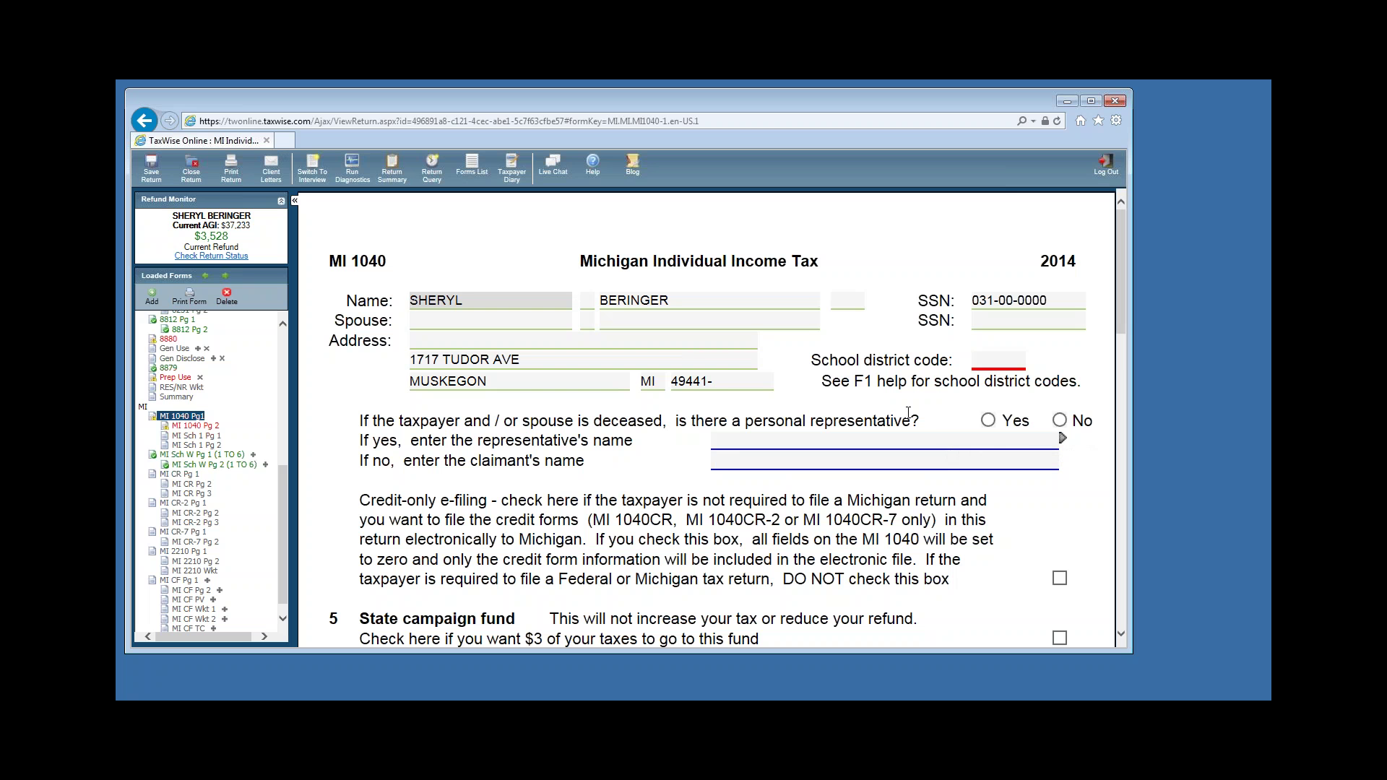
left_click(986, 361)
type("6")
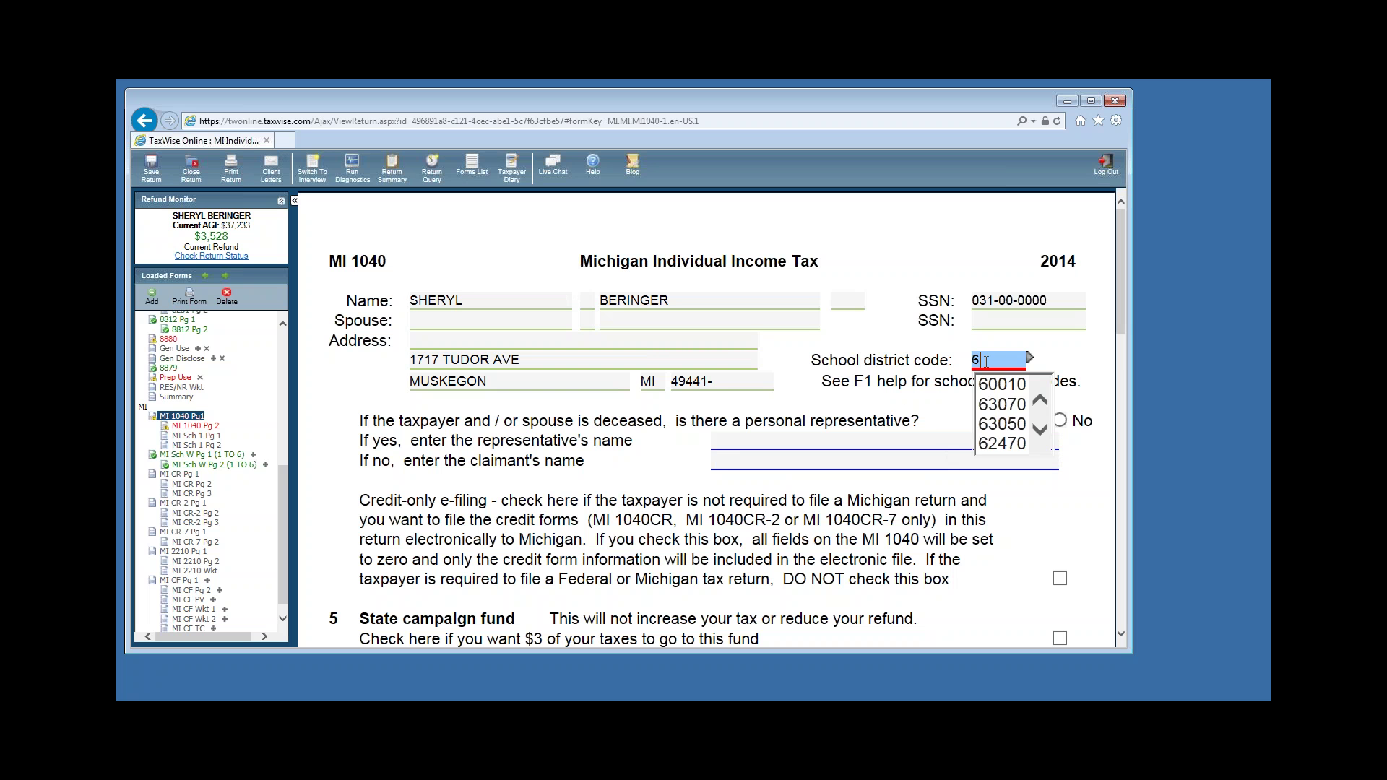
type("1010")
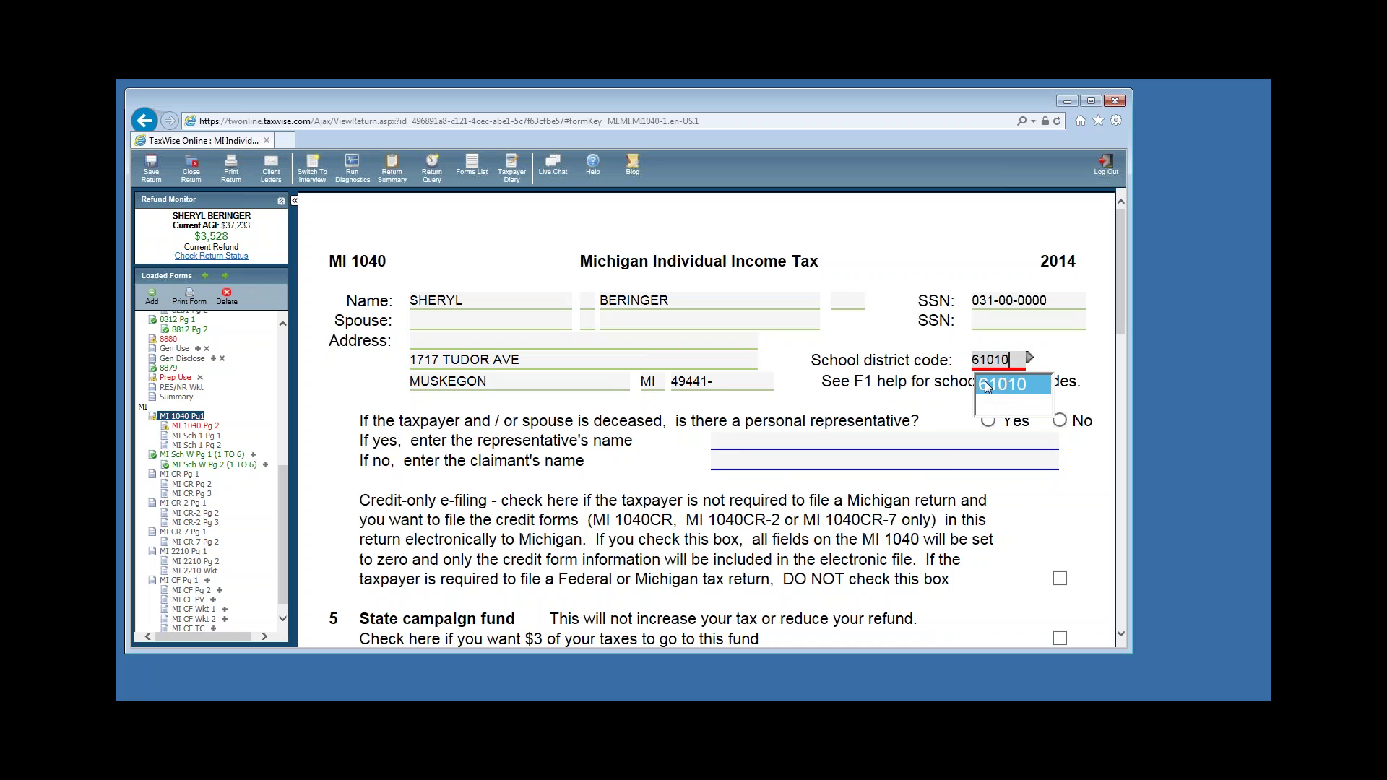
key("Tab")
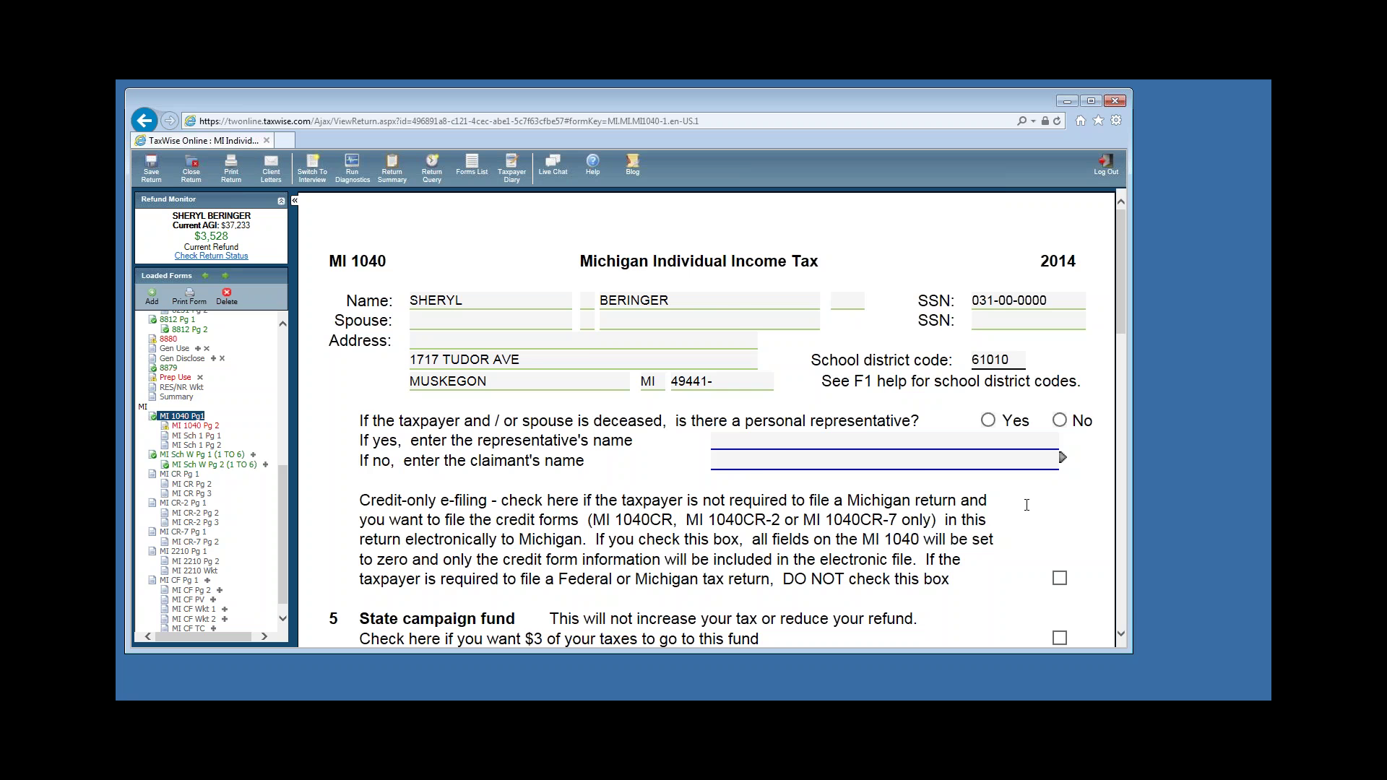
scroll(1112, 573, "down", 2)
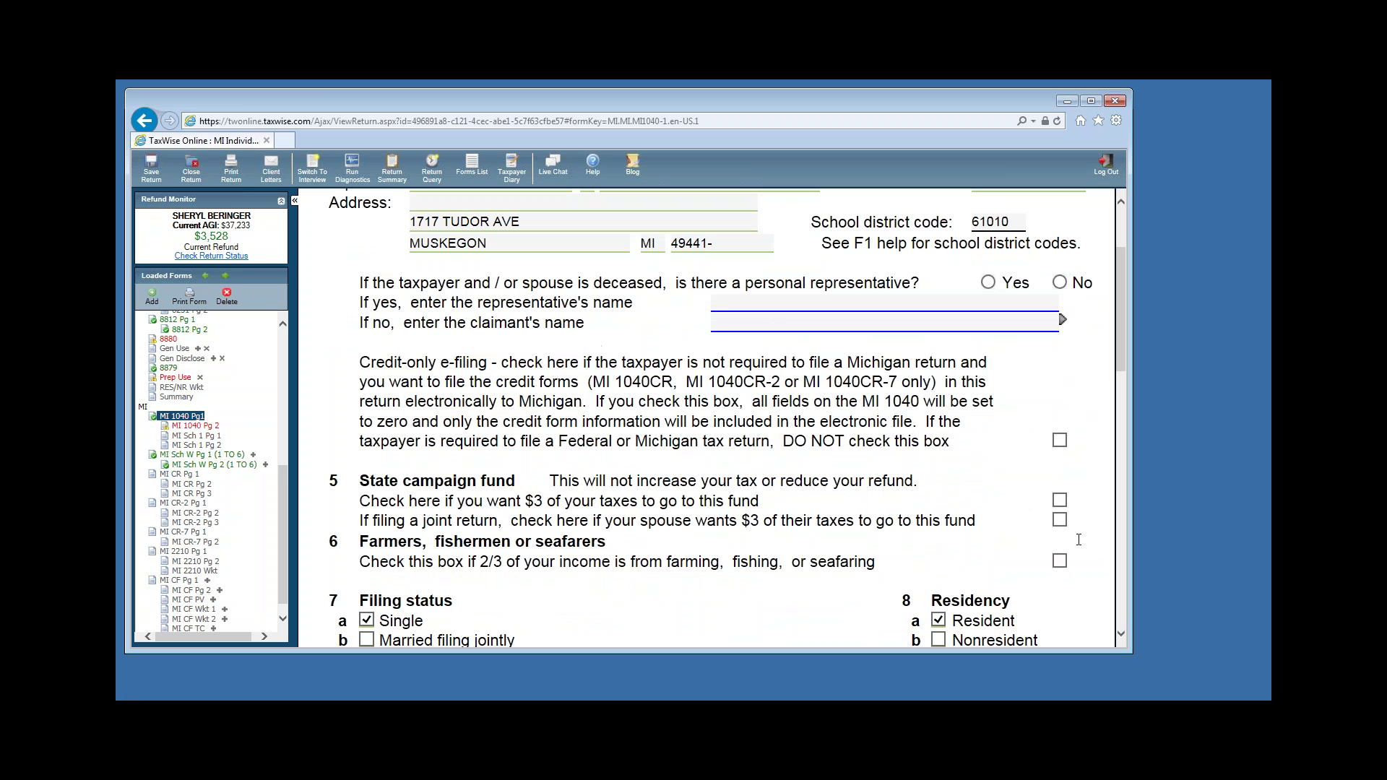
left_click(1052, 515)
scroll(987, 516, "down", 2)
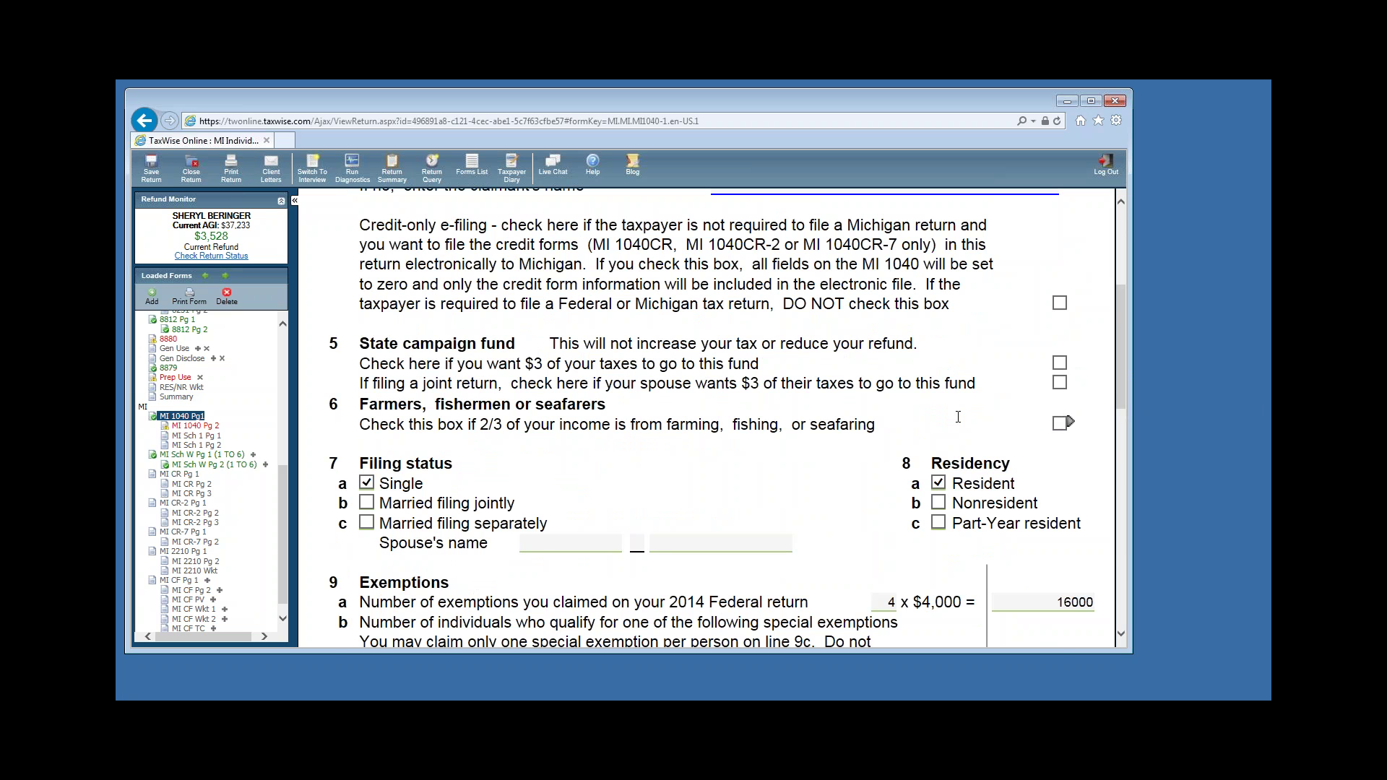
scroll(958, 417, "down", 8)
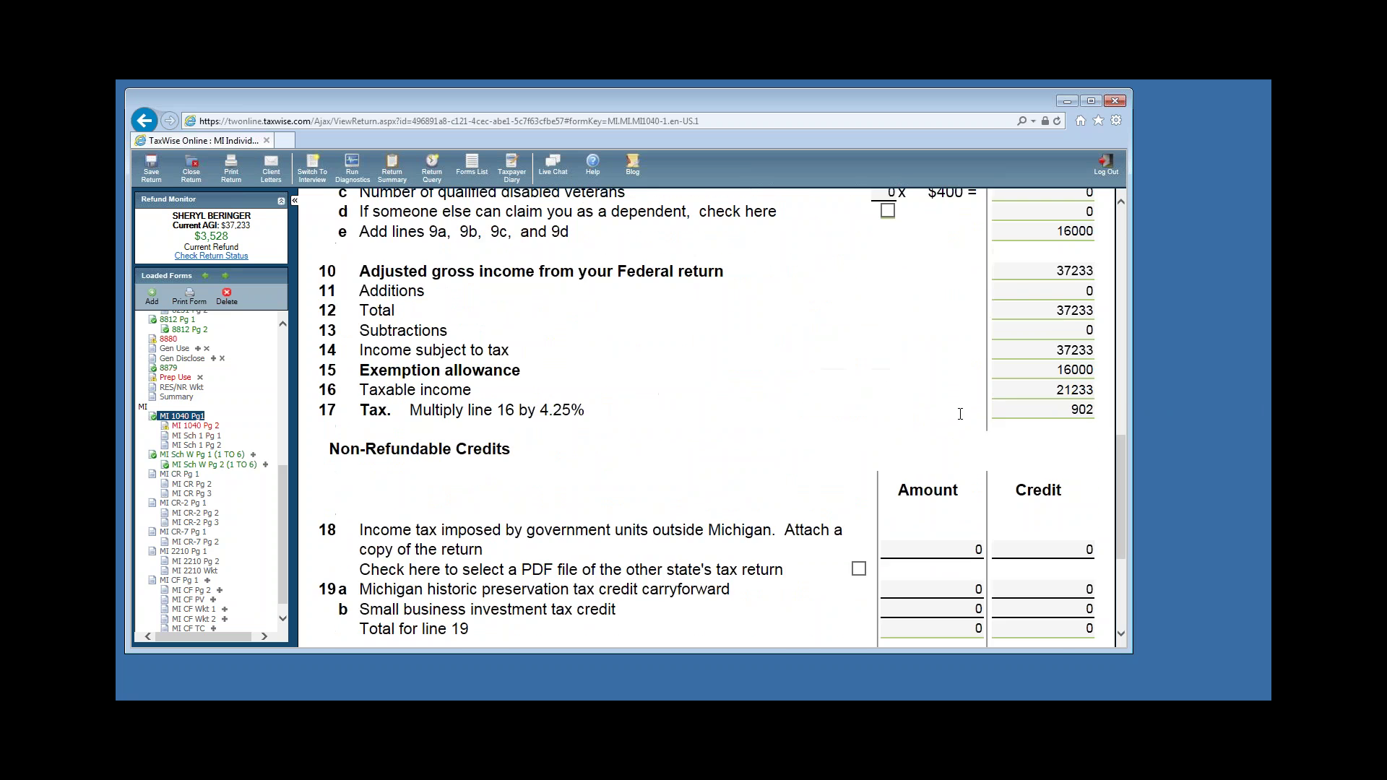
scroll(960, 414, "down", 5)
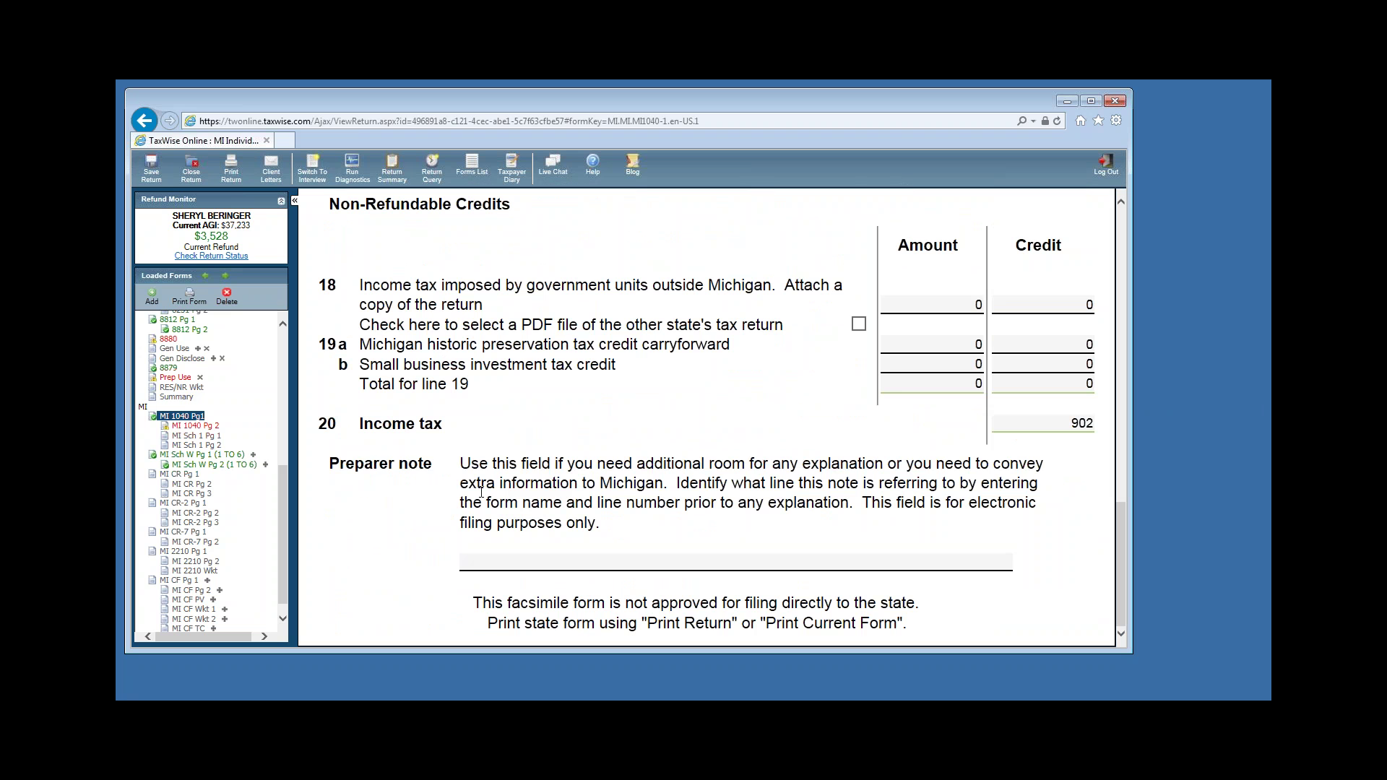
left_click(220, 425)
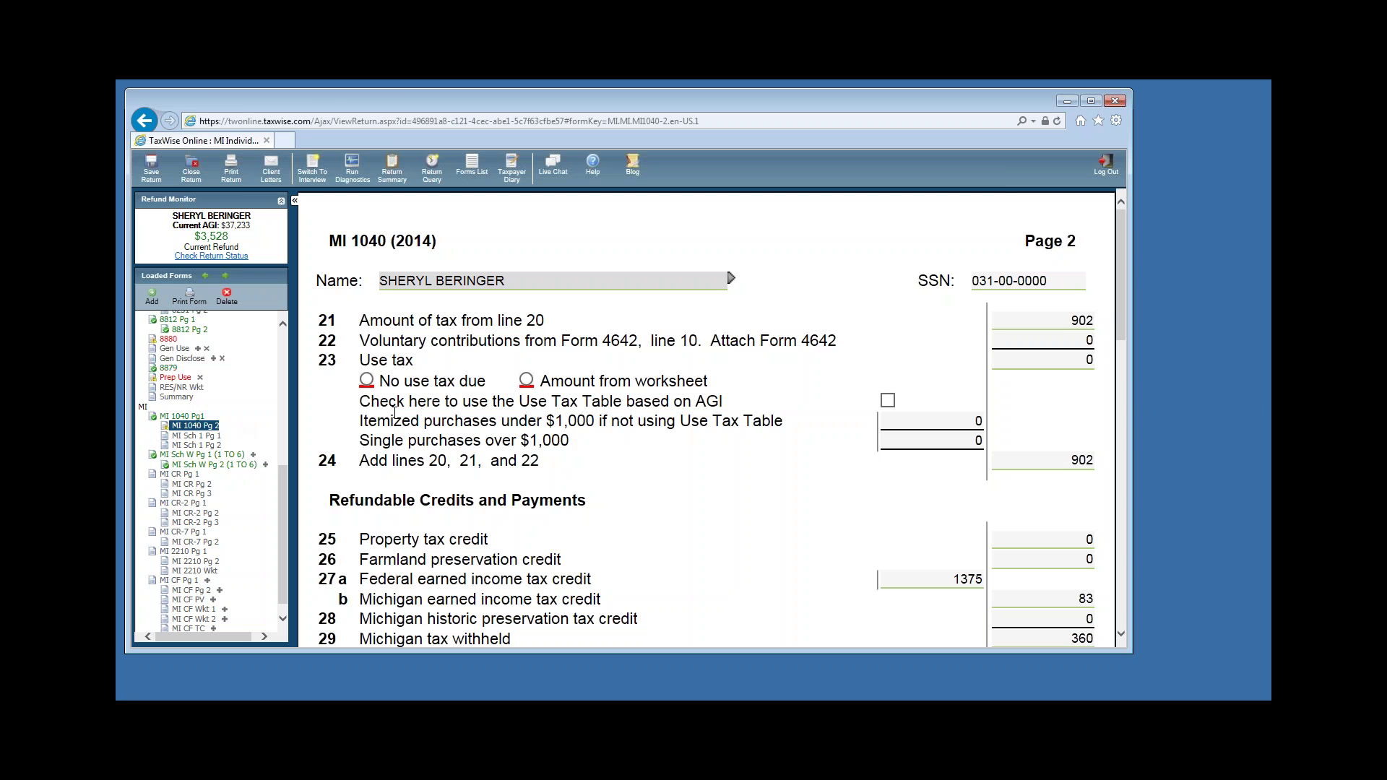
left_click(367, 380)
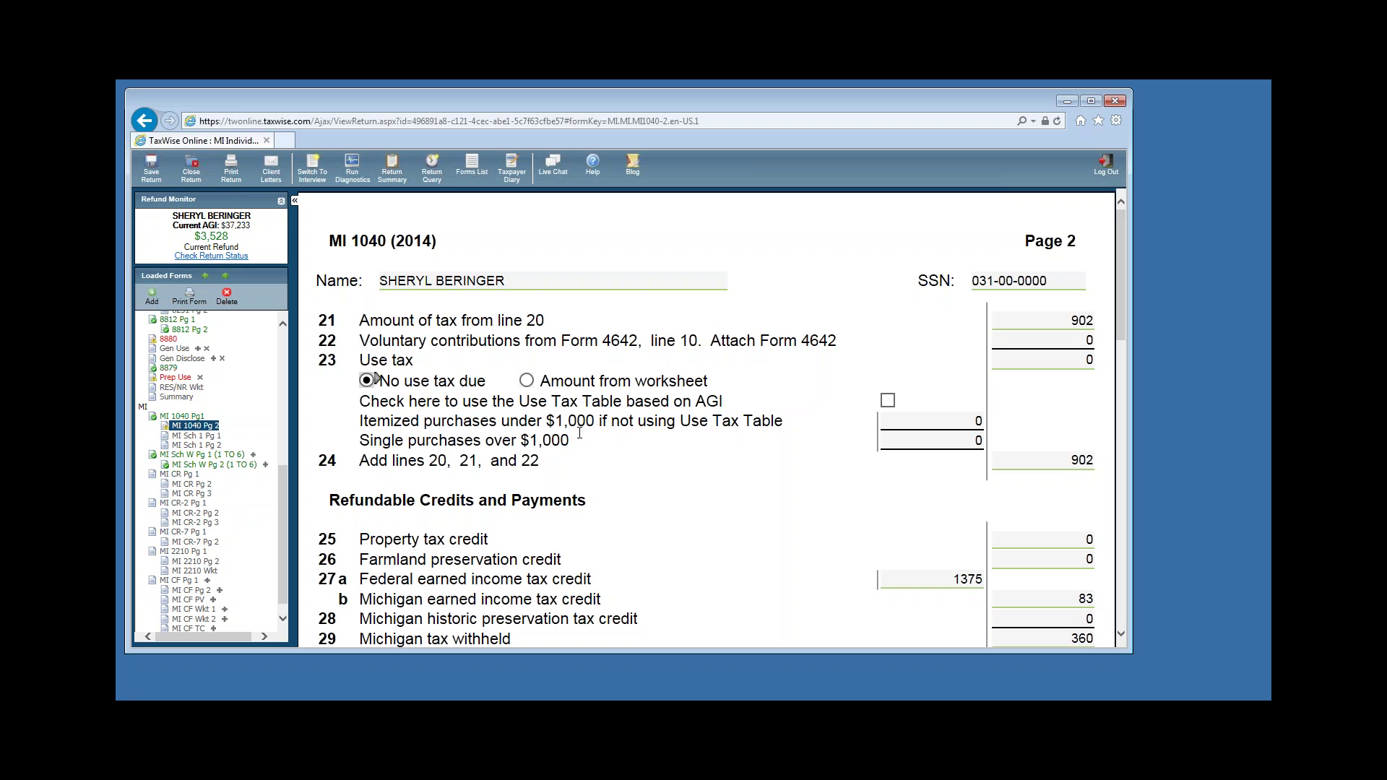
scroll(823, 504, "down", 5)
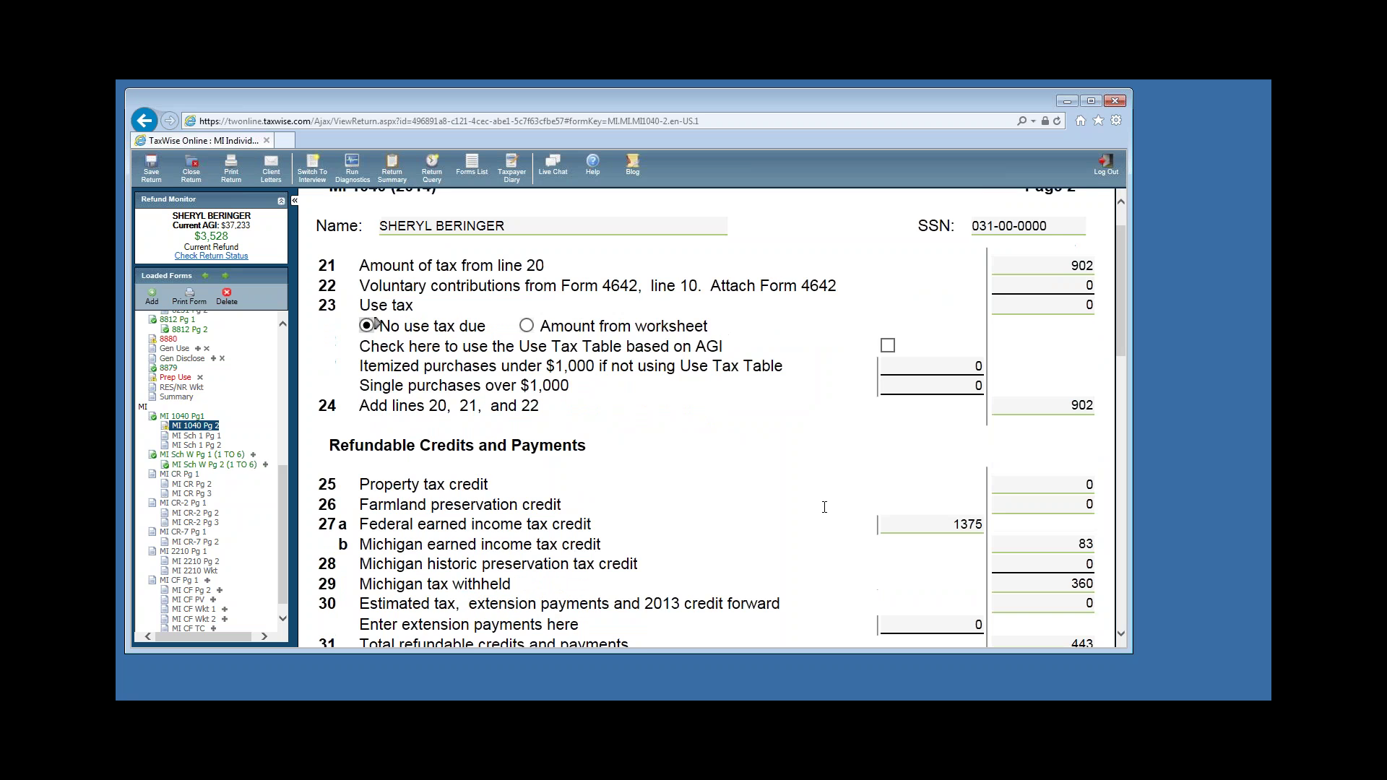
scroll(803, 500, "down", 2)
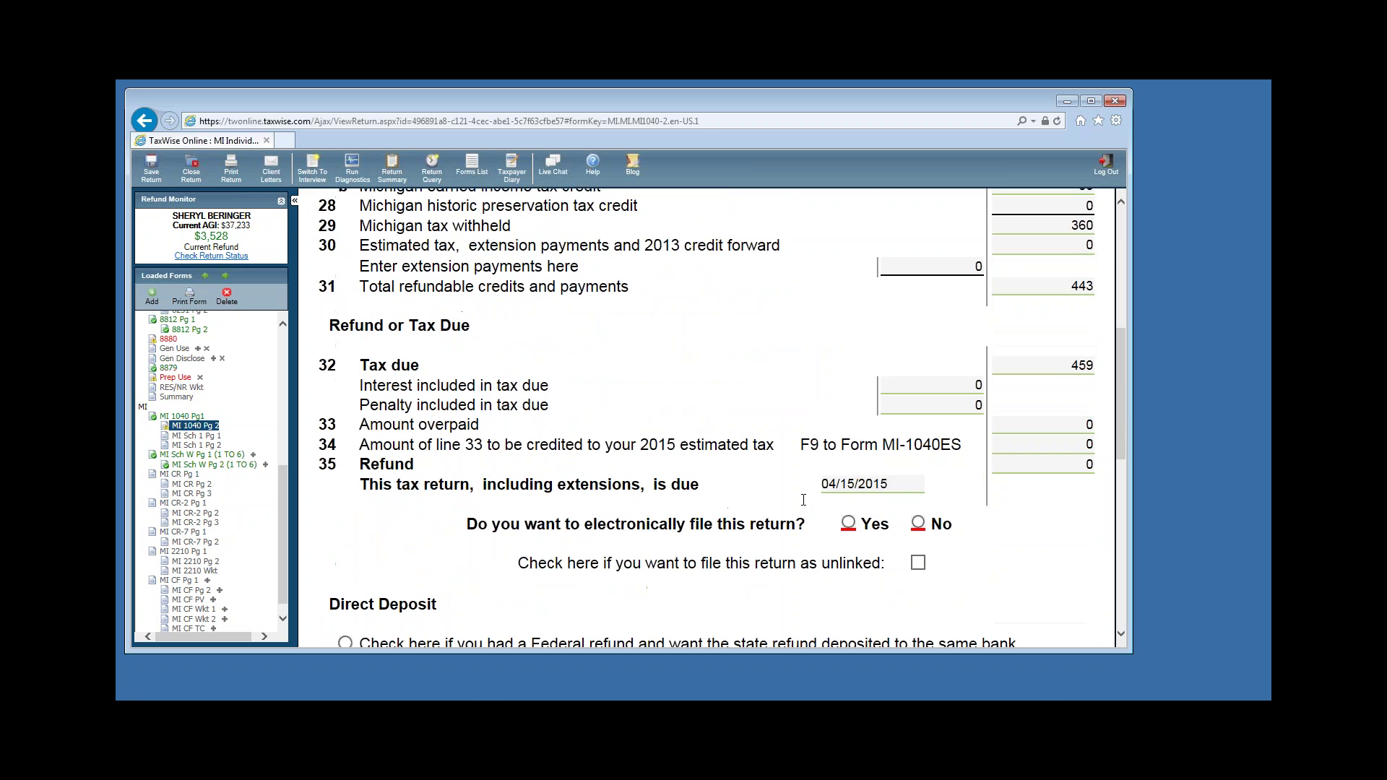
Choose Yes to e-file the MI-1040 and send the state refund to a different account.
scroll(792, 504, "down", 2)
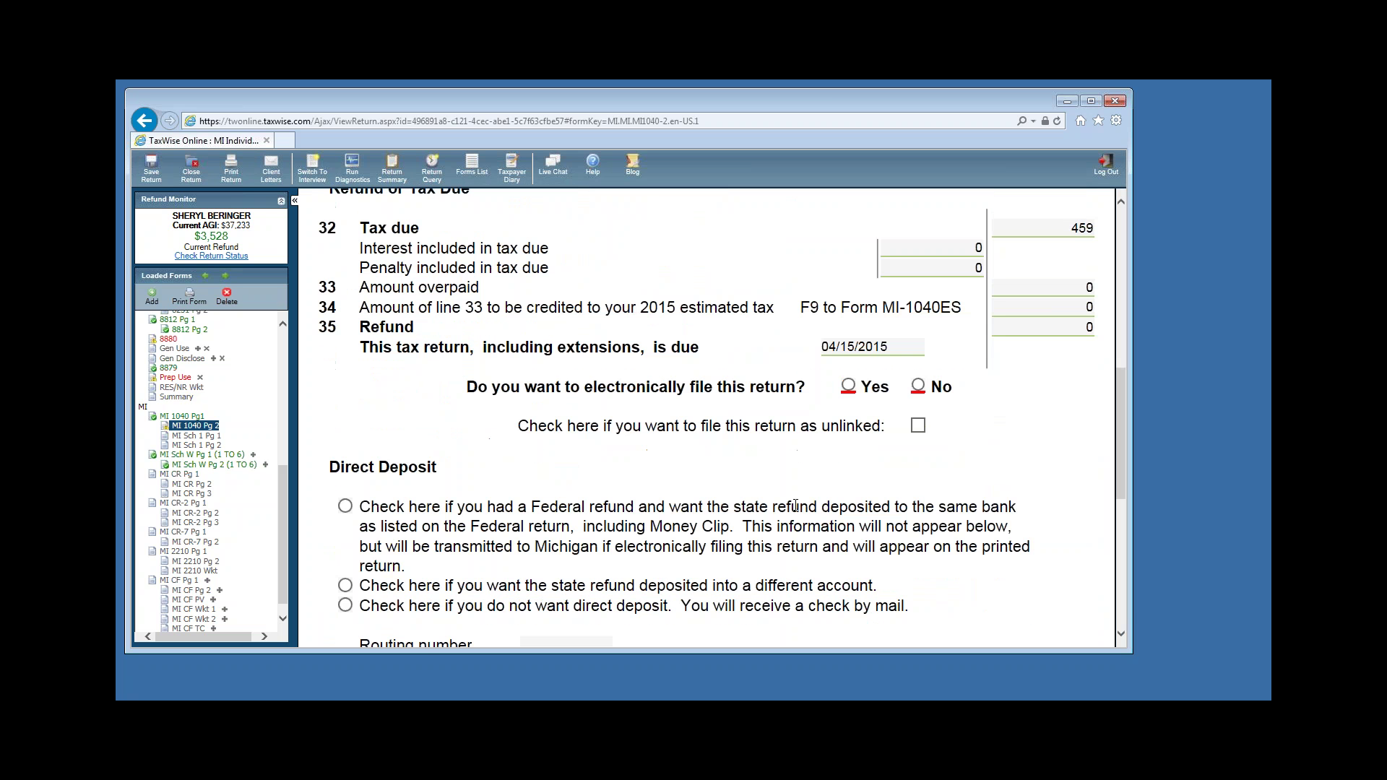
left_click(848, 387)
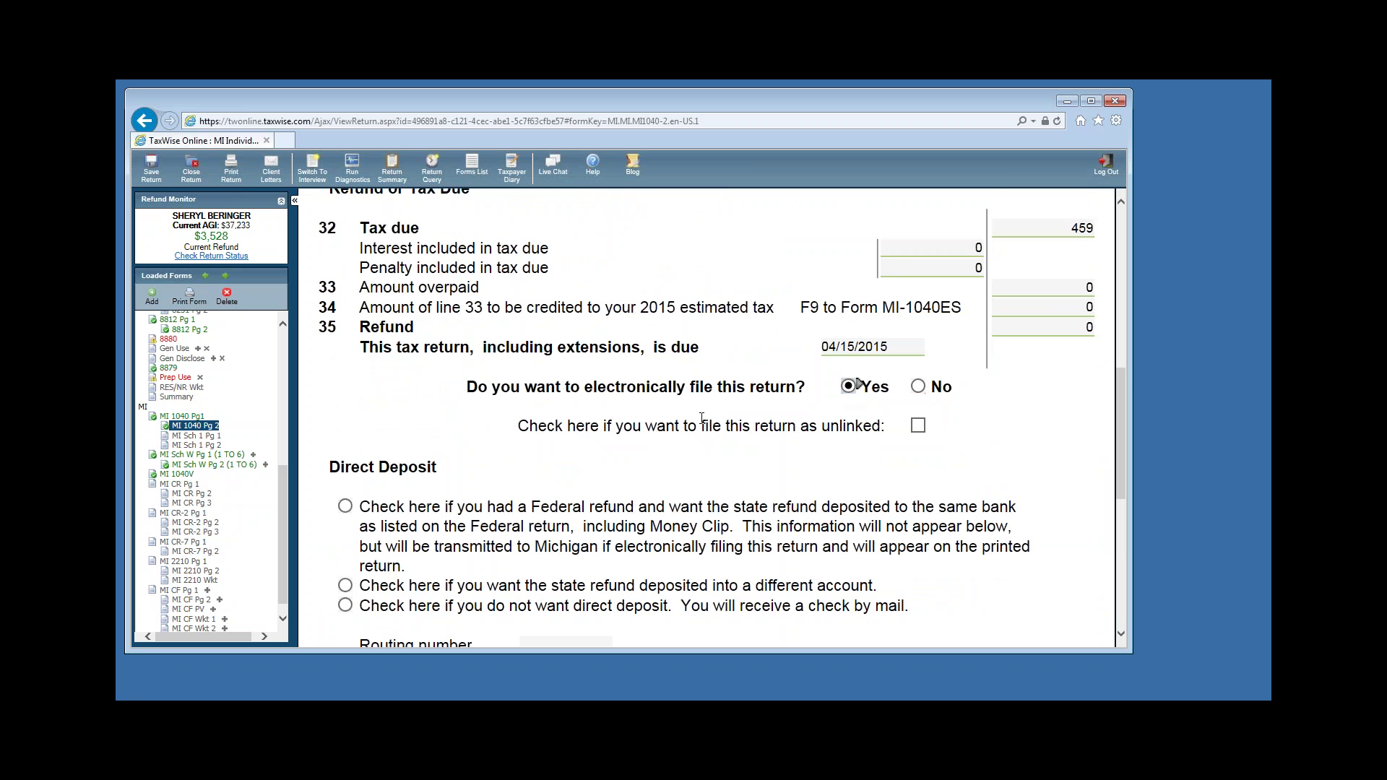
scroll(711, 419, "down", 3)
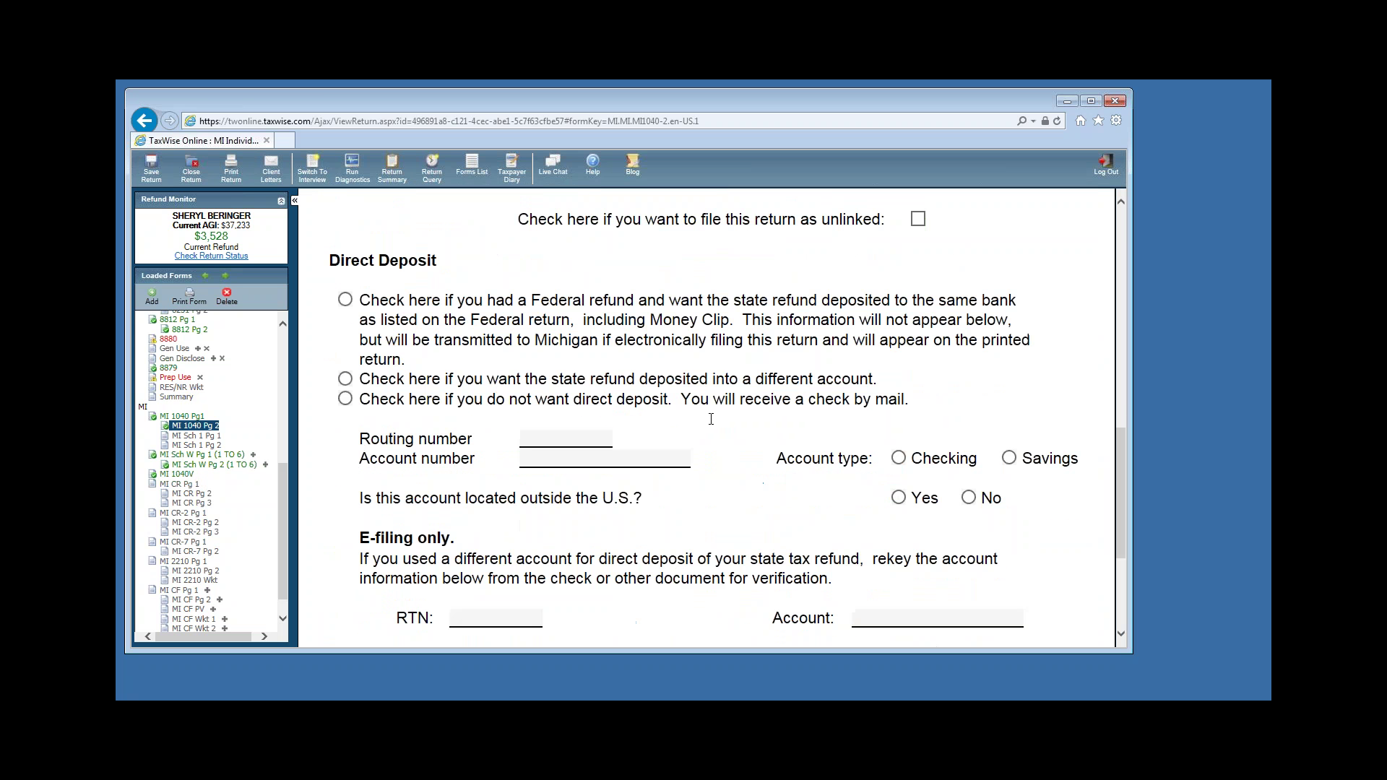
right_click(676, 442)
left_click(483, 346)
left_click(346, 301)
key("Tab")
key("space")
Enter the bank routing number and account number for the Michigan refund deposit.
left_click(547, 439)
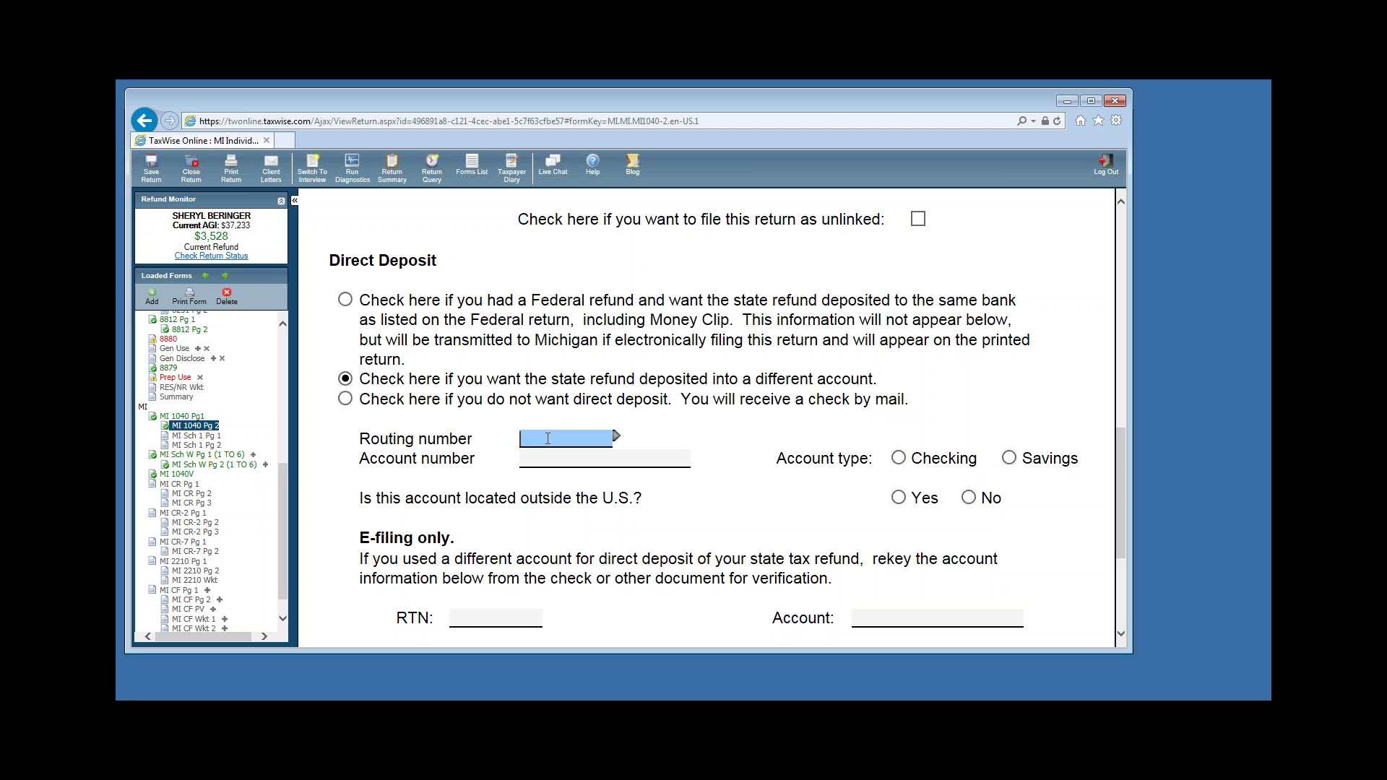
type("62")
key("BackSpace")
key("BackSpace")
type("062005690")
left_click(550, 458)
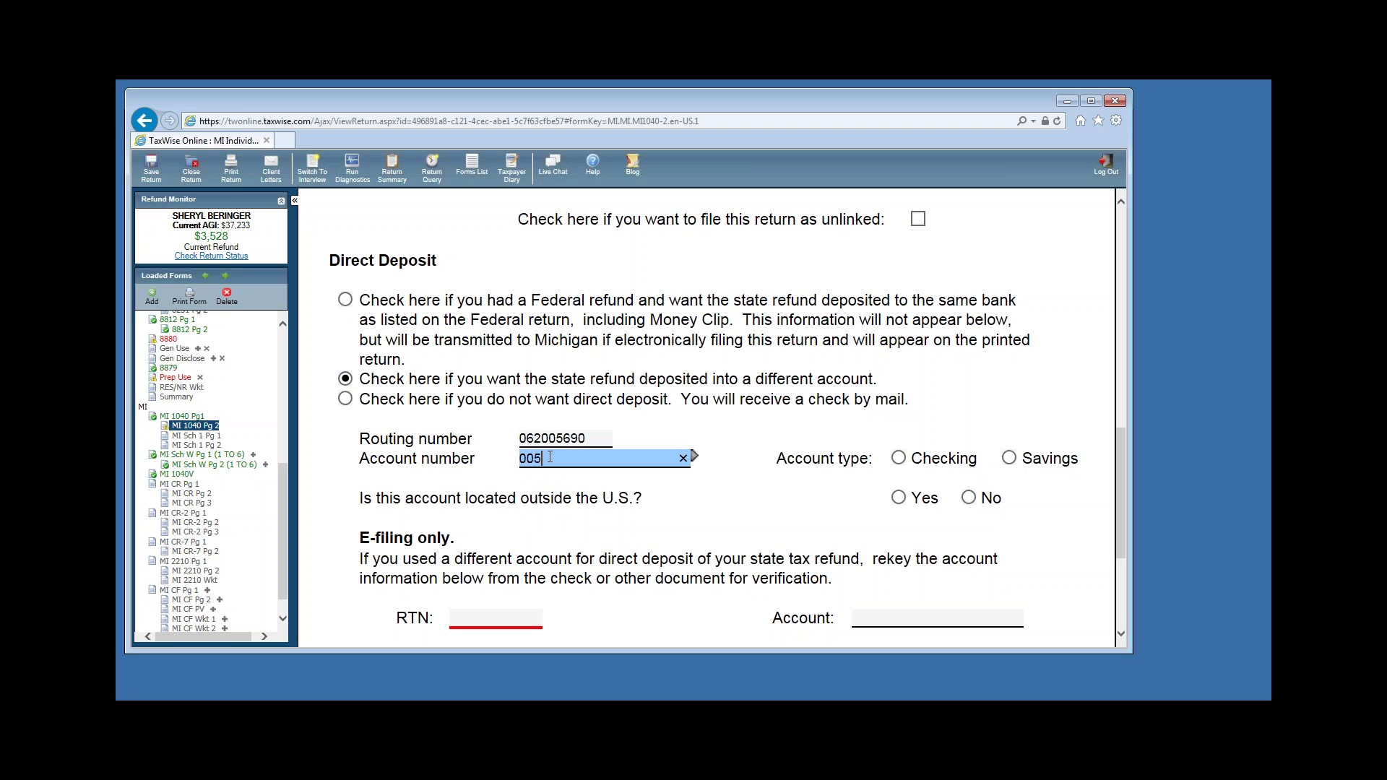
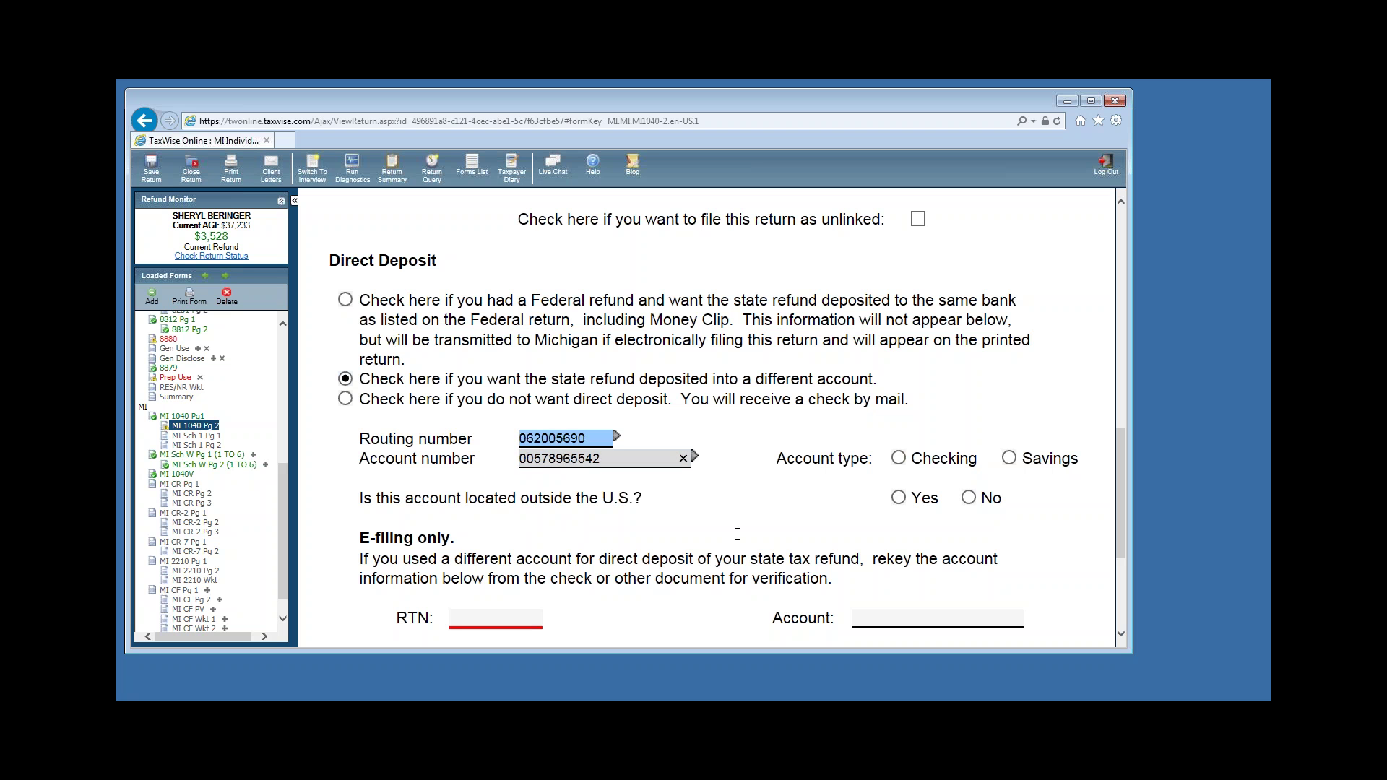
Select Checking and No, then re-key the routing and account numbers to confirm them.
left_click(899, 458)
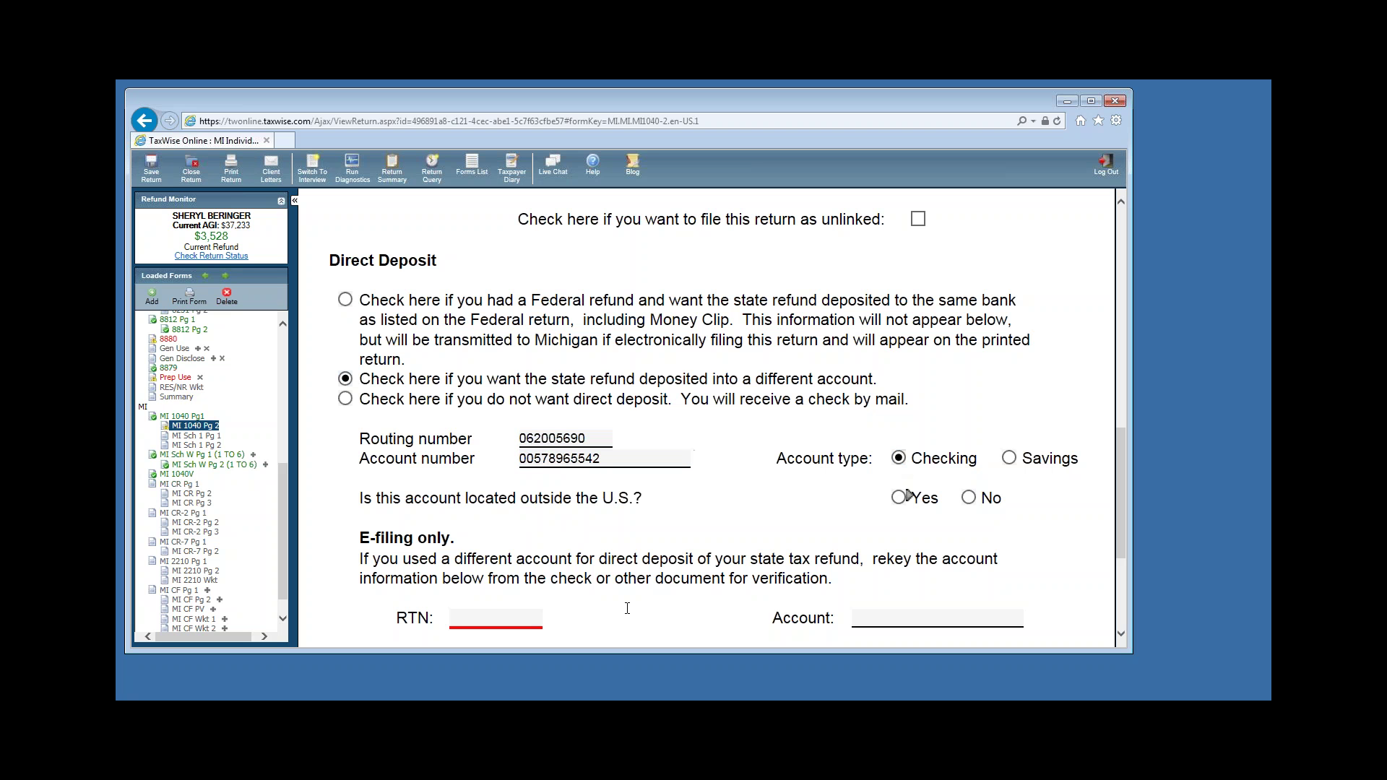
type("n0652")
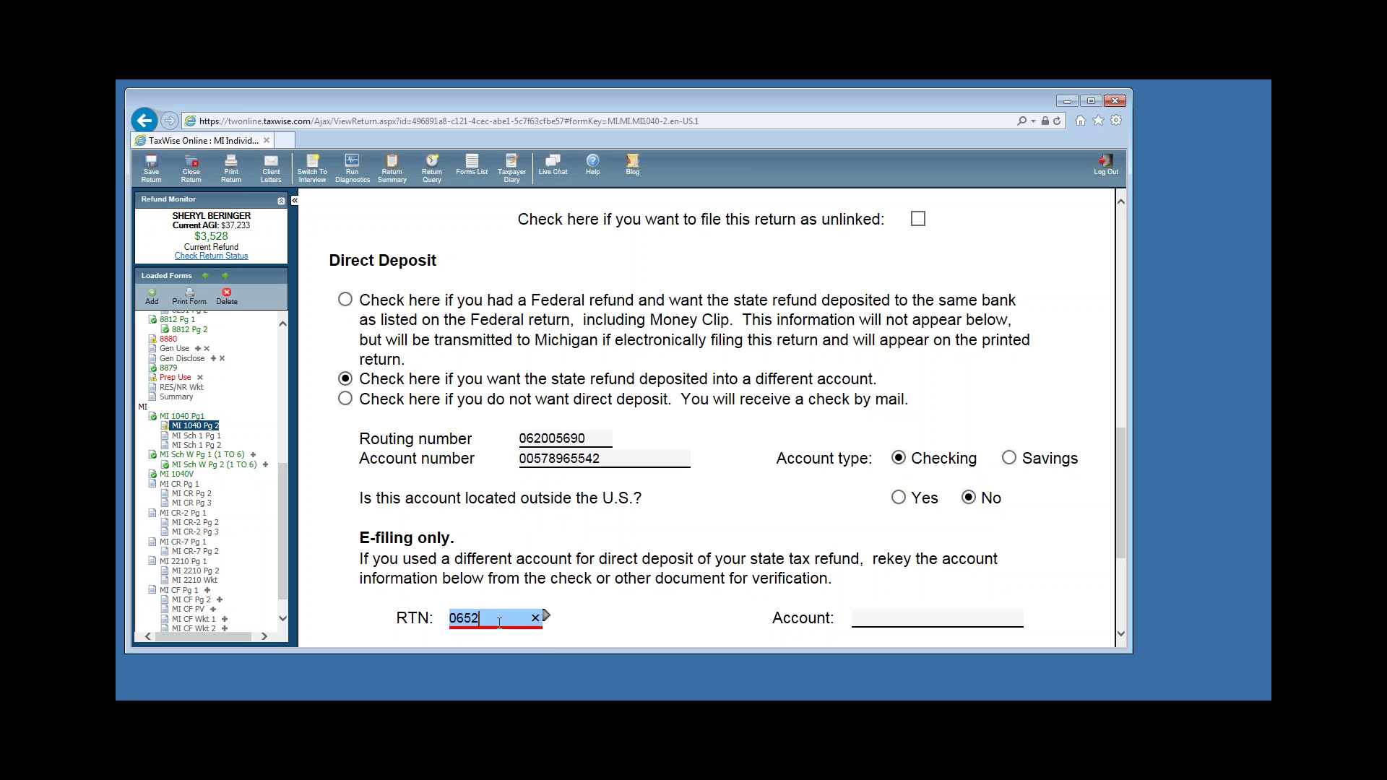
key("BackSpace")
key("BackSpace")
type("2005690")
key("Tab")
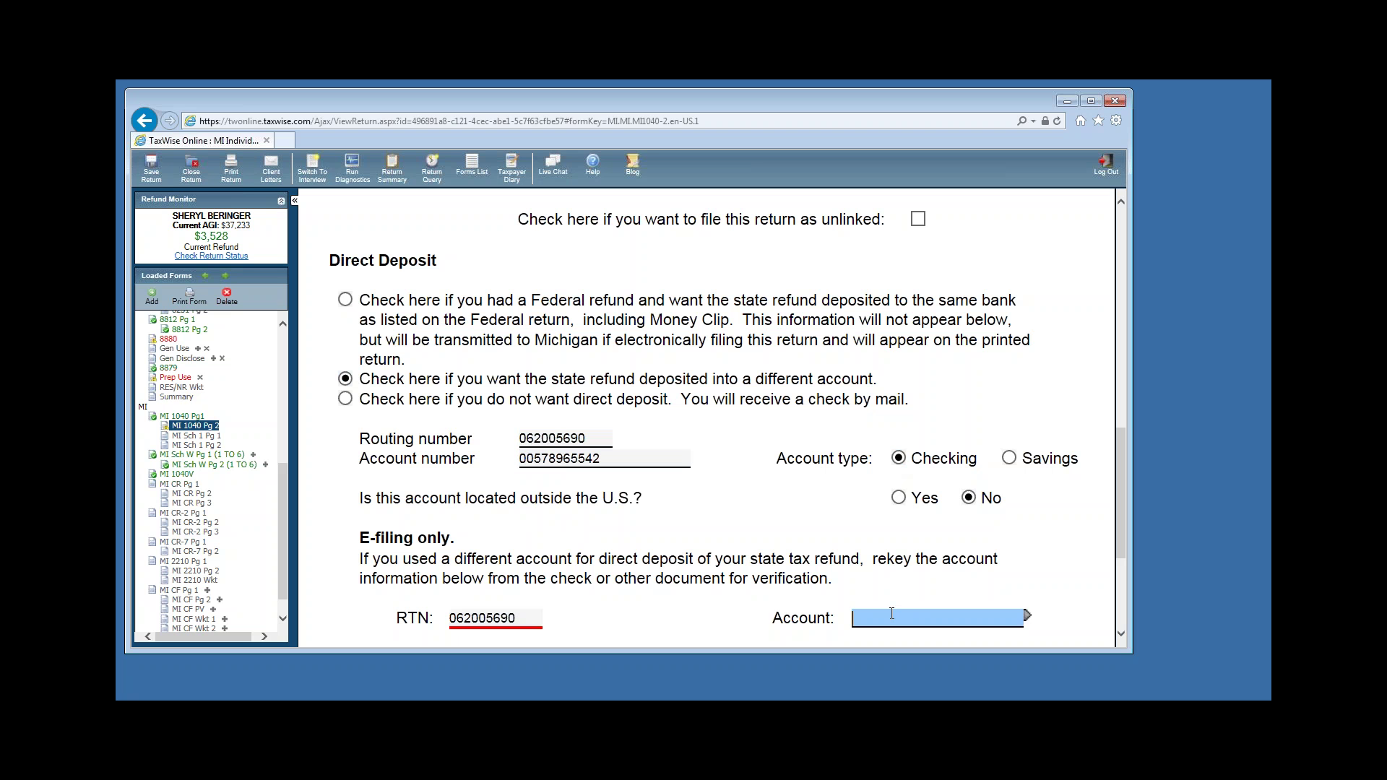
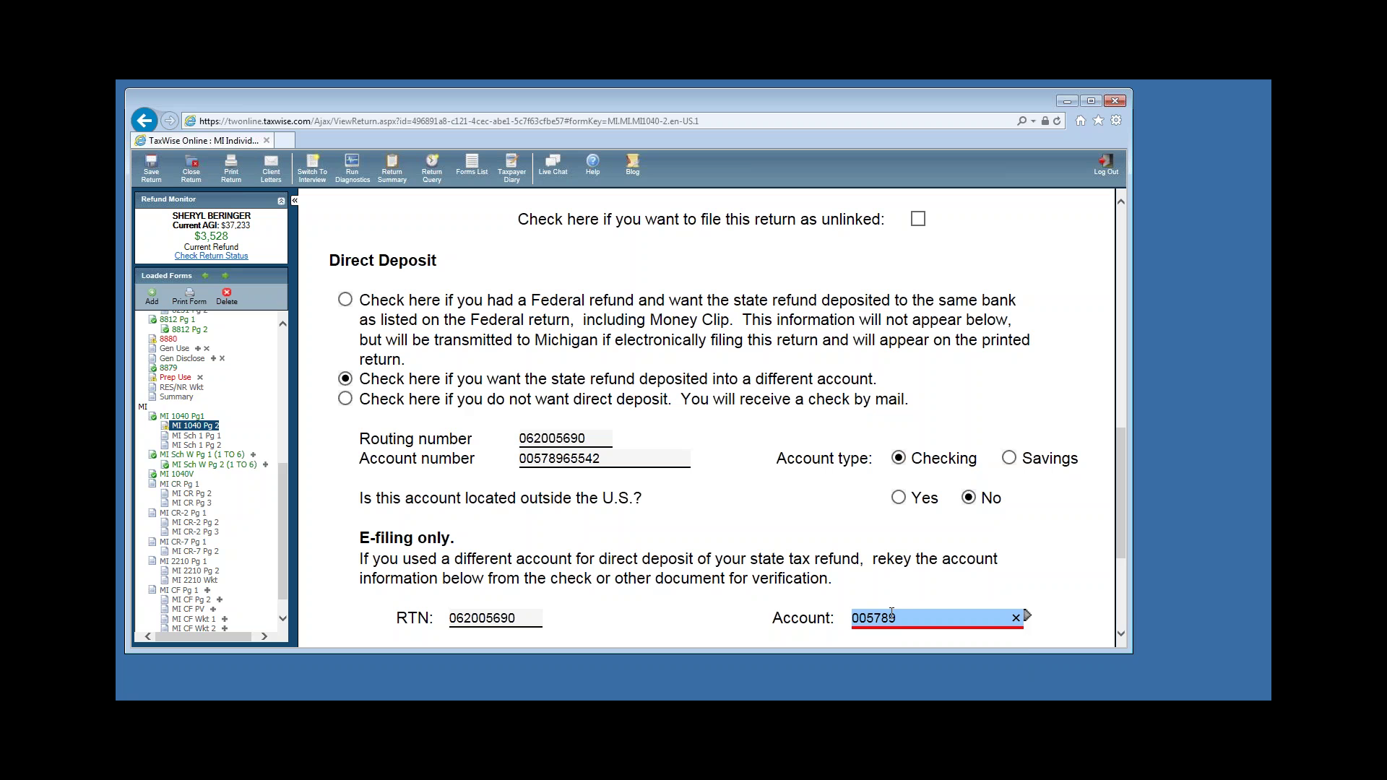
key("Tab")
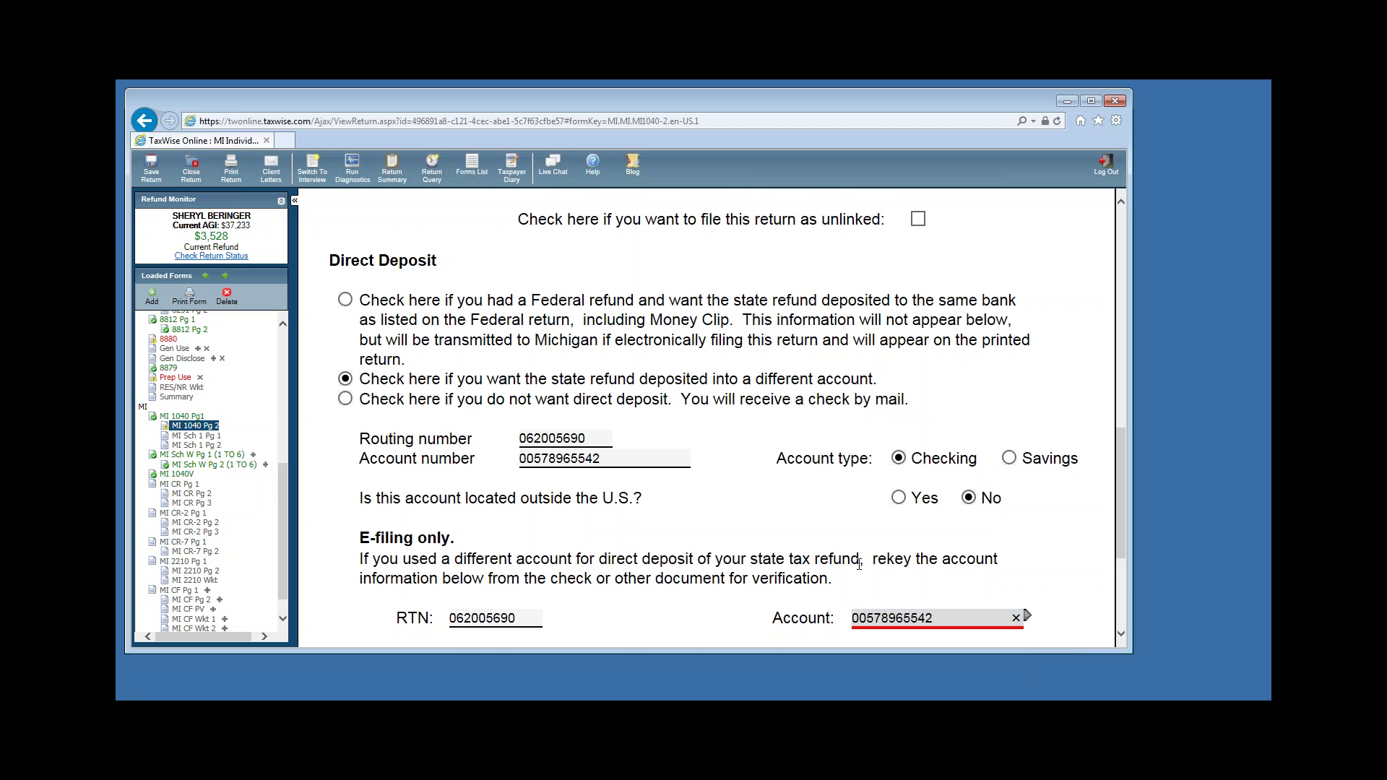
Check refundable credit lines 25–28 on MI 1040 page 2, then switch to MI CR page 1.
scroll(846, 569, "down", 3)
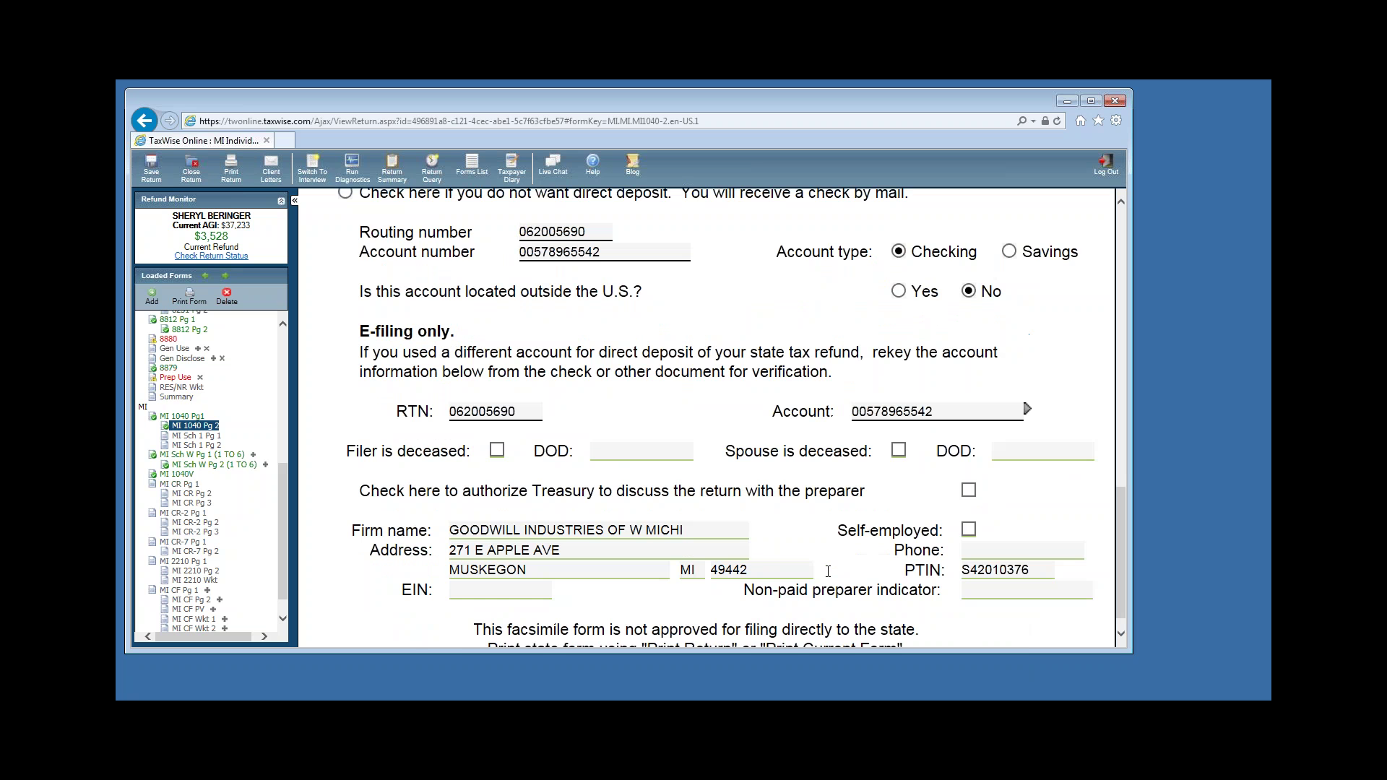
scroll(831, 573, "down", 1)
scroll(835, 577, "up", 10)
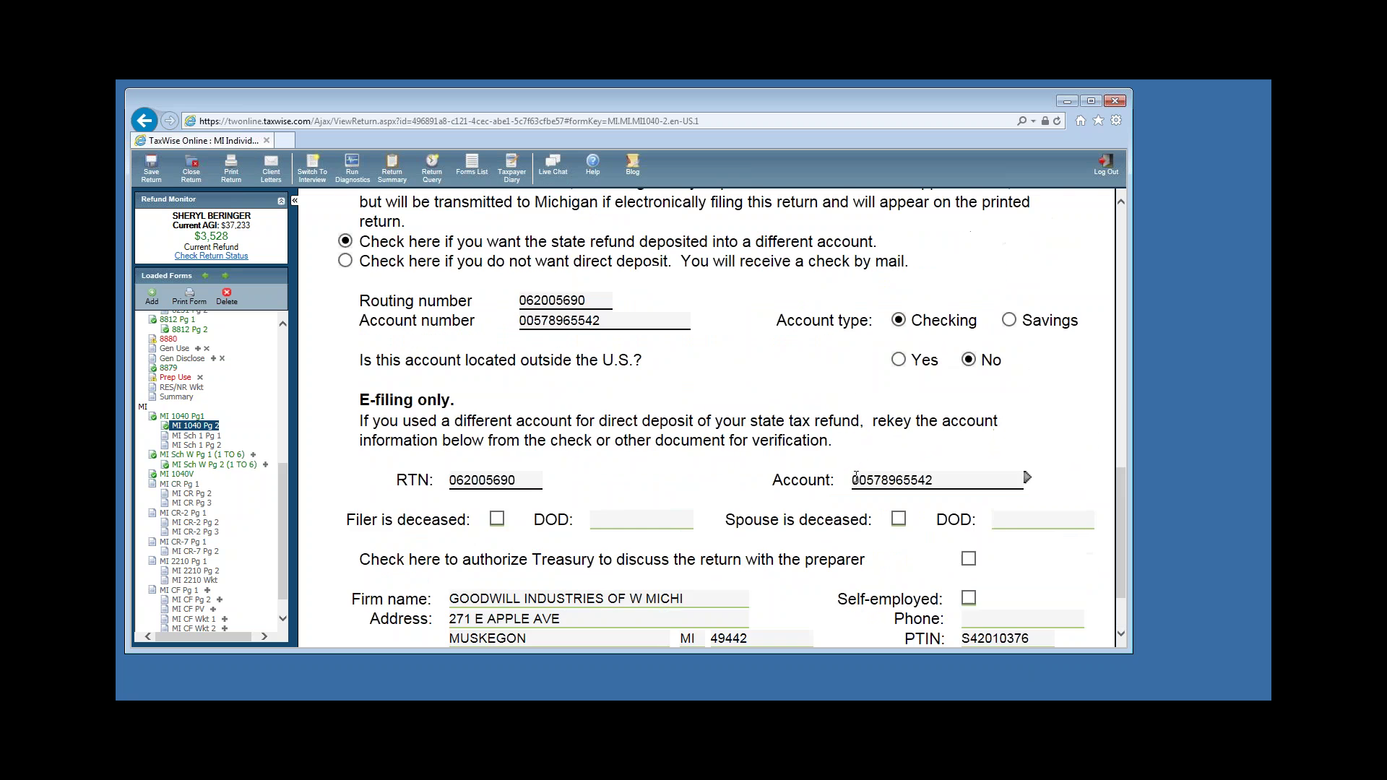
scroll(849, 486, "up", 1)
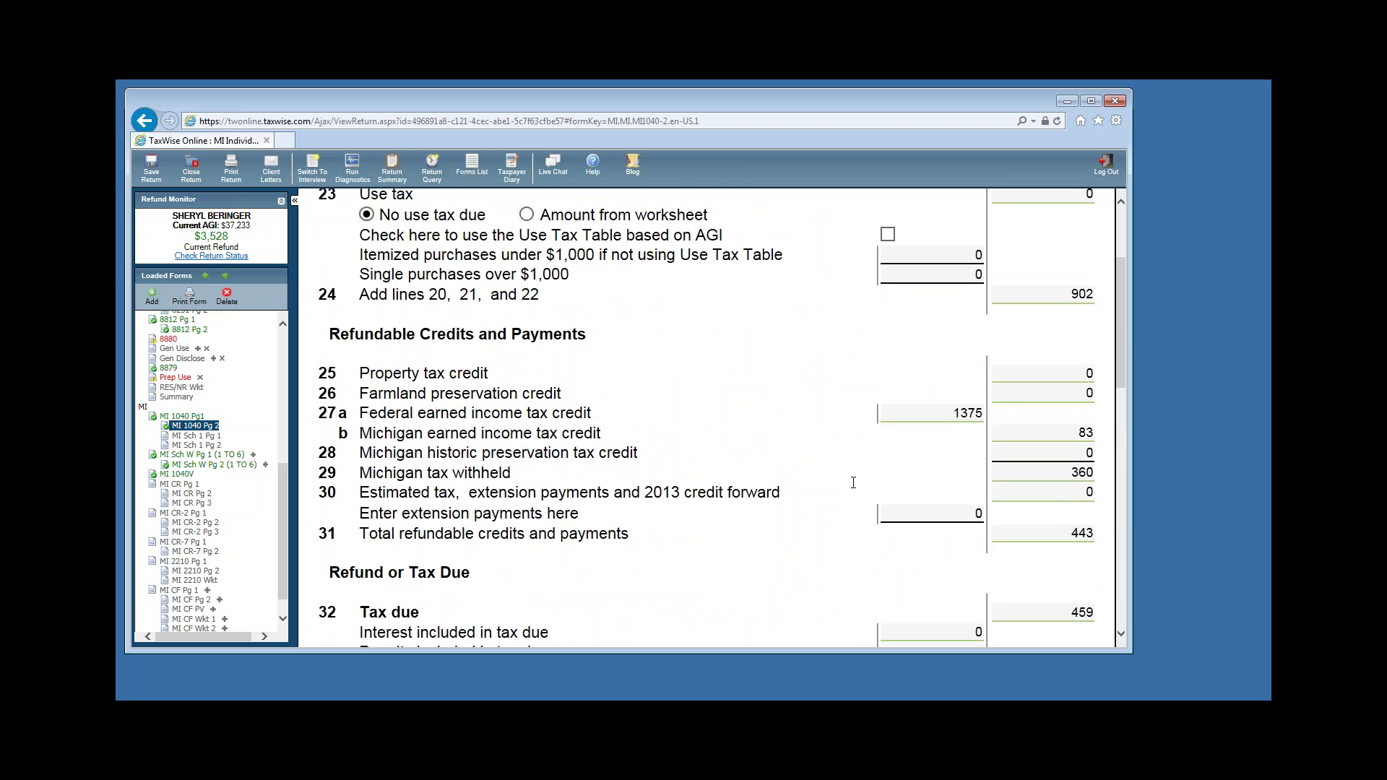
left_click(1026, 373)
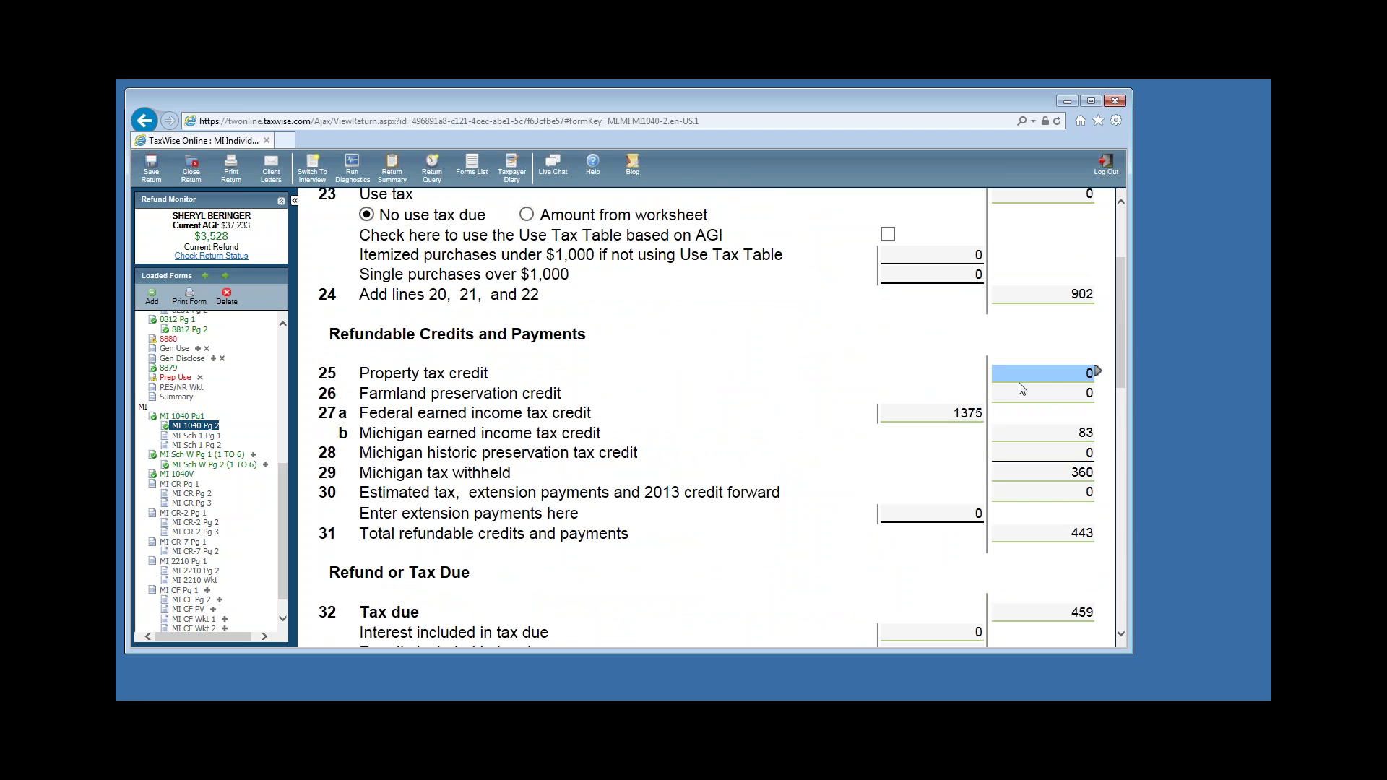
left_click(1039, 390)
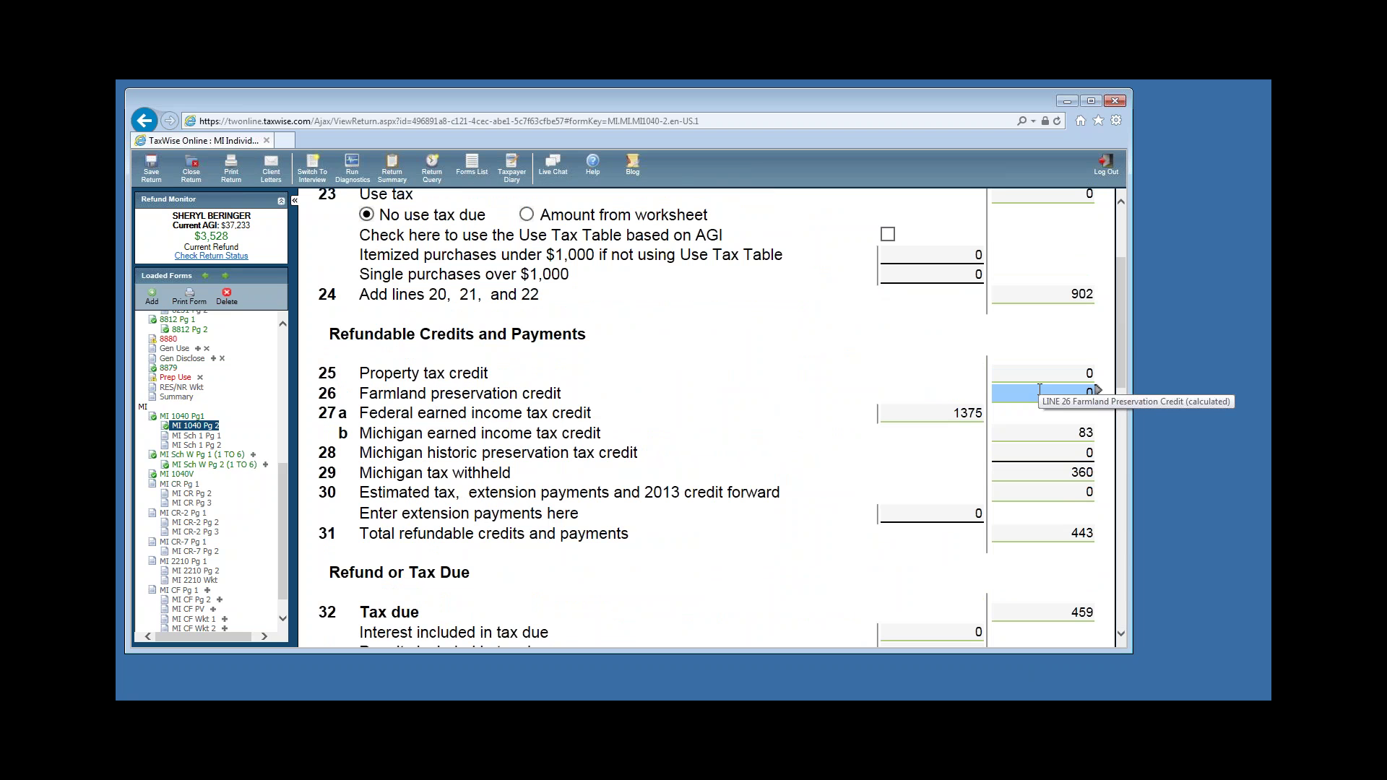
key("Tab")
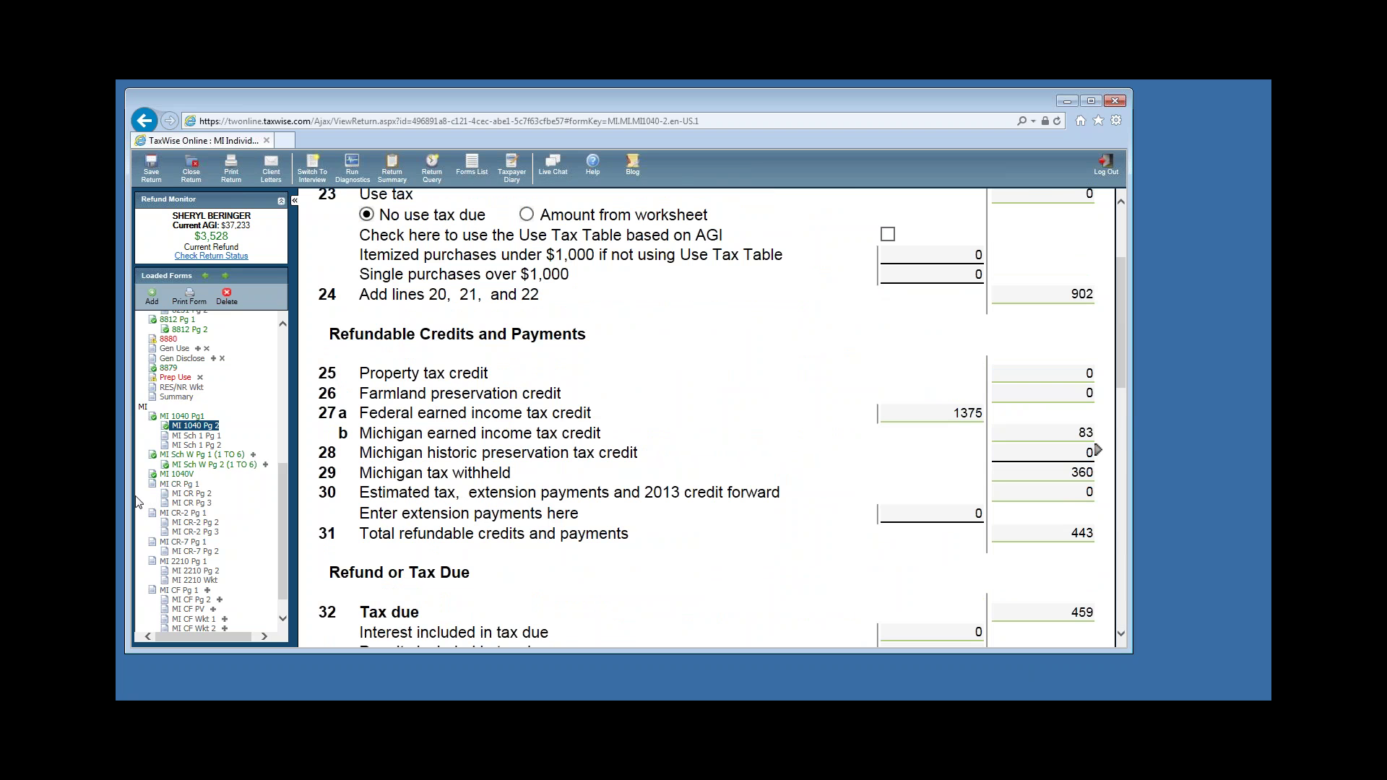
left_click(176, 485)
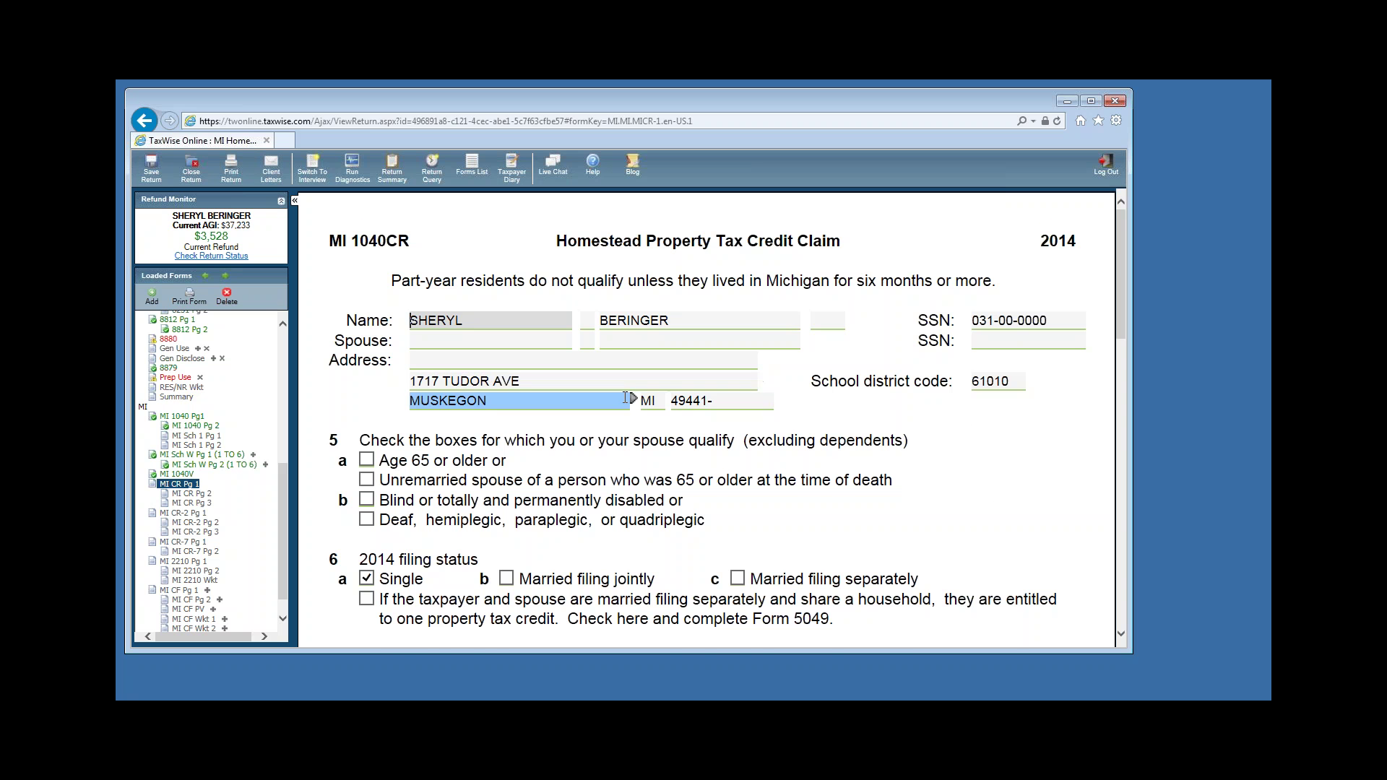
Scroll MI 1040CR page 1 to Total Household Resources, with wages 35229 and unemployment 2400.
scroll(629, 398, "down", 3)
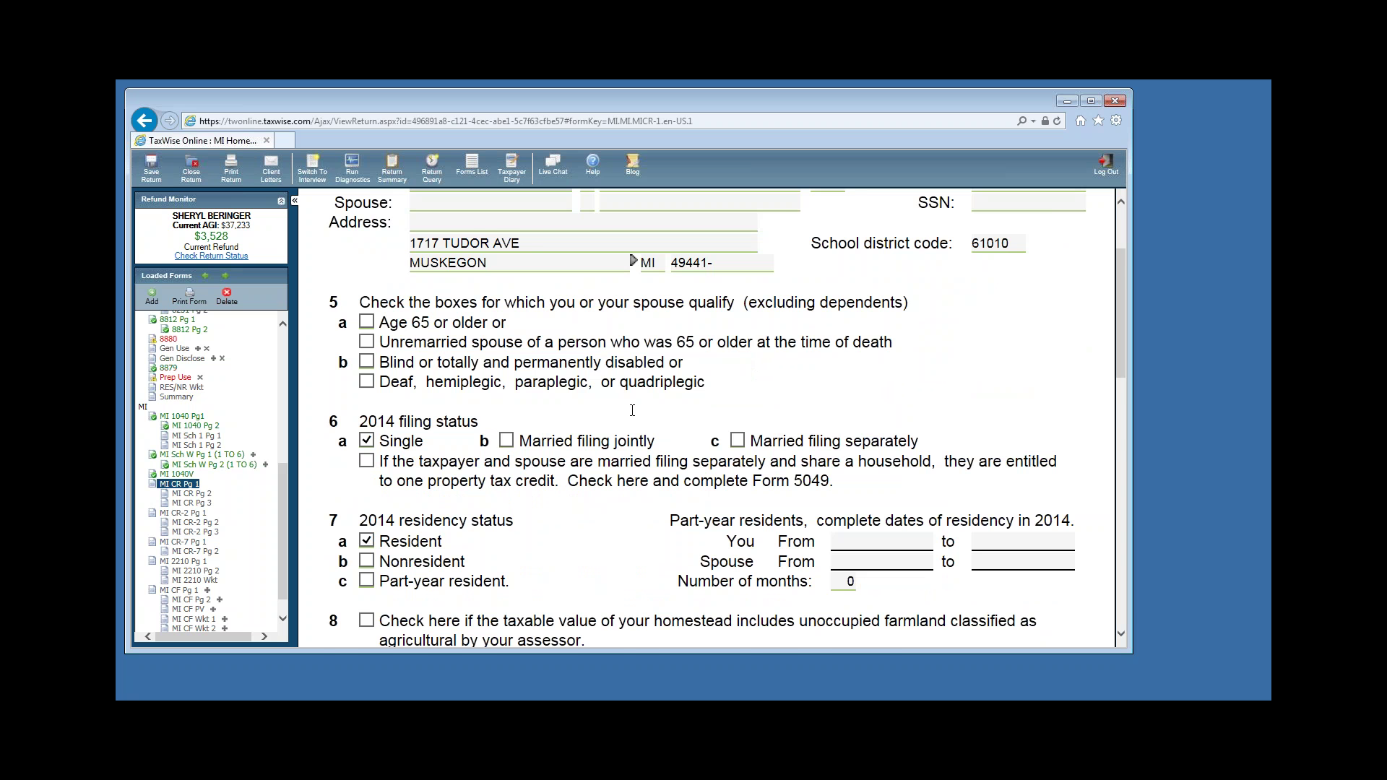
scroll(632, 410, "down", 5)
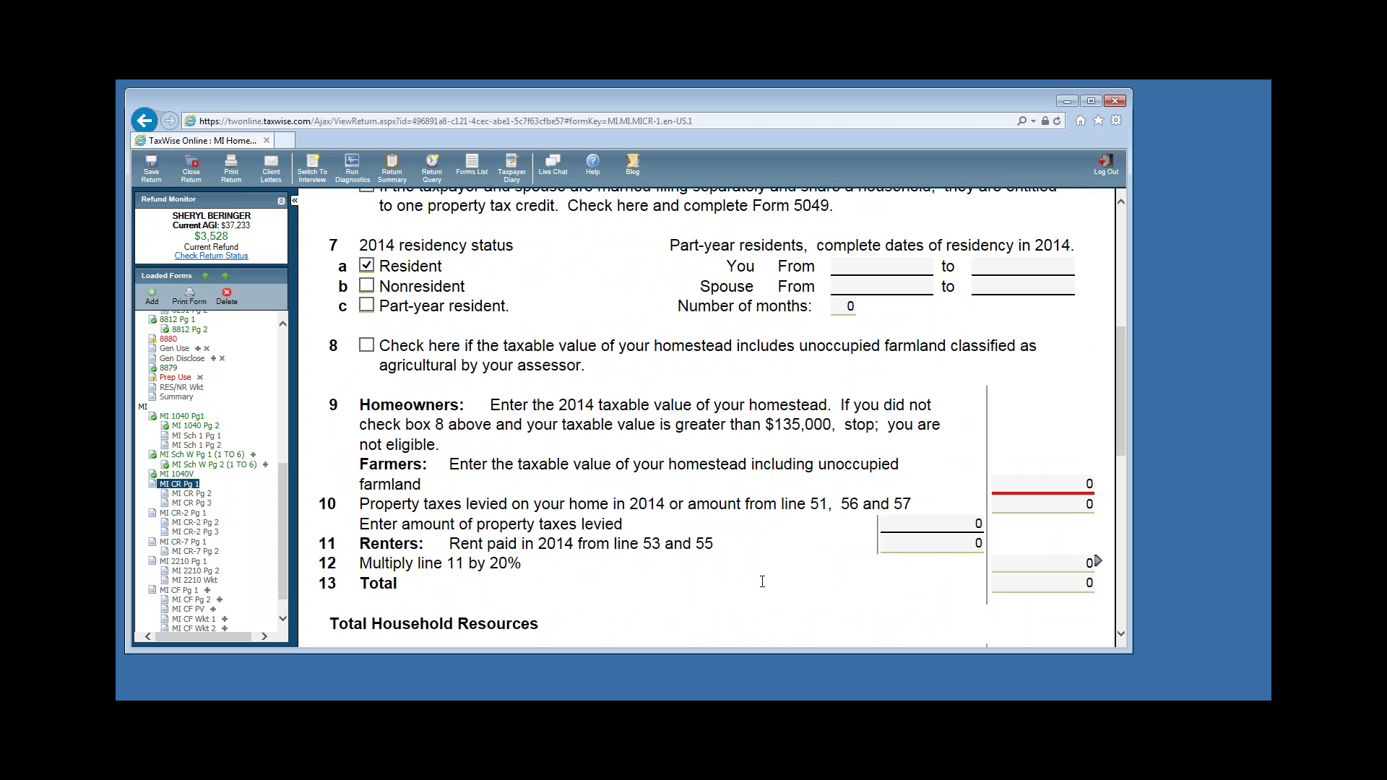
scroll(774, 556, "down", 6)
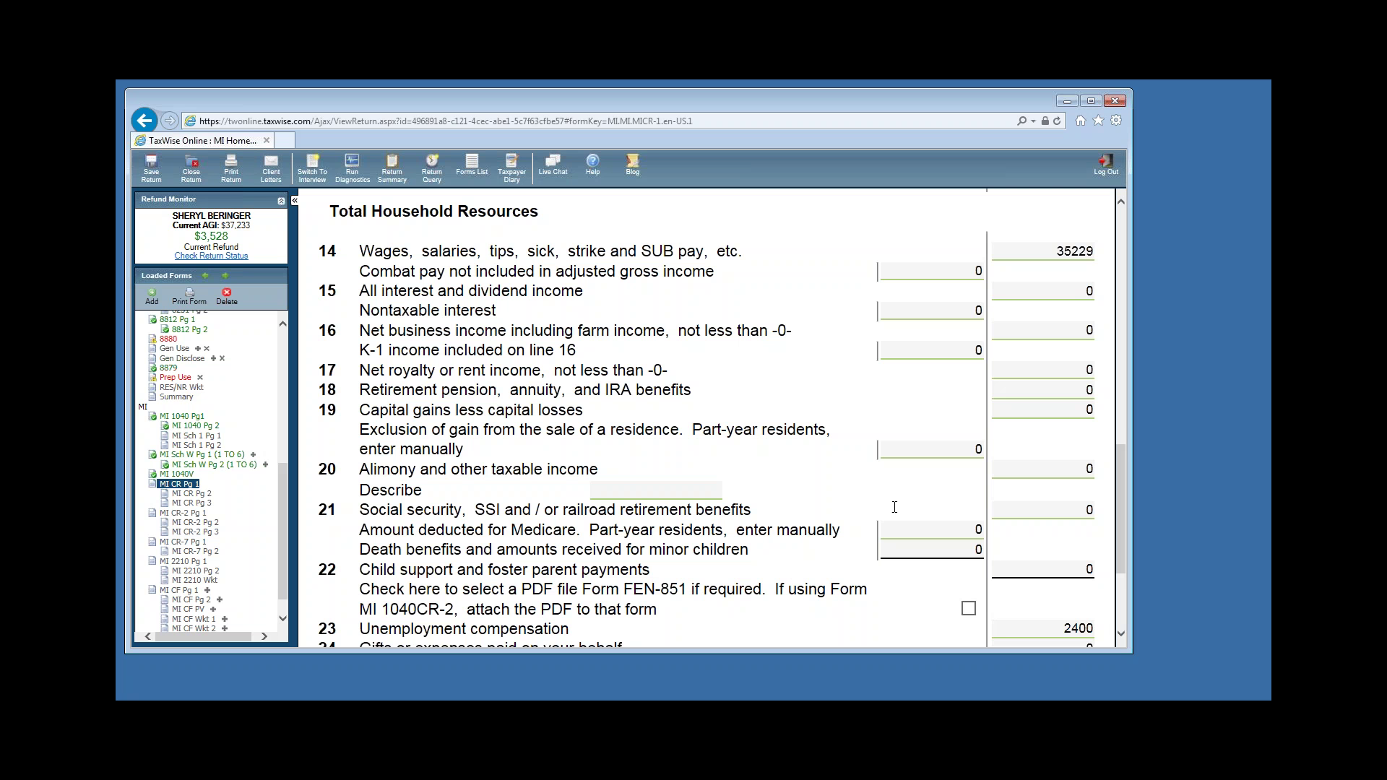
Start linking a new Scratch Pad supporting form to the line 22 child support amount.
left_click(1051, 629)
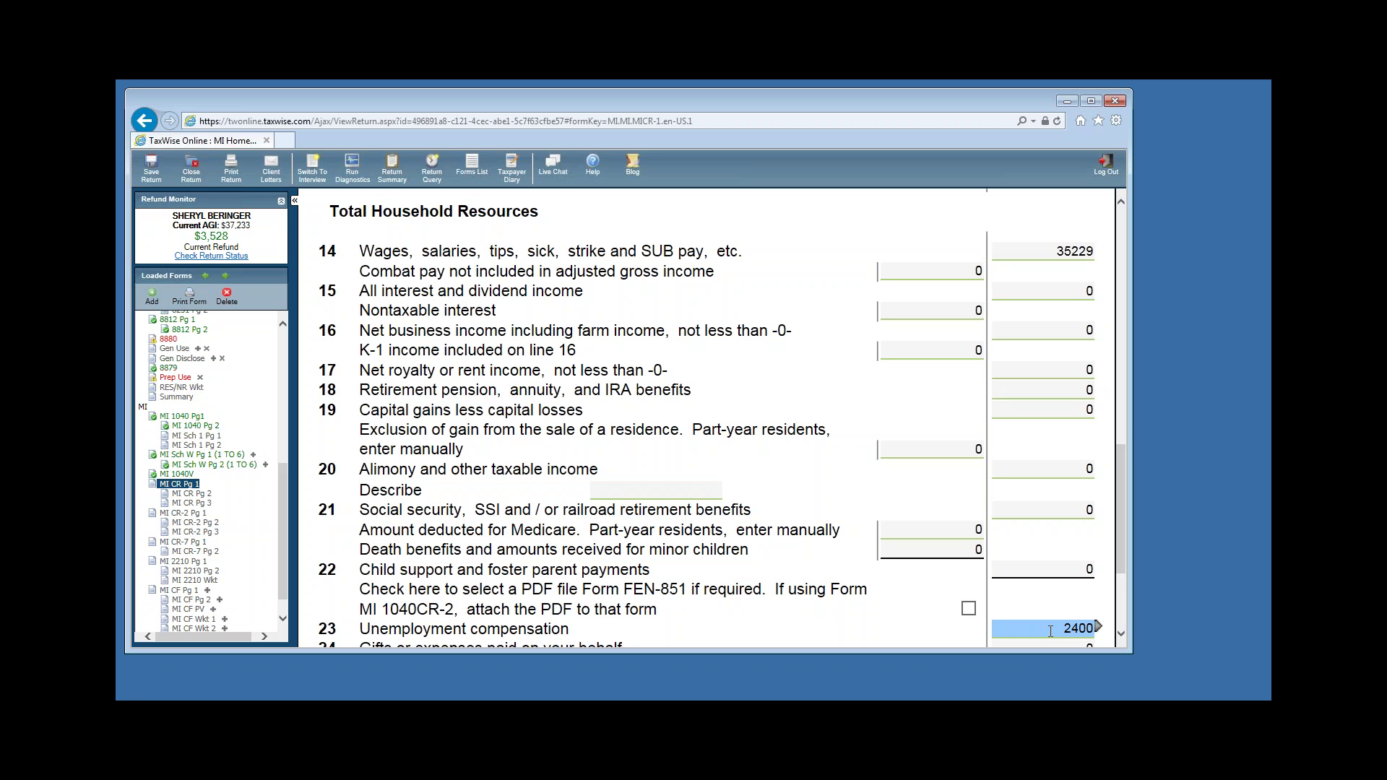
left_click(364, 574)
left_click(992, 571)
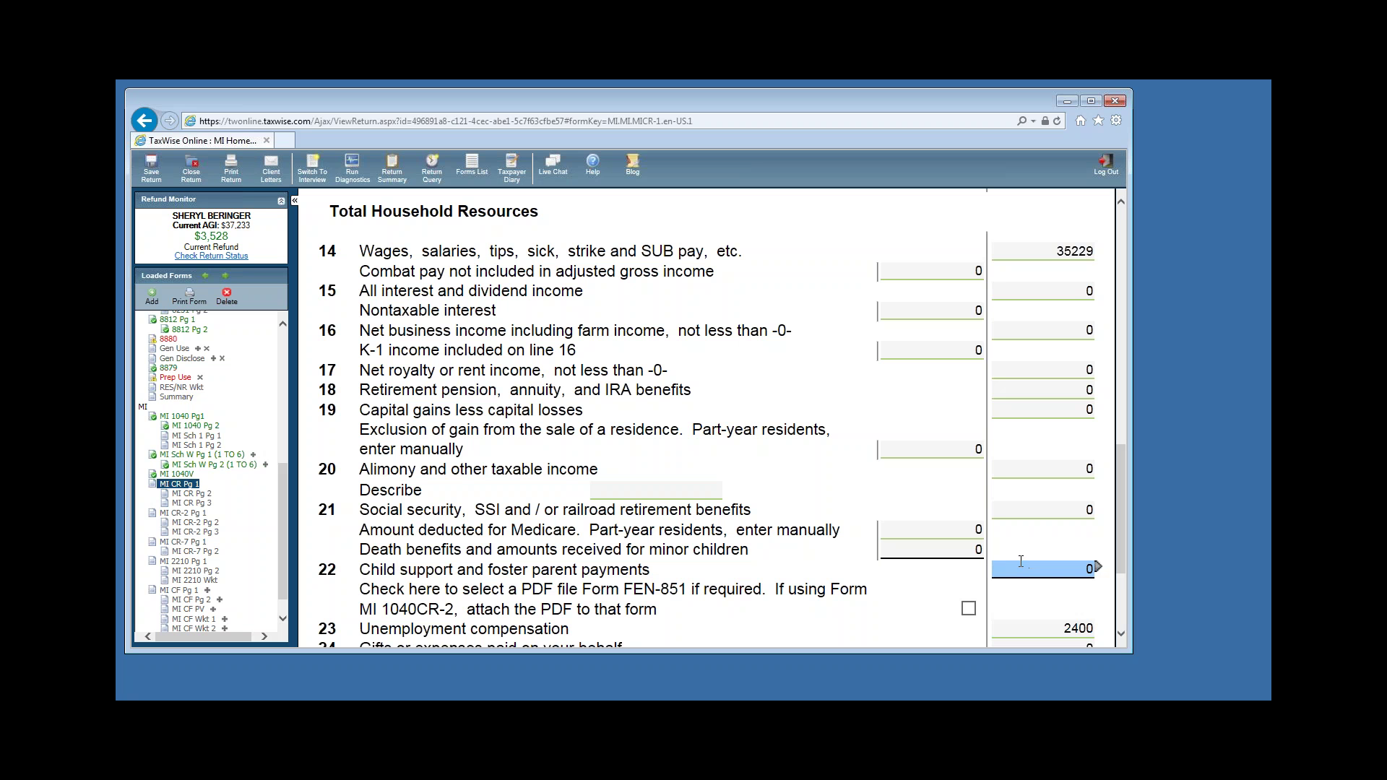
left_click(1097, 571)
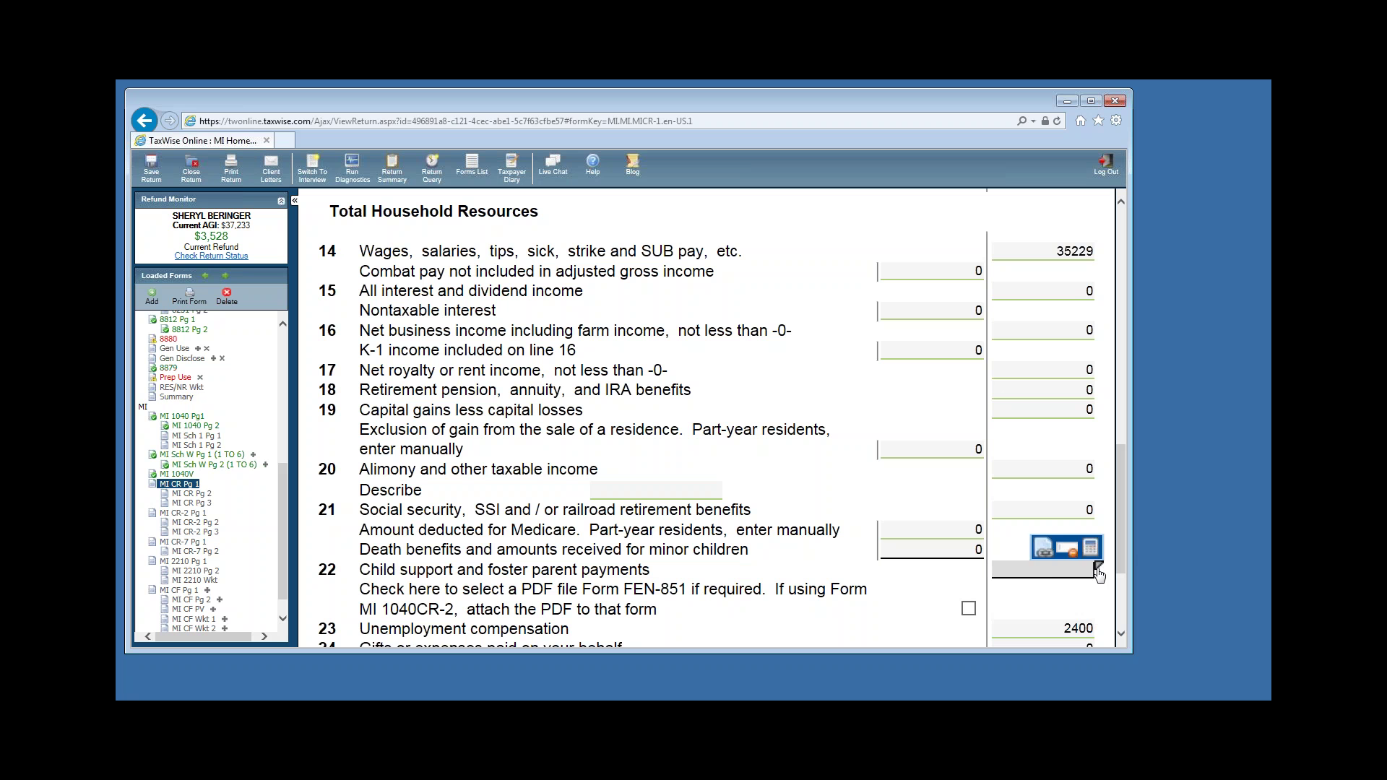
left_click(1043, 553)
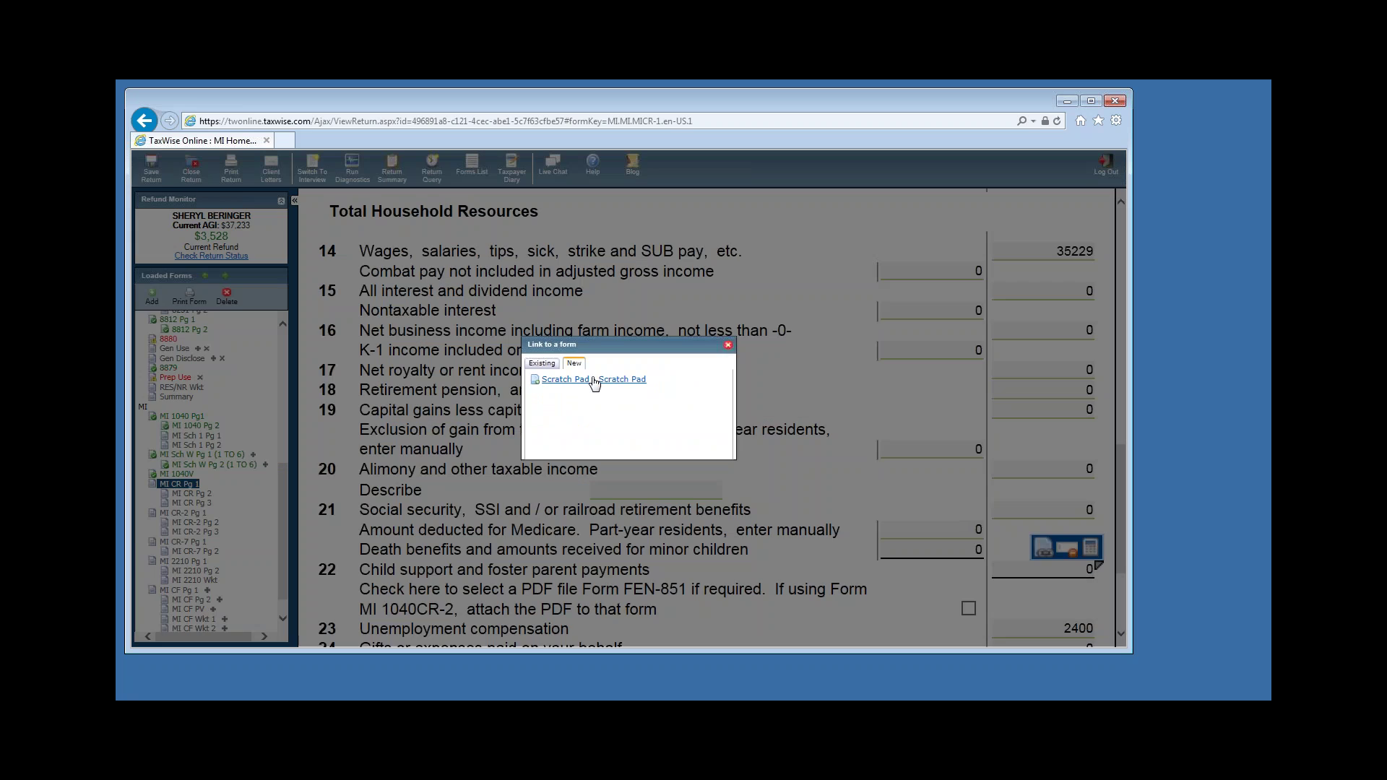
Attach a new Scratch Pad to line 22 titled 'CHILD SUPPORT'.
left_click(590, 379)
key("Tab")
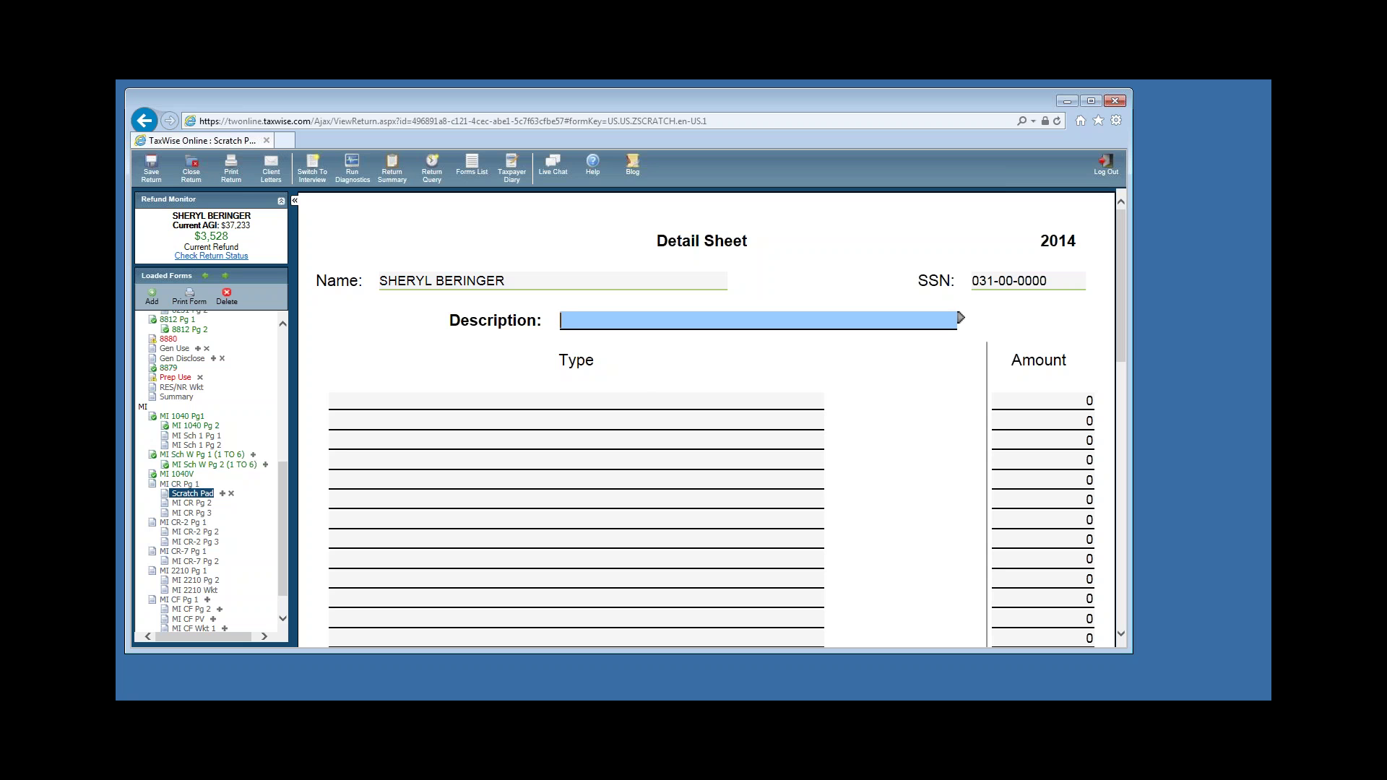
type("CHILD SUPPORT")
Enter the row '600 PER MO FEB APRIL AND MAY' with an amount of 1800.
left_click(497, 399)
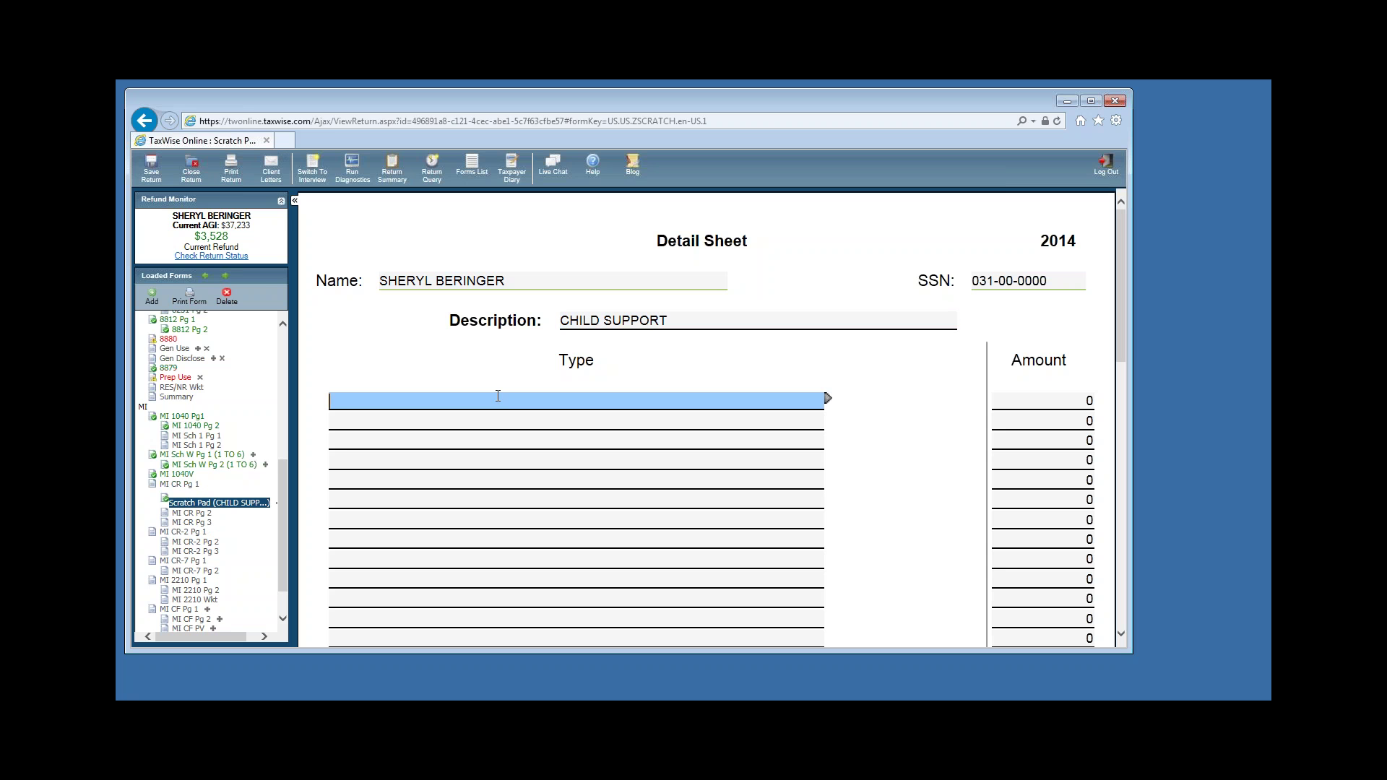
type("600 PER MO FEB ")
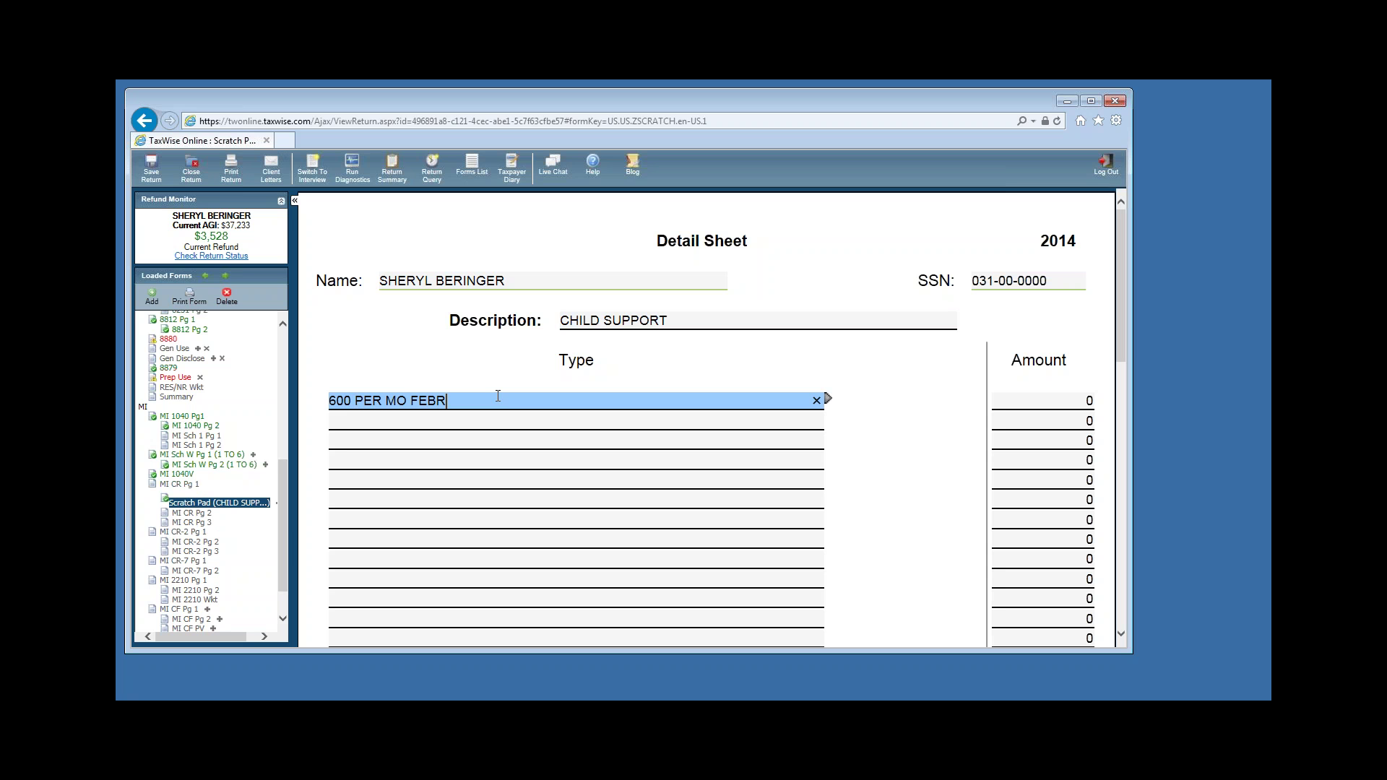
type("APRIL AND FOR")
key("BackSpace")
key("BackSpace")
key("BackSpace")
key("BackSpace")
type("MAY")
left_click(1003, 359)
left_click(1044, 400)
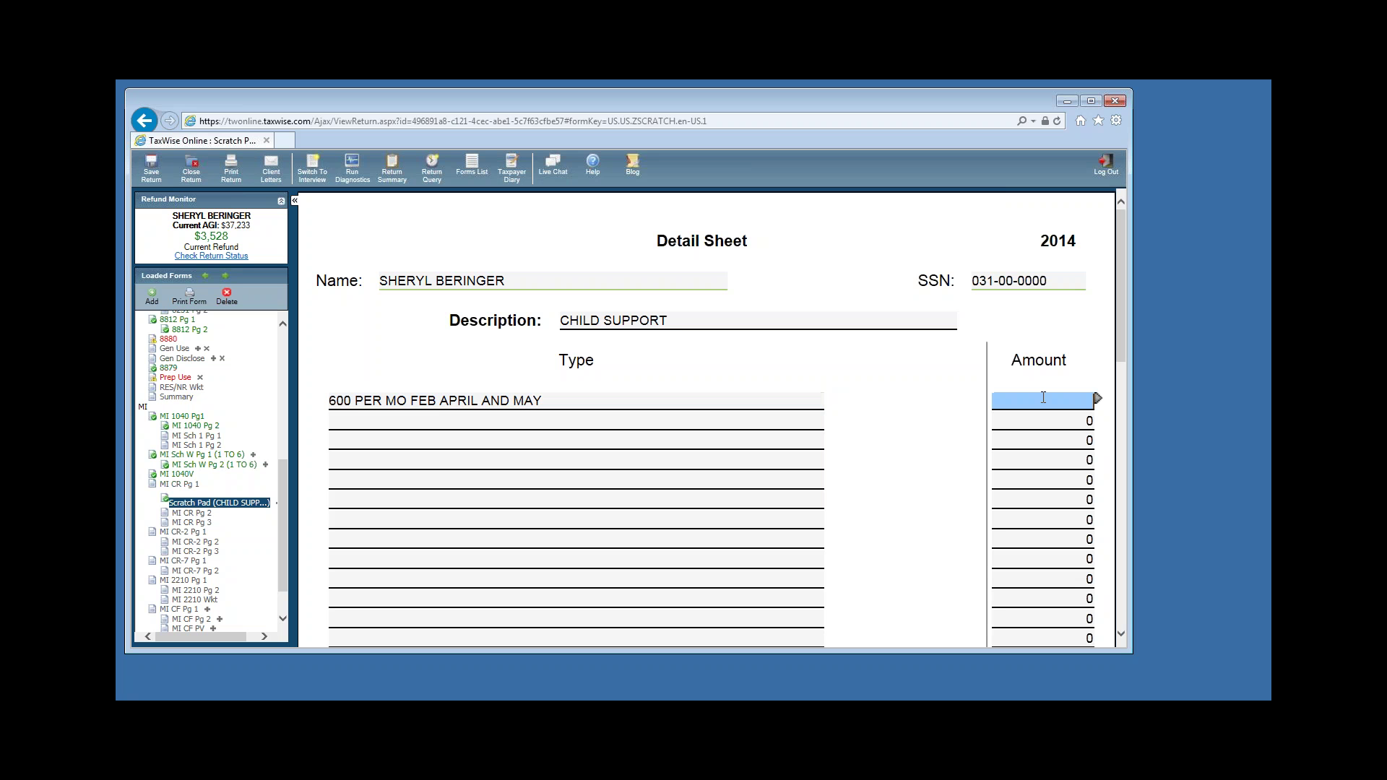
type("1800")
left_click(920, 419)
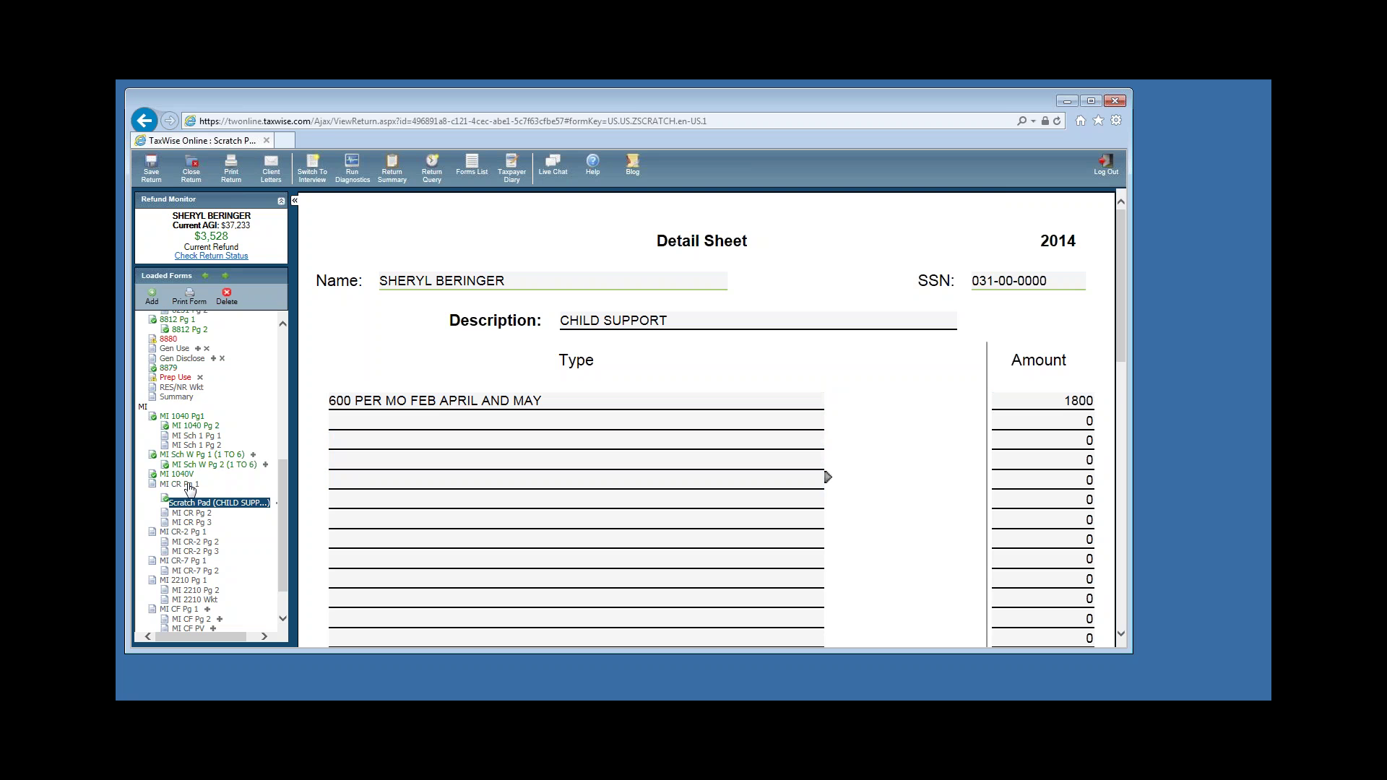
Confirm MI 1040CR page 1 line 22 now reads 1800, then move to page 2.
left_click(187, 484)
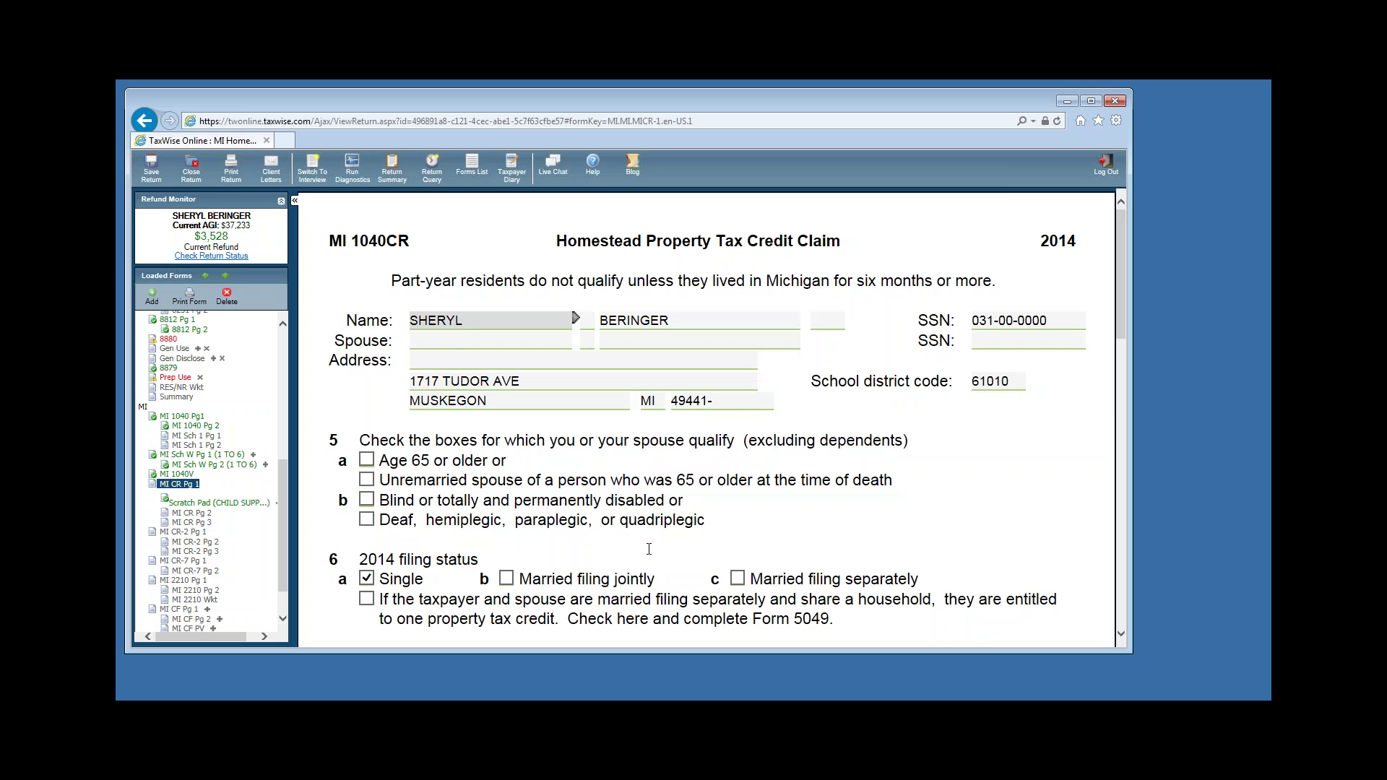
scroll(1037, 471, "down", 10)
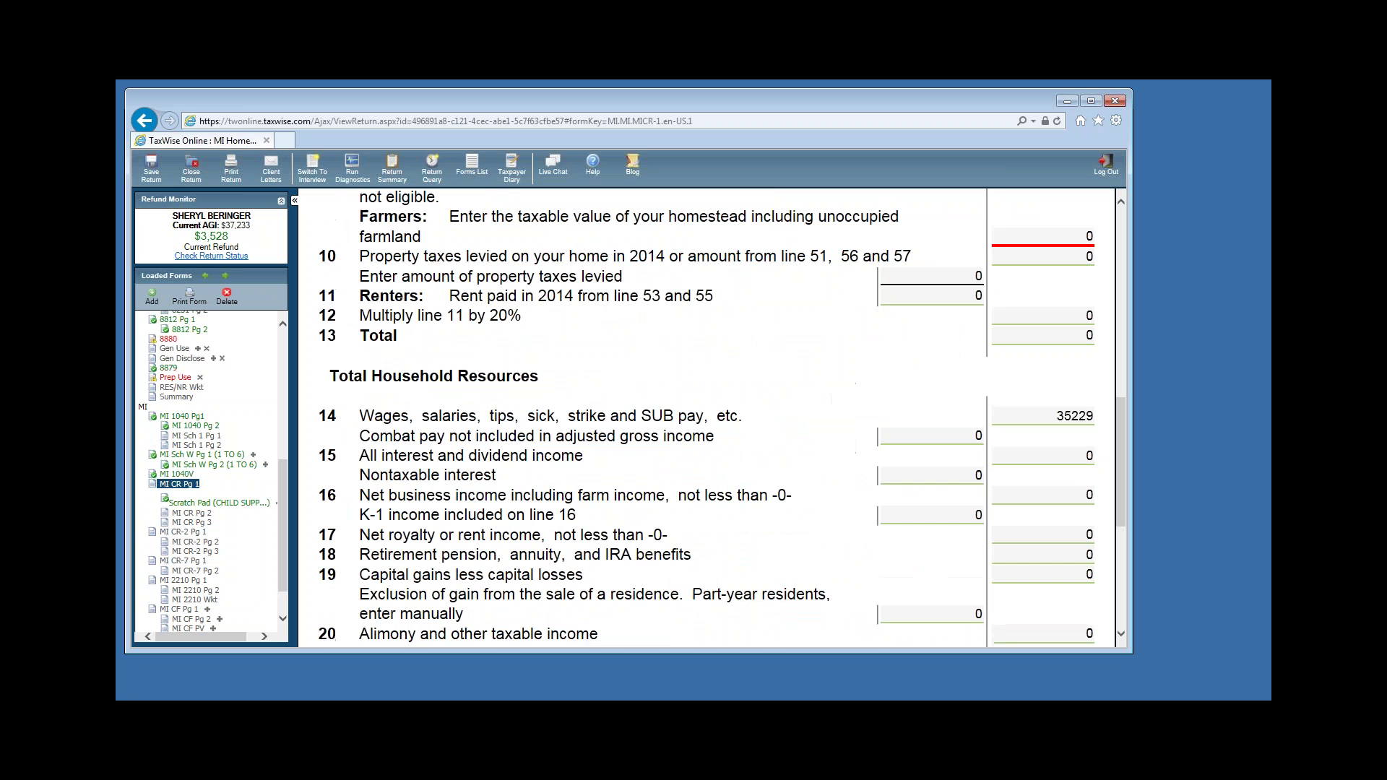
scroll(1051, 375, "down", 5)
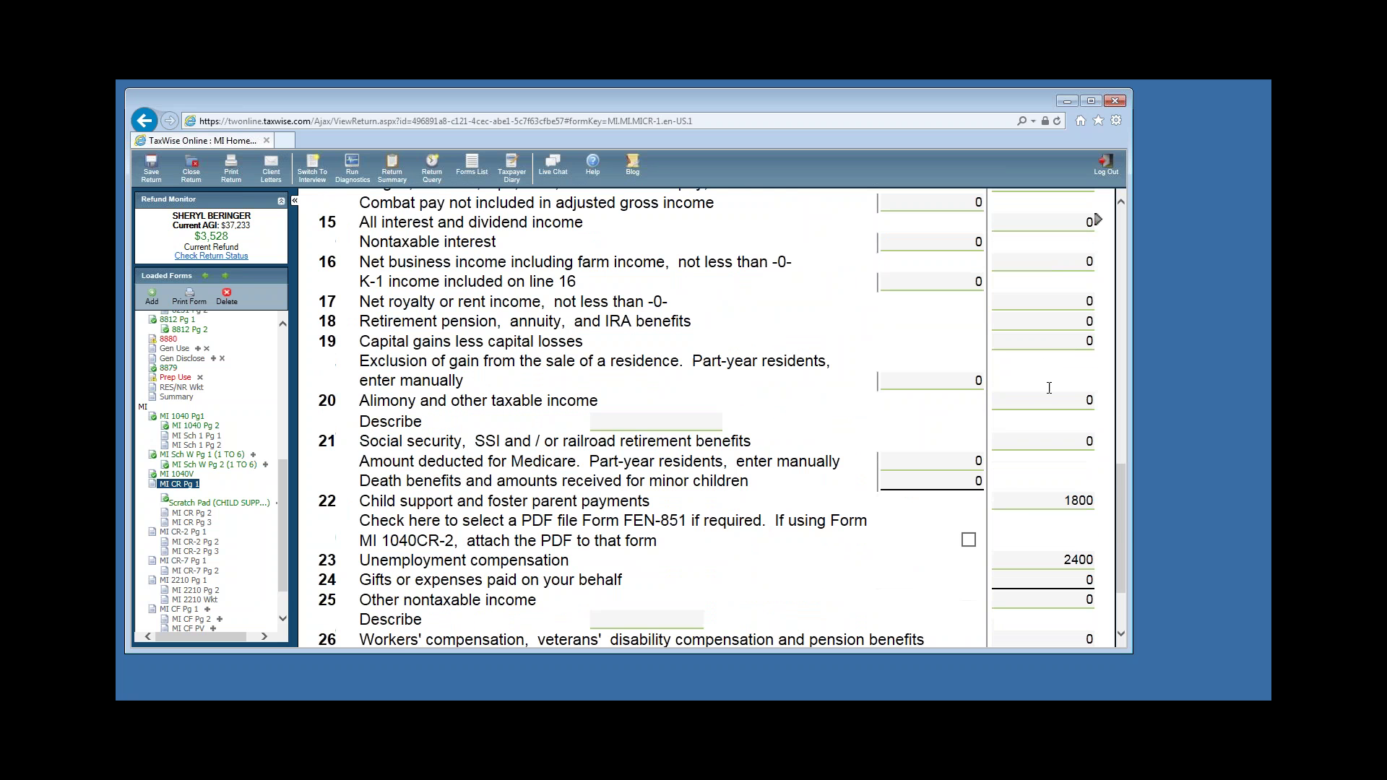
scroll(1031, 506, "down", 3)
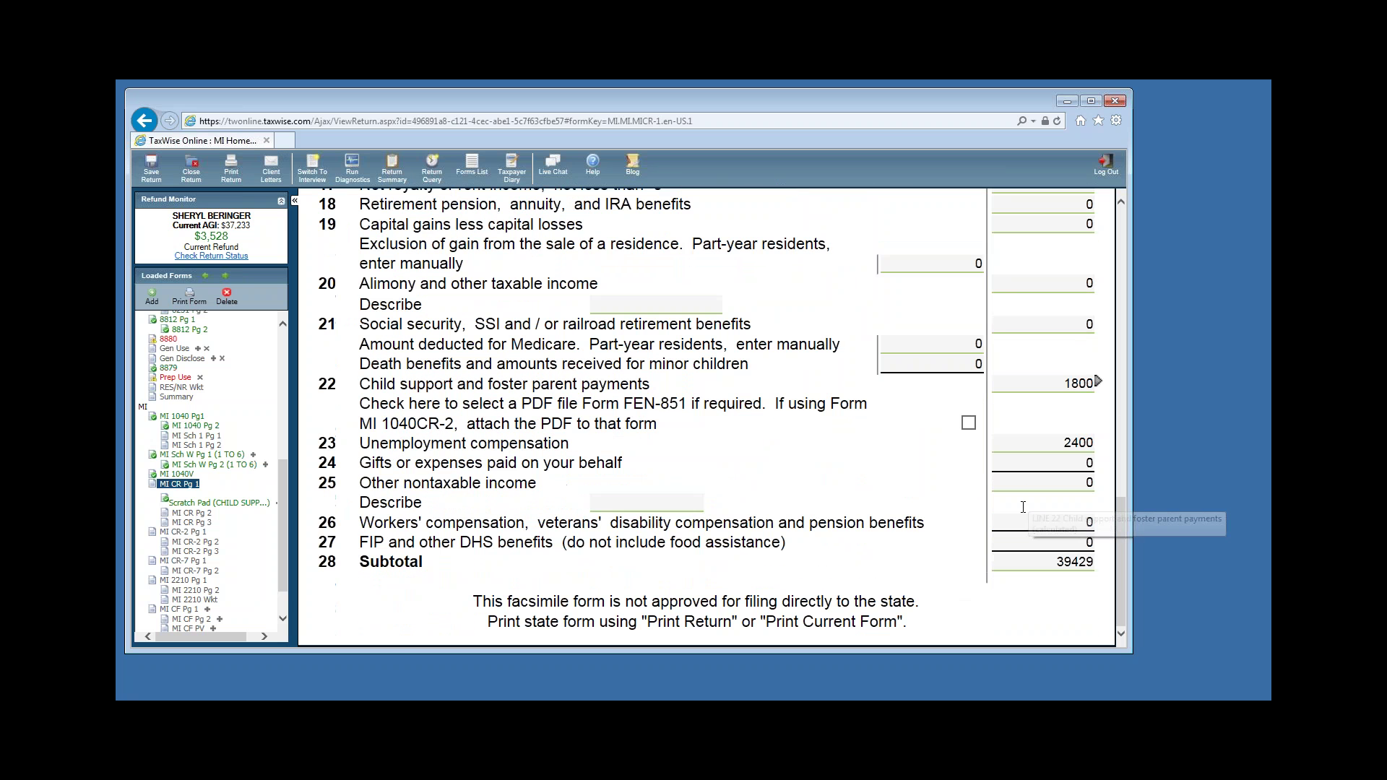
left_click(191, 513)
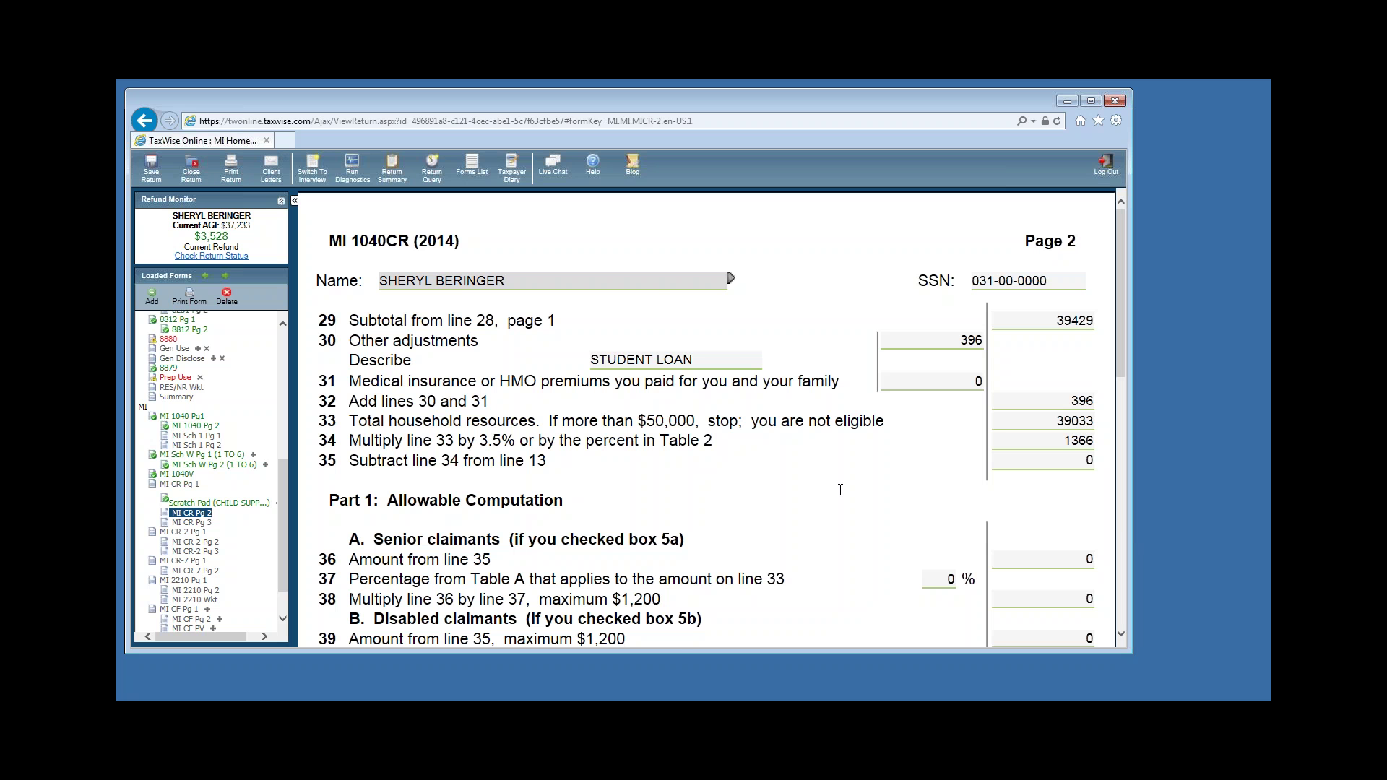
scroll(864, 496, "down", 3)
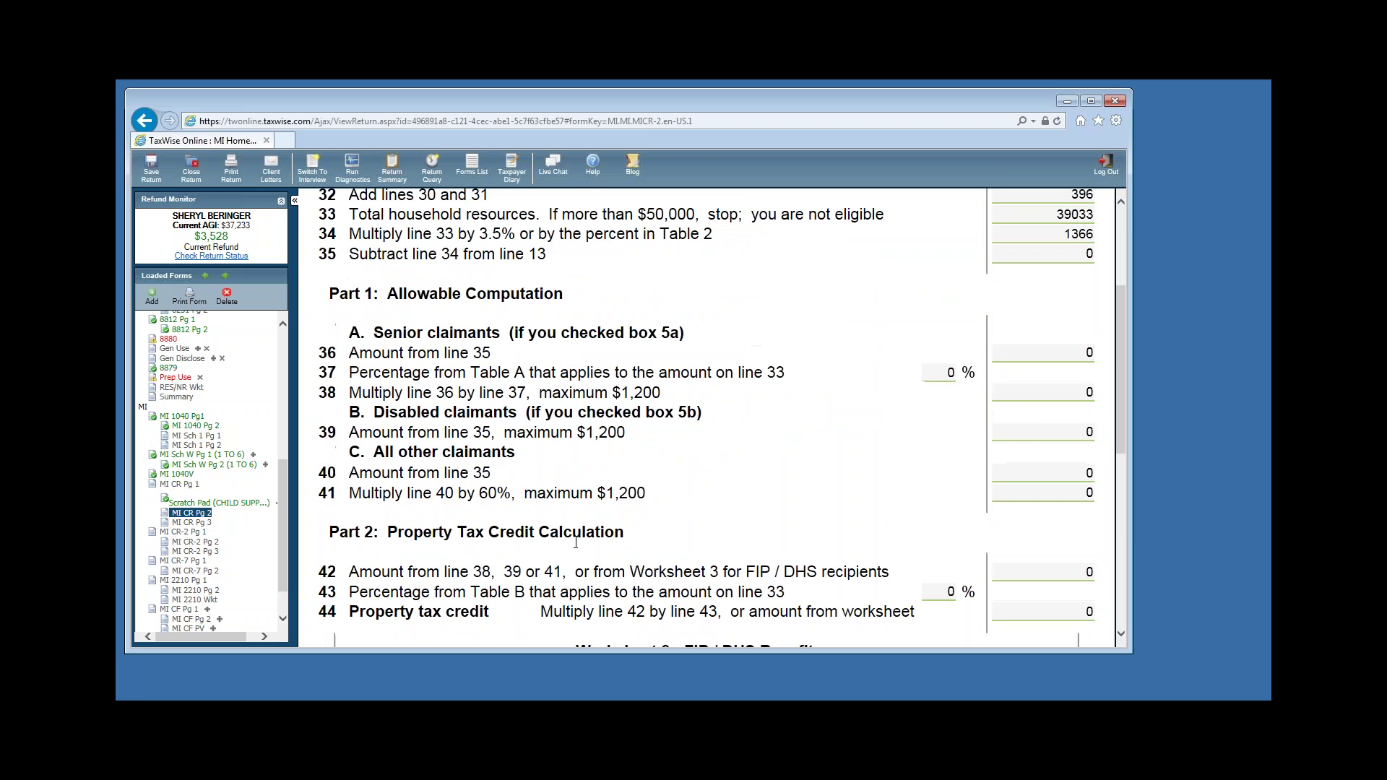
left_click(1007, 609)
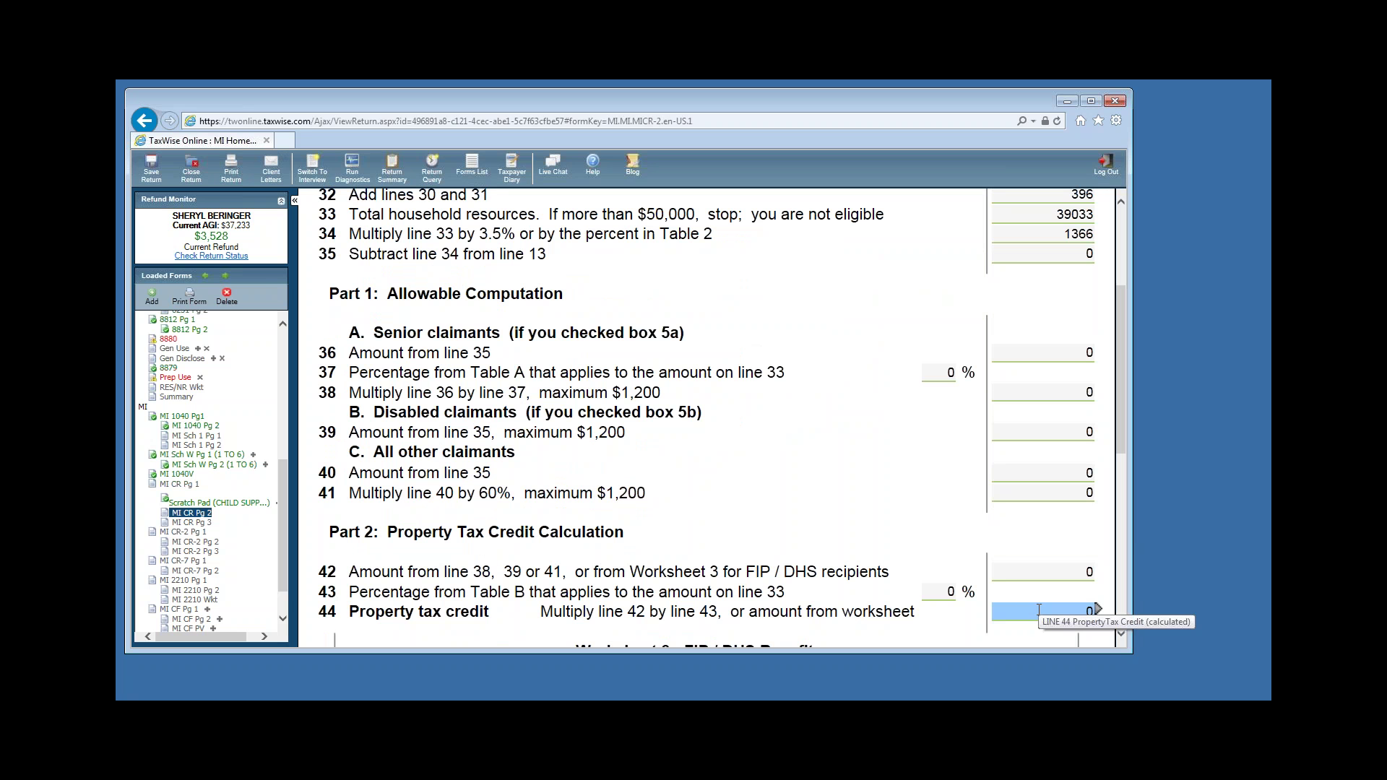
left_click(1029, 623)
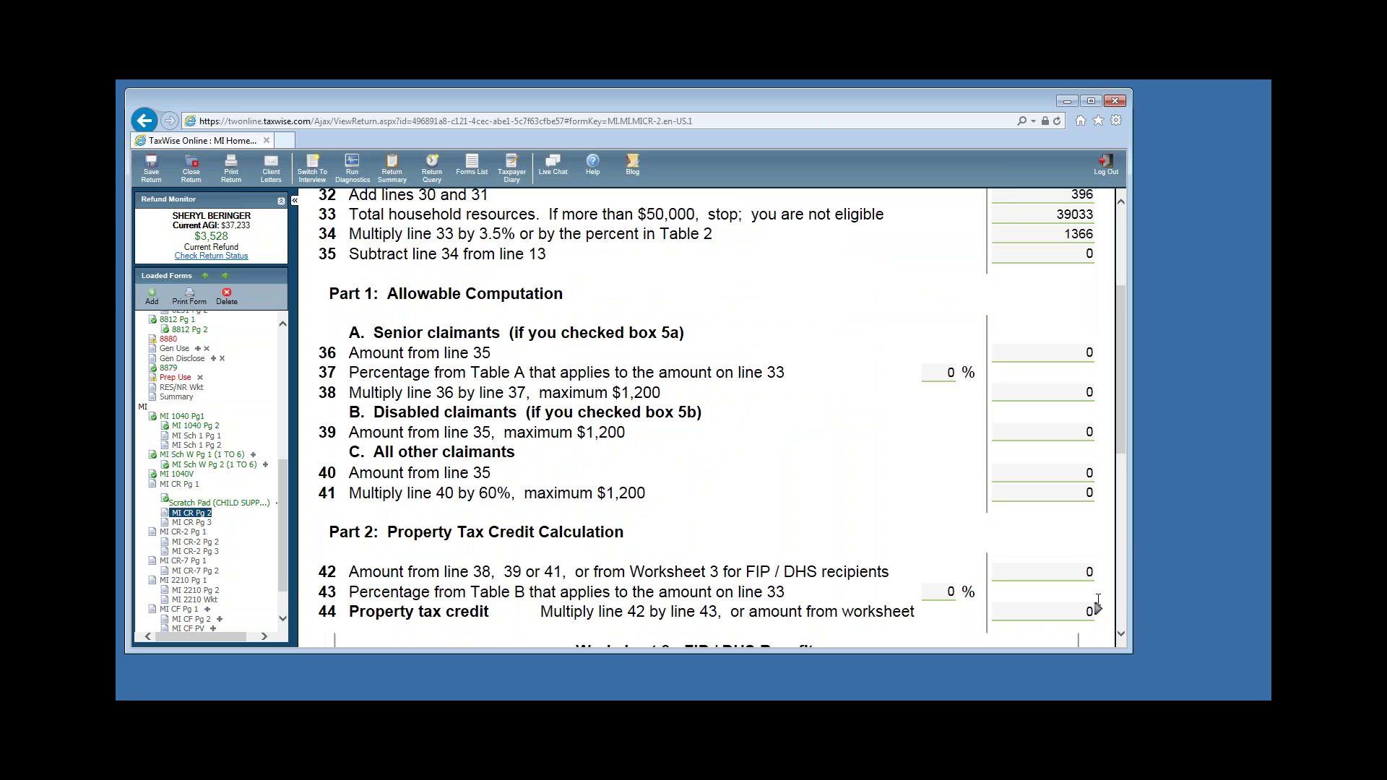
scroll(932, 505, "up", 3)
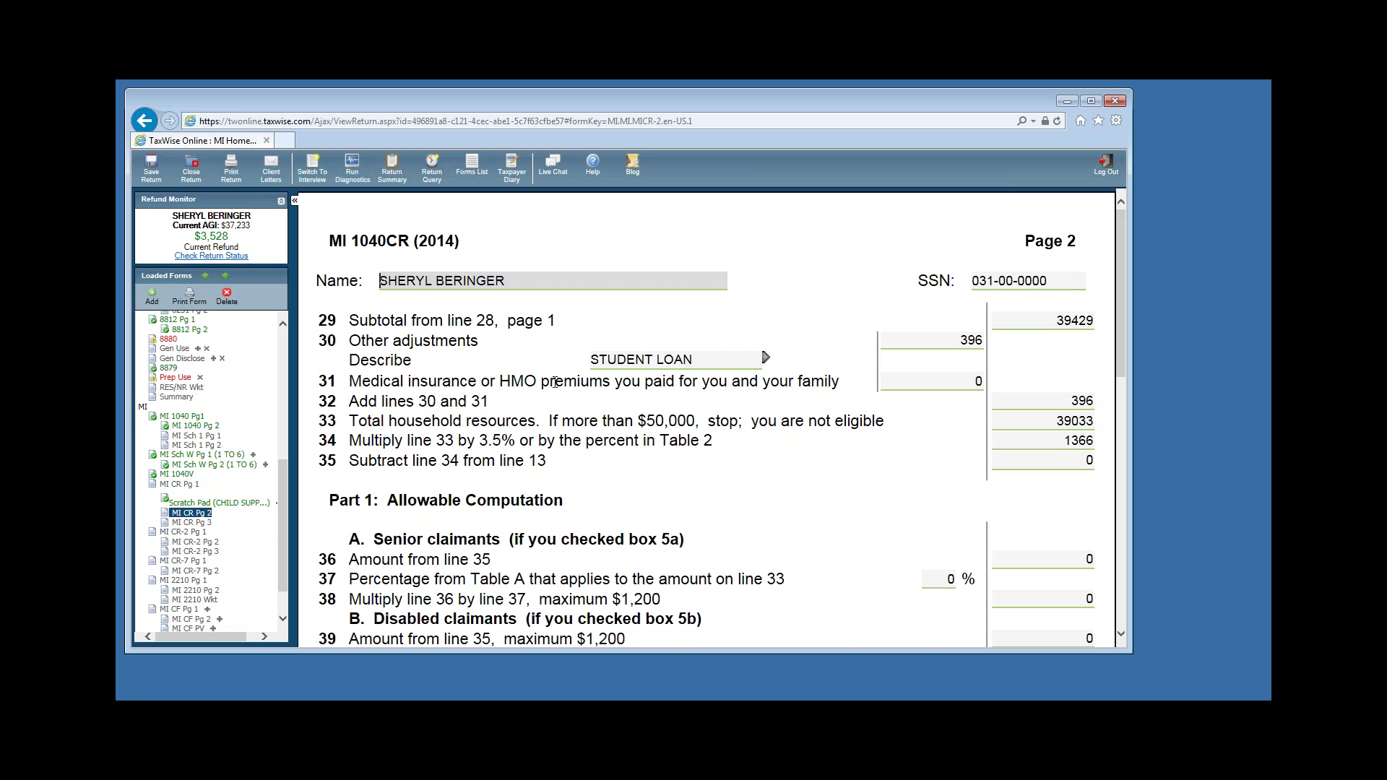
key("Tab")
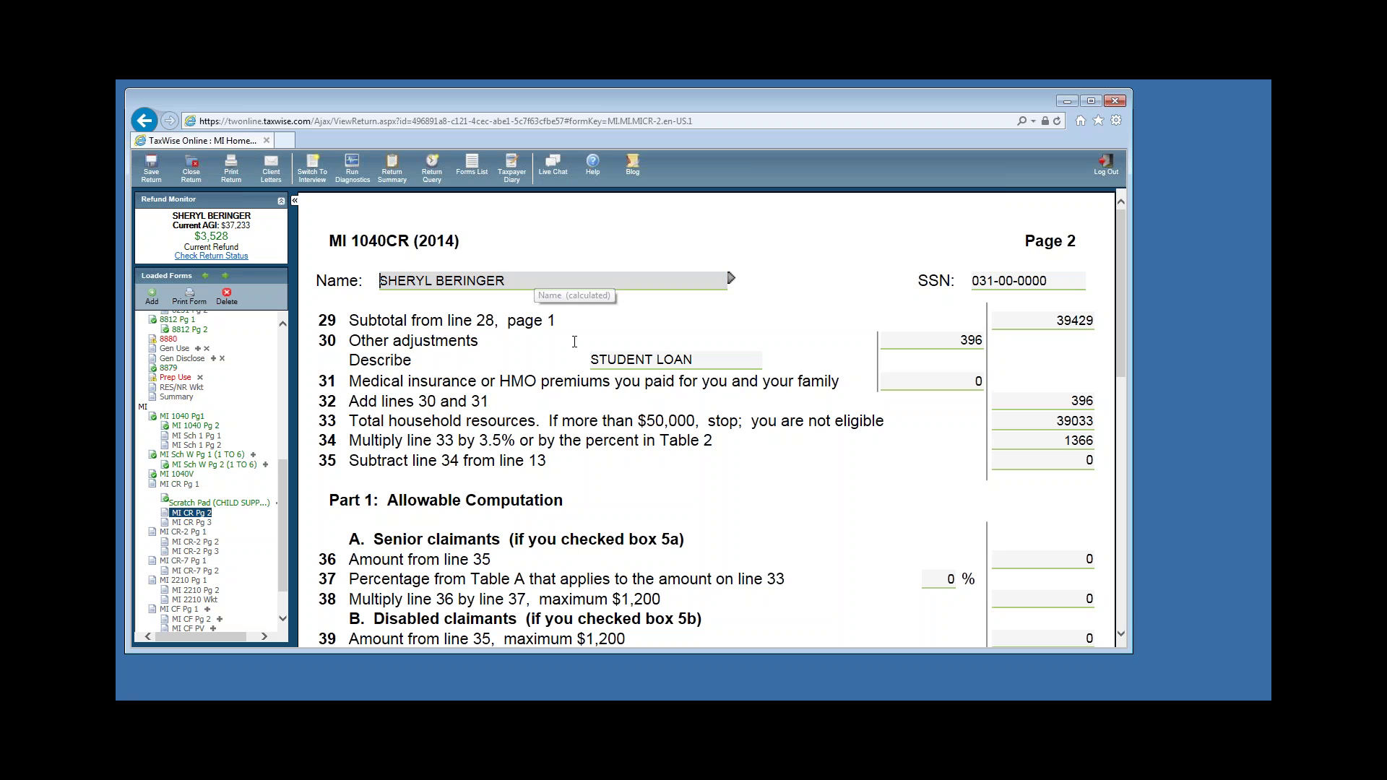
left_click(829, 395)
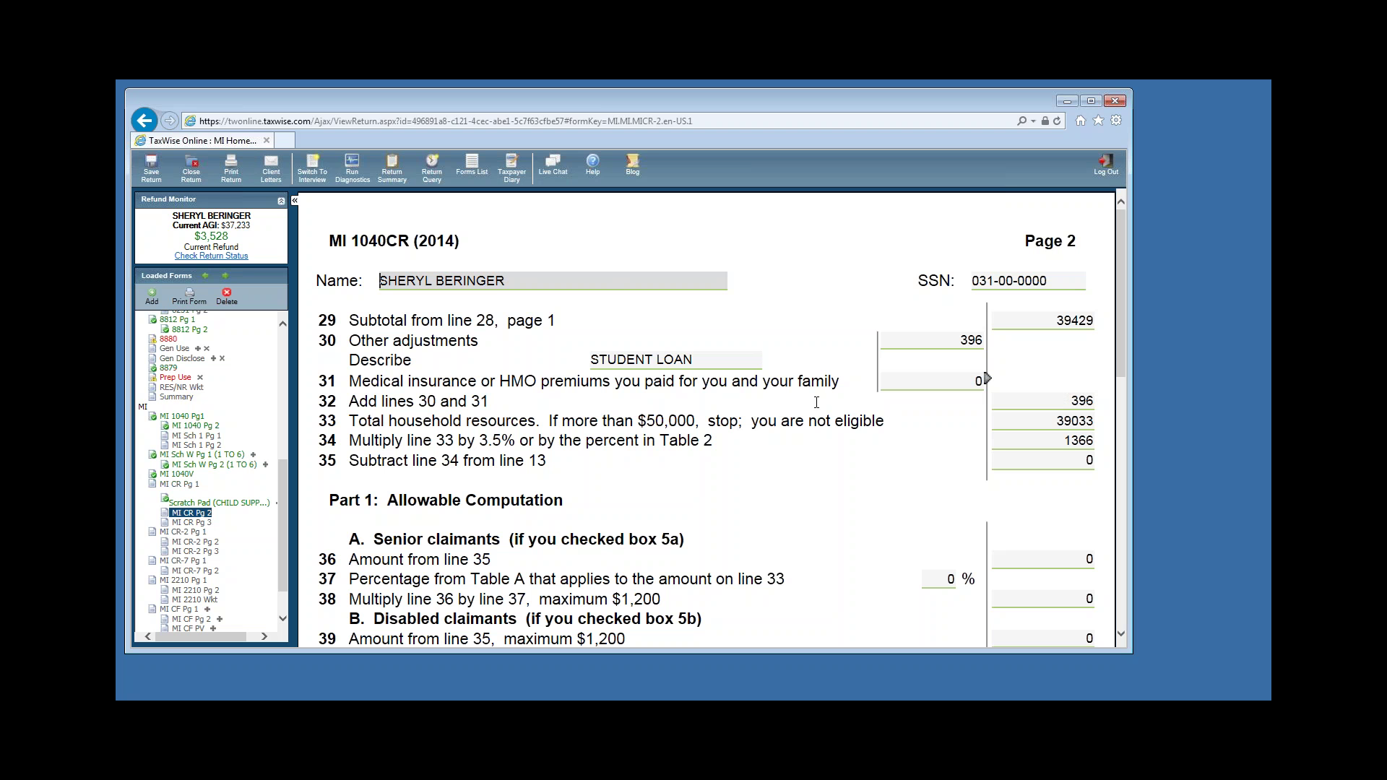
scroll(815, 494, "down", 5)
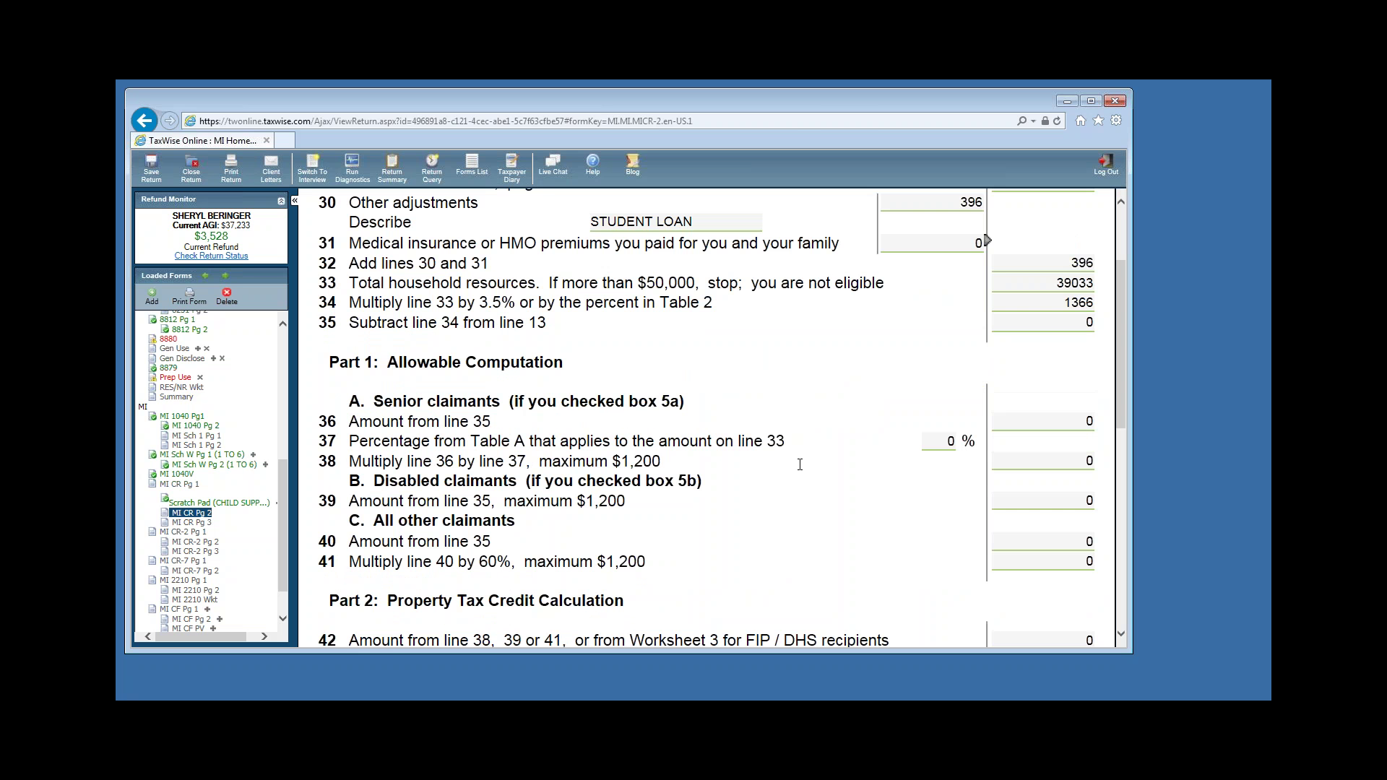
scroll(813, 422, "down", 5)
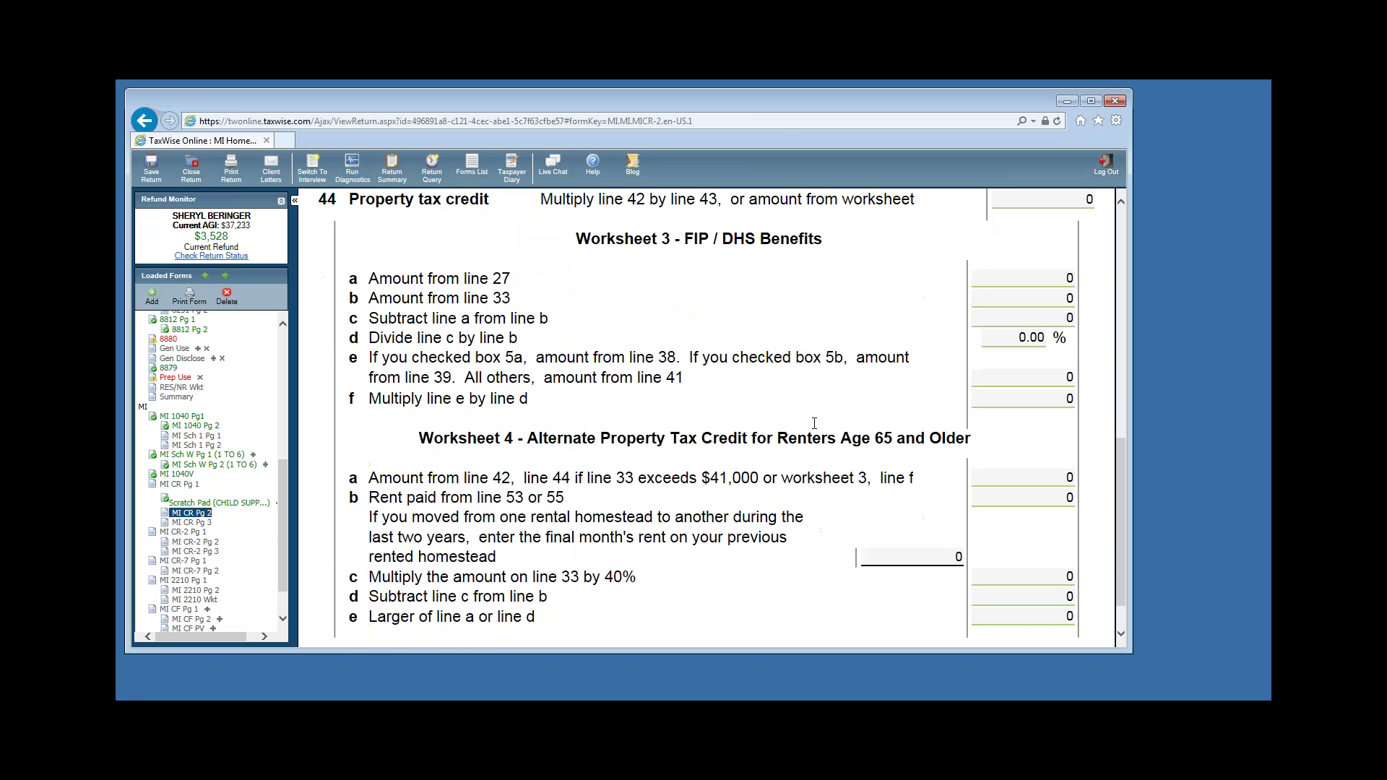
On MI 1040CR page 3, enter the rented homestead's street address and zip code in row A.
left_click(177, 522)
scroll(738, 490, "down", 5)
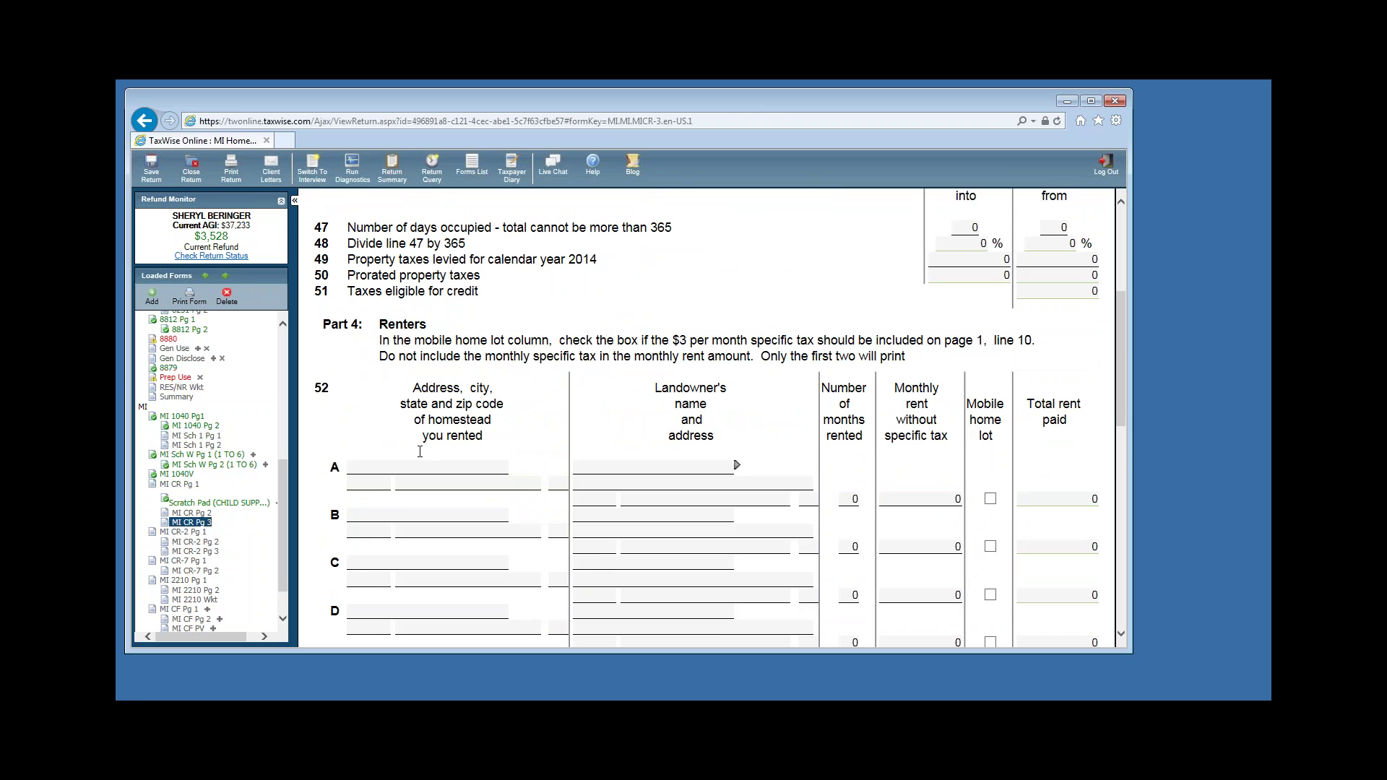
left_click(363, 467)
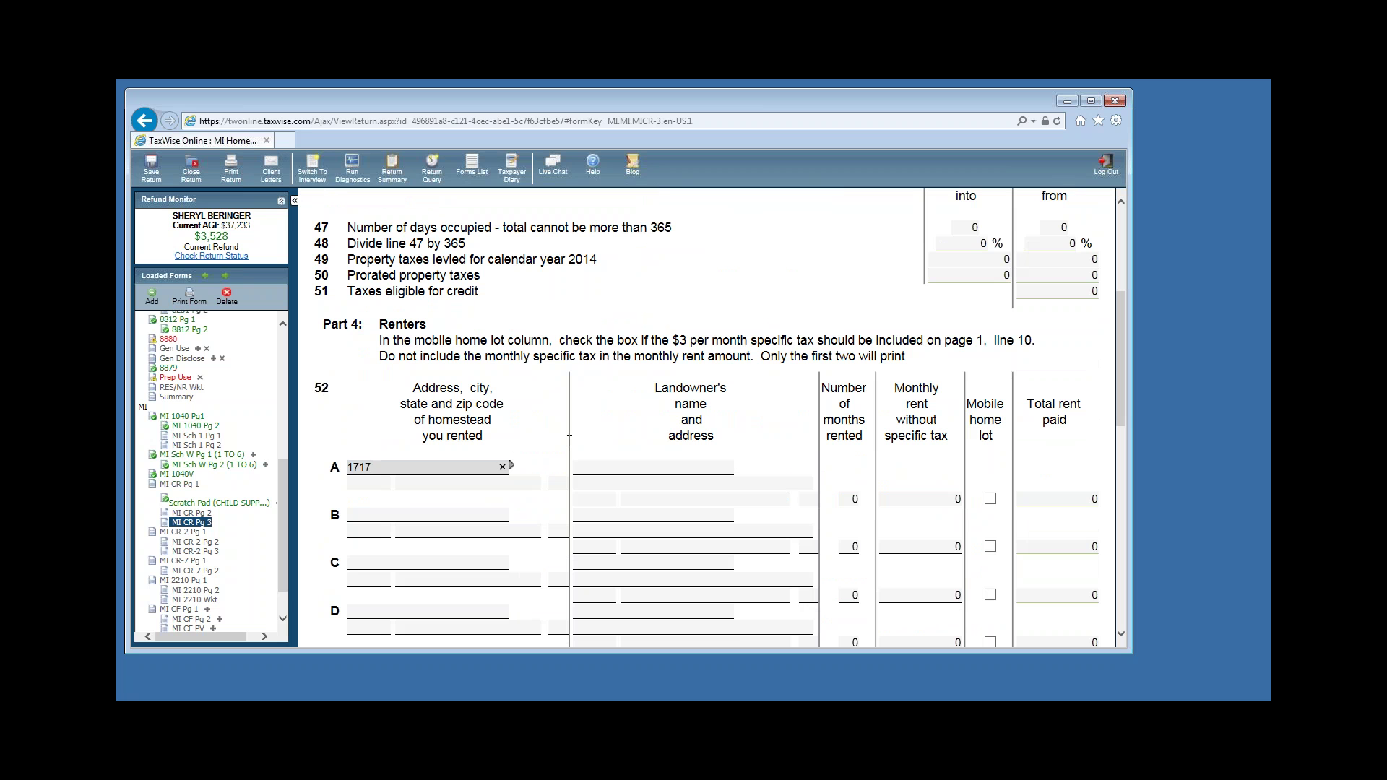
key("Tab")
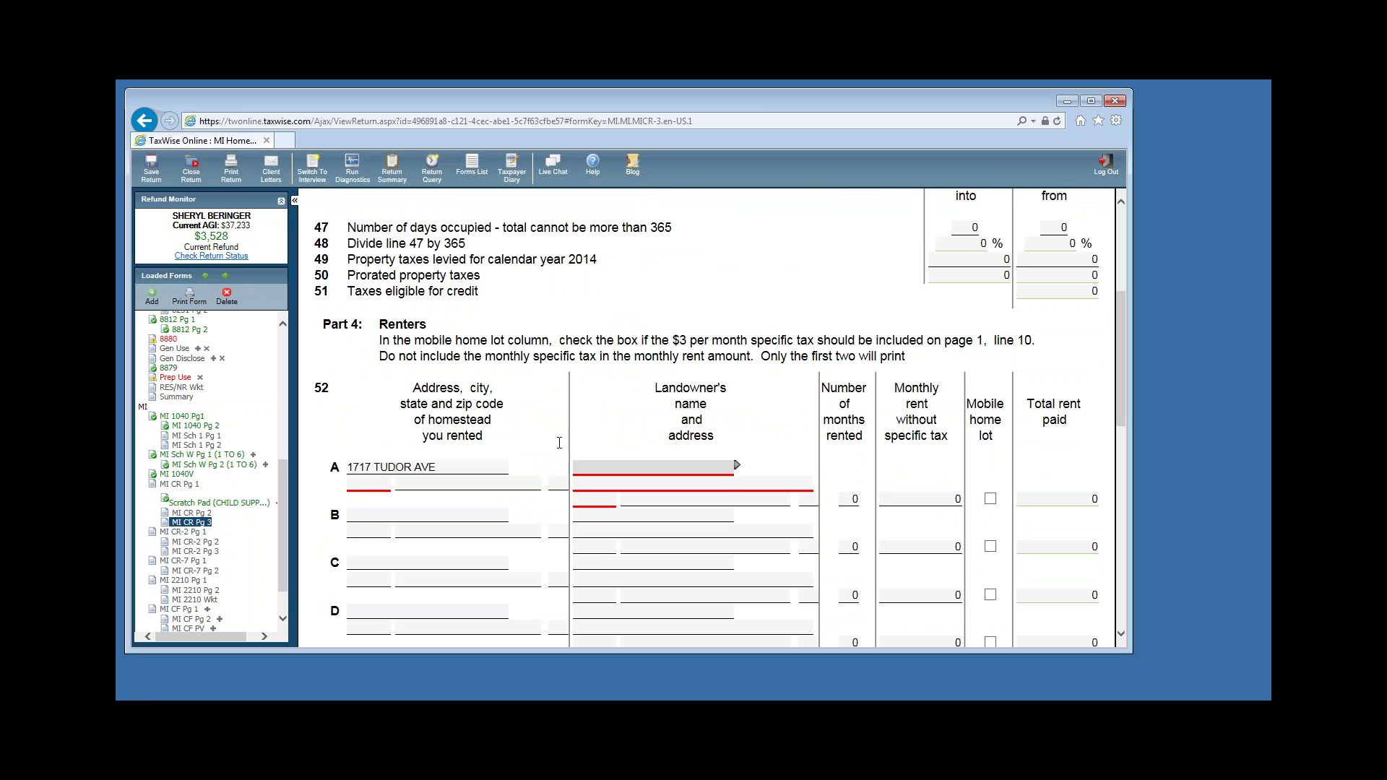
key("Tab")
type("49441")
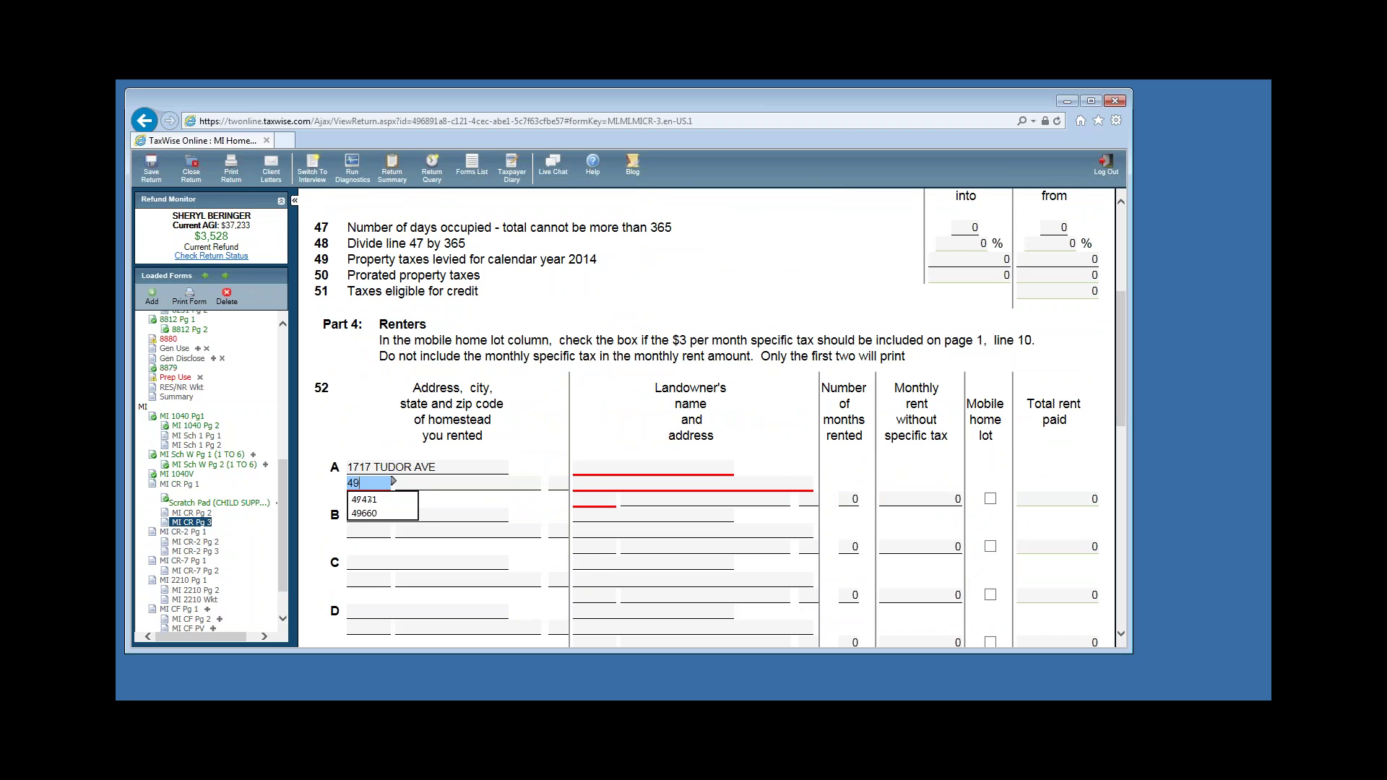
key("Tab")
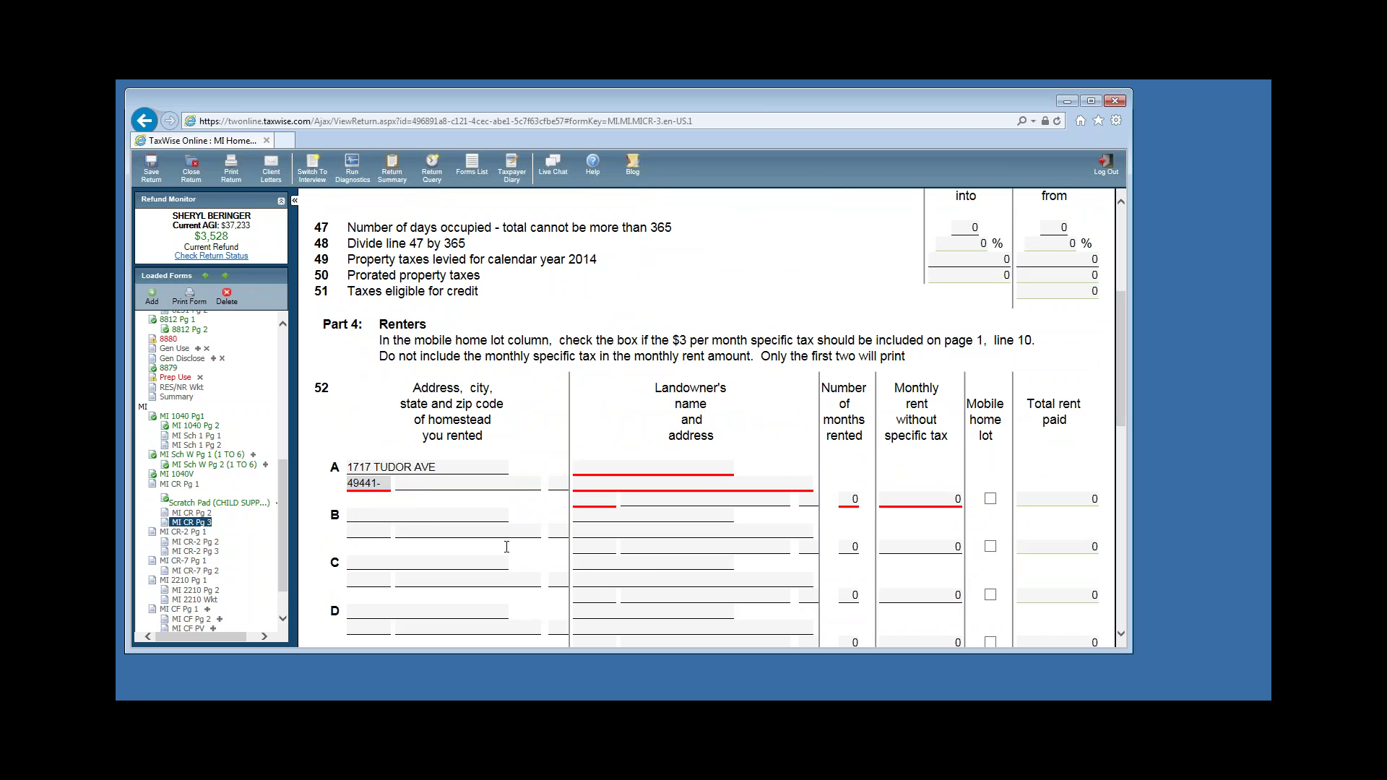
Enter the landlord's name, street address and zip code for row A.
left_click(597, 470)
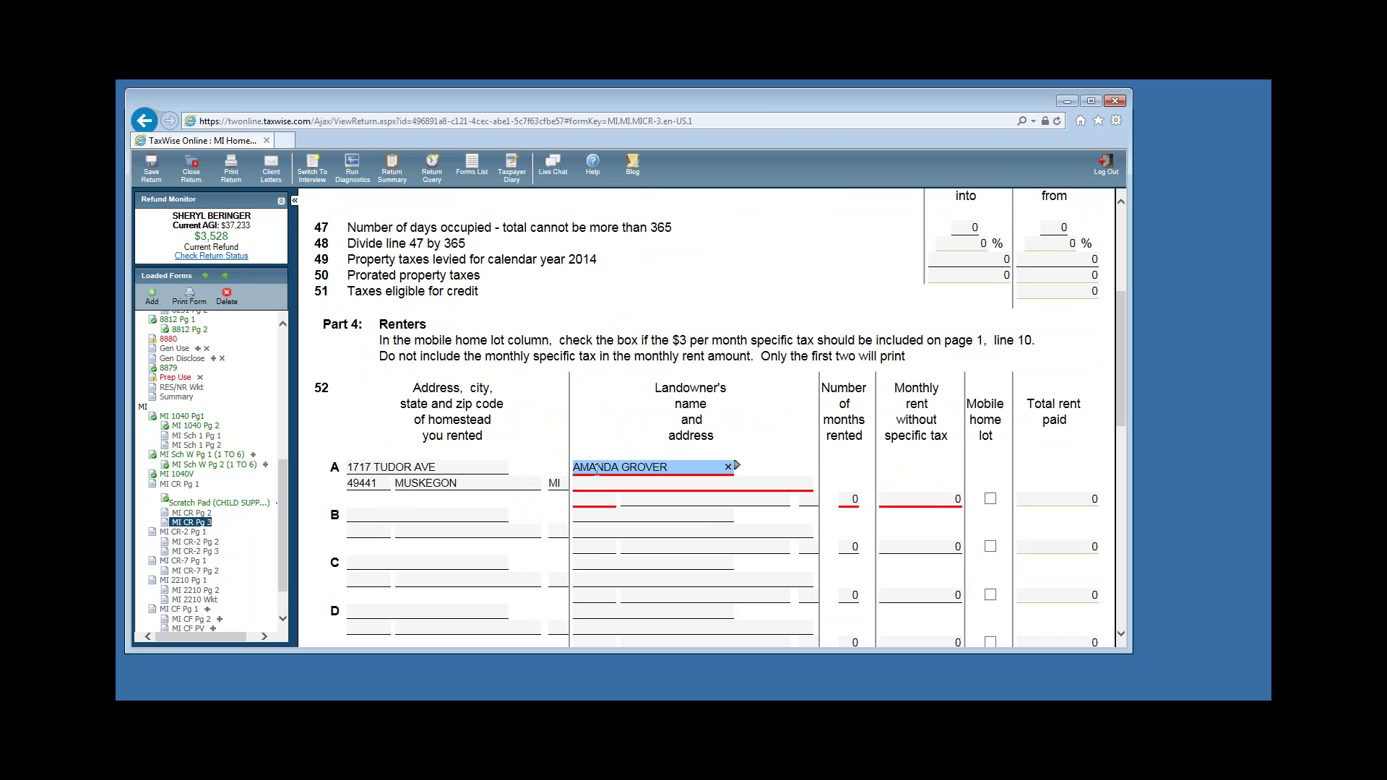
key("Tab")
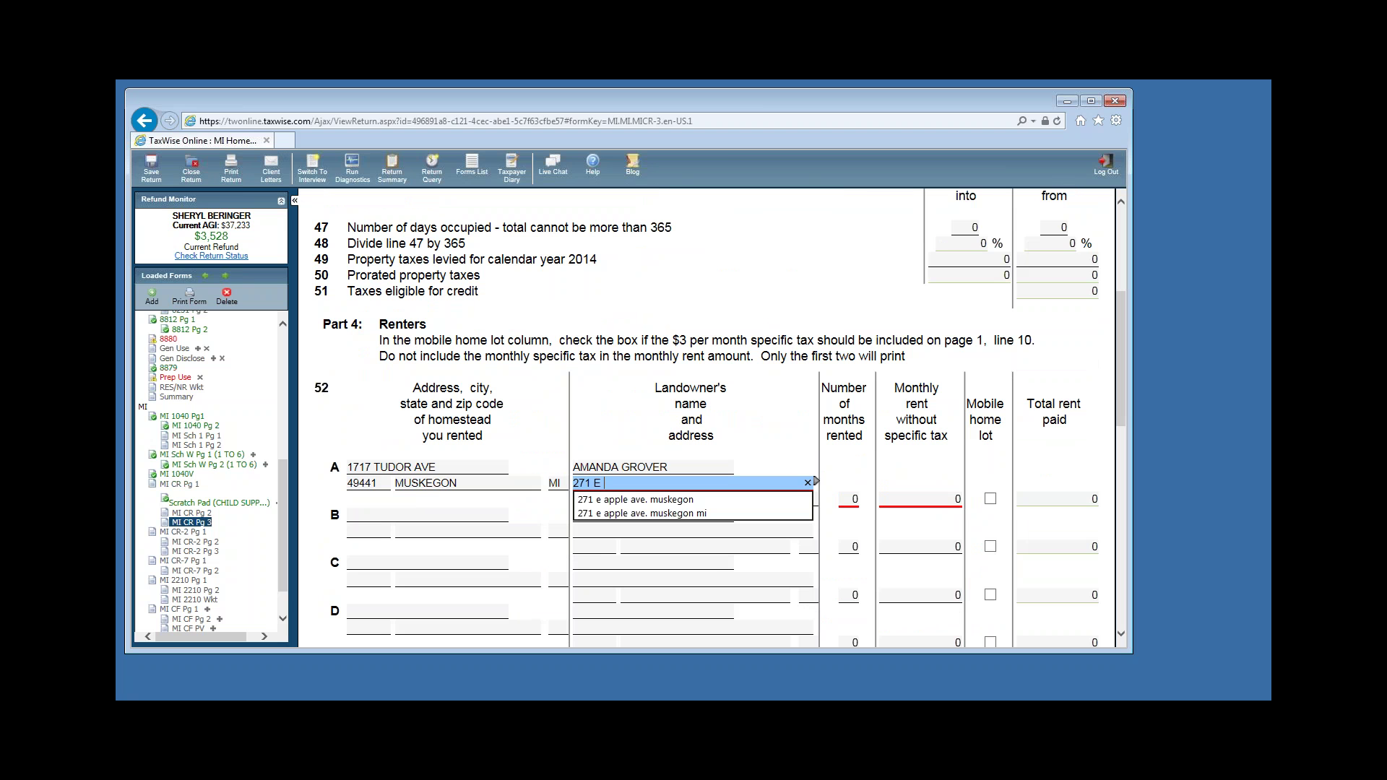
key("Tab")
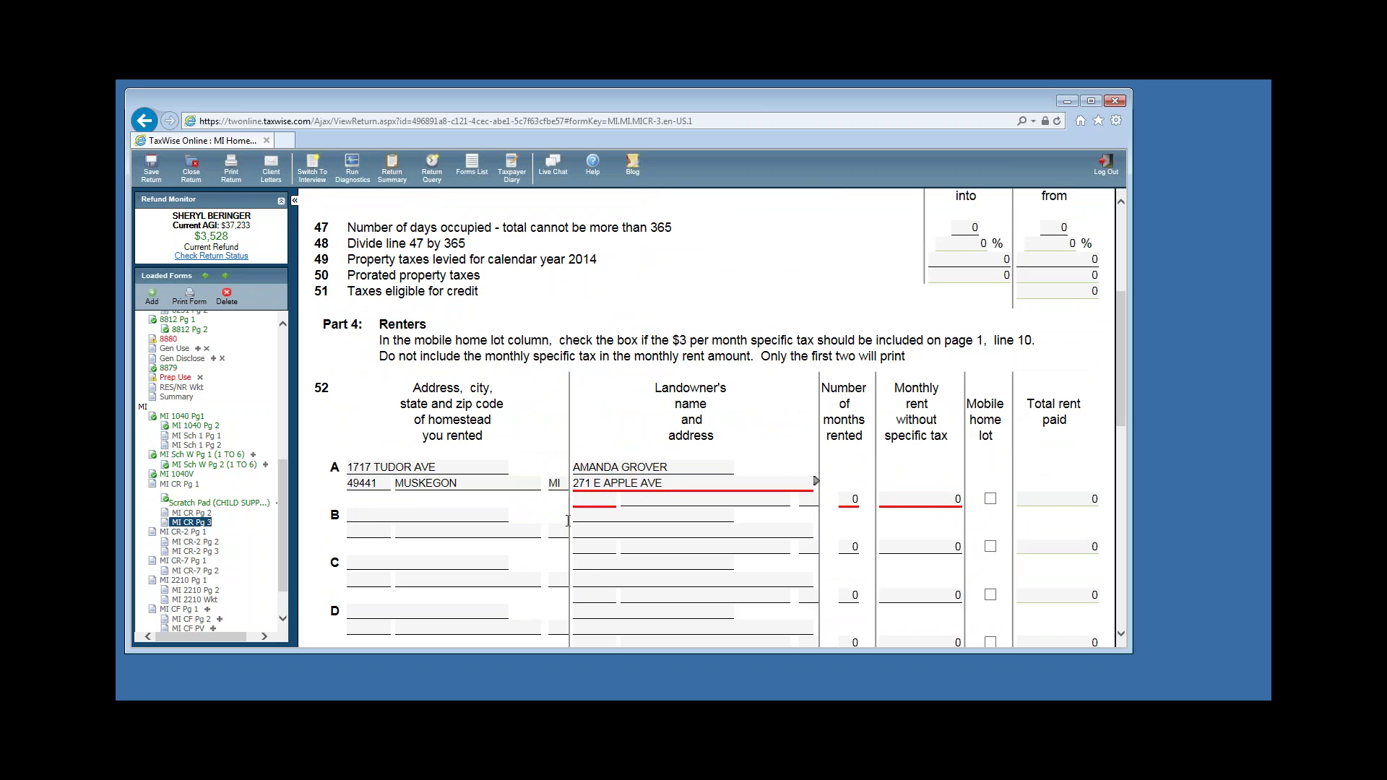
type("49442-")
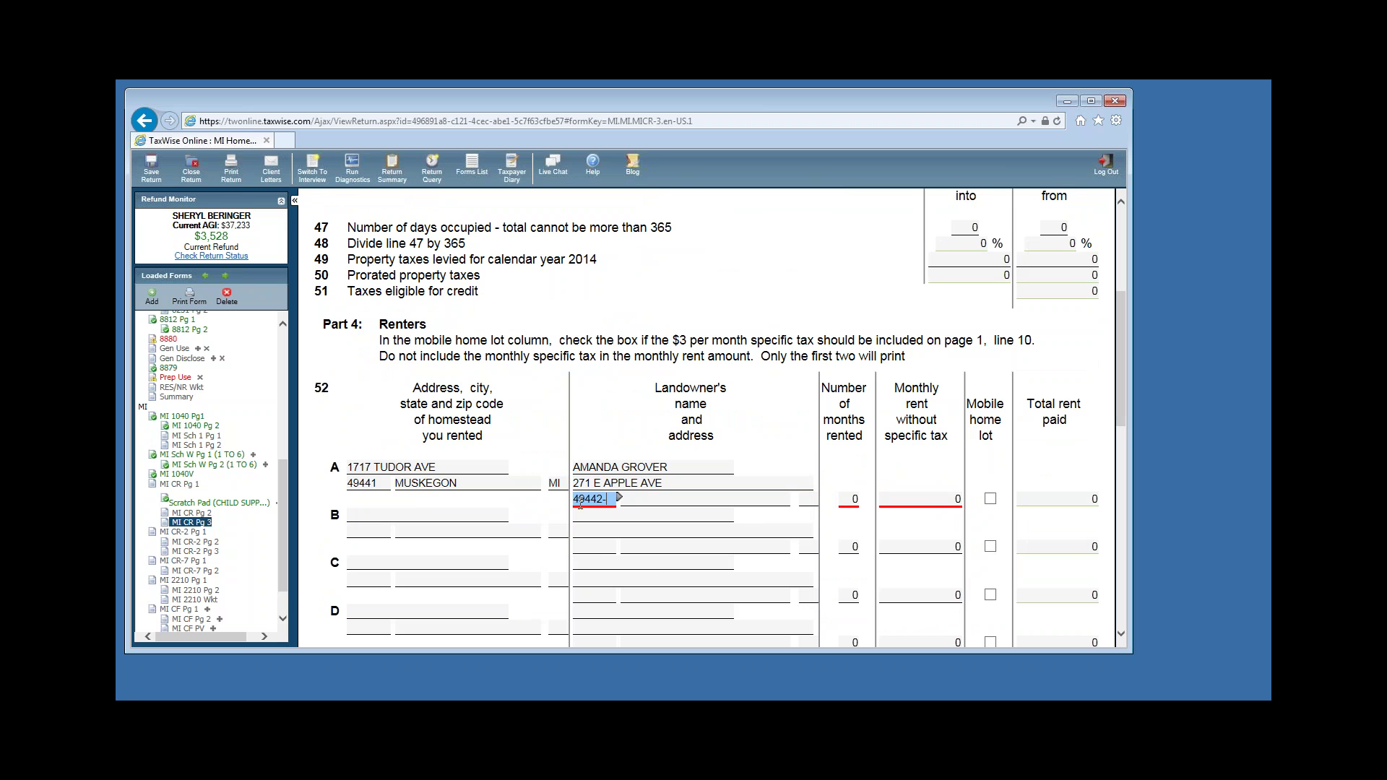
Record 12 months rented at 950 per month and confirm 11400 total rent paid.
left_click(839, 504)
type("12")
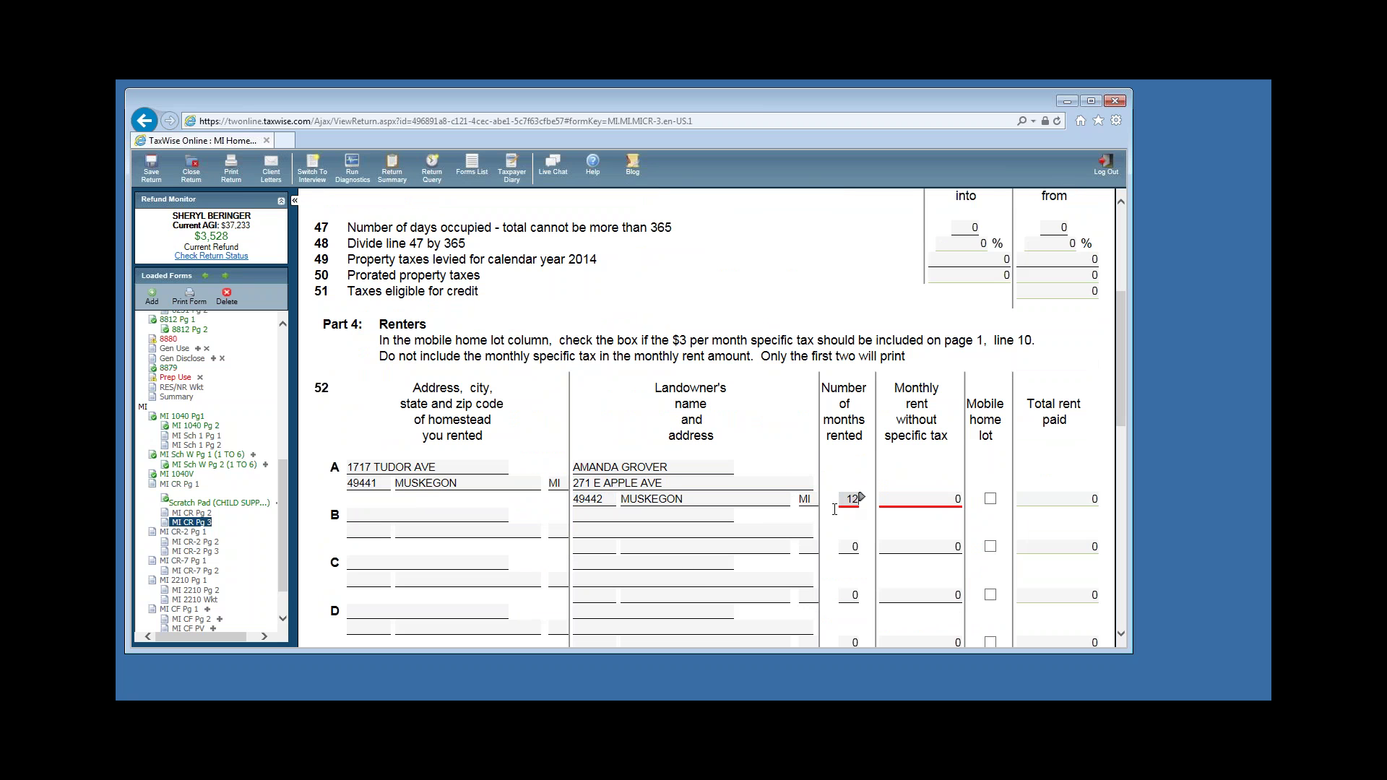
key("Tab")
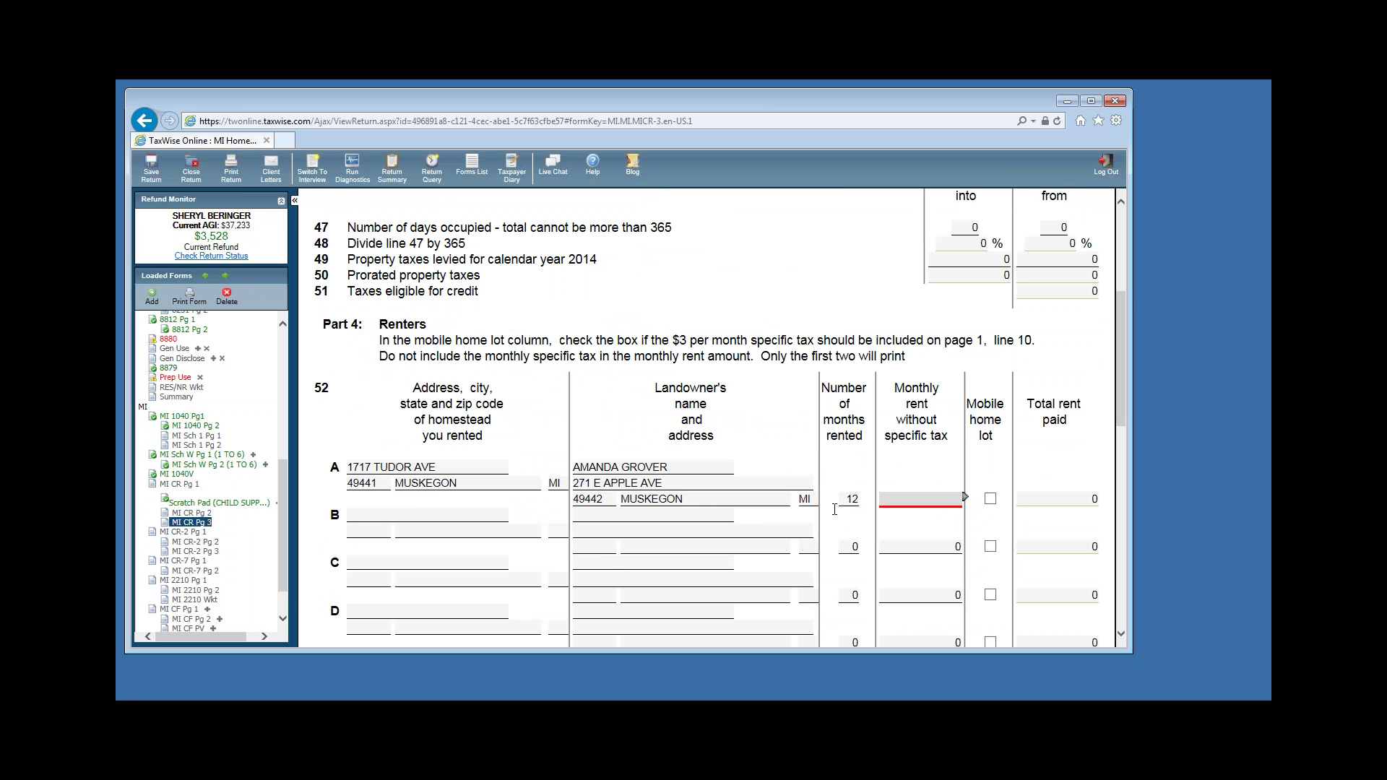
type("950")
key("Tab")
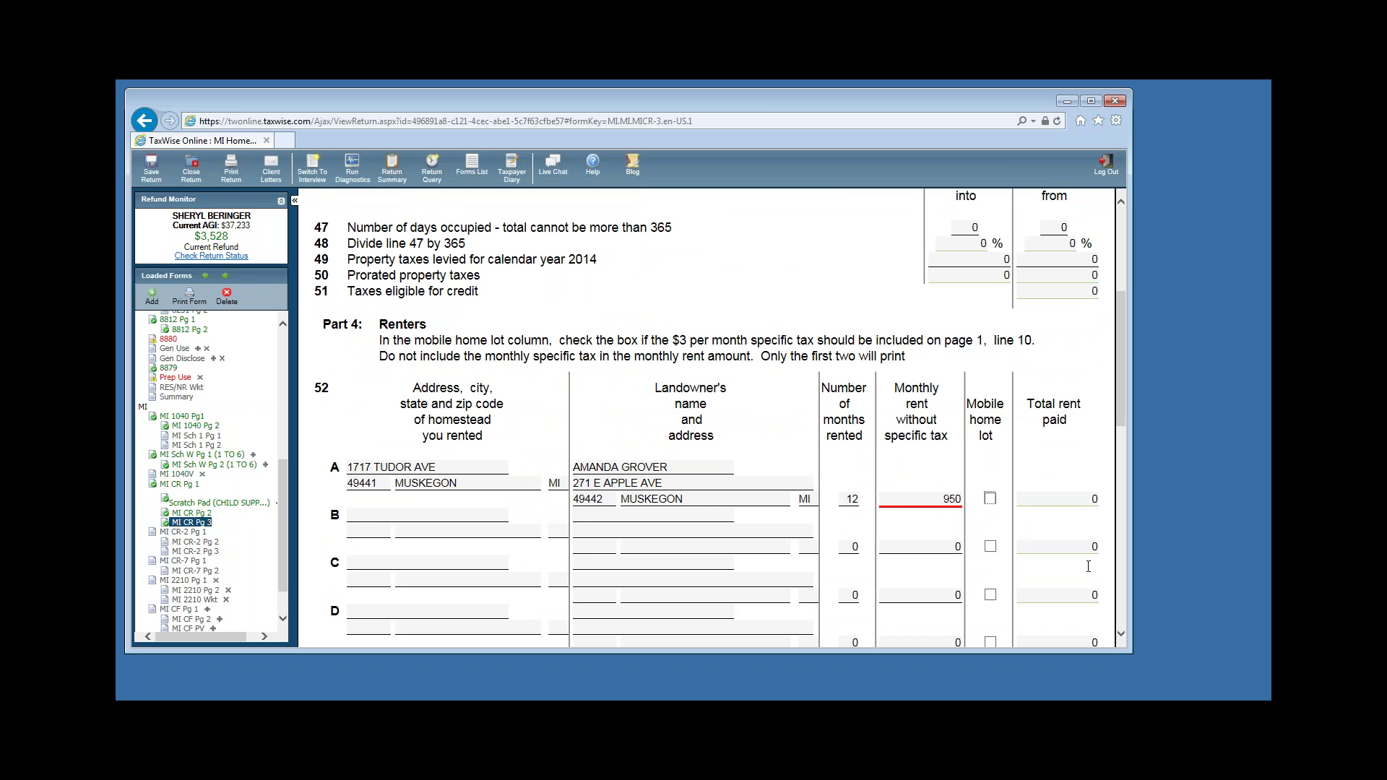
left_click(1049, 539)
left_click(940, 499)
left_click(1038, 493)
scroll(1069, 506, "down", 2)
left_click(1072, 642)
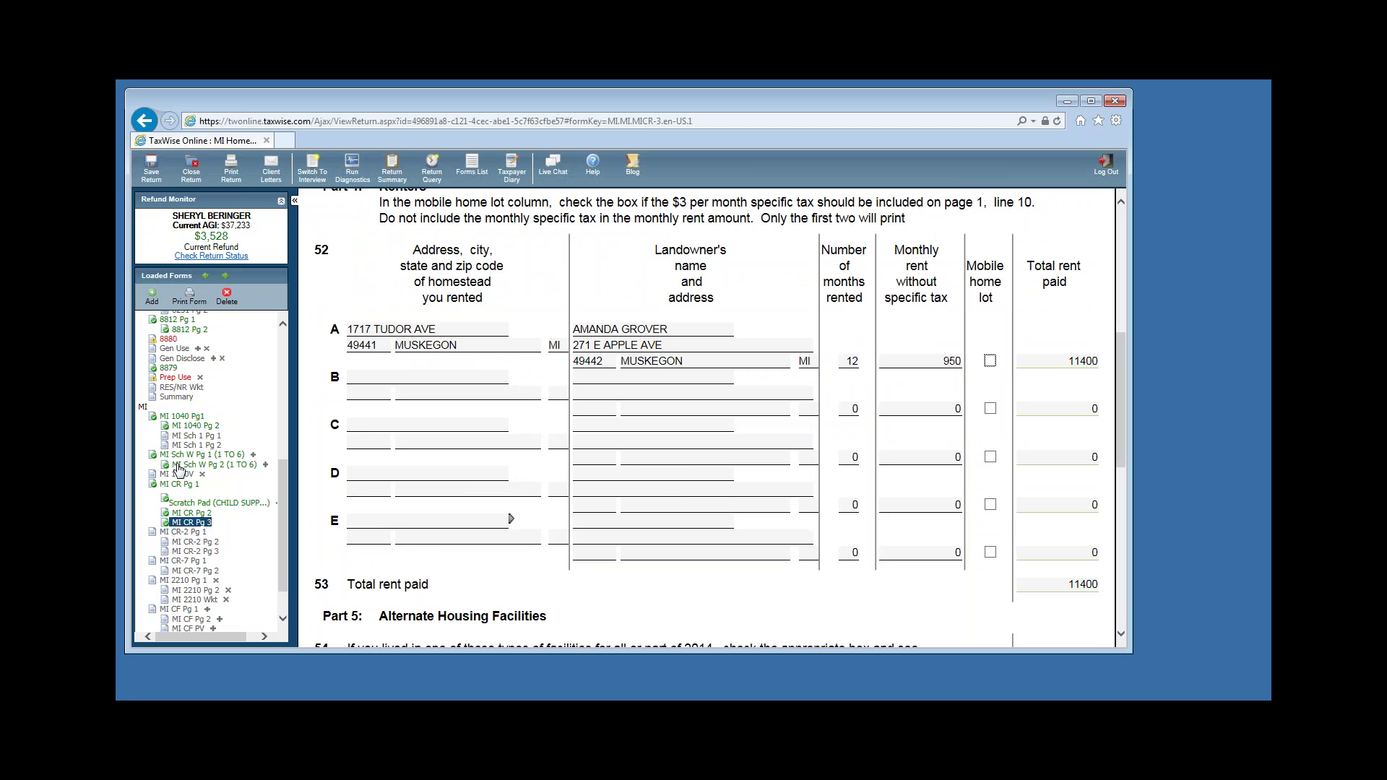
left_click(192, 513)
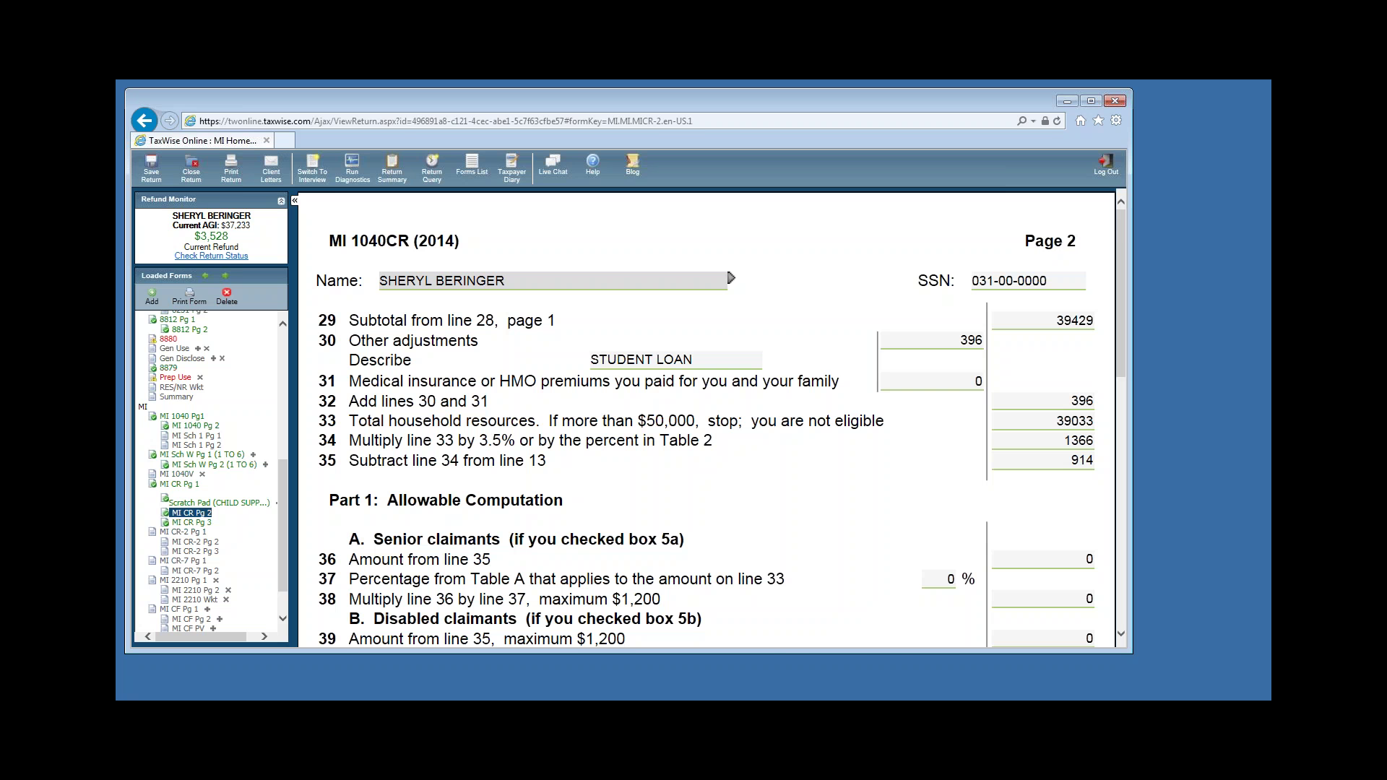
Follow the 548 line 44 property tax credit with F9 to MI 1040 page 2 line 25.
scroll(802, 554, "down", 3)
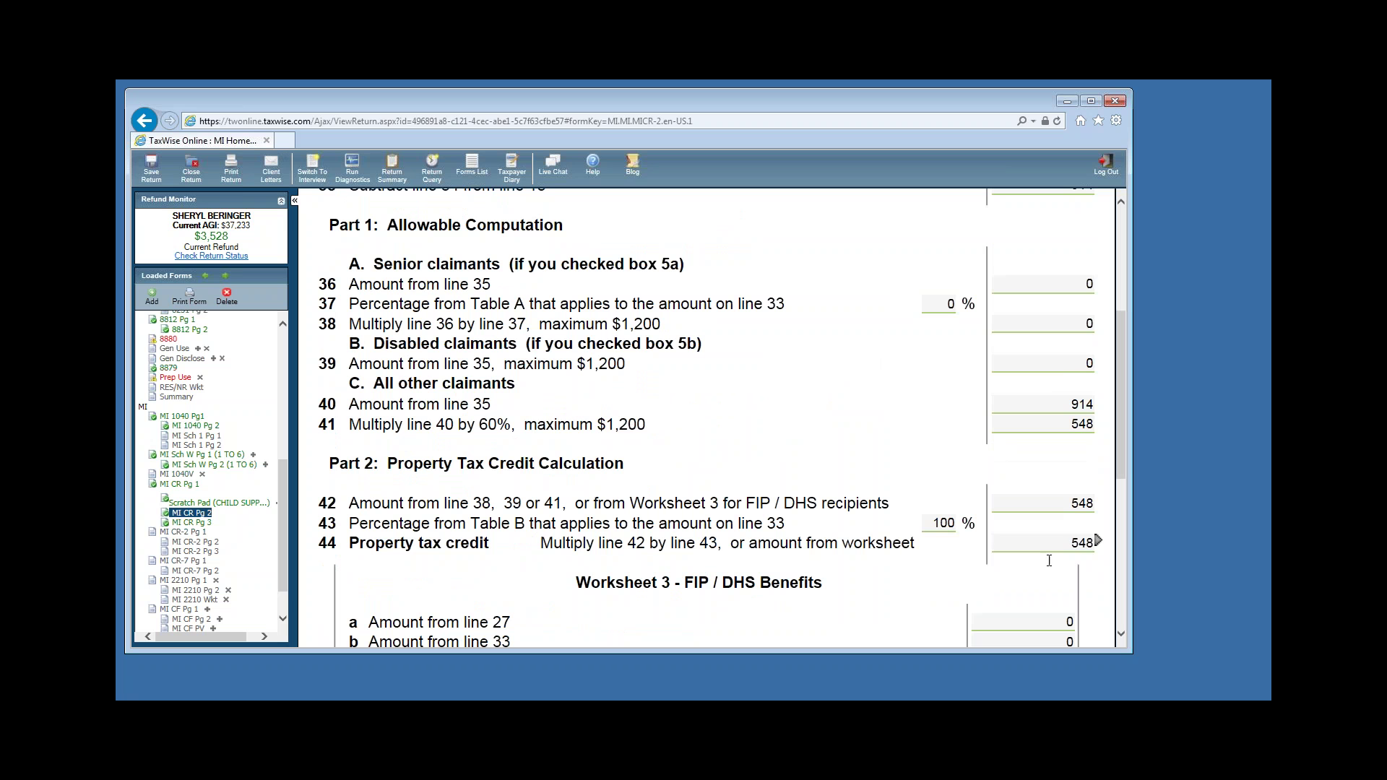
left_click(1090, 542)
left_click(1090, 543)
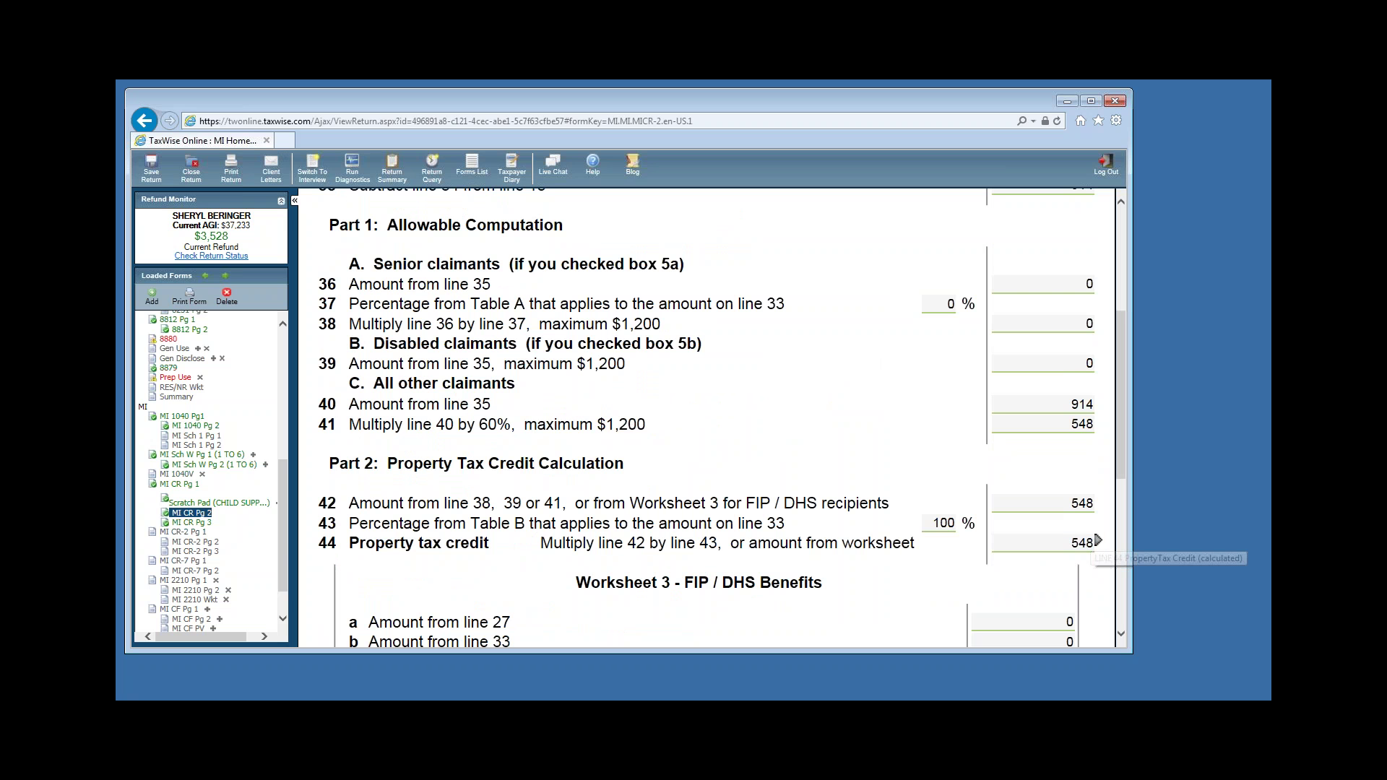
key("F9")
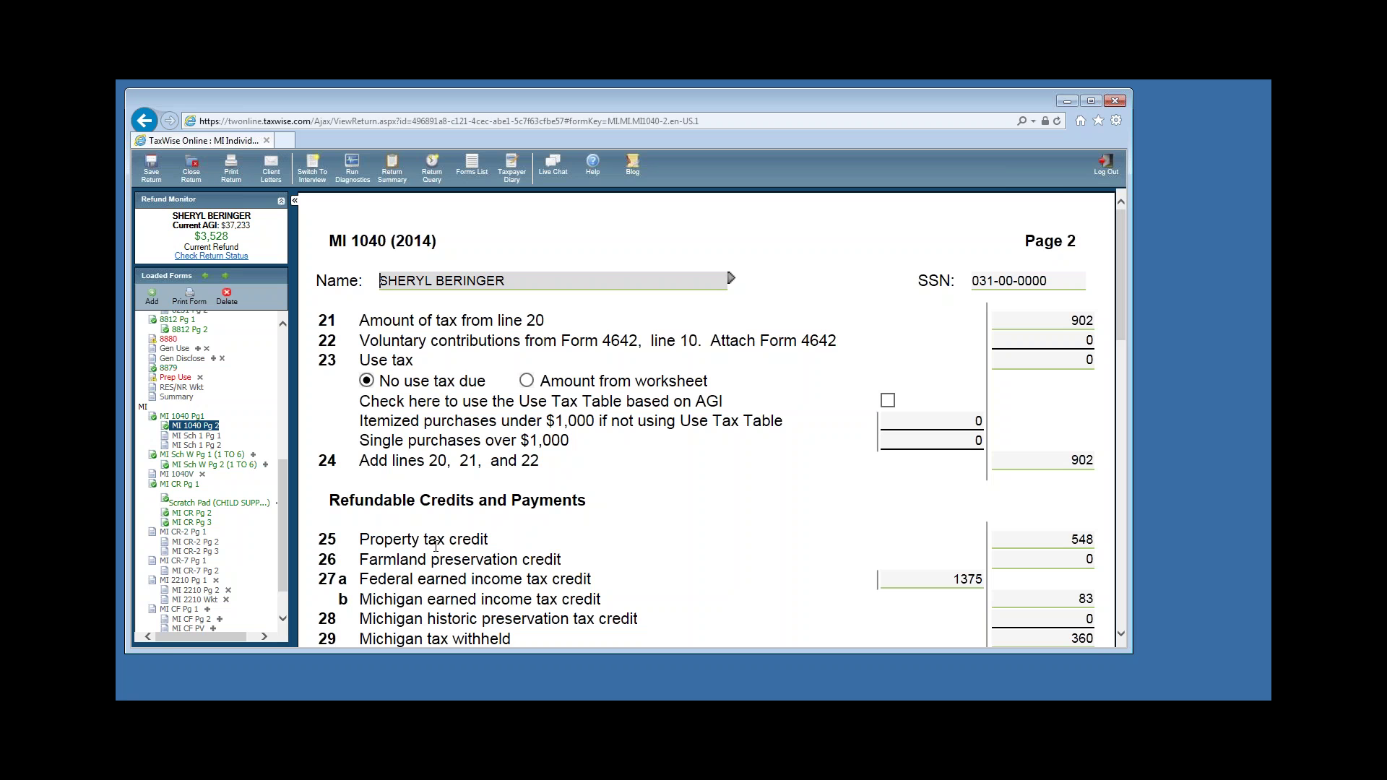
left_click(1084, 542)
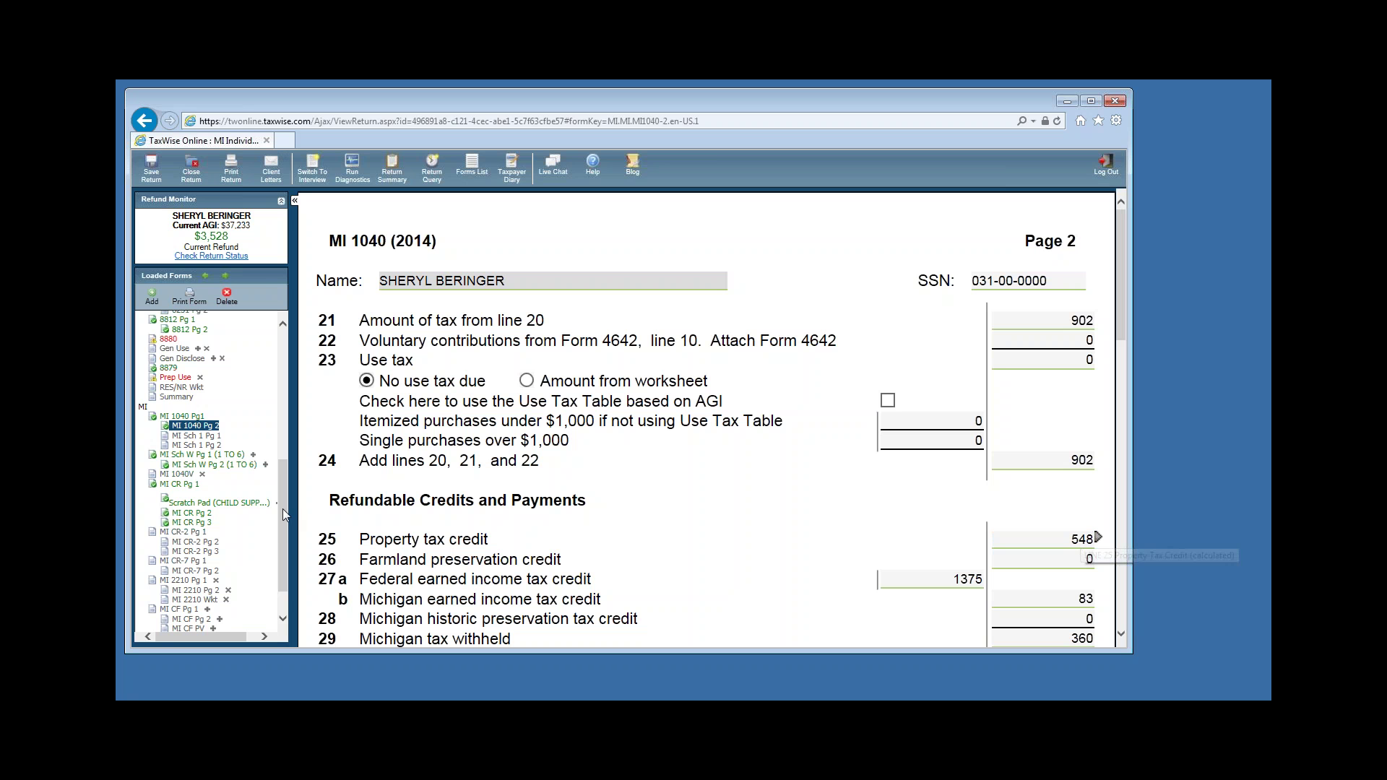
mouse_move(283, 509)
left_mouse_down()
mouse_move(282, 545)
mouse_move(282, 532)
left_mouse_up()
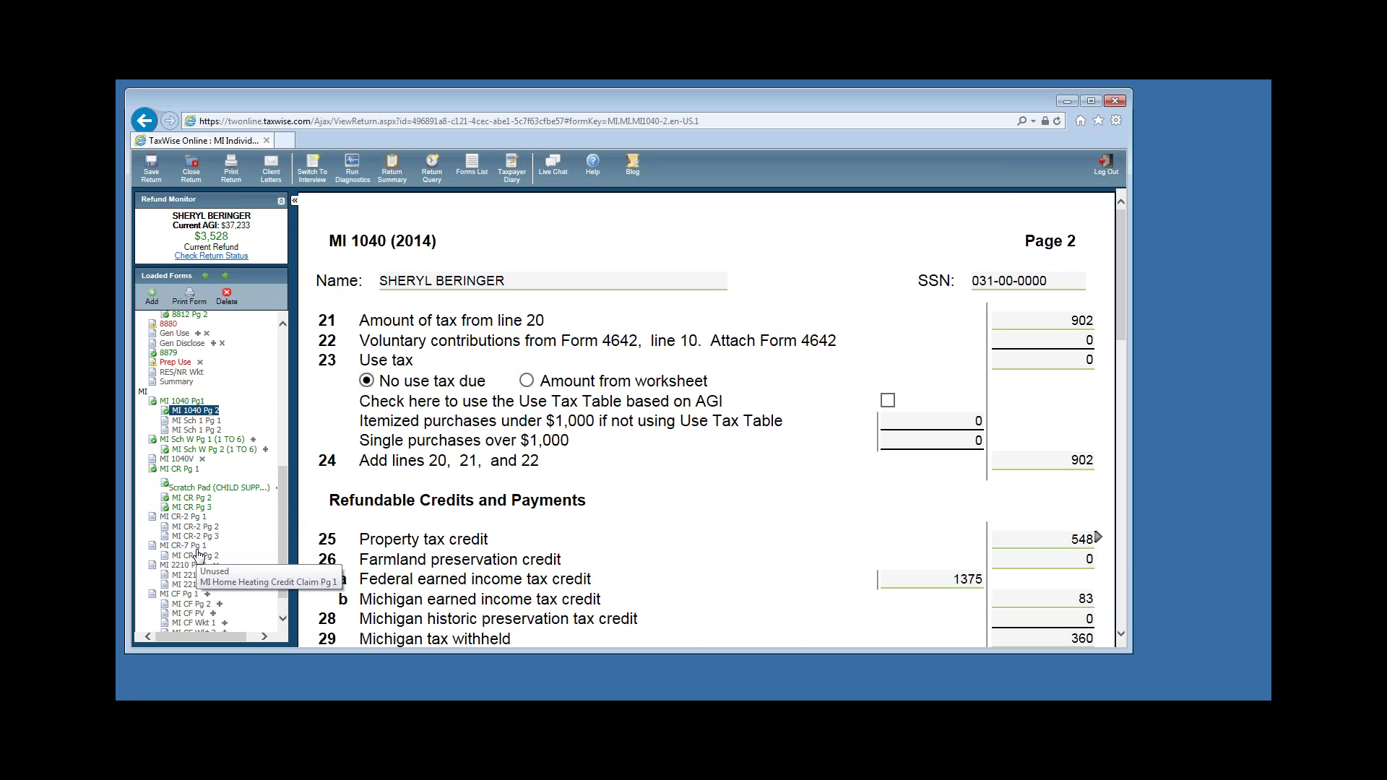
Open MI CR-7 page 1 and choose county code 61 from the county list.
left_click(196, 549)
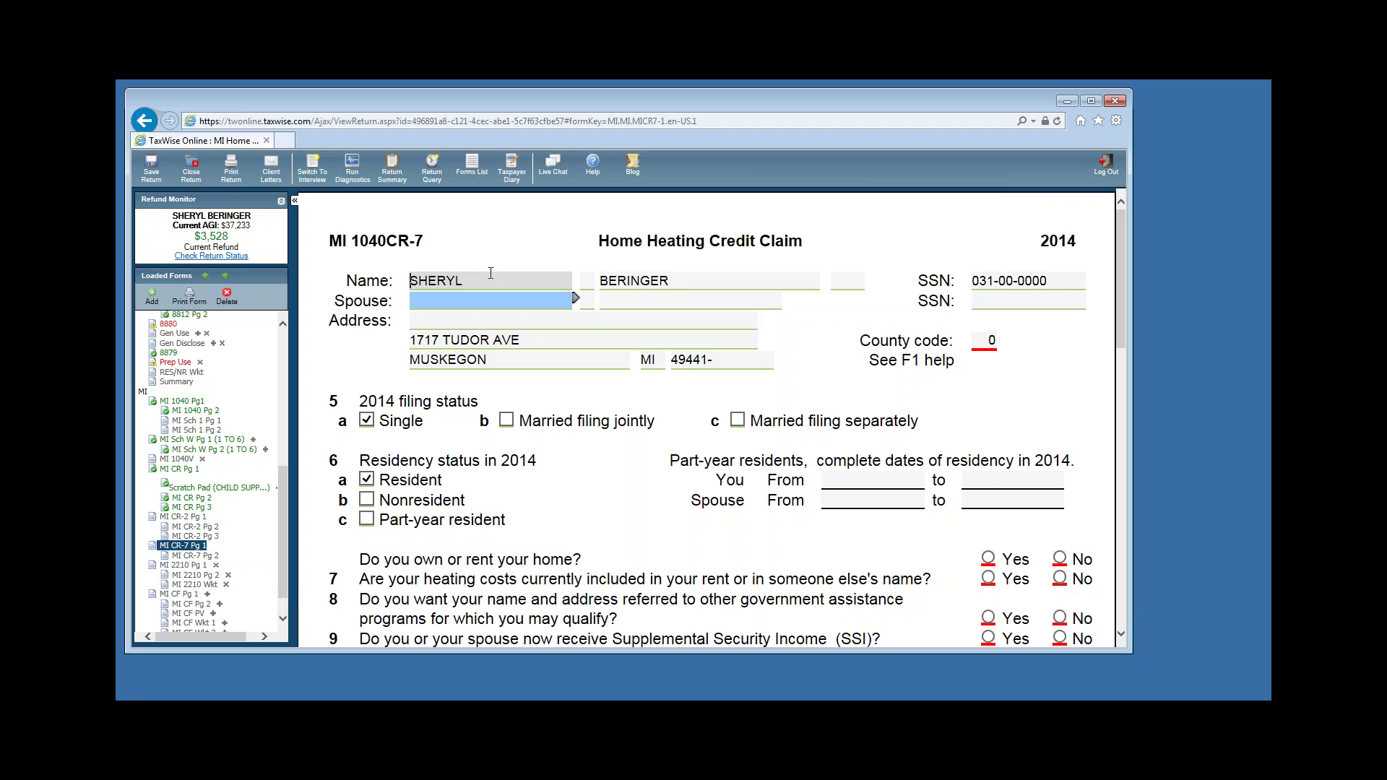
key("Tab")
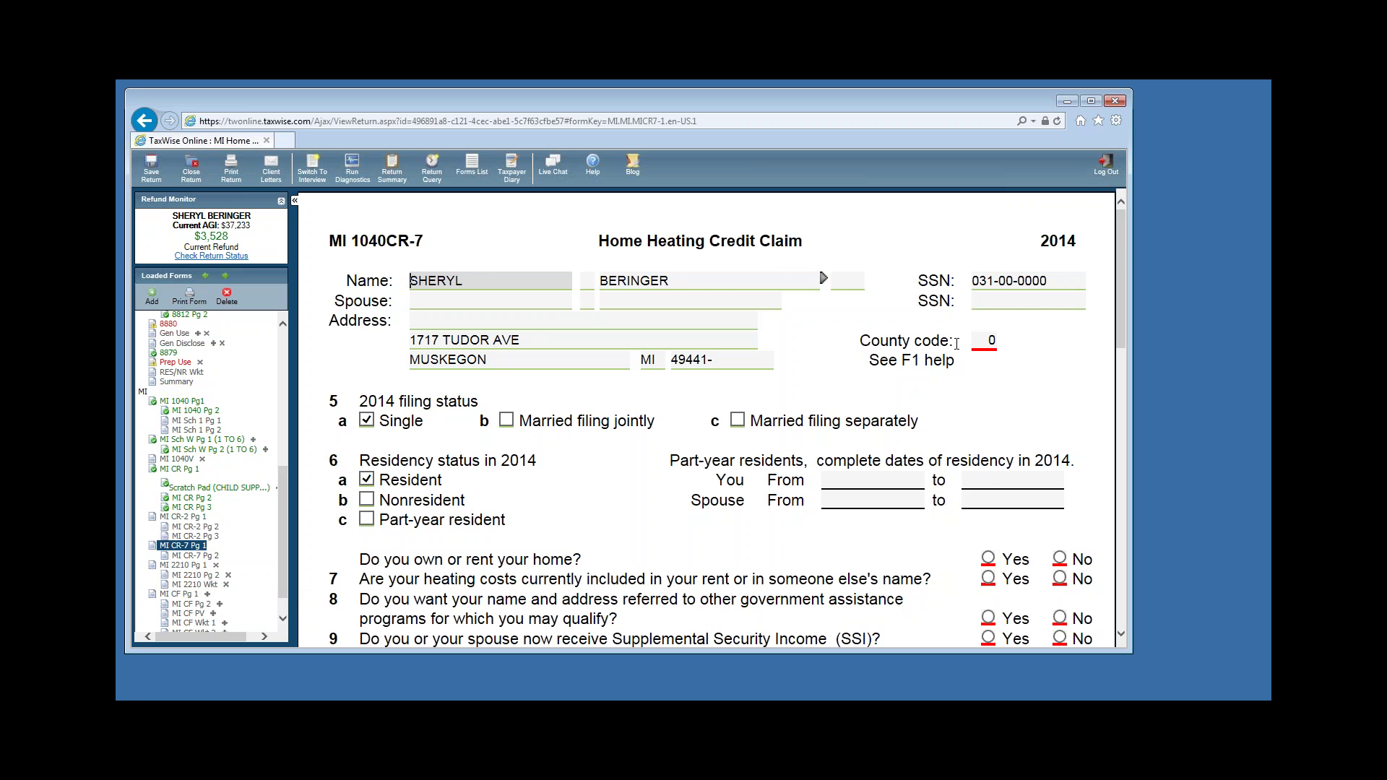
left_click(988, 340)
left_click(619, 320)
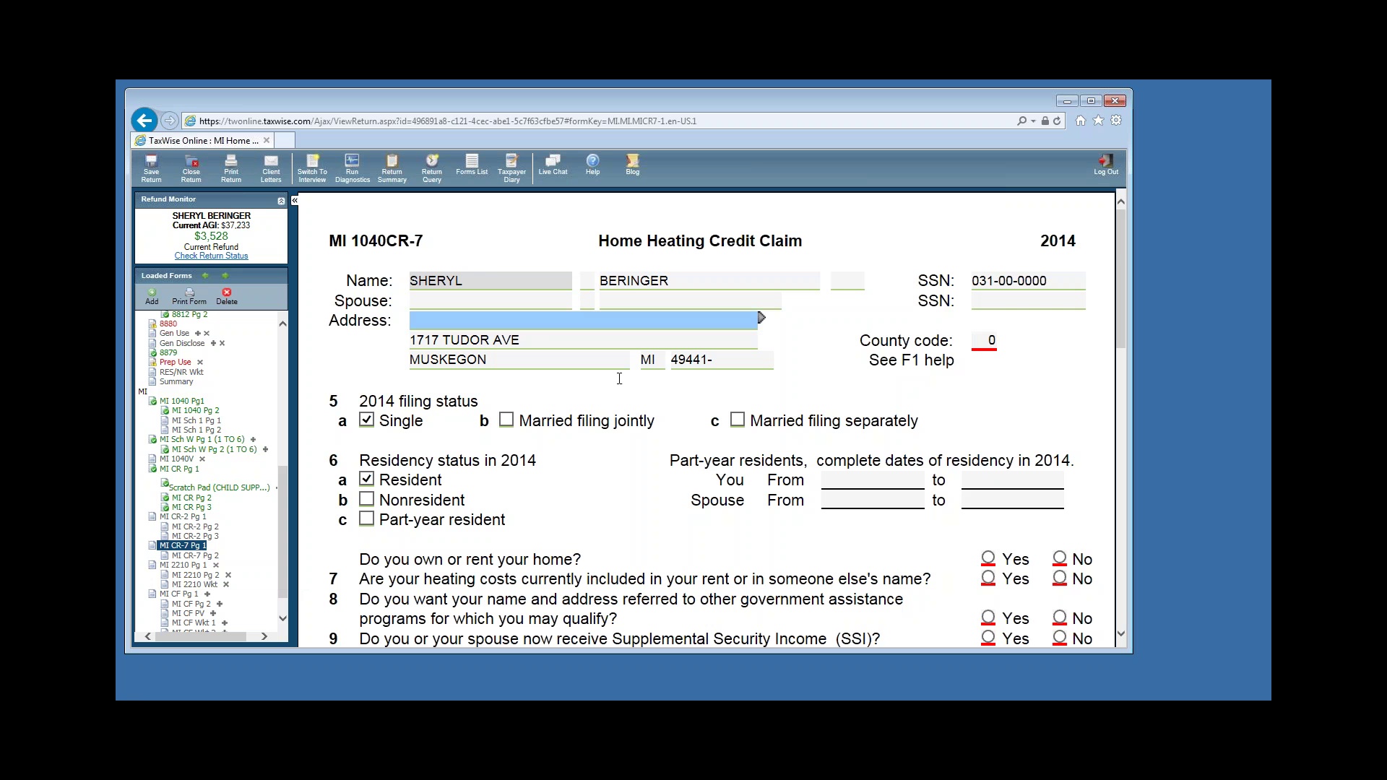
left_click(991, 343)
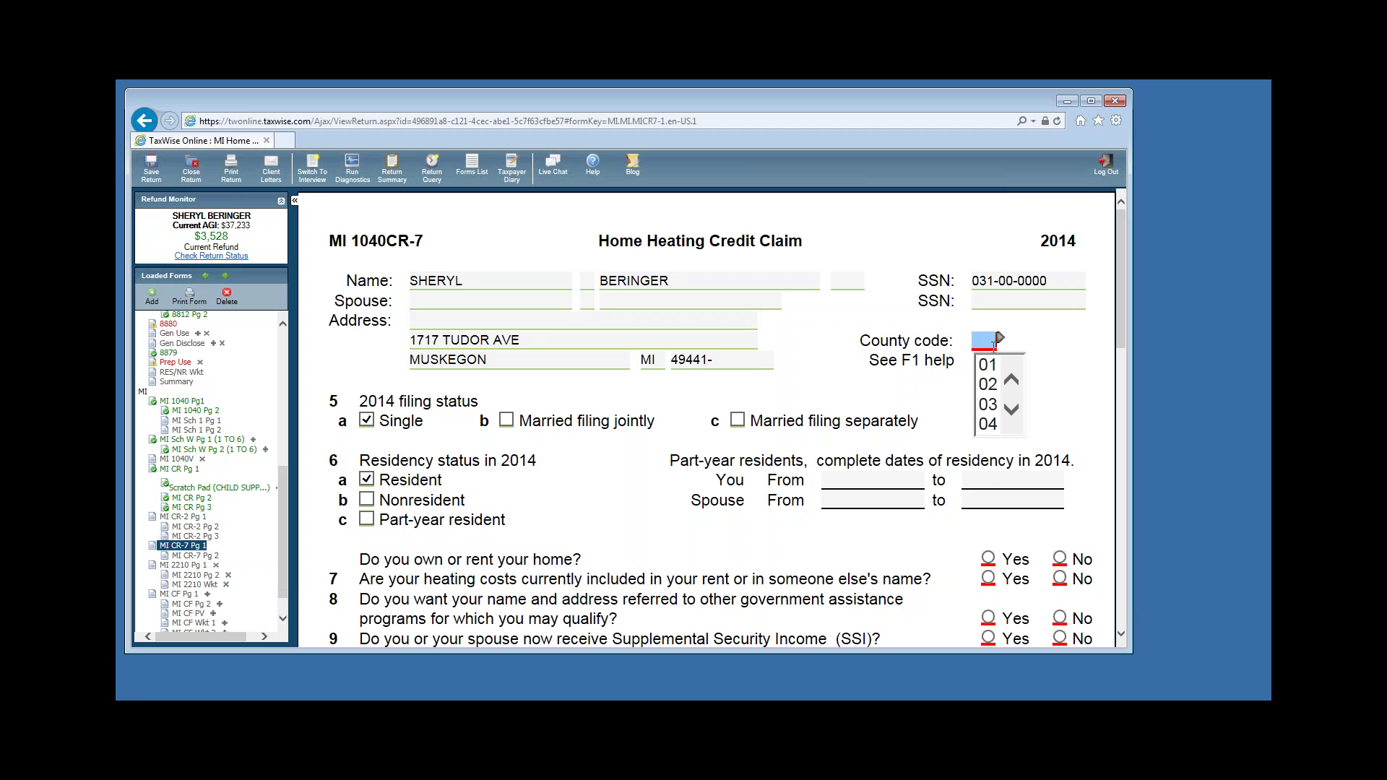
type("61")
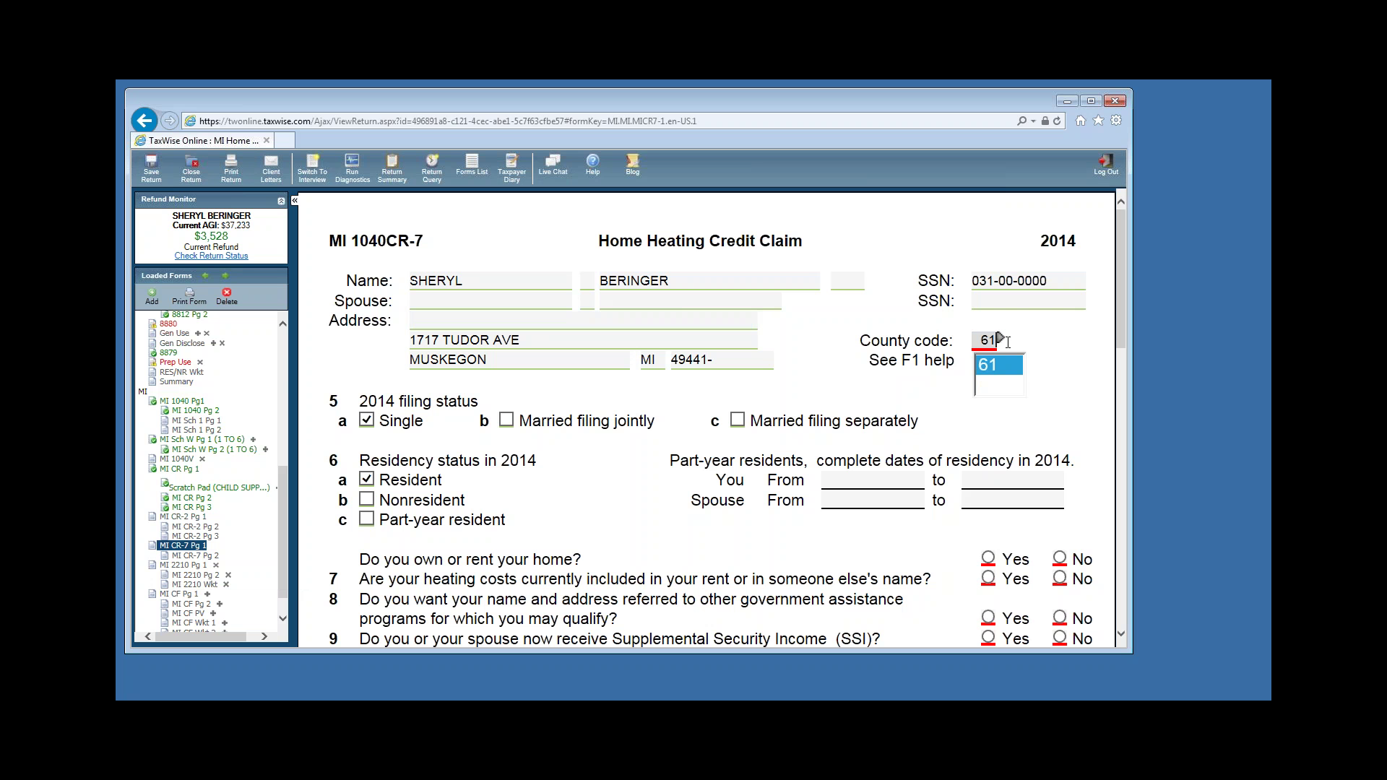
left_click(901, 413)
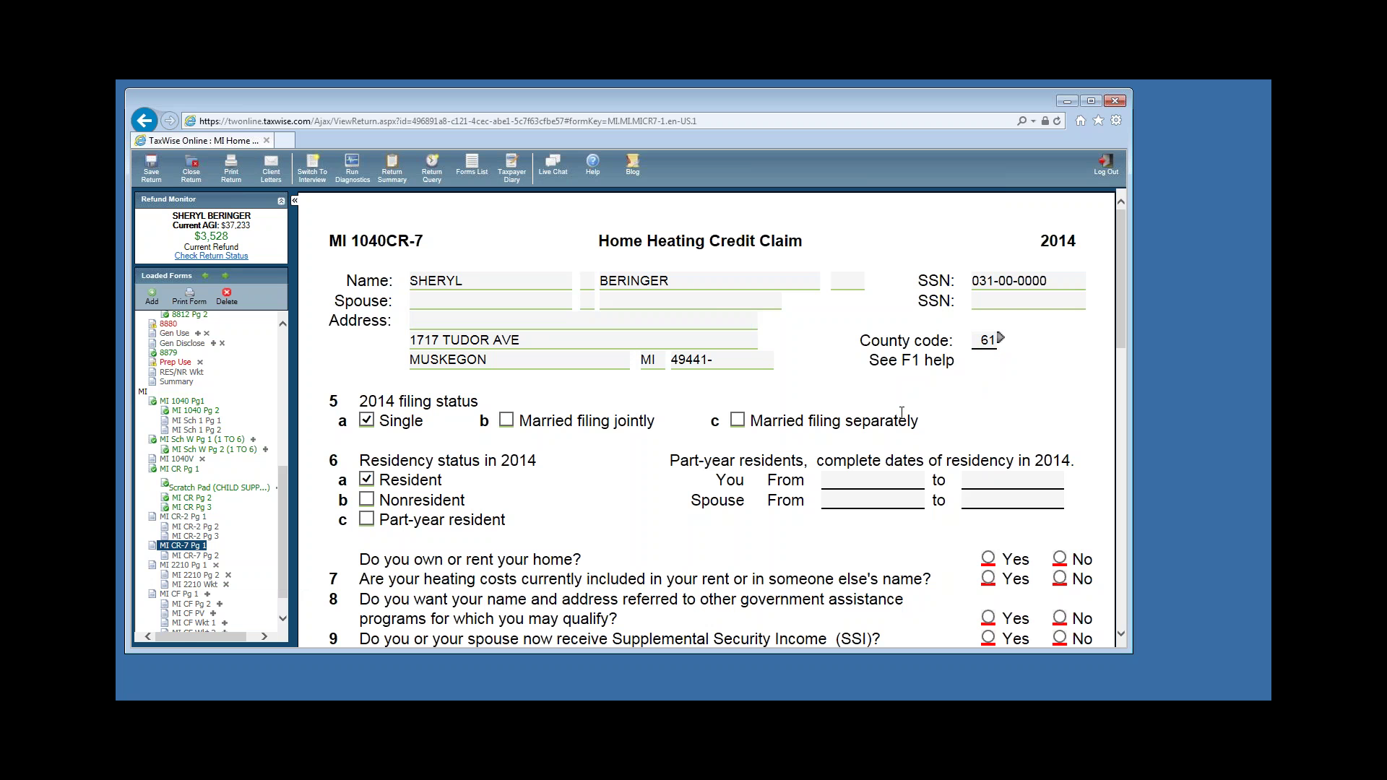
scroll(687, 448, "down", 2)
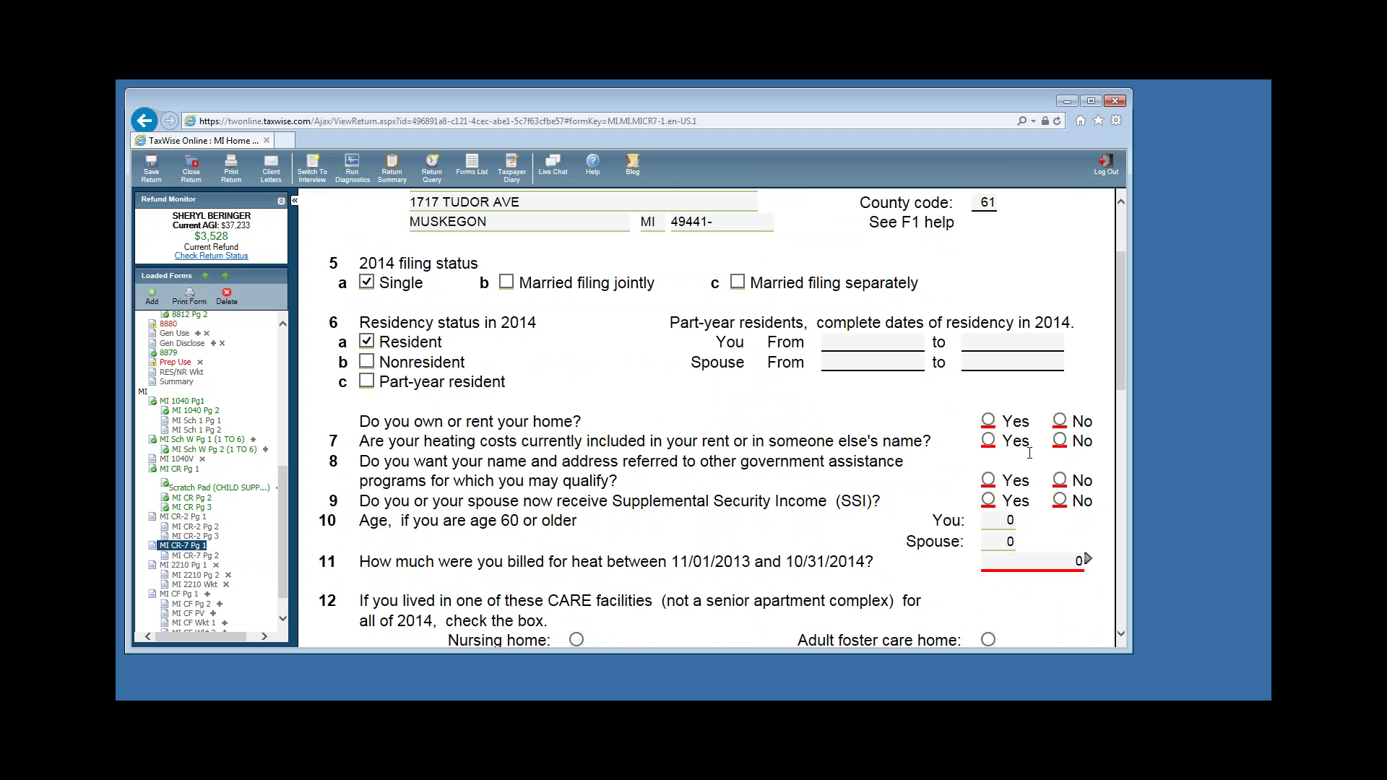
Answer Yes to own/rent, No to lines 7–9, and enter 1147 billed for heat on line 11.
left_click(999, 422)
left_click(1060, 440)
left_click(1059, 481)
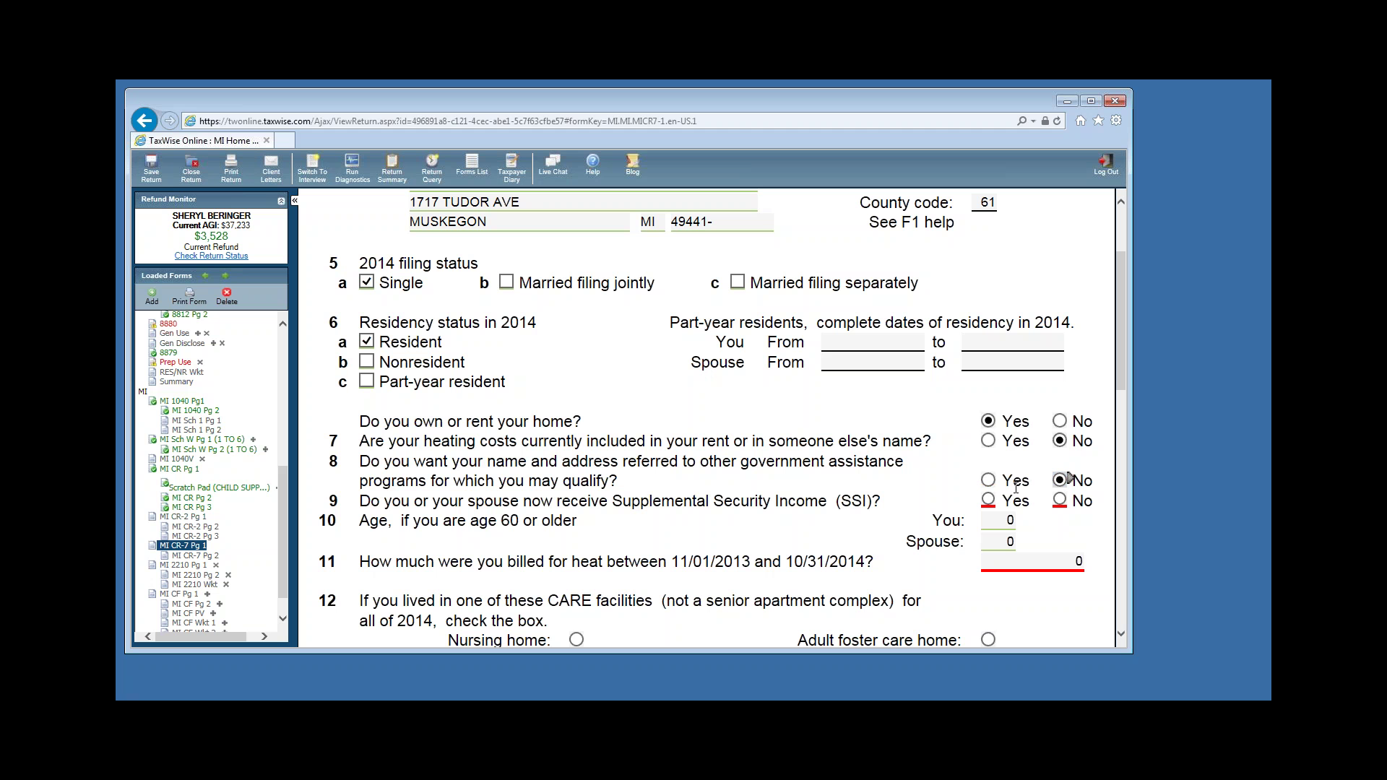
left_click(1060, 500)
left_click(1056, 562)
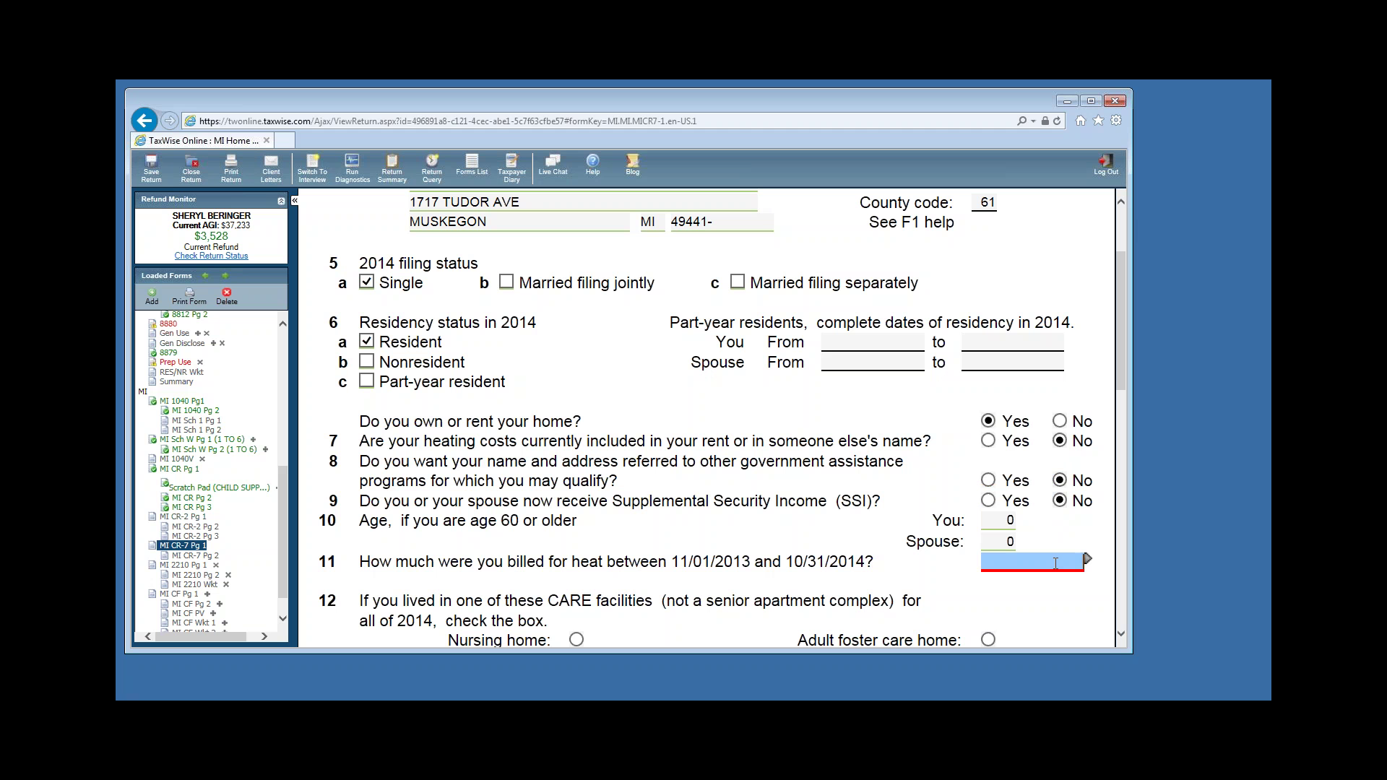
type("1147")
scroll(757, 507, "down", 5)
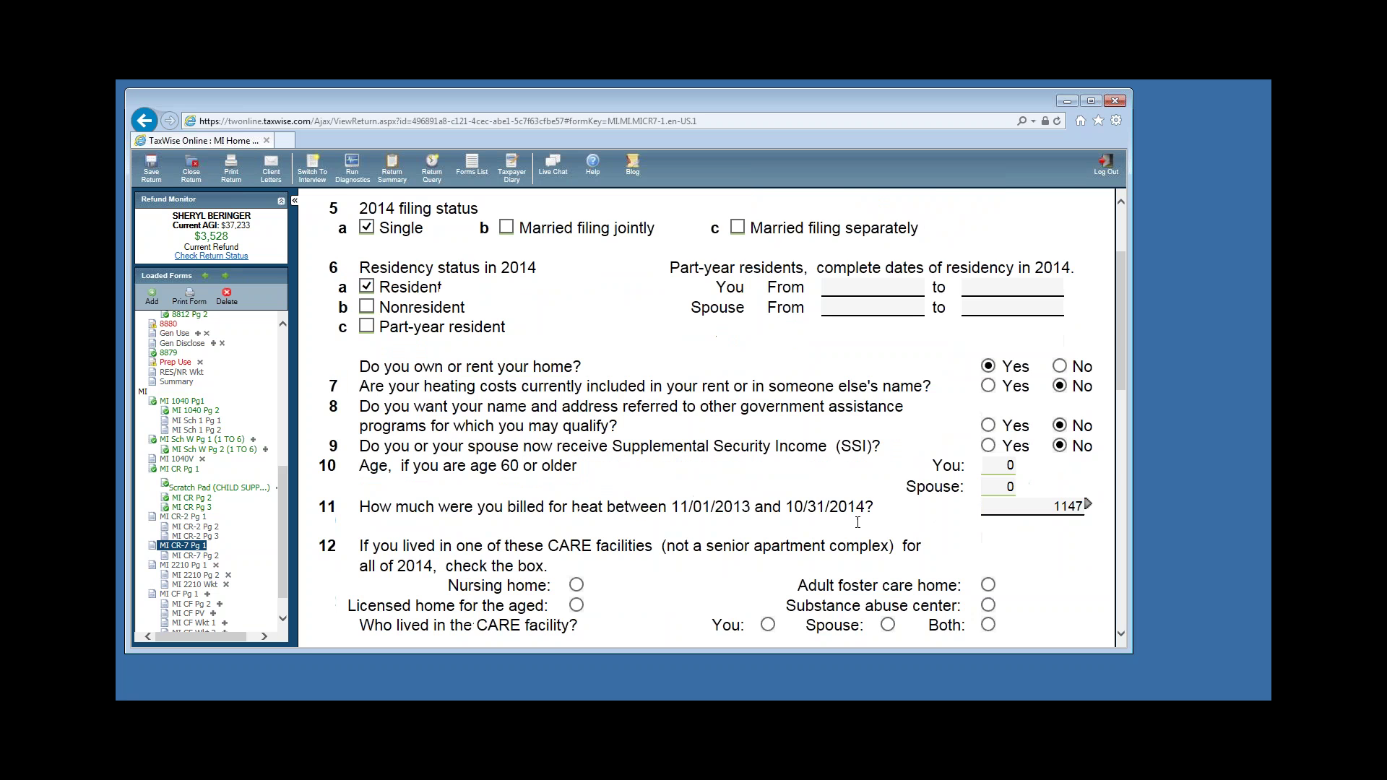
Review MI CR-7 page 2: resources of 39033 exceed the 26243 limit, leaving a 0 credit.
scroll(758, 507, "down", 3)
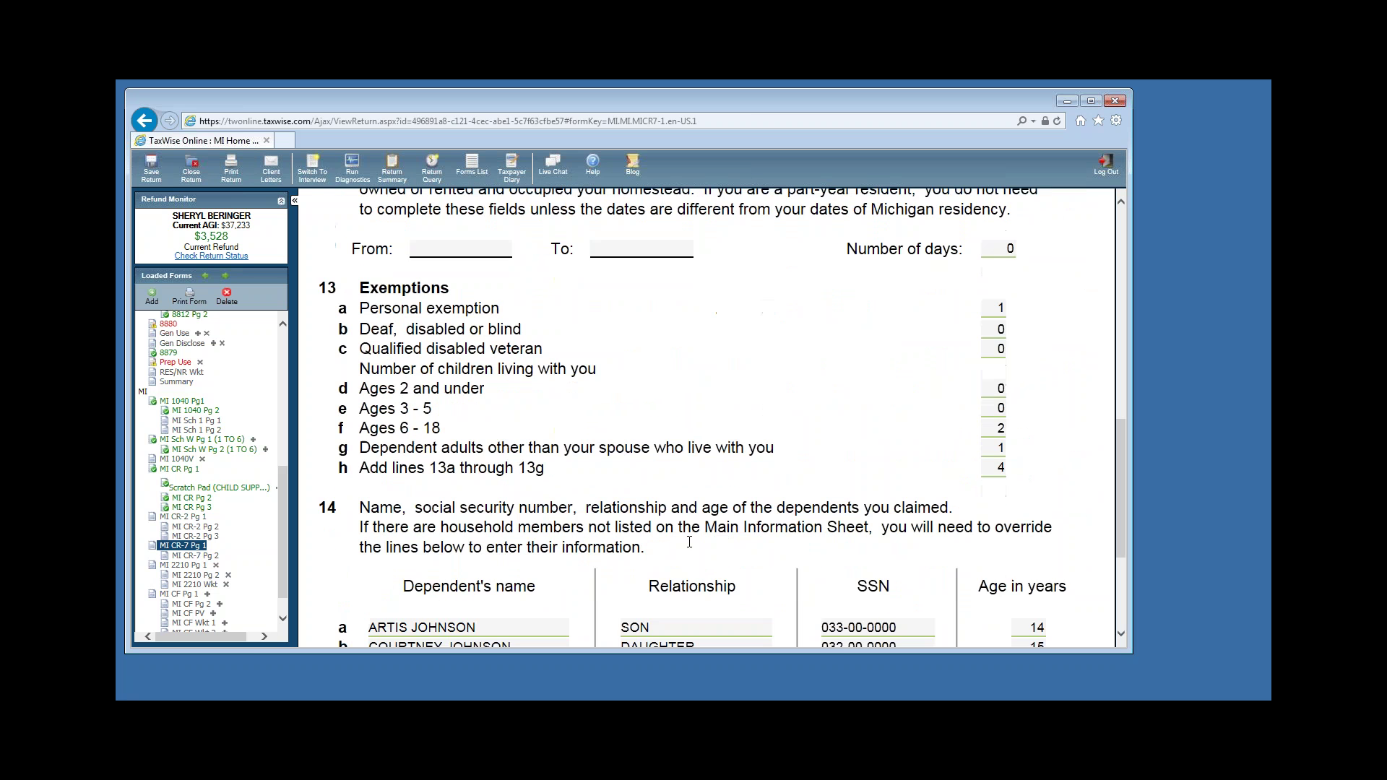
left_click(195, 555)
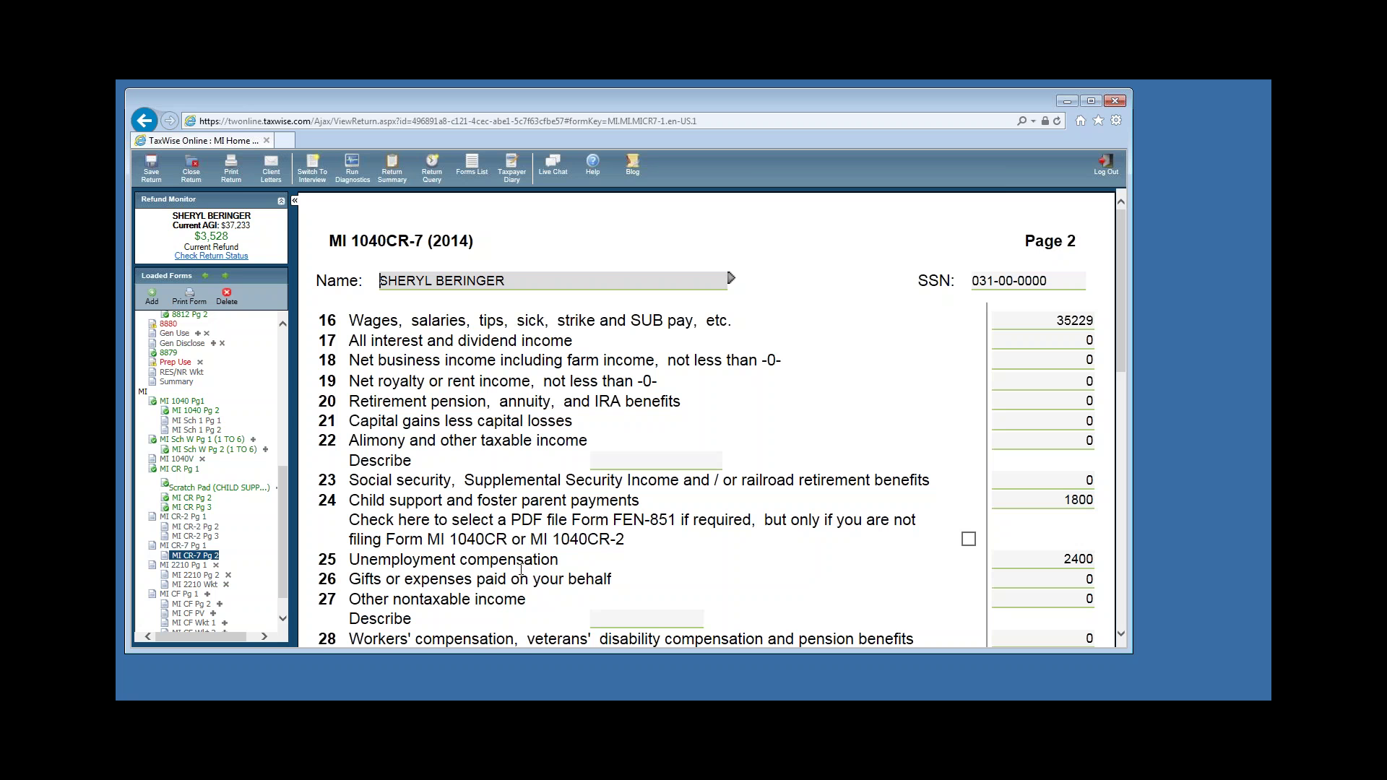
scroll(867, 554, "down", 4)
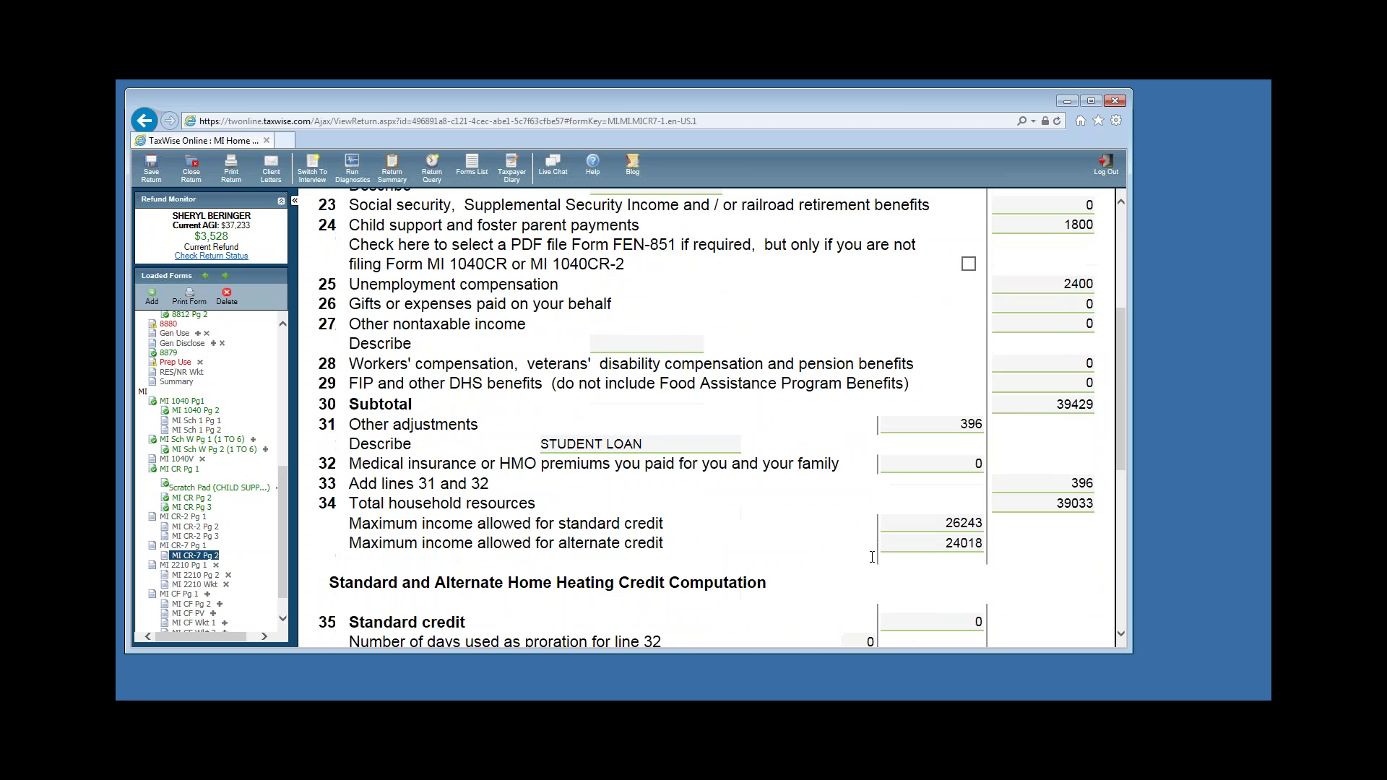
scroll(1012, 527, "down", 1)
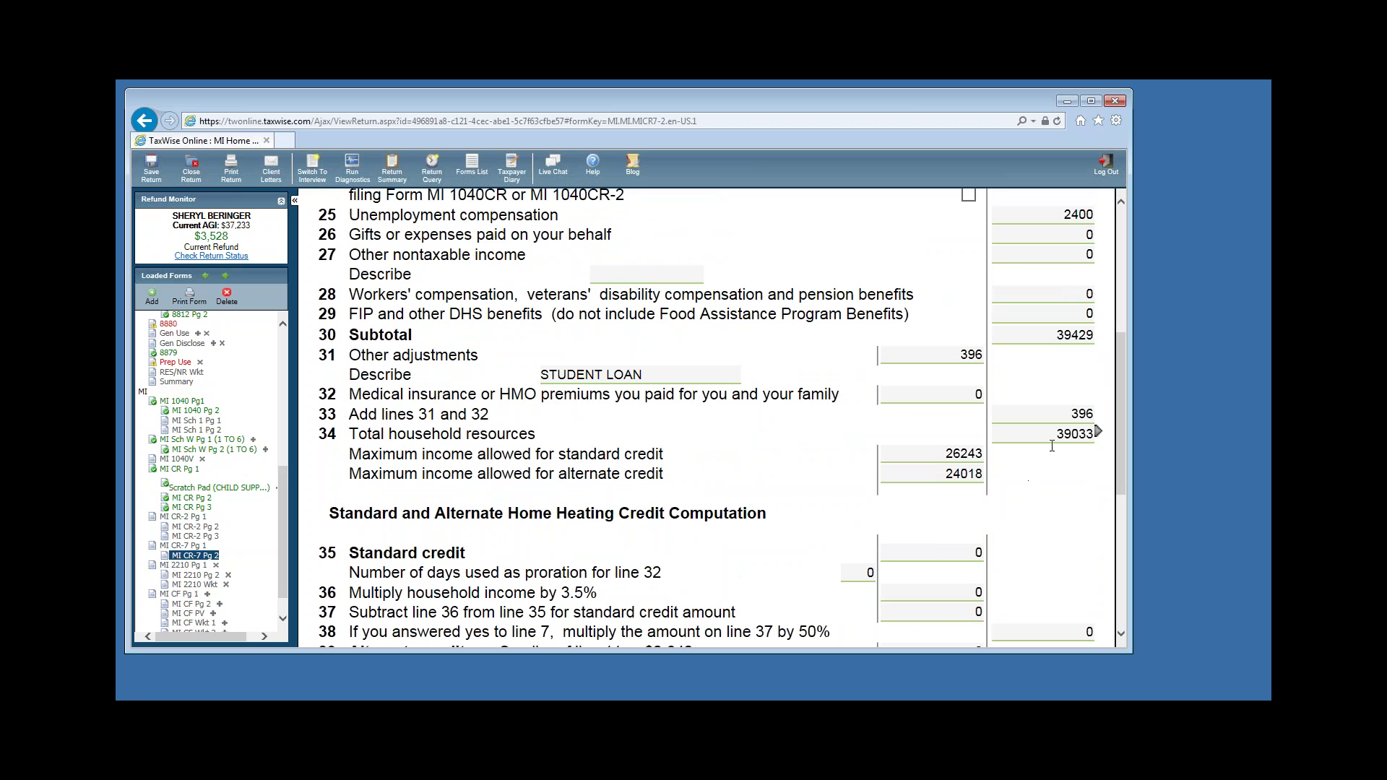
left_click(1070, 440)
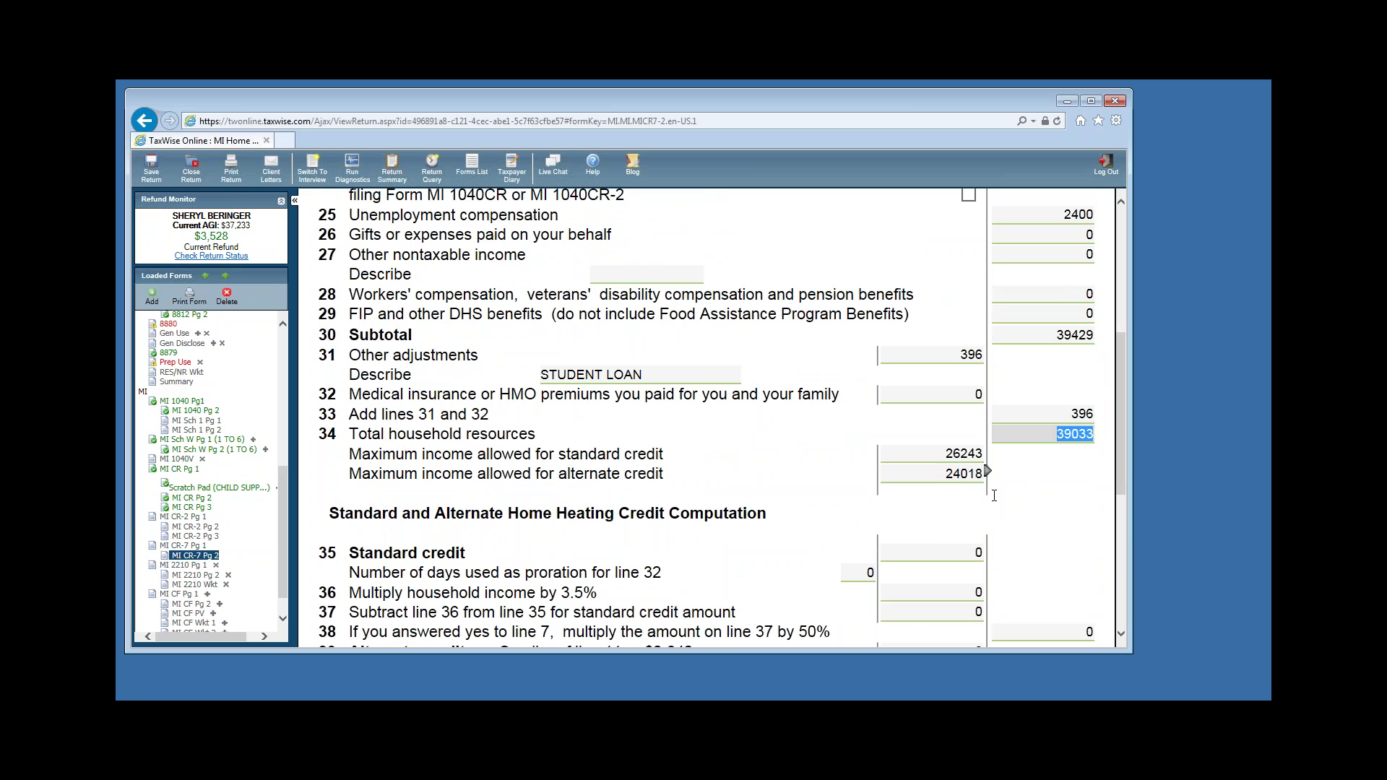
left_click(954, 455)
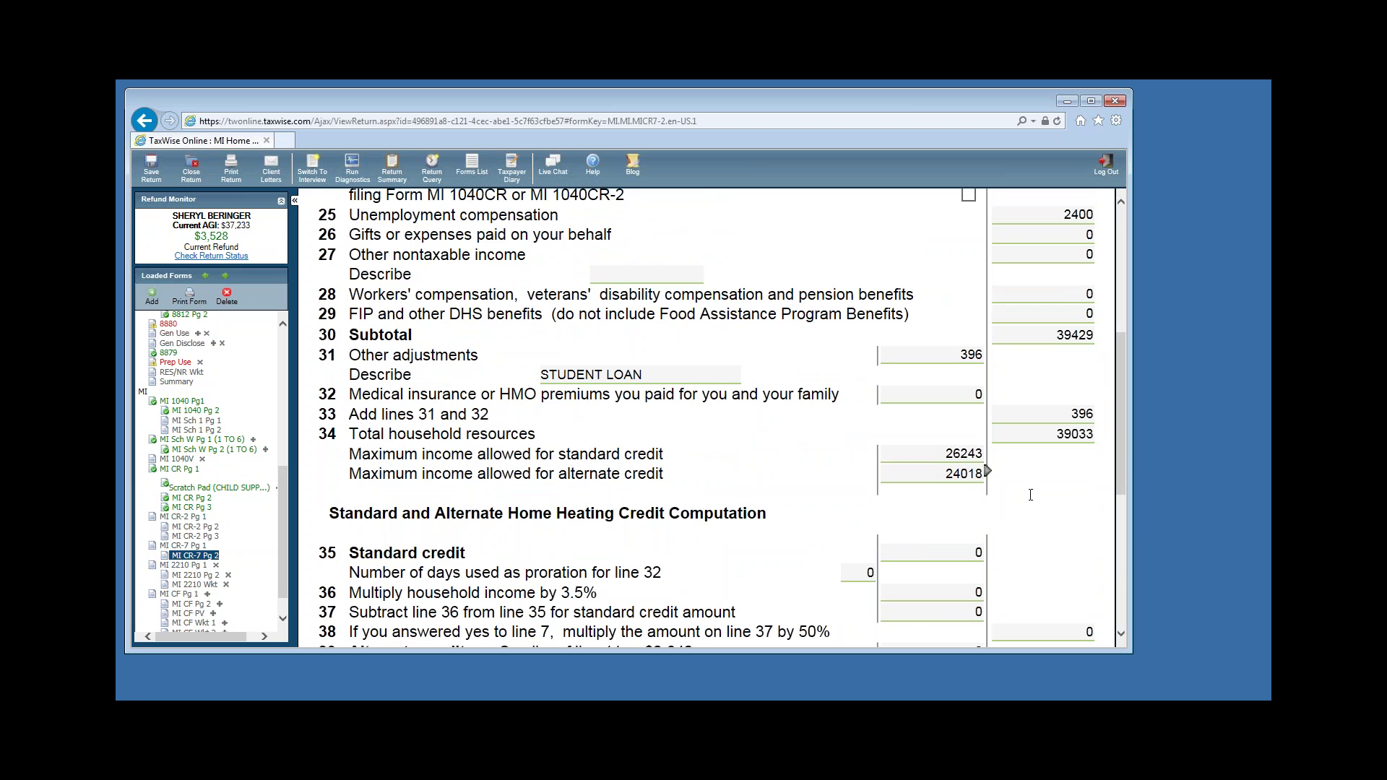
key("Tab")
scroll(555, 435, "up", 1)
left_click(555, 438)
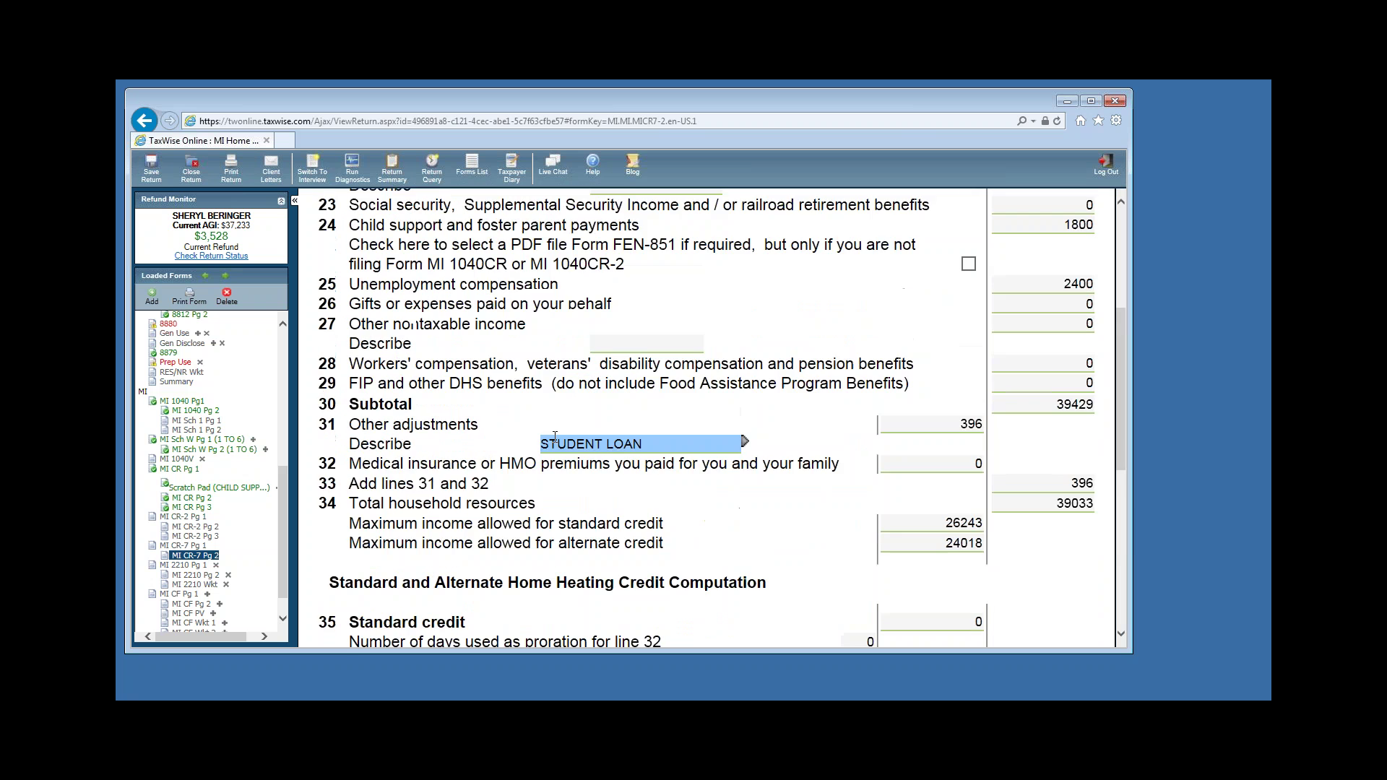
scroll(555, 438, "down", 3)
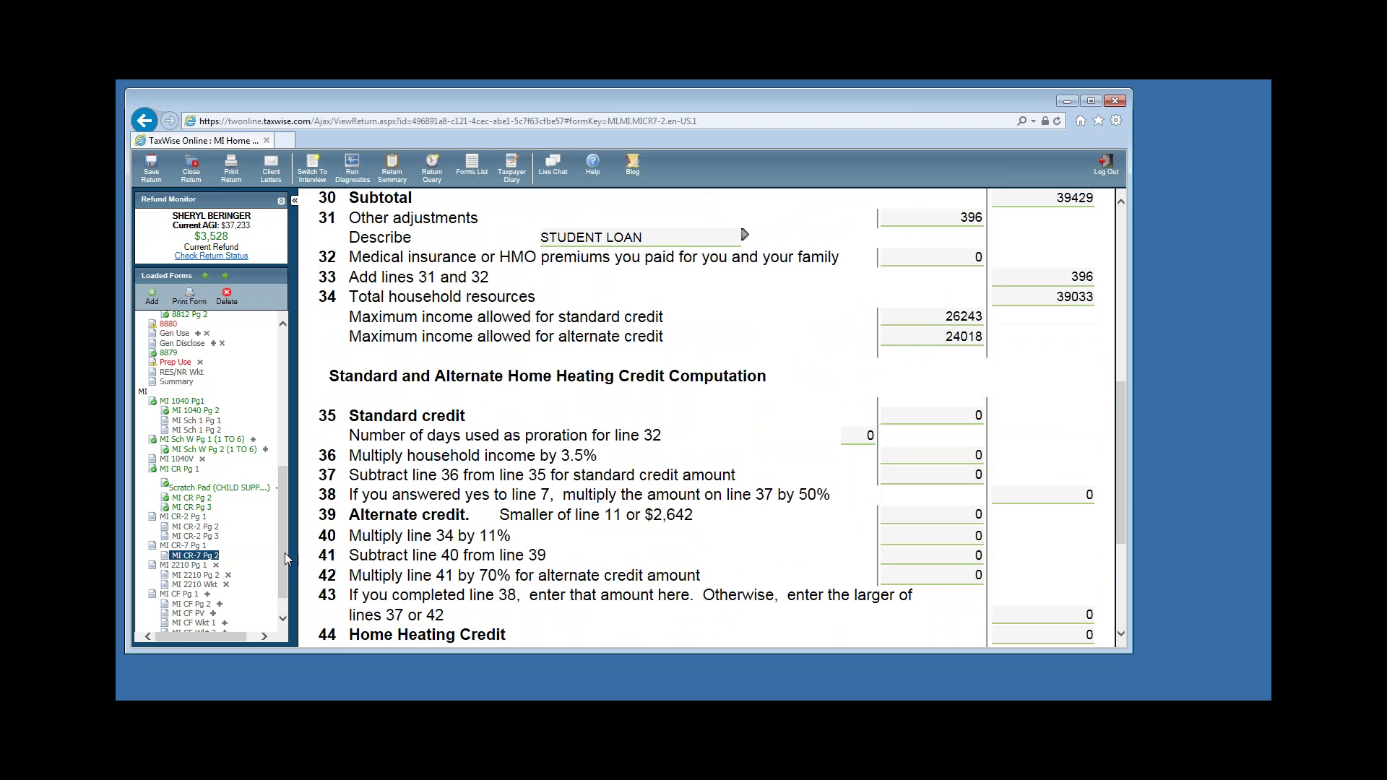
scroll(281, 552, "up", 2)
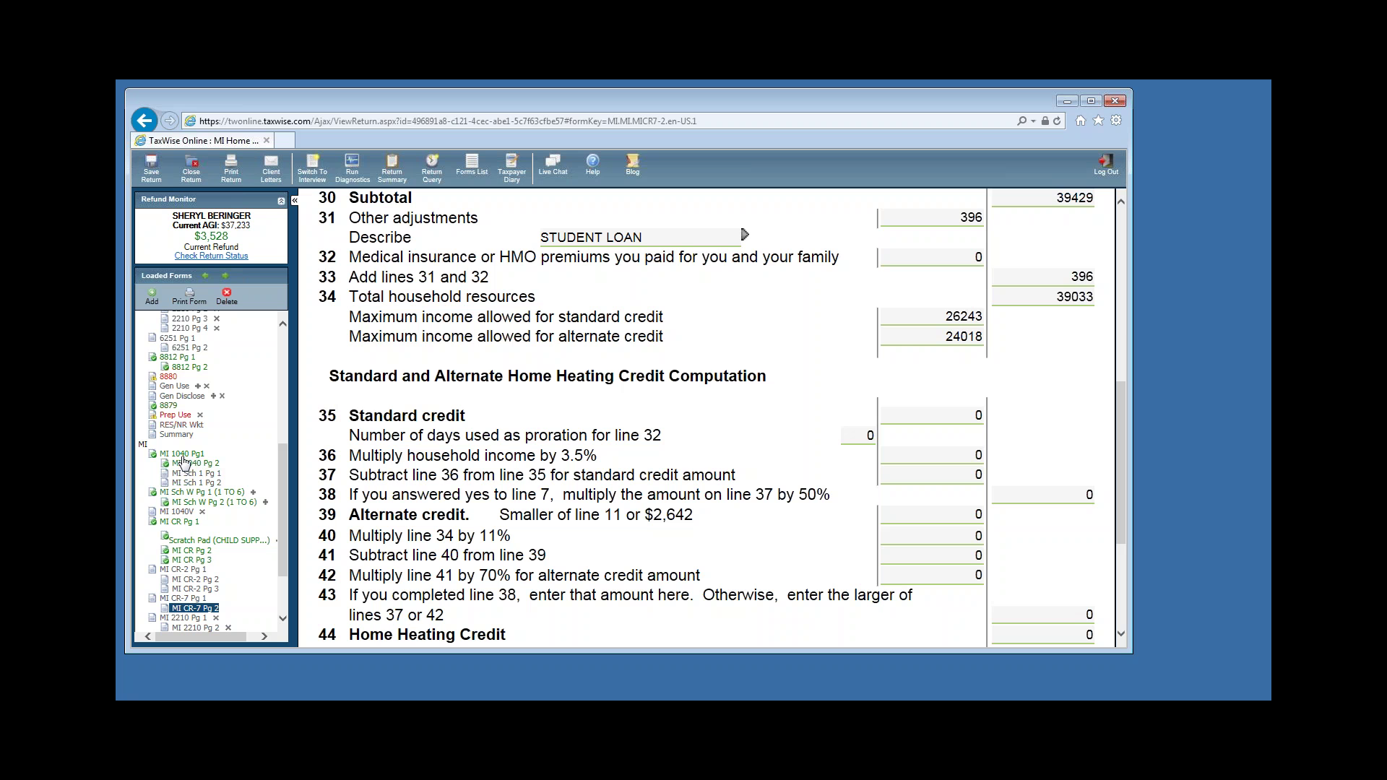
left_click(182, 454)
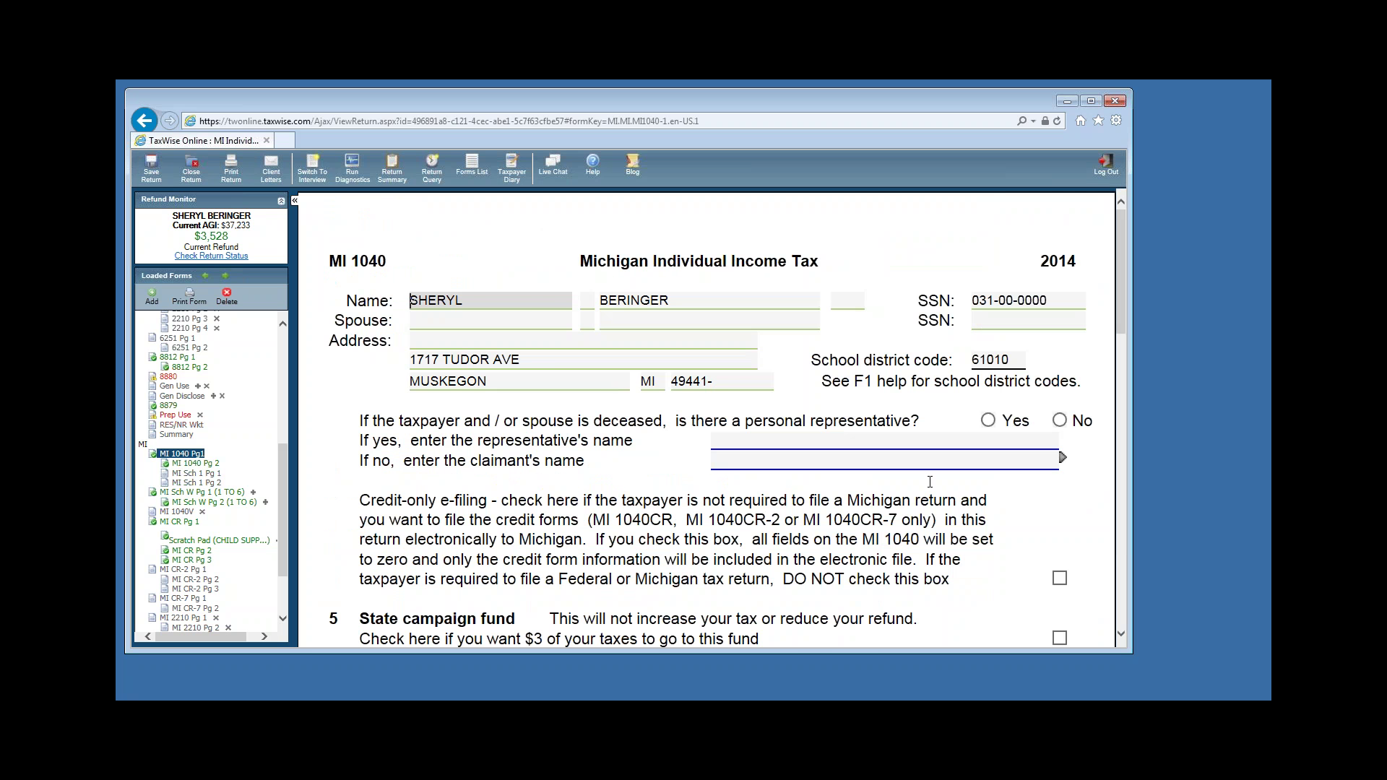
scroll(927, 482, "down", 12)
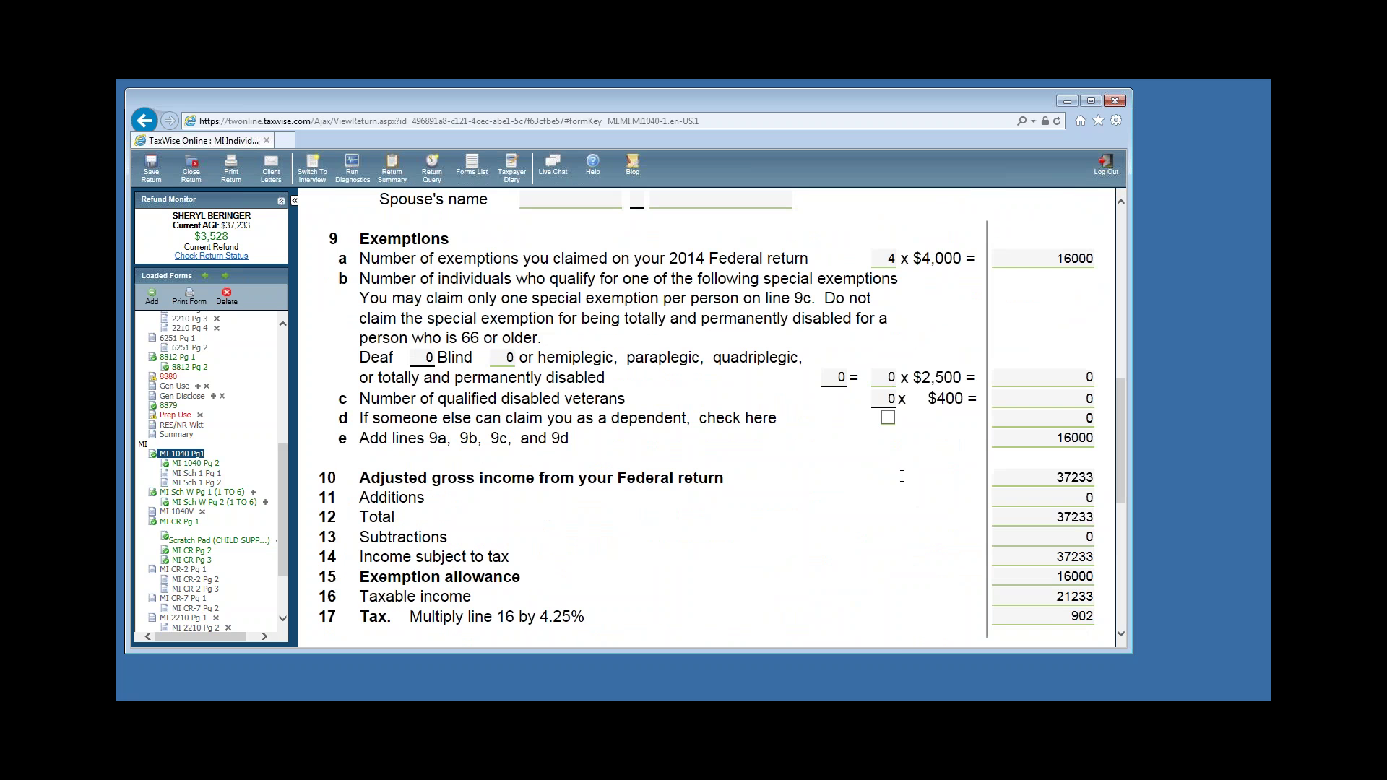
scroll(902, 477, "down", 3)
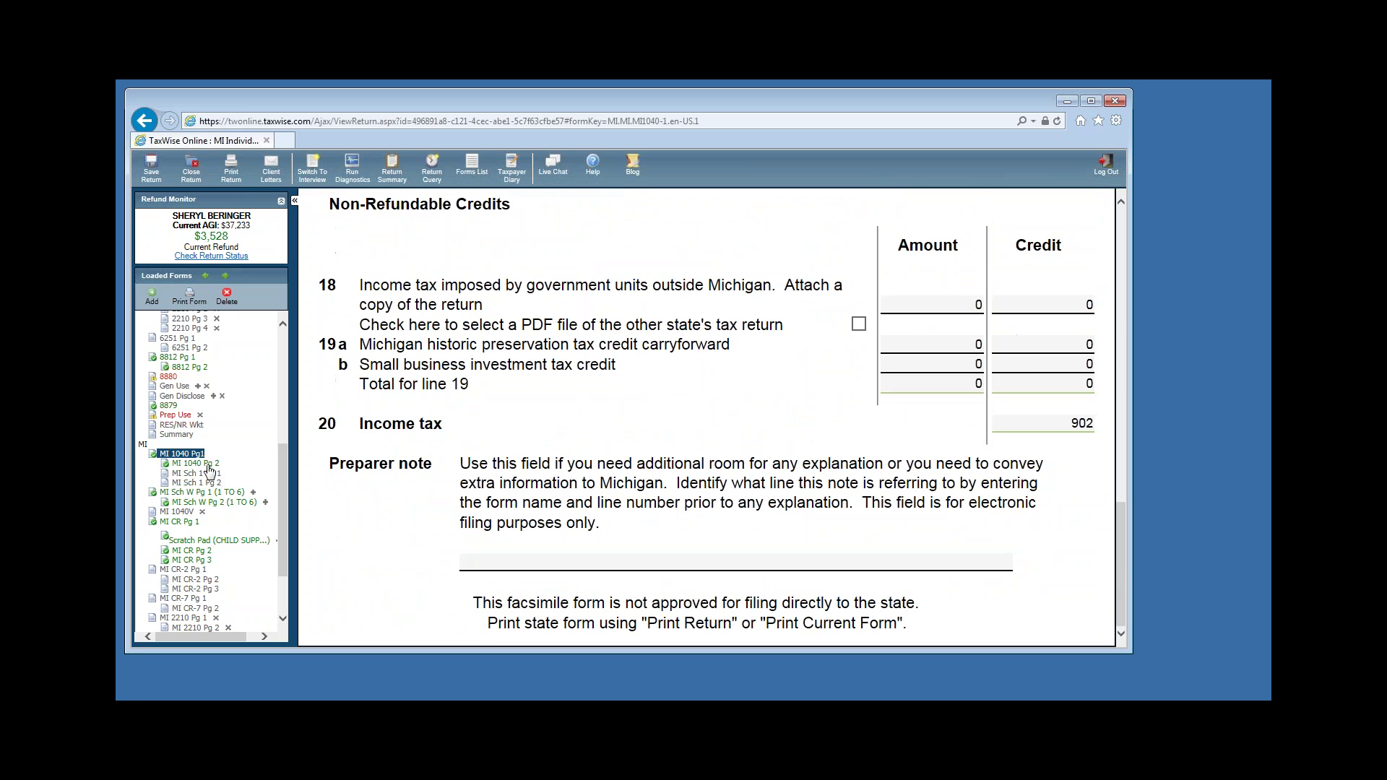
left_click(194, 463)
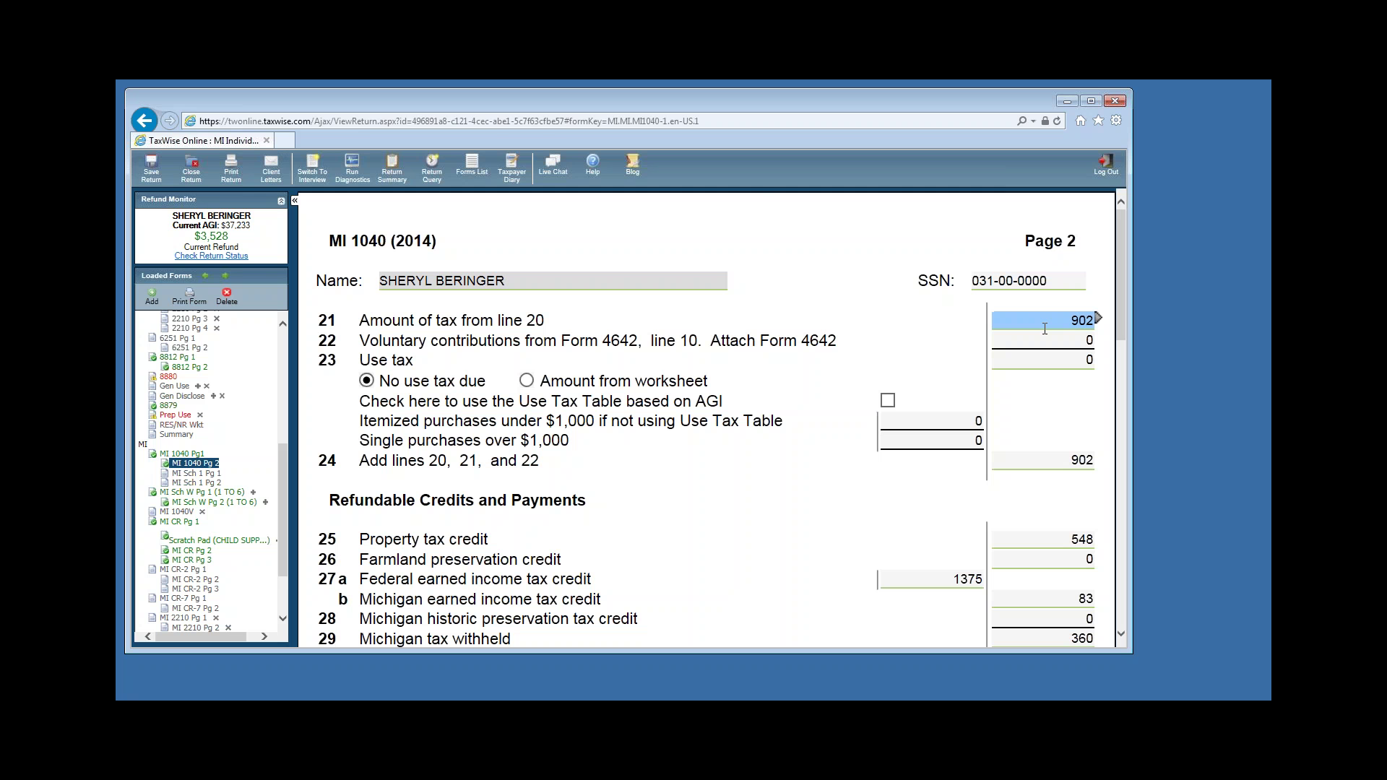
scroll(1056, 433, "down", 2)
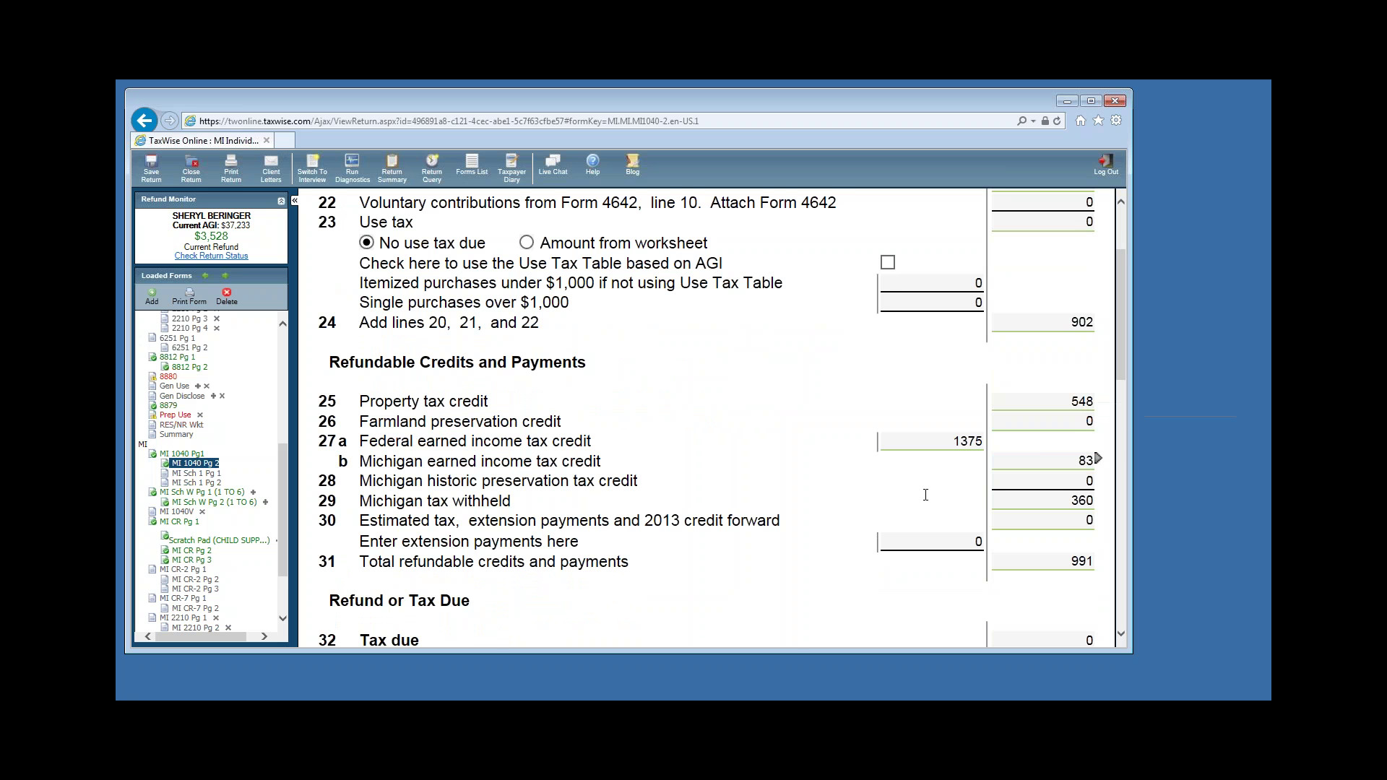
scroll(925, 495, "down", 1)
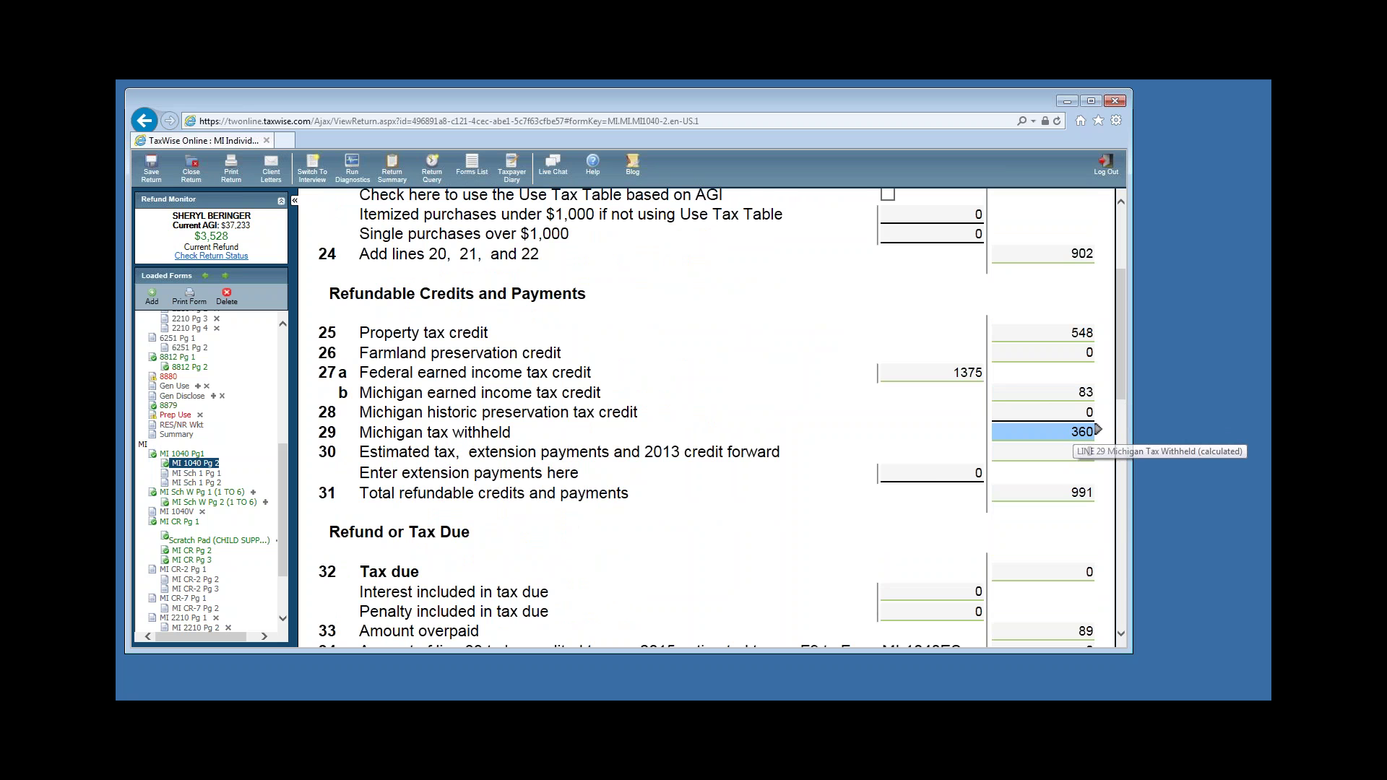
scroll(1081, 443, "down", 2)
left_click(1062, 430)
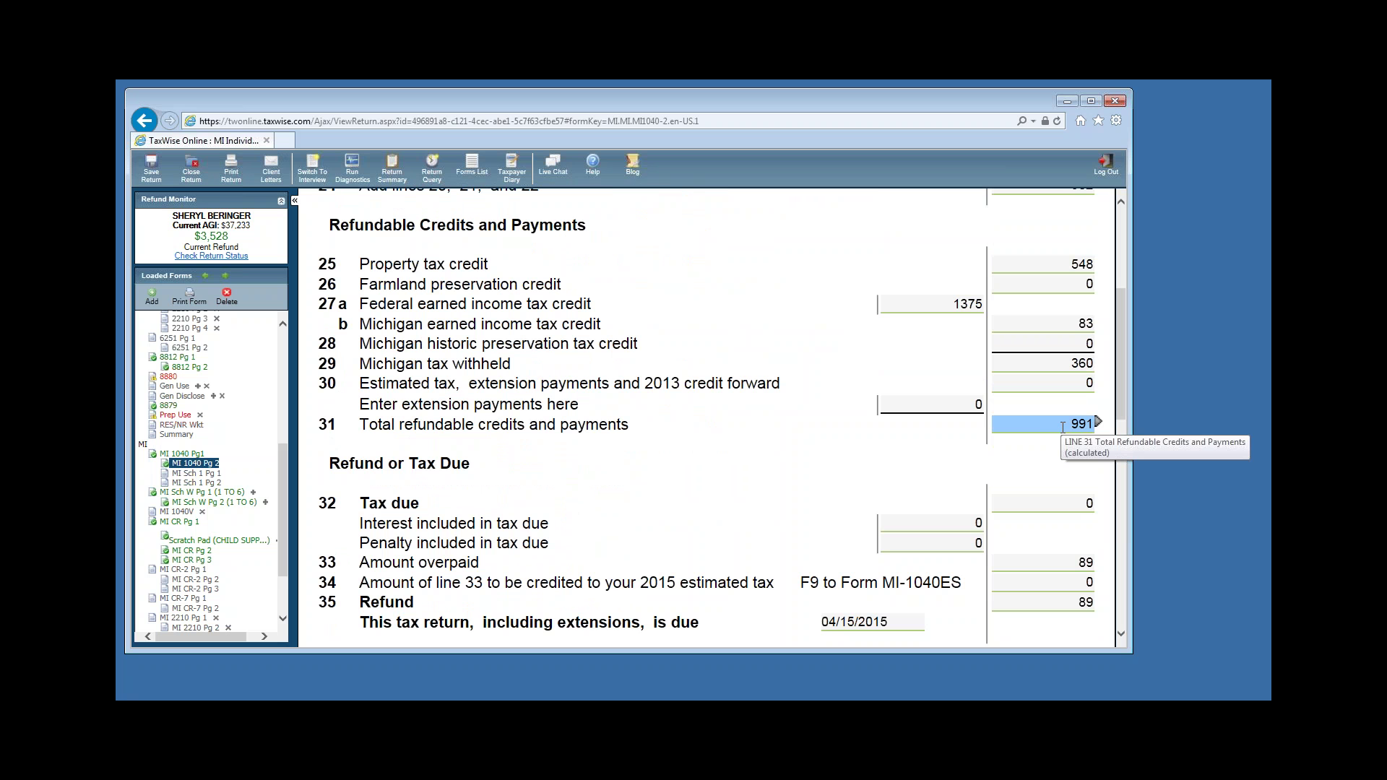
scroll(1063, 428, "up", 2)
left_click(1062, 432)
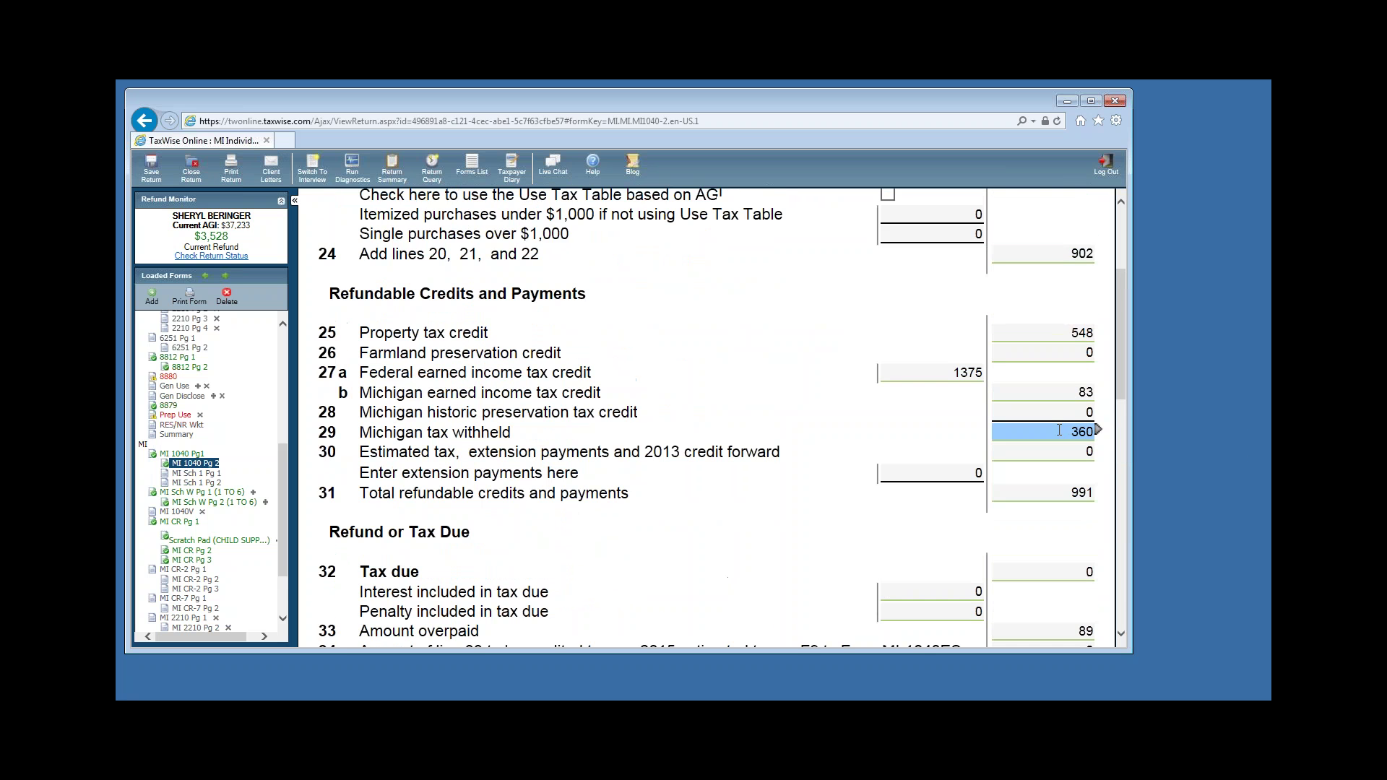
scroll(1063, 432, "up", 2)
left_click(1082, 322)
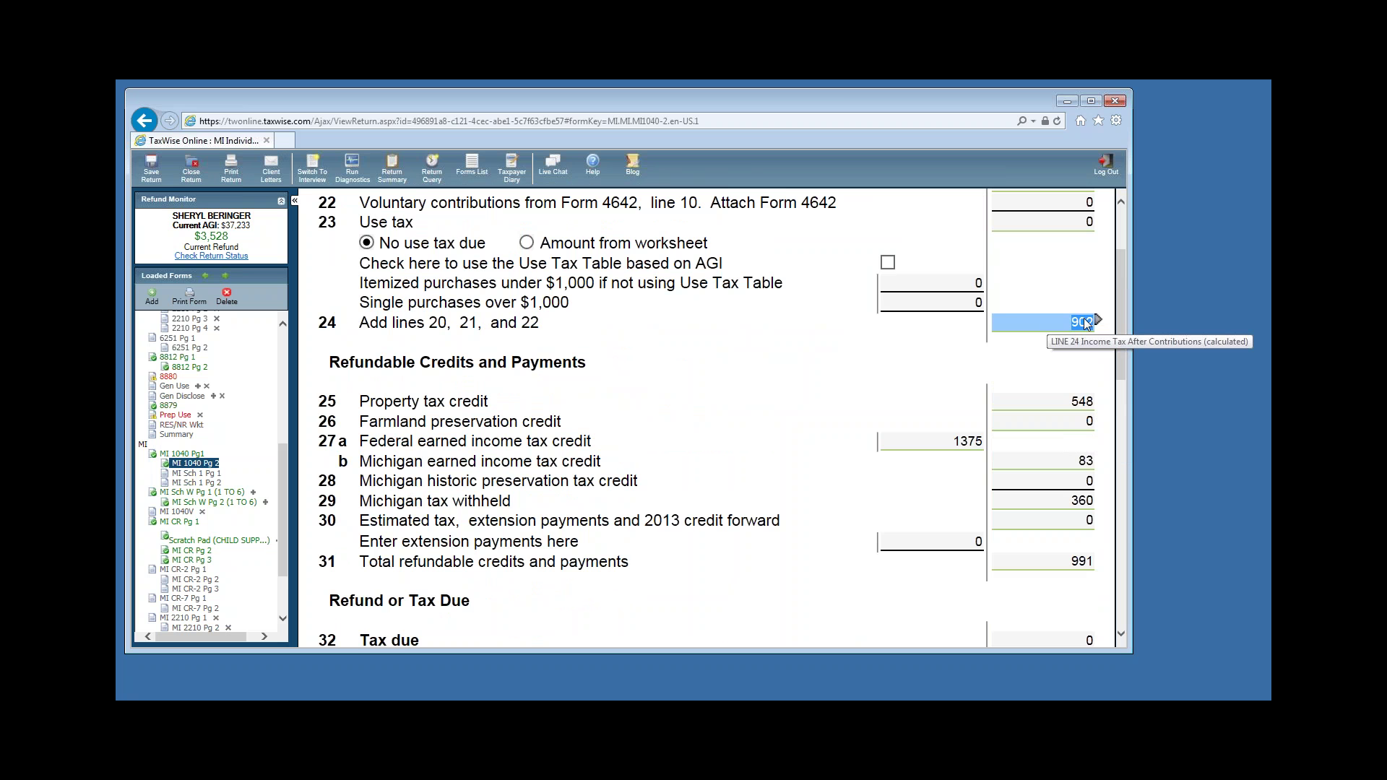
scroll(1089, 344, "down", 2)
scroll(1100, 436, "down", 3)
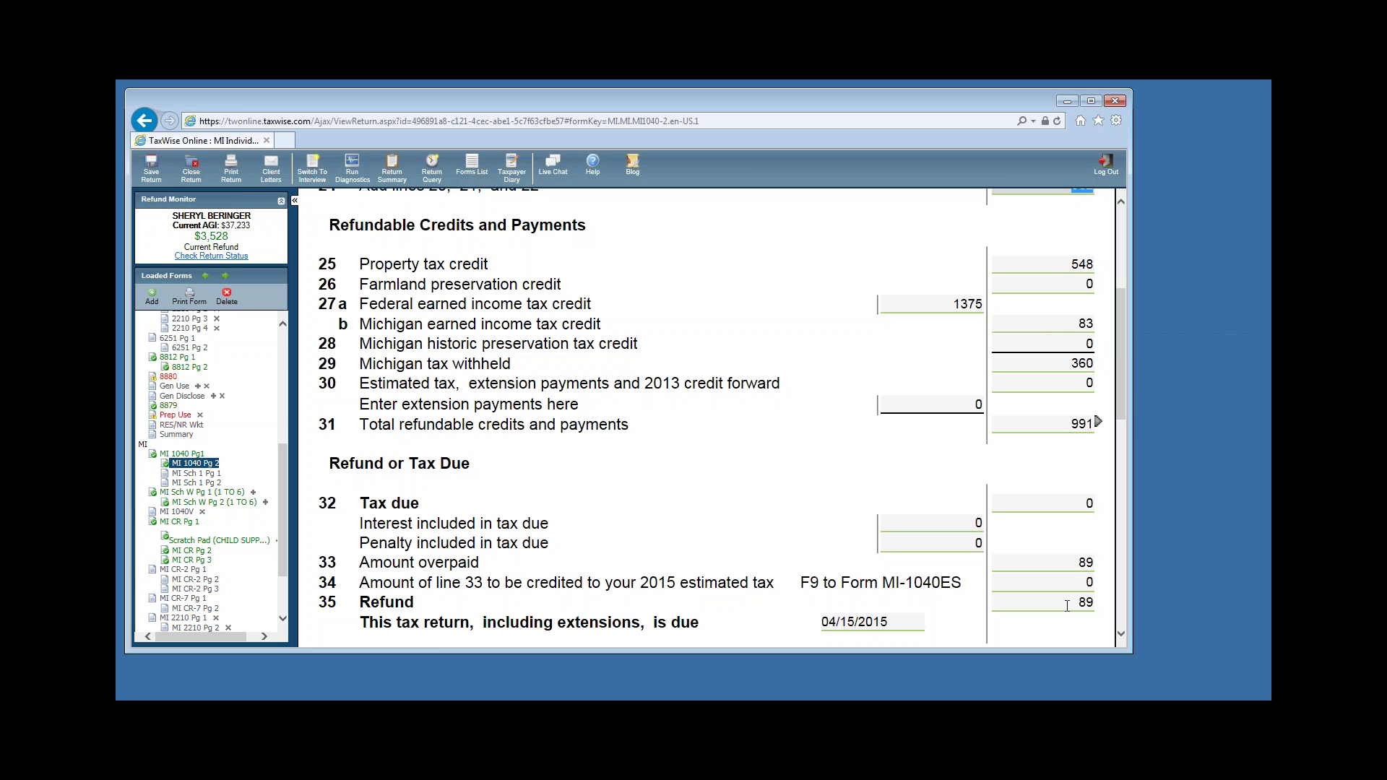
left_click(1068, 563)
scroll(1005, 519, "down", 5)
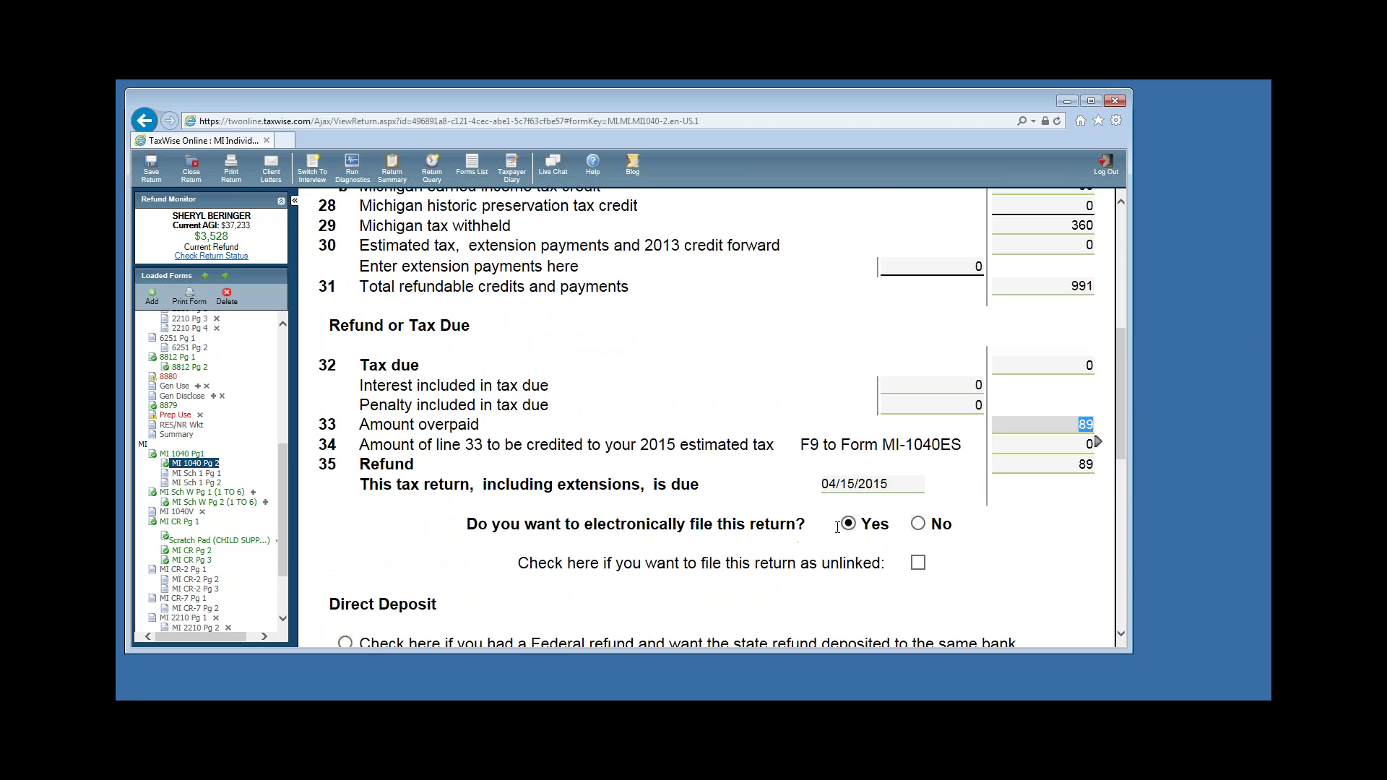
scroll(1034, 551, "down", 5)
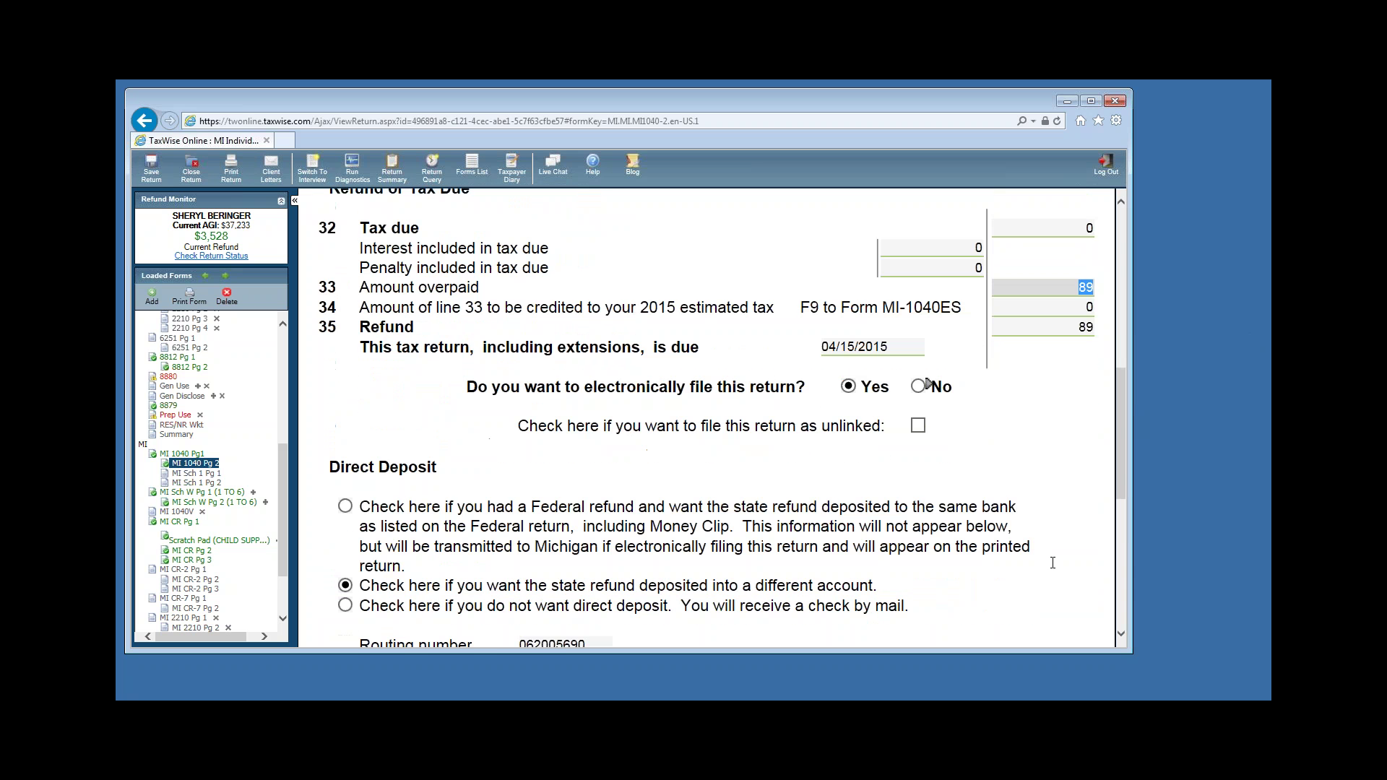
left_click(920, 385)
left_click(852, 385)
left_click(921, 385)
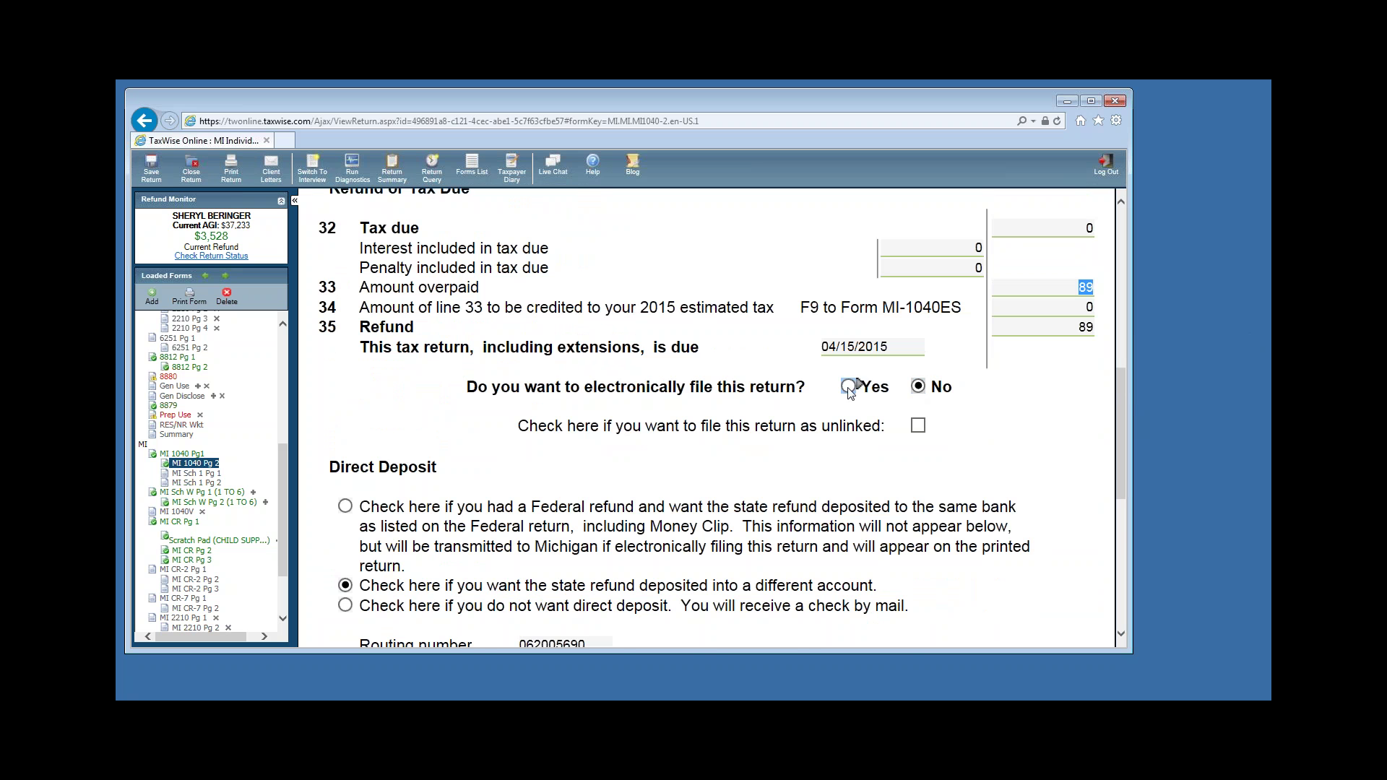
left_click(855, 385)
scroll(968, 492, "down", 5)
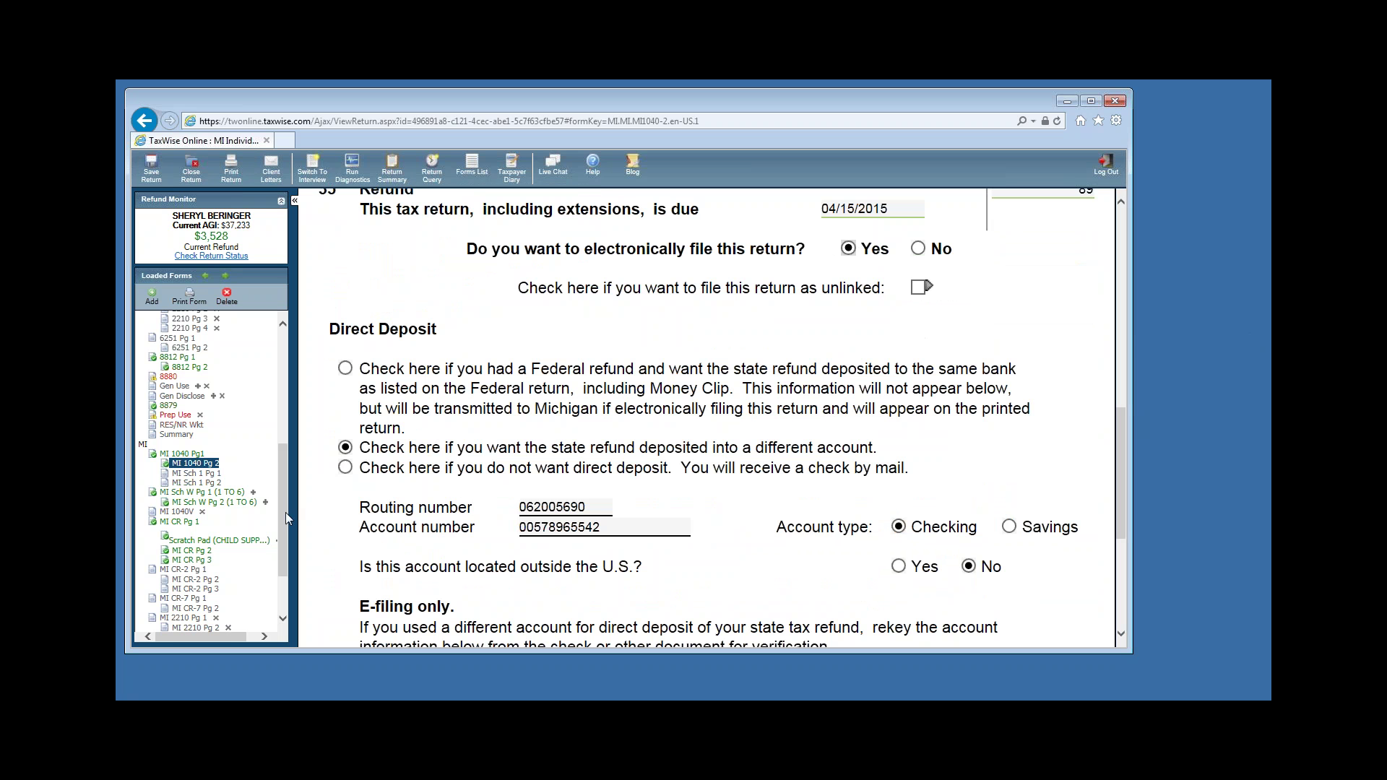
left_click_drag(284, 503, 284, 535)
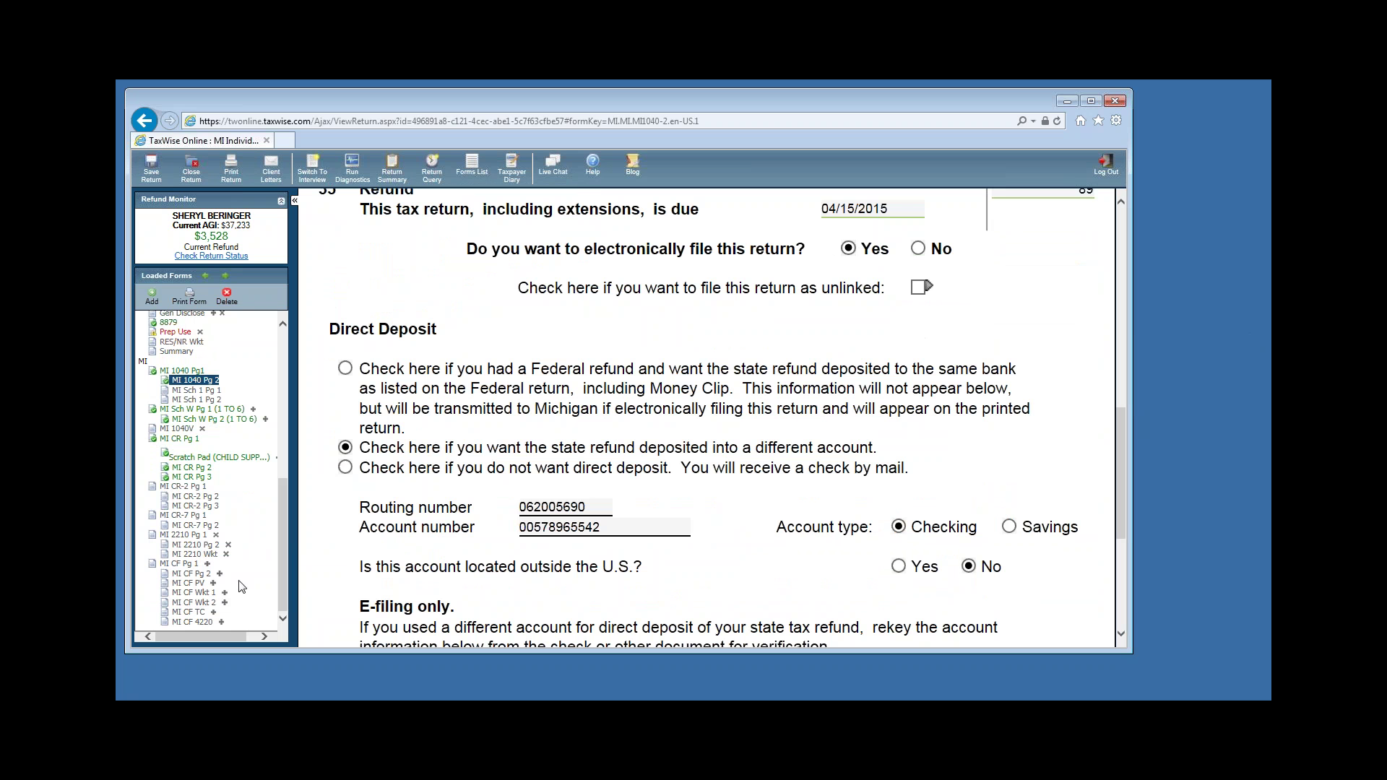
Open CF-1040 page 1, search 'CF' in Add a Form without adding, and scroll to the city checkboxes.
left_click(176, 564)
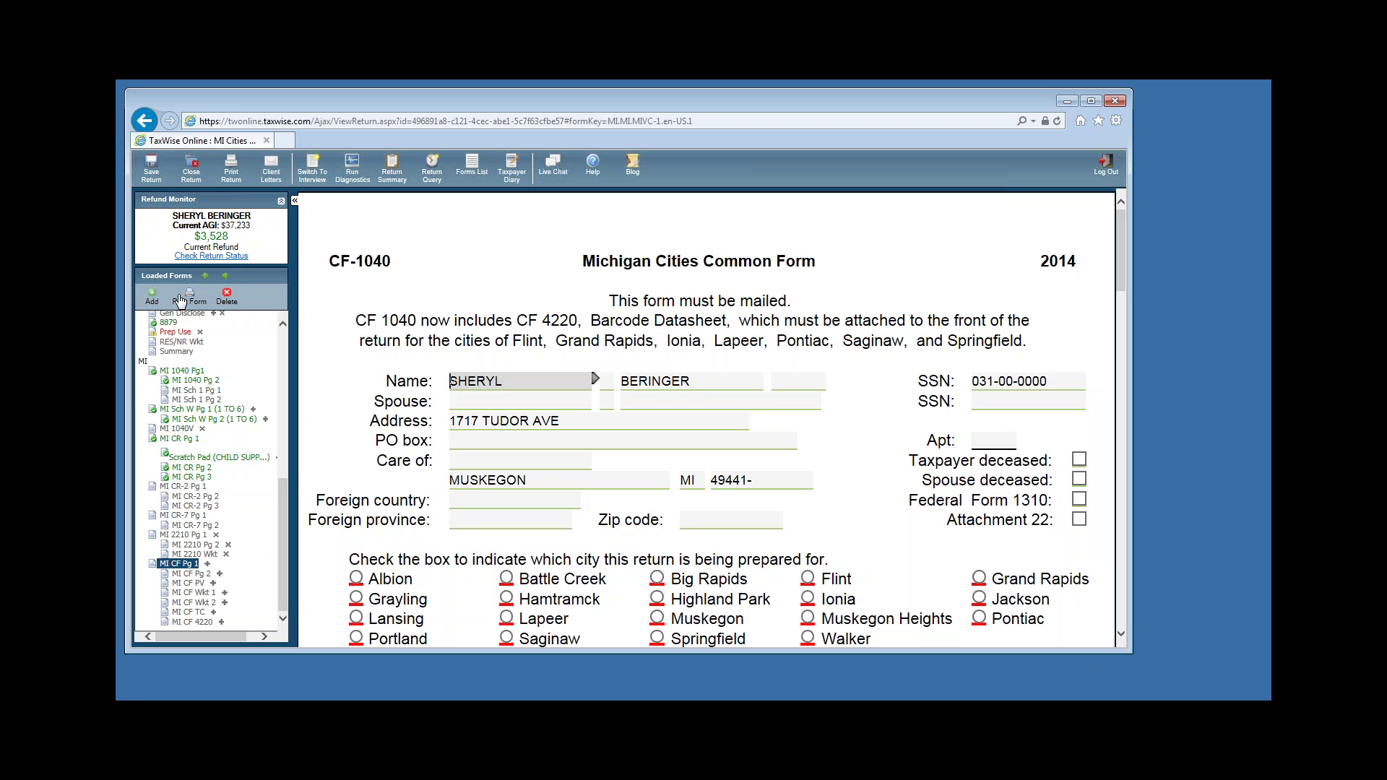
left_click_drag(284, 518, 290, 487)
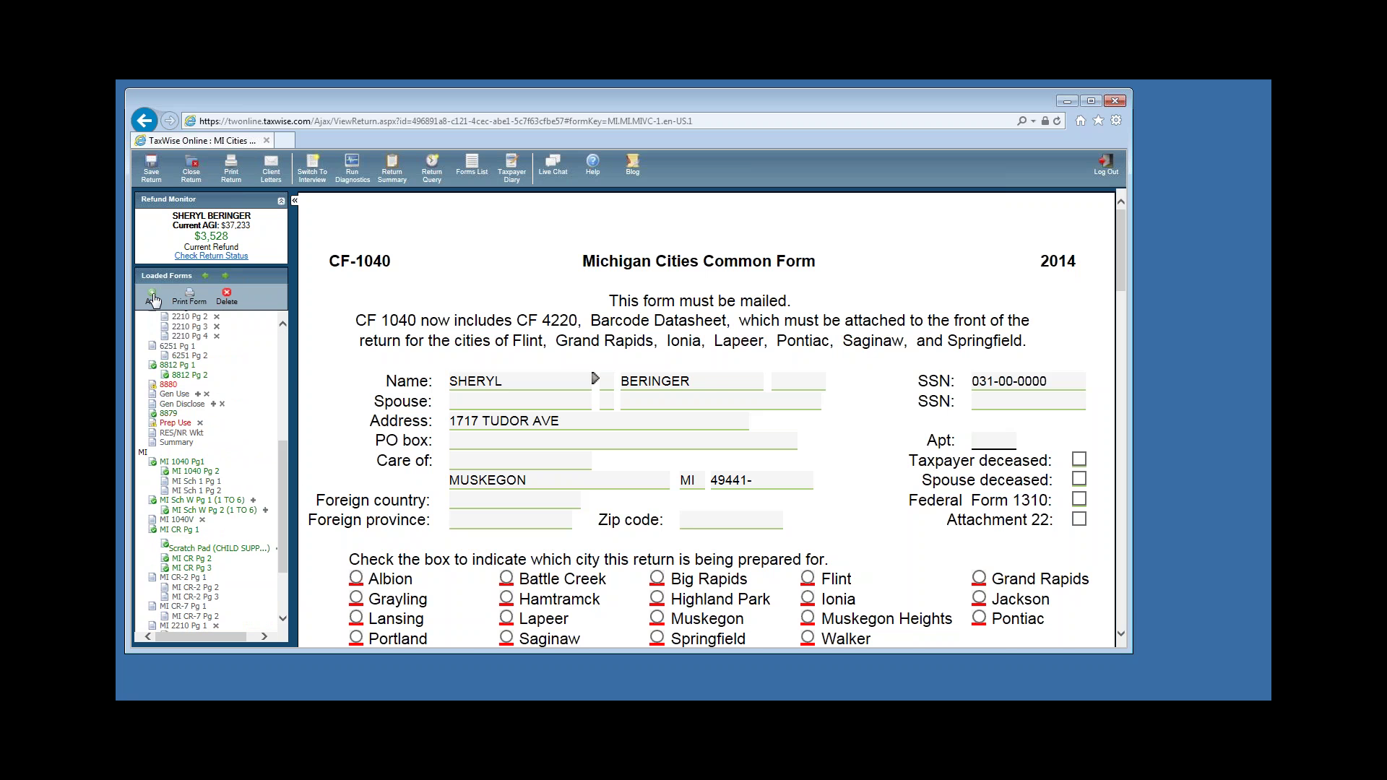
left_click(153, 297)
left_click(539, 330)
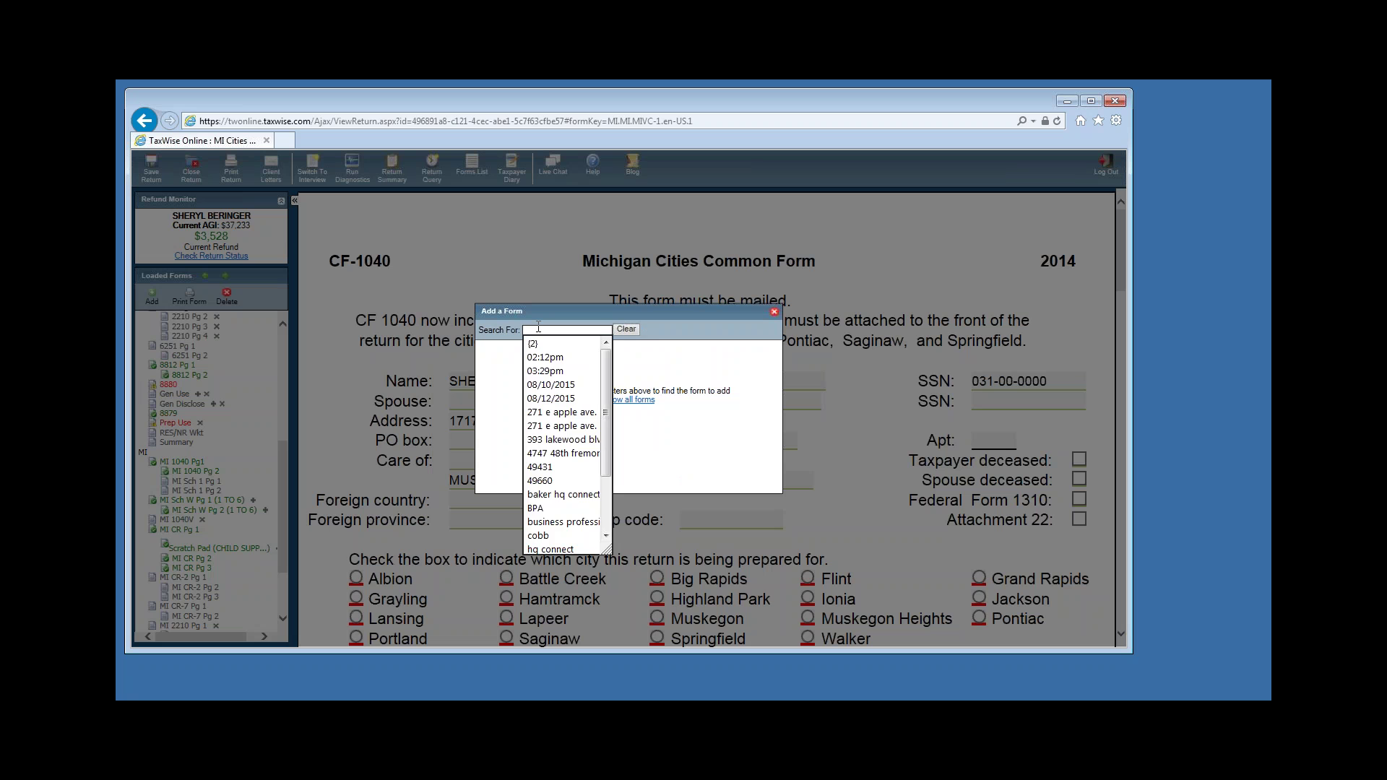
type("CF")
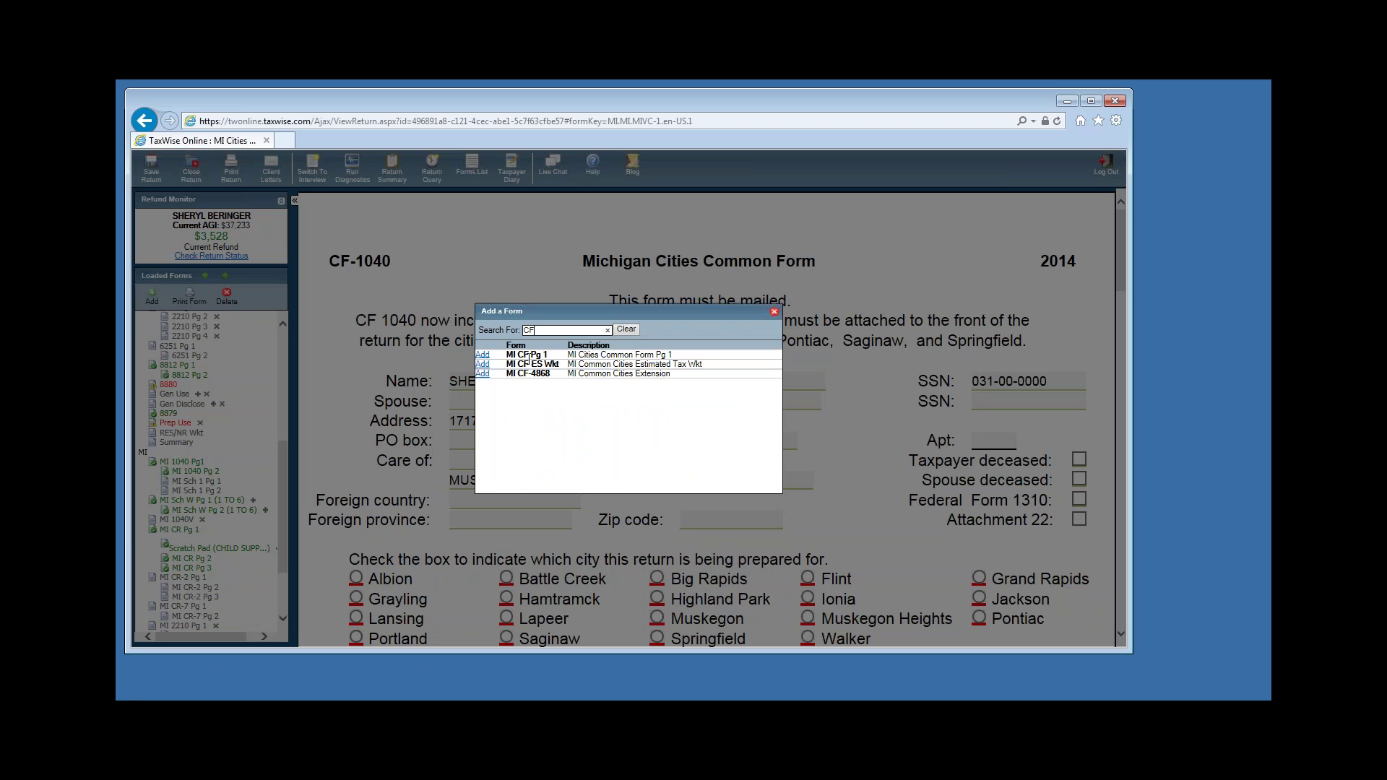
left_click(772, 310)
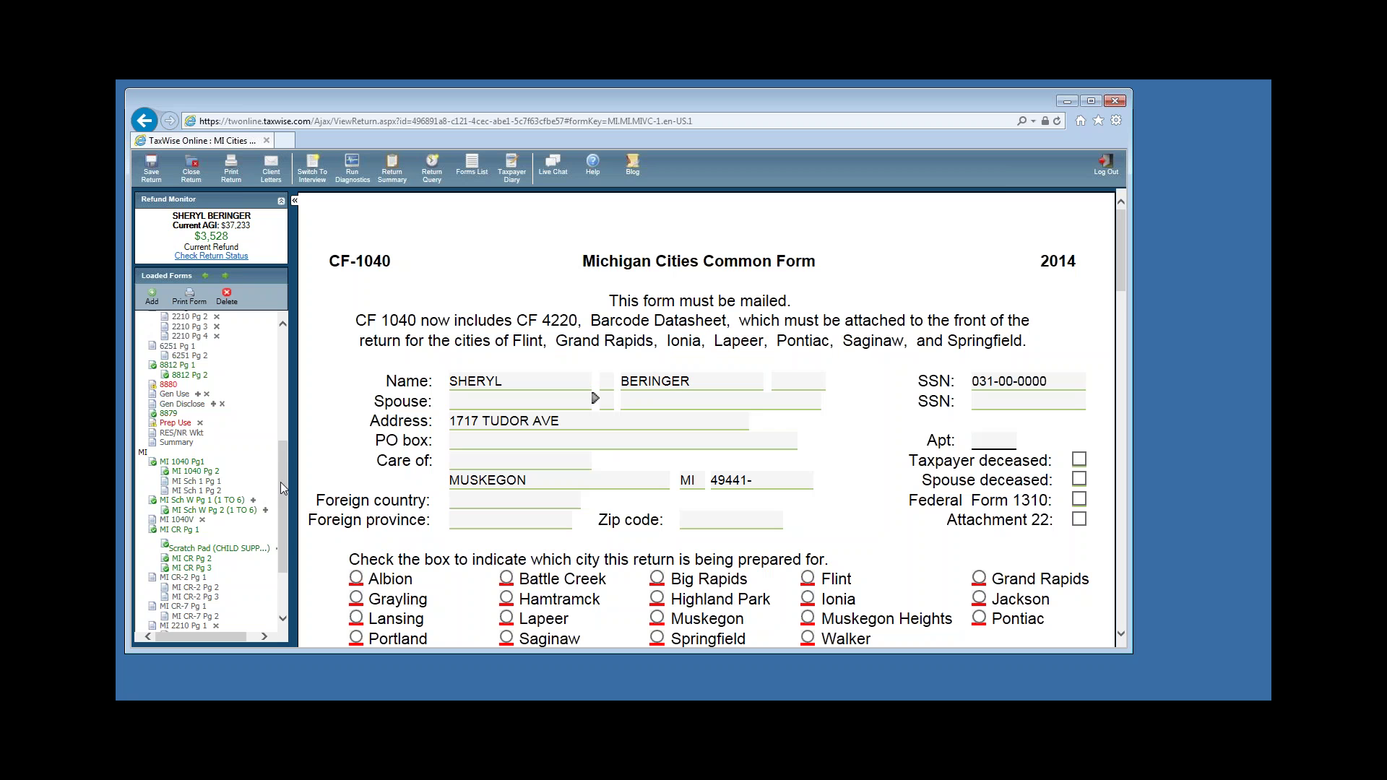
scroll(283, 489, "down", 3)
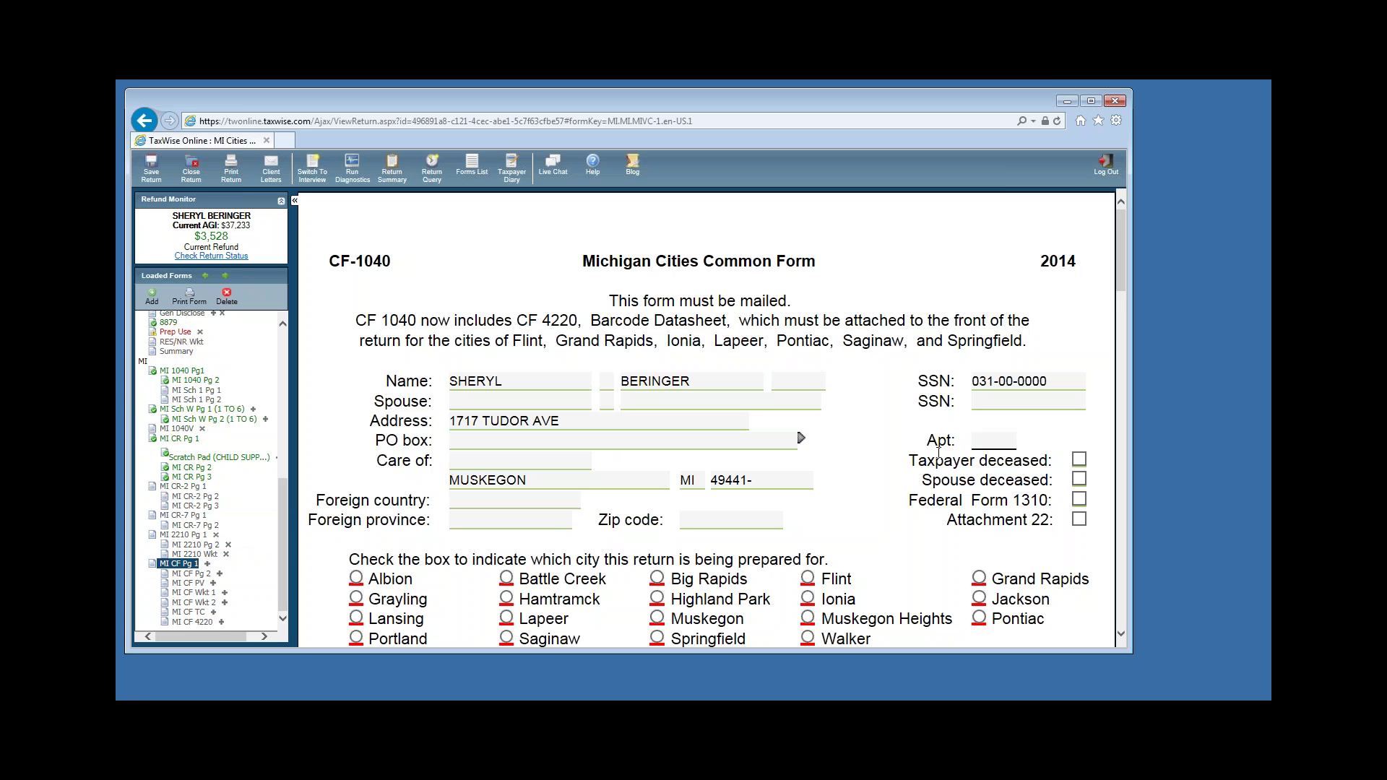
scroll(939, 452, "down", 2)
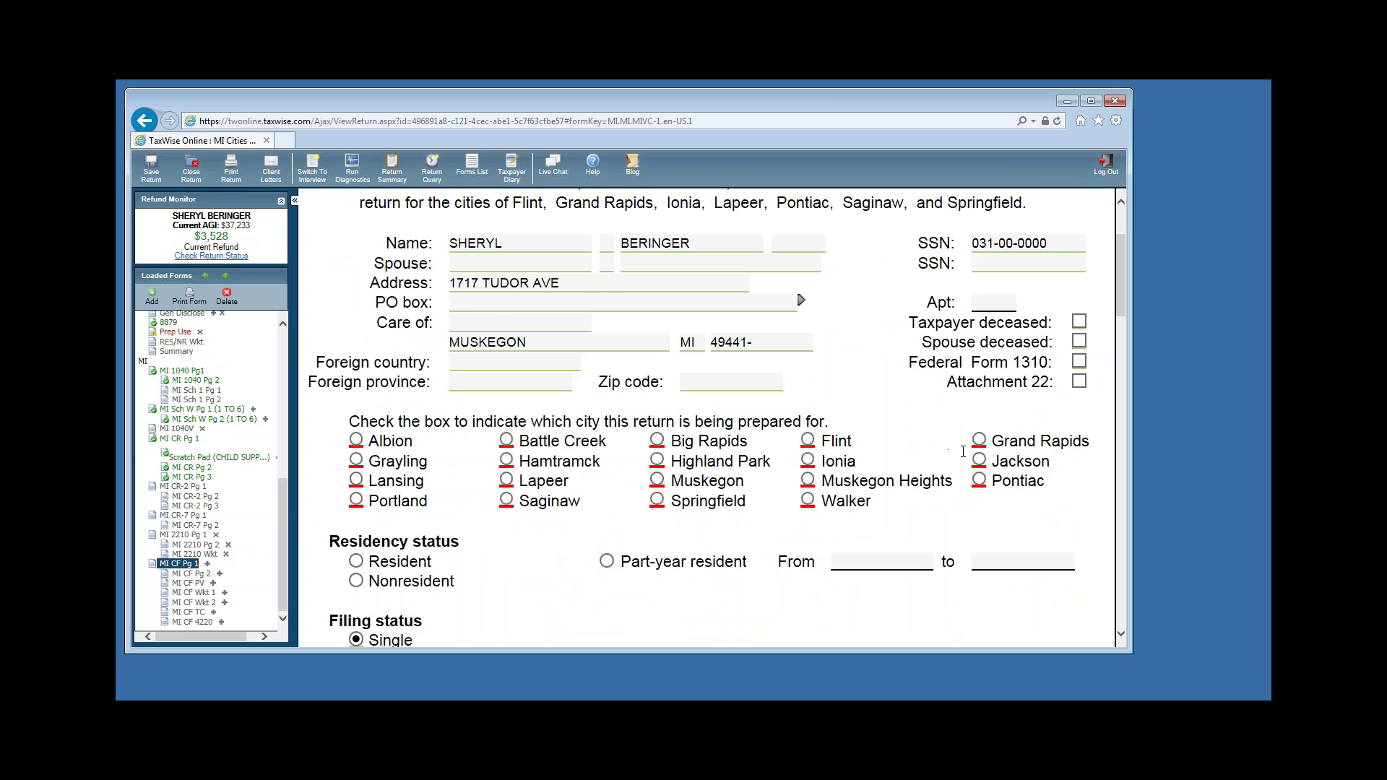
Set the city return to Muskegon with Resident status.
left_click(657, 481)
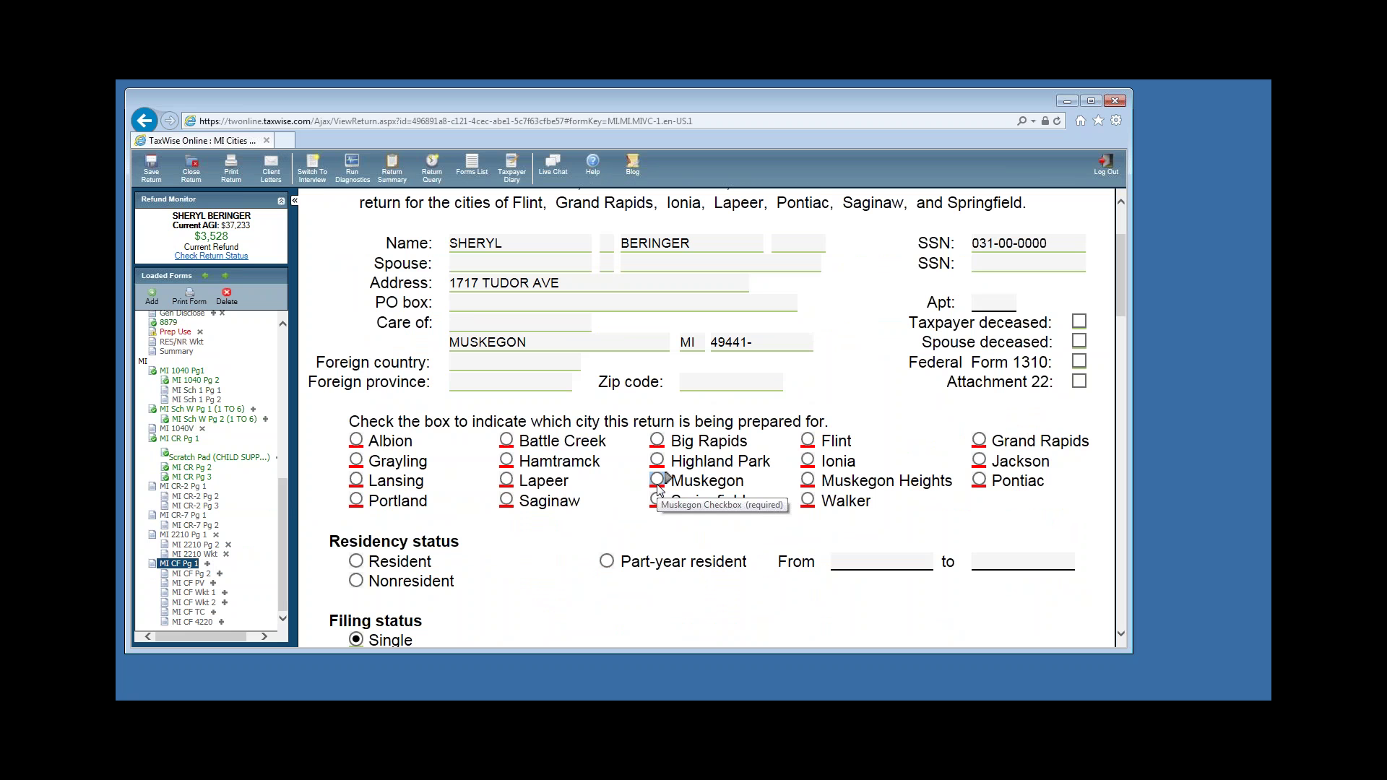
left_click(657, 481)
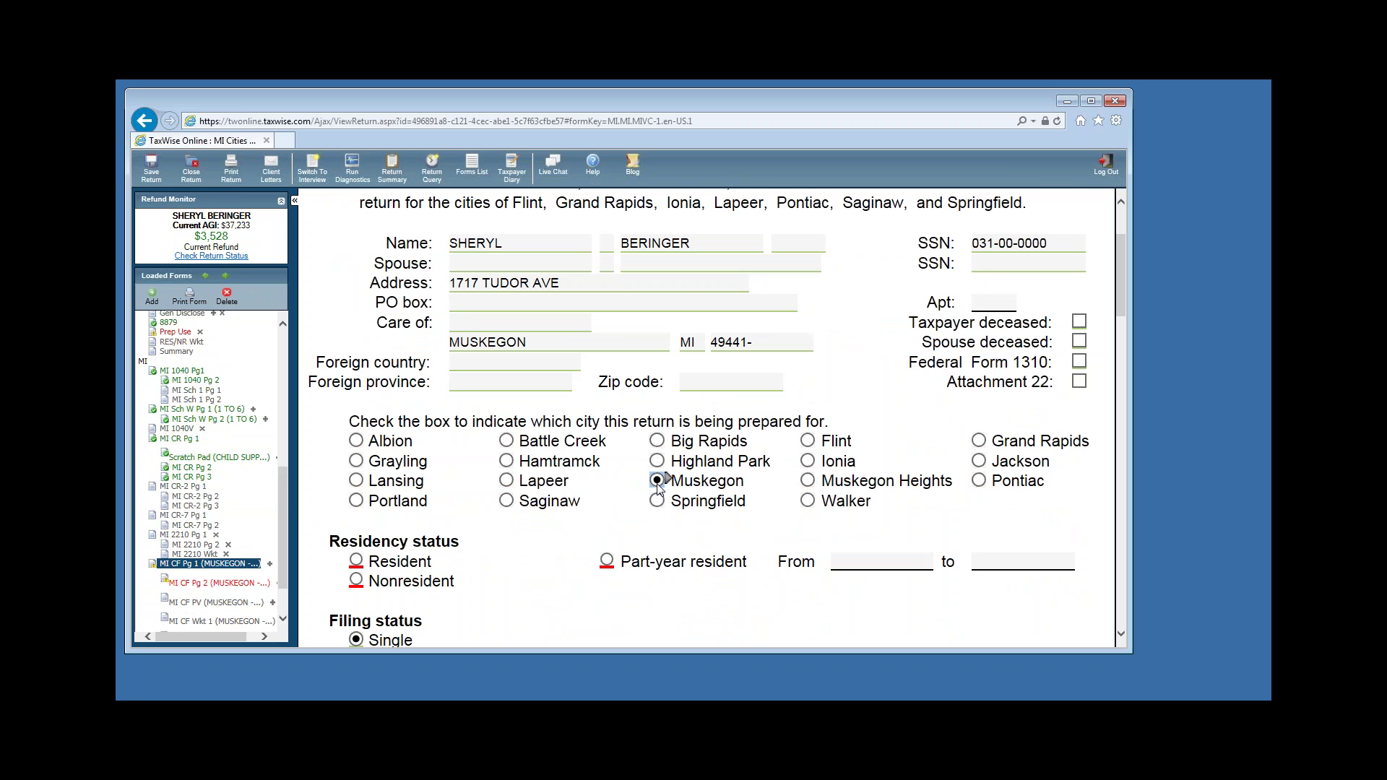
left_click(357, 562)
Review lines 20–23 down to the city tax of 328 and the 344 employer withholding.
scroll(680, 573, "down", 5)
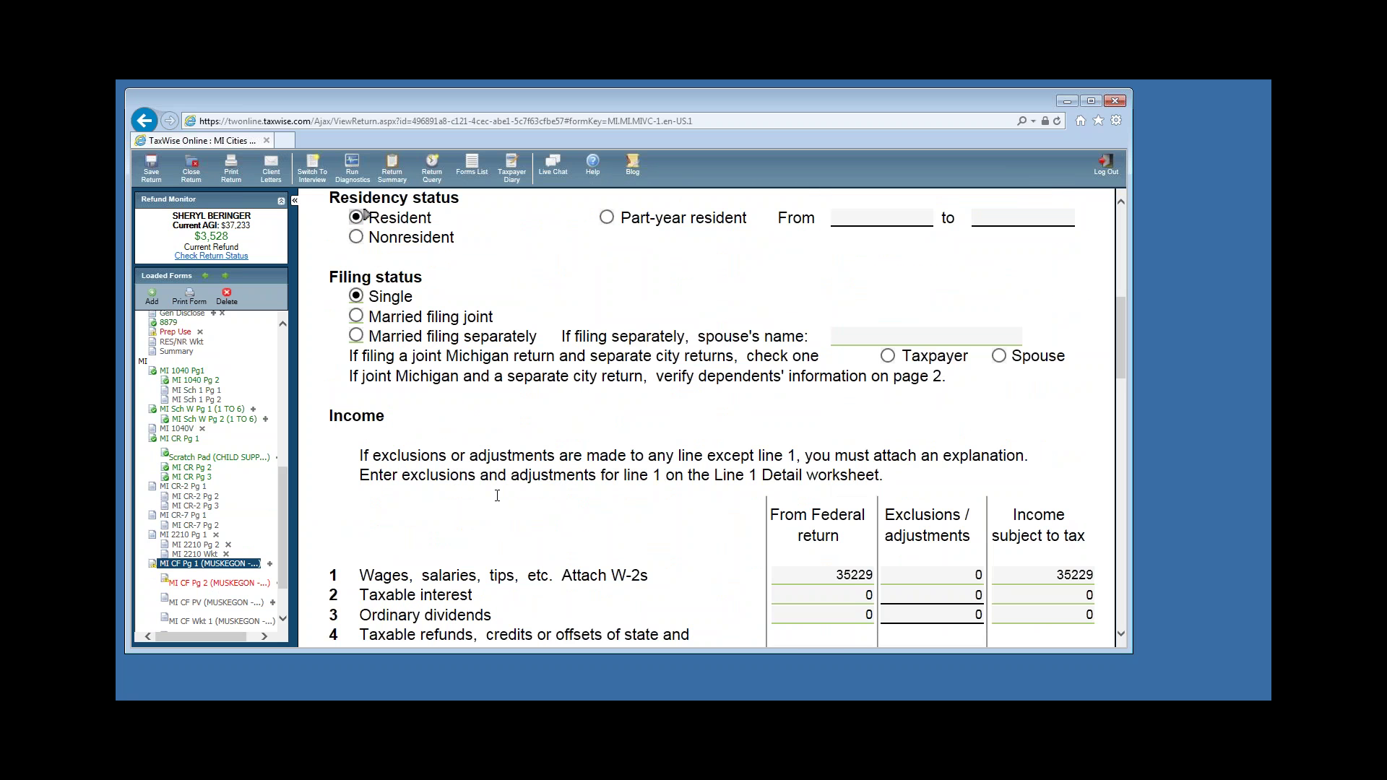
scroll(886, 481, "down", 4)
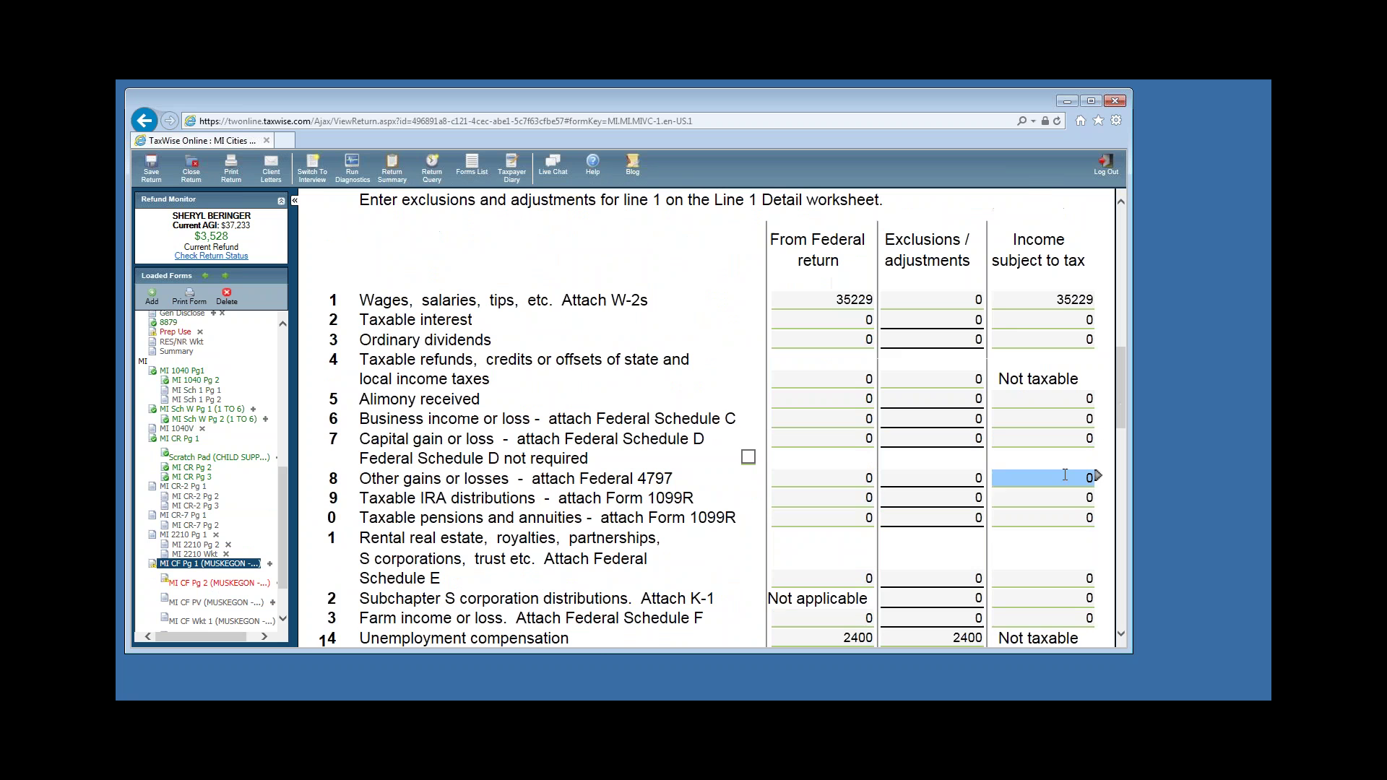
scroll(1032, 563, "down", 6)
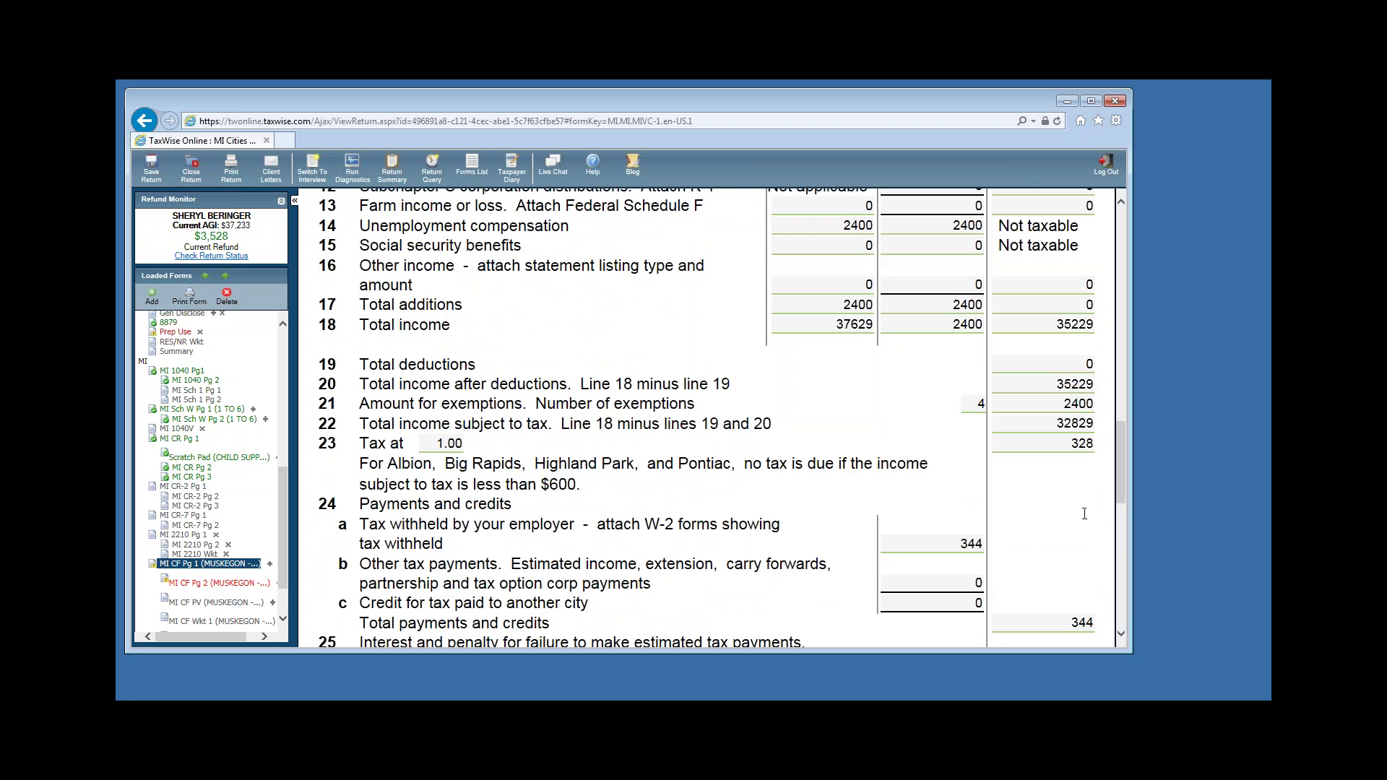
left_click(1055, 386)
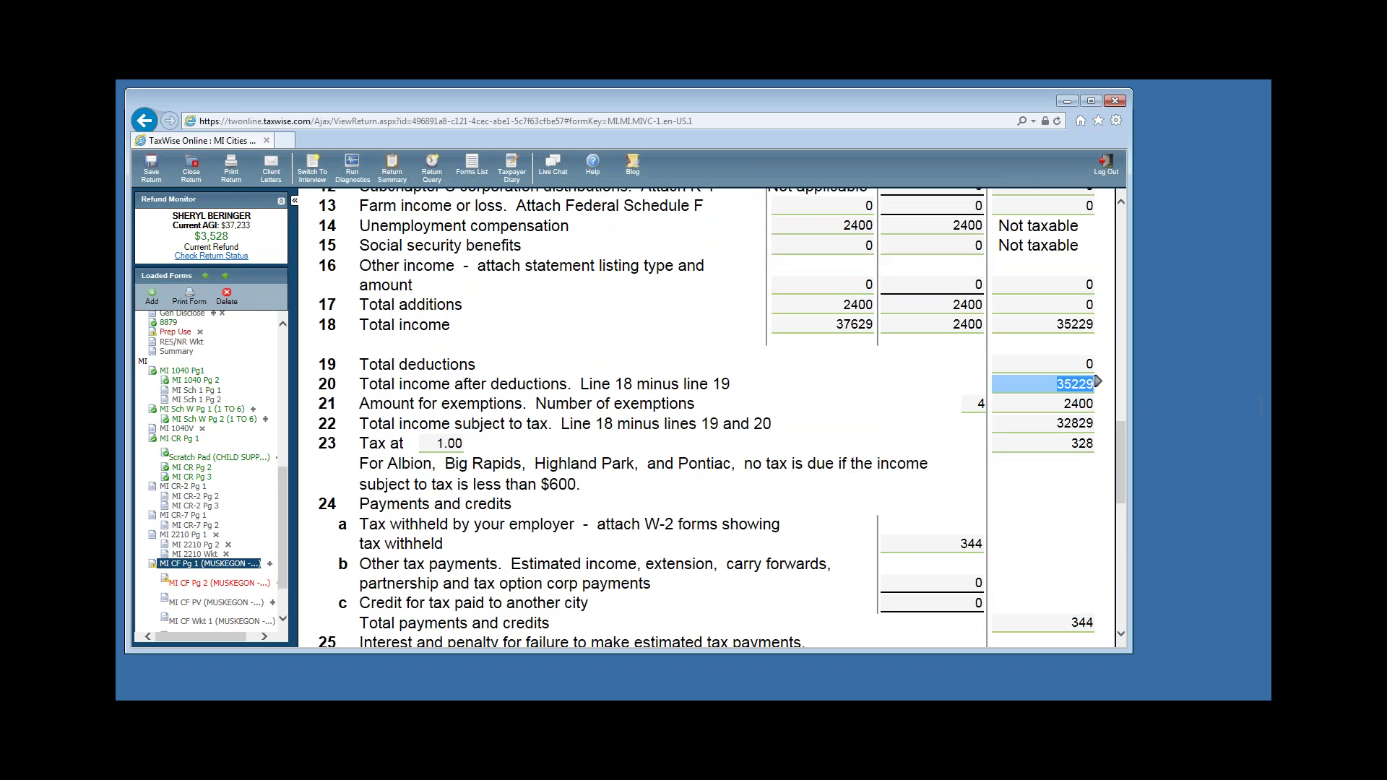
left_click(1056, 405)
left_click(1046, 425)
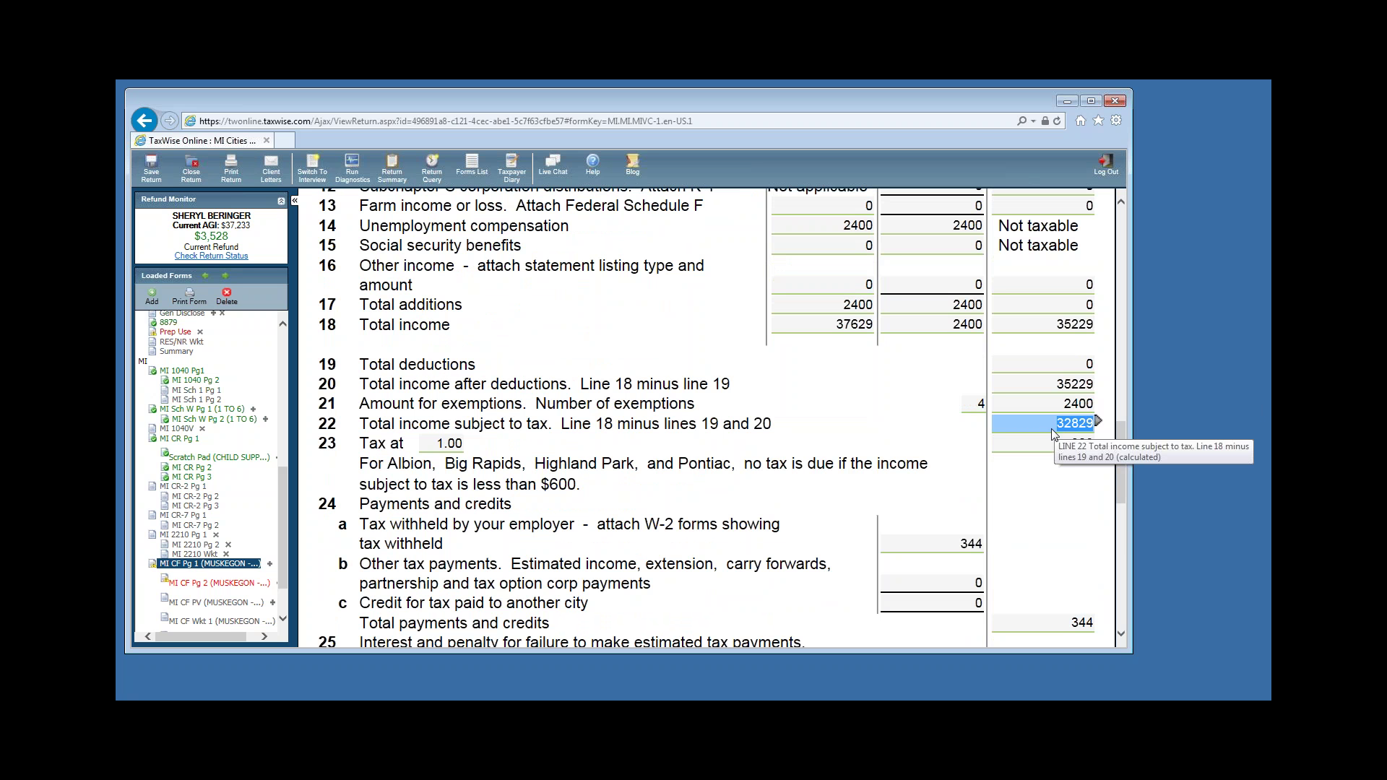
left_click(1050, 448)
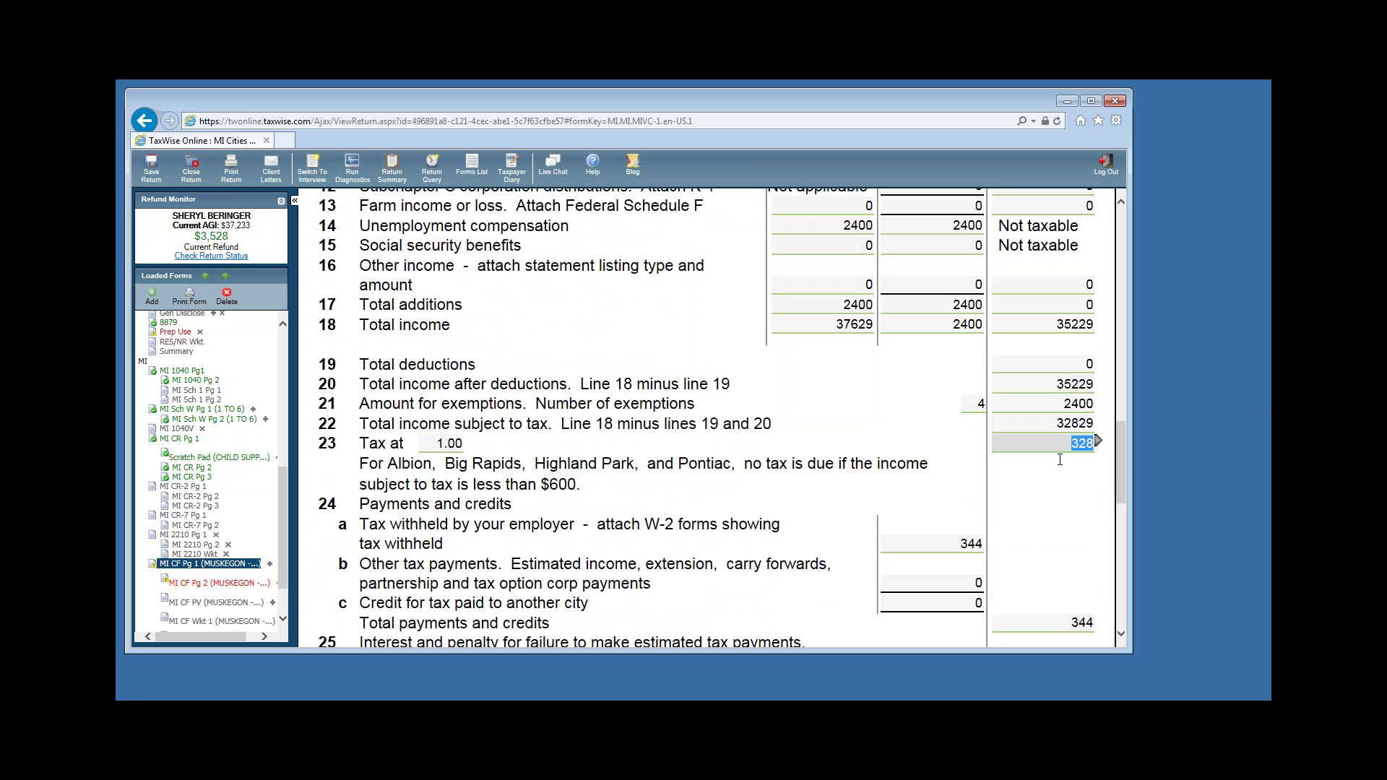
left_click(948, 549)
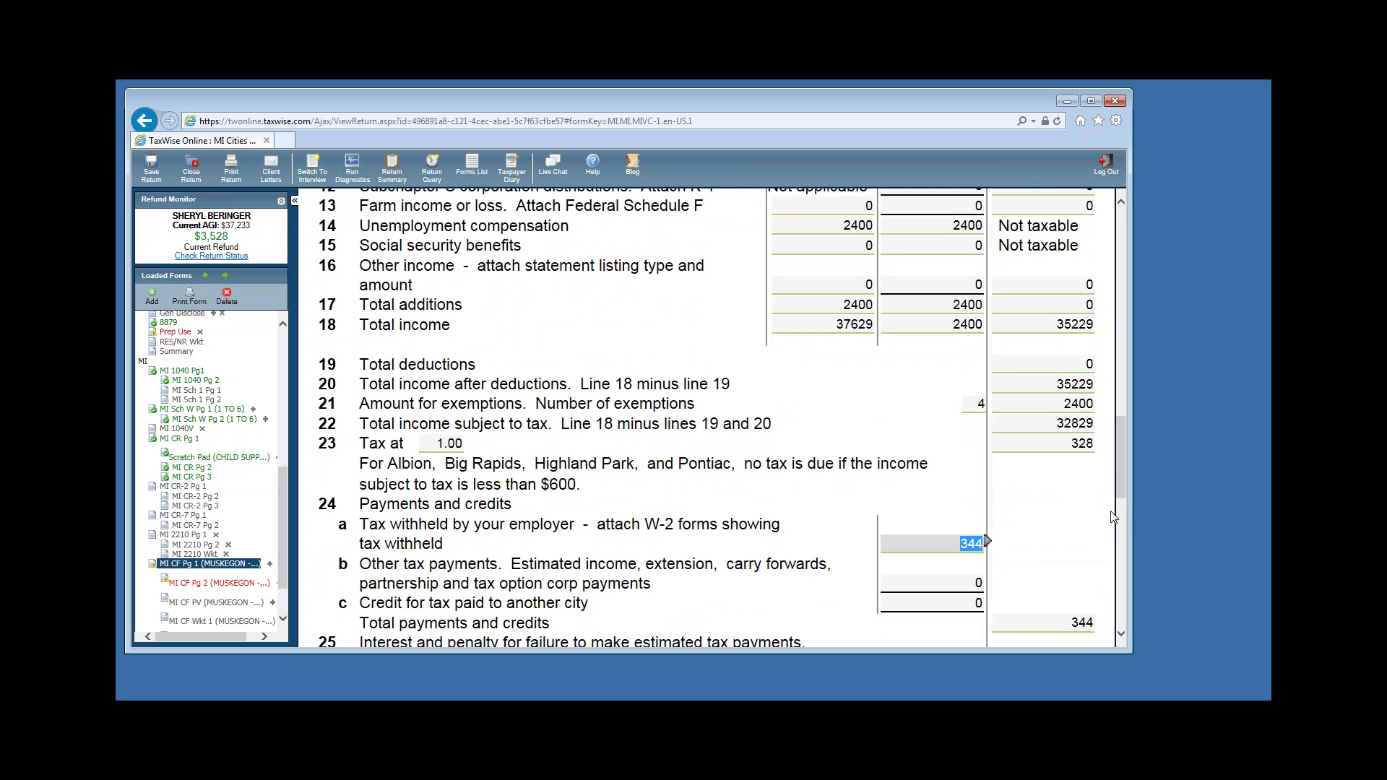
Check the line 27 overpayment of 16 and move down to direct deposit.
scroll(1112, 518, "down", 5)
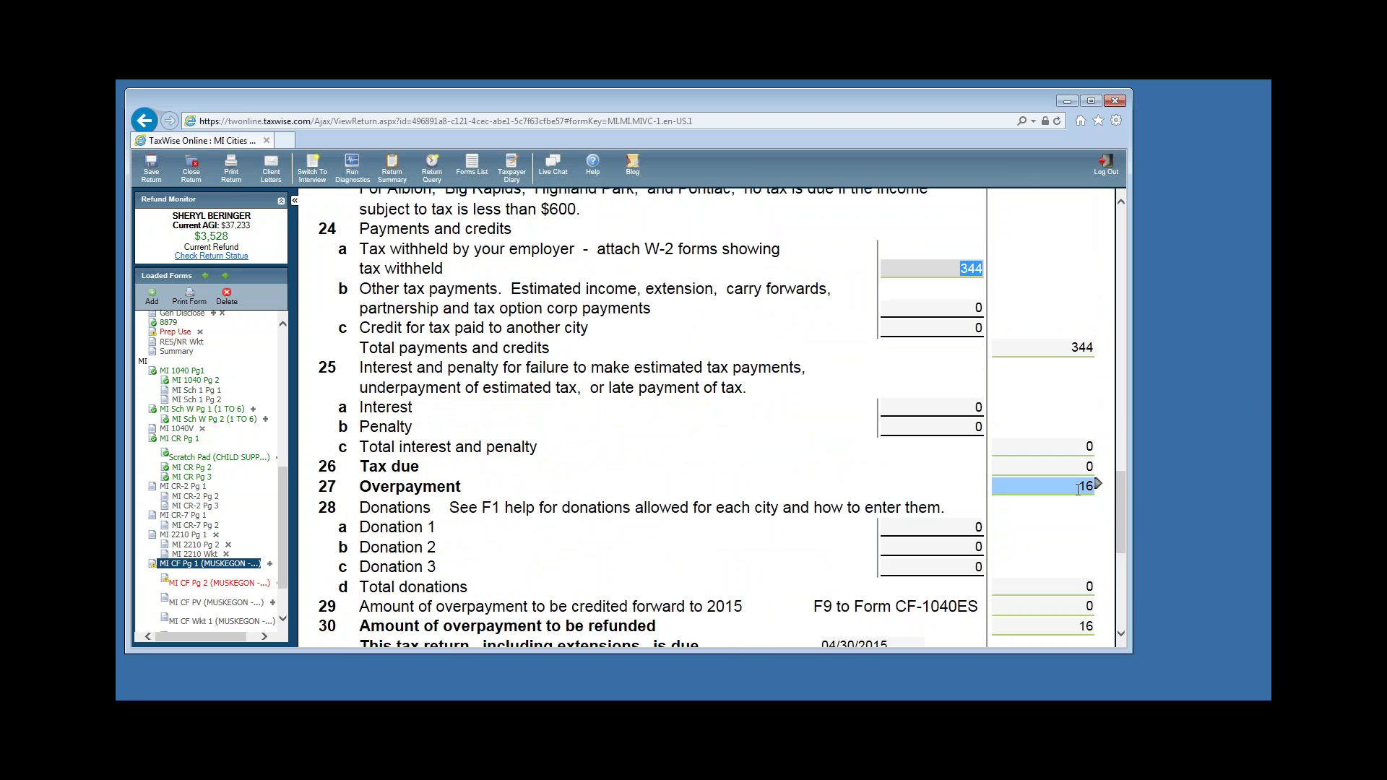
scroll(1078, 490, "up", 1)
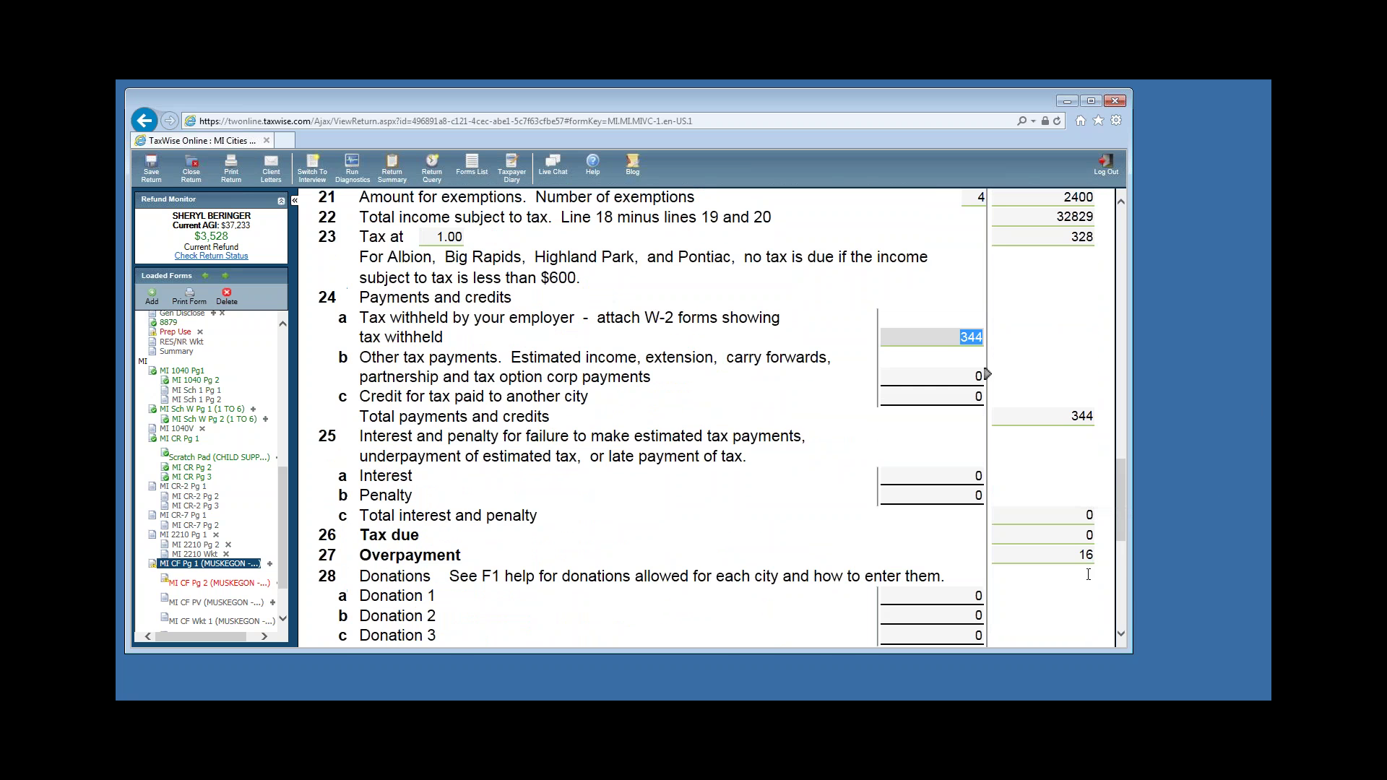
left_click(1082, 555)
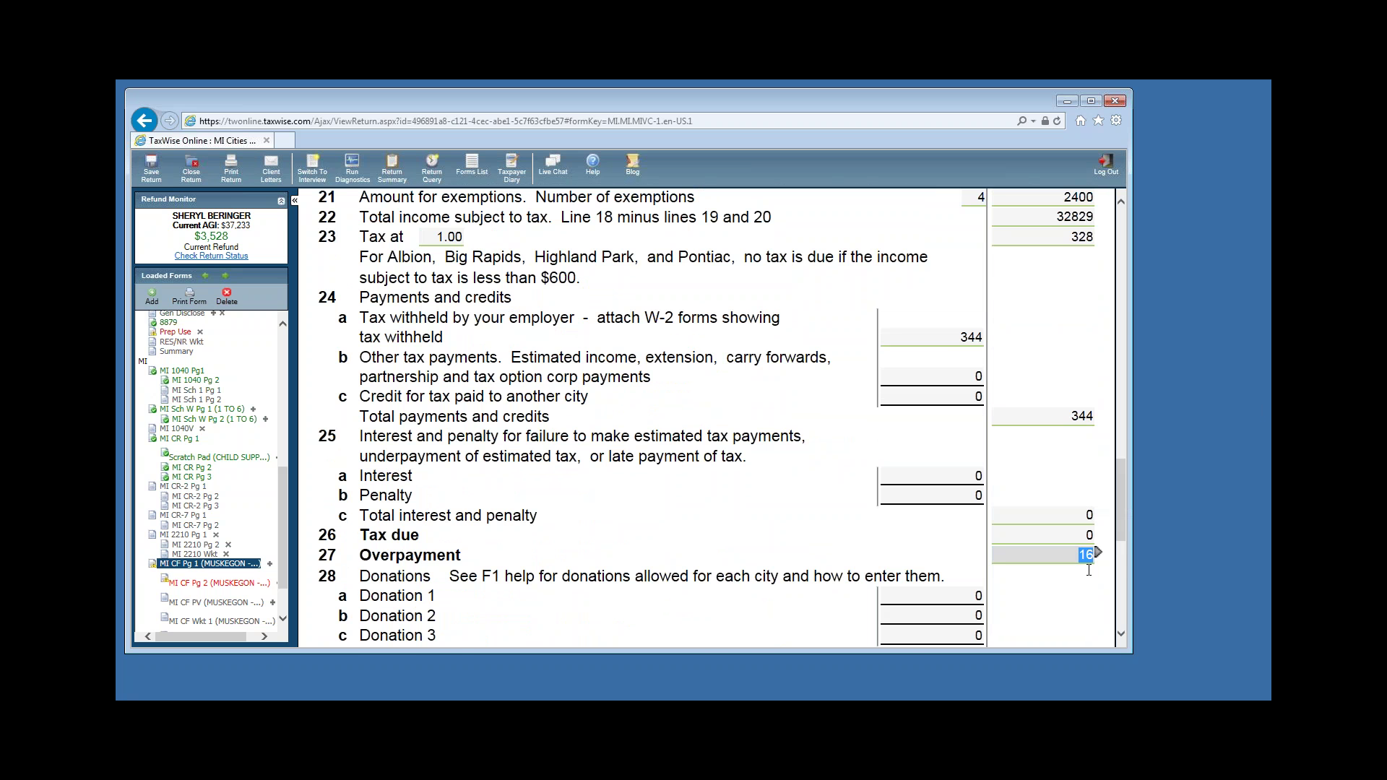
scroll(1084, 570, "down", 2)
scroll(1081, 570, "down", 4)
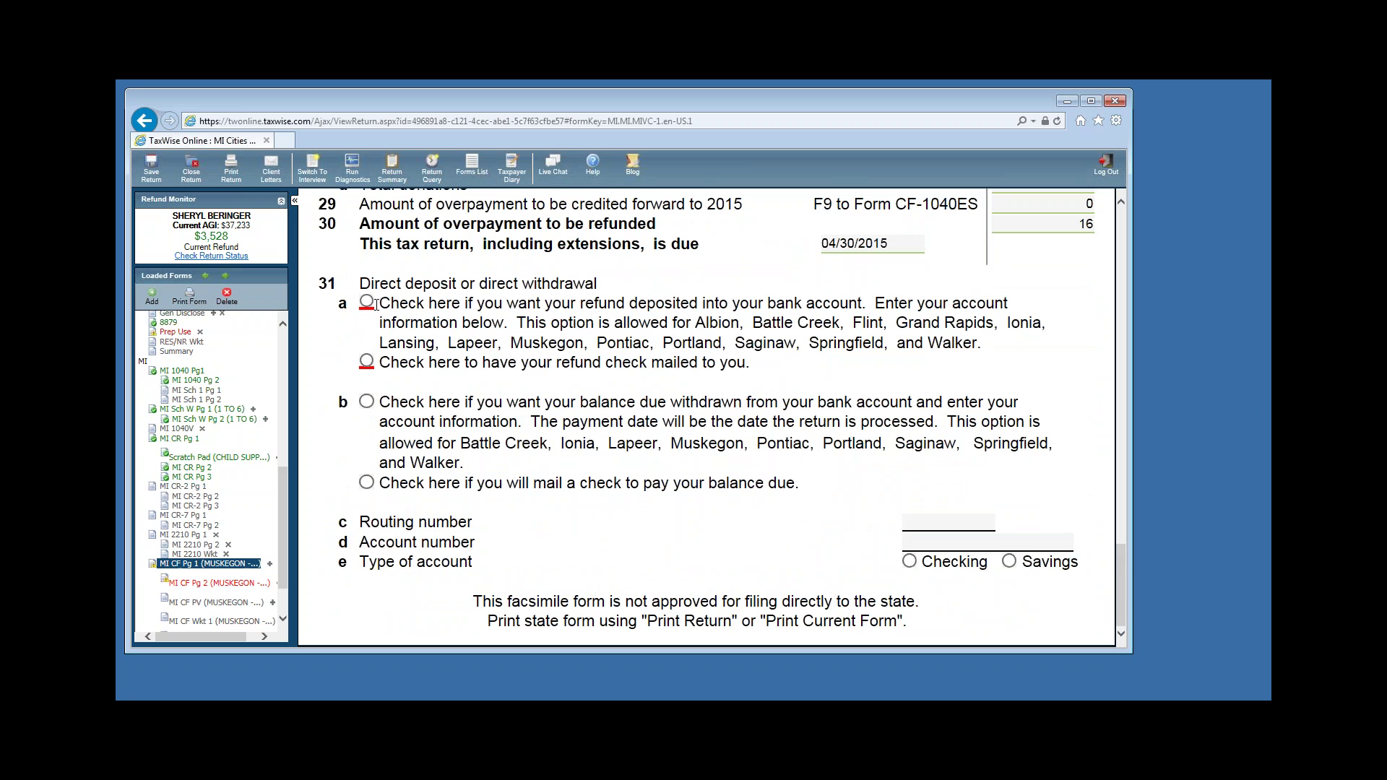
Direct-deposit the city refund to a checking account using the bank's routing and account numbers, then go to CF page 2.
left_click(367, 302)
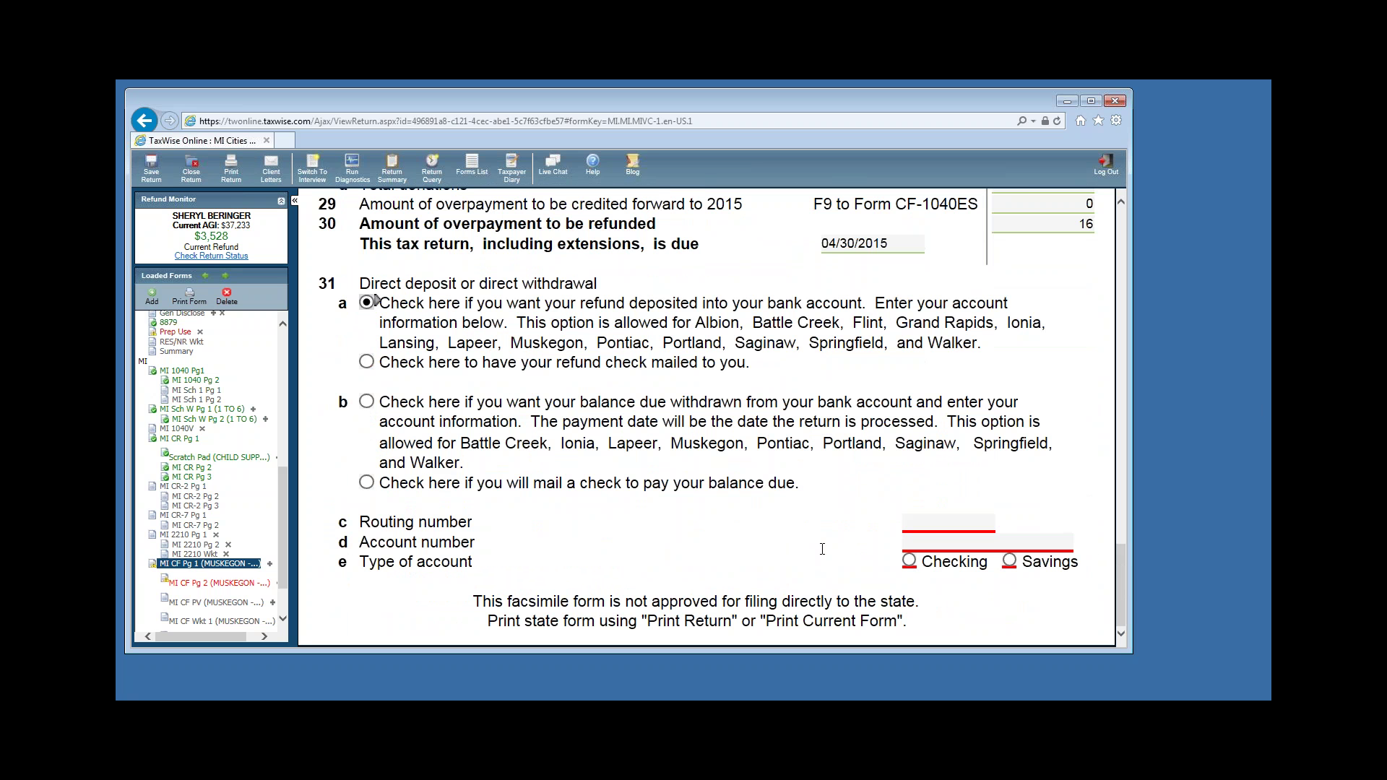
left_click(932, 529)
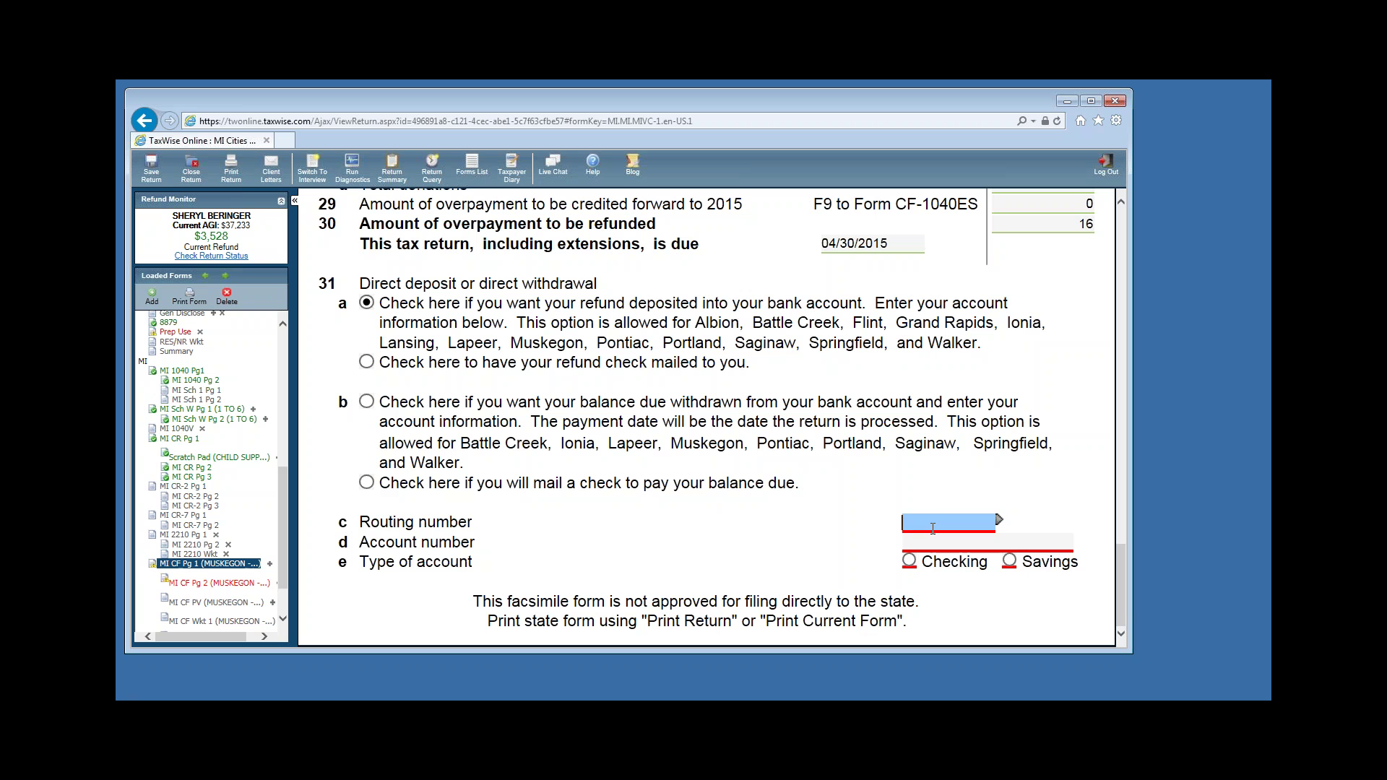
type("062005690")
left_click(930, 543)
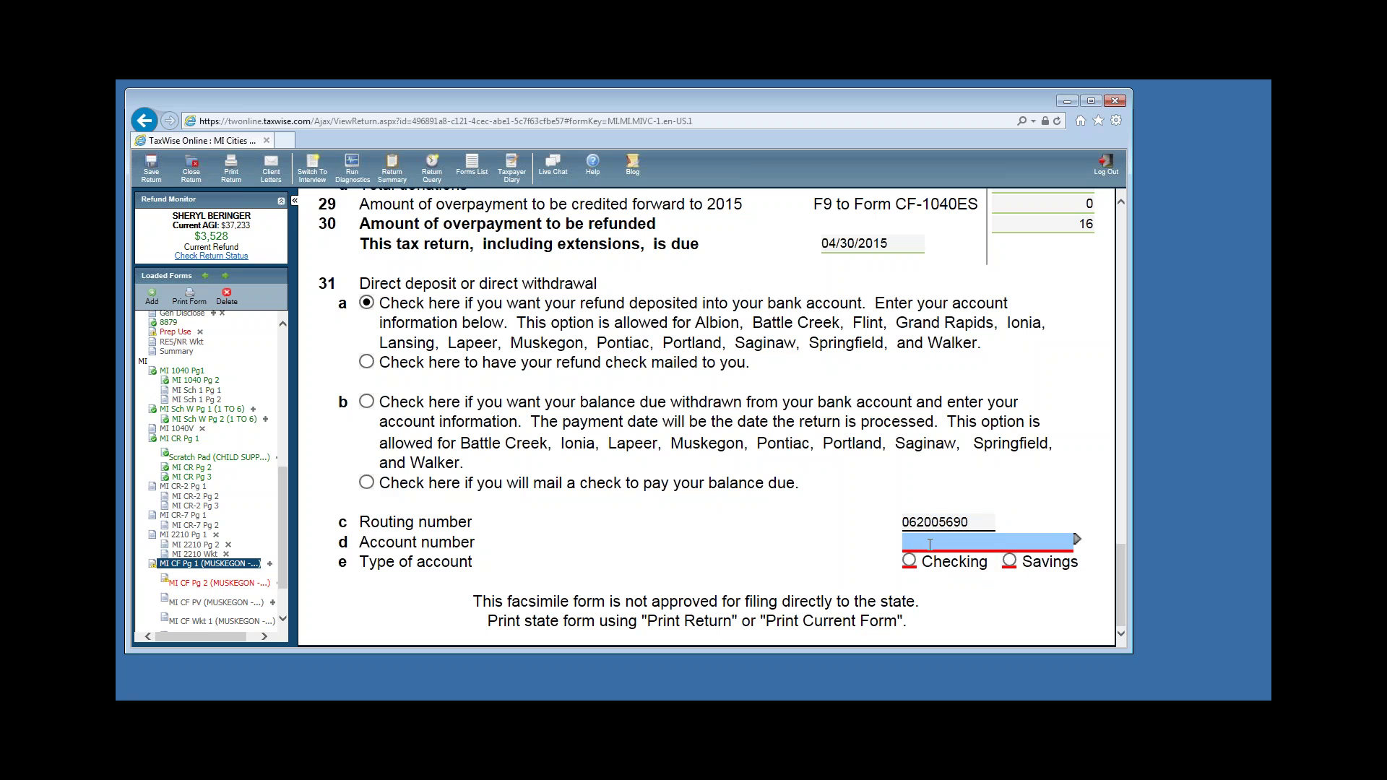
left_click(911, 561)
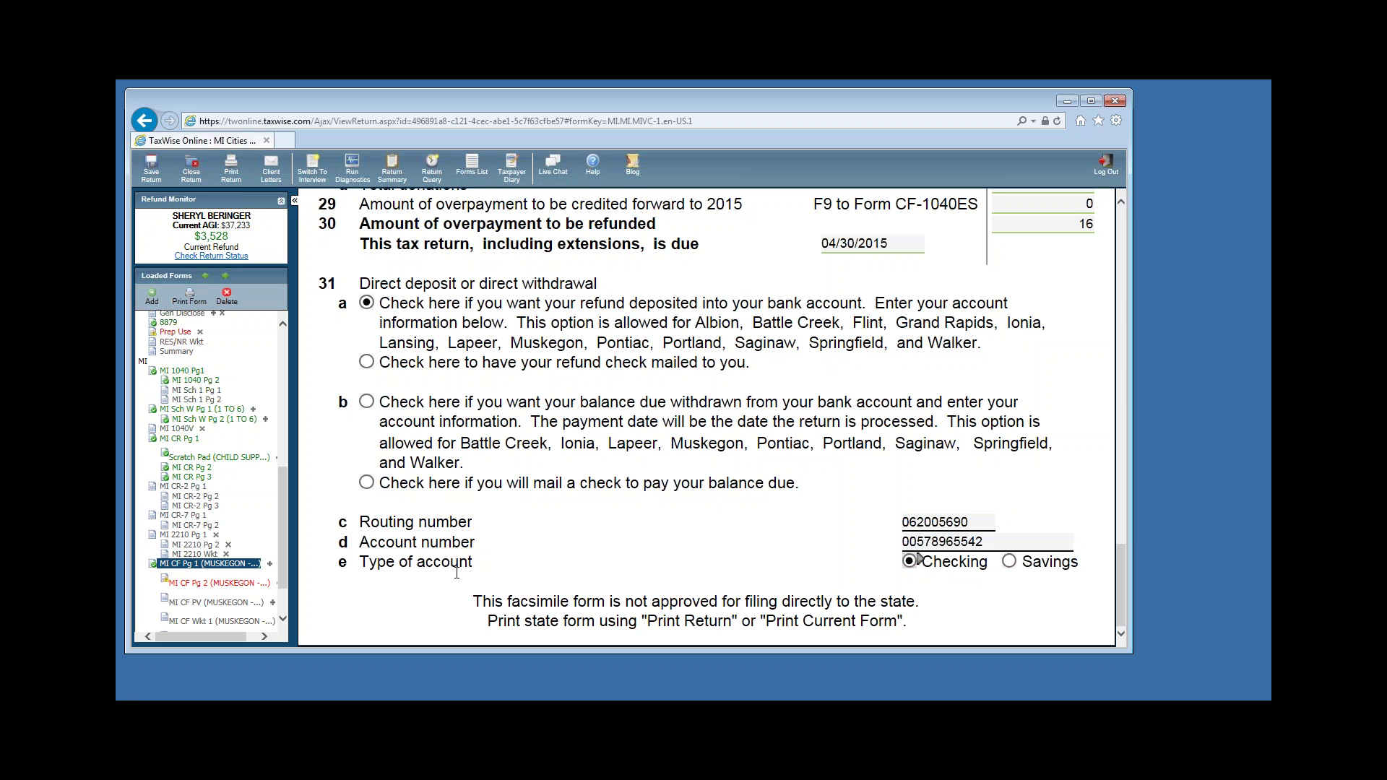
left_click(206, 583)
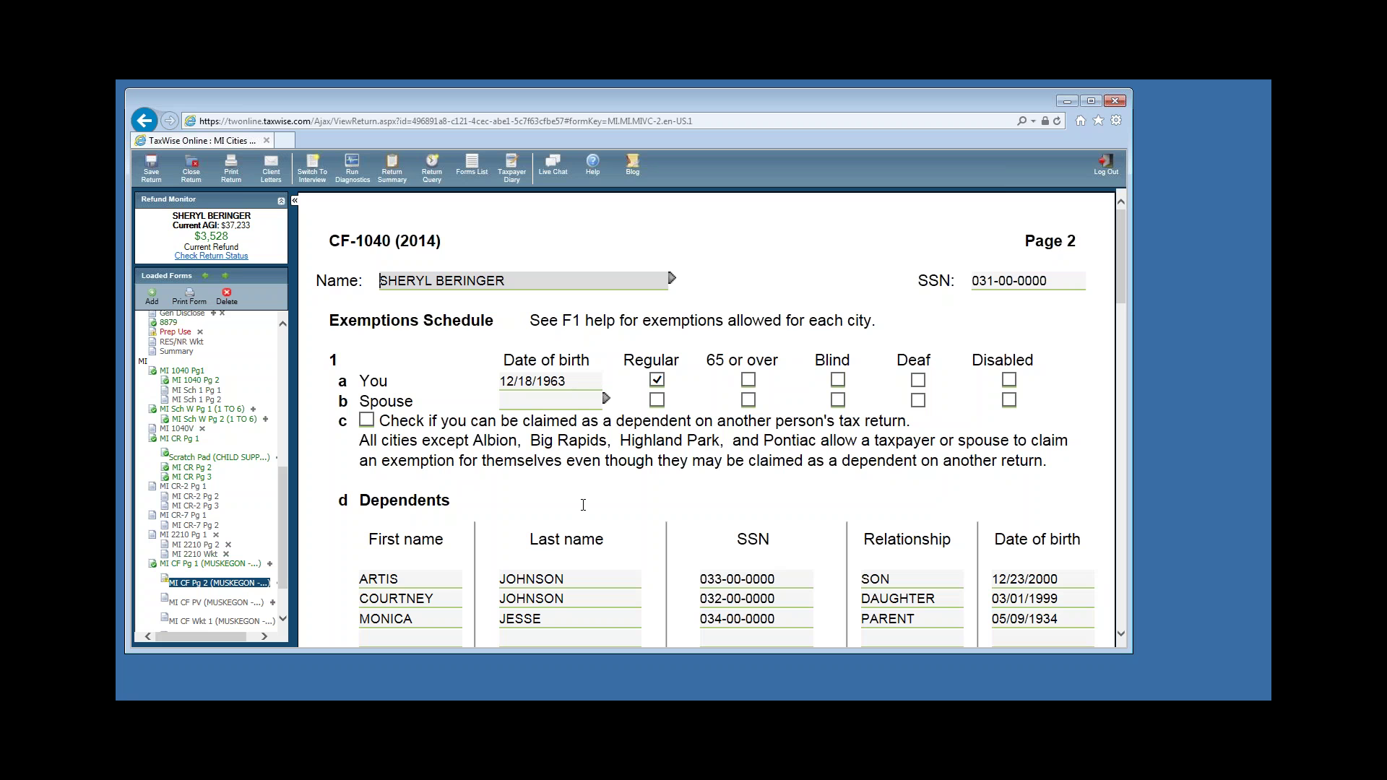
Fill the address schedule row with T, SAME, from 01/01/2015 to 12/31/2015.
key("Tab")
key("Tab")
key("Tab")
key("Tab")
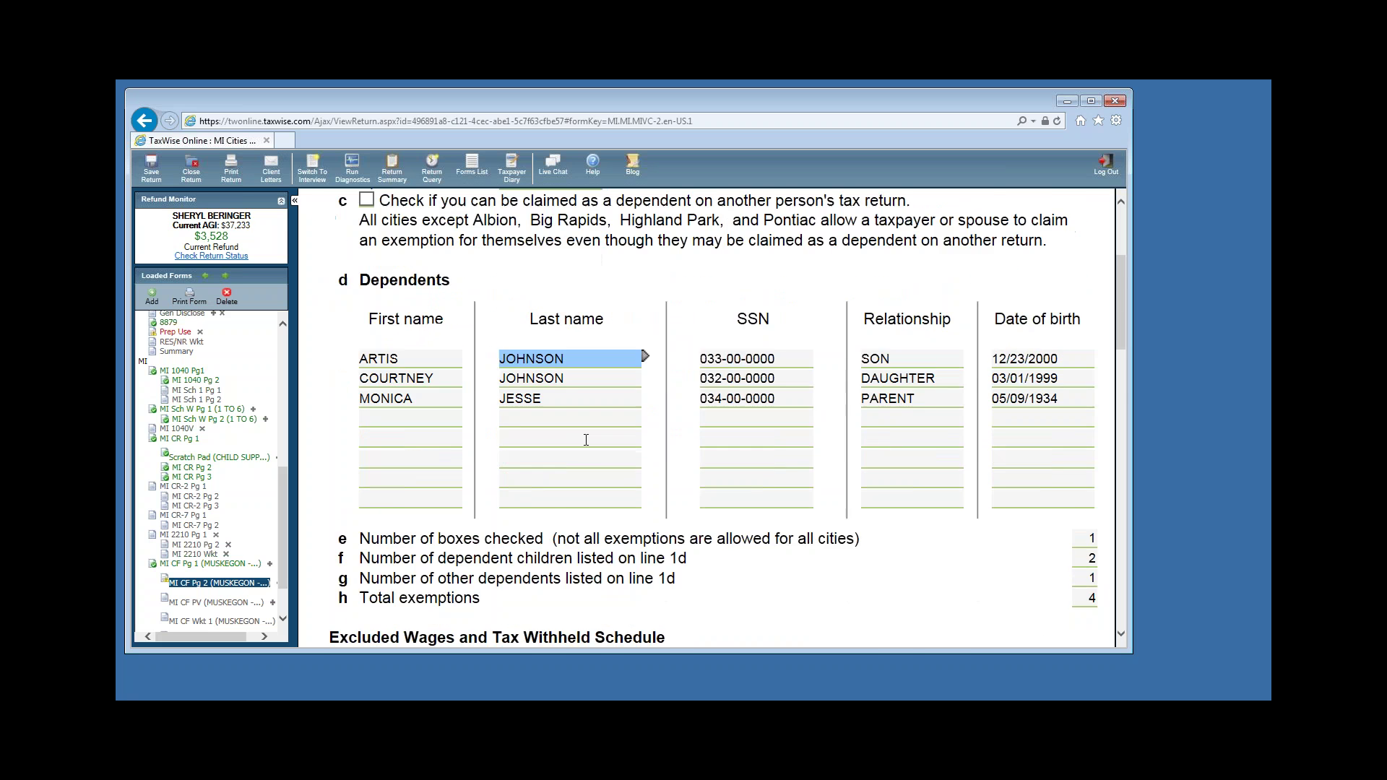
key("Down")
key("Down")
key("Down")
key("Down")
key("Down")
key("Down")
key("Down")
key("Down")
key("Down")
key("Down")
key("Down")
key("Down")
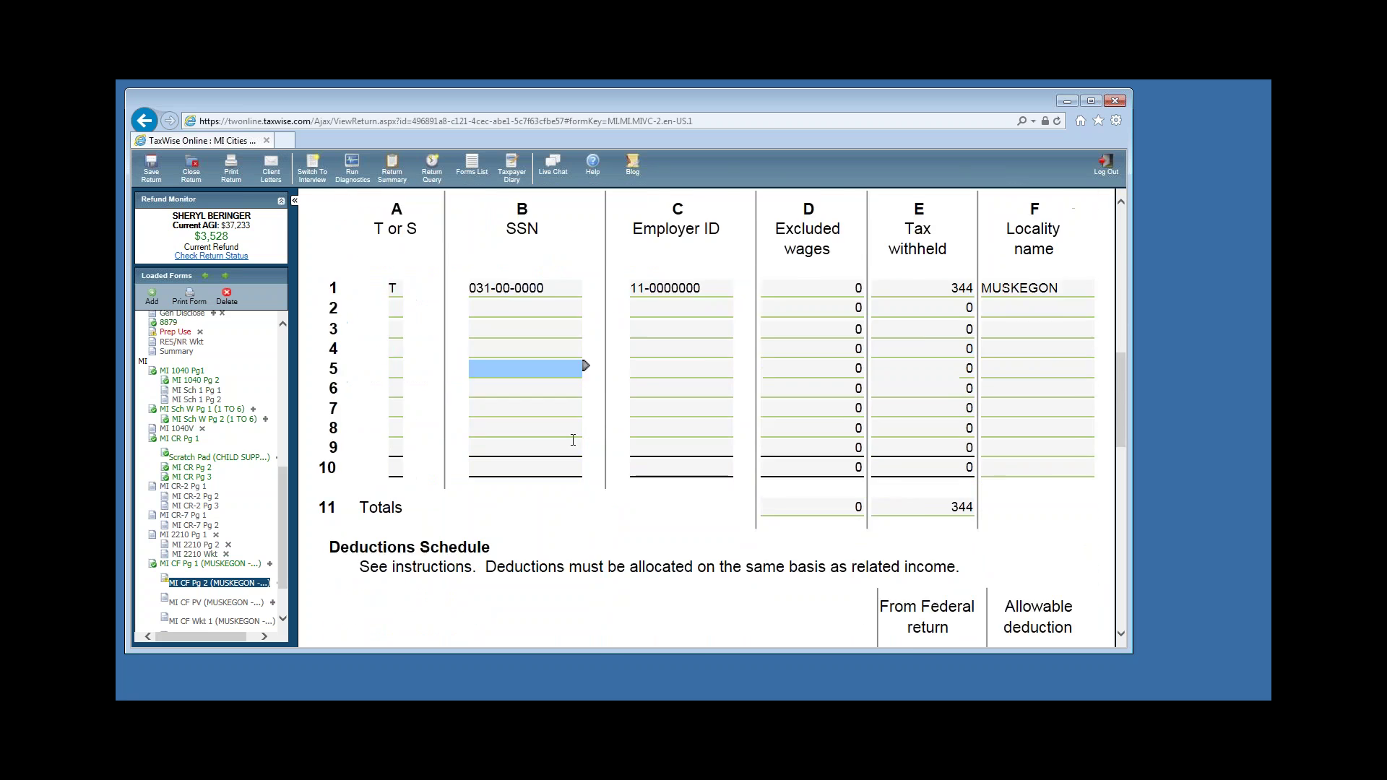
scroll(572, 440, "down", 8)
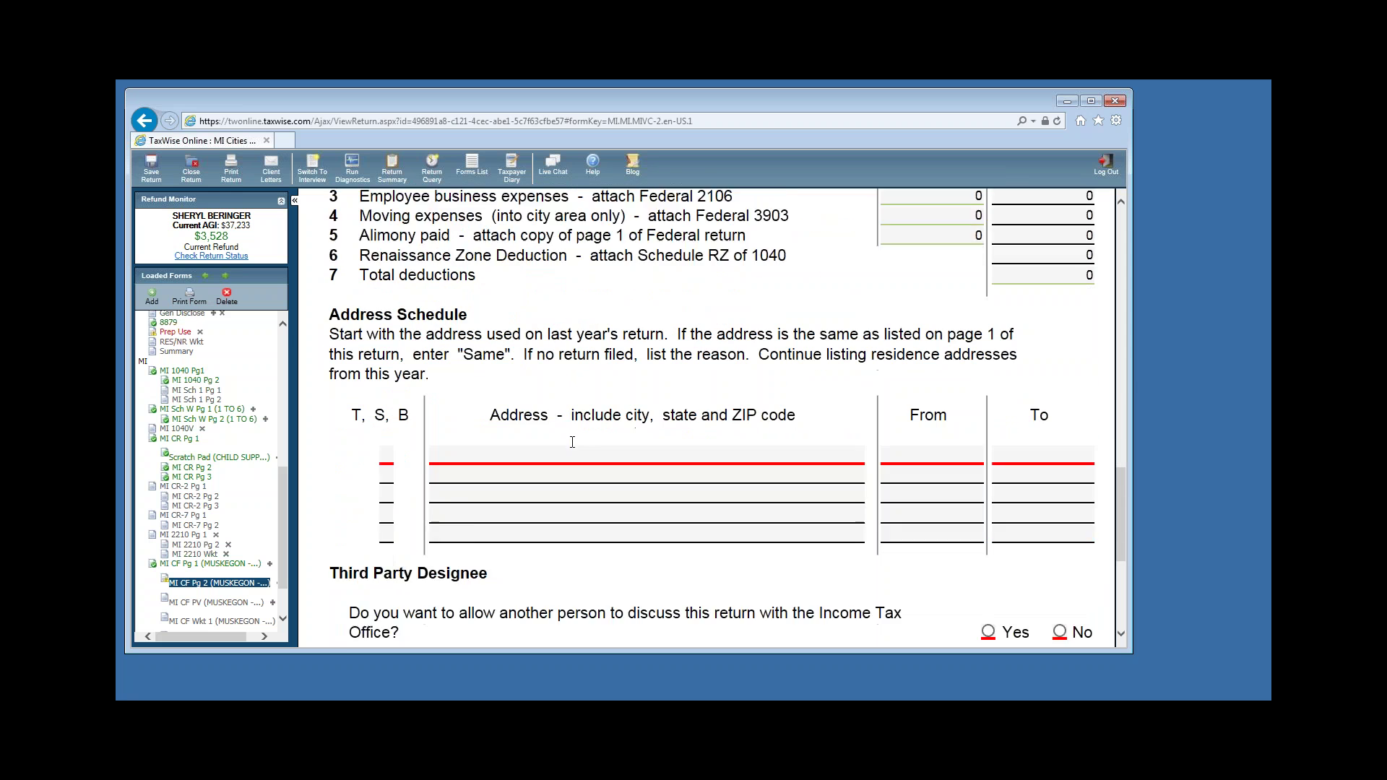
scroll(573, 442, "down", 1)
scroll(514, 486, "down", 1)
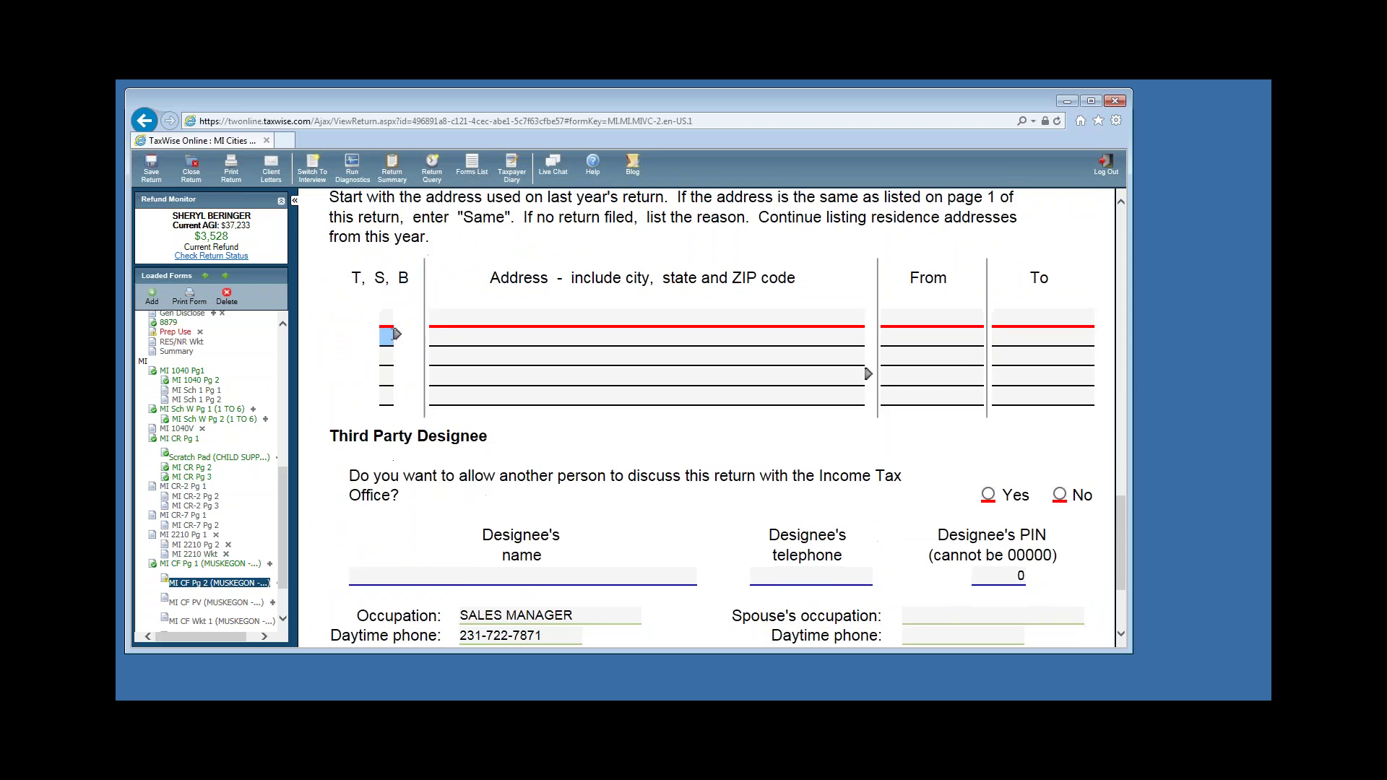
left_click(388, 317)
type("T")
left_click(453, 316)
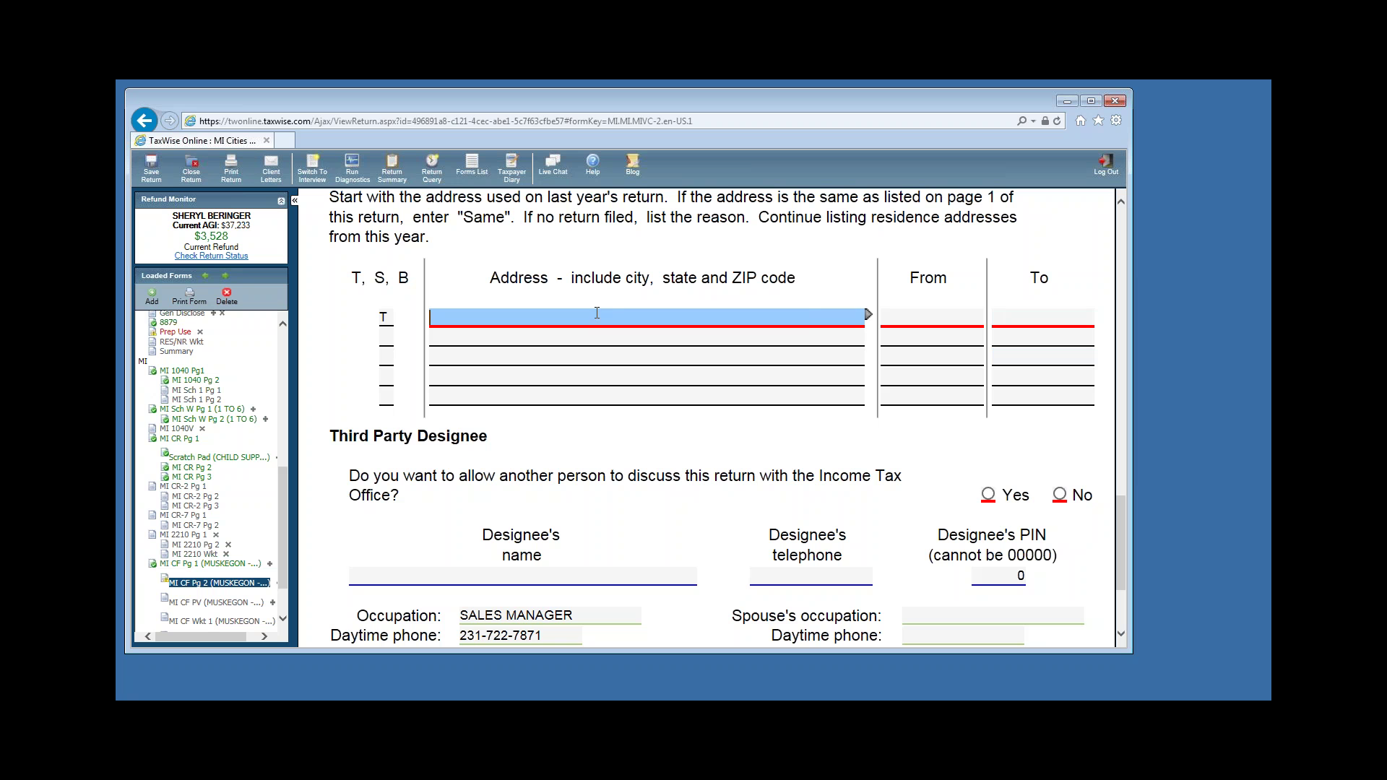
type("SAME")
key("Tab")
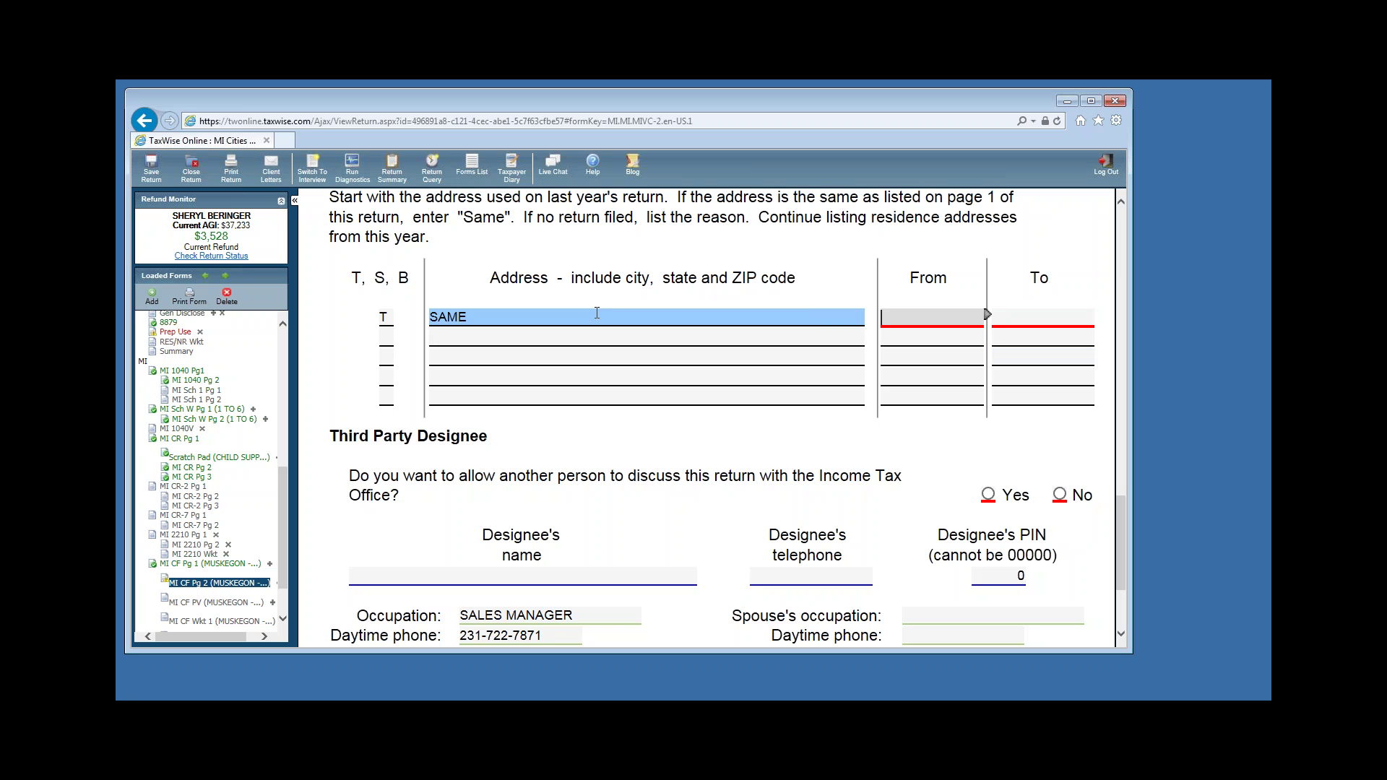
type("01/01/2015")
key("Tab")
type("12/31/2015")
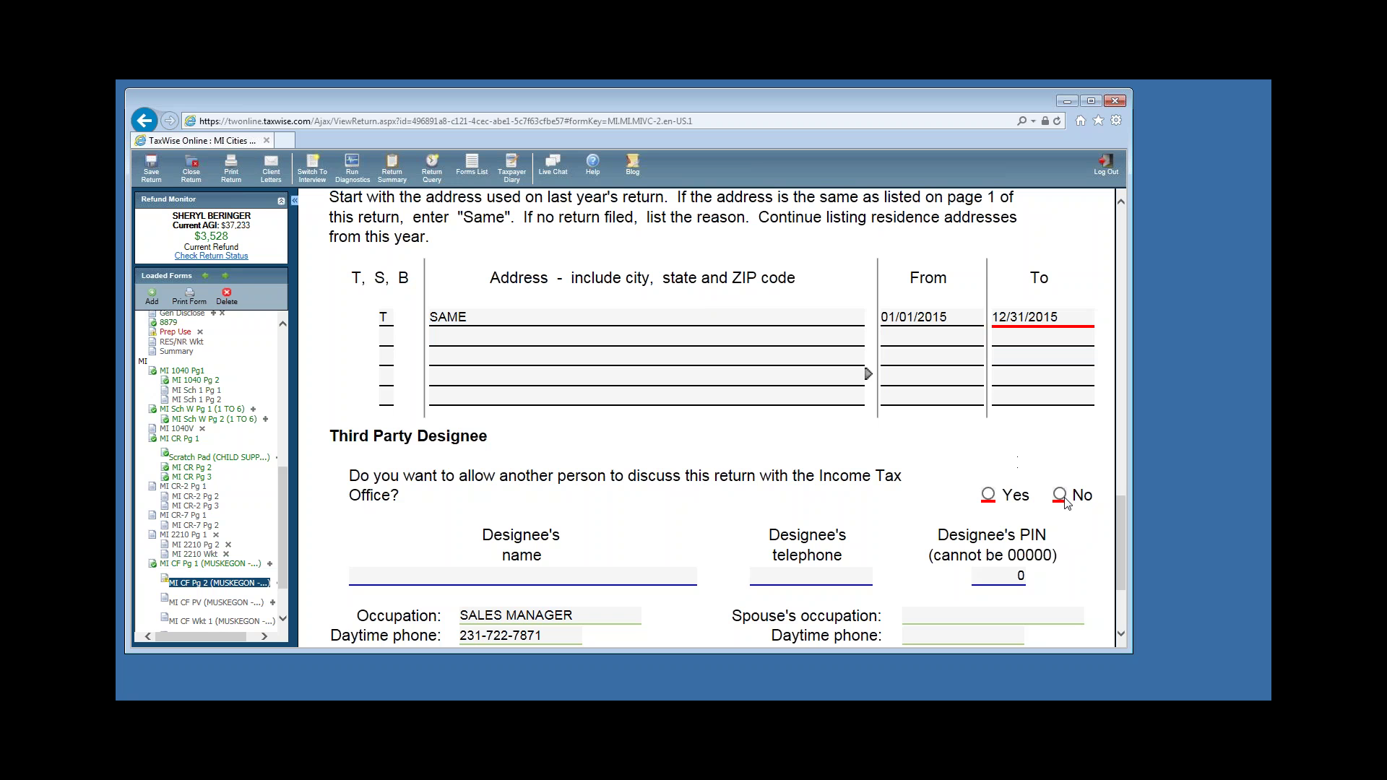
Answer No to the third-party designee question and return to the top of page 2.
left_click(1060, 494)
scroll(1118, 567, "up", 10)
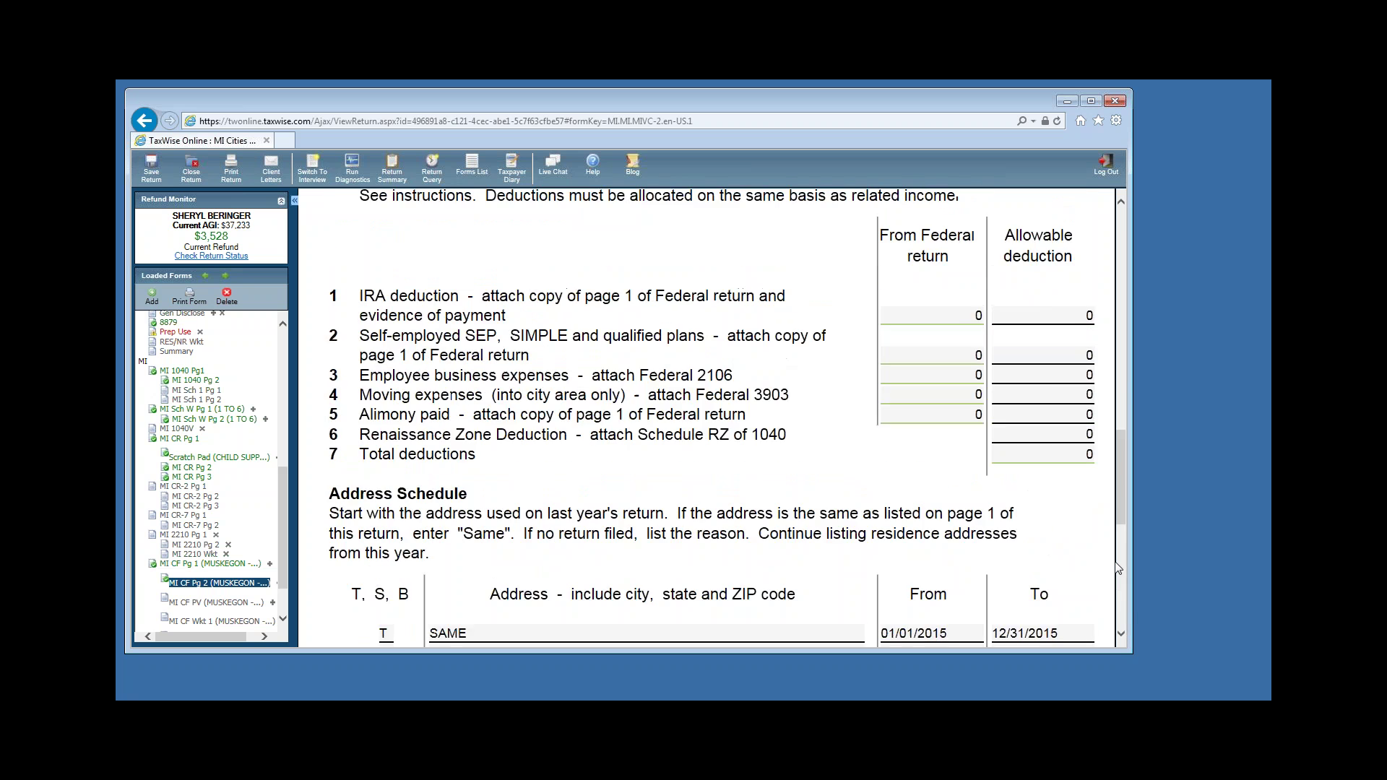
scroll(1119, 565, "up", 6)
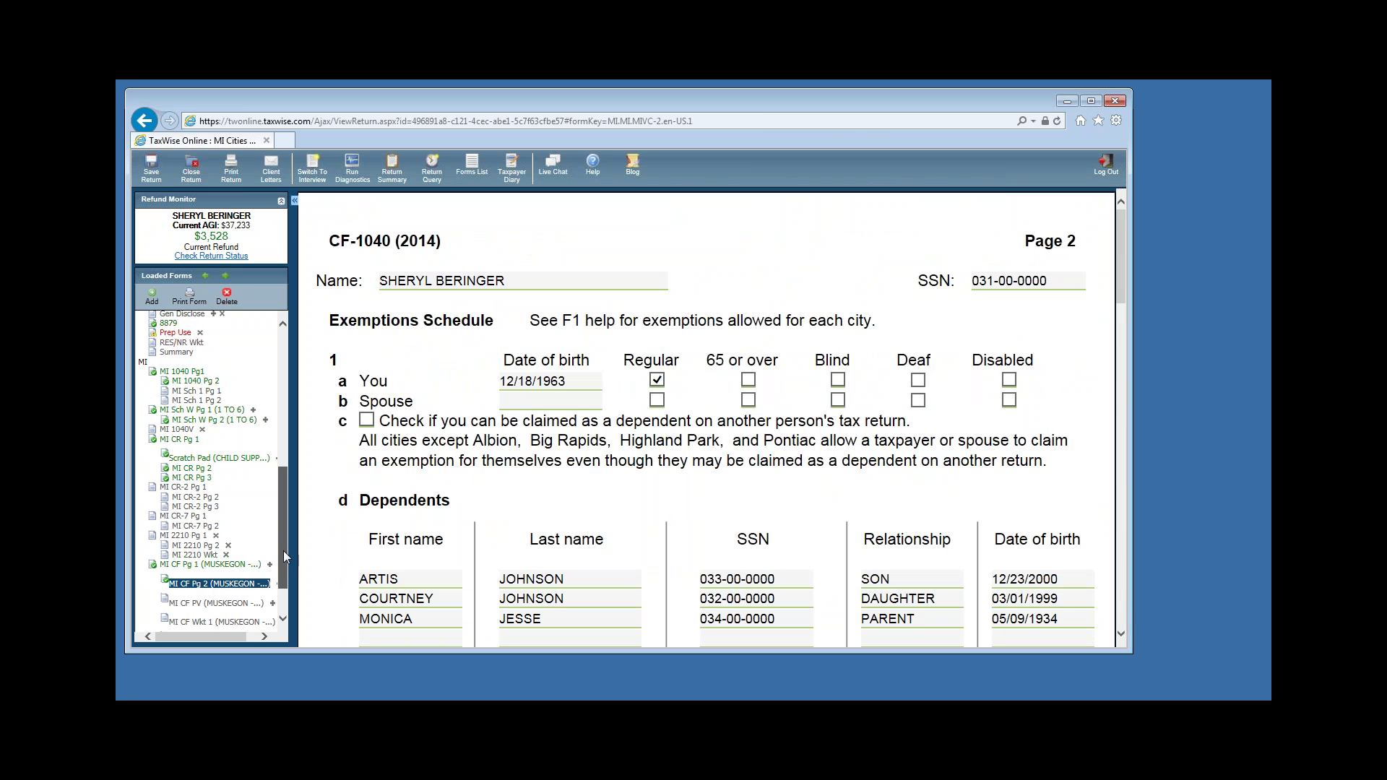
scroll(282, 550, "up", 1)
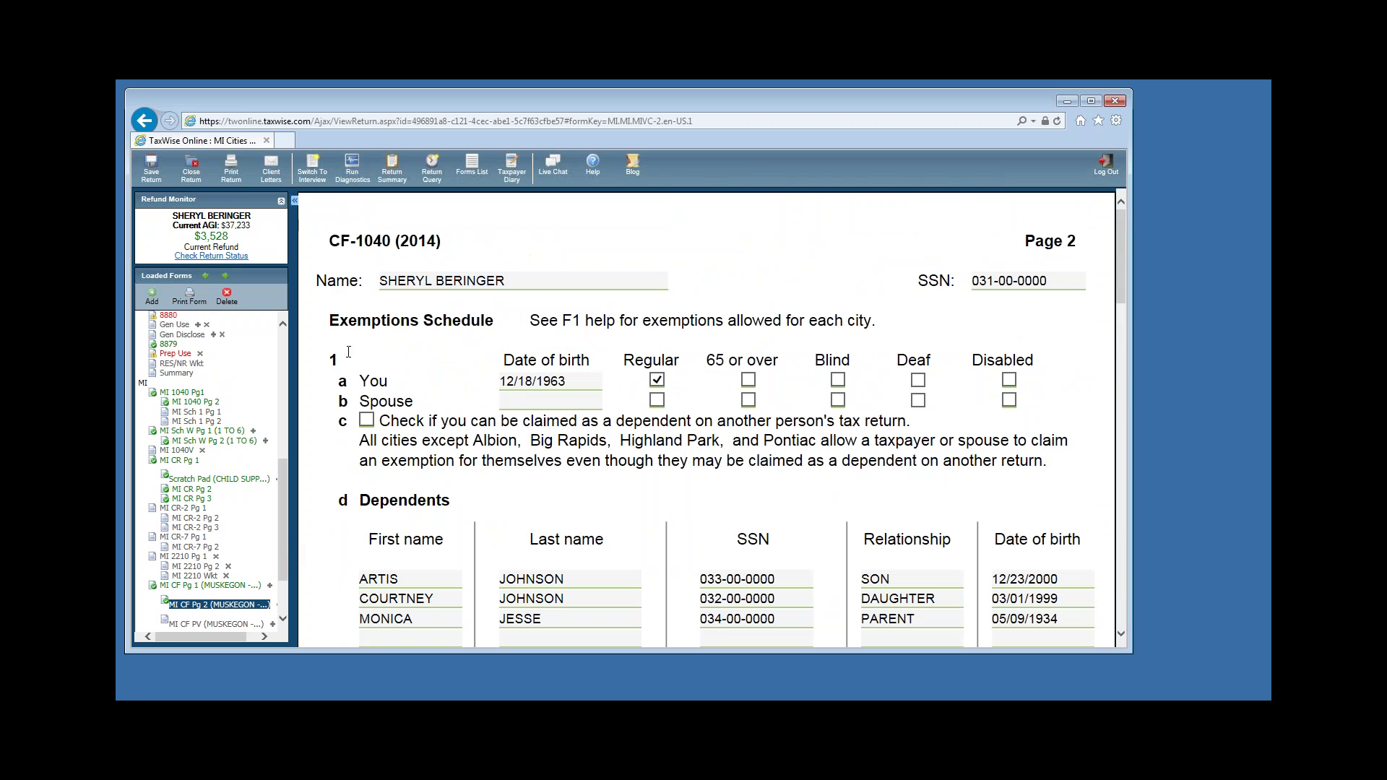
Run diagnostics, which report no errors and one FICA warning, then open the federal Main Information Sheet.
left_click_drag(282, 494, 286, 365)
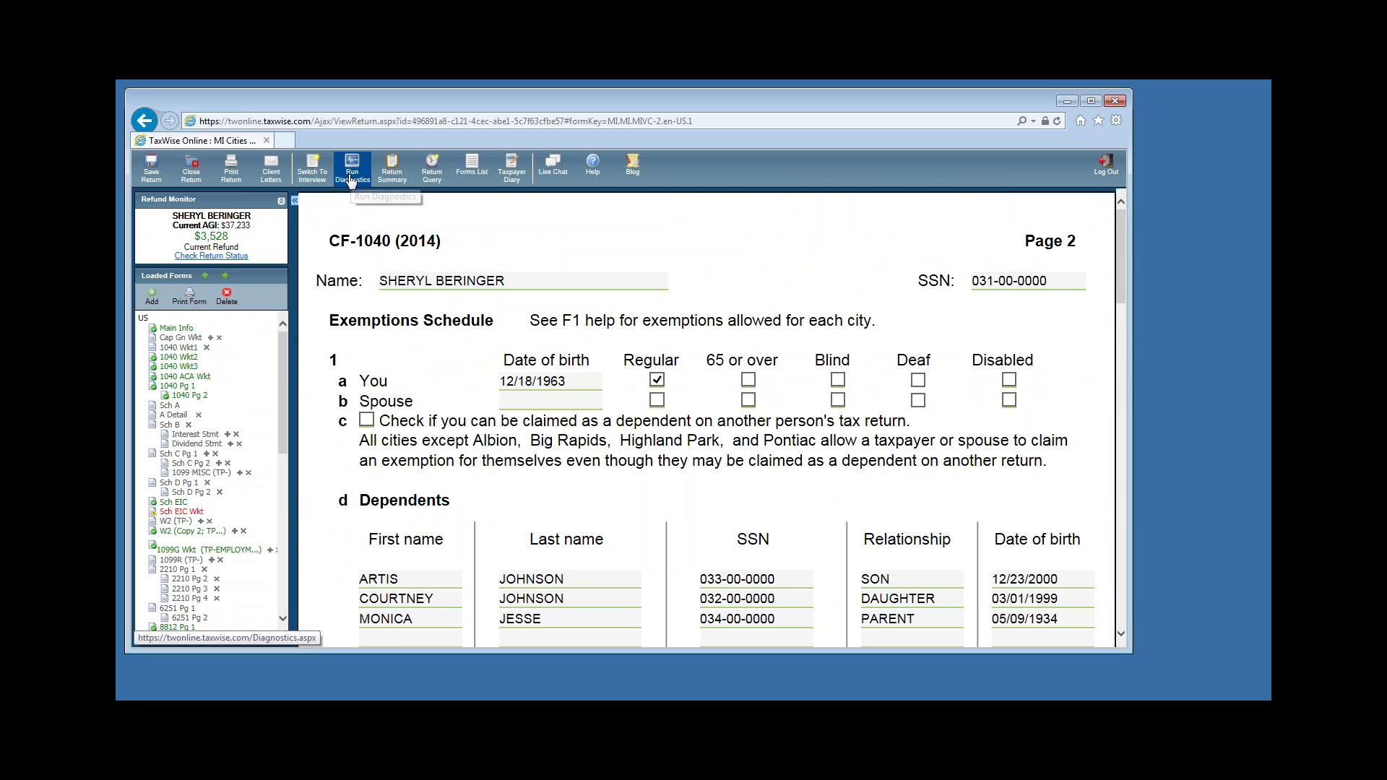
left_click(351, 176)
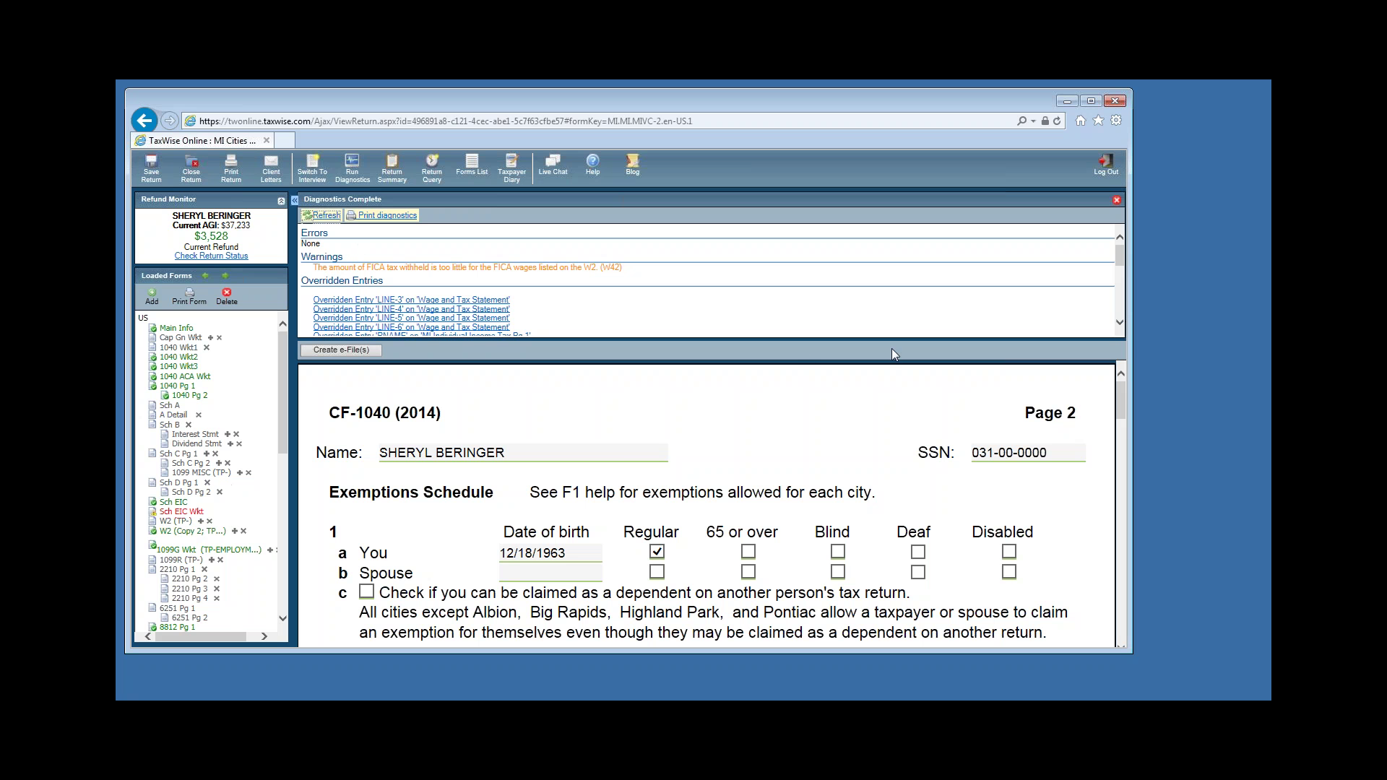
left_click(1117, 200)
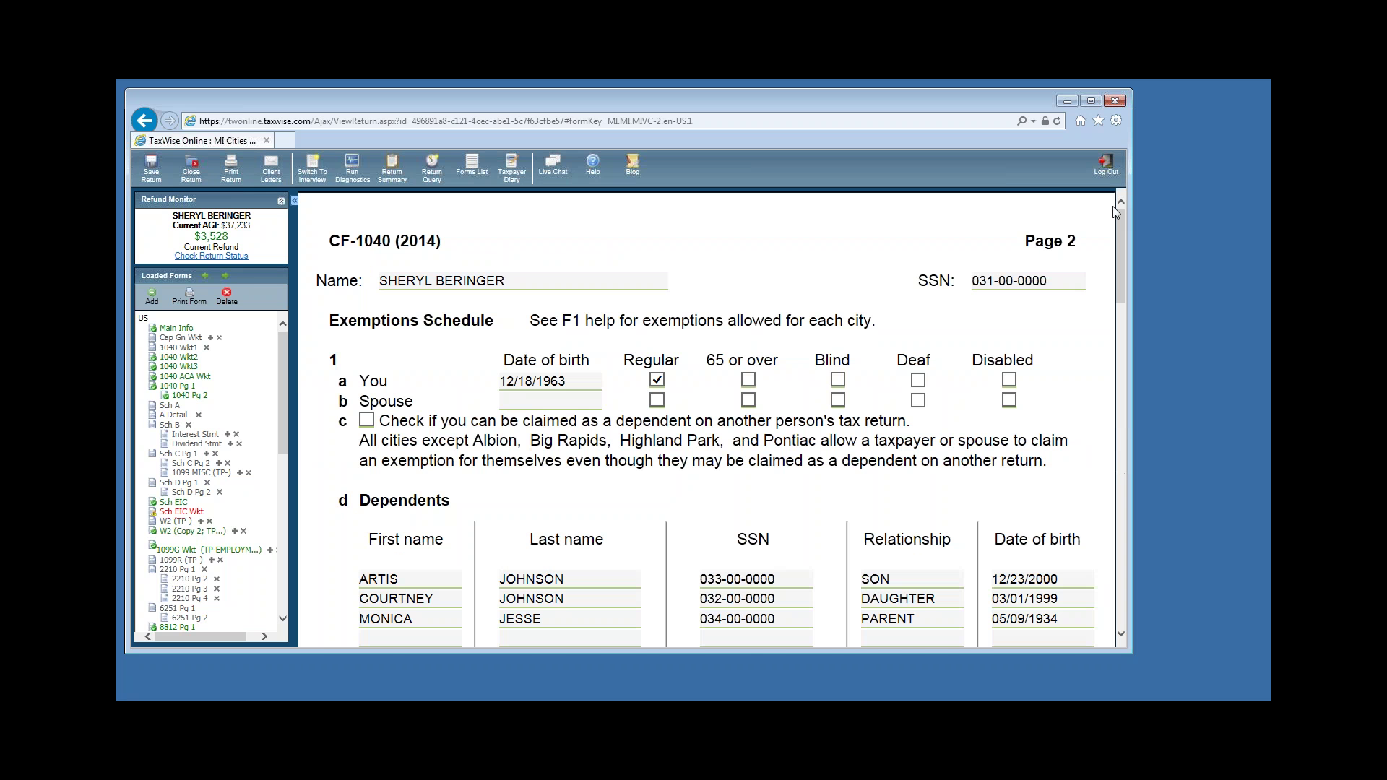
left_click(176, 329)
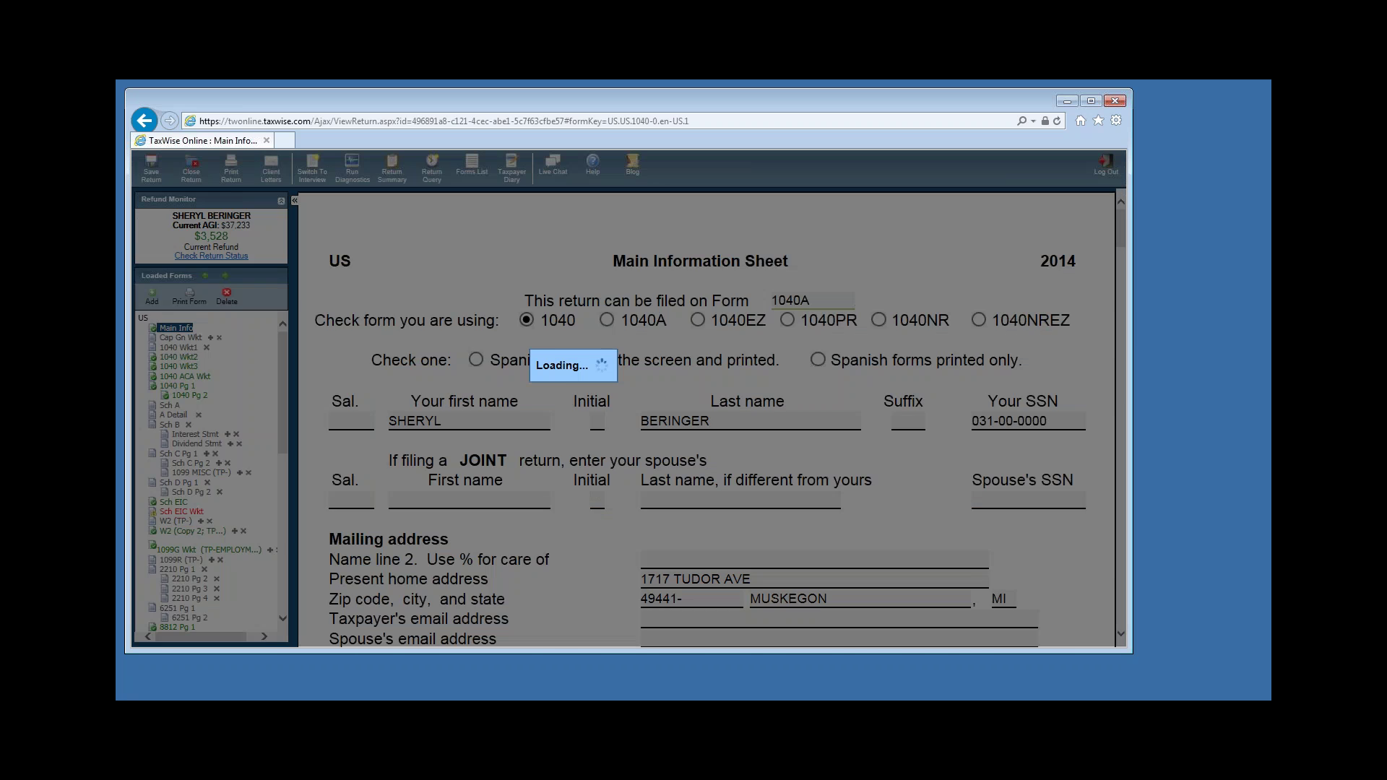